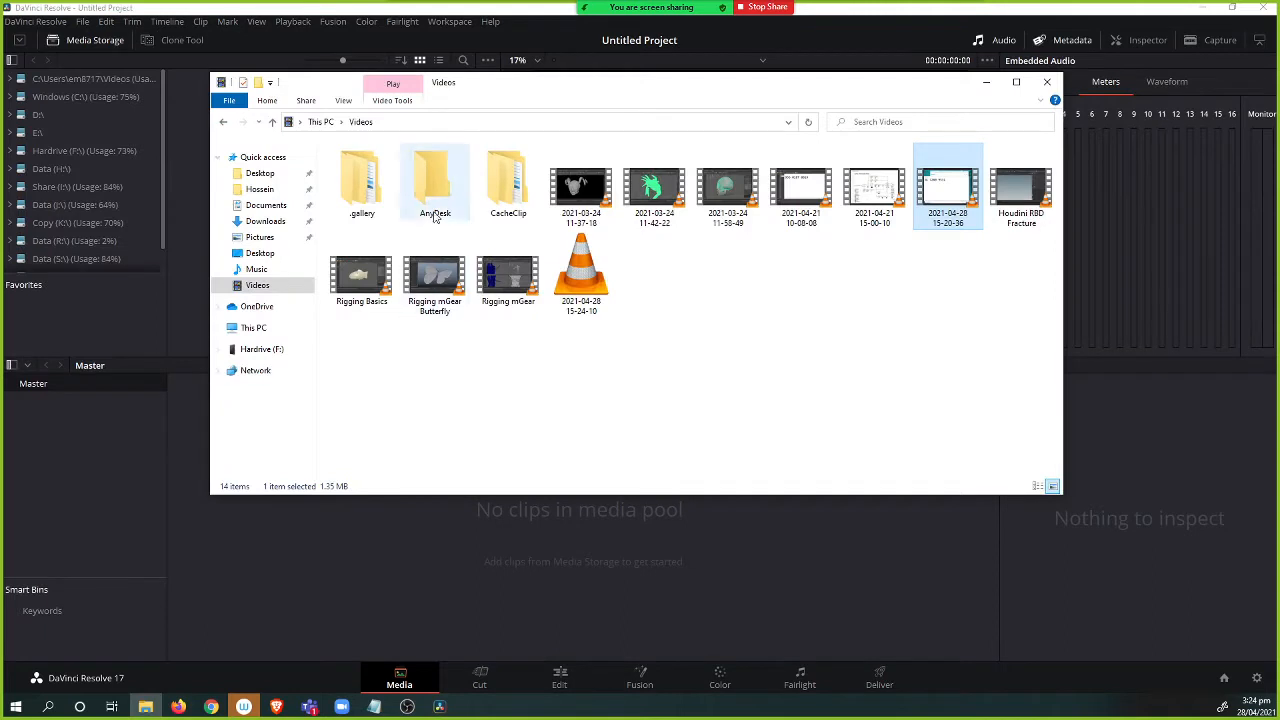
Browse the Hardrive (F:) drive in File Explorer to find the Mariposa footage folder.
{"action": "left_click", "coordinate": [262, 349]}
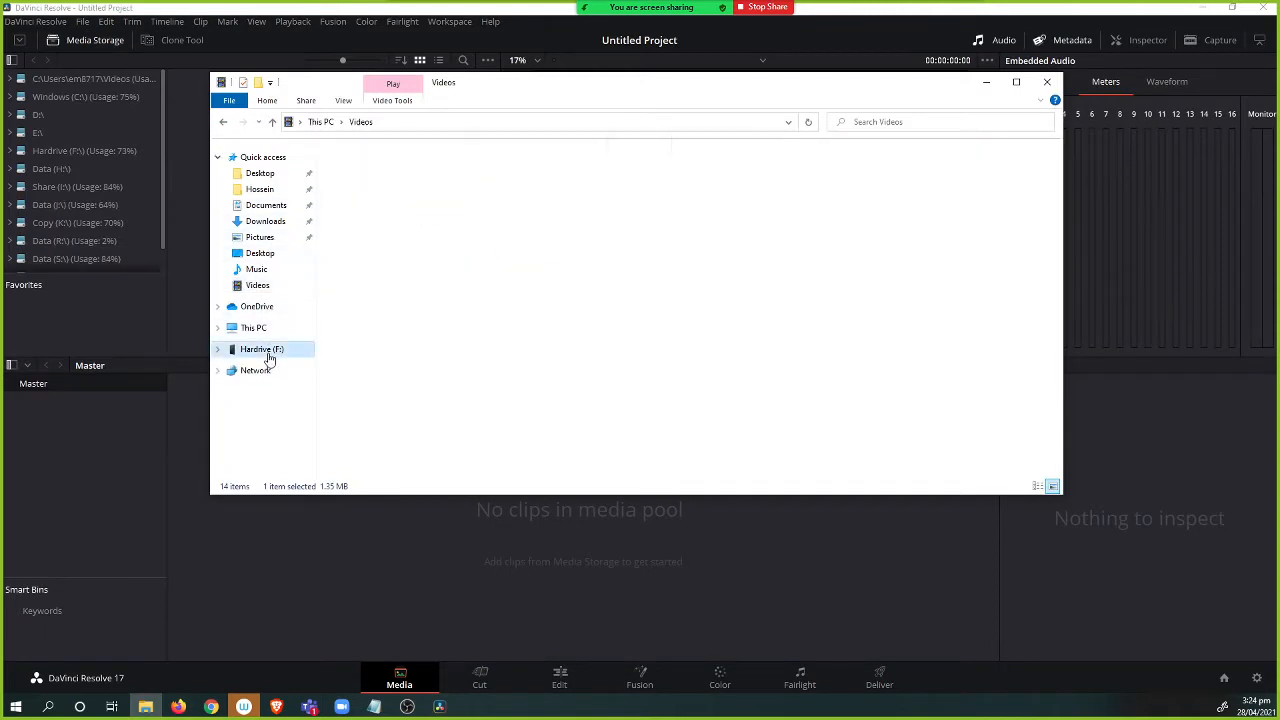
{"action": "left_click_drag", "start_coordinate": [523, 86], "coordinate": [0, 175]}
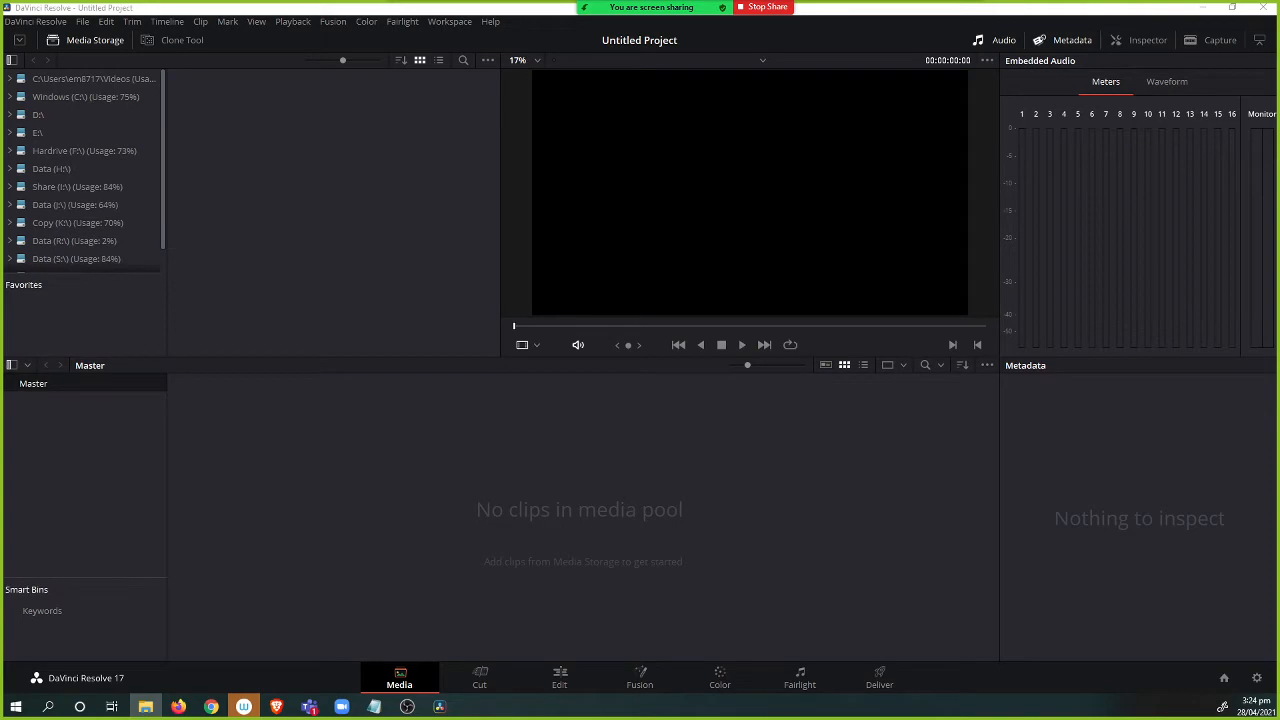
{"action": "left_click_drag", "start_coordinate": [0, 175], "coordinate": [718, 128]}
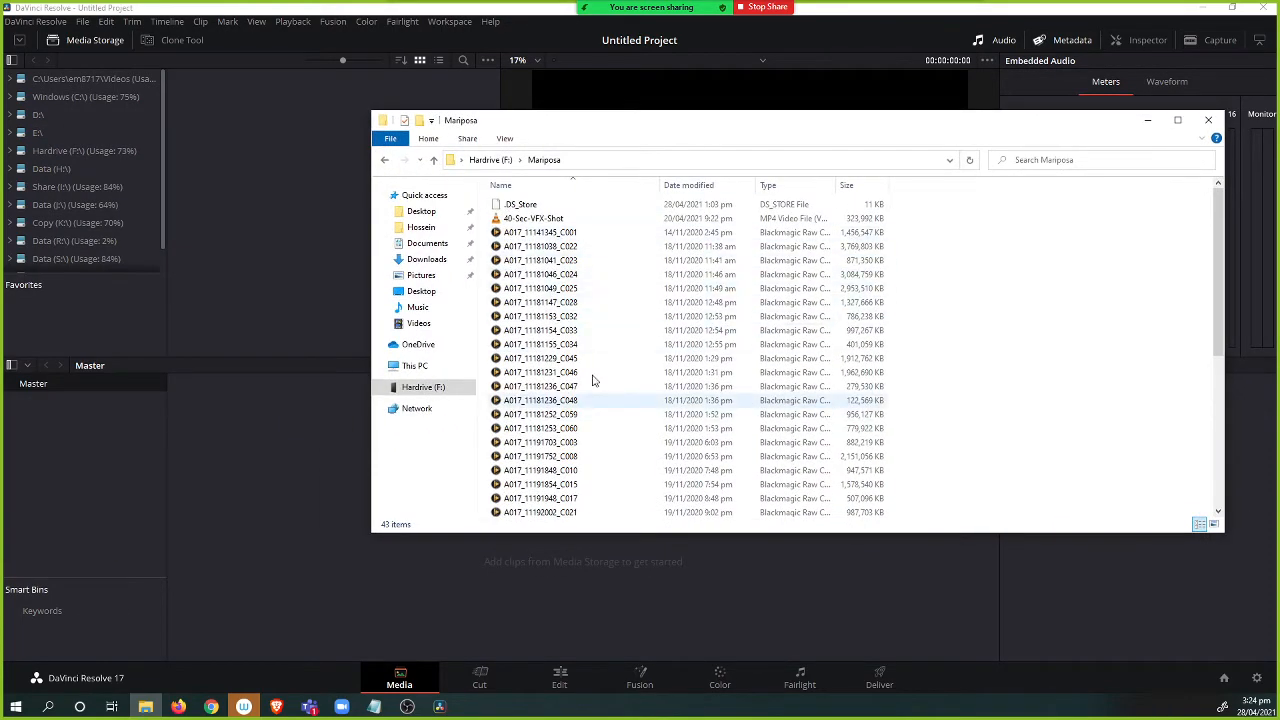
Open the Mariposa folder on Hardrive (F:) in Media Storage and preview the 40-Sec-VFX-Shot clip.
{"action": "left_click", "coordinate": [90, 147]}
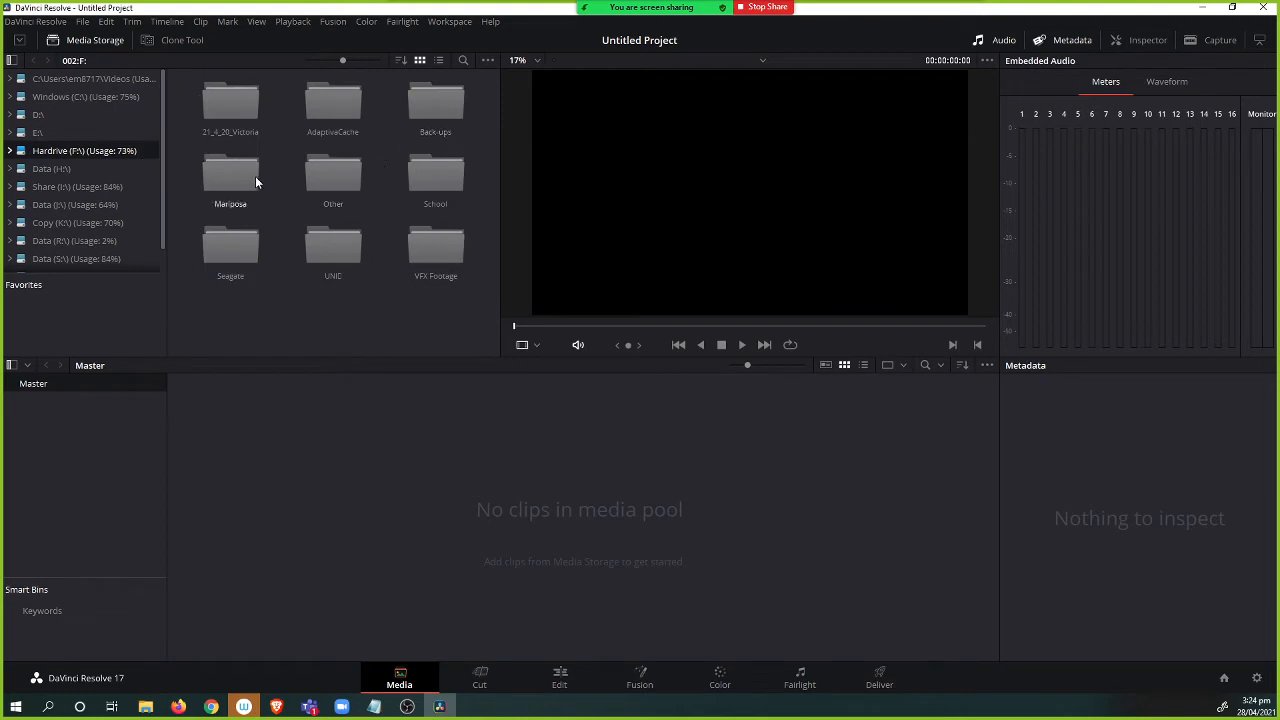
{"action": "double_click", "coordinate": [216, 178]}
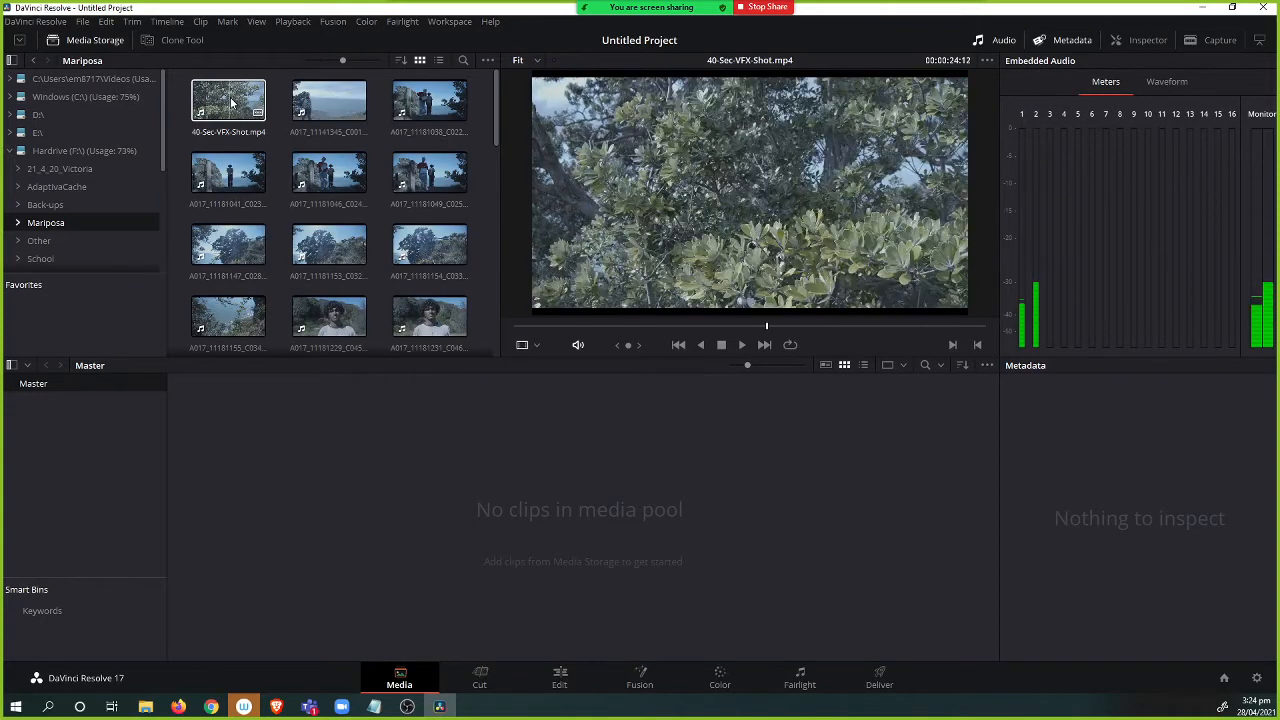
{"action": "left_click", "coordinate": [230, 102]}
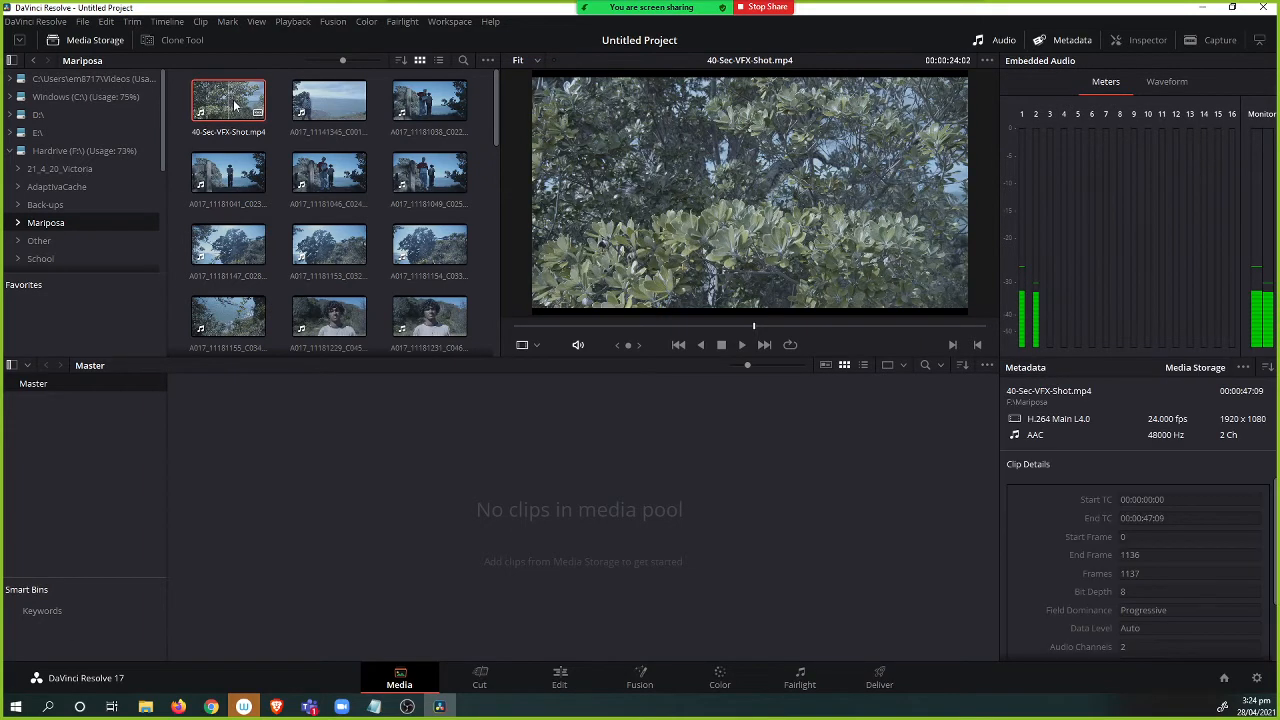
{"action": "left_click", "coordinate": [600, 327]}
{"action": "left_click_drag", "start_coordinate": [600, 330], "coordinate": [523, 330]}
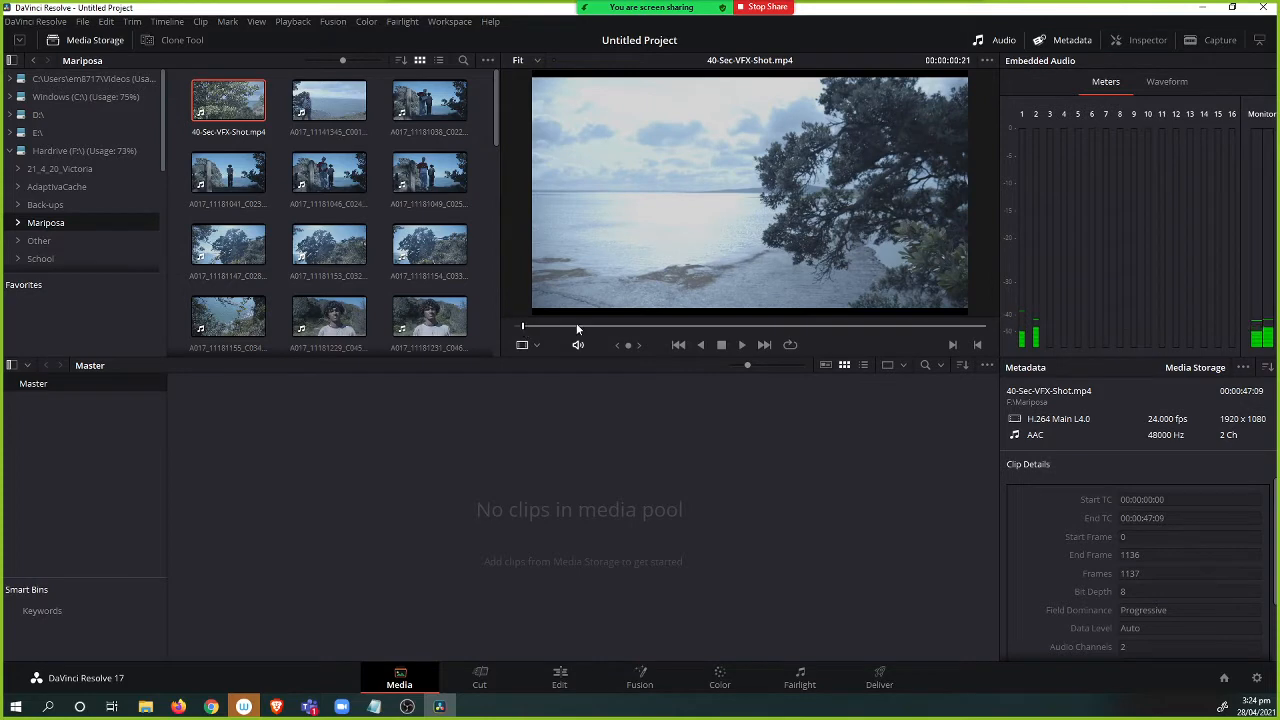
{"action": "left_click", "coordinate": [632, 325]}
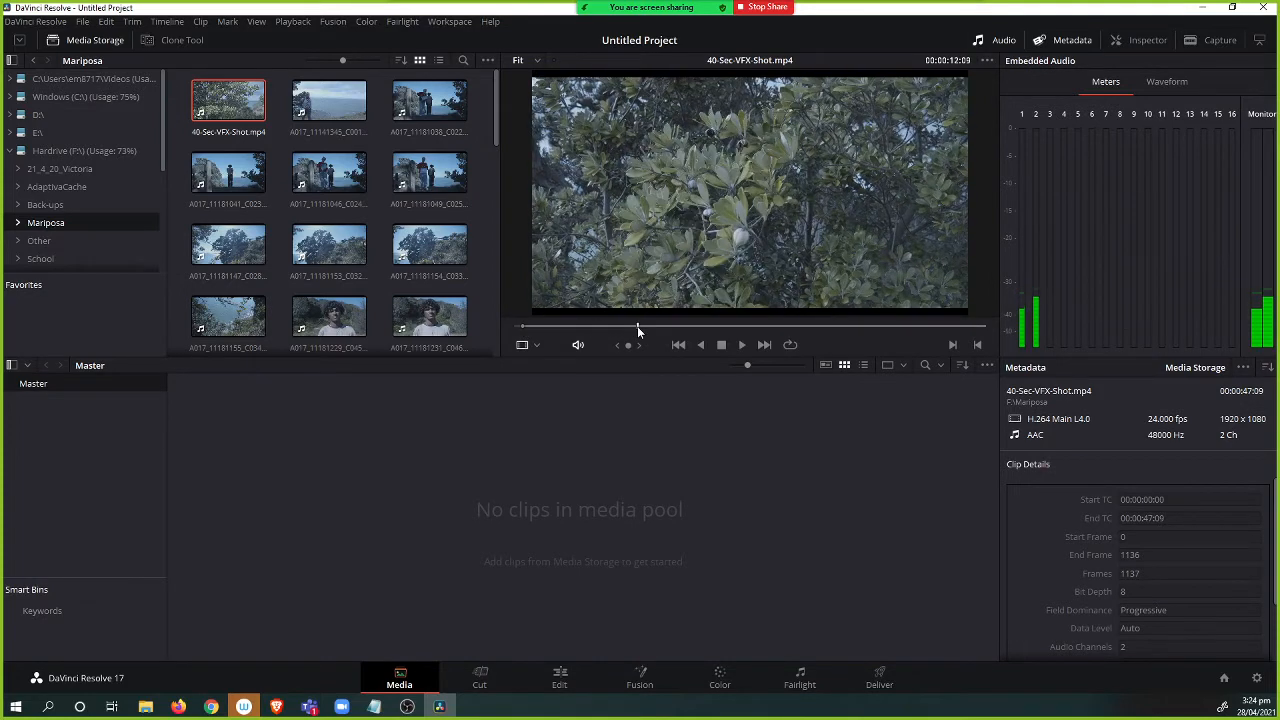
Add the 40-Sec-VFX-Shot clip to the media pool.
{"action": "left_click", "coordinate": [559, 680]}
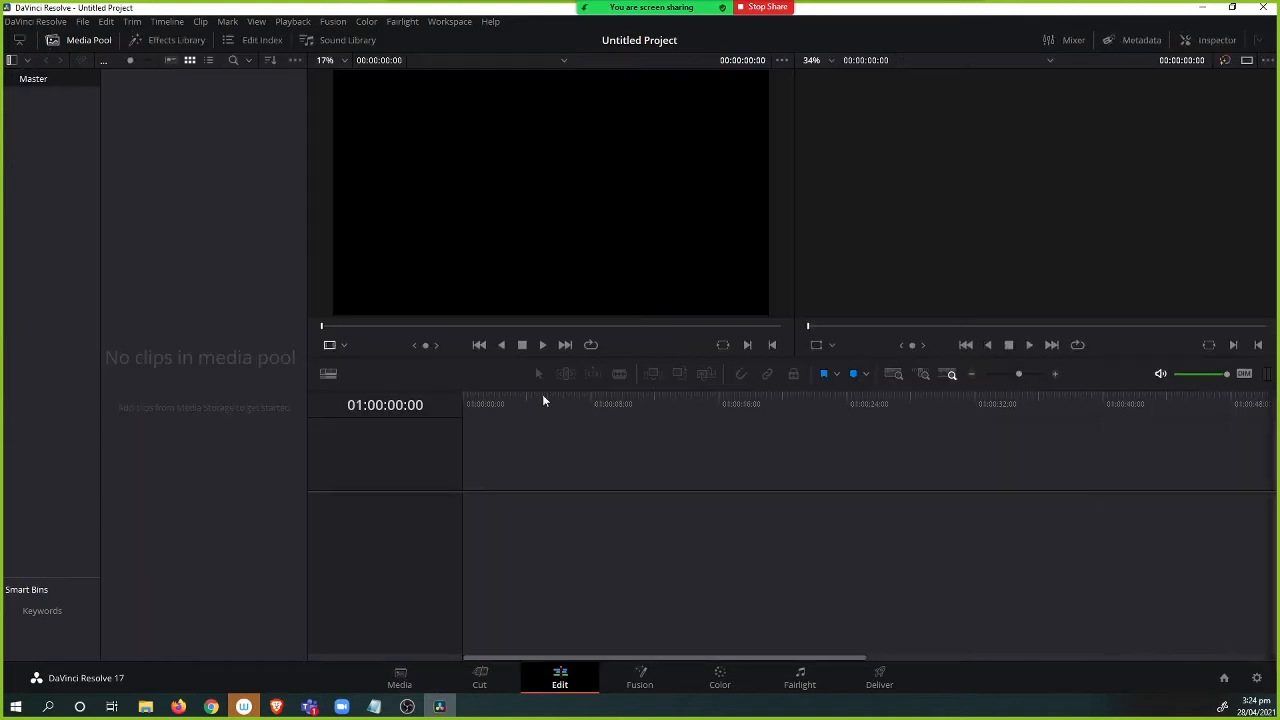
{"action": "left_click", "coordinate": [412, 678]}
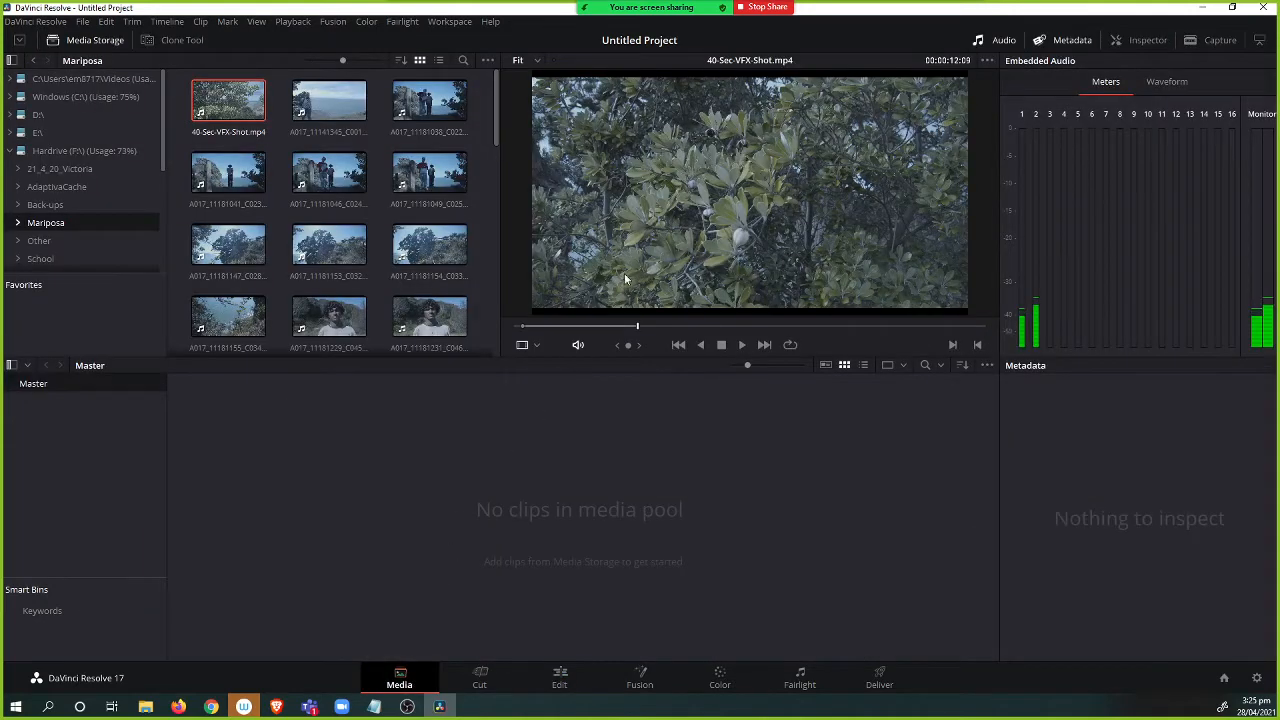
{"action": "left_click_drag", "start_coordinate": [624, 273], "coordinate": [383, 540]}
{"action": "left_click_drag", "start_coordinate": [343, 442], "coordinate": [343, 442]}
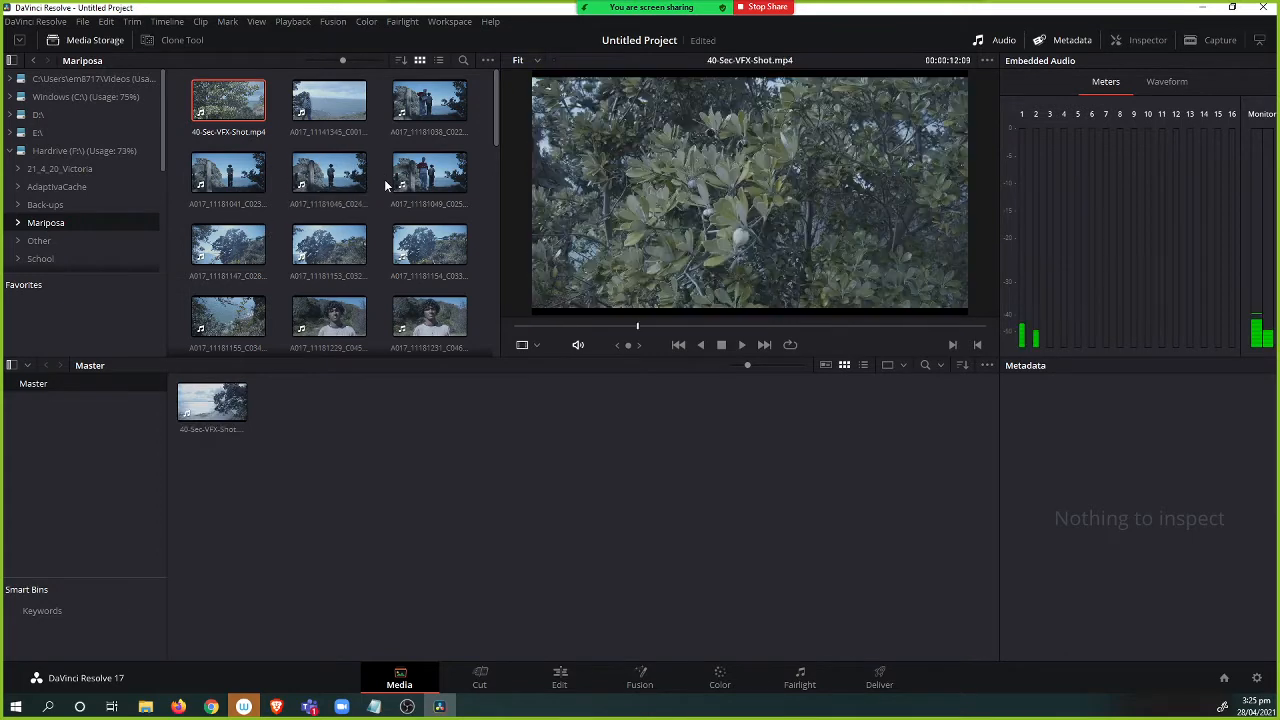
Mark a range in clip A017_11181231_C046 and add that section to the media pool as a subclip.
{"action": "left_click", "coordinate": [348, 320]}
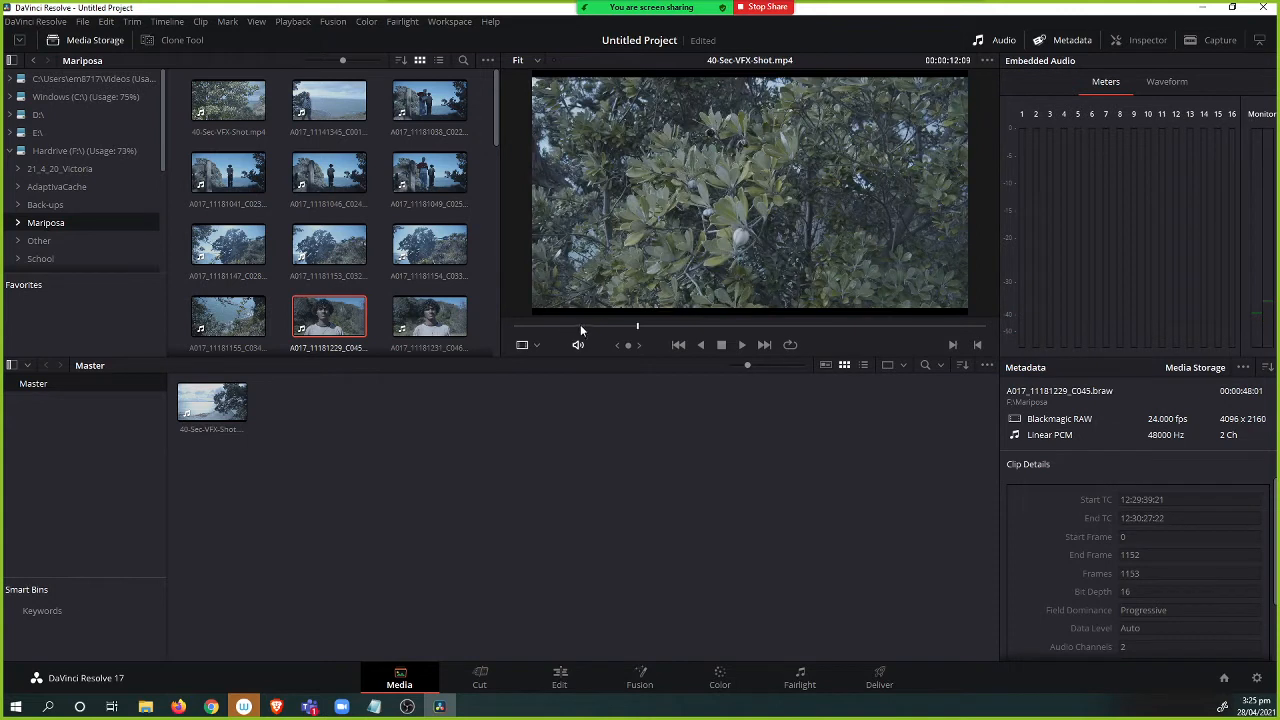
{"action": "left_click", "coordinate": [429, 316]}
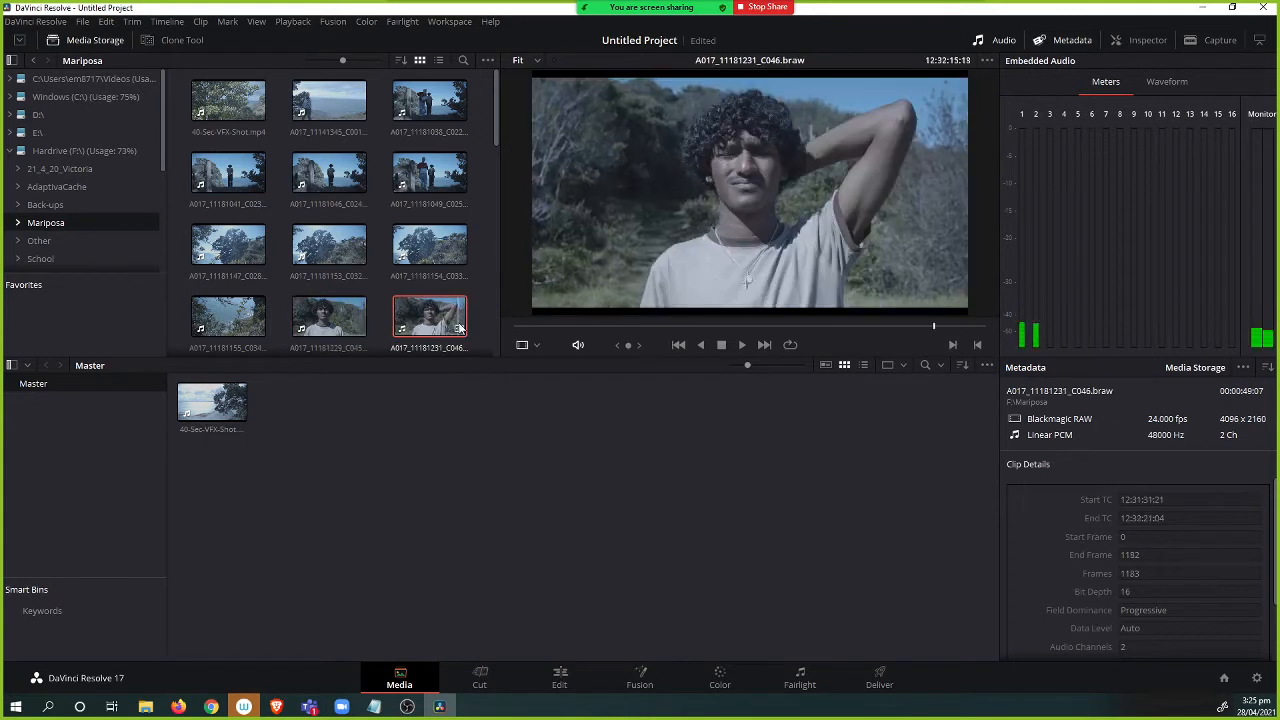
{"action": "left_click", "coordinate": [613, 330]}
{"action": "left_click", "coordinate": [611, 330]}
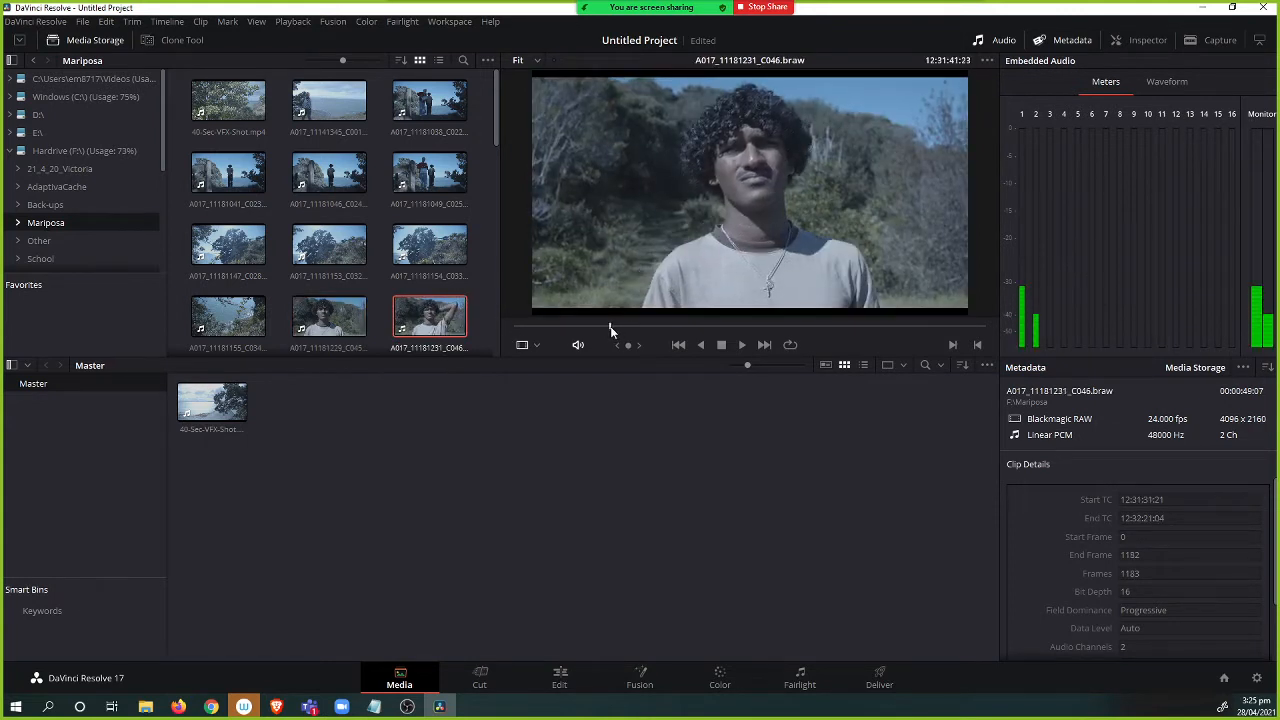
{"action": "left_click_drag", "start_coordinate": [611, 330], "coordinate": [767, 331]}
{"action": "left_click_drag", "start_coordinate": [768, 222], "coordinate": [543, 606]}
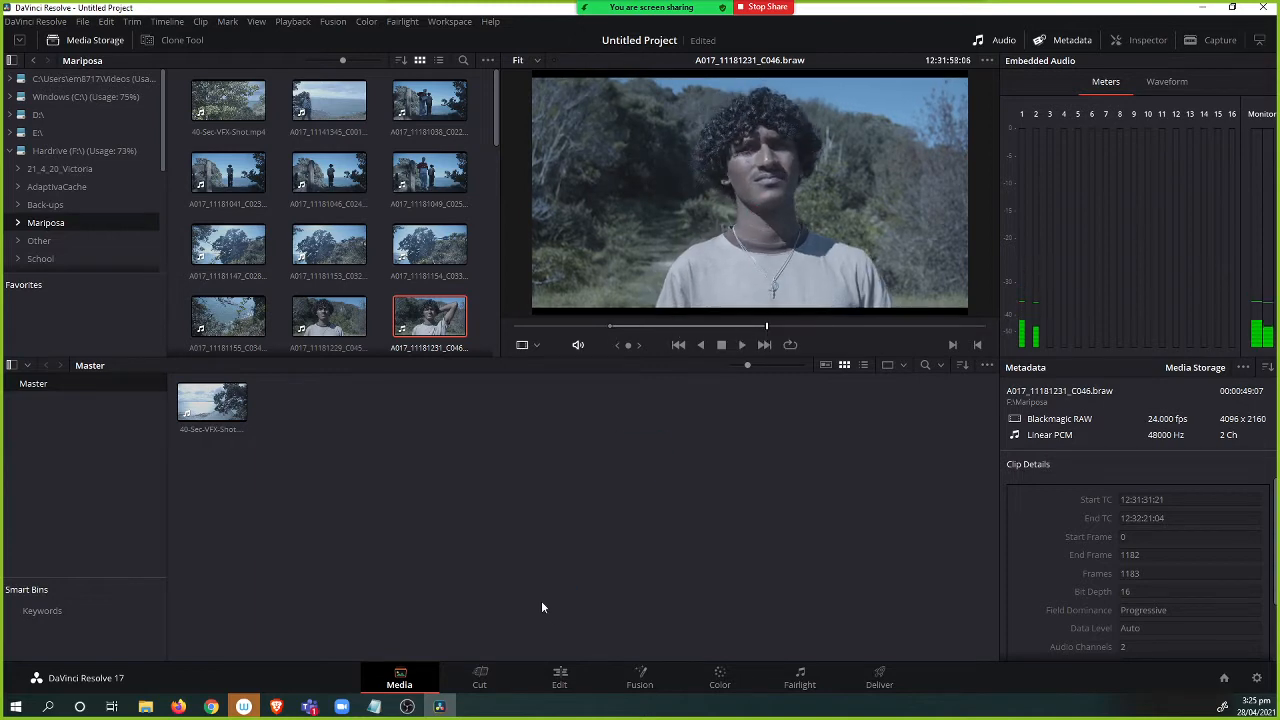
Add clip A017_11141345_C001 to the media pool.
{"action": "scroll", "coordinate": [412, 286], "scroll_direction": "down", "scroll_amount": 5}
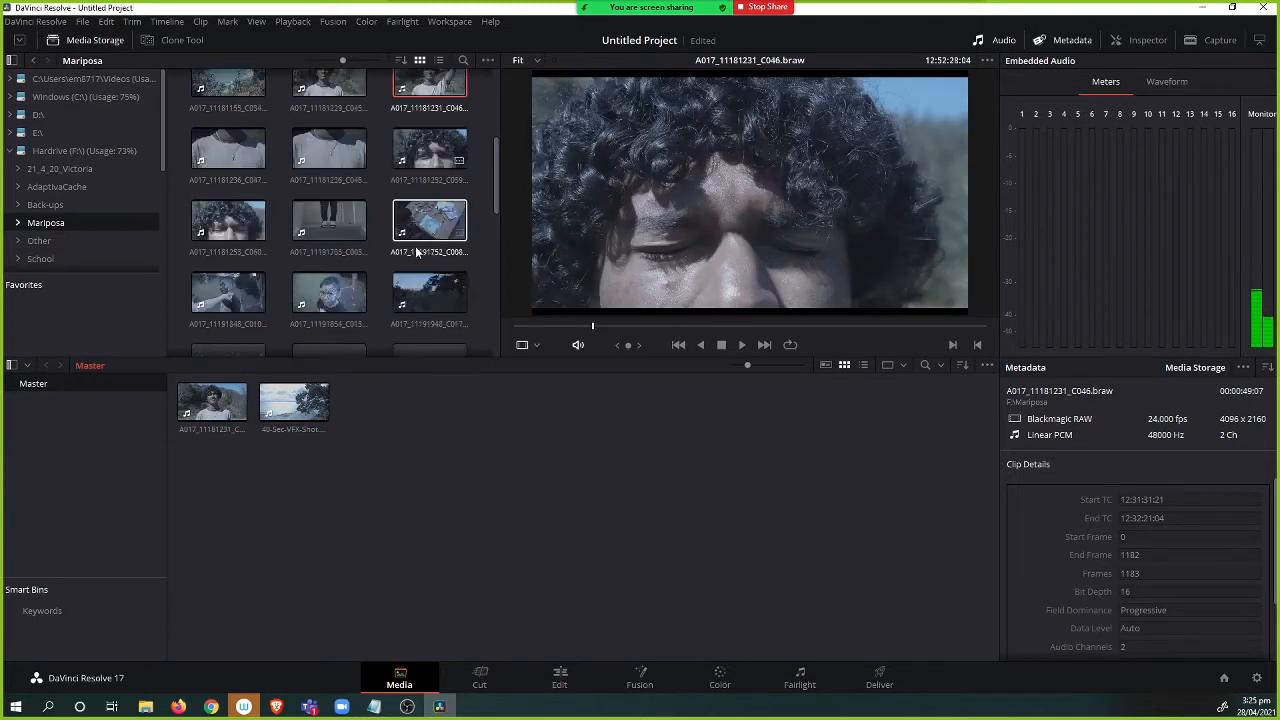
{"action": "scroll", "coordinate": [413, 256], "scroll_direction": "up", "scroll_amount": 5}
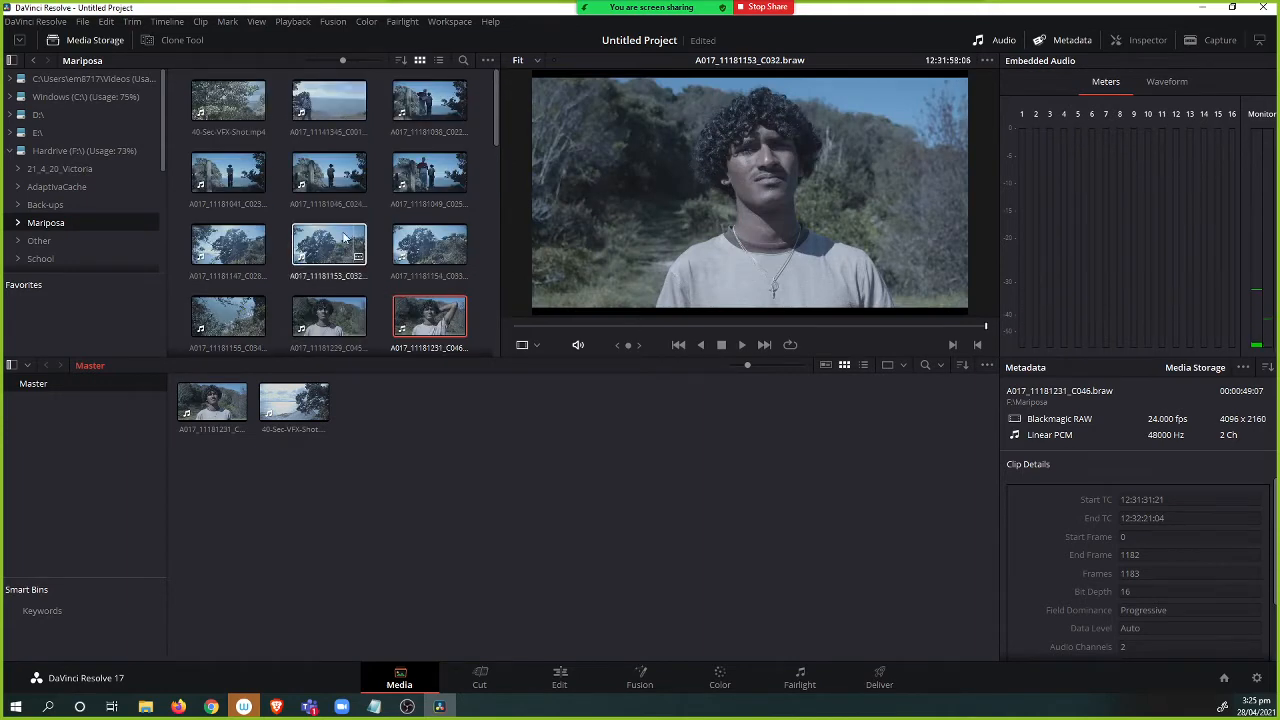
{"action": "left_click", "coordinate": [333, 113]}
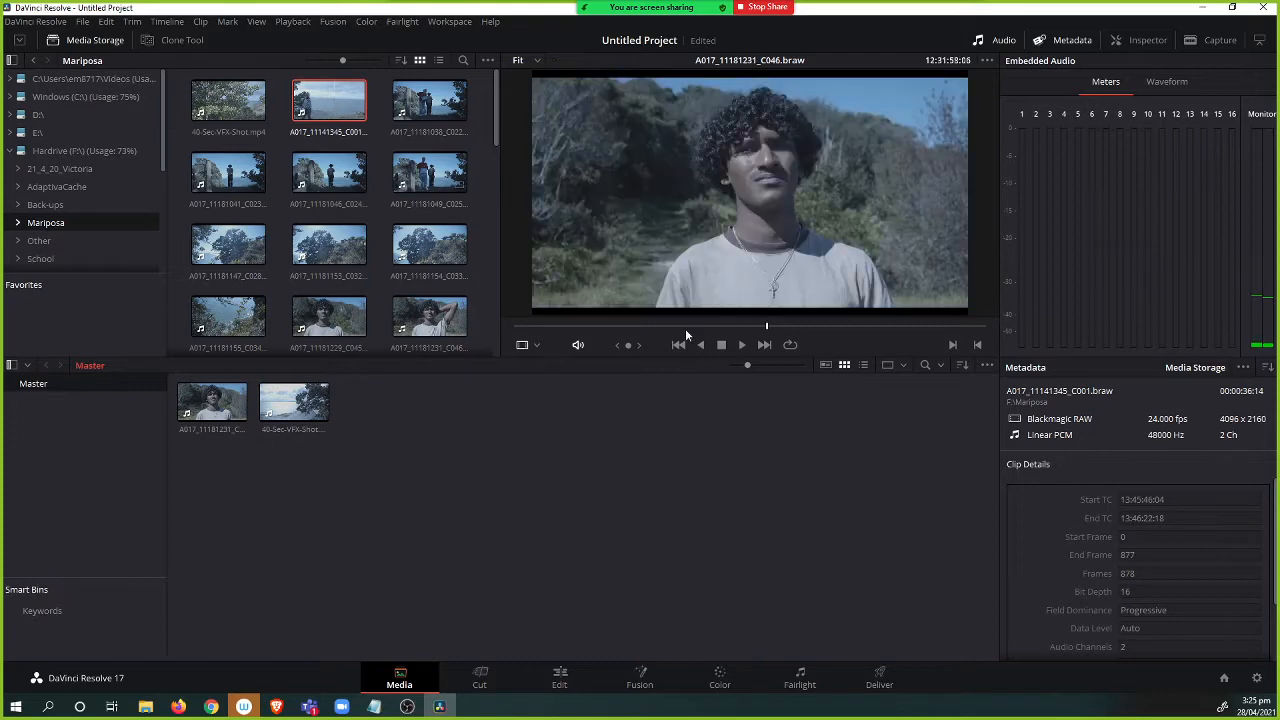
{"action": "double_click", "coordinate": [336, 107]}
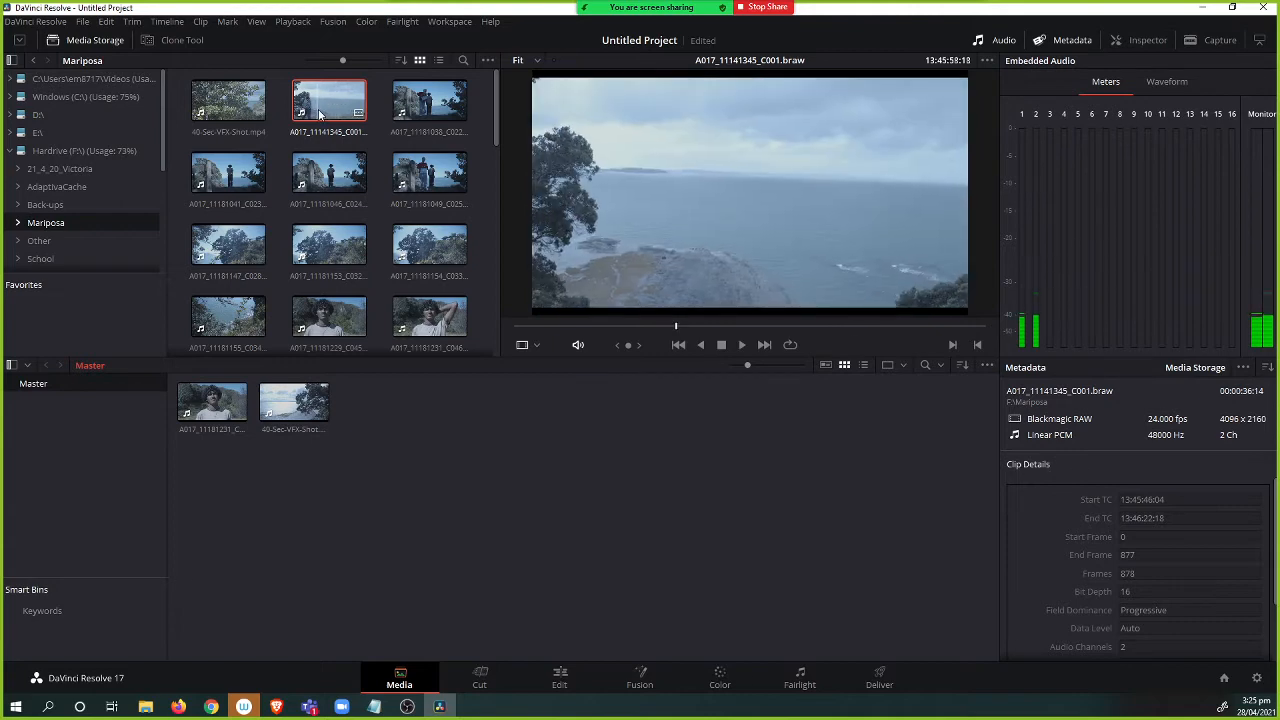
{"action": "left_click_drag", "start_coordinate": [319, 115], "coordinate": [358, 485]}
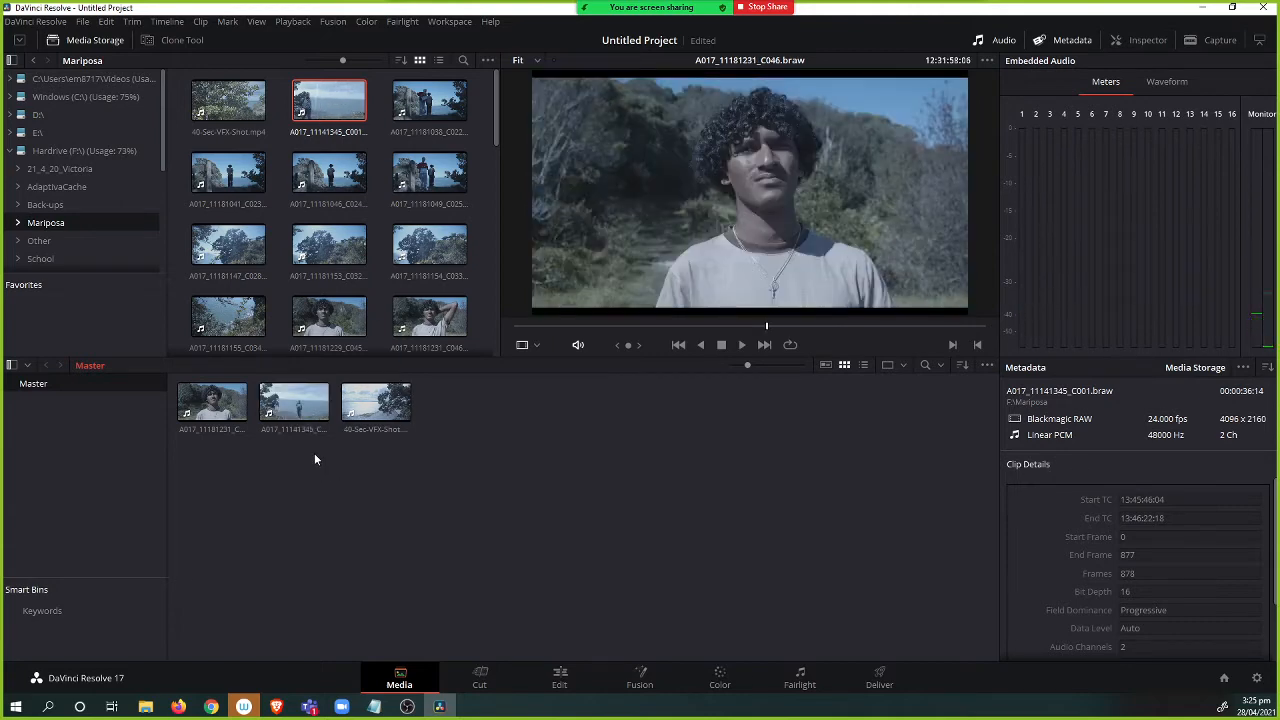
Add clip A017_11191854_C015 to the media pool.
{"action": "scroll", "coordinate": [350, 260], "scroll_direction": "down", "scroll_amount": 5}
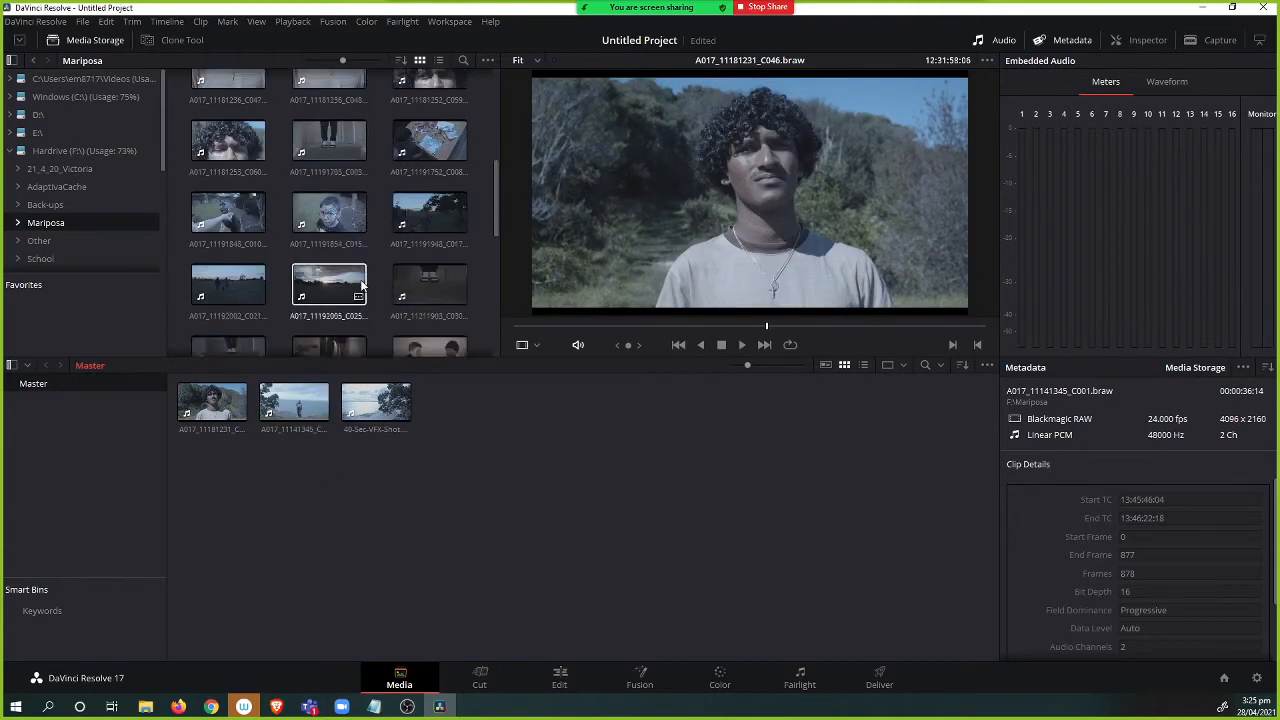
{"action": "scroll", "coordinate": [355, 275], "scroll_direction": "down", "scroll_amount": 3}
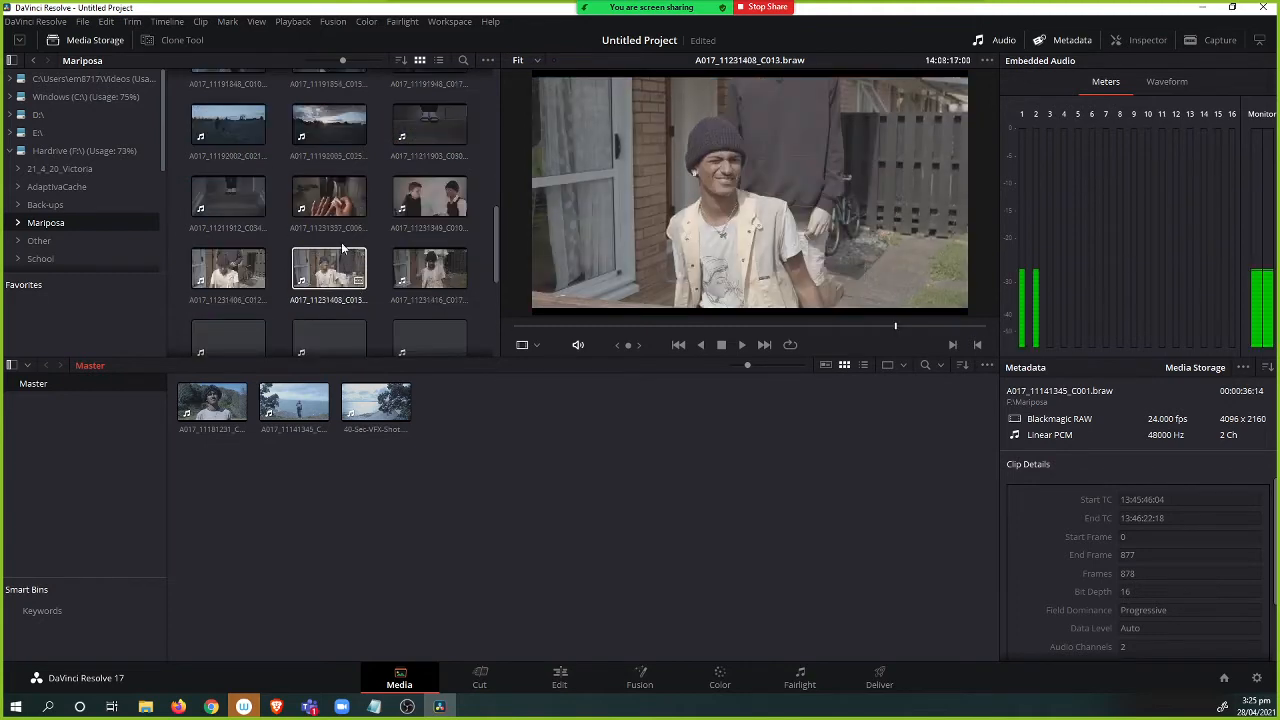
{"action": "scroll", "coordinate": [325, 230], "scroll_direction": "down", "scroll_amount": 1}
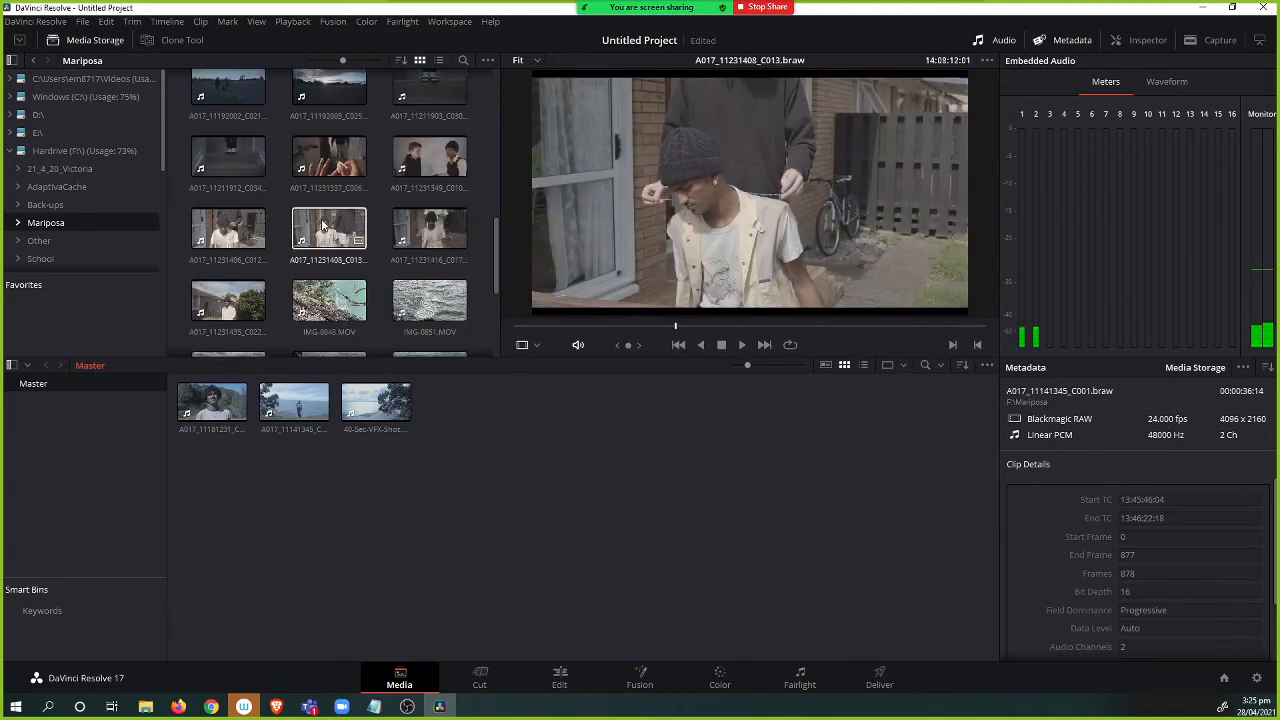
{"action": "scroll", "coordinate": [251, 263], "scroll_direction": "down", "scroll_amount": 4}
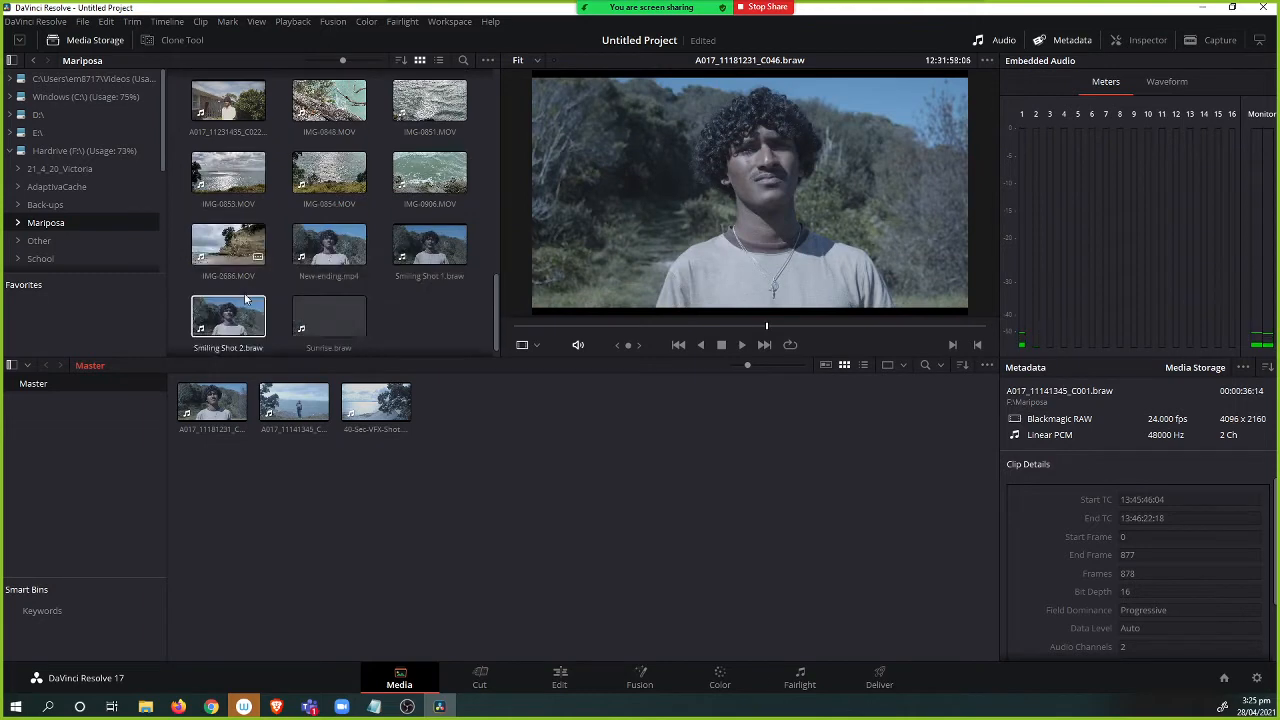
{"action": "scroll", "coordinate": [250, 290], "scroll_direction": "up", "scroll_amount": 5}
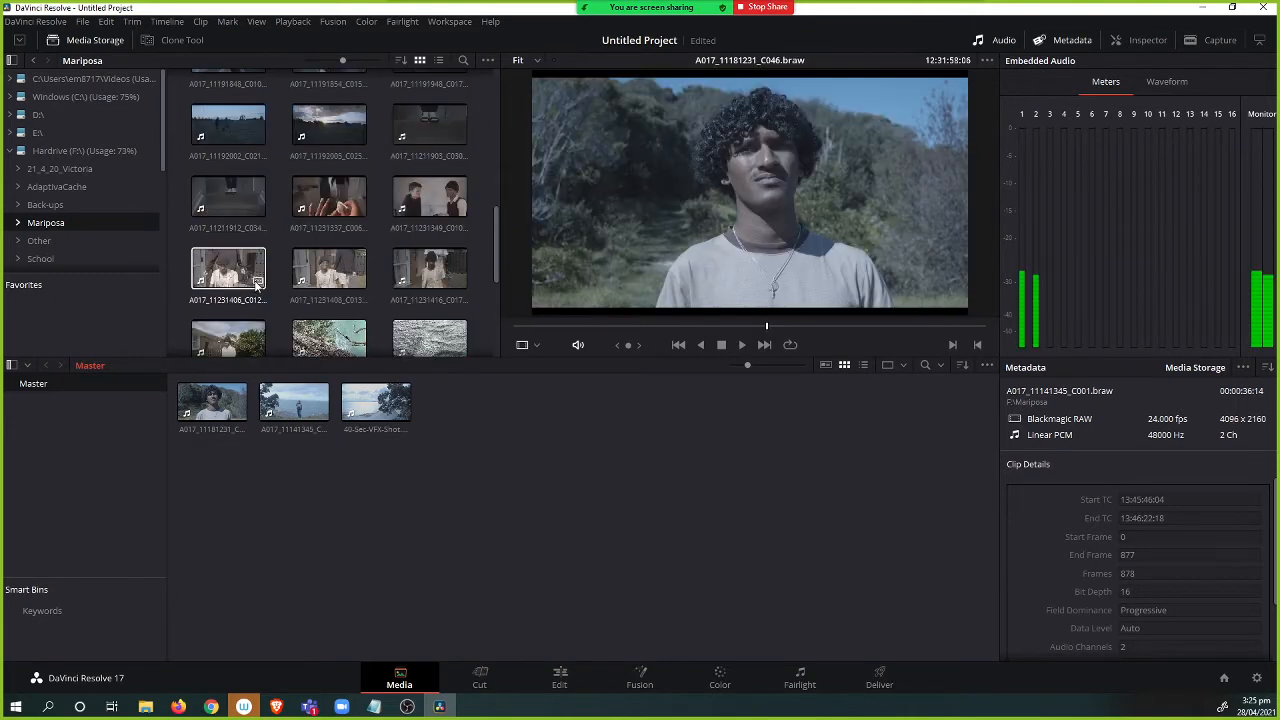
{"action": "scroll", "coordinate": [256, 285], "scroll_direction": "up", "scroll_amount": 1}
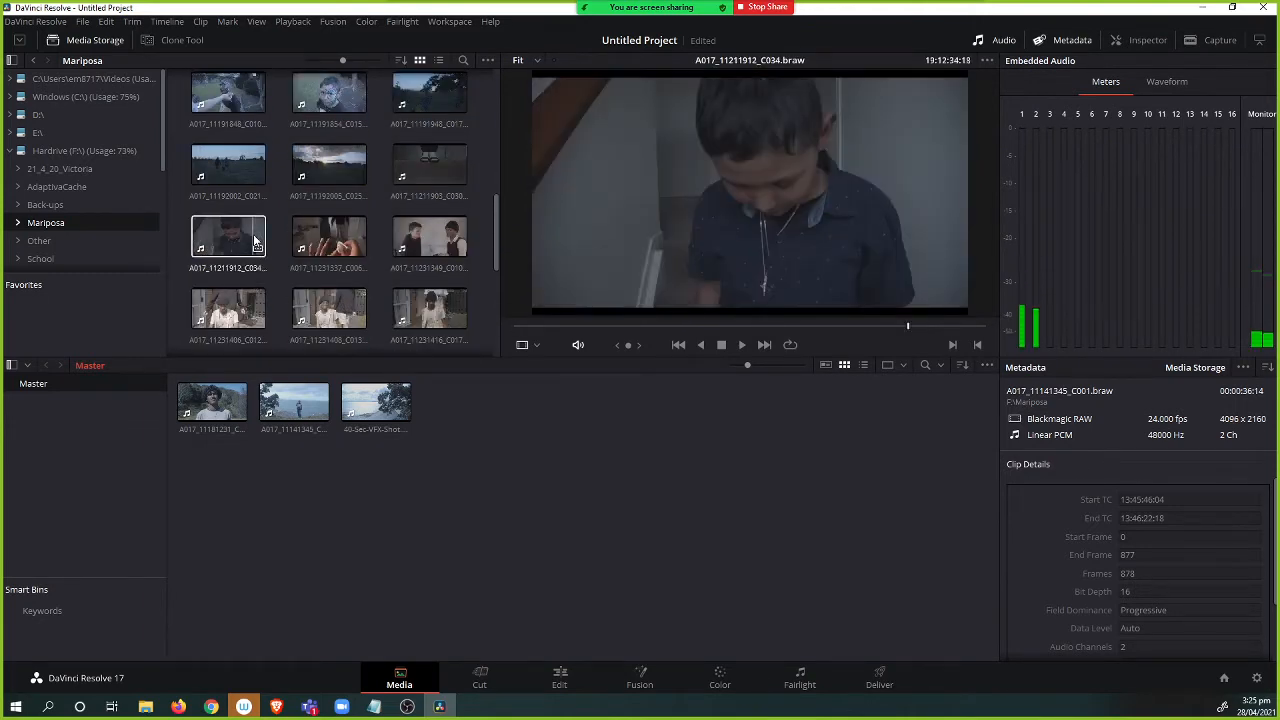
{"action": "scroll", "coordinate": [256, 240], "scroll_direction": "up", "scroll_amount": 2}
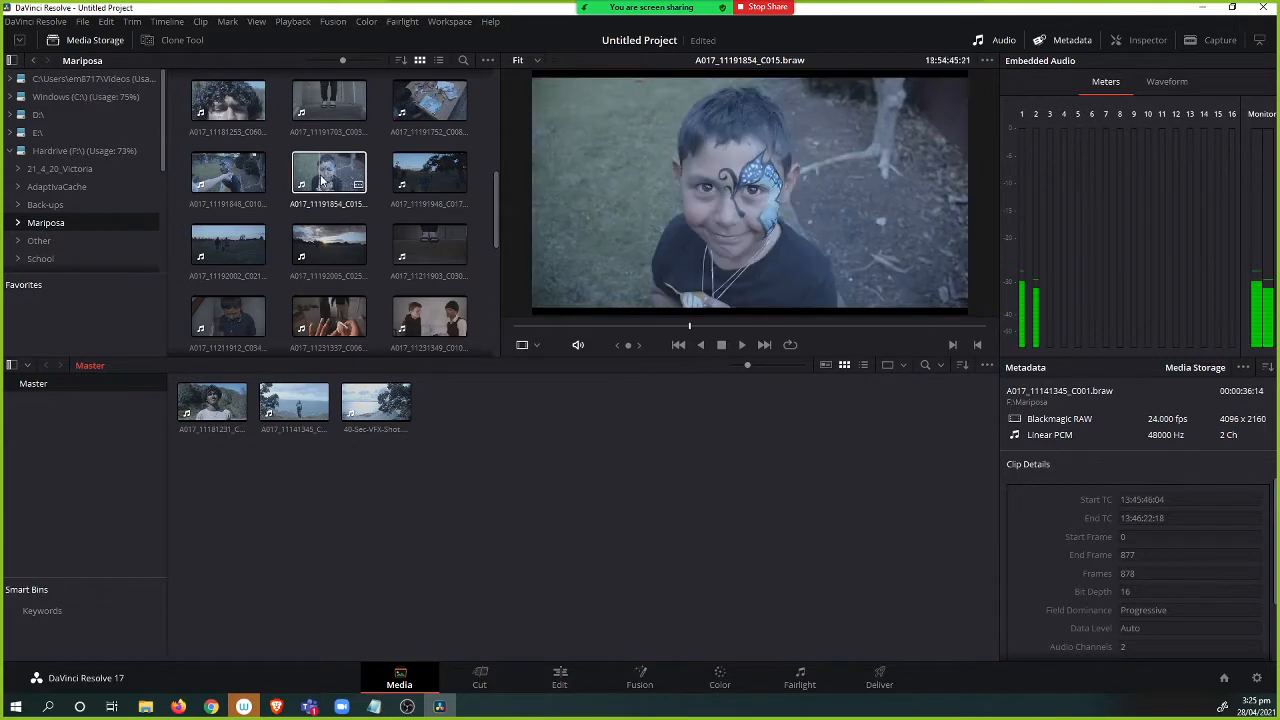
{"action": "left_click_drag", "start_coordinate": [322, 180], "coordinate": [505, 440]}
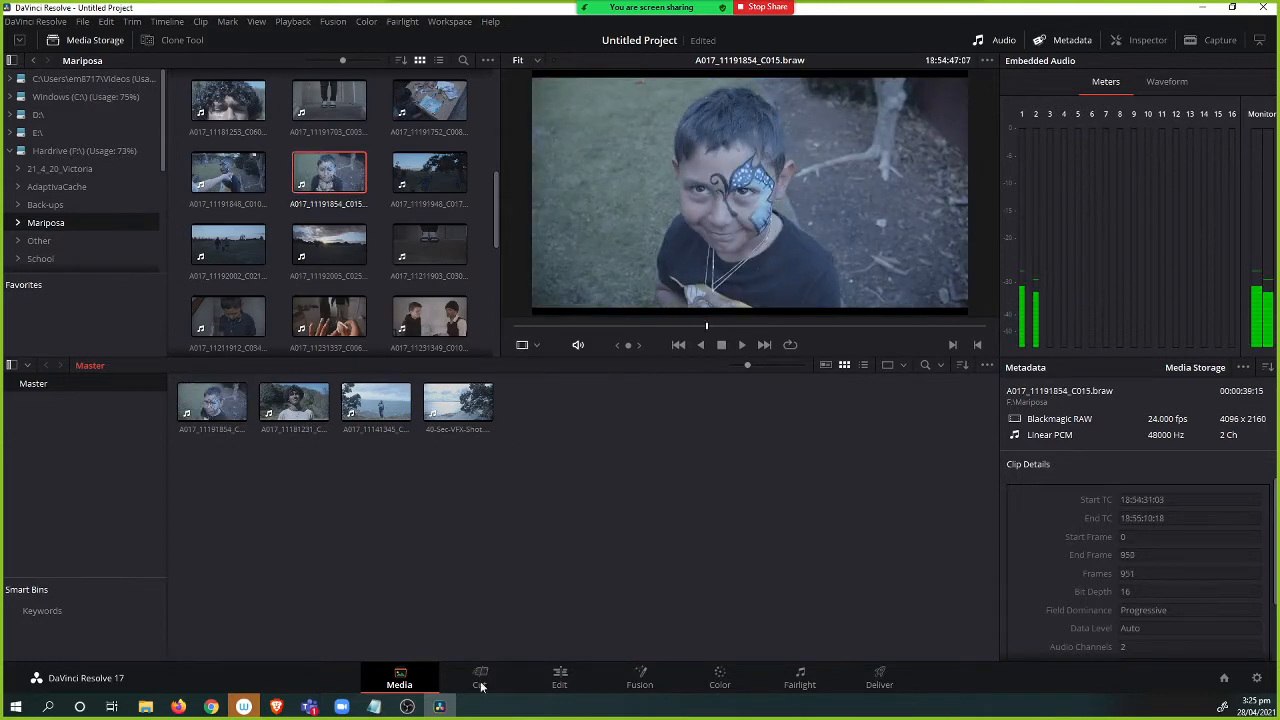
On the Edit page, select all four media pool clips and drop them into a new timeline.
{"action": "left_click", "coordinate": [560, 678]}
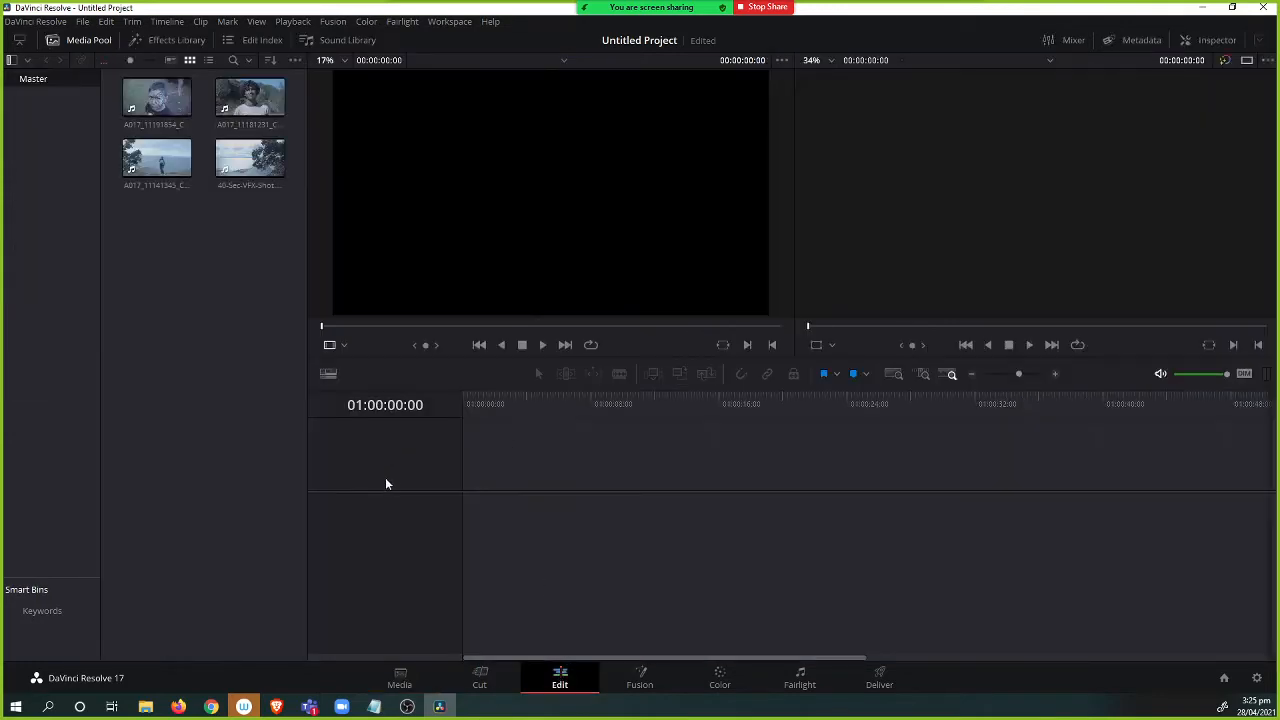
{"action": "left_click_drag", "start_coordinate": [118, 75], "coordinate": [265, 232]}
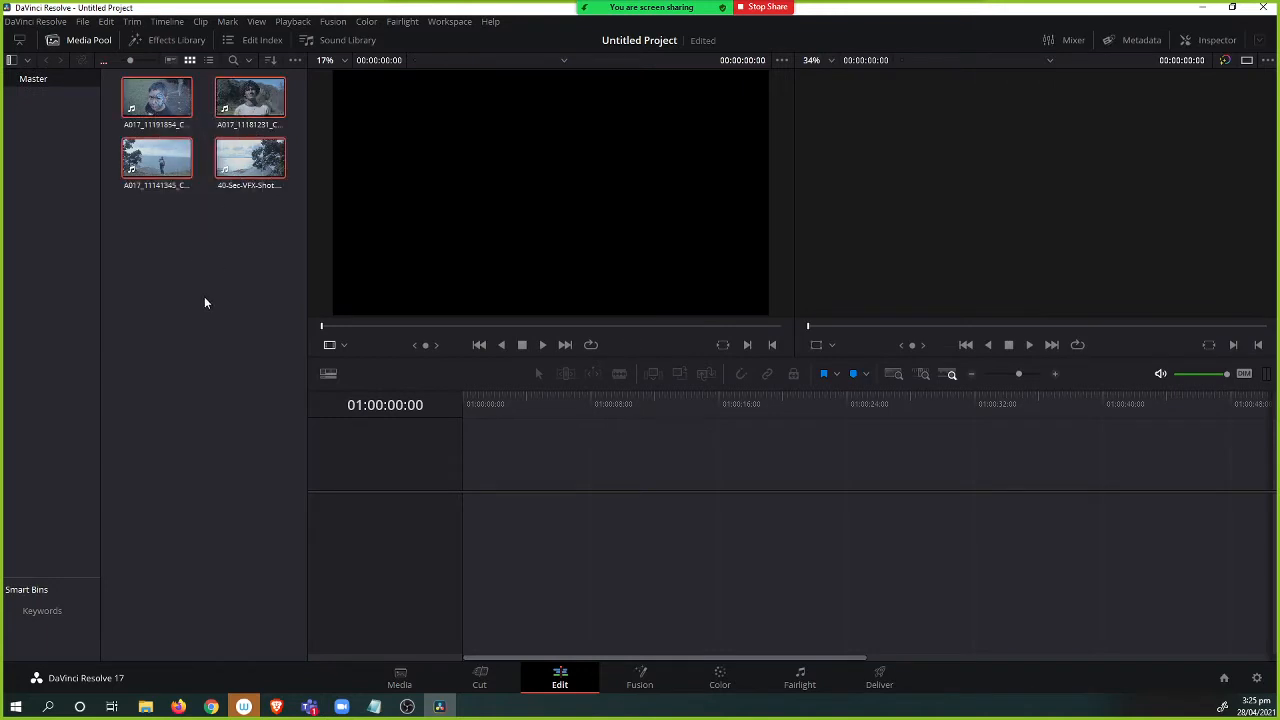
{"action": "left_click", "coordinate": [165, 110]}
{"action": "left_click", "coordinate": [188, 240]}
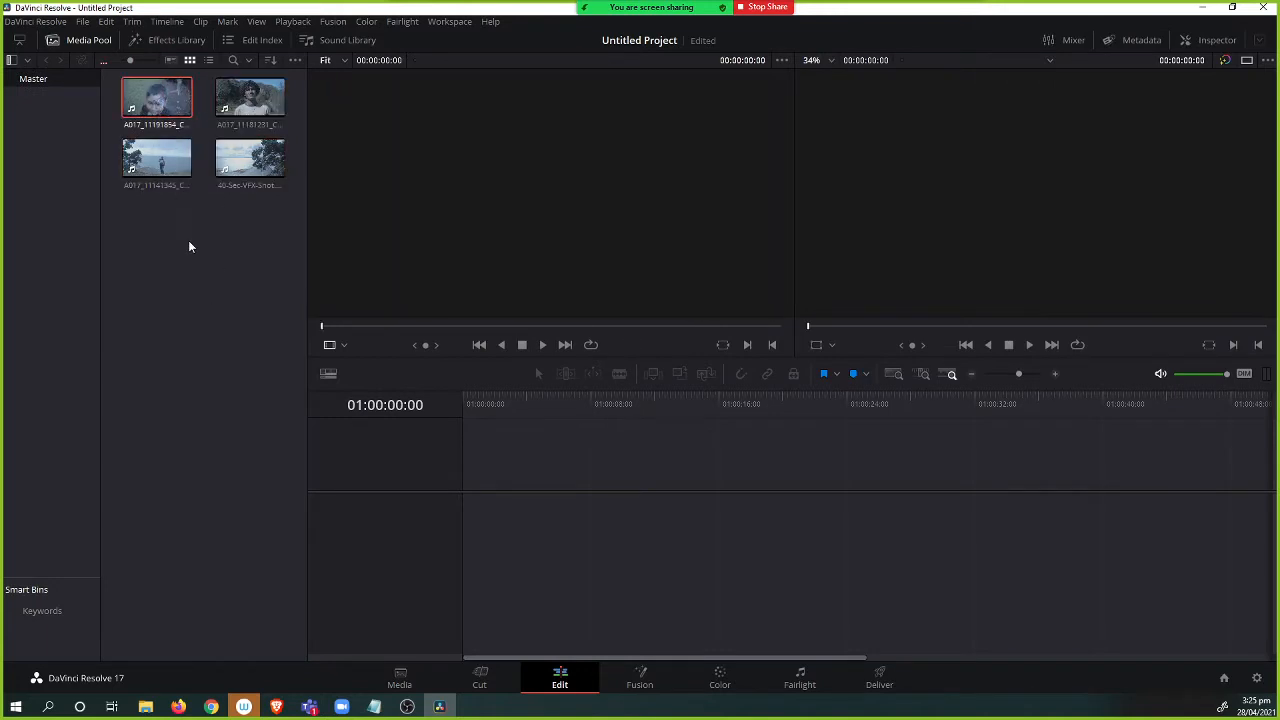
{"action": "left_click_drag", "start_coordinate": [176, 249], "coordinate": [565, 549]}
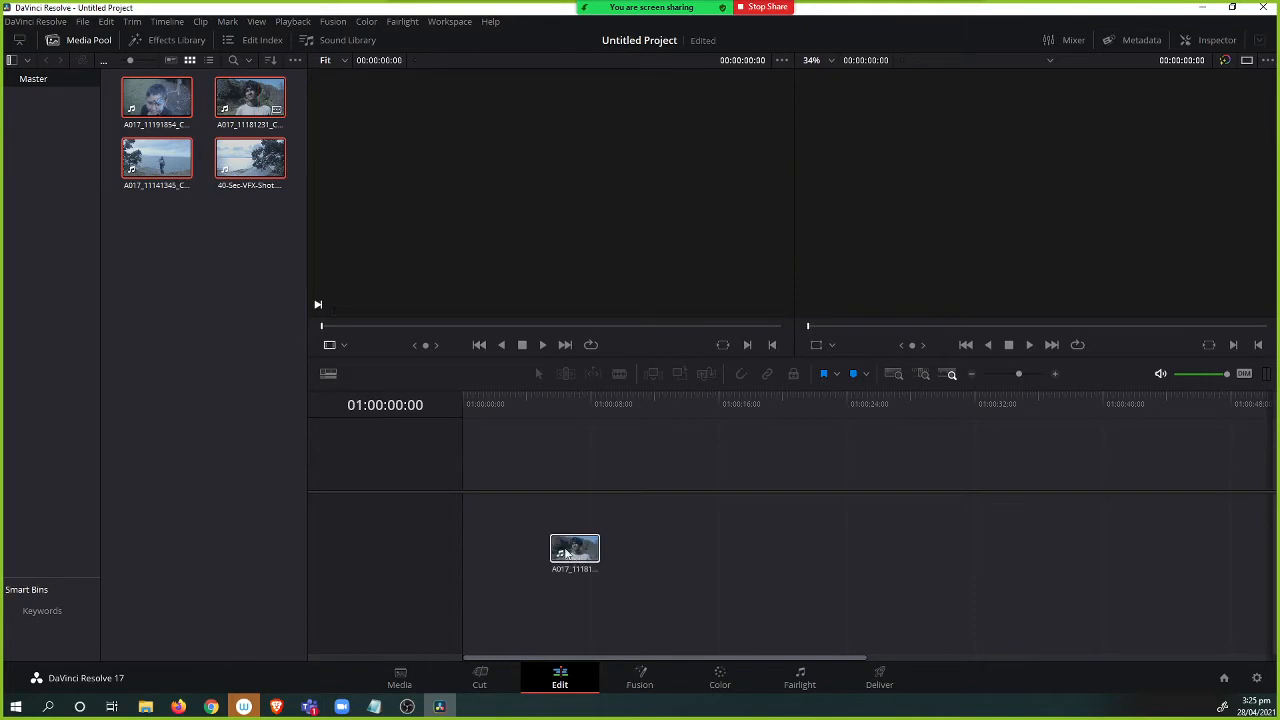
{"action": "left_click_drag", "start_coordinate": [505, 485], "coordinate": [458, 521]}
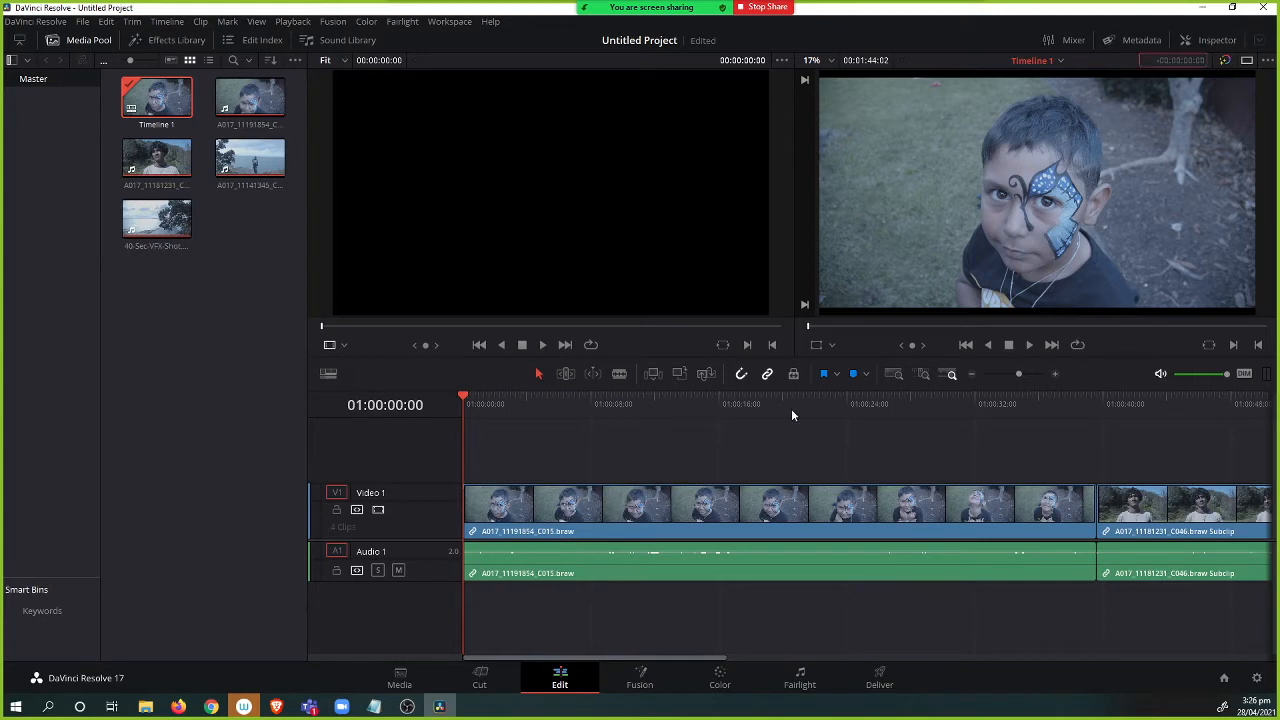
{"action": "left_click_drag", "start_coordinate": [782, 412], "coordinate": [1155, 427]}
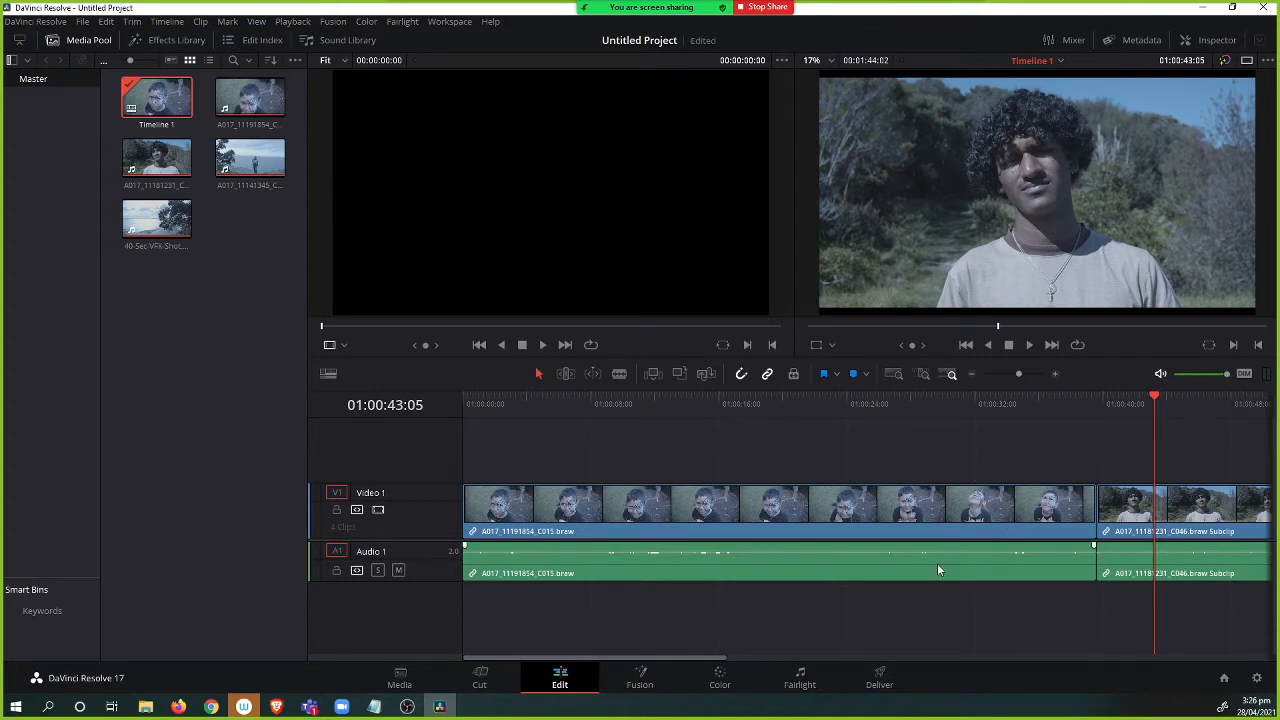
{"action": "left_click_drag", "start_coordinate": [1019, 375], "coordinate": [1002, 376]}
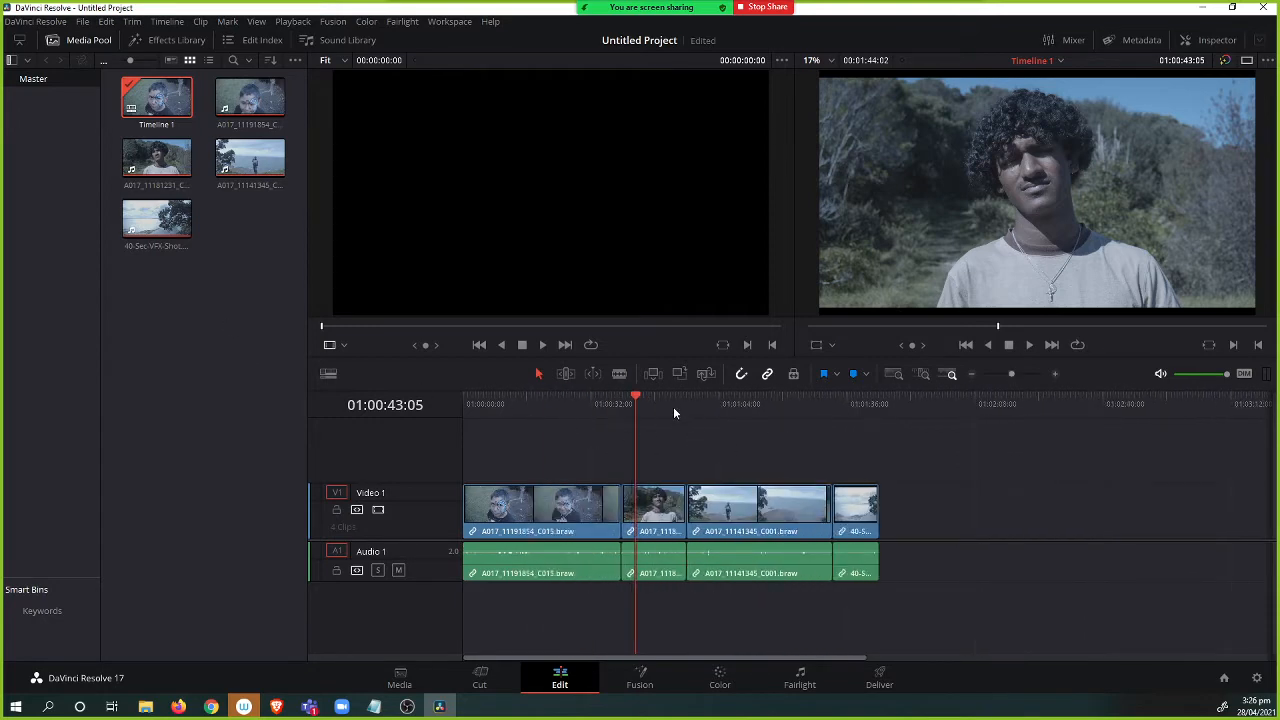
Scrub the timeline and cut a section out of clip A017_11141345_C001, closing the gap.
{"action": "left_click_drag", "start_coordinate": [673, 406], "coordinate": [733, 403]}
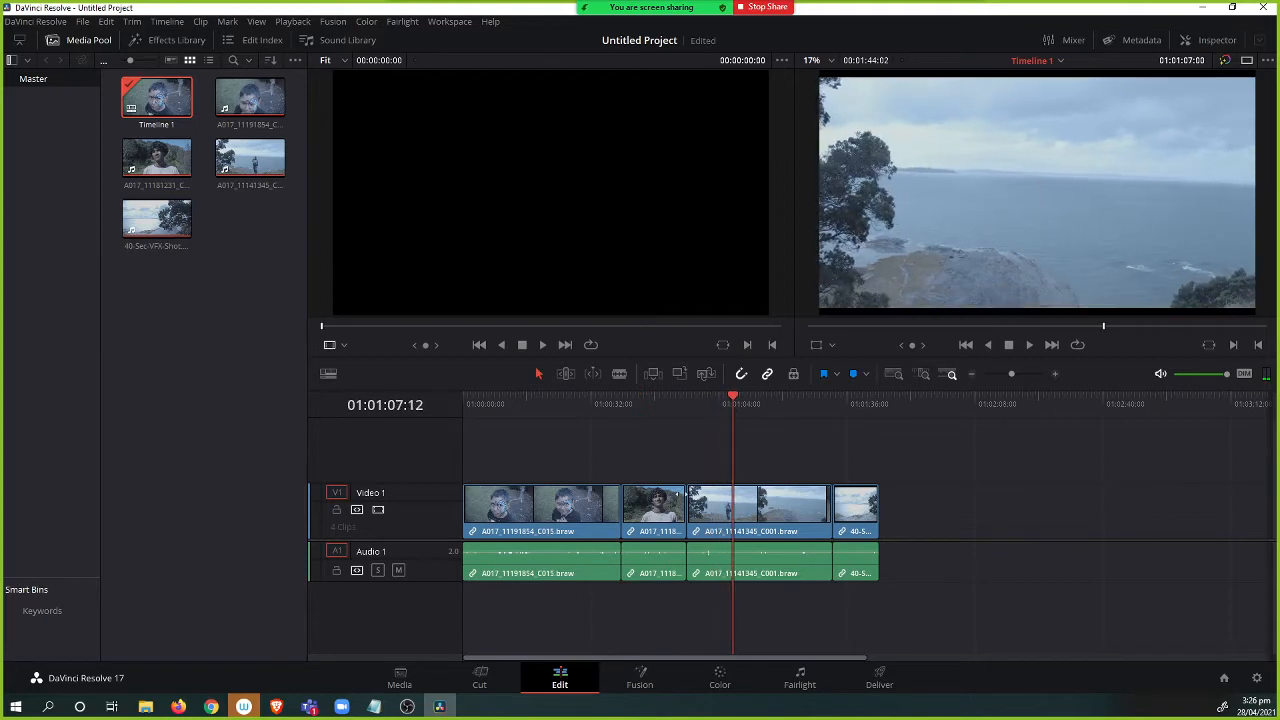
{"action": "left_click_drag", "start_coordinate": [689, 508], "coordinate": [747, 509]}
{"action": "key", "text": "BackSpace"}
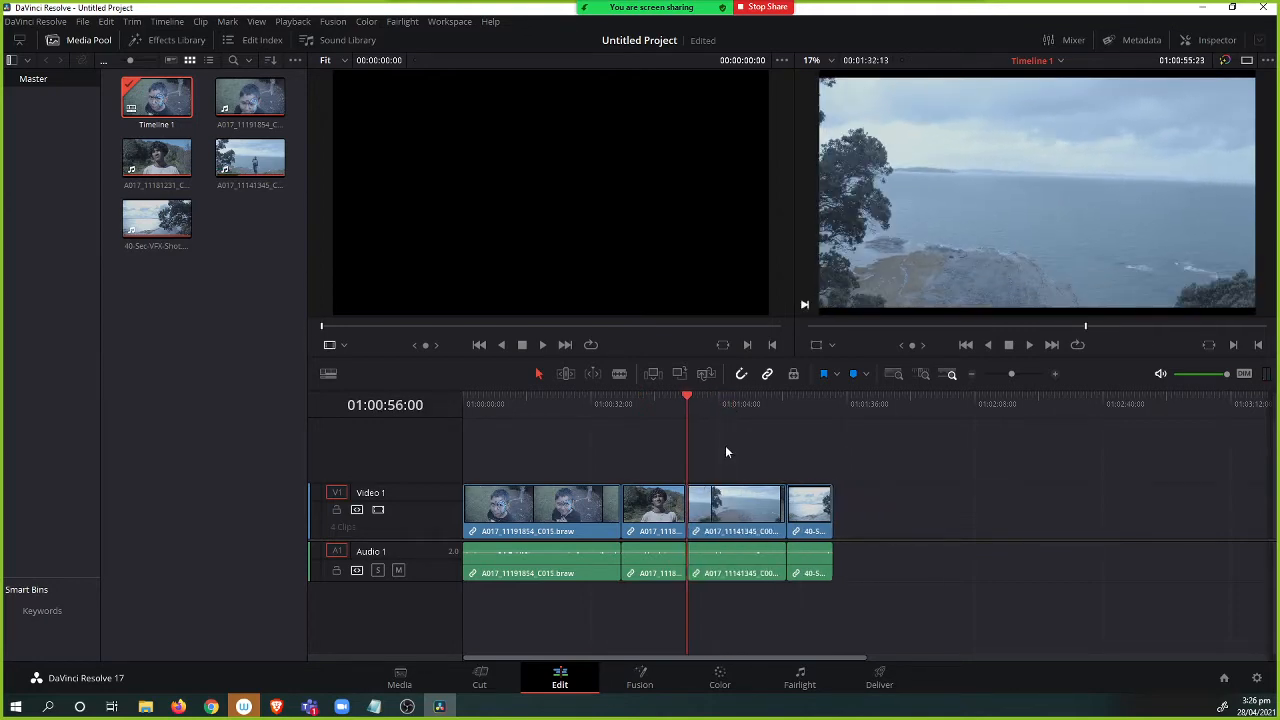
Place the playhead on the landscape clip and open the Color page with the clip thumbnails strip hidden.
{"action": "mouse_move", "coordinate": [684, 406]}
{"action": "left_mouse_down"}
{"action": "mouse_move", "coordinate": [746, 405]}
{"action": "mouse_move", "coordinate": [705, 400]}
{"action": "left_mouse_up"}
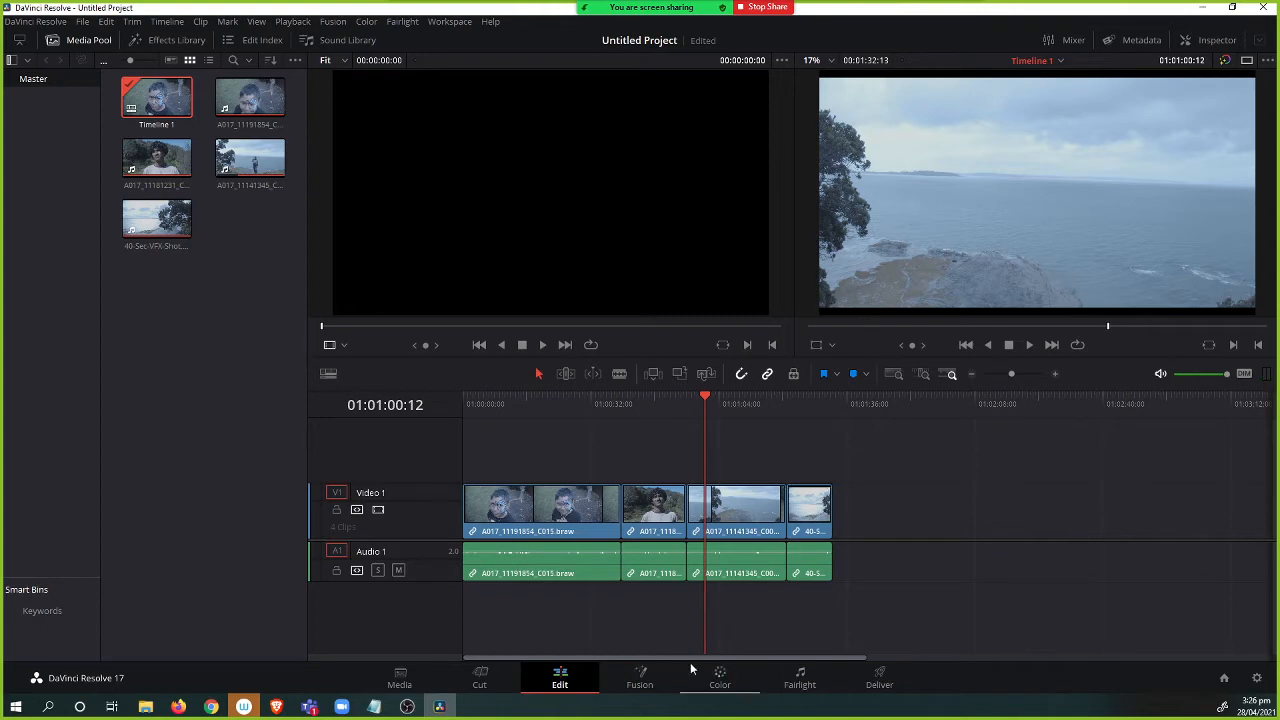
{"action": "left_click", "coordinate": [726, 678]}
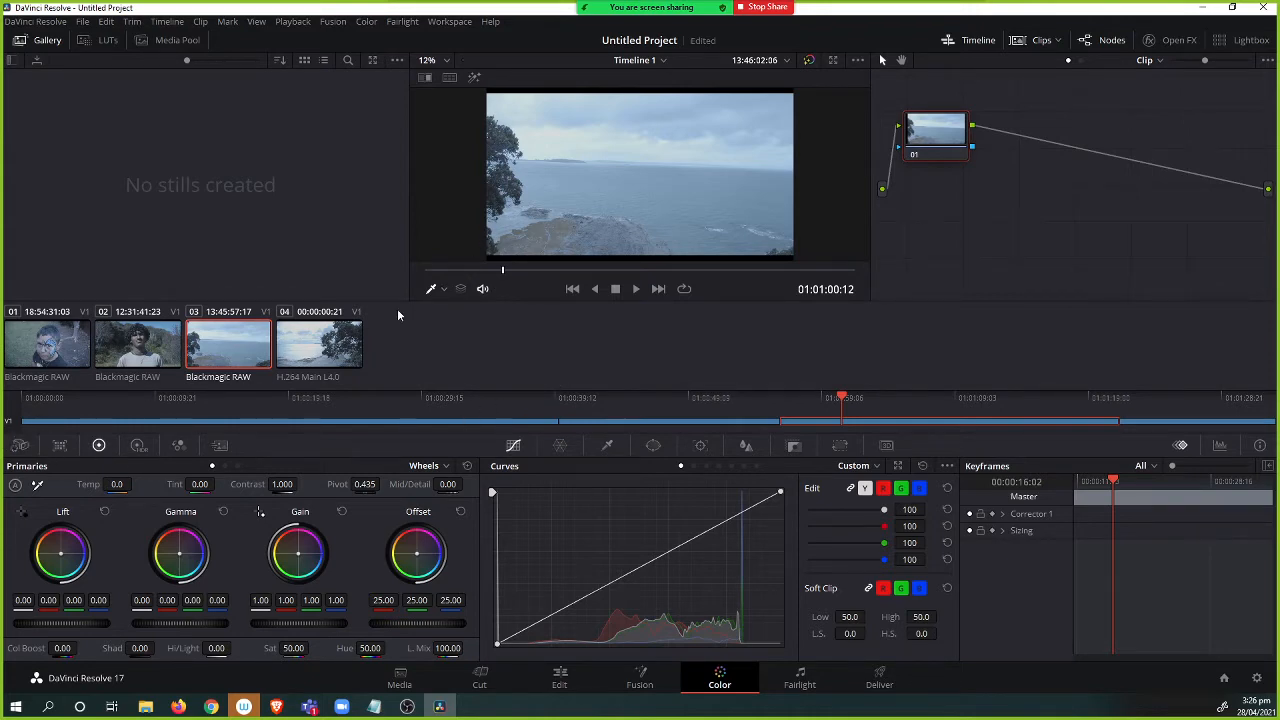
{"action": "left_click", "coordinate": [1040, 40]}
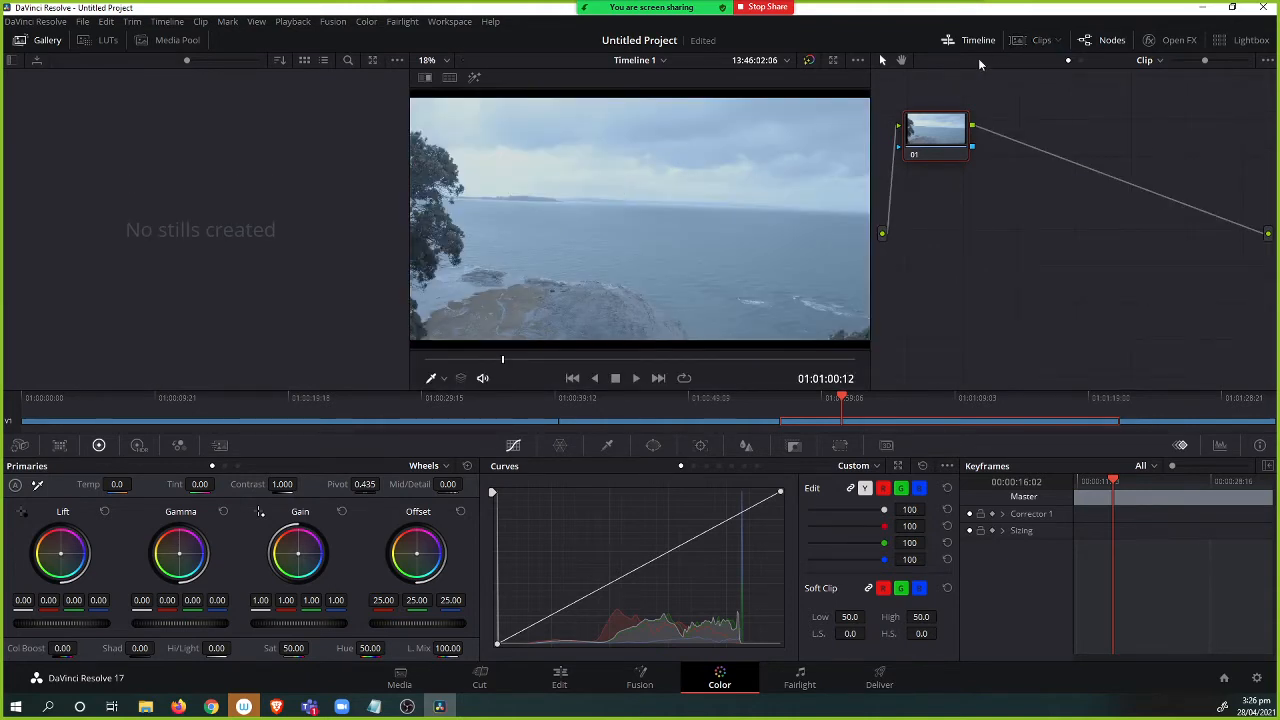
{"action": "left_click", "coordinate": [1036, 42]}
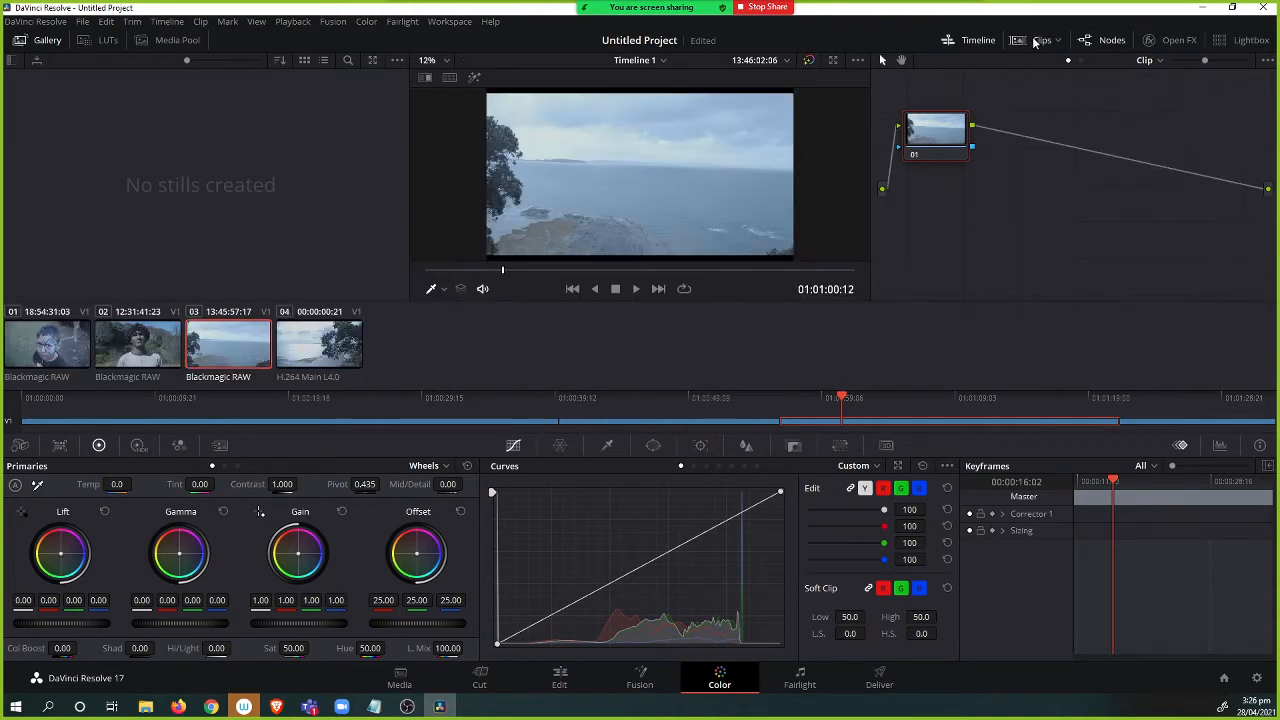
{"action": "left_click", "coordinate": [1036, 42]}
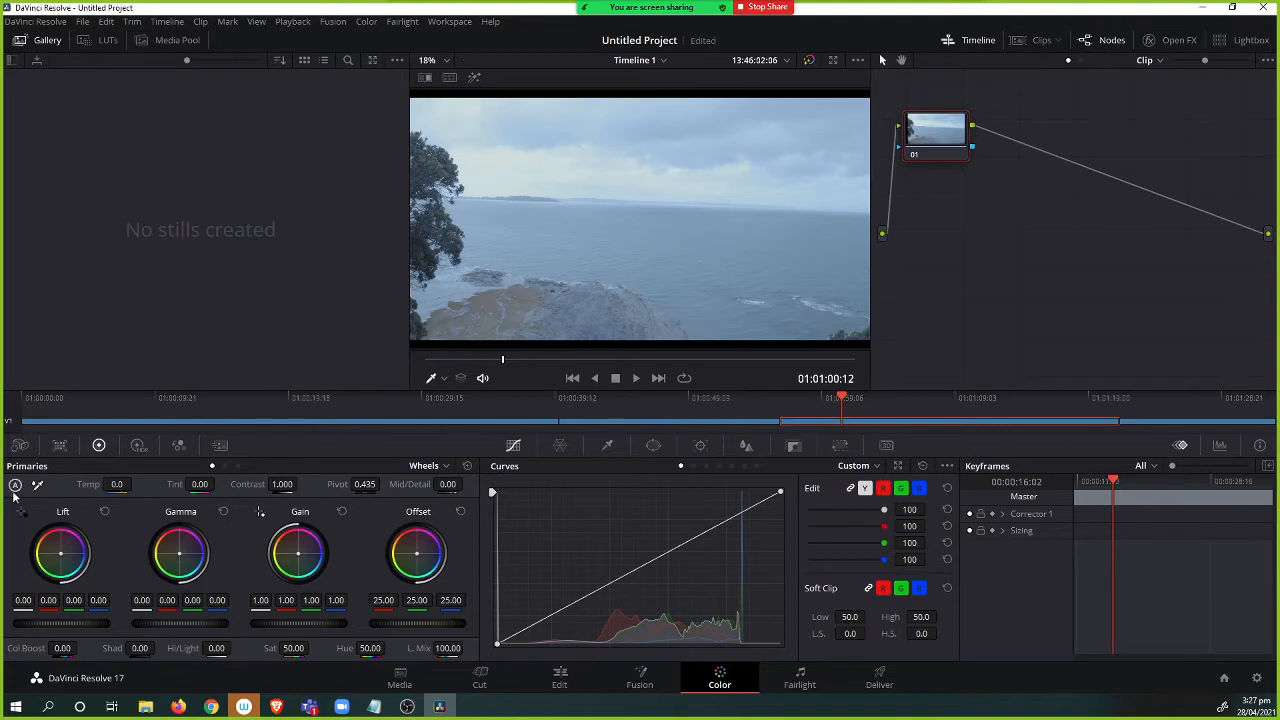
Open the Camera Raw palette and set Decode Using to Clip.
{"action": "left_click", "coordinate": [20, 446]}
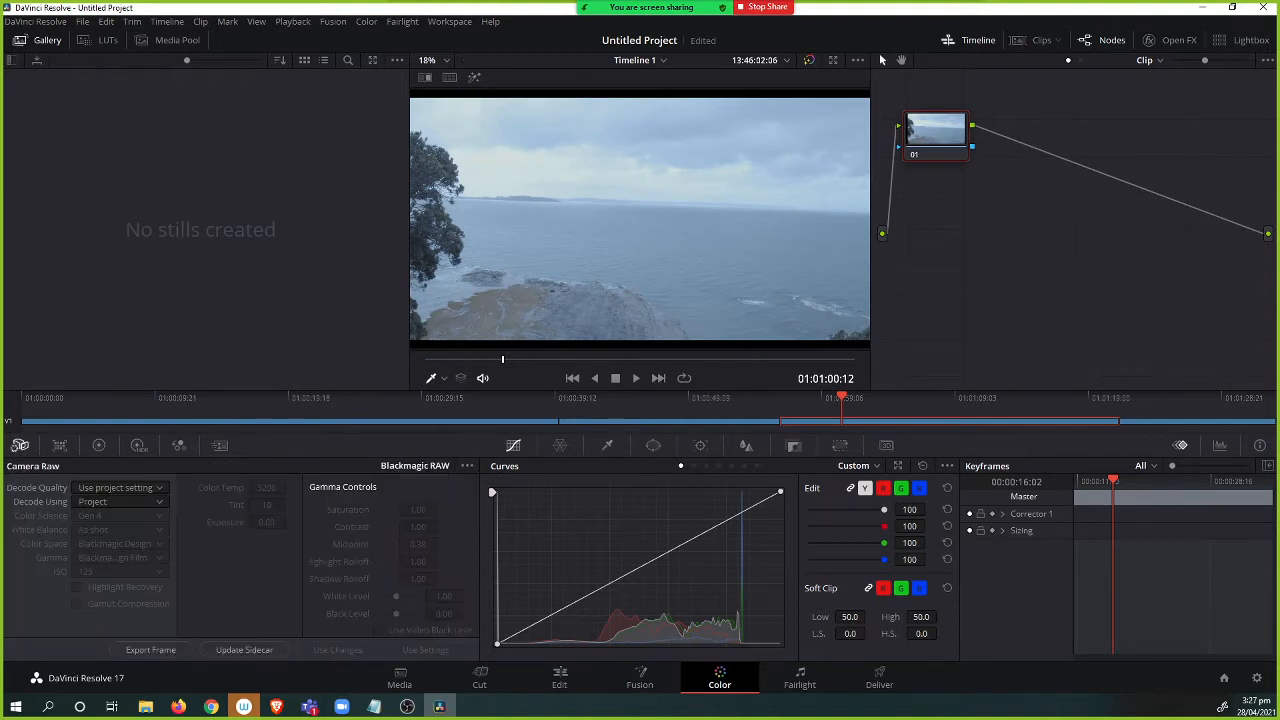
{"action": "left_click", "coordinate": [129, 490]}
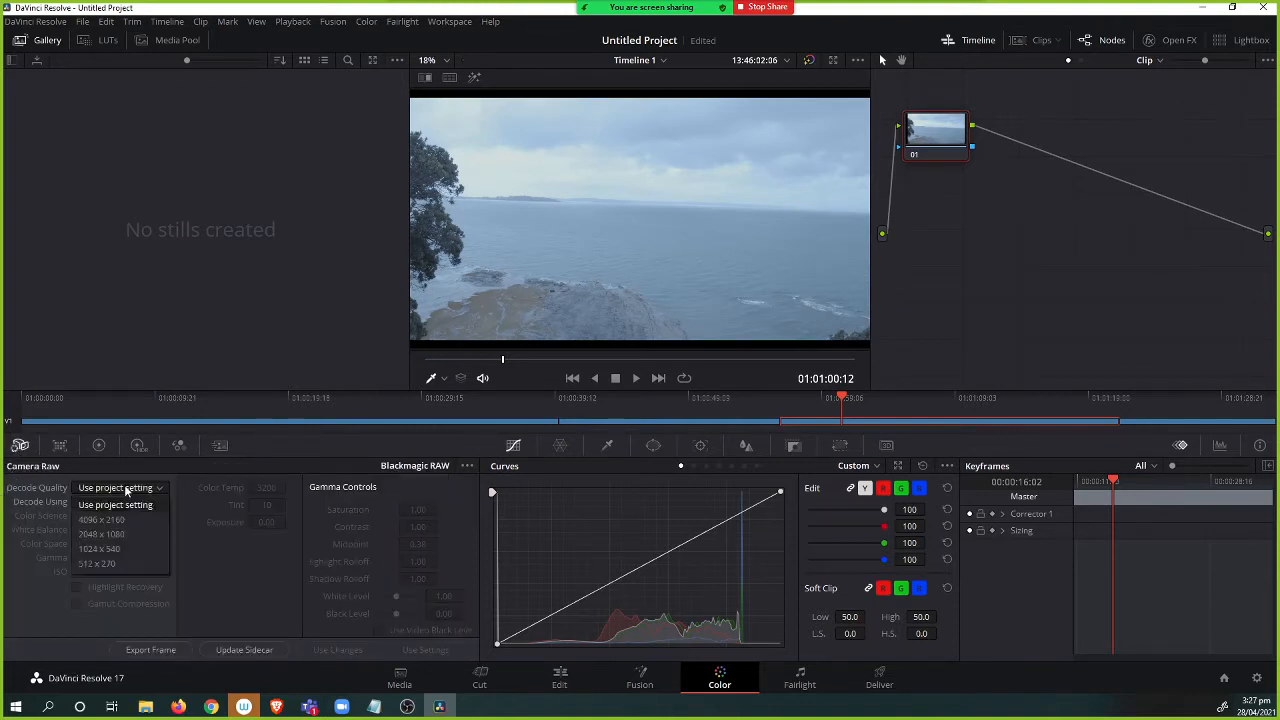
{"action": "left_click", "coordinate": [116, 487]}
{"action": "left_click", "coordinate": [111, 503]}
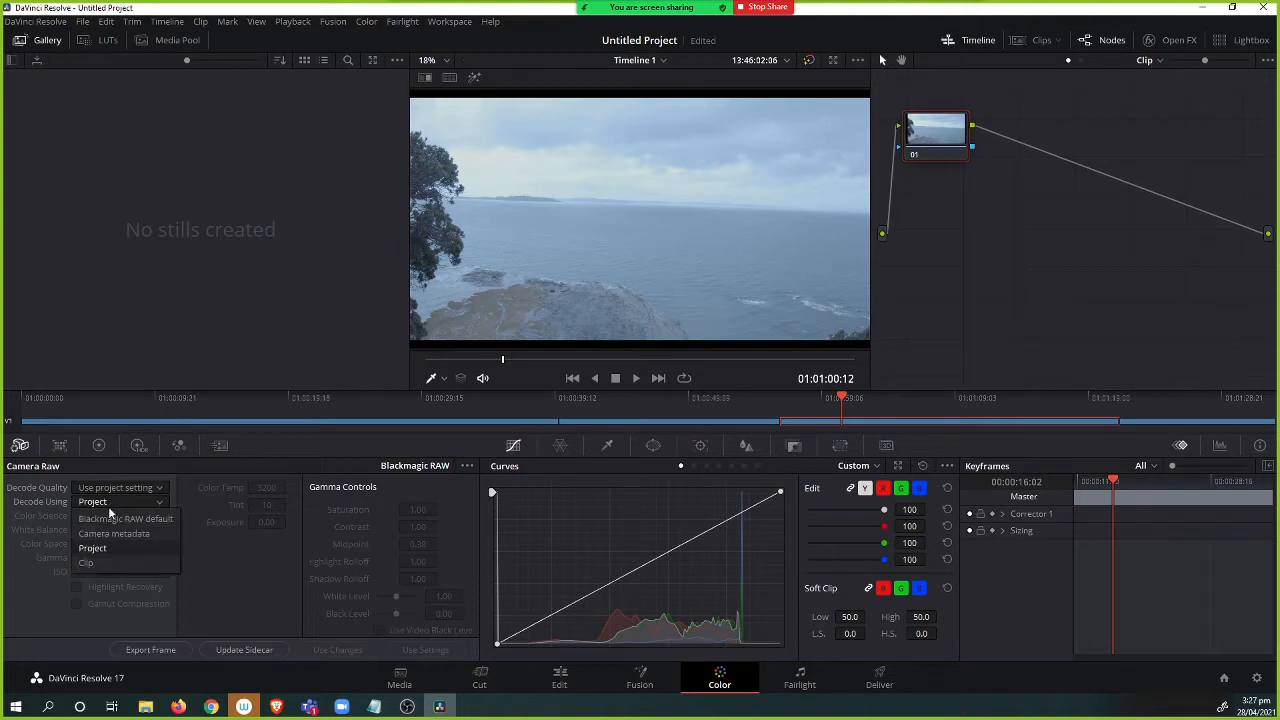
{"action": "left_click", "coordinate": [108, 564]}
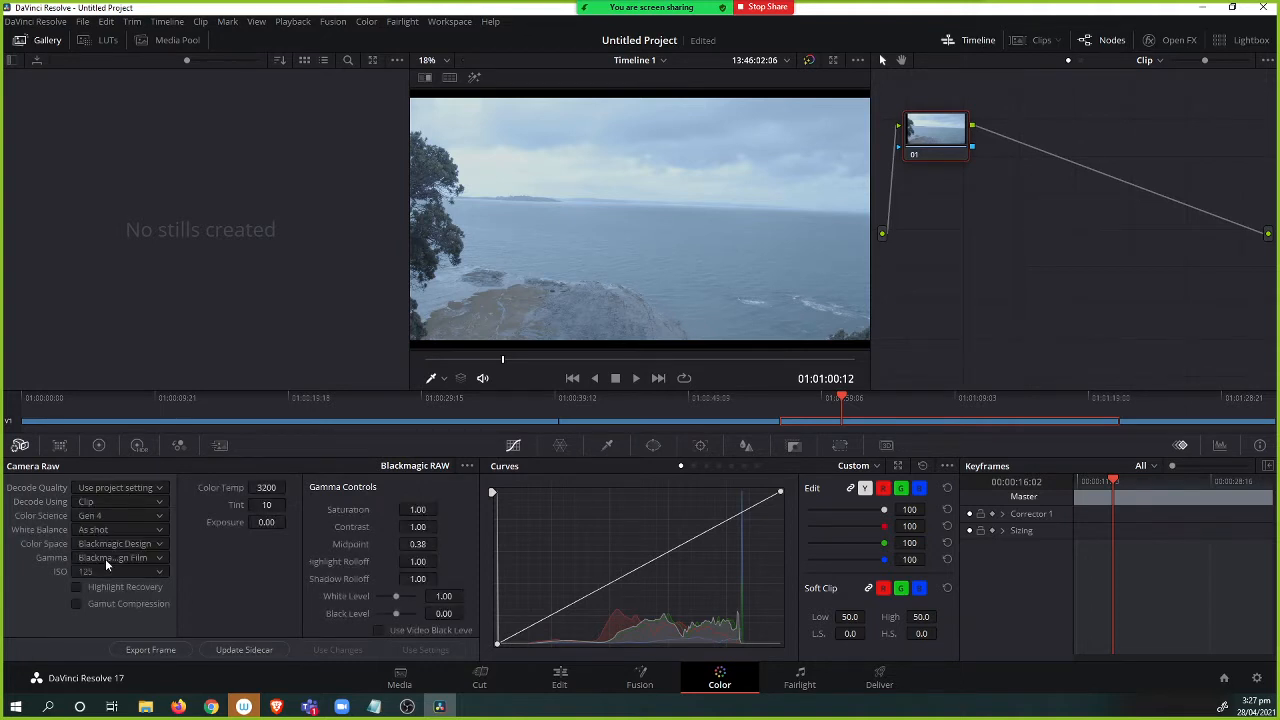
Set Color Science to Gen 5.
{"action": "left_click", "coordinate": [106, 516]}
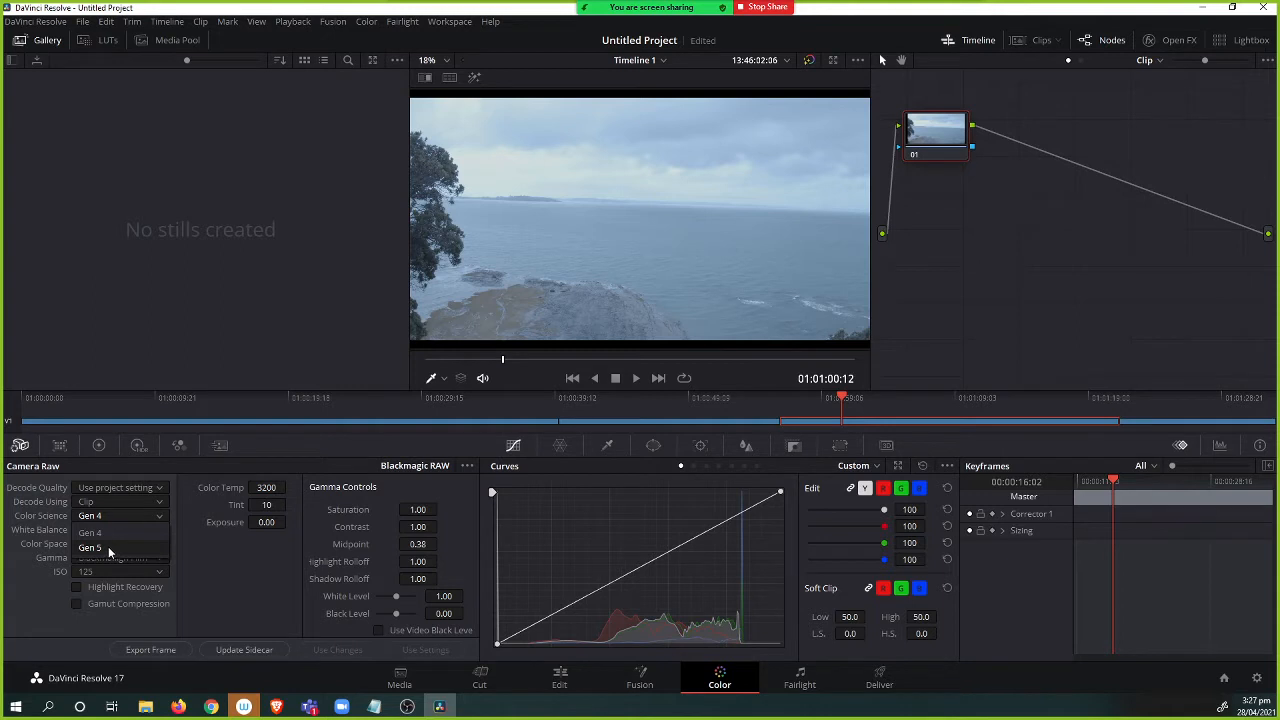
{"action": "left_click", "coordinate": [109, 549]}
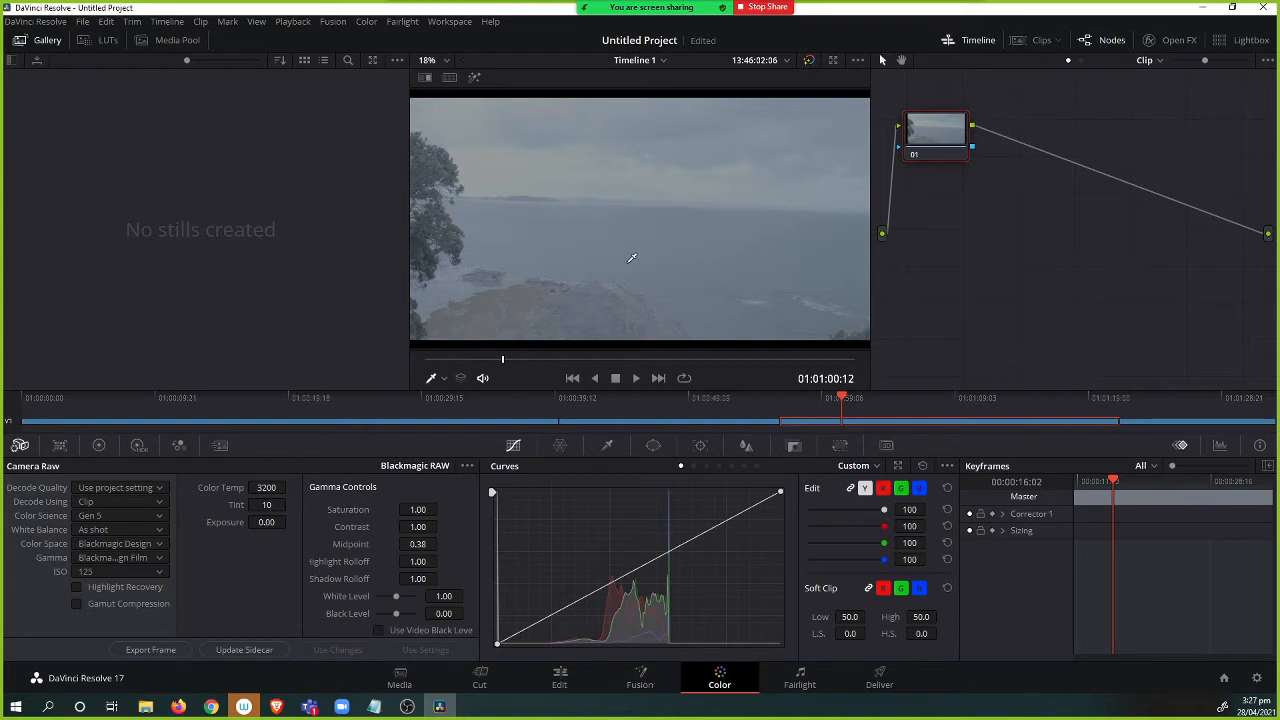
Zoom and pan around the viewer image to inspect the graded shot.
{"action": "scroll", "coordinate": [730, 224], "scroll_direction": "up", "scroll_amount": 5}
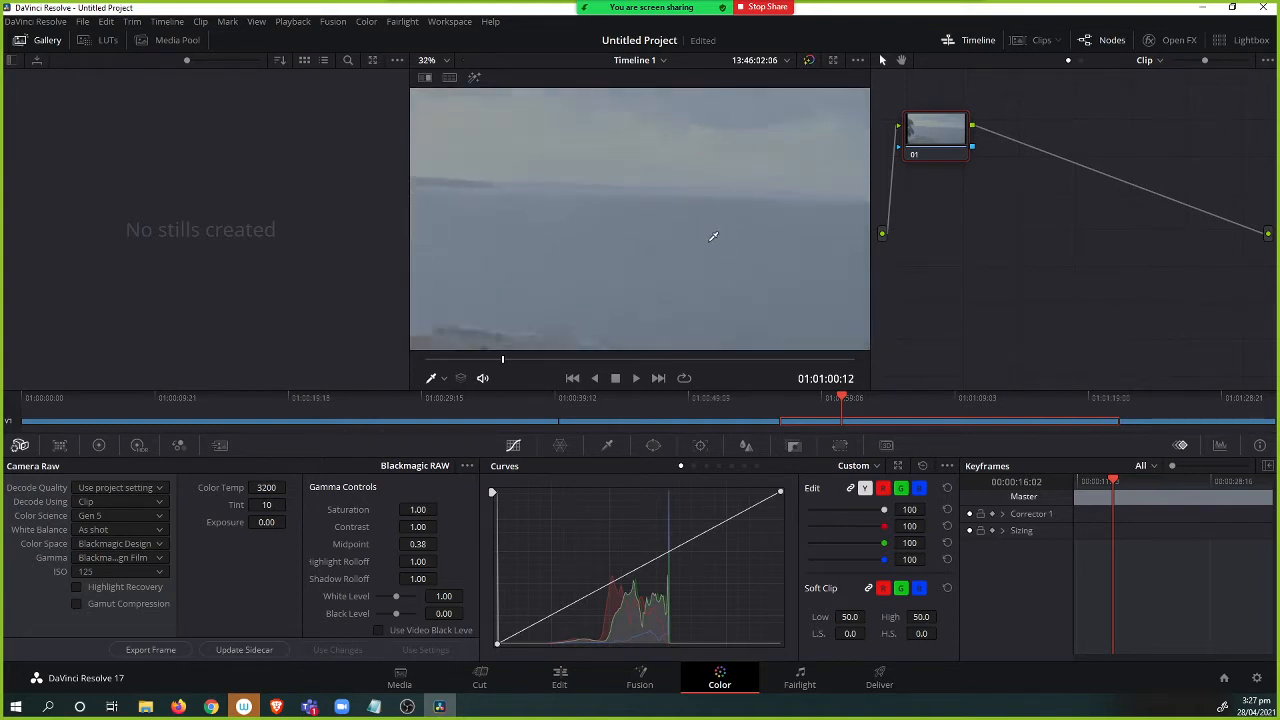
{"action": "left_click_drag", "start_coordinate": [640, 205], "coordinate": [705, 257]}
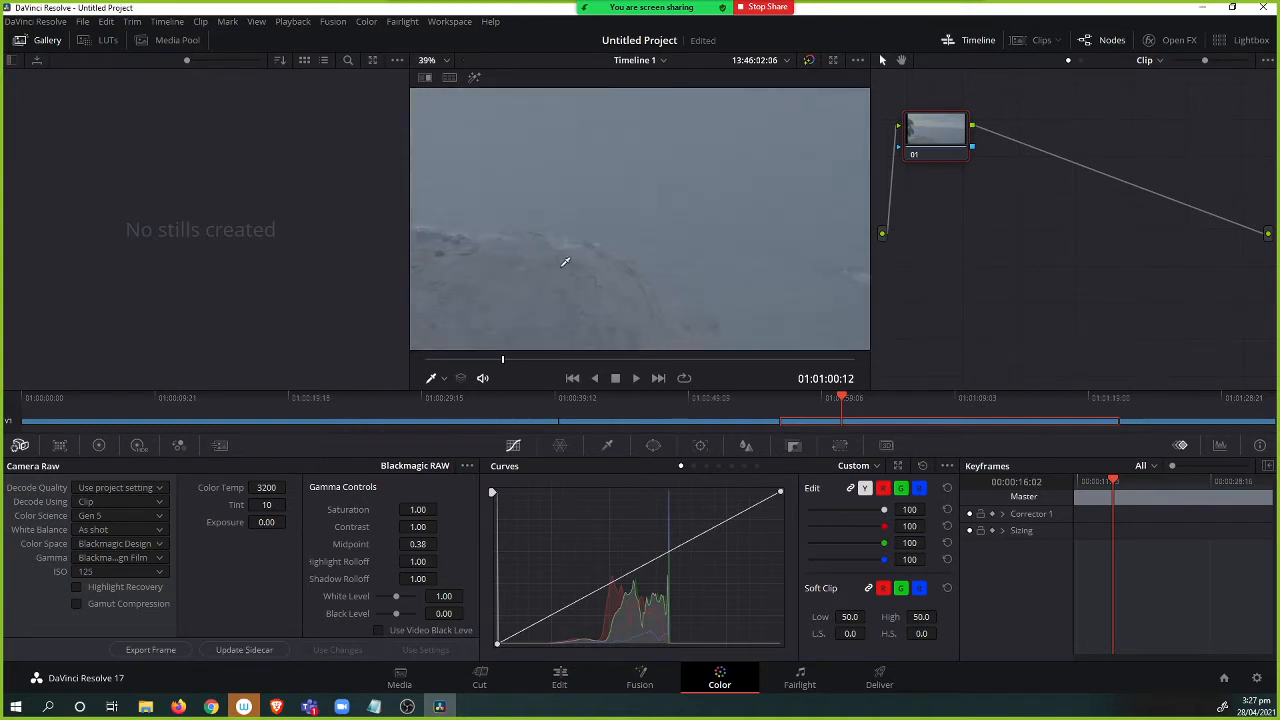
{"action": "left_click_drag", "start_coordinate": [566, 260], "coordinate": [830, 200]}
{"action": "left_click_drag", "start_coordinate": [645, 221], "coordinate": [627, 276]}
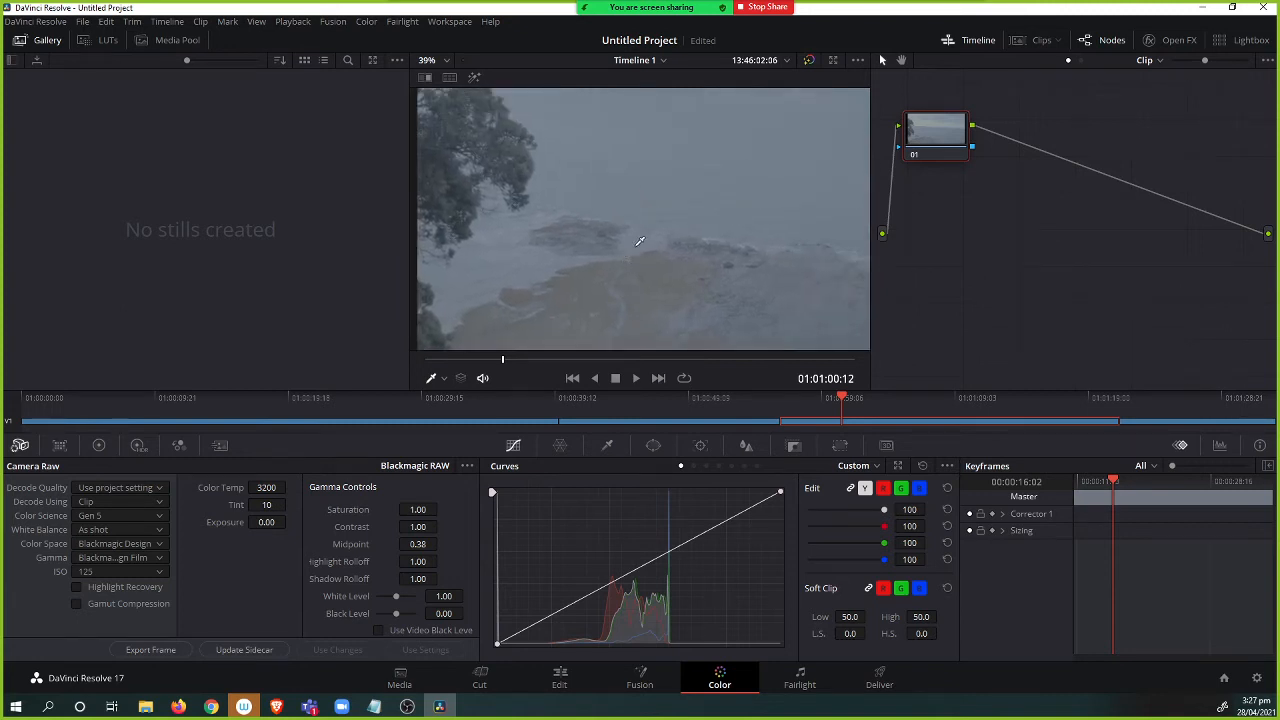
{"action": "scroll", "coordinate": [630, 238], "scroll_direction": "down", "scroll_amount": 5}
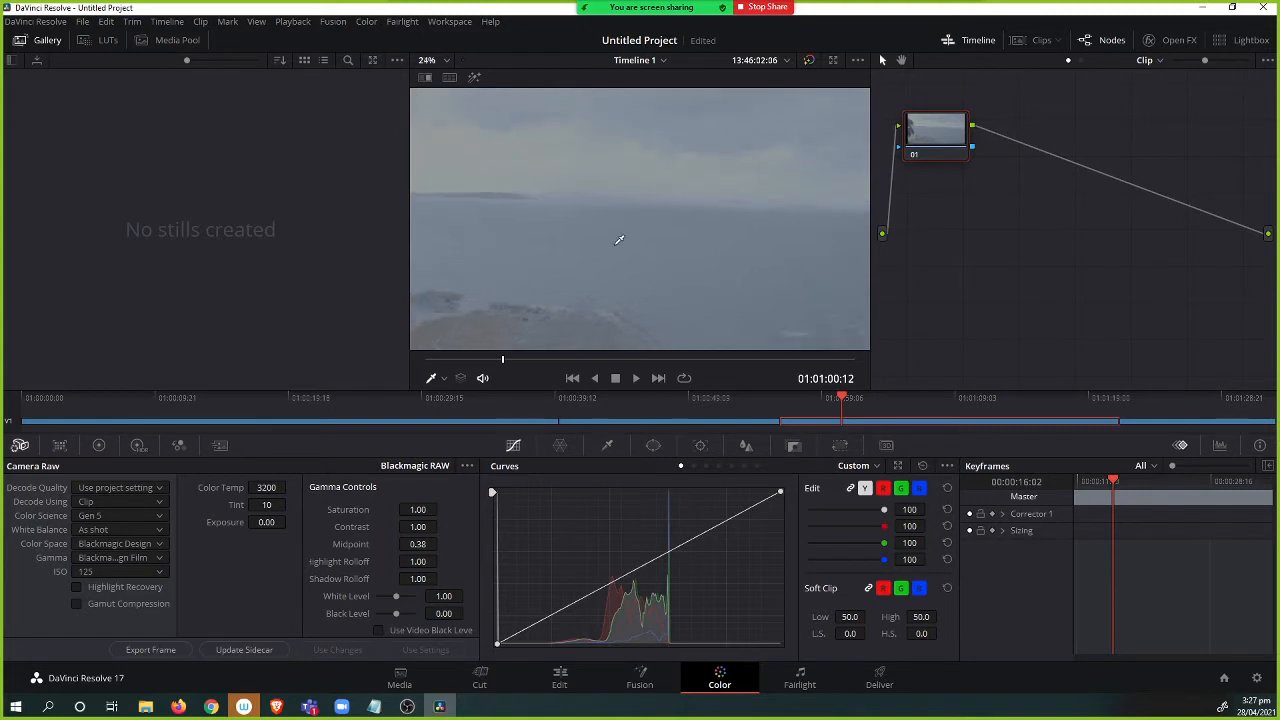
{"action": "scroll", "coordinate": [620, 233], "scroll_direction": "down", "scroll_amount": 1}
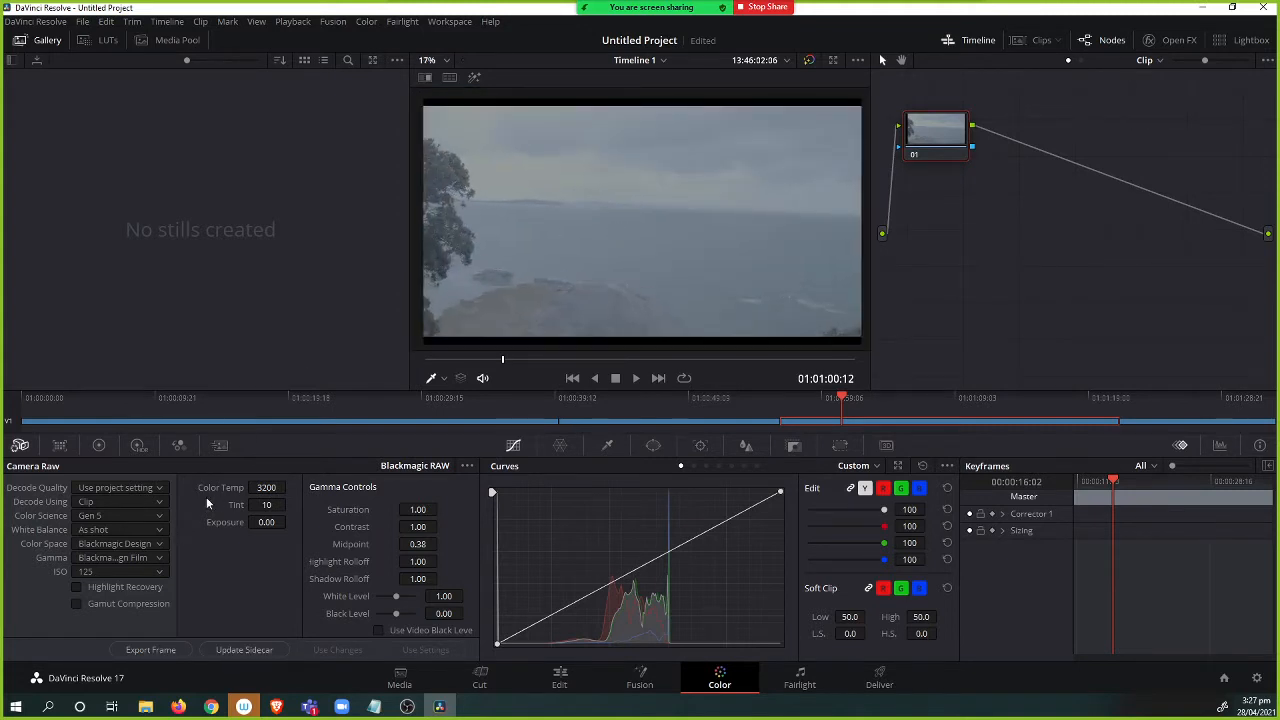
{"action": "left_click", "coordinate": [134, 542]}
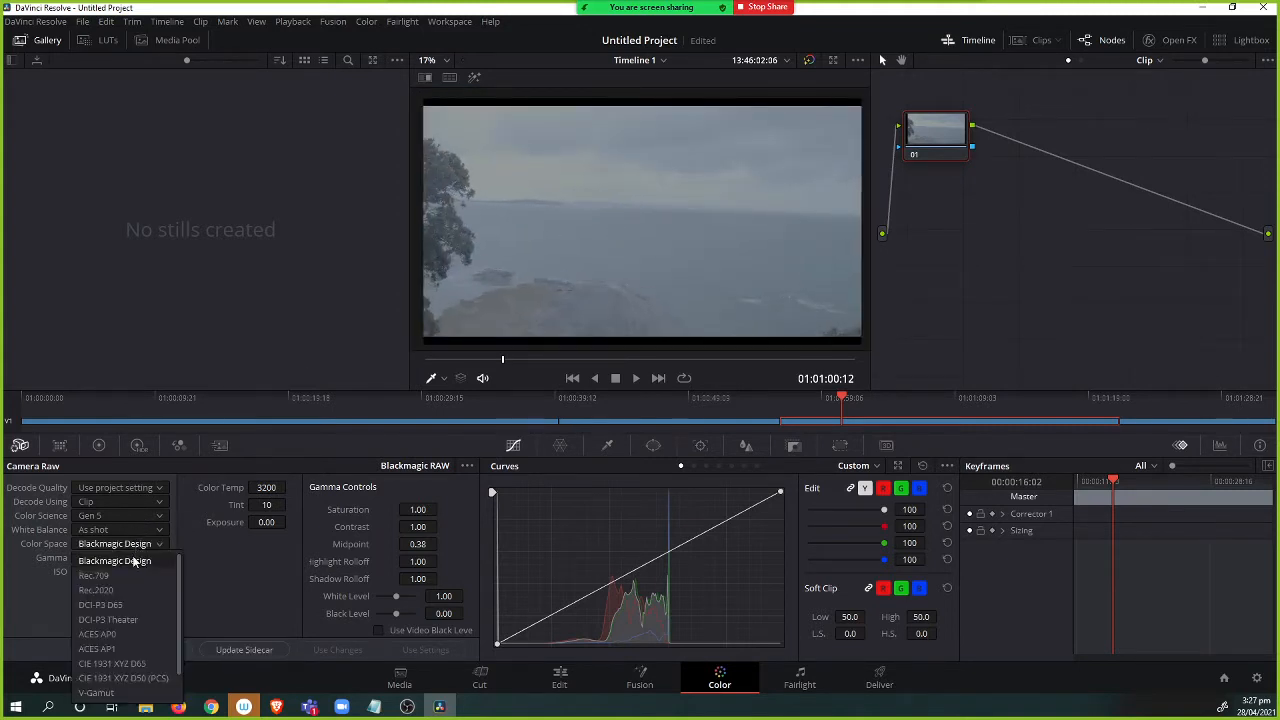
{"action": "left_click", "coordinate": [131, 559]}
{"action": "left_click", "coordinate": [131, 559]}
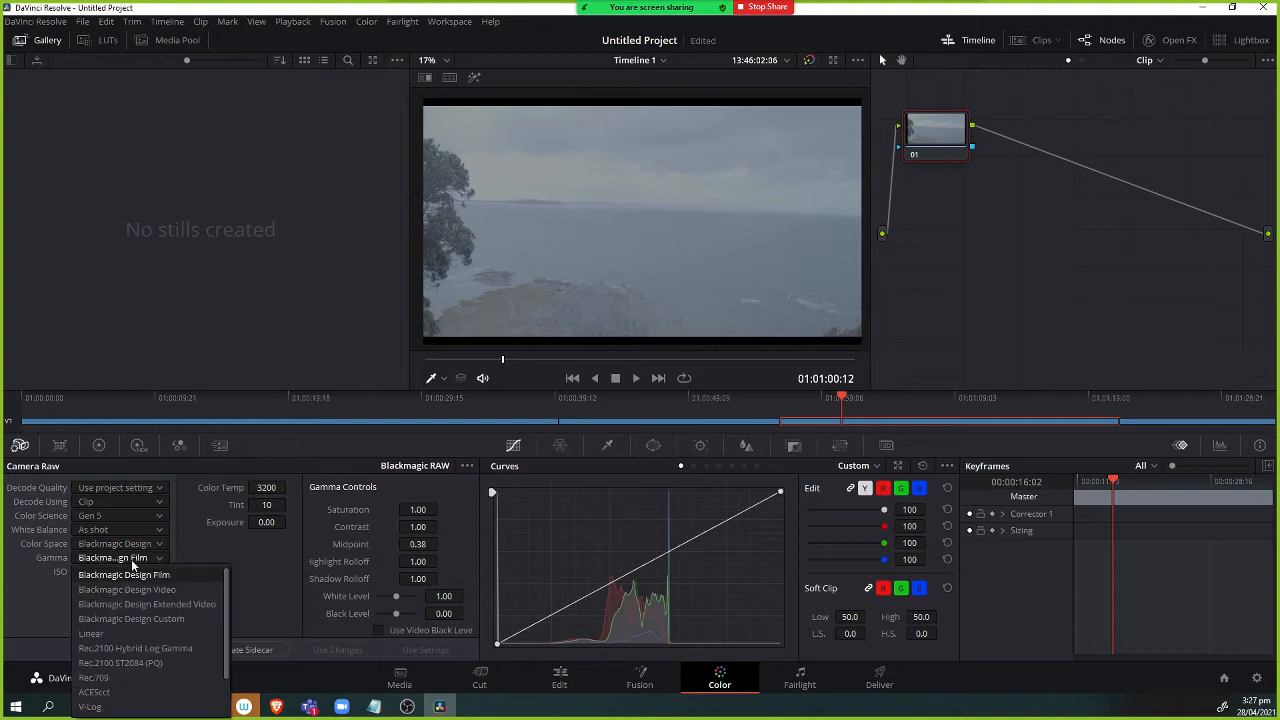
{"action": "left_click", "coordinate": [143, 604]}
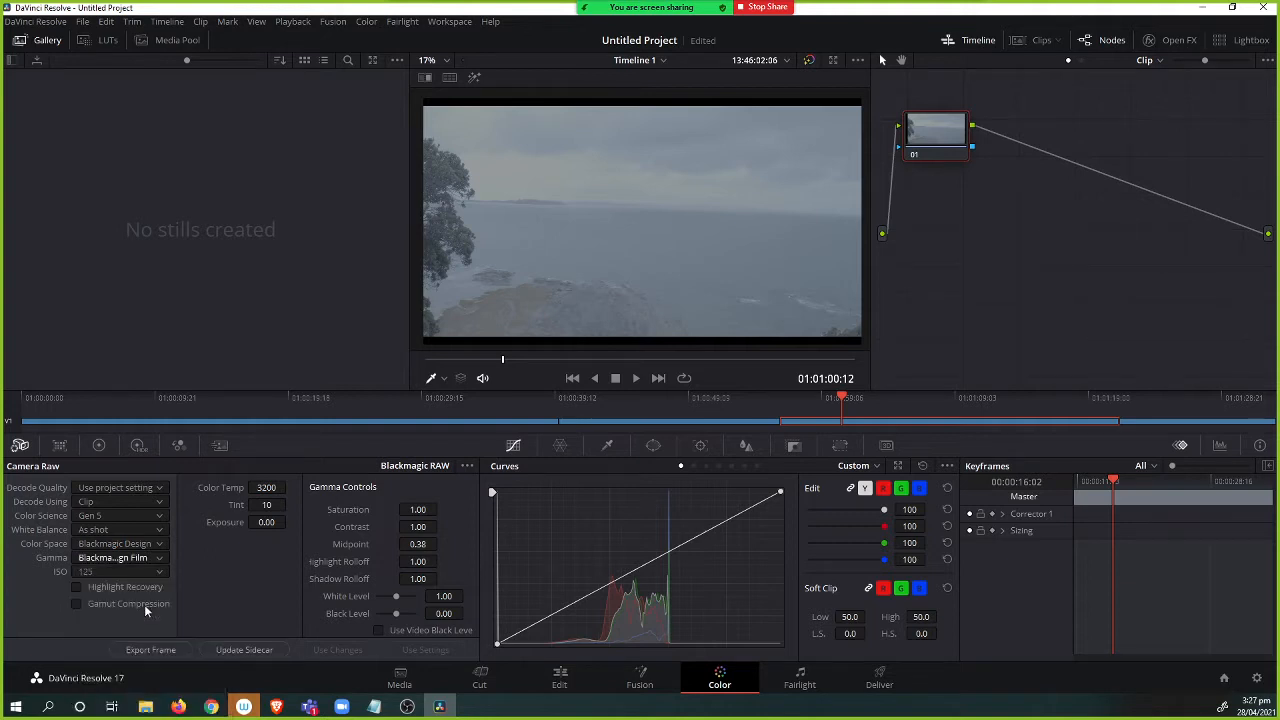
{"action": "left_click", "coordinate": [132, 559]}
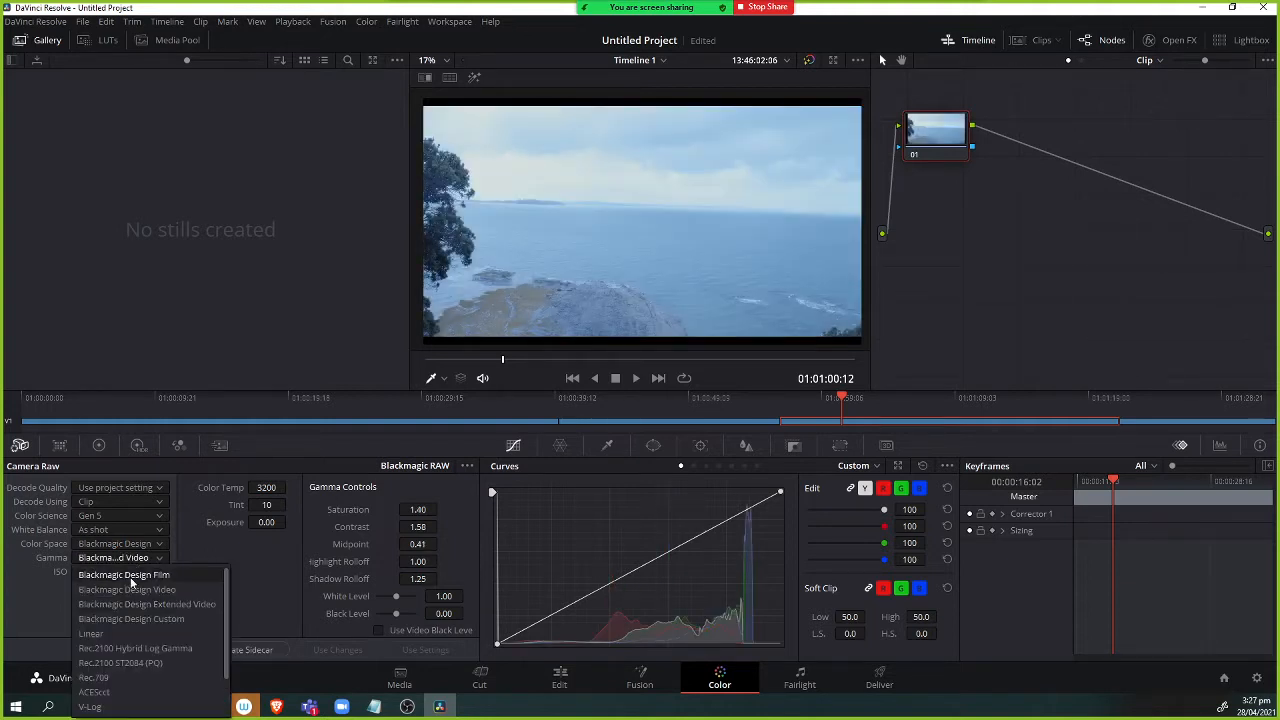
{"action": "left_click", "coordinate": [130, 577]}
{"action": "left_click", "coordinate": [126, 574]}
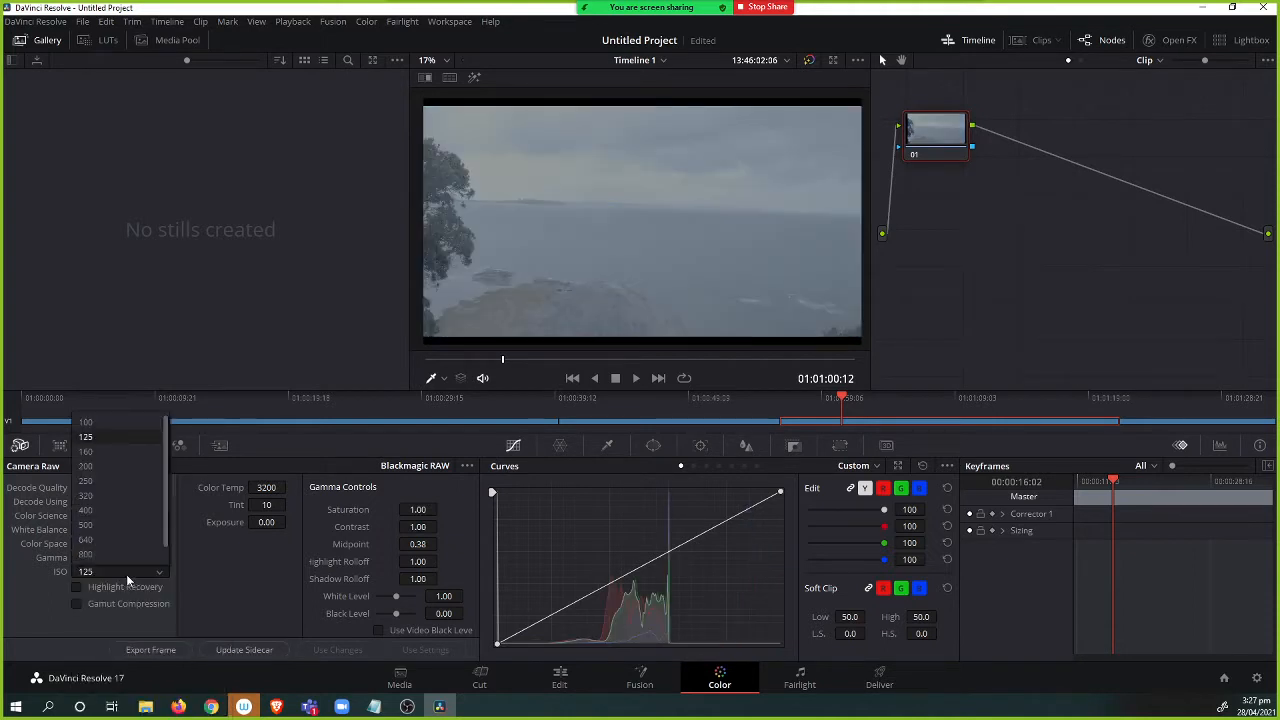
{"action": "left_click", "coordinate": [180, 485]}
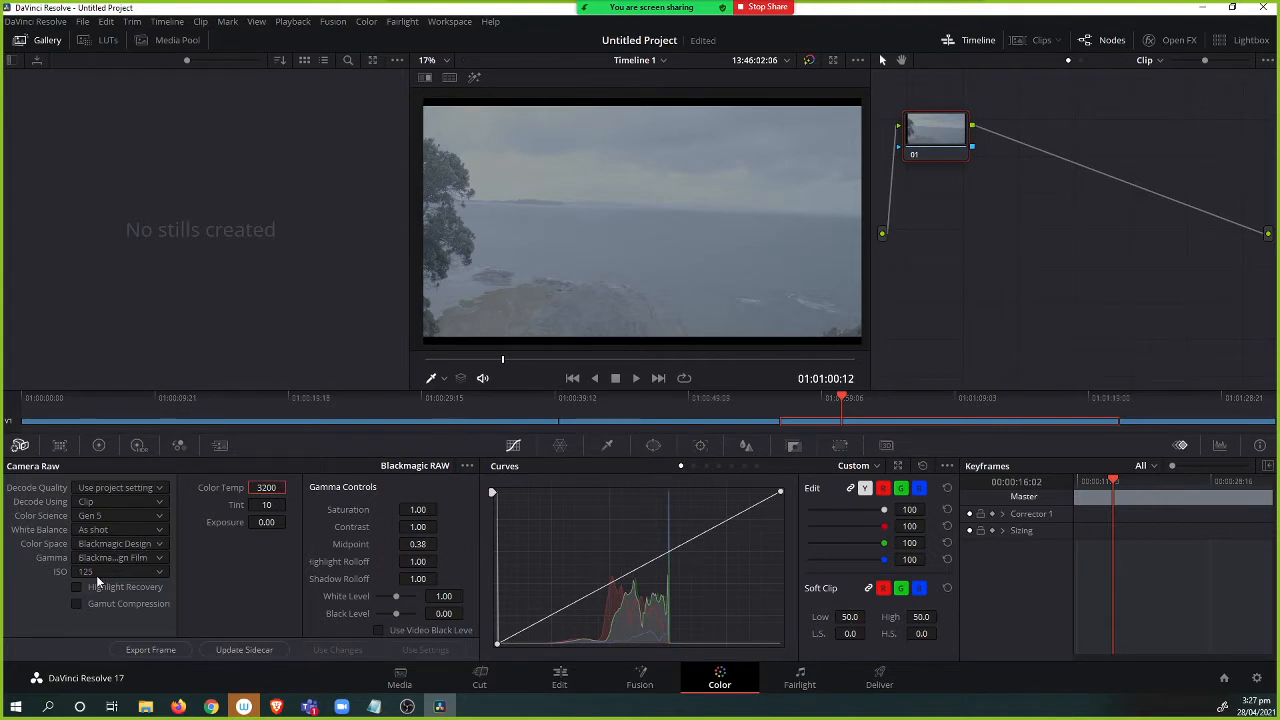
Set Color Science back to Gen 4.
{"action": "left_click", "coordinate": [119, 513]}
{"action": "left_click", "coordinate": [119, 513]}
{"action": "left_click", "coordinate": [130, 515]}
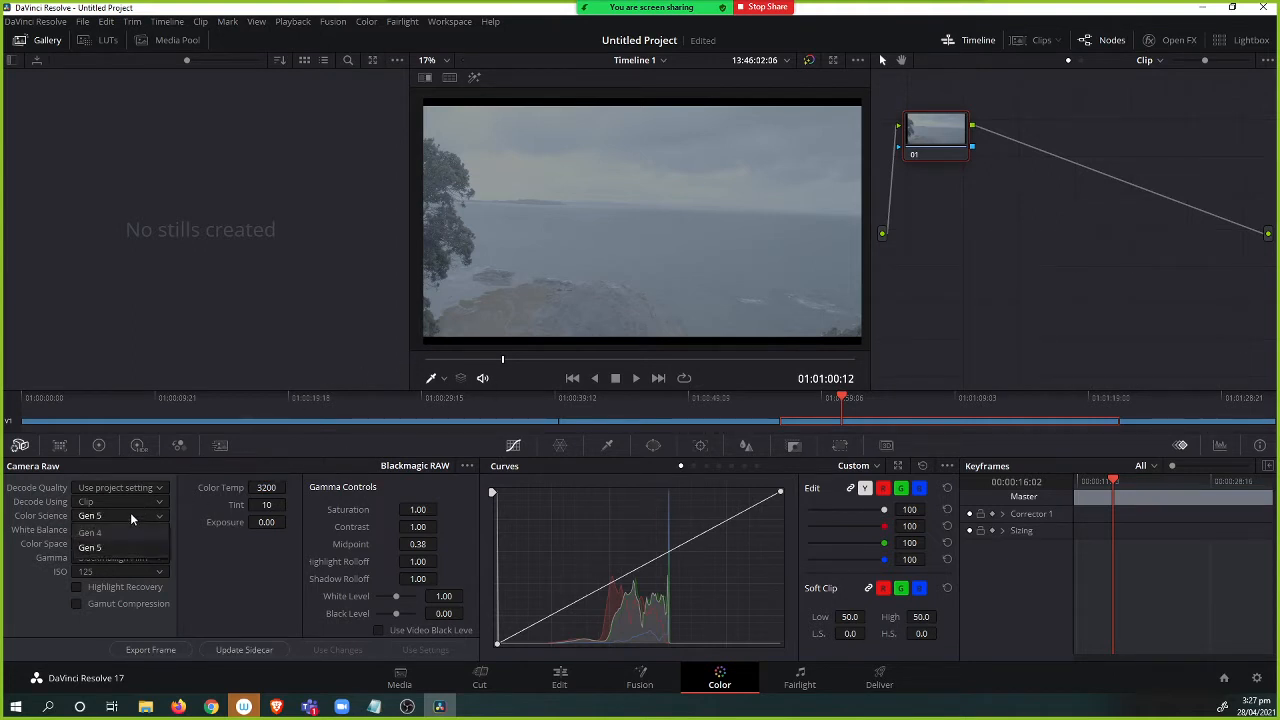
{"action": "left_click", "coordinate": [110, 532]}
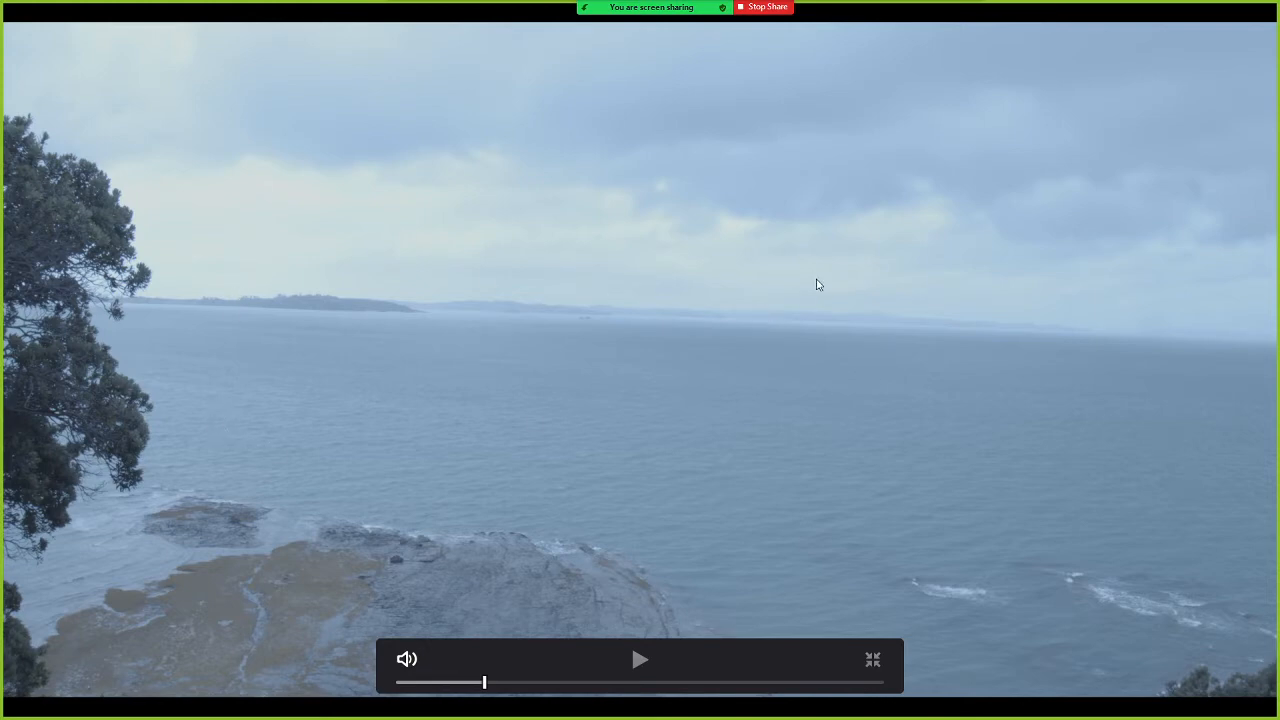
Exit full-screen playback and switch to a web browser window.
{"action": "key", "text": "Escape"}
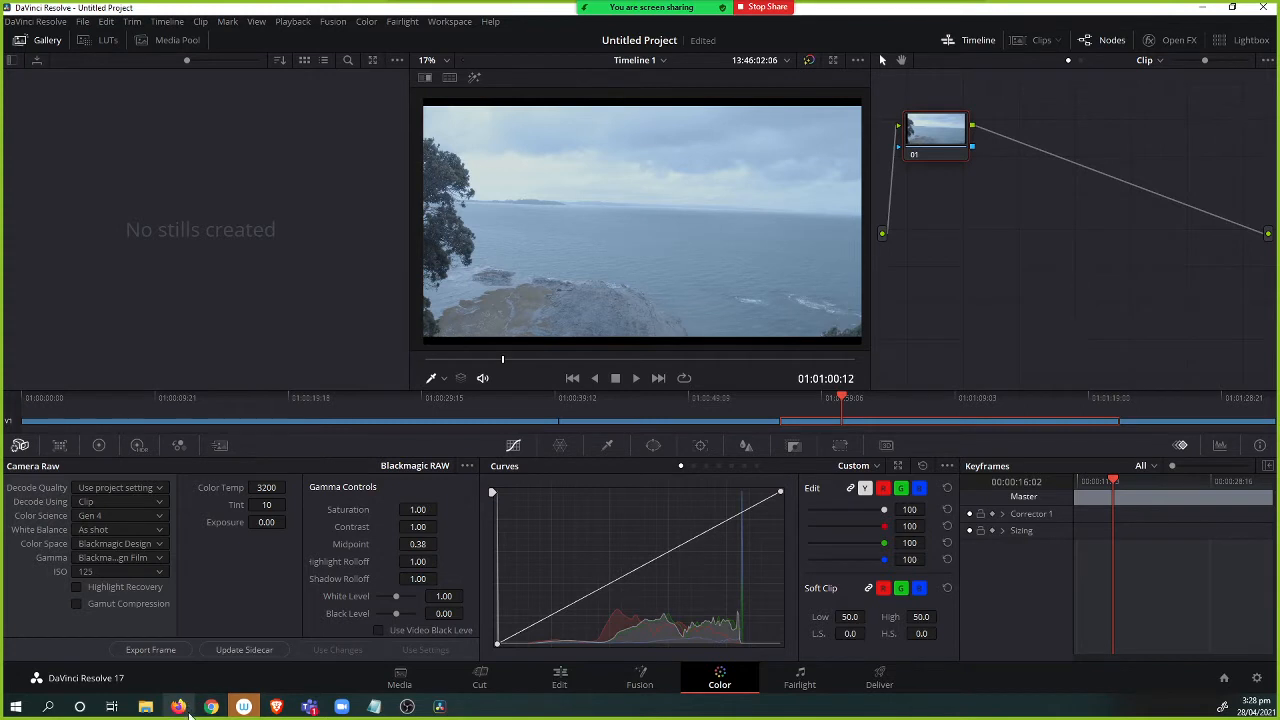
{"action": "mouse_move", "coordinate": [276, 707]}
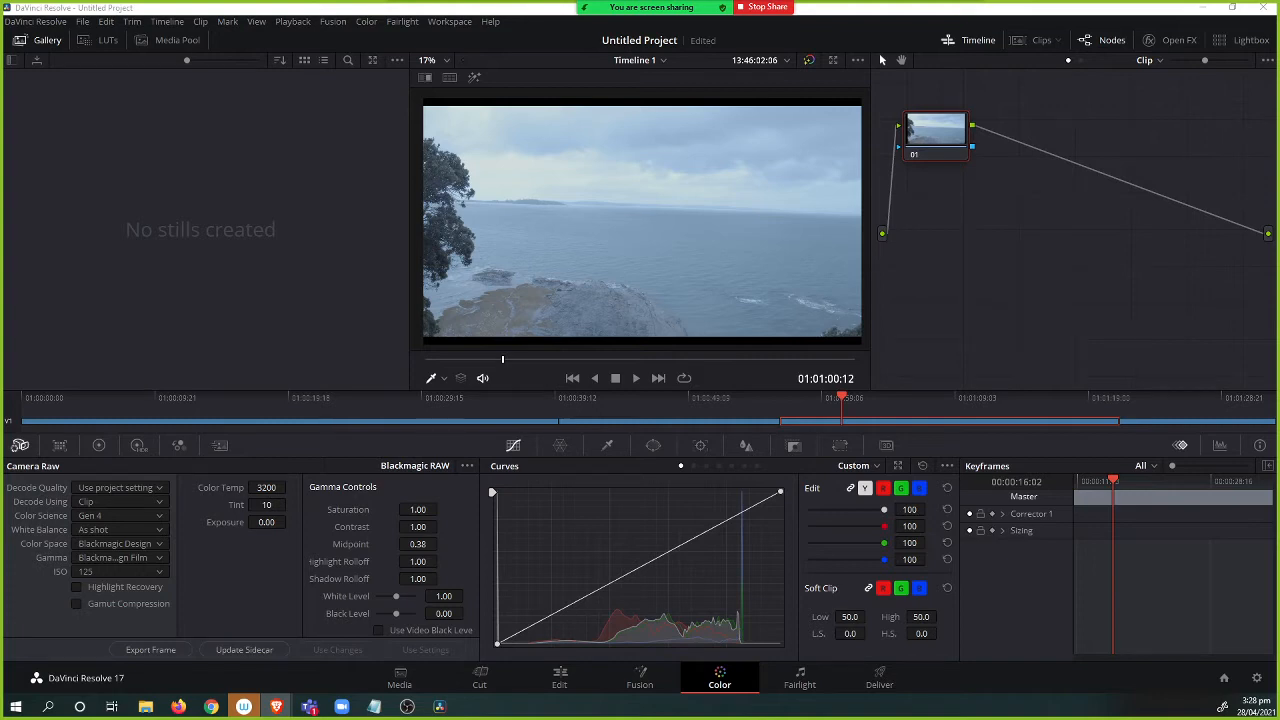
{"action": "left_click_drag", "start_coordinate": [486, 145], "coordinate": [783, 77]}
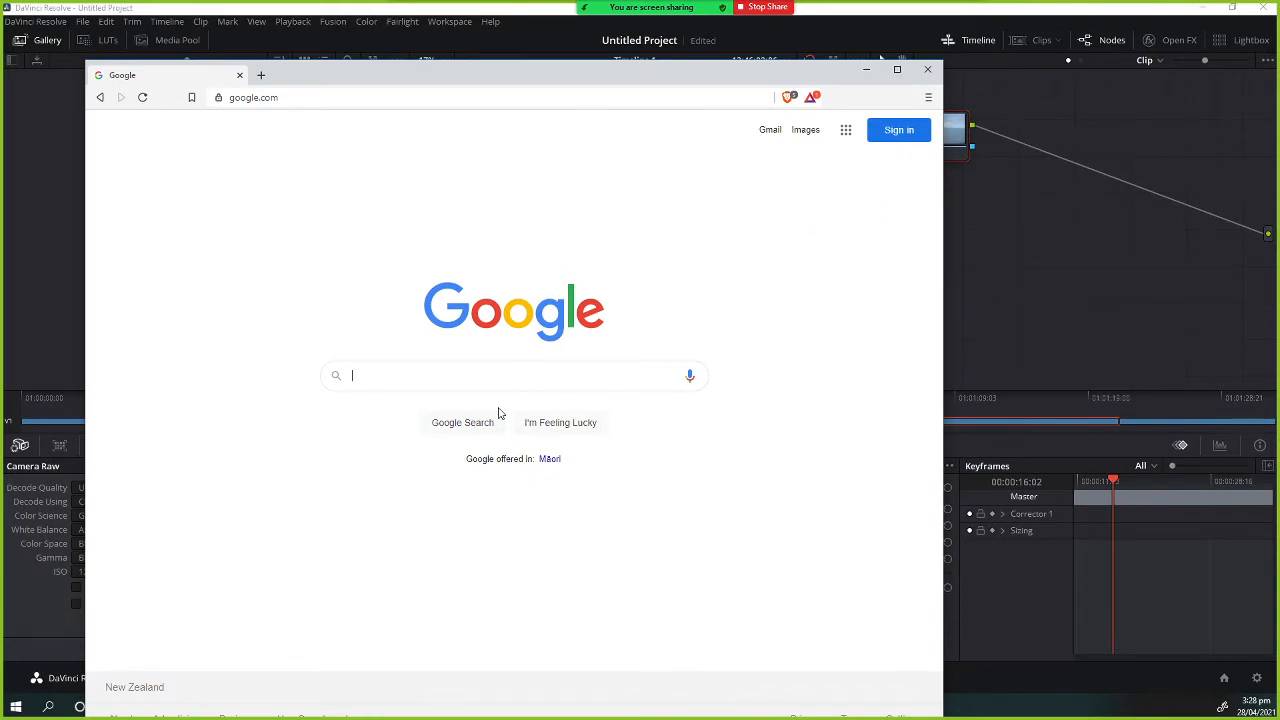
Search Google for colour temperature scale.
{"action": "type", "text": "col"}
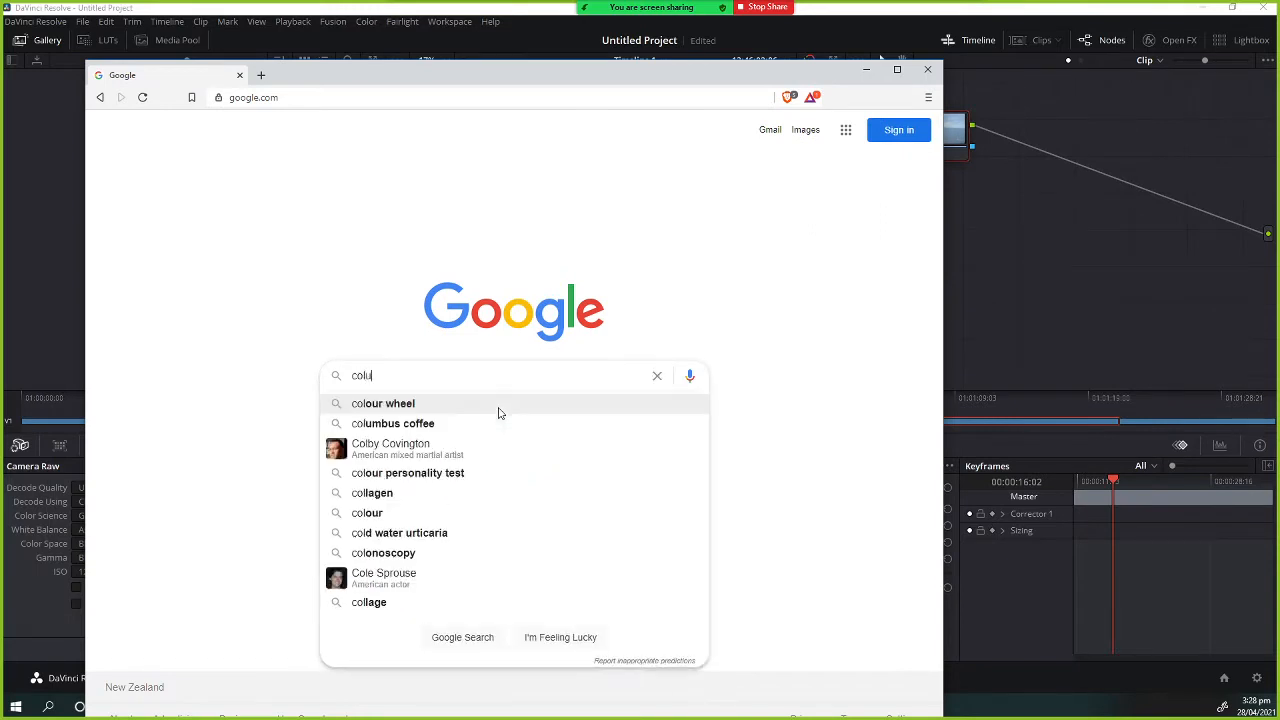
{"action": "type", "text": "u"}
{"action": "key", "text": "BackSpace"}
{"action": "type", "text": "our "}
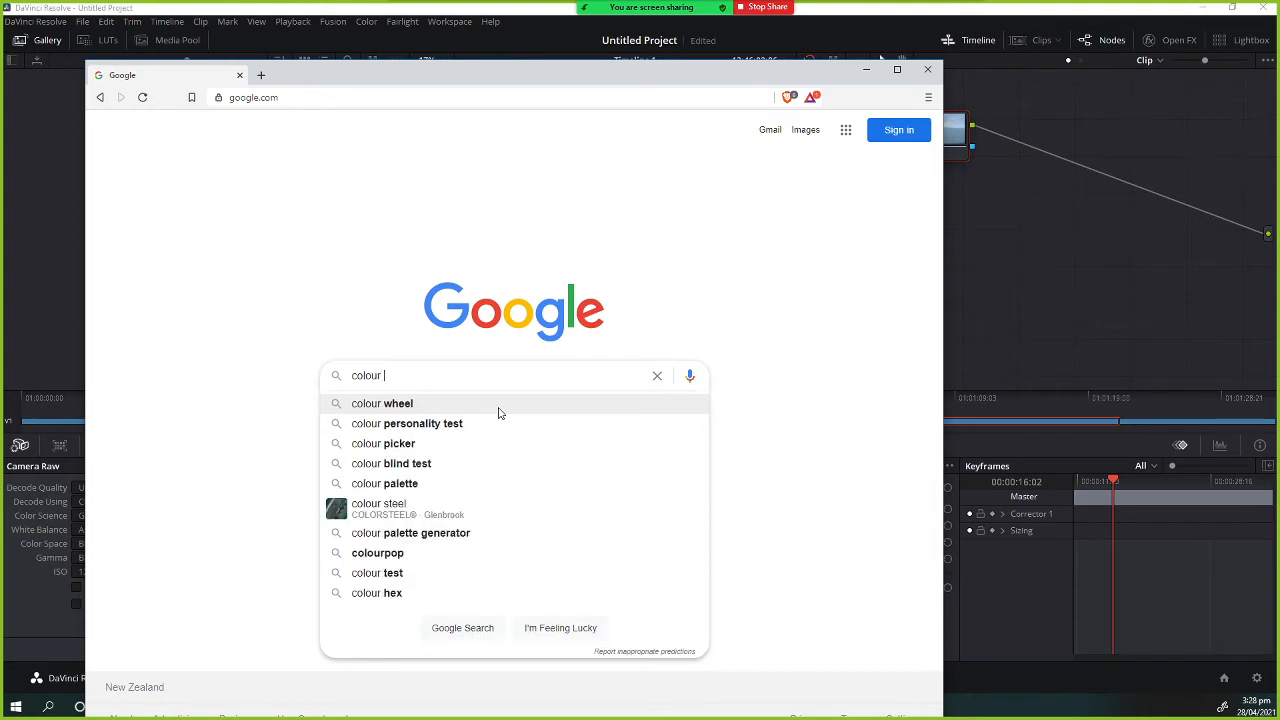
{"action": "type", "text": "tempr"}
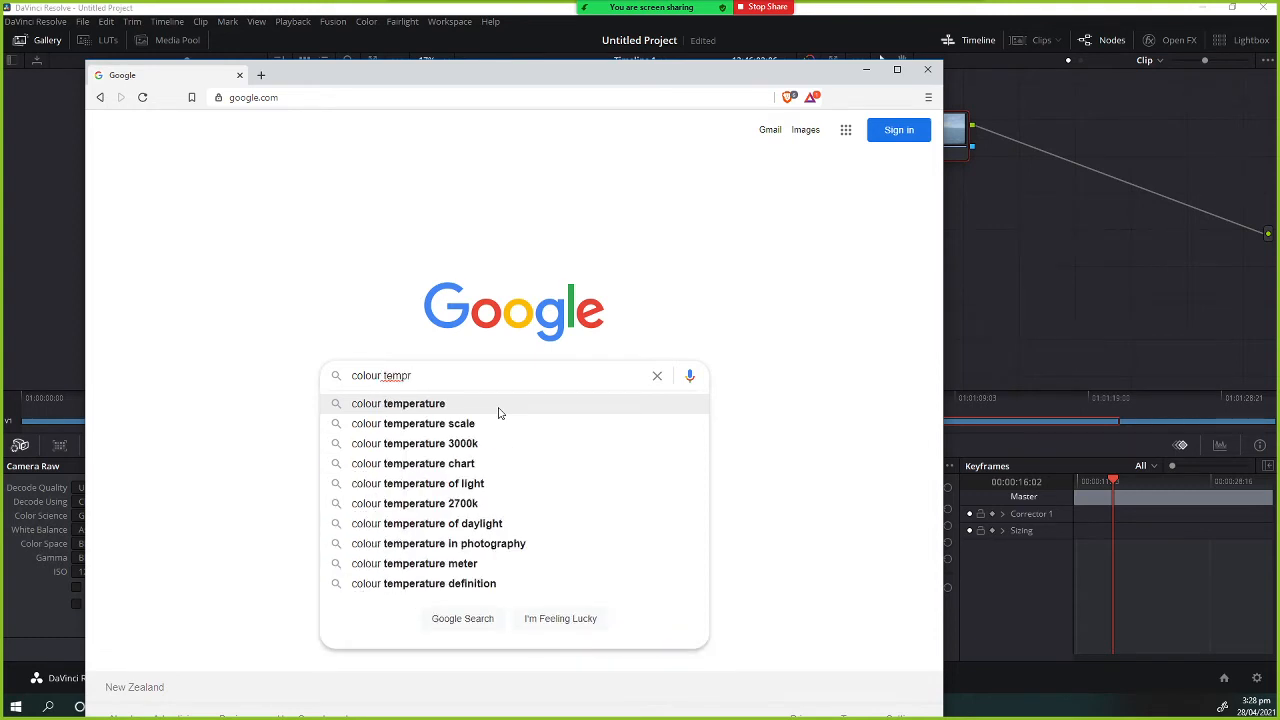
{"action": "left_click", "coordinate": [500, 416]}
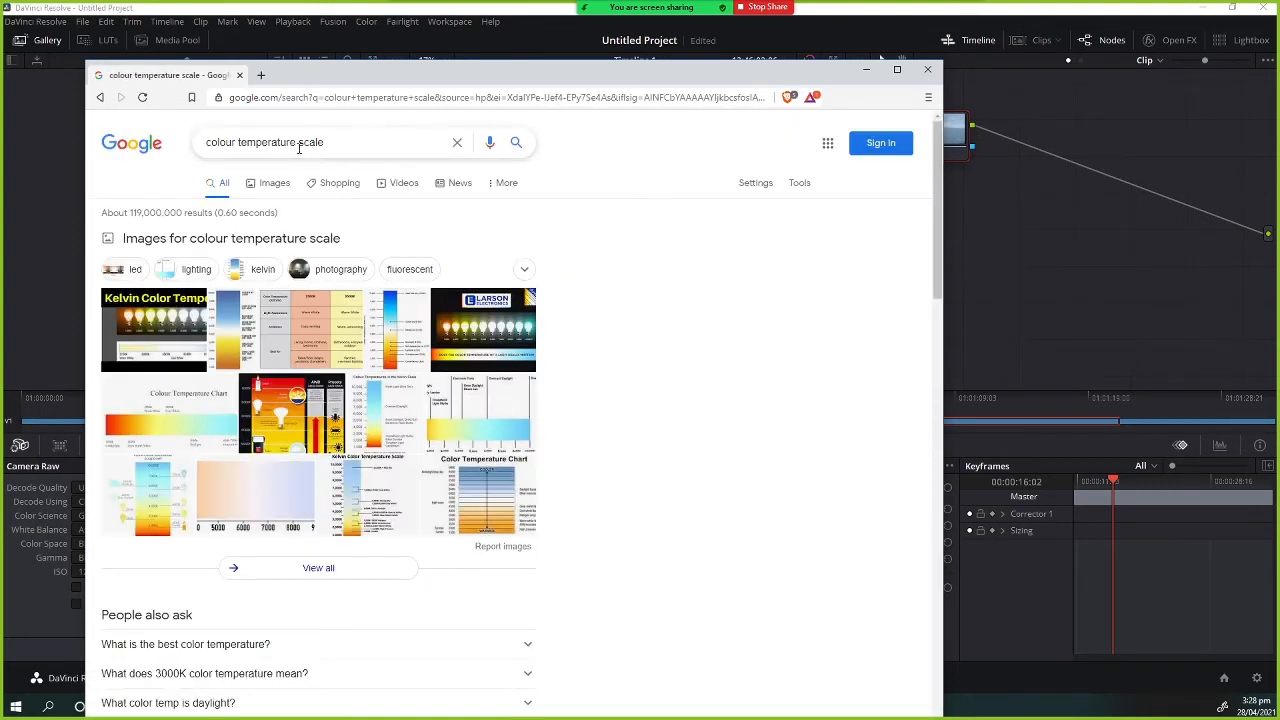
Change the search query to colour temperature and run it.
{"action": "double_click", "coordinate": [310, 142]}
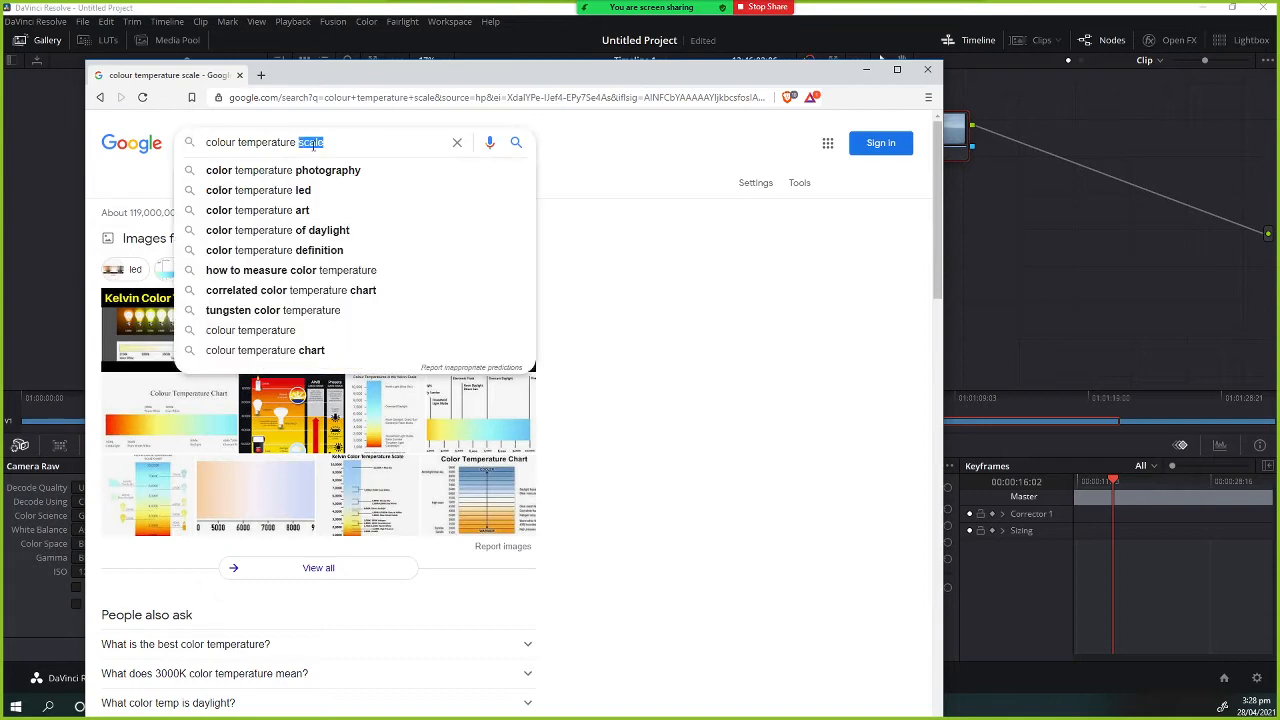
{"action": "key", "text": "BackSpace"}
{"action": "key", "text": "Return"}
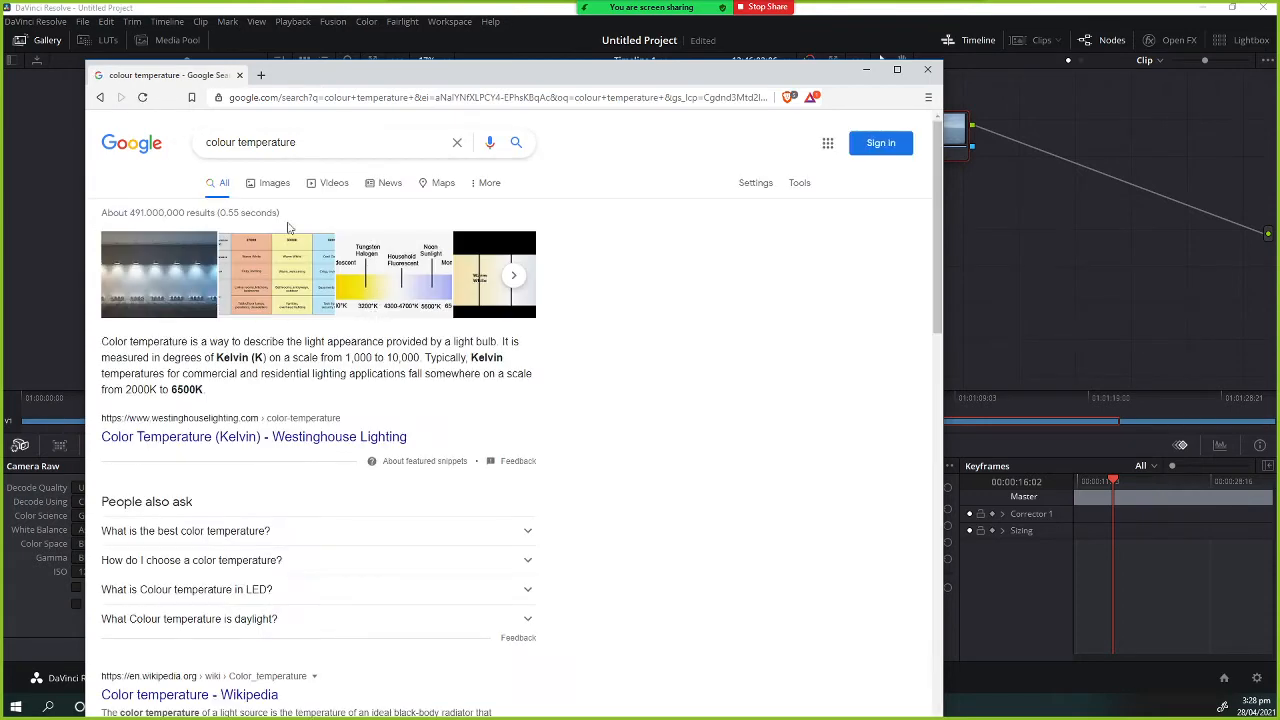
Browse the Google Images results for colour temperature charts, enlarging the browser window to view them.
{"action": "left_click", "coordinate": [273, 184]}
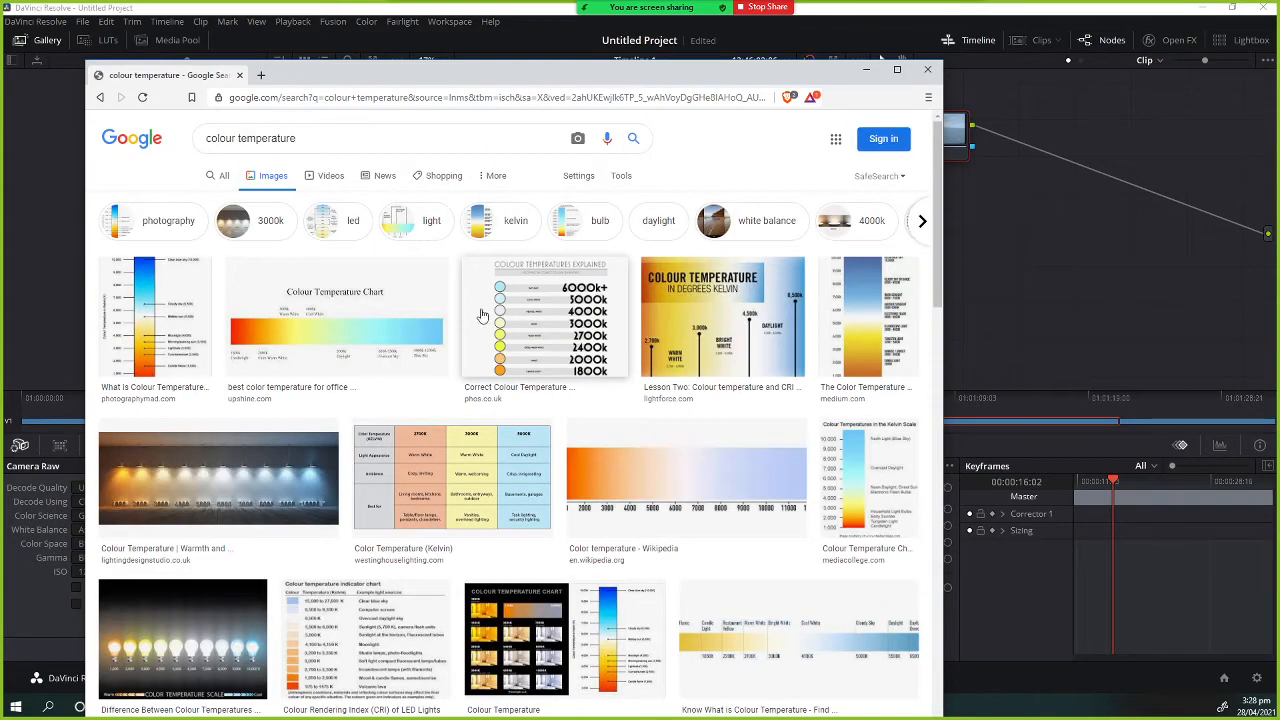
{"action": "left_click", "coordinate": [367, 332]}
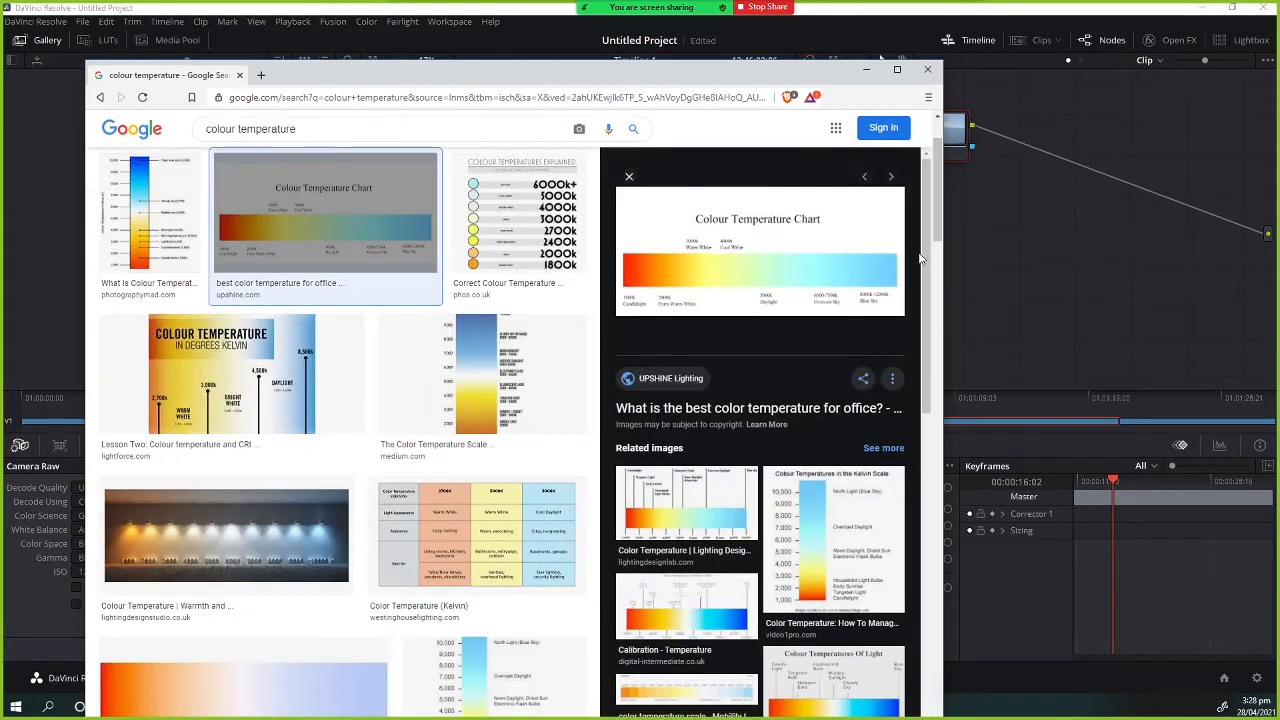
{"action": "left_click_drag", "start_coordinate": [948, 249], "coordinate": [1250, 250]}
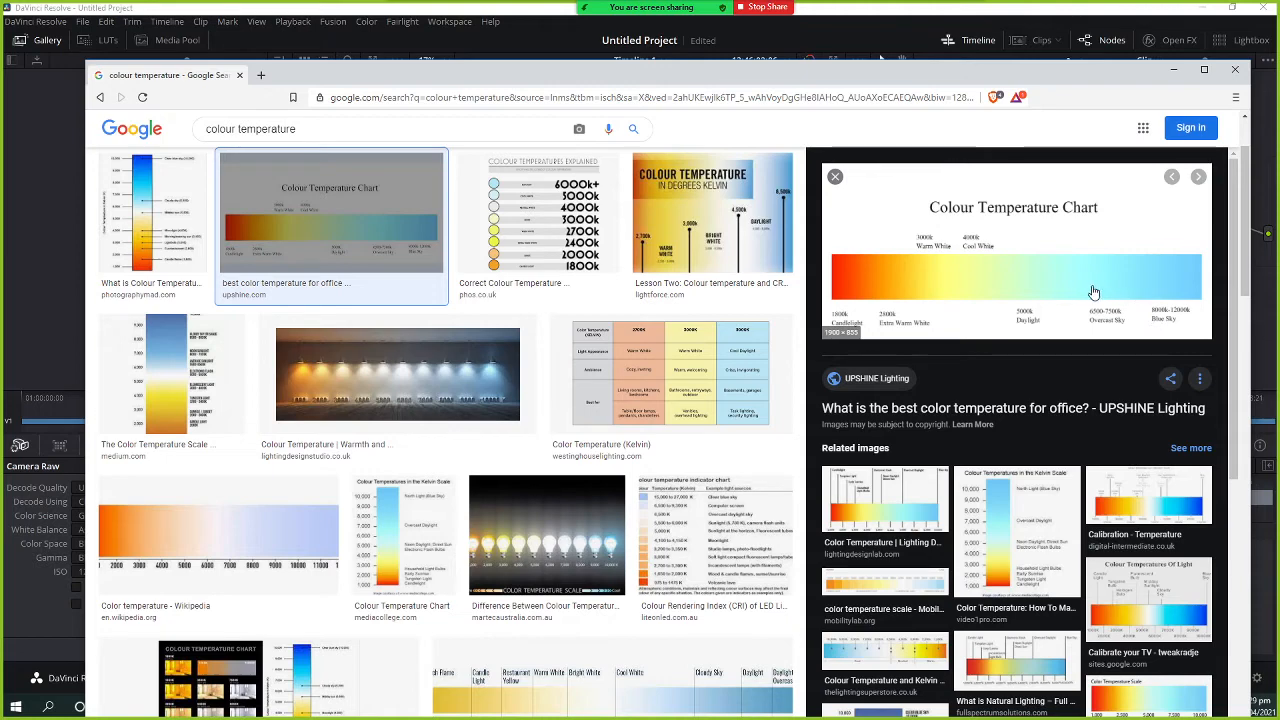
{"action": "scroll", "coordinate": [1063, 303], "scroll_direction": "down", "scroll_amount": 2}
{"action": "scroll", "coordinate": [1065, 305], "scroll_direction": "up", "scroll_amount": 2}
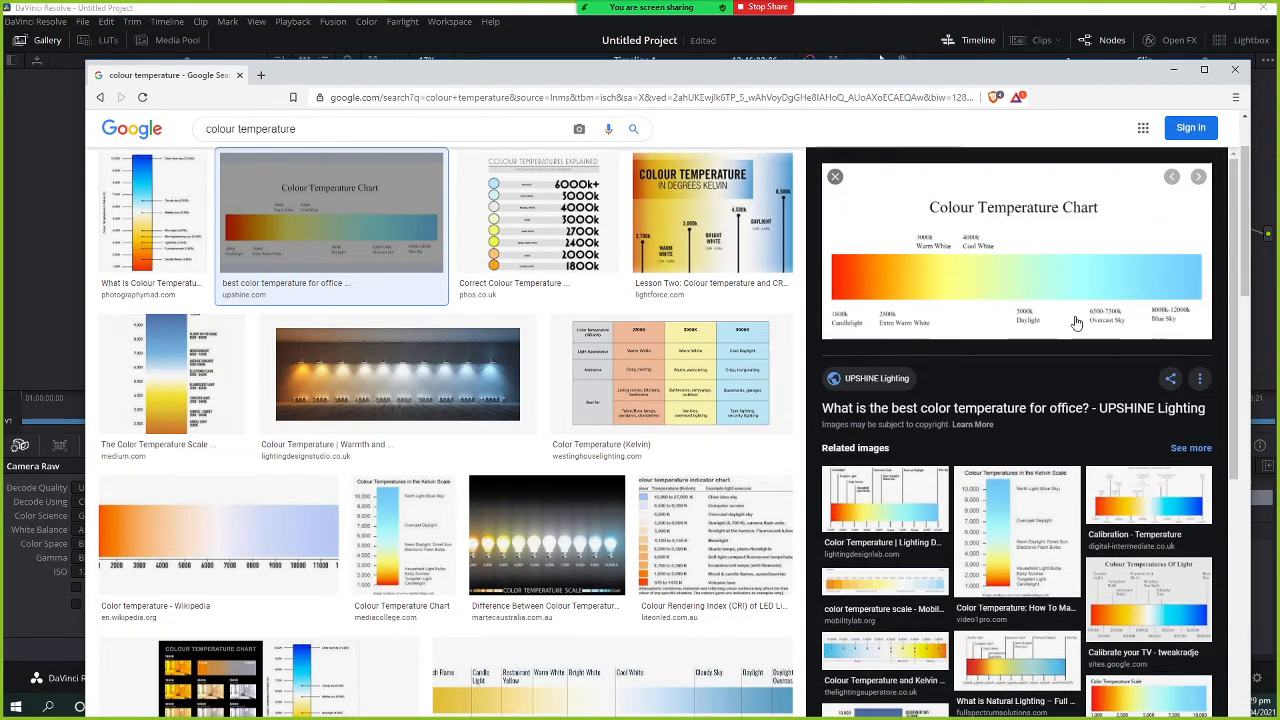
{"action": "scroll", "coordinate": [1076, 323], "scroll_direction": "down", "scroll_amount": 3}
{"action": "left_click", "coordinate": [920, 500]}
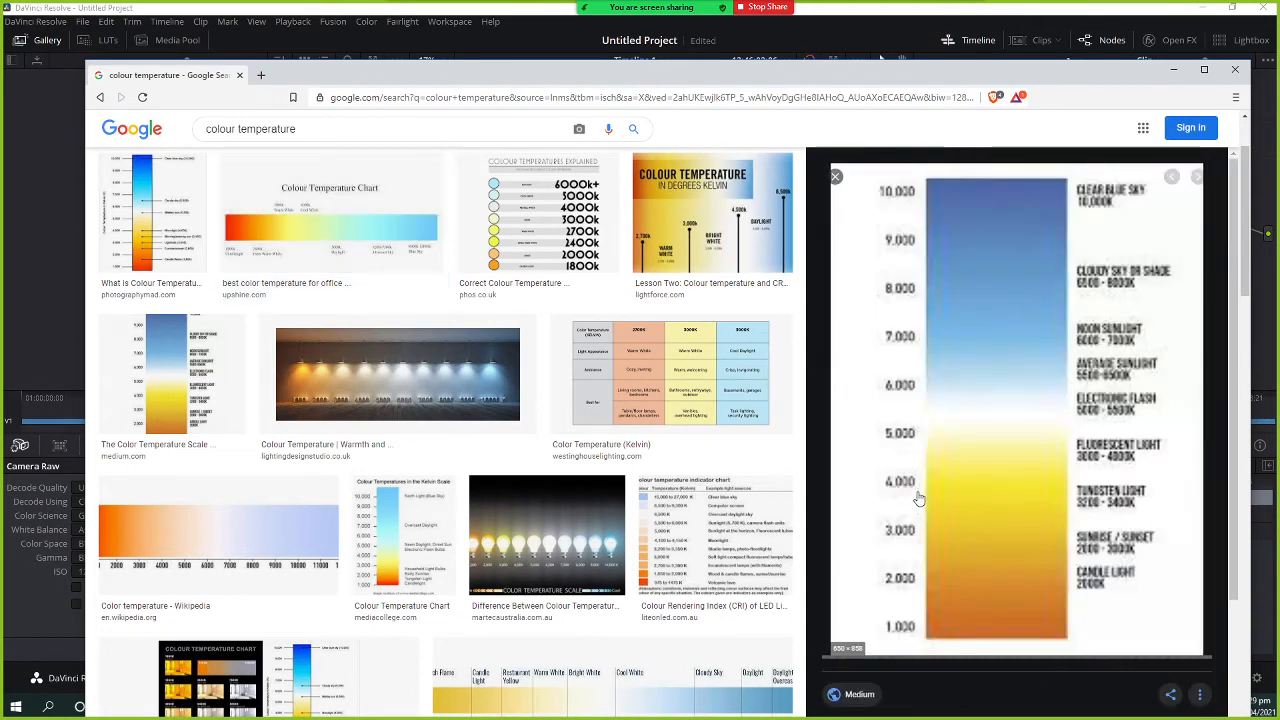
Return to Resolve and set the clip's Color Temp to 5000.
{"action": "left_click", "coordinate": [1176, 71]}
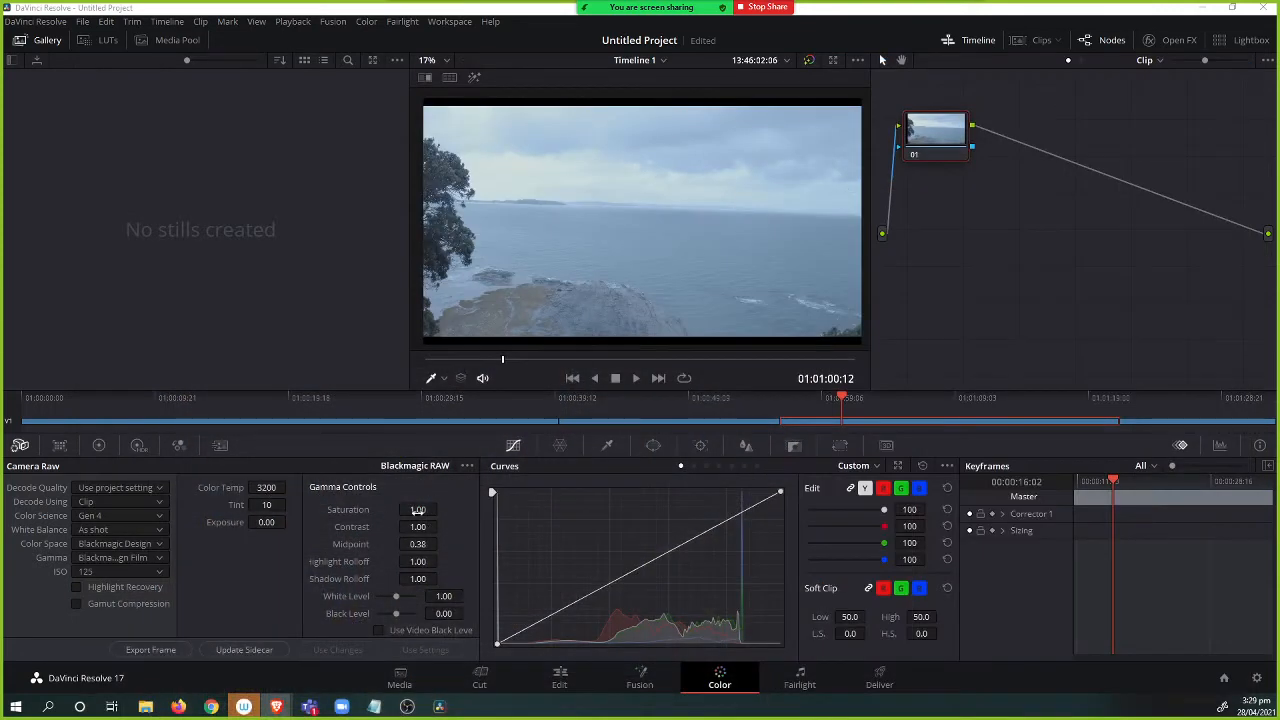
{"action": "left_click", "coordinate": [266, 487]}
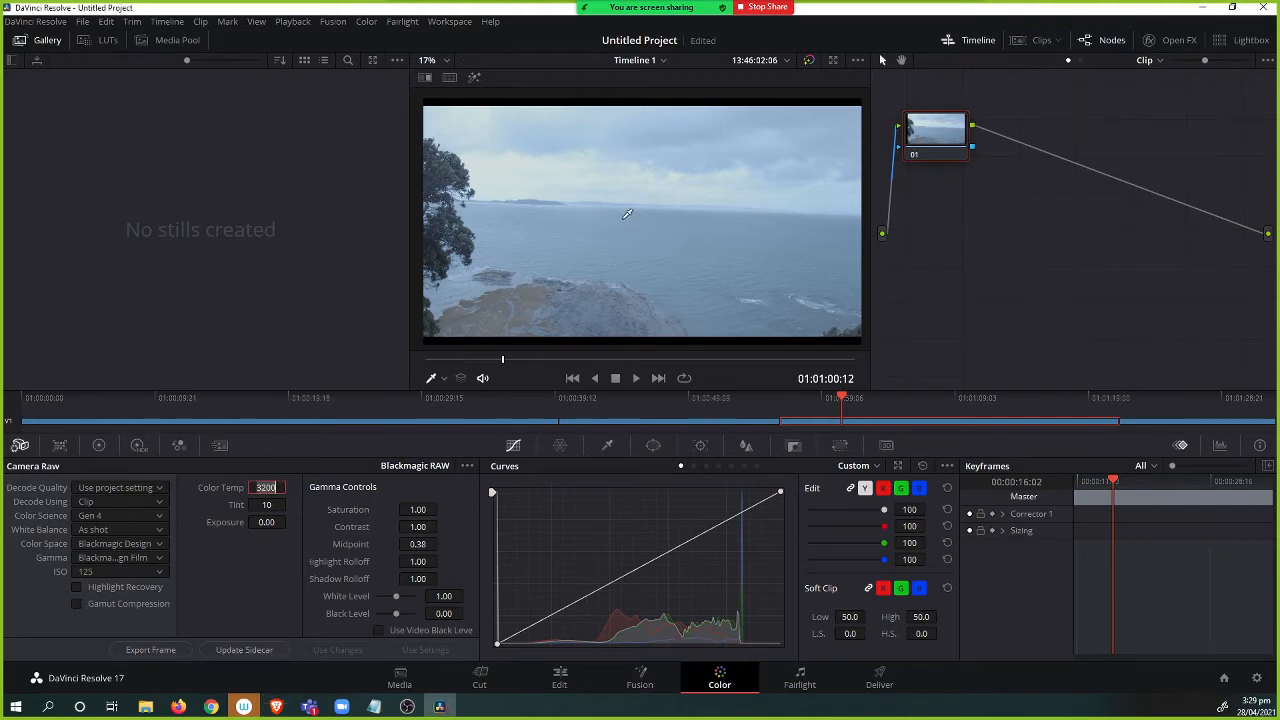
{"action": "type", "text": "5000"}
{"action": "key", "text": "Return"}
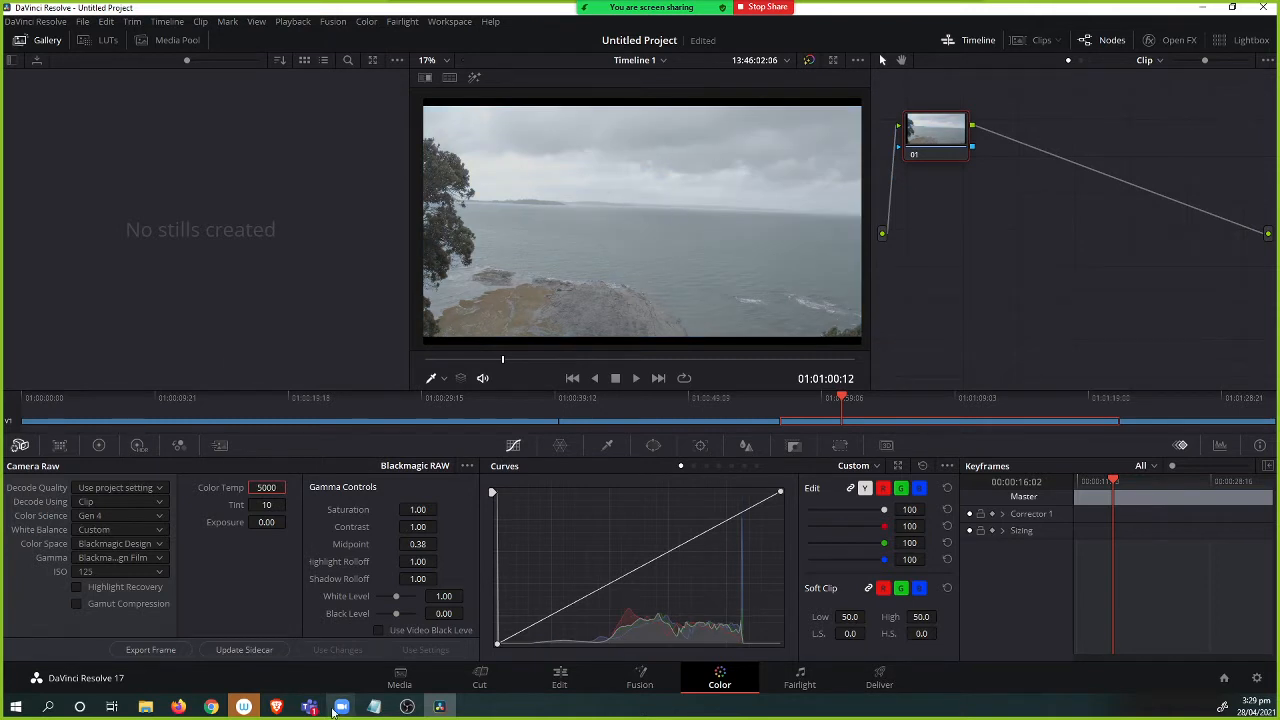
Nudge Color Temp by dragging, then re-enter 5000.
{"action": "mouse_move", "coordinate": [275, 490]}
{"action": "left_mouse_down"}
{"action": "mouse_move", "coordinate": [215, 489]}
{"action": "mouse_move", "coordinate": [275, 489]}
{"action": "left_mouse_up"}
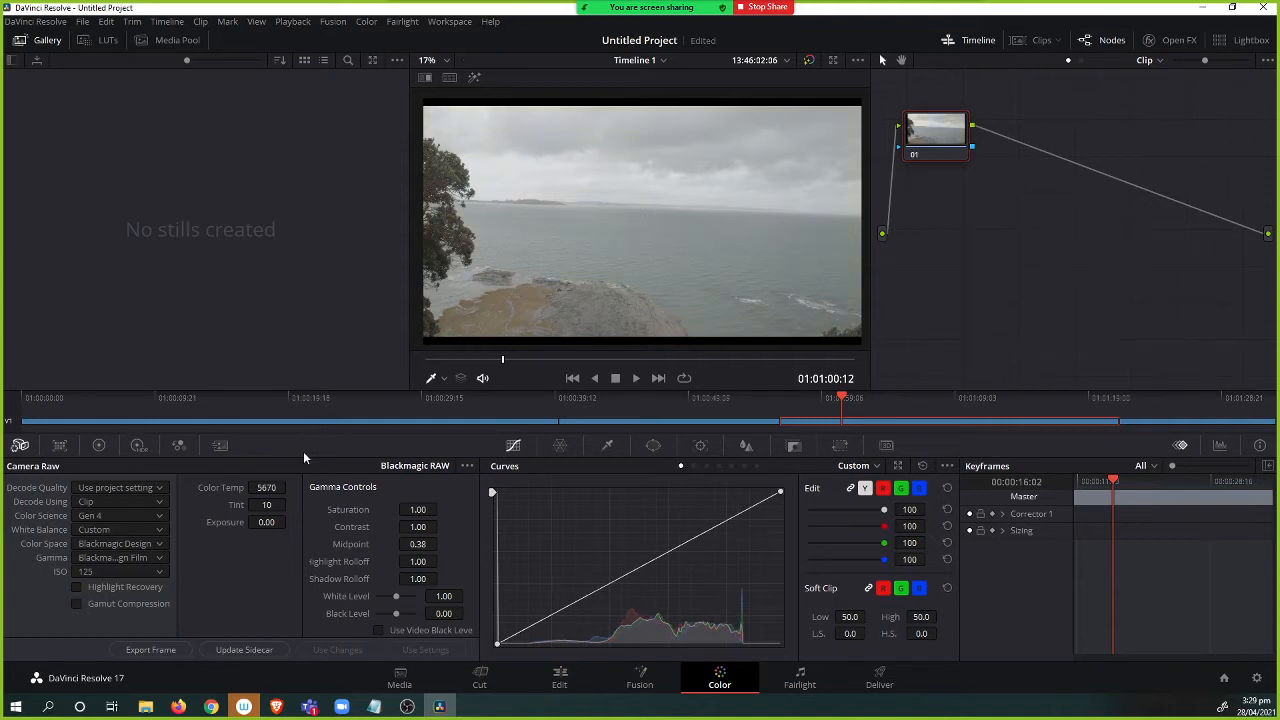
{"action": "left_click", "coordinate": [266, 488]}
{"action": "type", "text": "5600"}
{"action": "type", "text": "5000"}
{"action": "key", "text": "Return"}
Scrub Exposure up and down to preview it, then reset Exposure to 0.
{"action": "left_click_drag", "start_coordinate": [270, 522], "coordinate": [600, 522]}
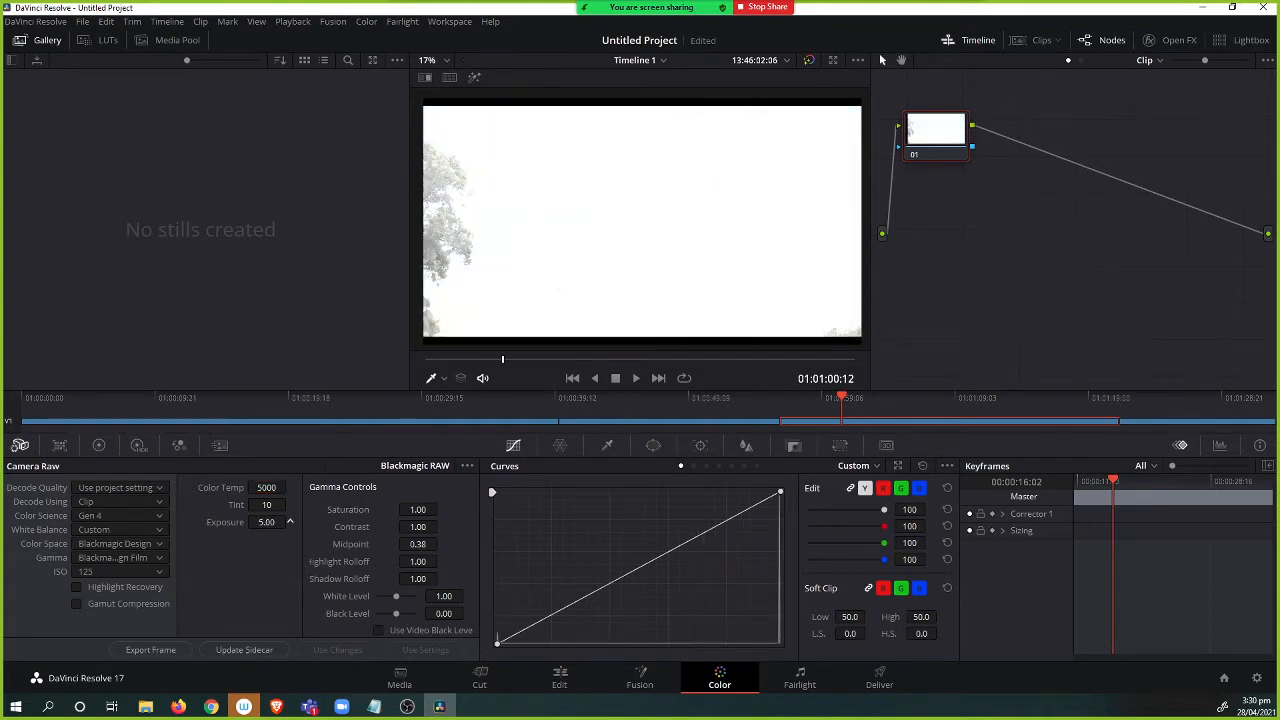
{"action": "left_click_drag", "start_coordinate": [267, 522], "coordinate": [112, 522]}
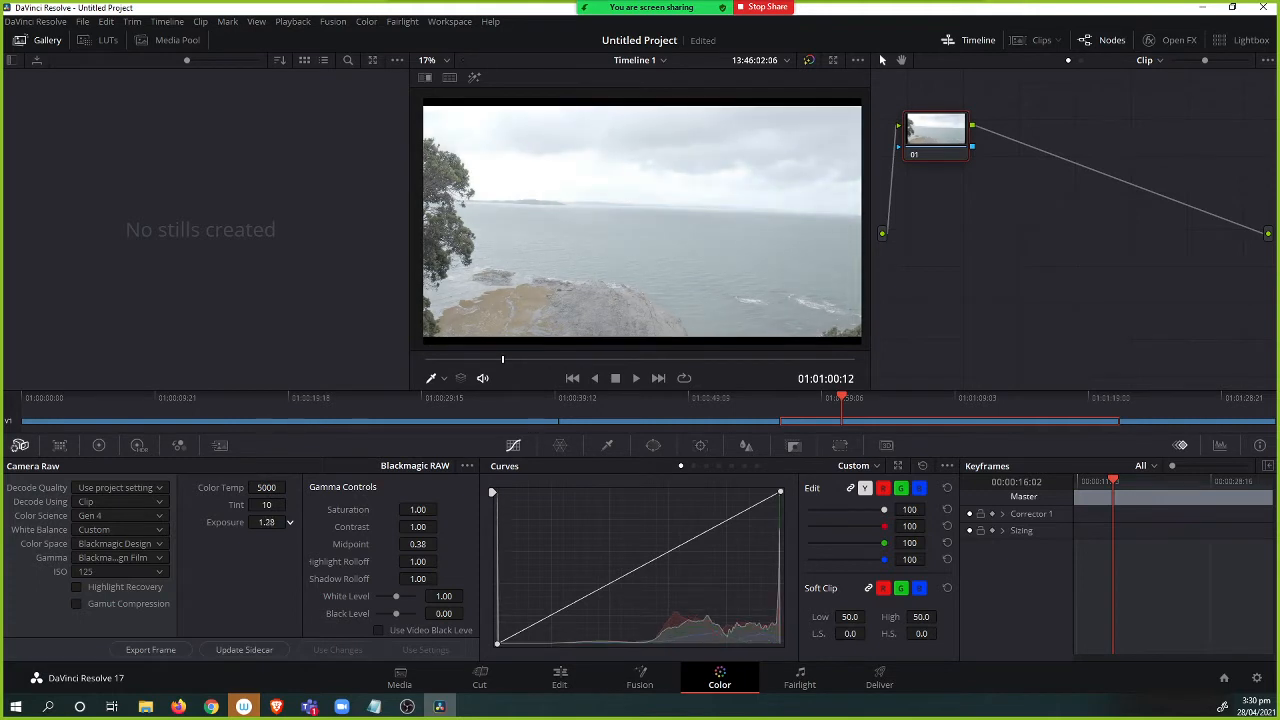
{"action": "double_click", "coordinate": [271, 522]}
{"action": "type", "text": "0"}
{"action": "key", "text": "Return"}
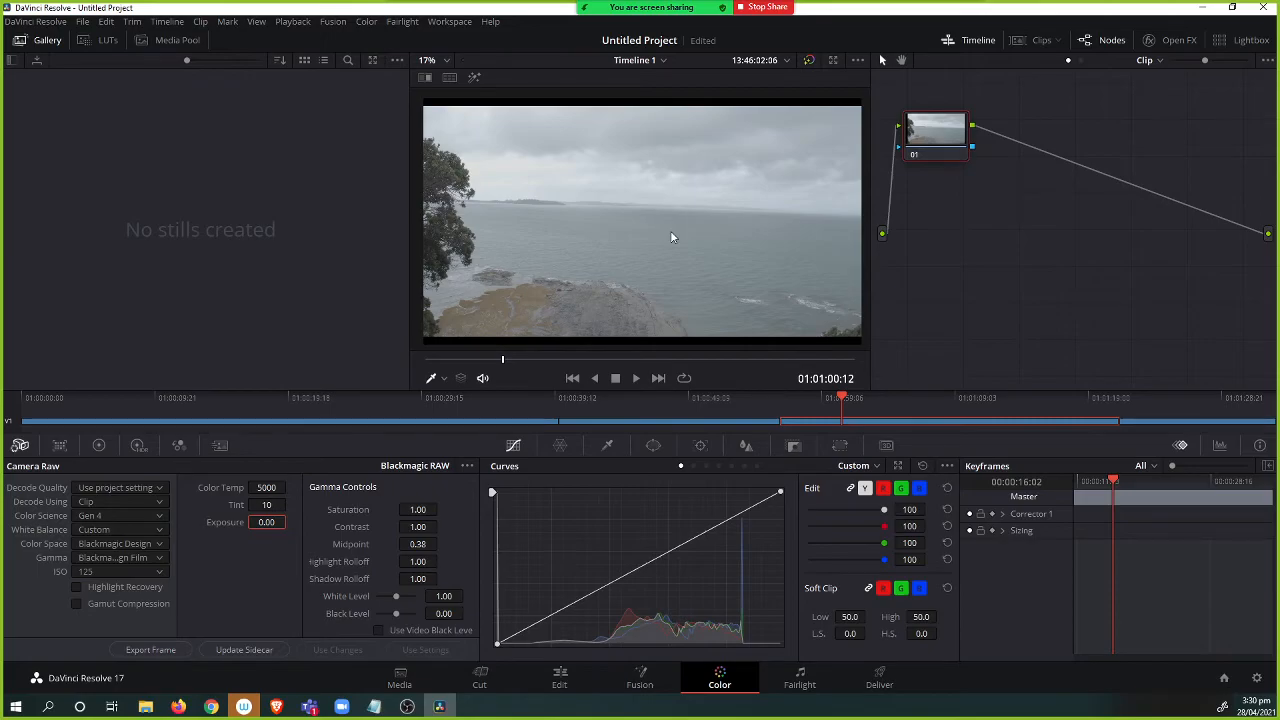
Preview the clip full screen, then lower Exposure to about -0.32.
{"action": "key", "text": "ctrl+f"}
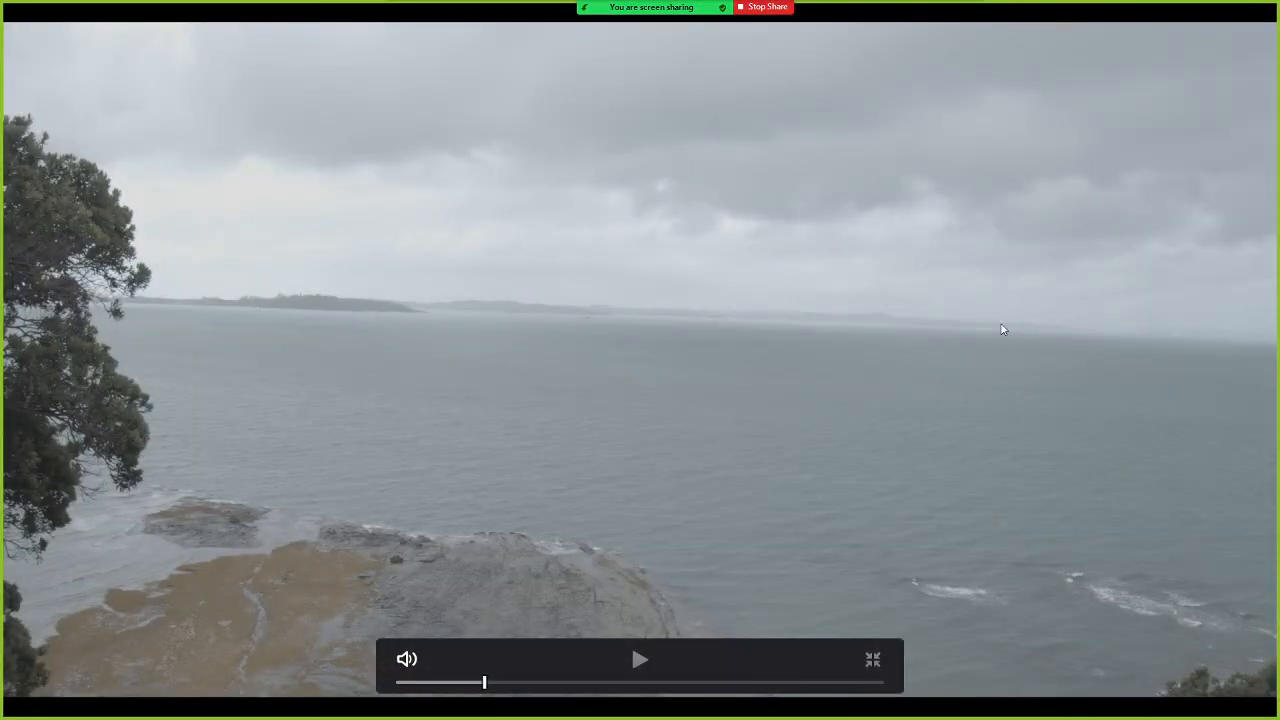
{"action": "key", "text": "Escape"}
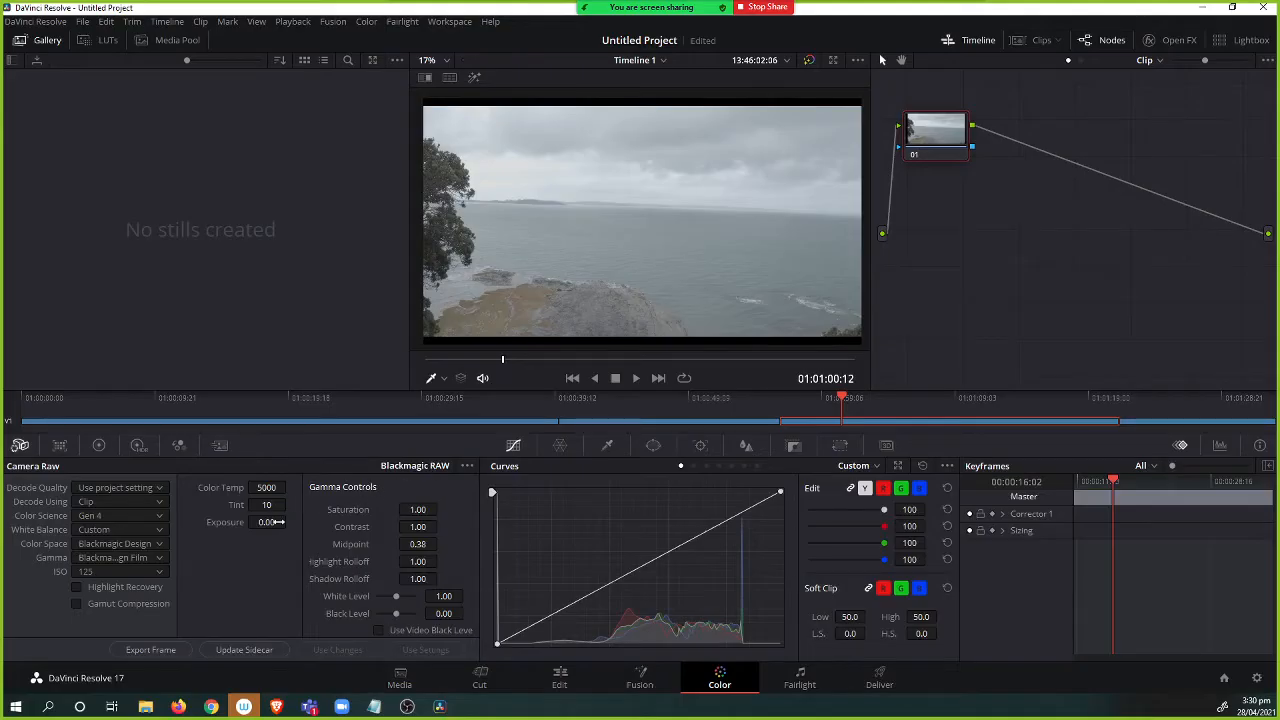
{"action": "left_click_drag", "start_coordinate": [267, 522], "coordinate": [240, 522]}
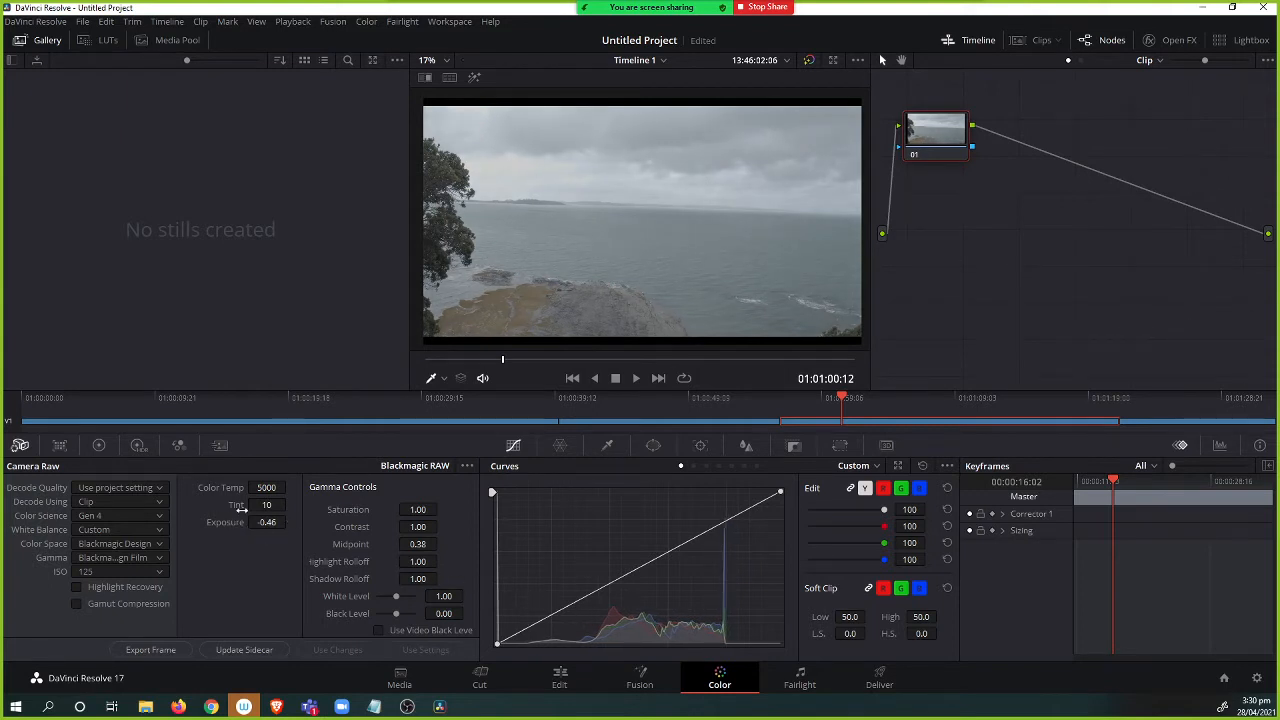
{"action": "double_click", "coordinate": [270, 522]}
{"action": "type", "text": "0"}
{"action": "key", "text": "Return"}
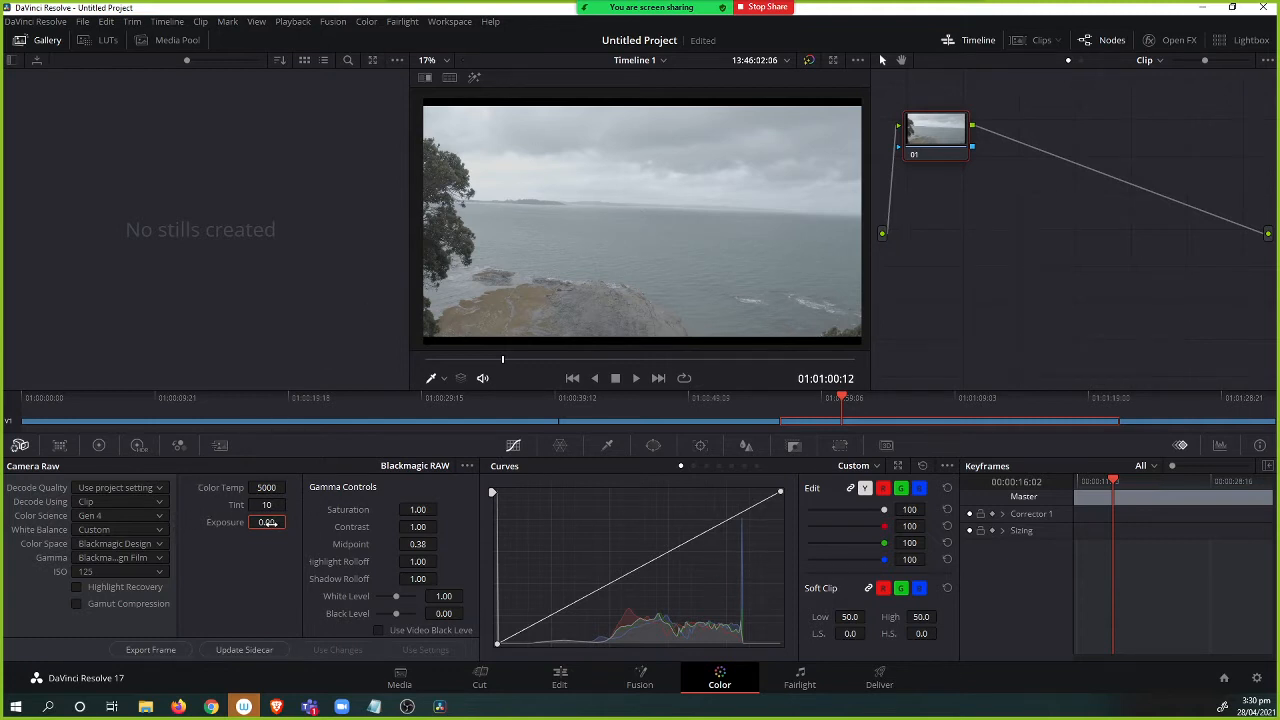
{"action": "left_click_drag", "start_coordinate": [270, 522], "coordinate": [197, 525]}
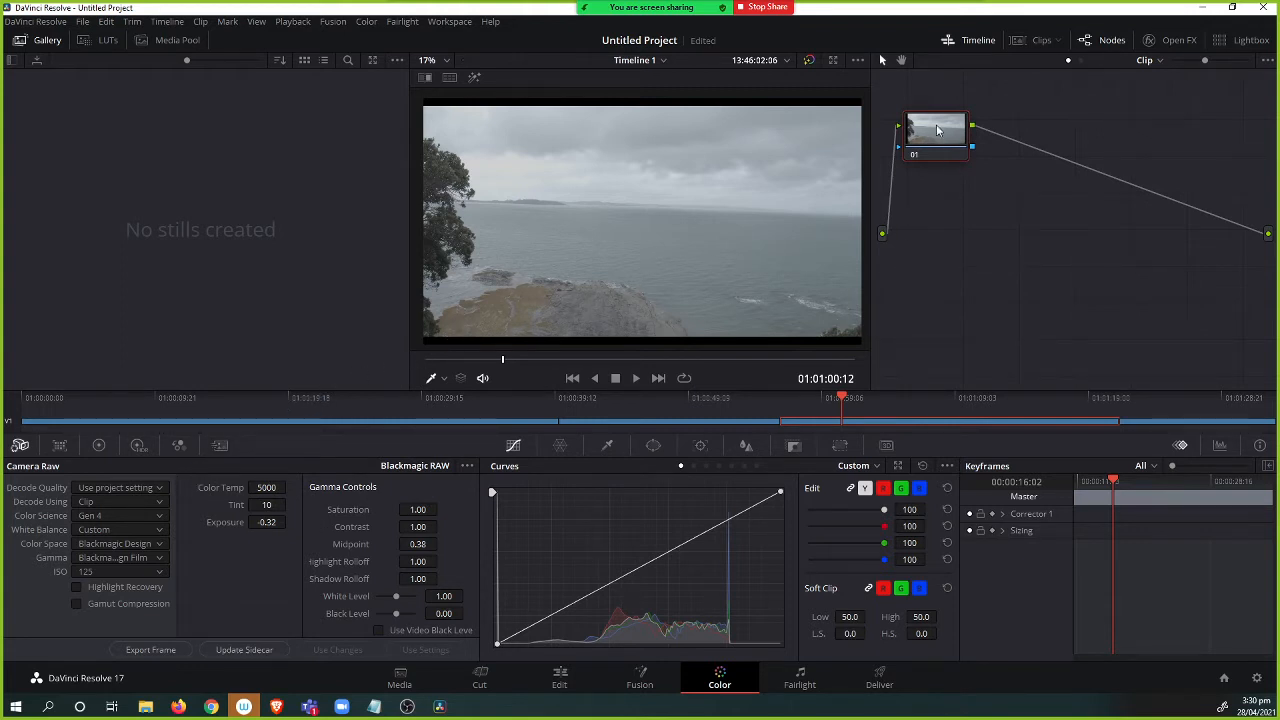
Resize the panels to enlarge the node graph and reposition the clip's node.
{"action": "left_click_drag", "start_coordinate": [940, 131], "coordinate": [946, 171]}
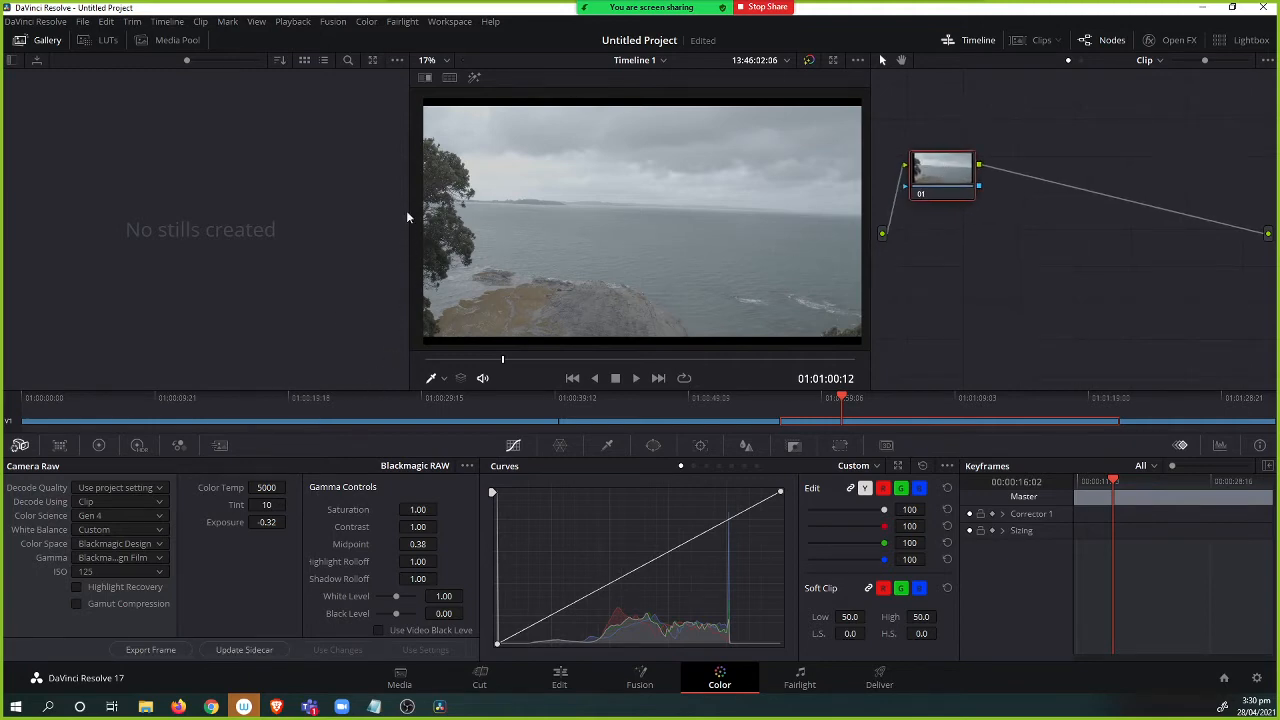
{"action": "left_click_drag", "start_coordinate": [407, 216], "coordinate": [184, 223]}
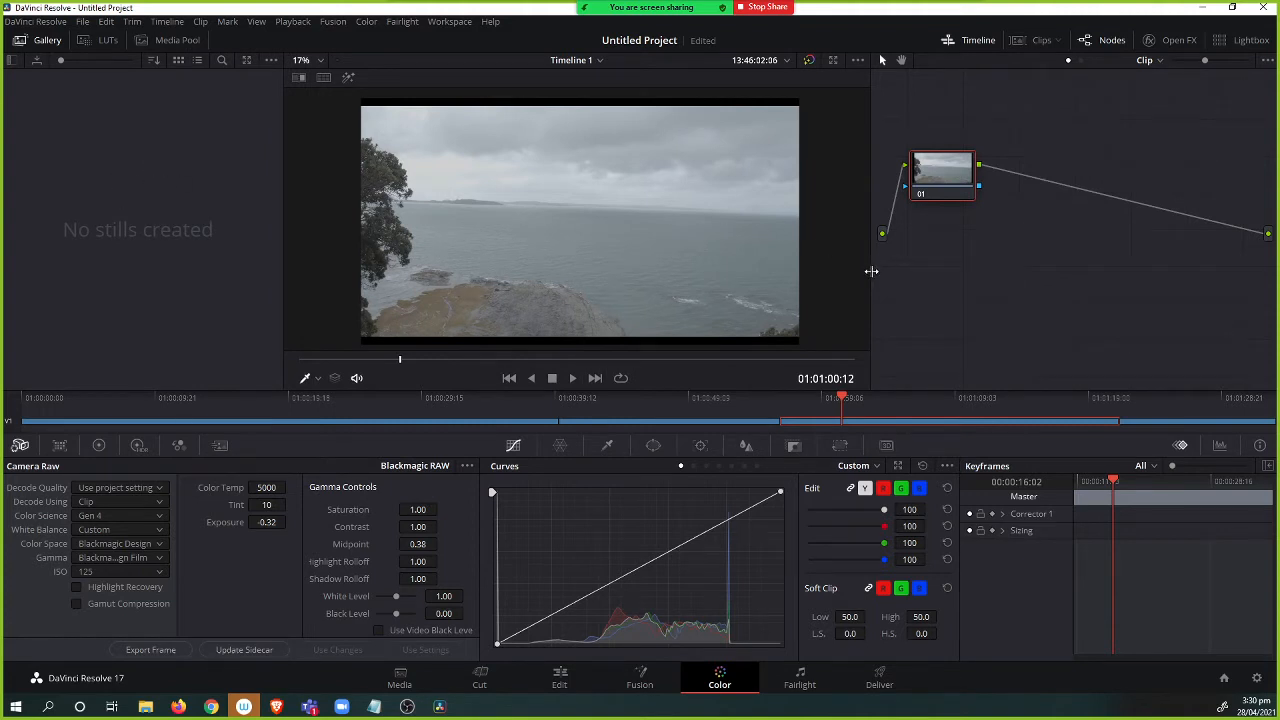
{"action": "left_click_drag", "start_coordinate": [871, 271], "coordinate": [692, 272]}
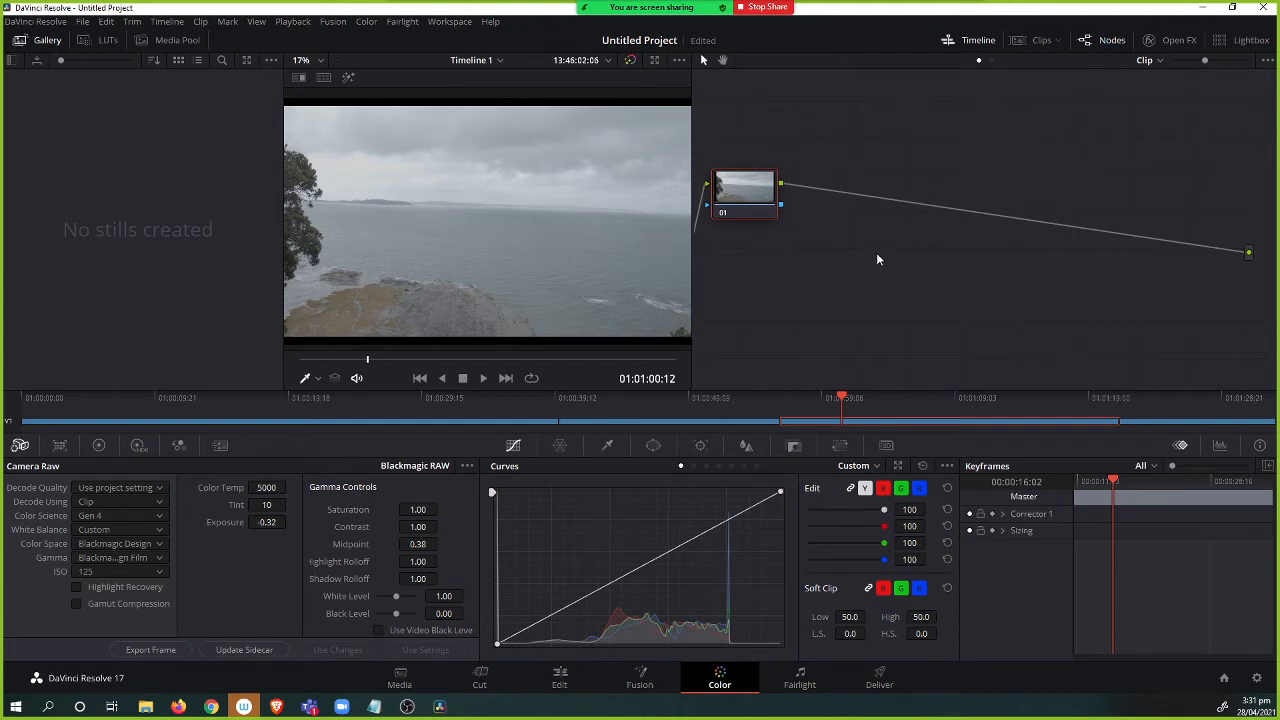
{"action": "left_click_drag", "start_coordinate": [745, 188], "coordinate": [772, 188]}
{"action": "right_click", "coordinate": [757, 190]}
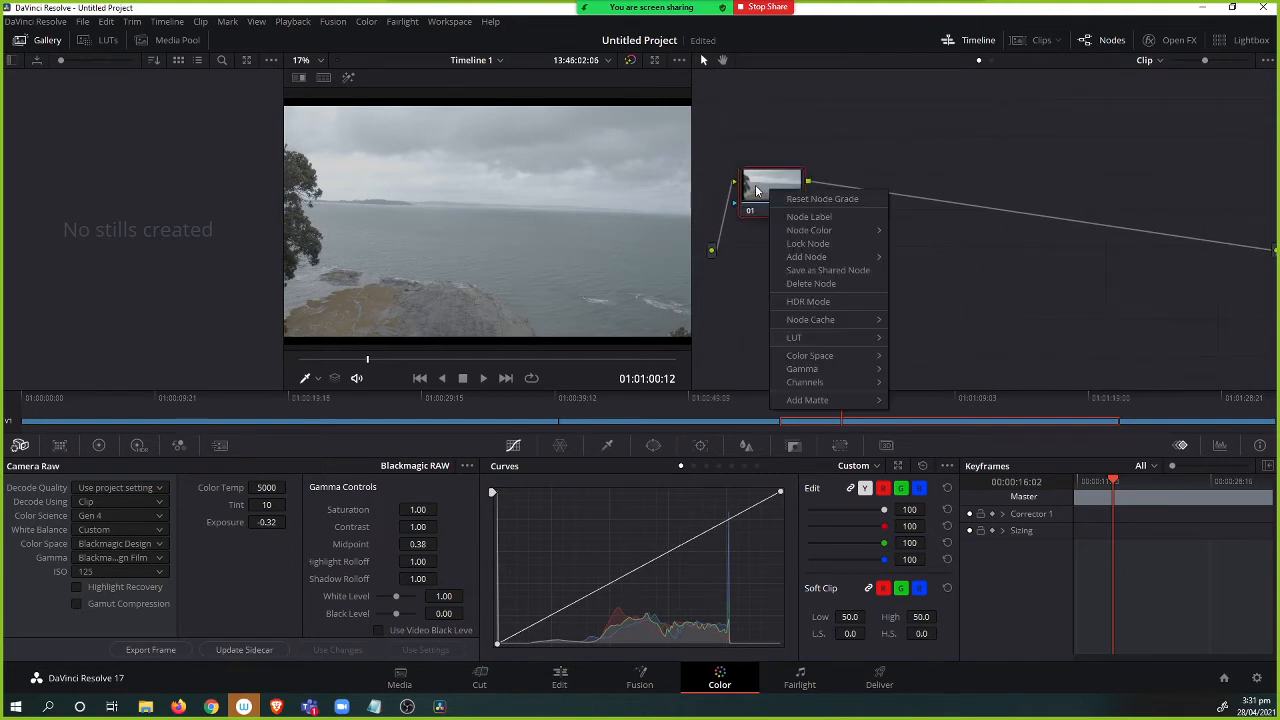
{"action": "left_click", "coordinate": [757, 190]}
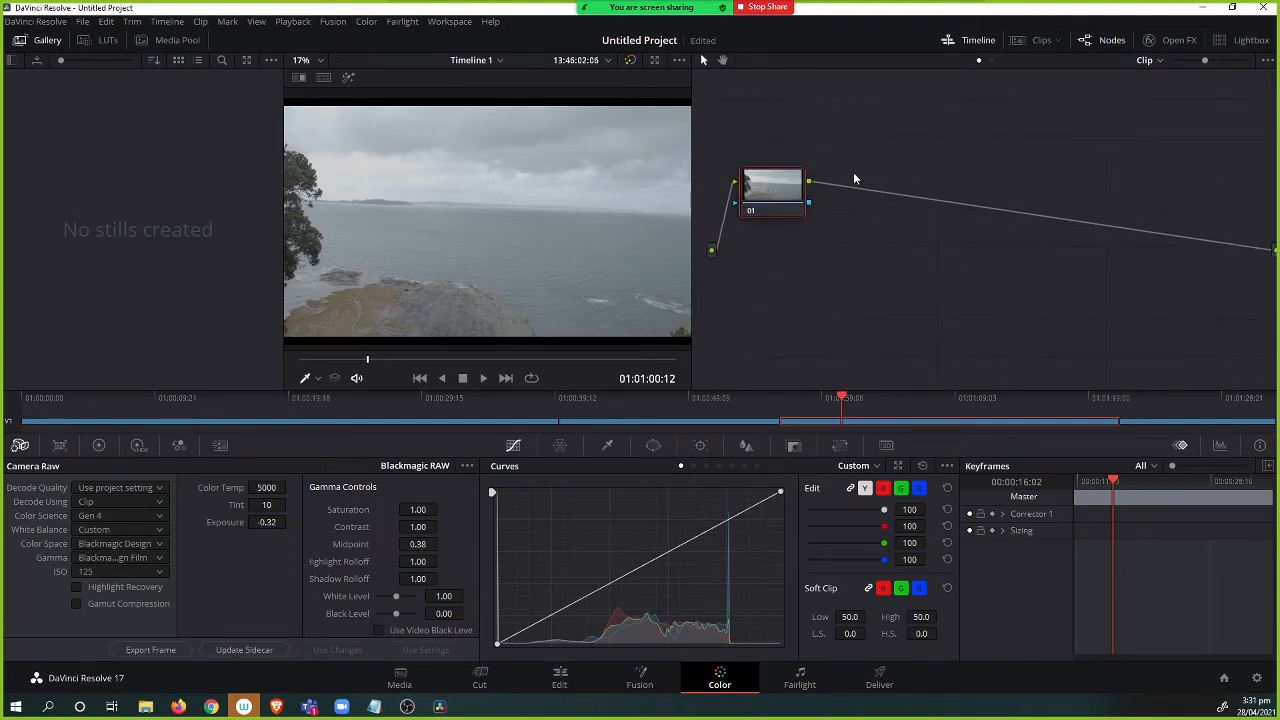
{"action": "right_click", "coordinate": [763, 203]}
{"action": "mouse_move", "coordinate": [824, 241]}
{"action": "mouse_move", "coordinate": [828, 271]}
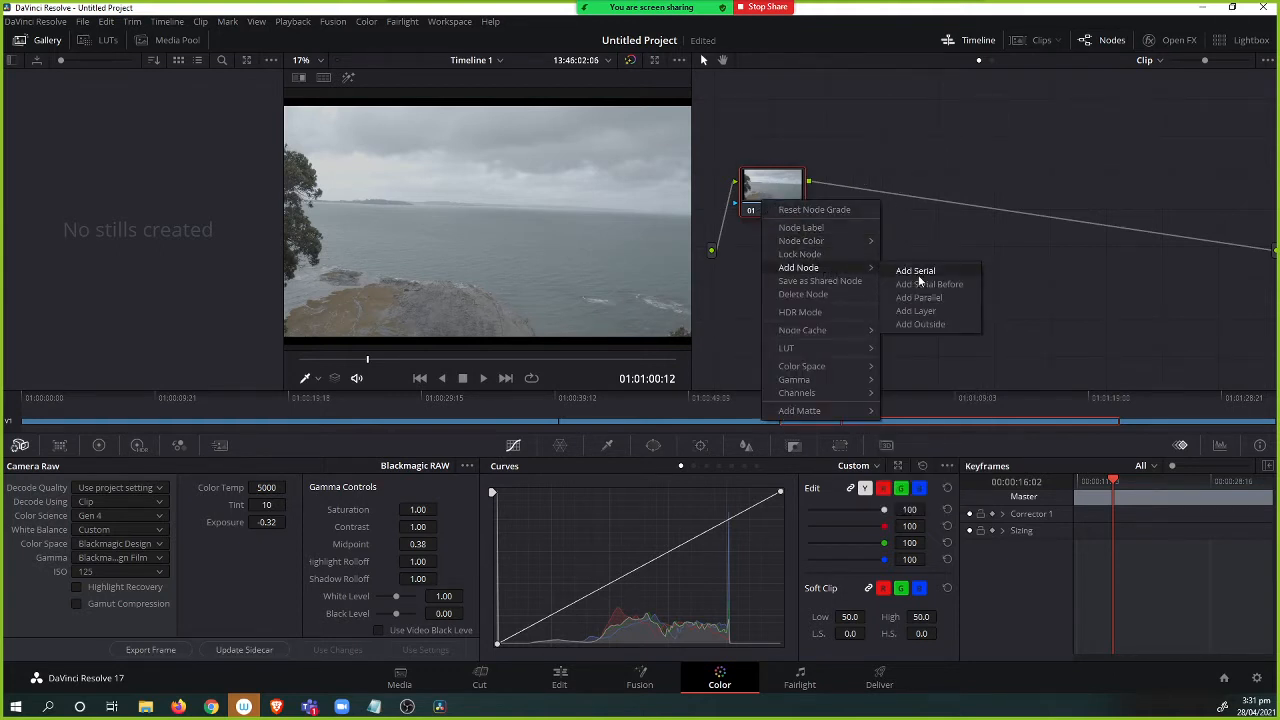
{"action": "left_click_drag", "start_coordinate": [791, 191], "coordinate": [798, 191]}
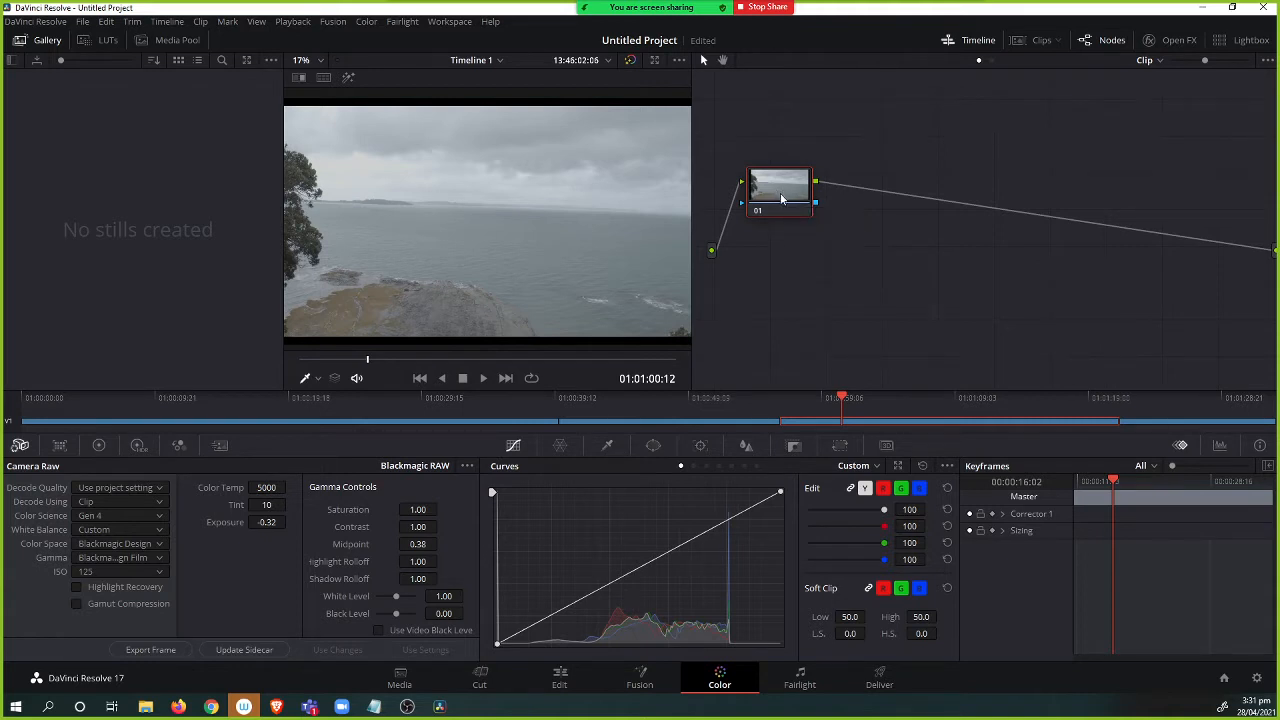
{"action": "key", "text": "ctrl+shift+s"}
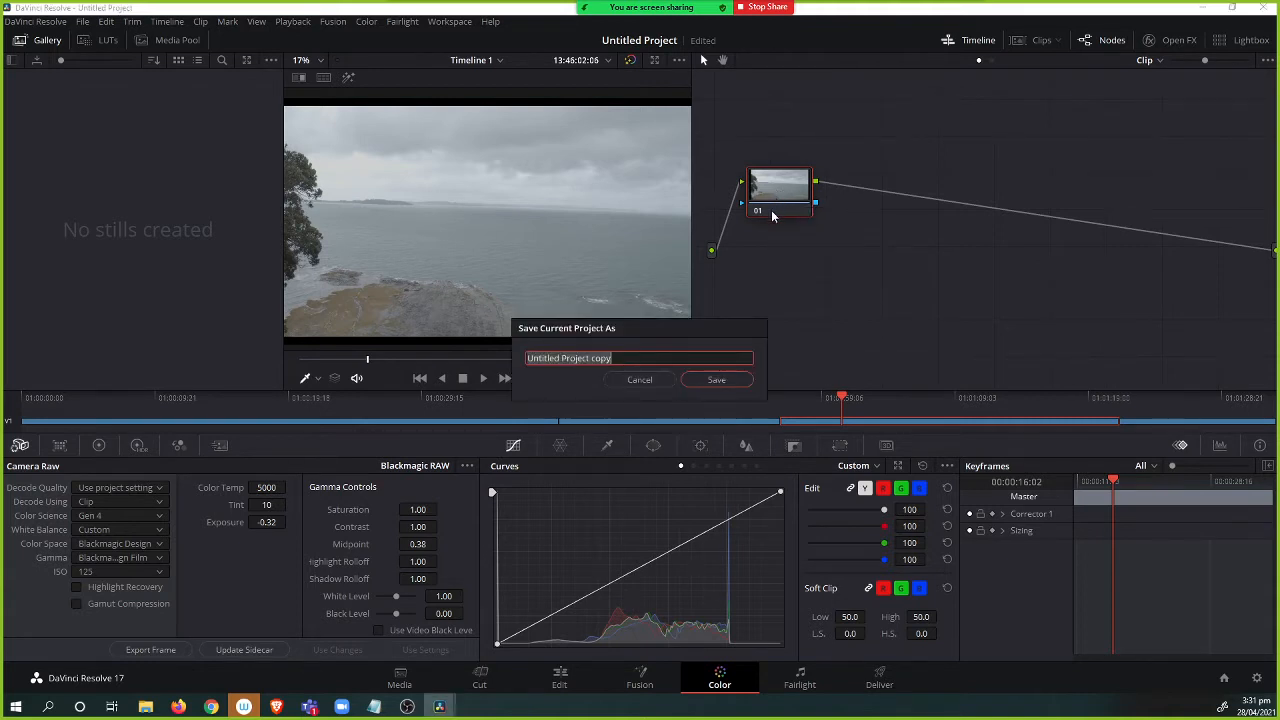
{"action": "left_click", "coordinate": [638, 380]}
Add a serial node after node 01 and preview the result full screen.
{"action": "right_click", "coordinate": [796, 191]}
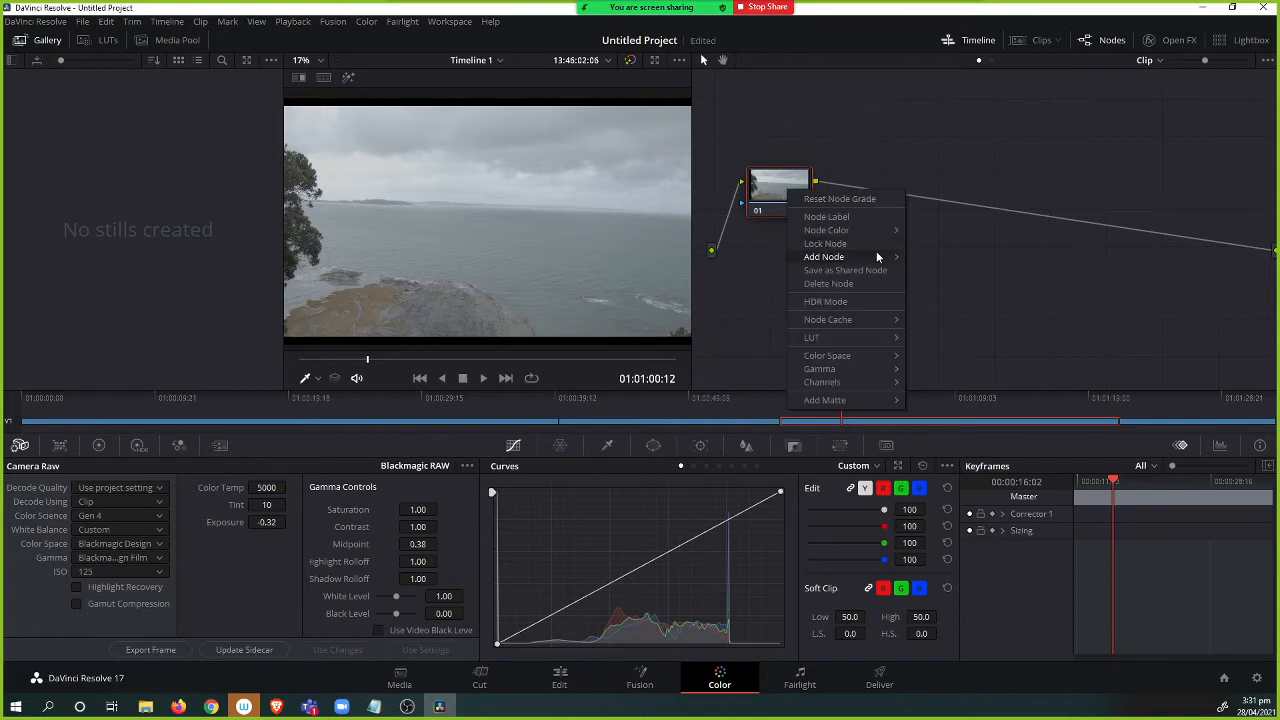
{"action": "mouse_move", "coordinate": [866, 261]}
{"action": "left_click", "coordinate": [940, 260]}
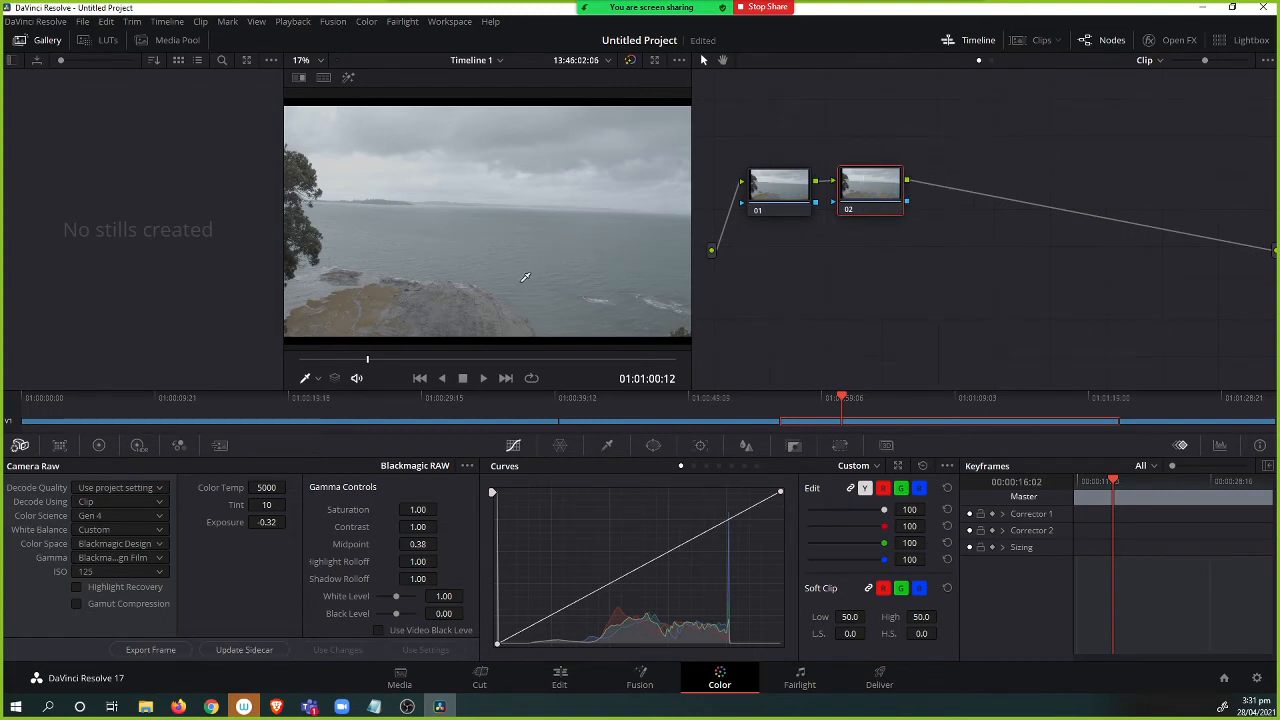
{"action": "key", "text": "ctrl+f"}
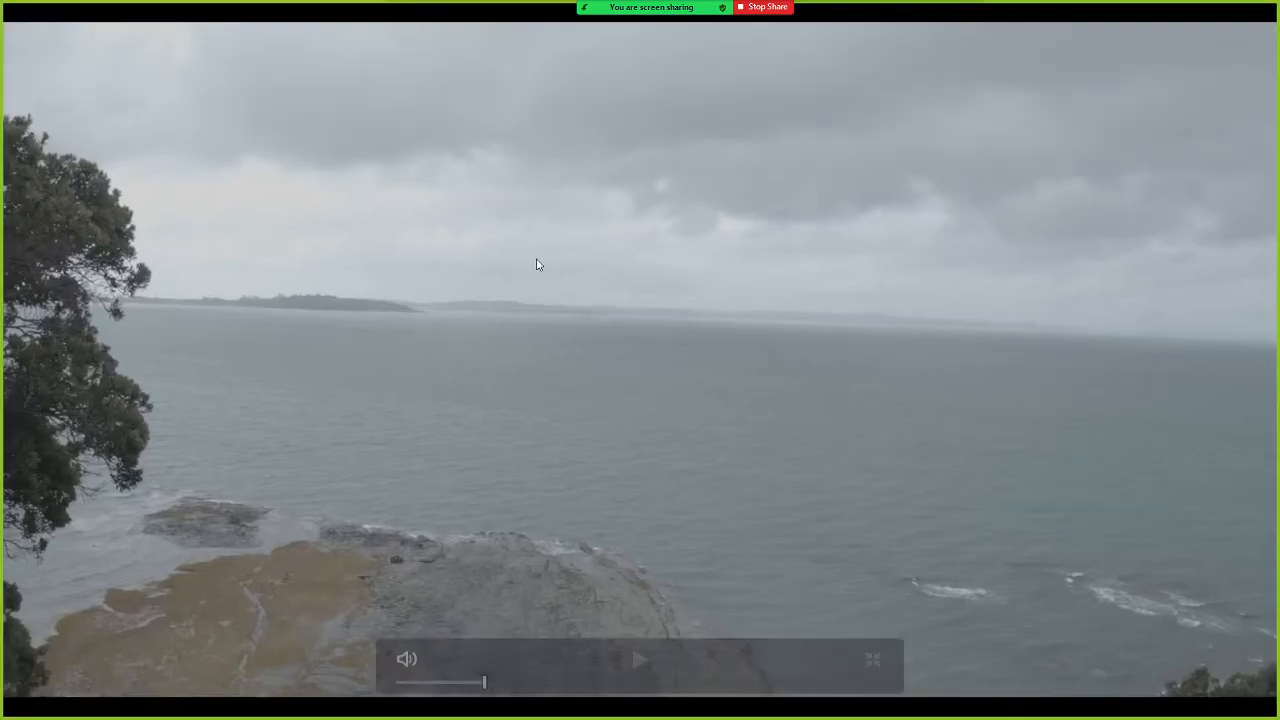
{"action": "key", "text": "Escape"}
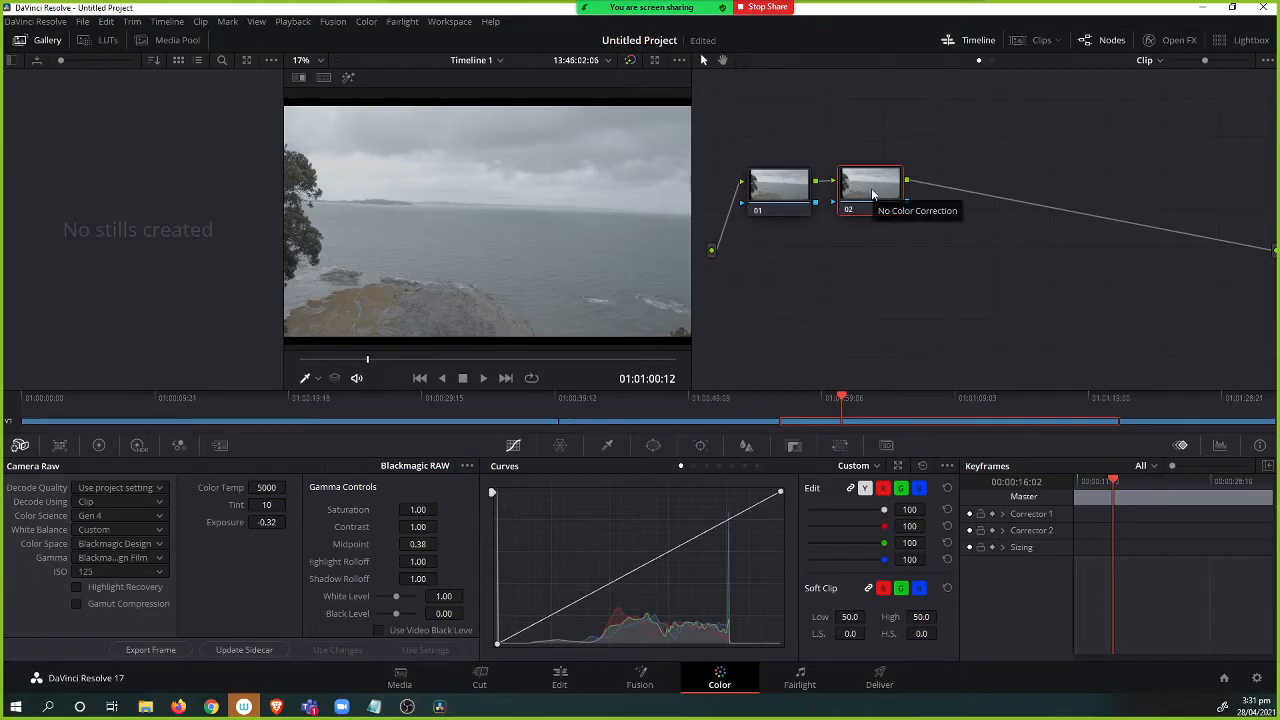
Apply the Blackmagic Pocket 4K Film to Extended Video v4 LUT to node 02 and preview full screen.
{"action": "right_click", "coordinate": [873, 192]}
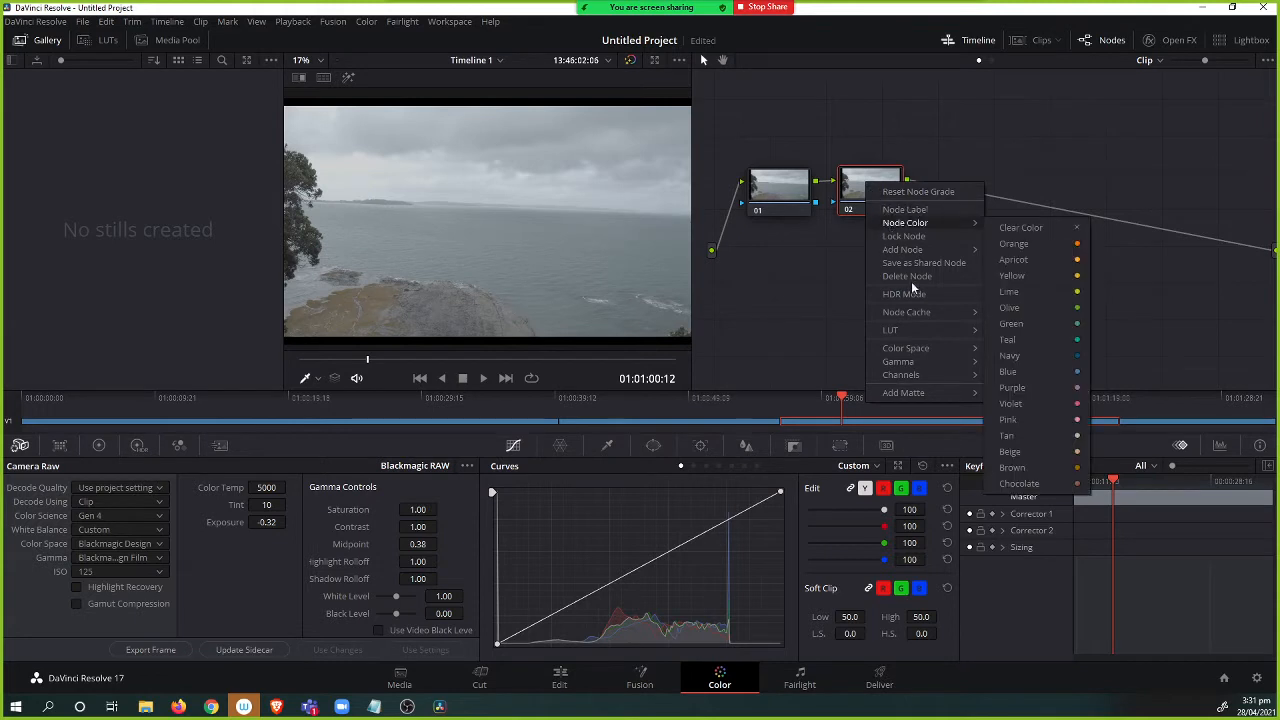
{"action": "mouse_move", "coordinate": [916, 332]}
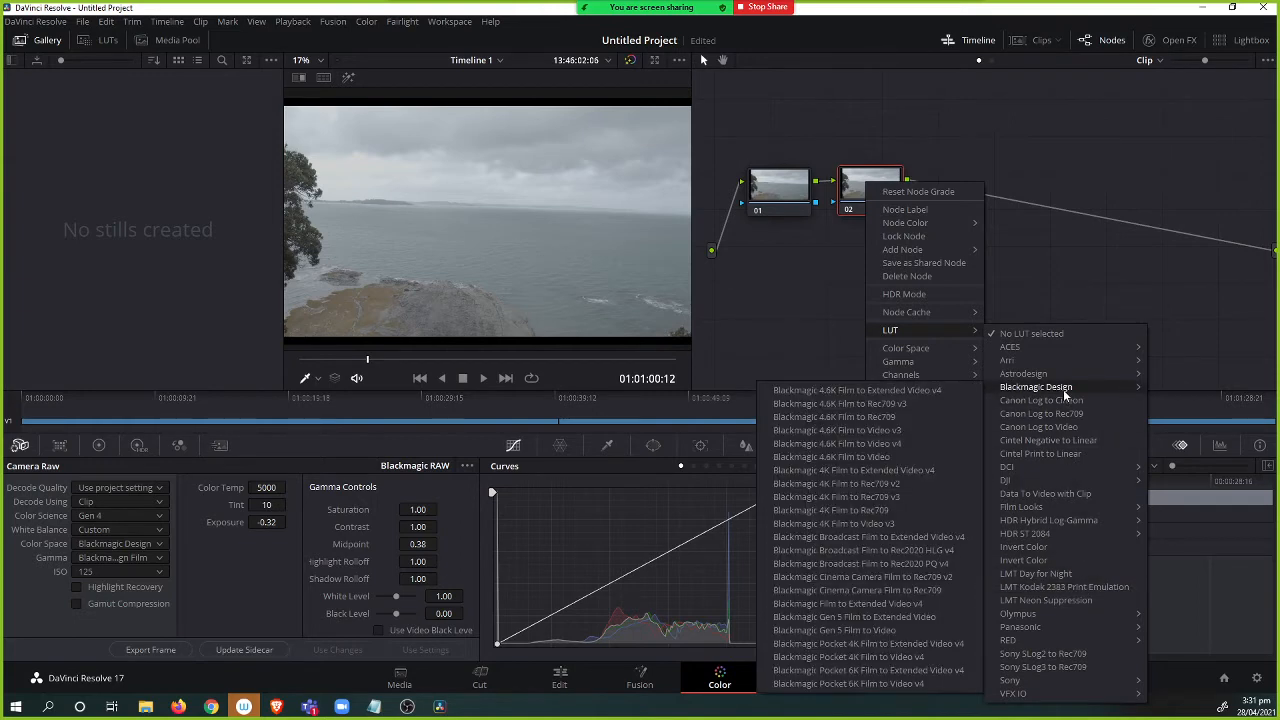
{"action": "mouse_move", "coordinate": [1036, 387]}
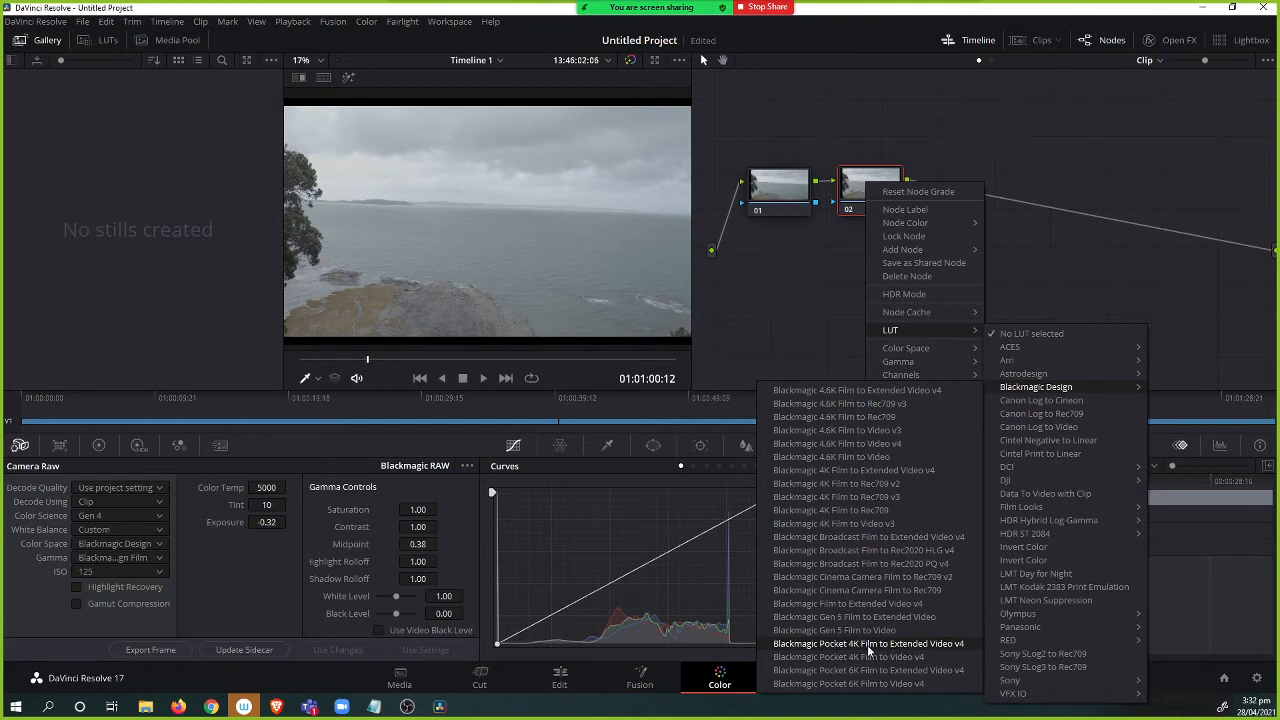
{"action": "left_click", "coordinate": [917, 644]}
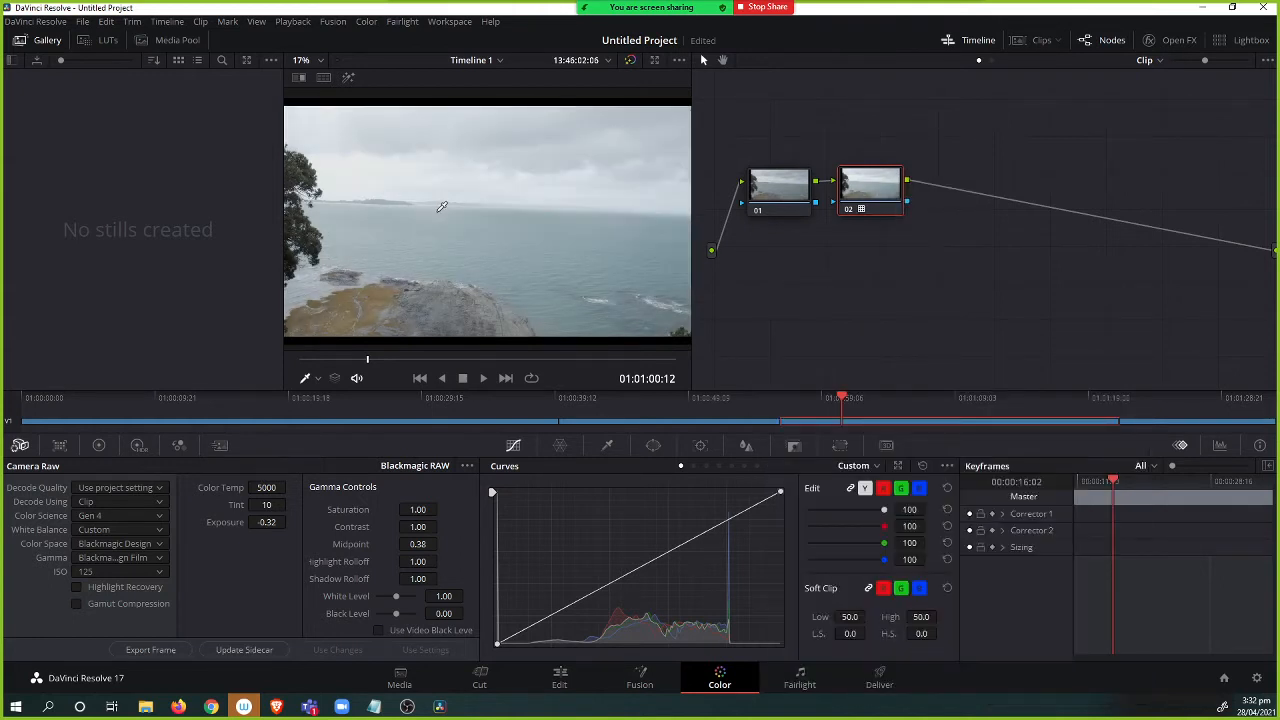
{"action": "key", "text": "ctrl+f"}
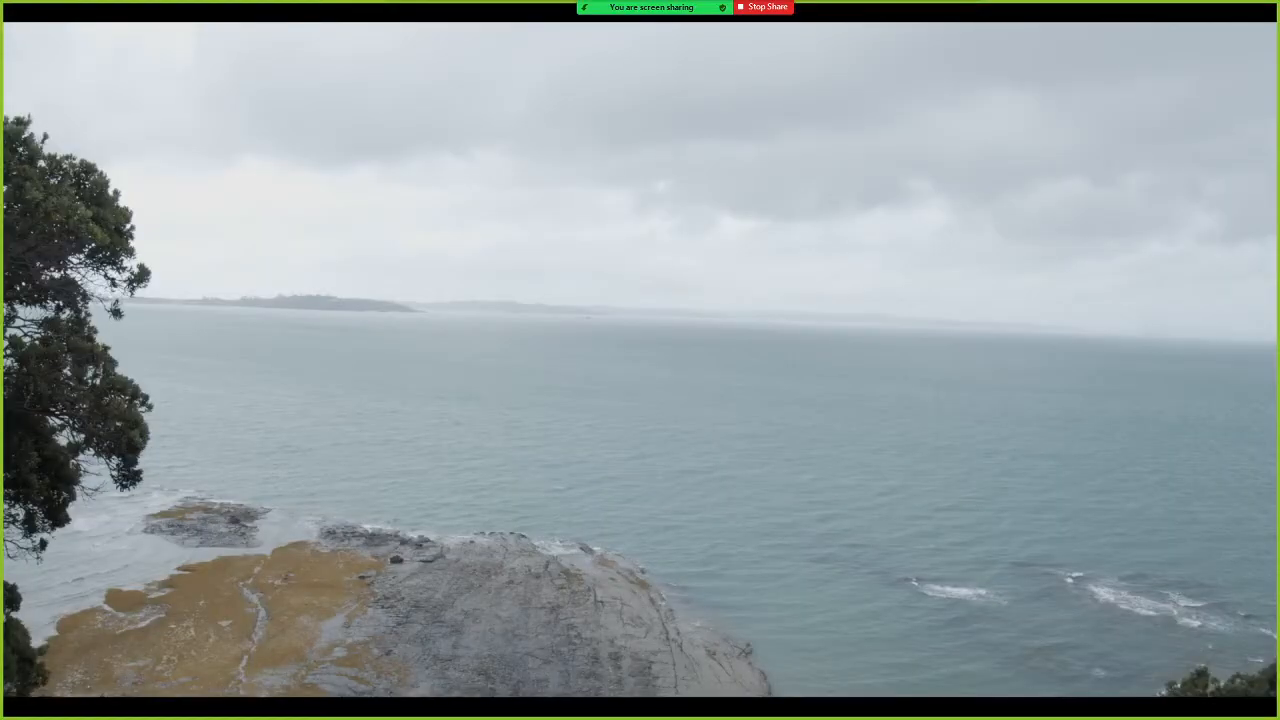
{"action": "mouse_move", "coordinate": [666, 277]}
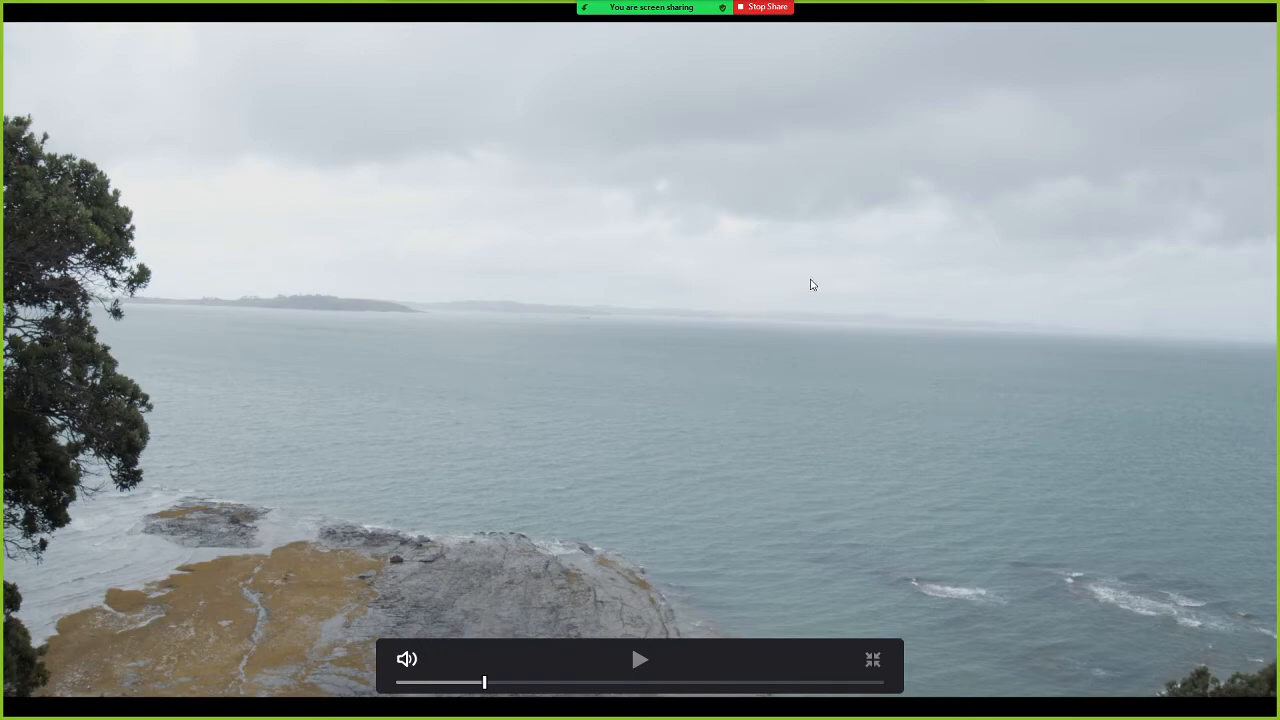
Leave full-screen preview and label node 02 as LUT.
{"action": "key", "text": "Escape"}
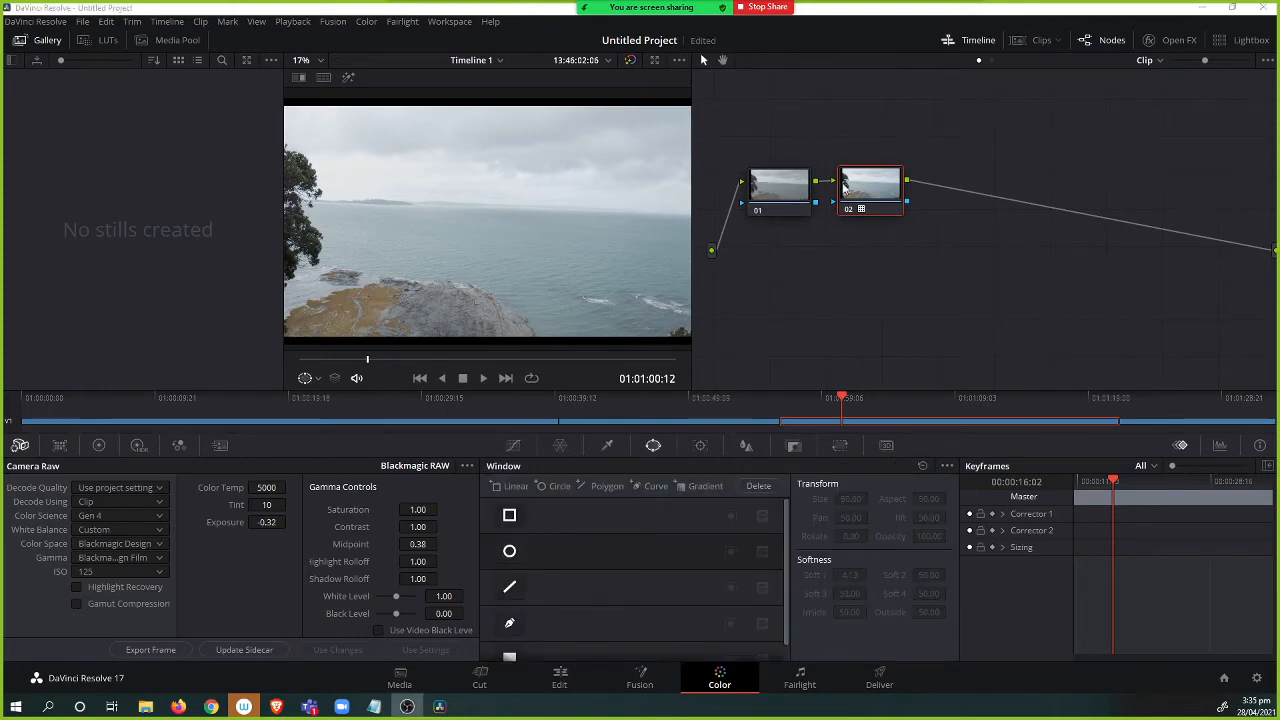
{"action": "left_click_drag", "start_coordinate": [860, 190], "coordinate": [866, 186]}
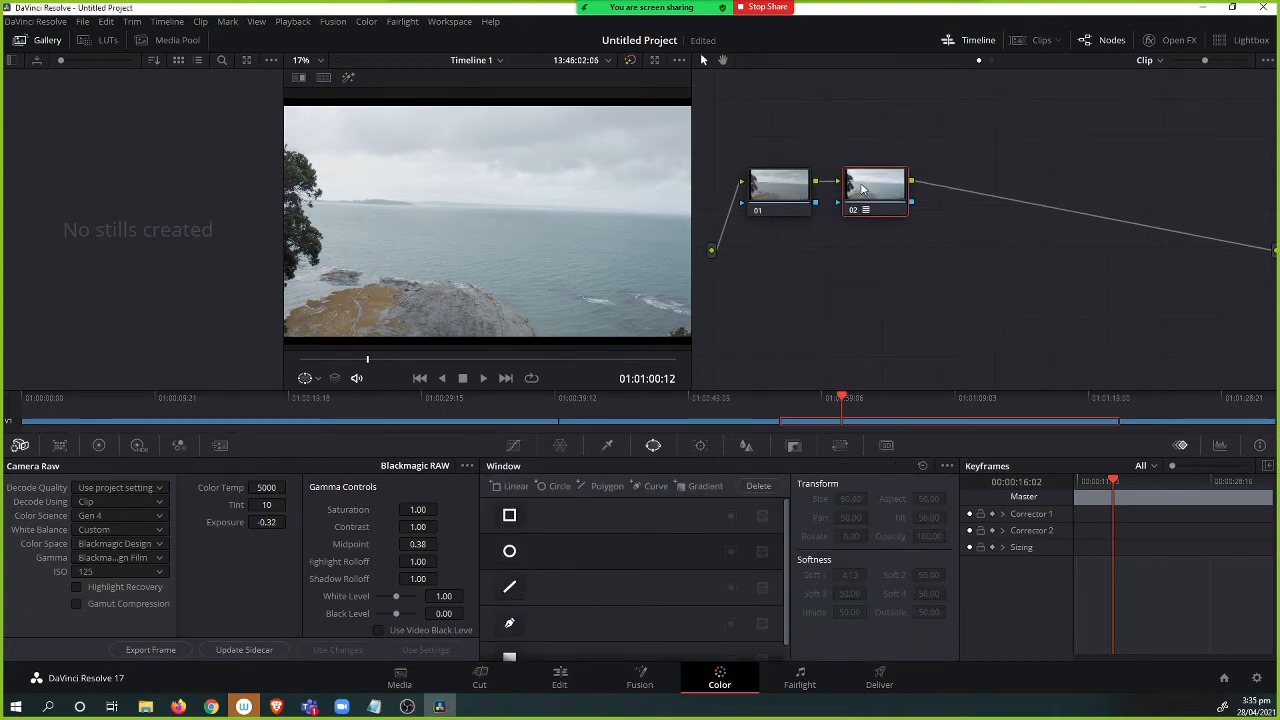
{"action": "right_click", "coordinate": [865, 185]}
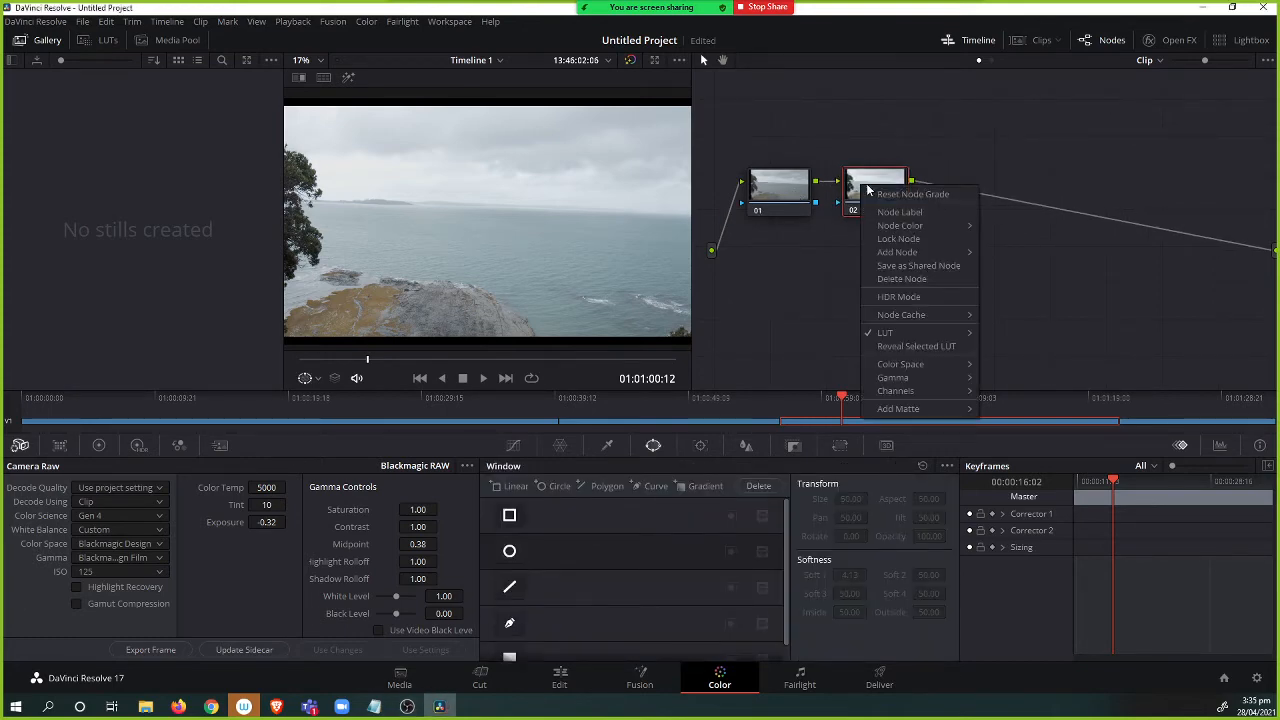
{"action": "left_click", "coordinate": [922, 217]}
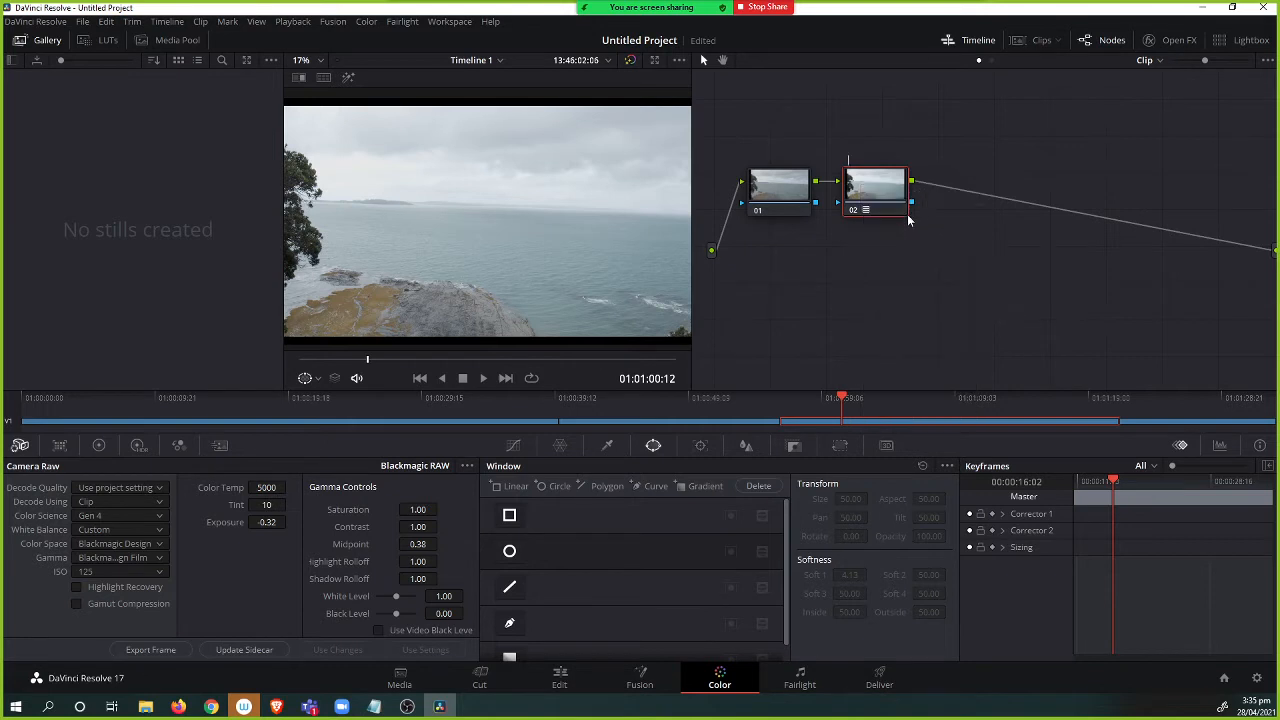
{"action": "type", "text": "LUT"}
{"action": "key", "text": "Return"}
{"action": "left_click_drag", "start_coordinate": [872, 192], "coordinate": [868, 192]}
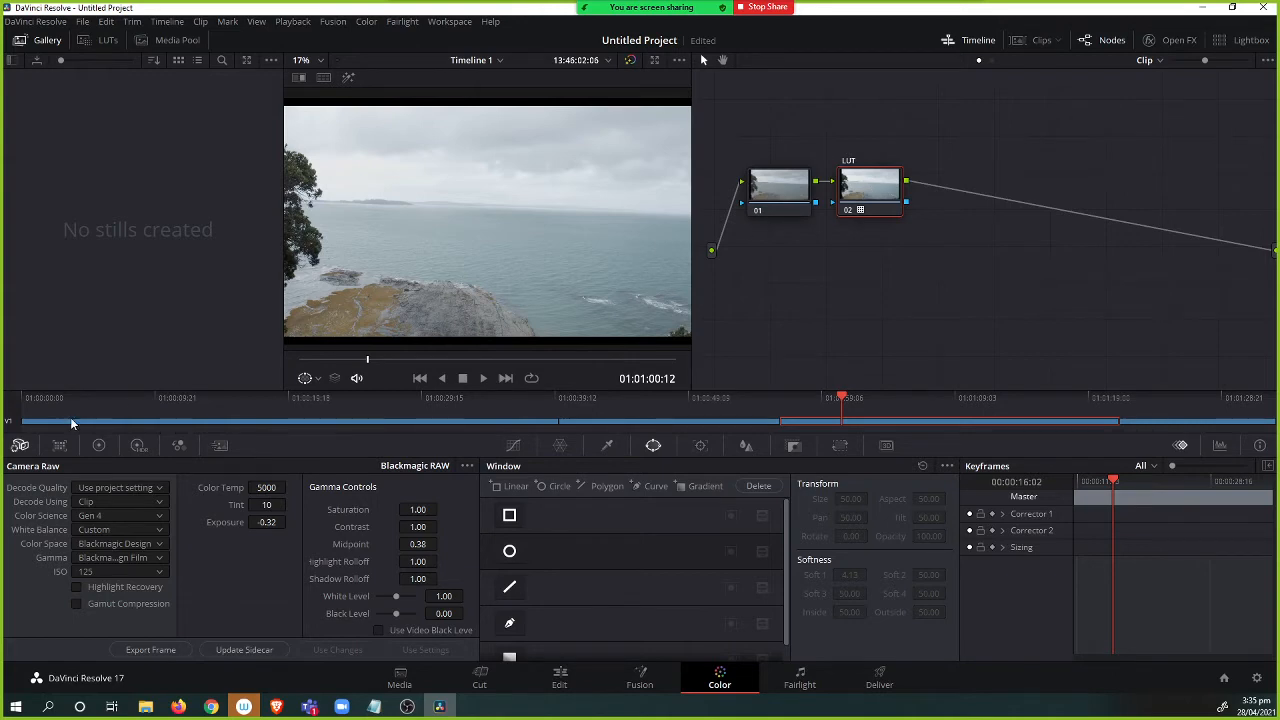
Label node 01 as White Balance.
{"action": "left_click", "coordinate": [61, 447]}
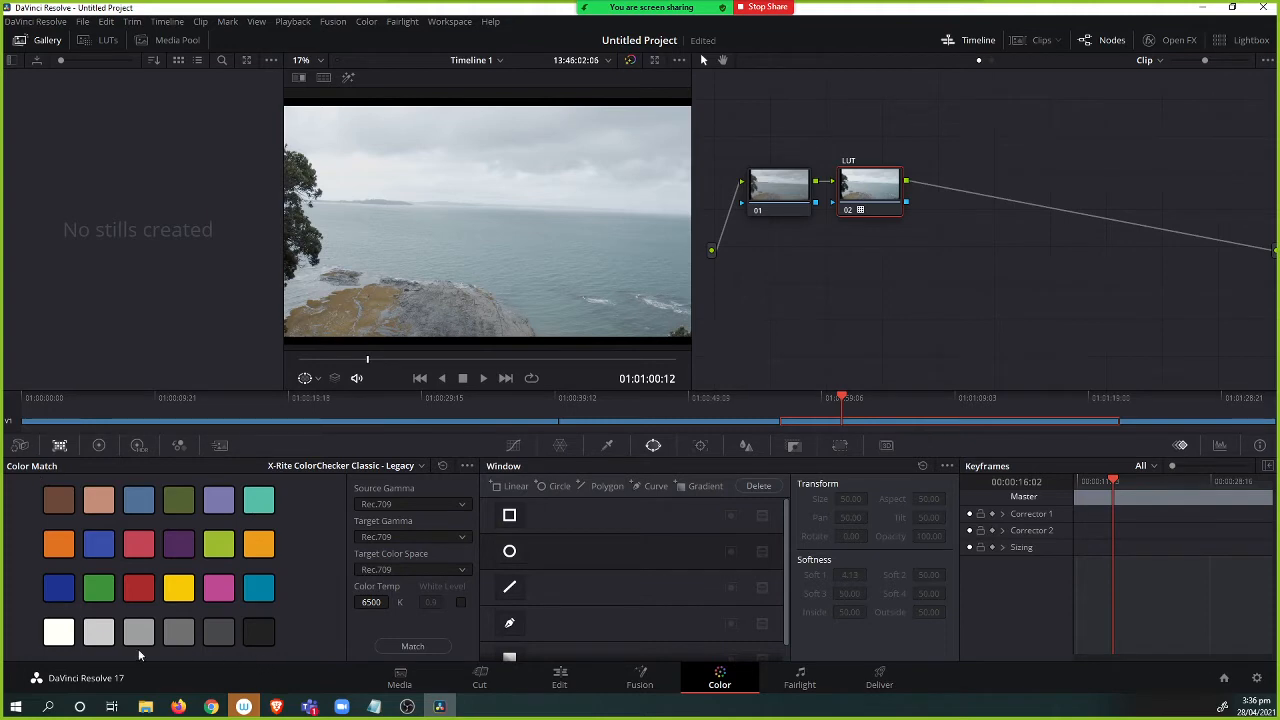
{"action": "left_click", "coordinate": [20, 445]}
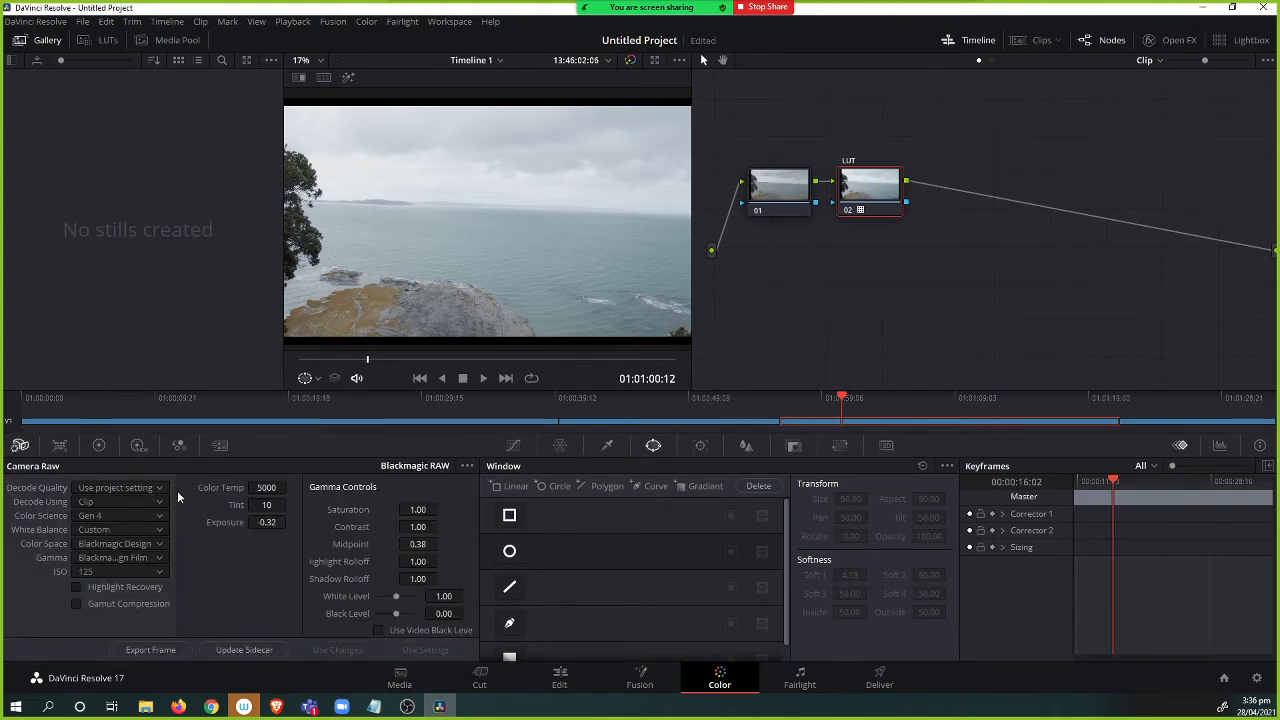
{"action": "left_click", "coordinate": [779, 190]}
{"action": "right_click", "coordinate": [779, 190]}
{"action": "left_click", "coordinate": [818, 218]}
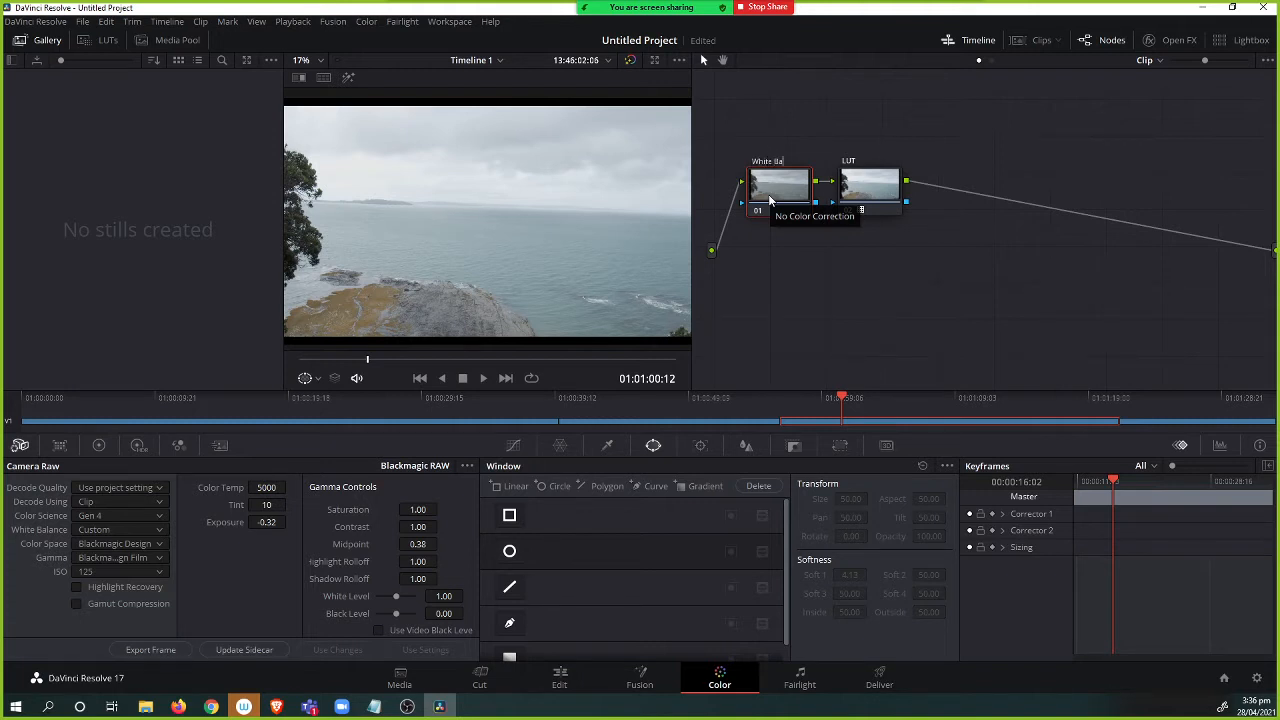
Toggle node 02 off and on repeatedly to compare the image with and without the LUT.
{"action": "left_click", "coordinate": [855, 195]}
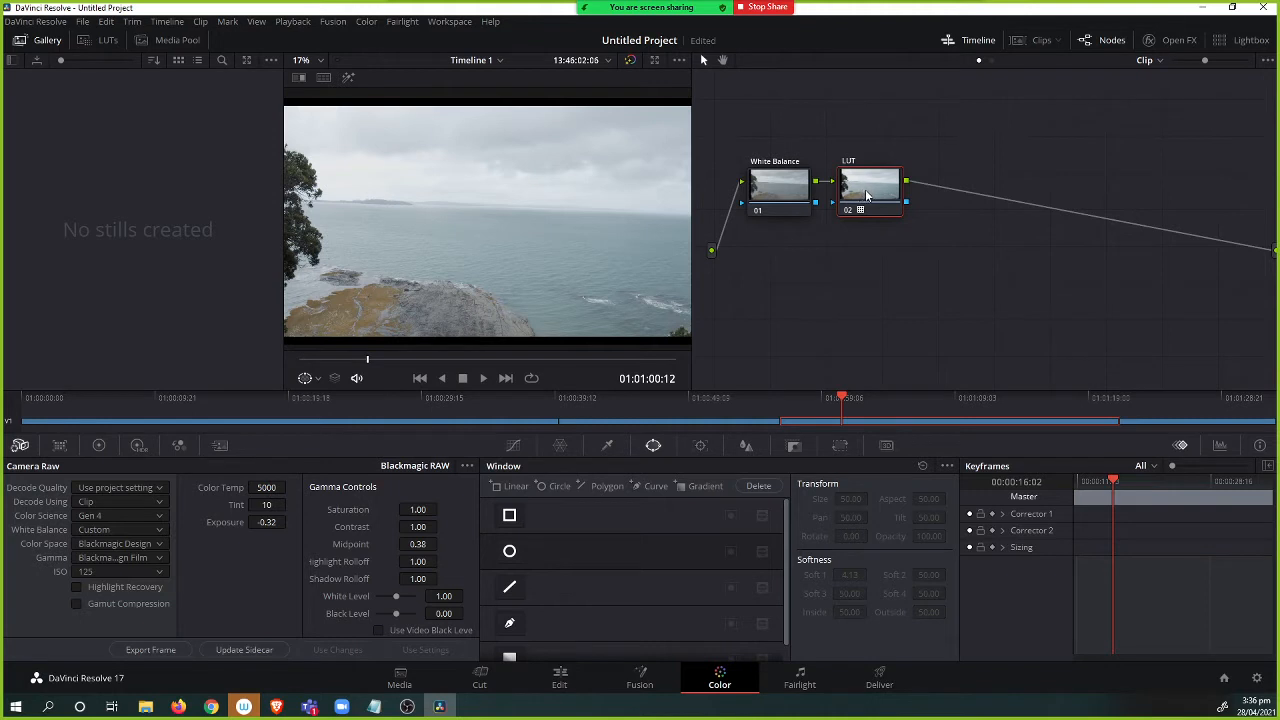
{"action": "key", "text": "ctrl+d"}
{"action": "key", "text": "ctrl+d"}
{"action": "key", "text": "ctrl+d"}
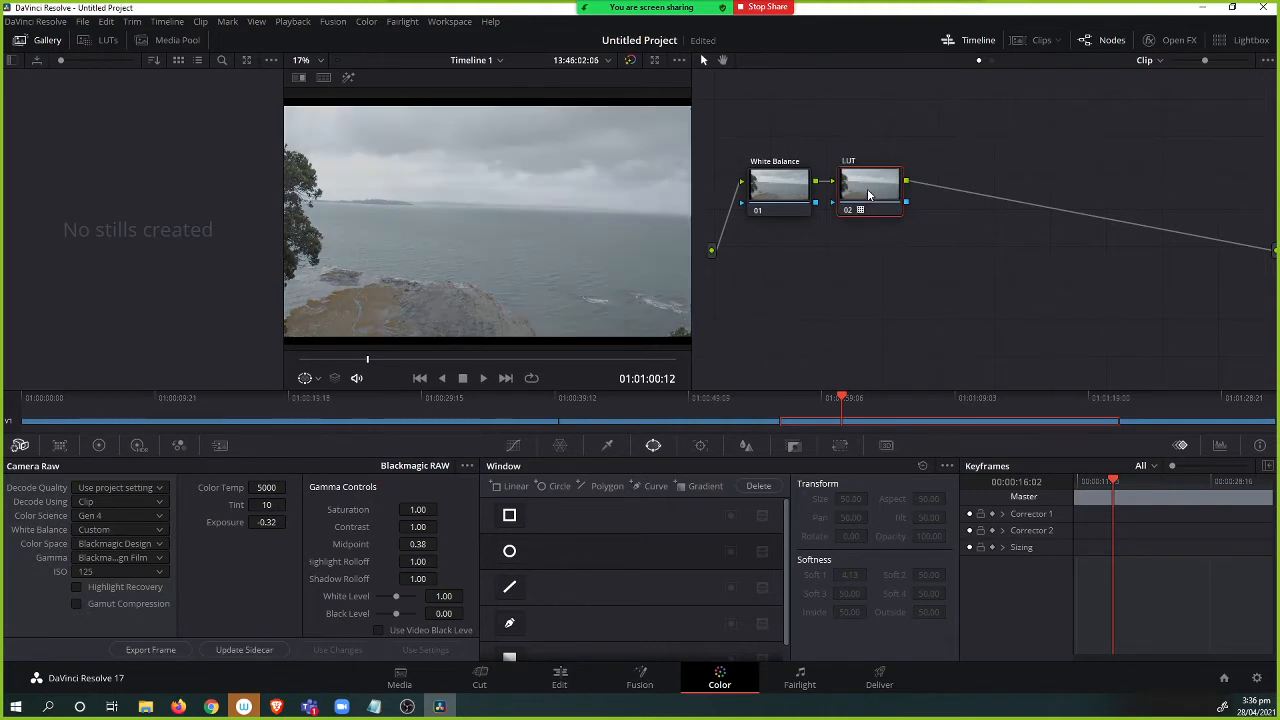
{"action": "key", "text": "ctrl+d"}
{"action": "key", "text": "ctrl+d"}
{"action": "key", "text": "ctrl+d"}
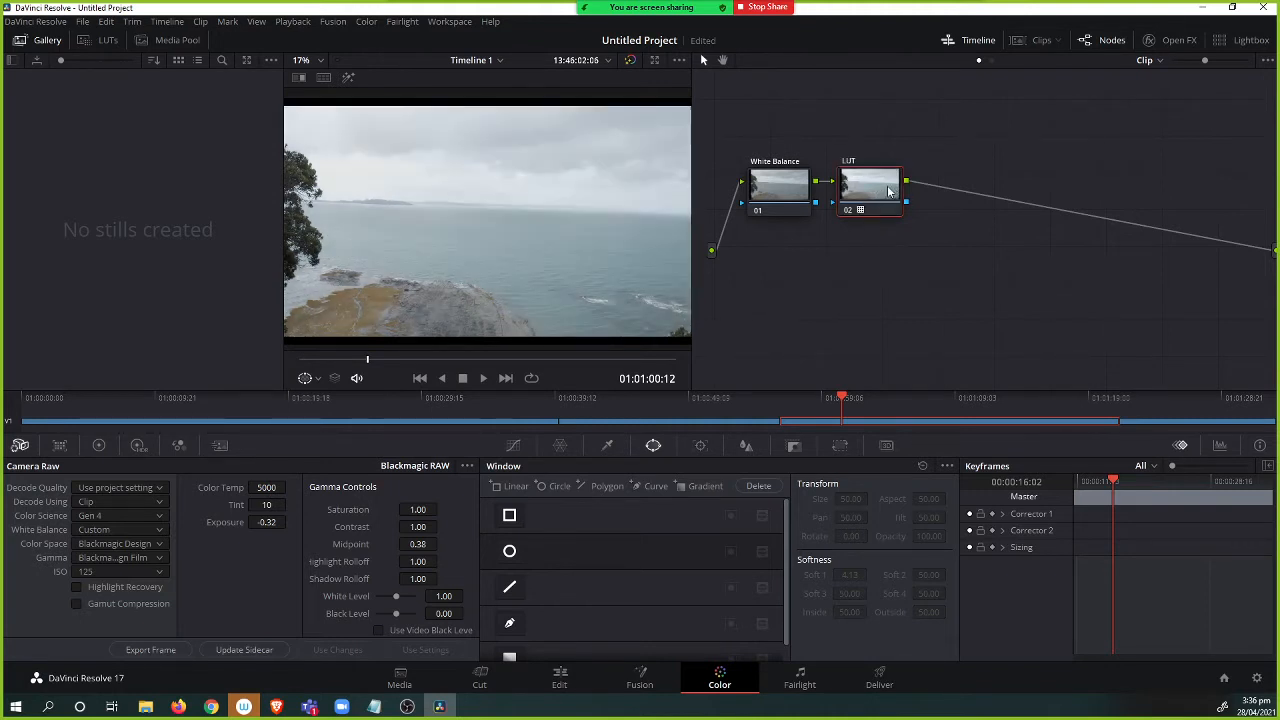
Add a serial node 03 after the LUT node and open the primary color wheels.
{"action": "right_click", "coordinate": [870, 192]}
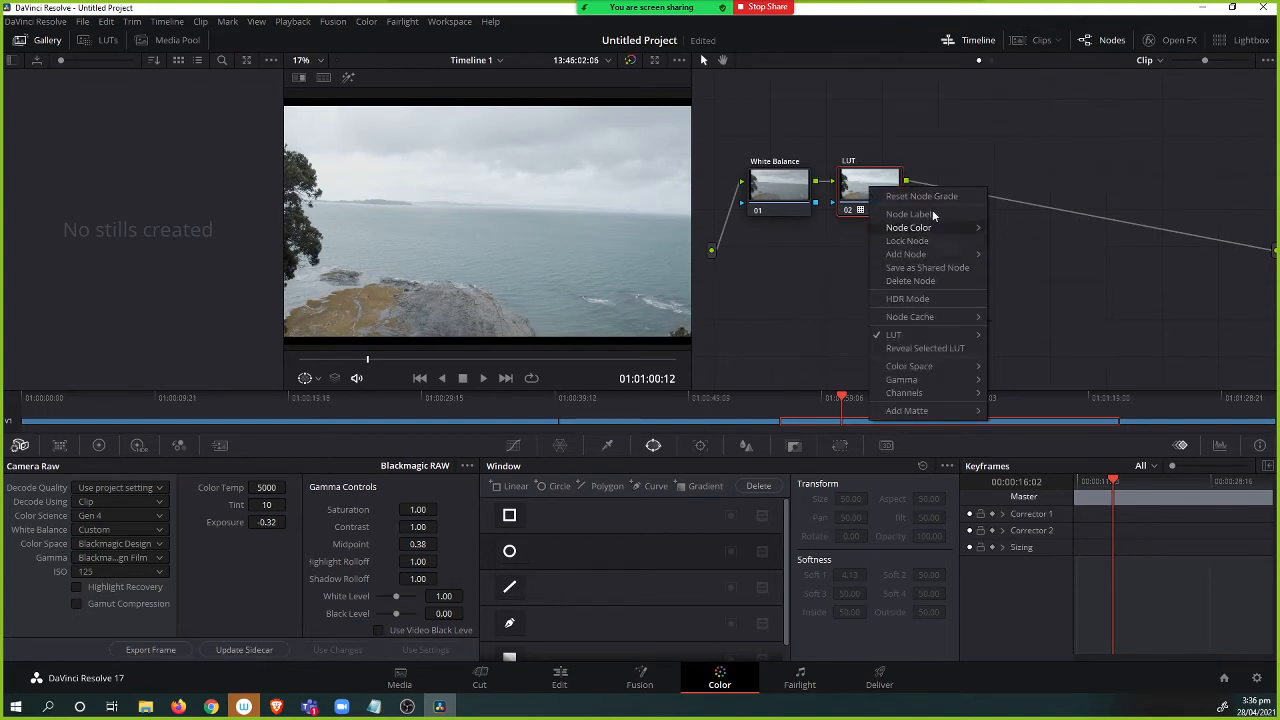
{"action": "mouse_move", "coordinate": [949, 226]}
{"action": "mouse_move", "coordinate": [955, 258]}
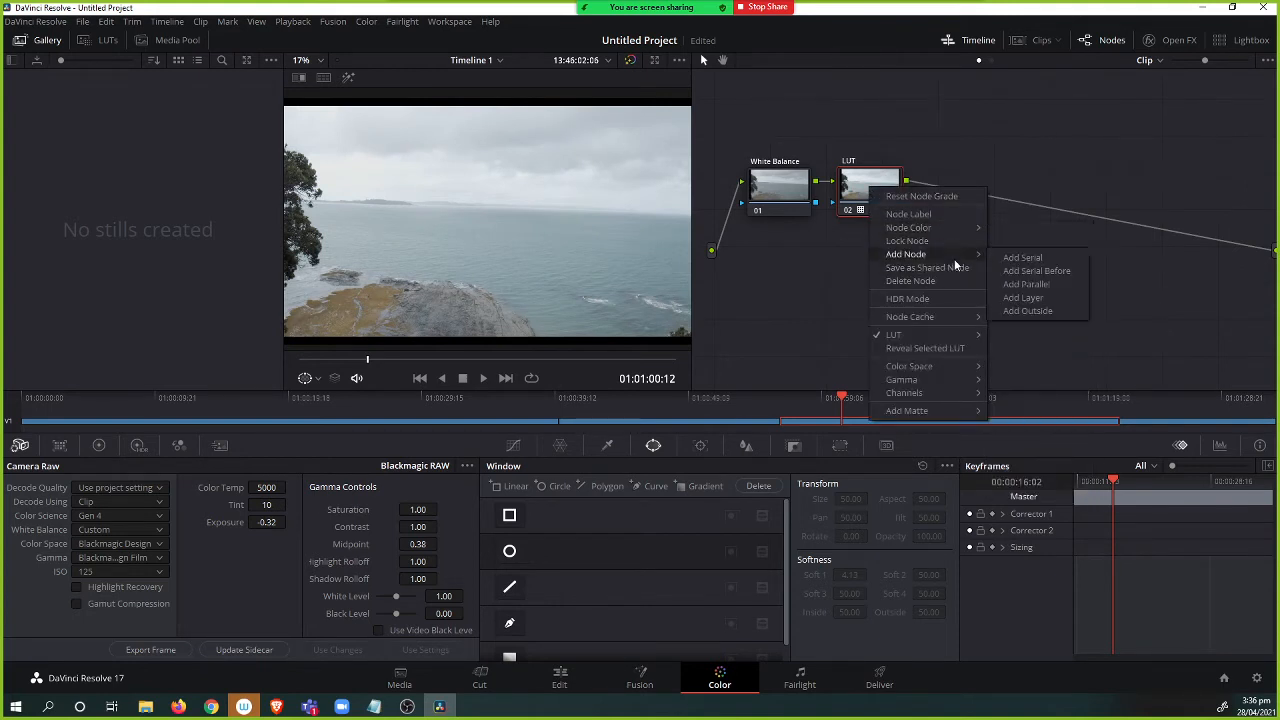
{"action": "left_click", "coordinate": [881, 184]}
{"action": "key", "text": "alt+s"}
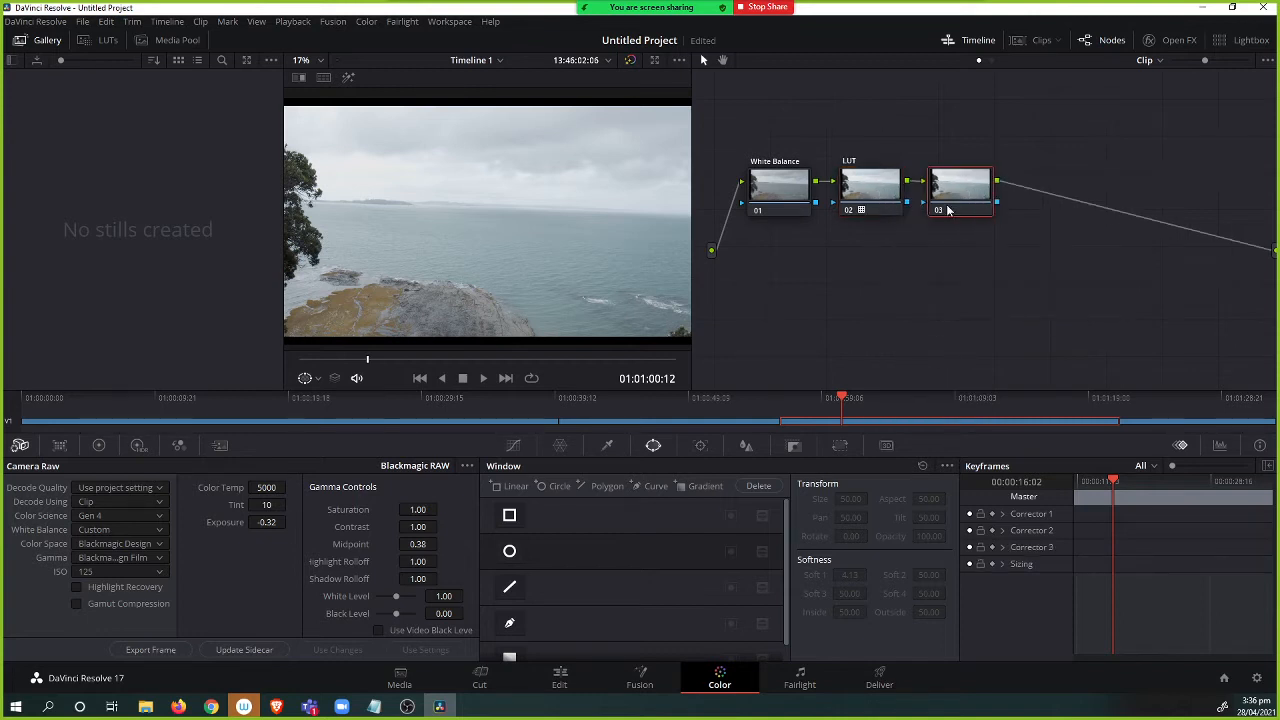
{"action": "left_click_drag", "start_coordinate": [955, 200], "coordinate": [961, 199]}
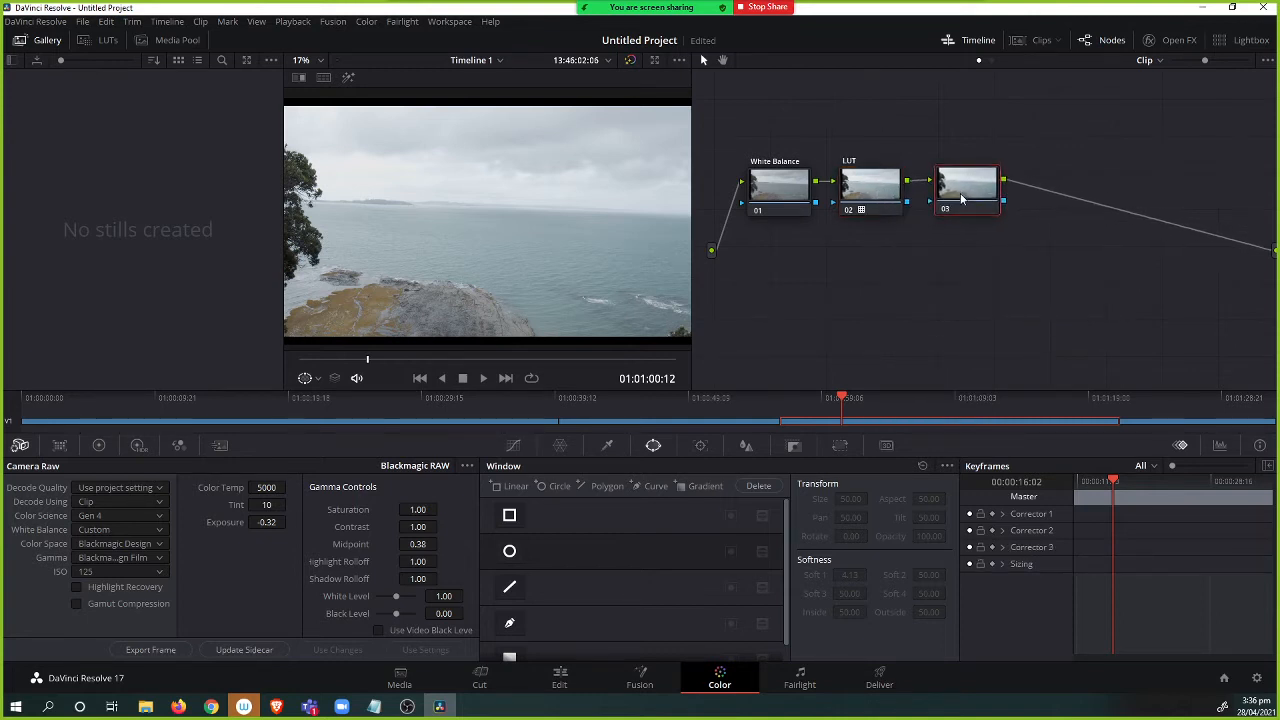
{"action": "left_click", "coordinate": [98, 445]}
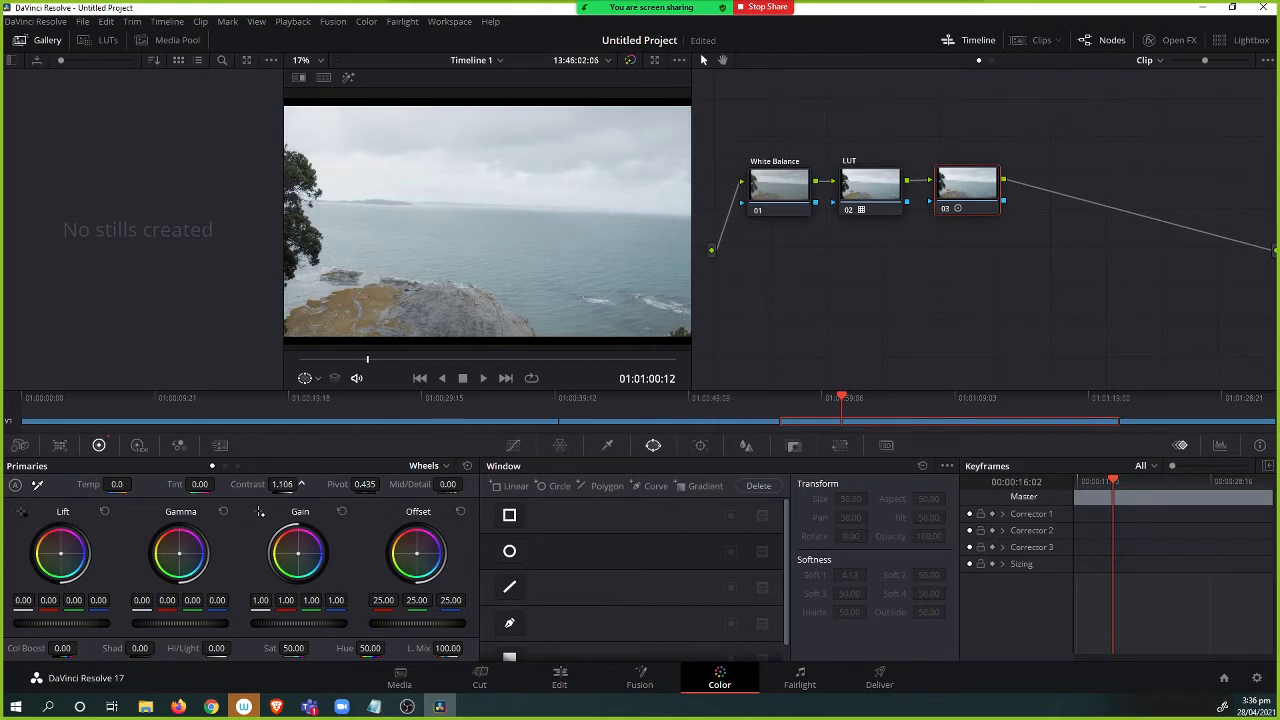
Set contrast to about 1.002 and lower the Gamma master wheel to -0.33, previewing the result full screen.
{"action": "left_click_drag", "start_coordinate": [300, 484], "coordinate": [341, 484]}
{"action": "left_click_drag", "start_coordinate": [186, 623], "coordinate": [136, 623]}
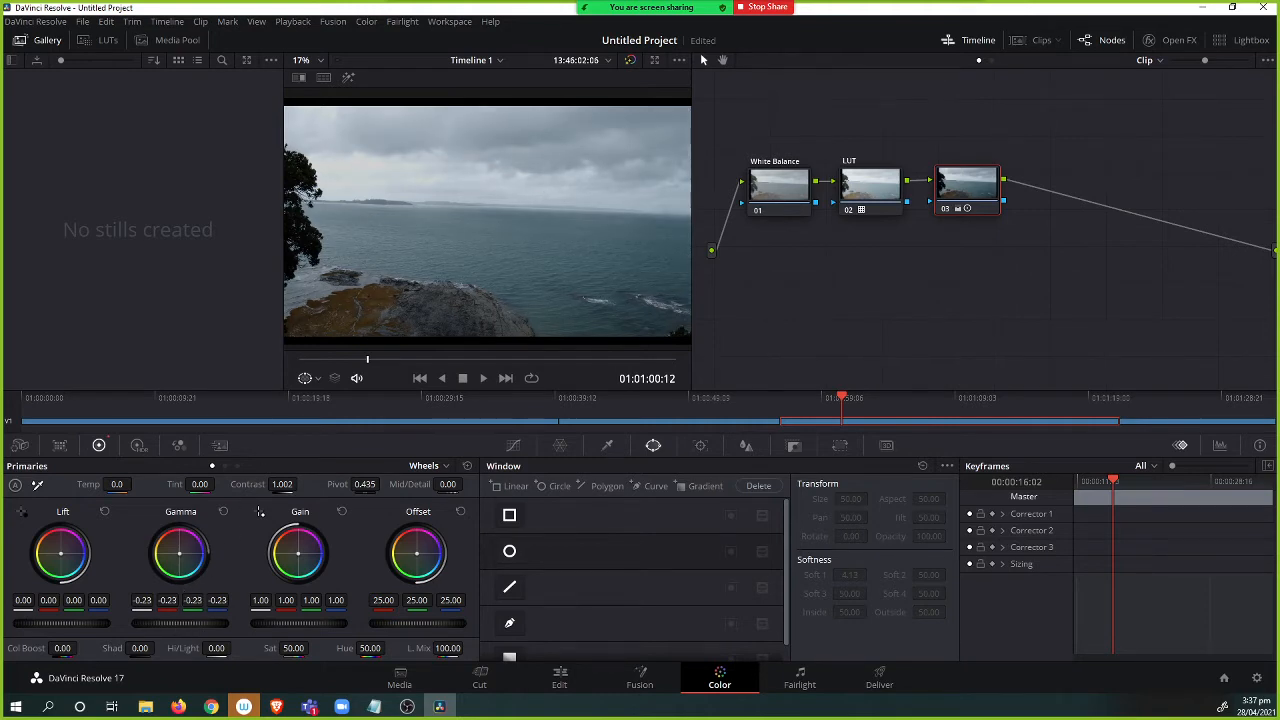
{"action": "left_click_drag", "start_coordinate": [178, 623], "coordinate": [169, 623]}
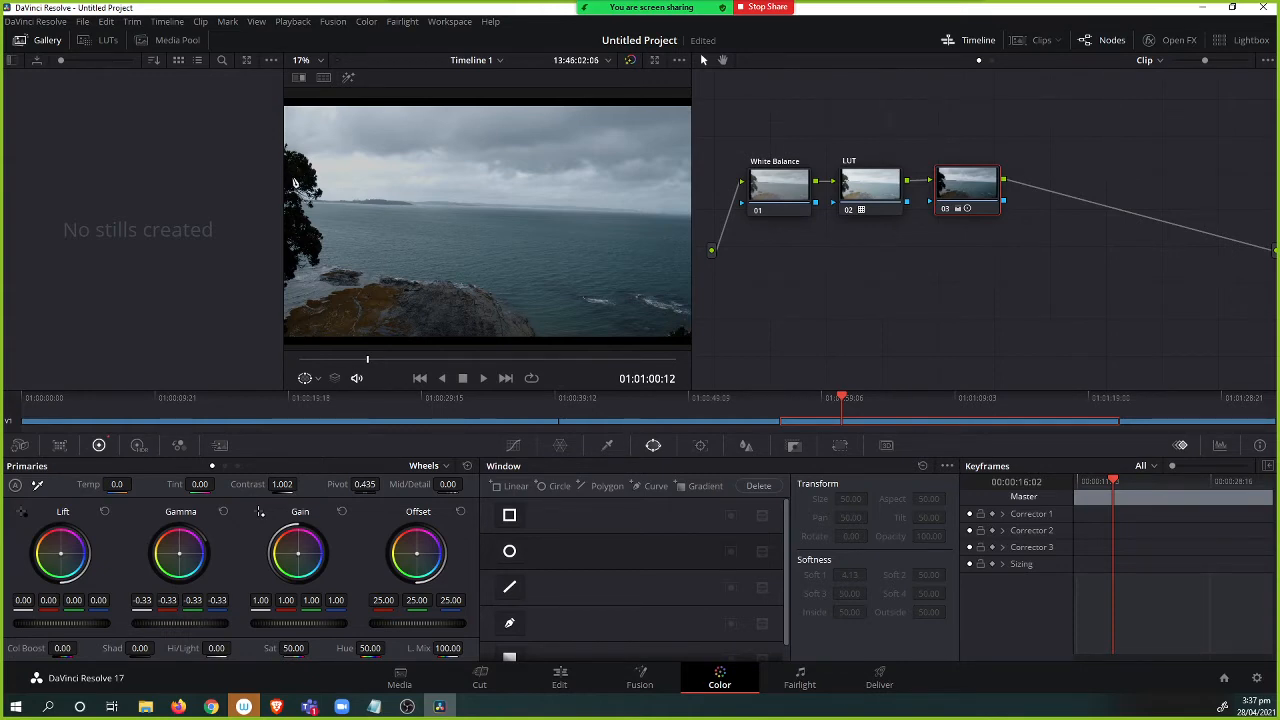
{"action": "key", "text": "ctrl+f"}
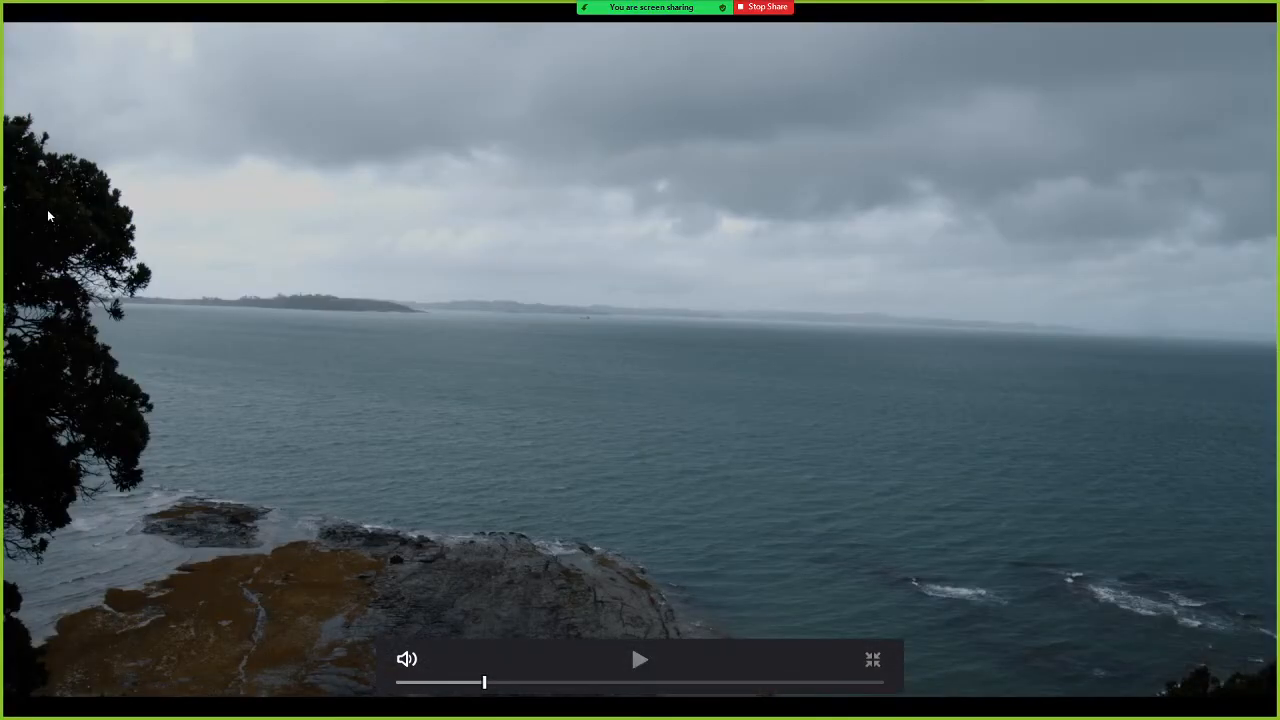
{"action": "key", "text": "Escape"}
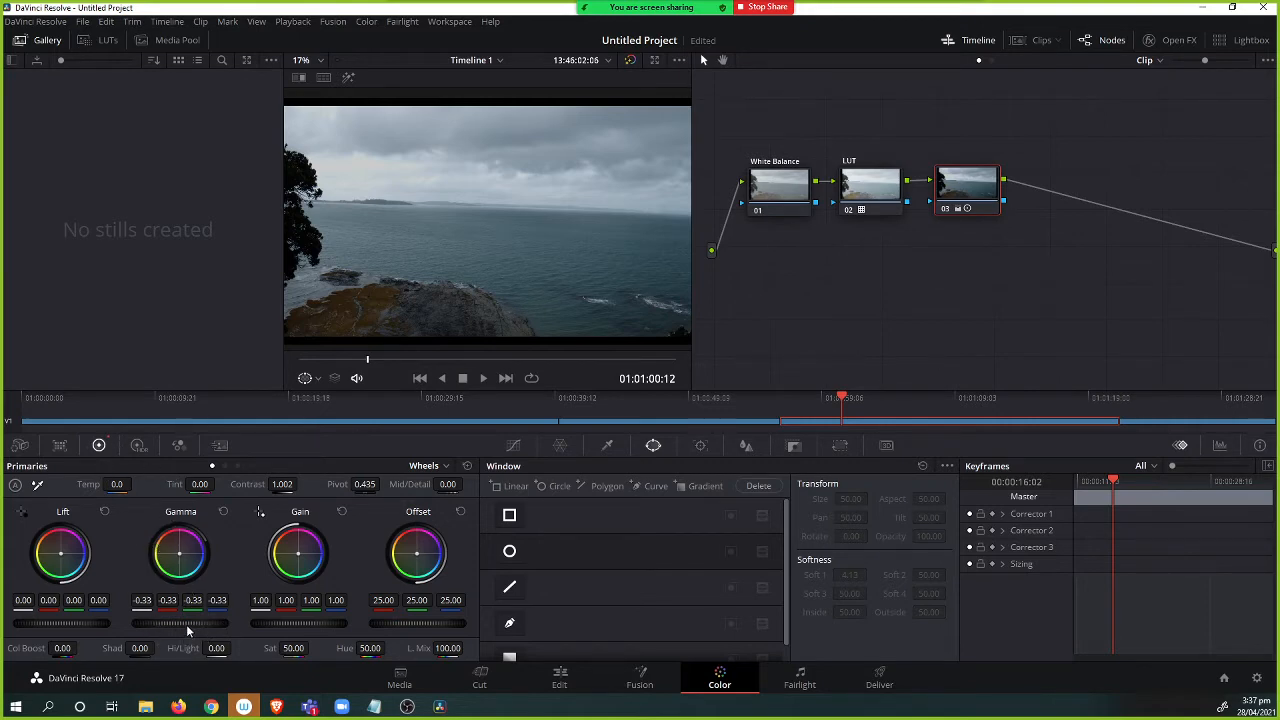
Reset the Gamma wheel on node 03.
{"action": "left_click_drag", "start_coordinate": [180, 622], "coordinate": [176, 622]}
{"action": "left_click", "coordinate": [223, 513]}
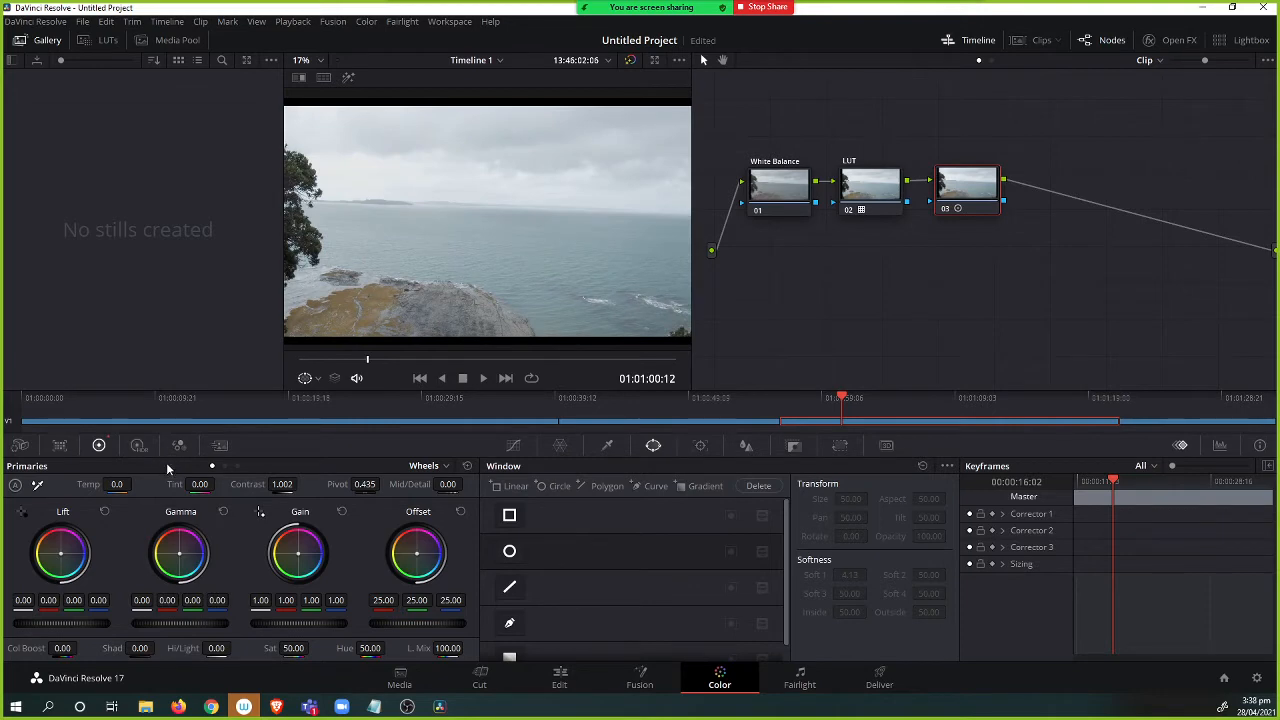
Open Curves and pull the luma curve's midpoint down to darken the midtones, previewing full screen.
{"action": "left_click", "coordinate": [513, 445]}
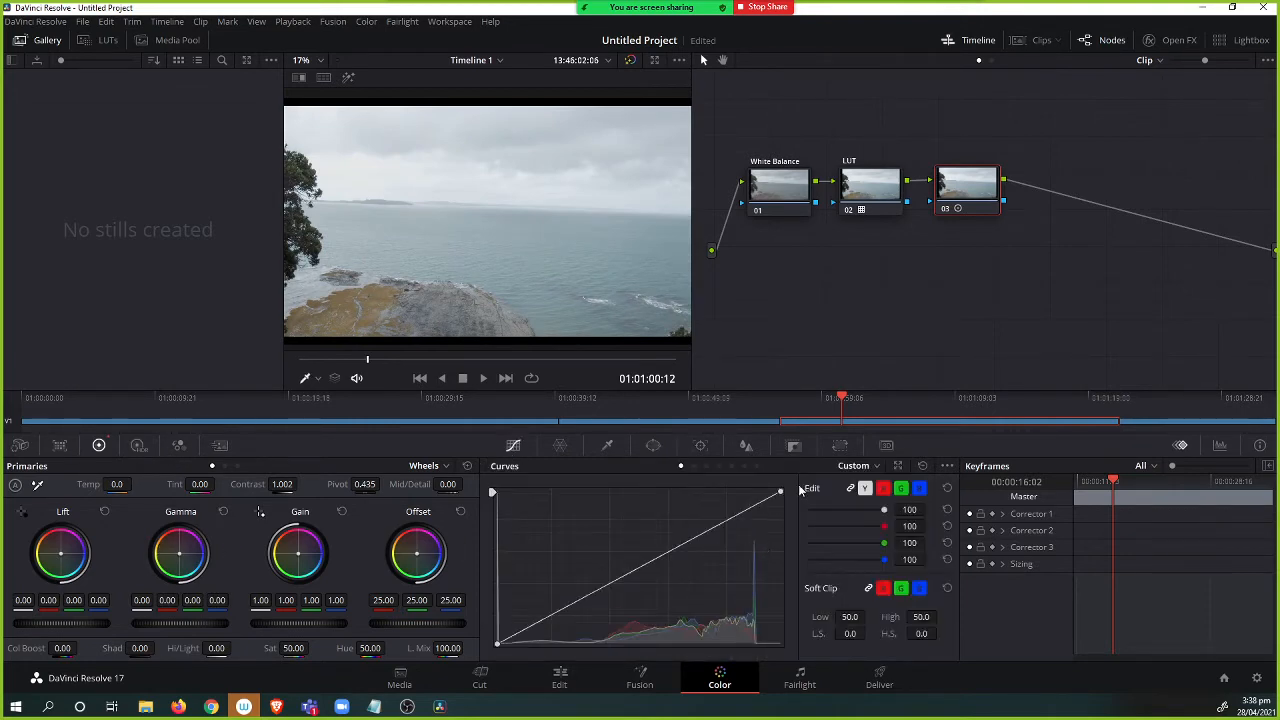
{"action": "left_click", "coordinate": [850, 466]}
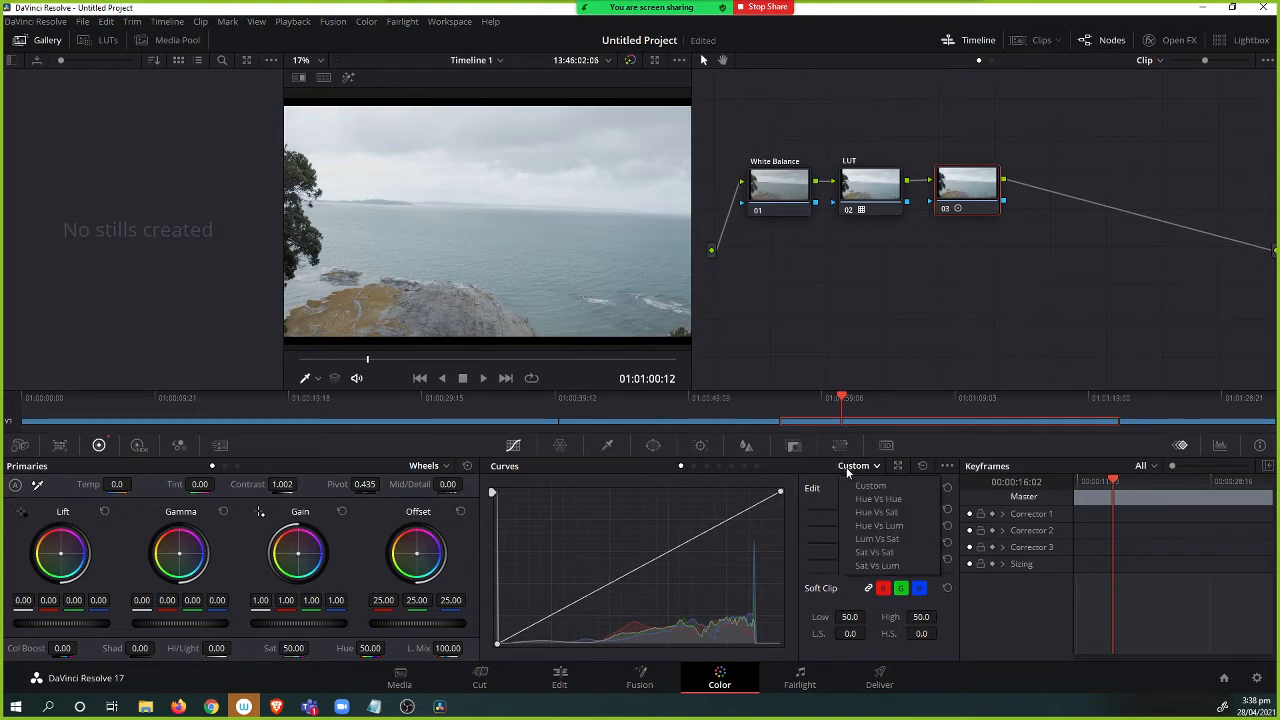
{"action": "left_click", "coordinate": [783, 496]}
{"action": "left_click_drag", "start_coordinate": [781, 492], "coordinate": [809, 478]}
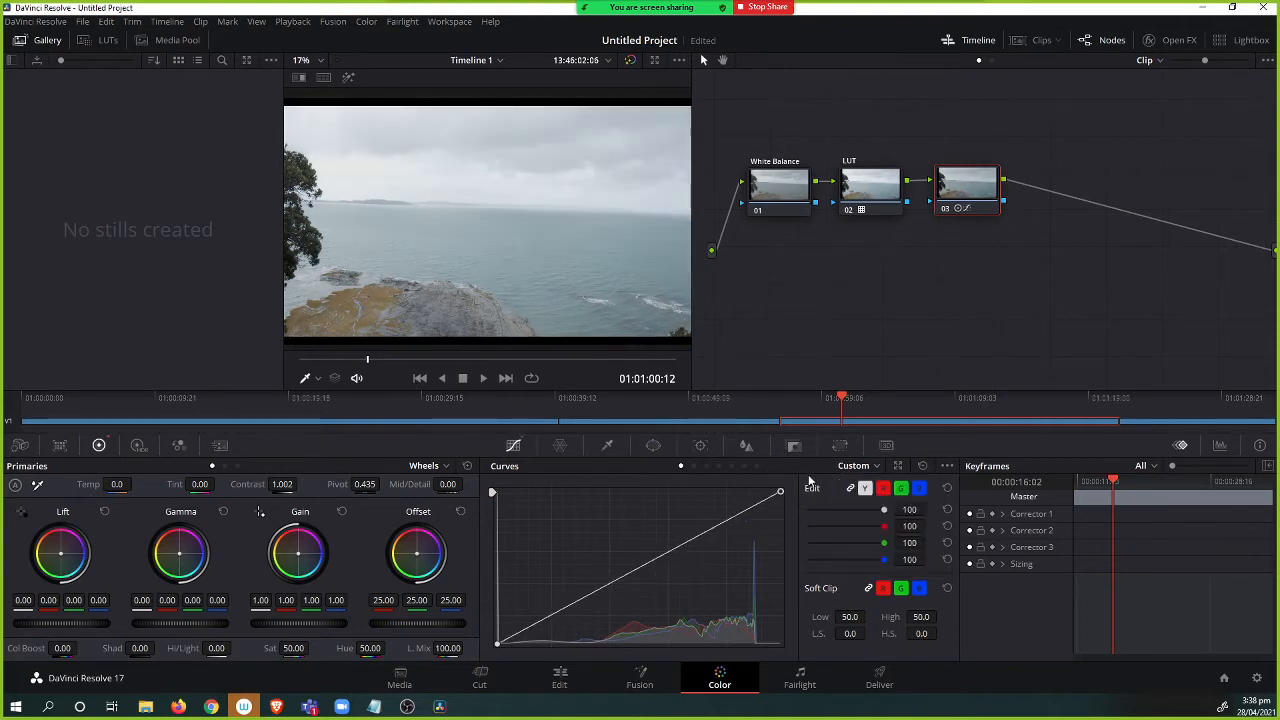
{"action": "left_click", "coordinate": [855, 466]}
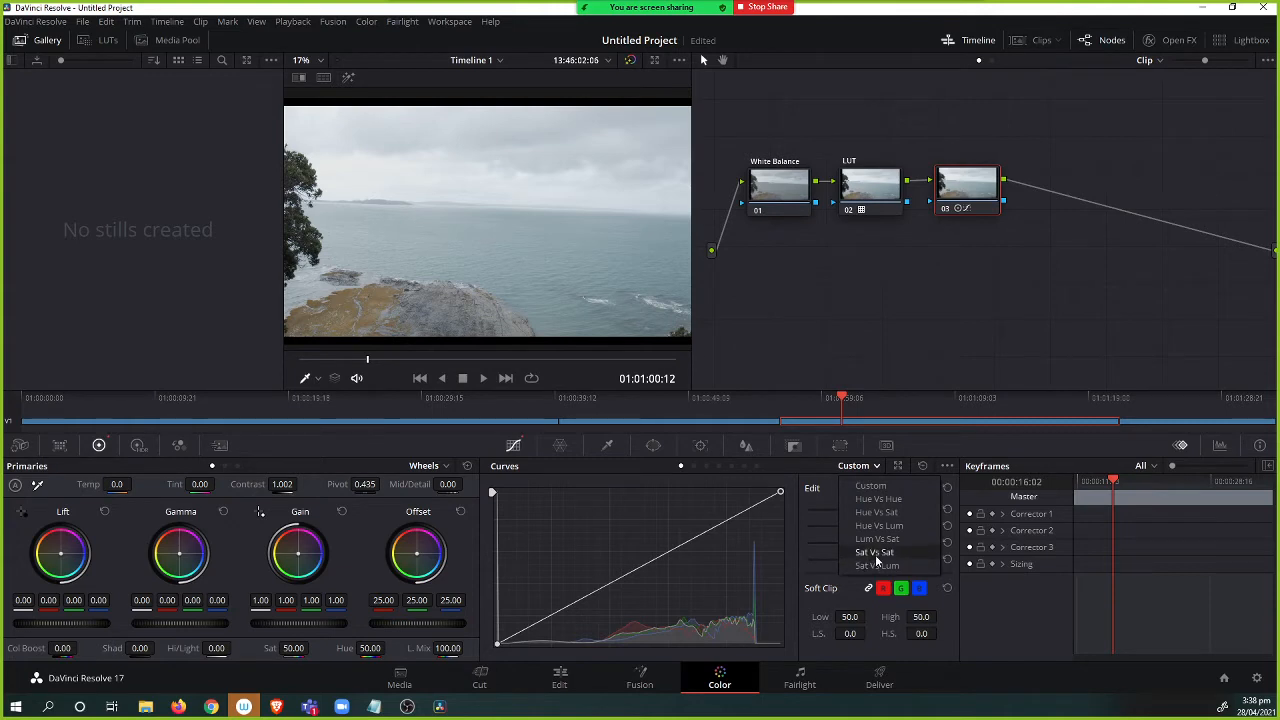
{"action": "left_click", "coordinate": [881, 488]}
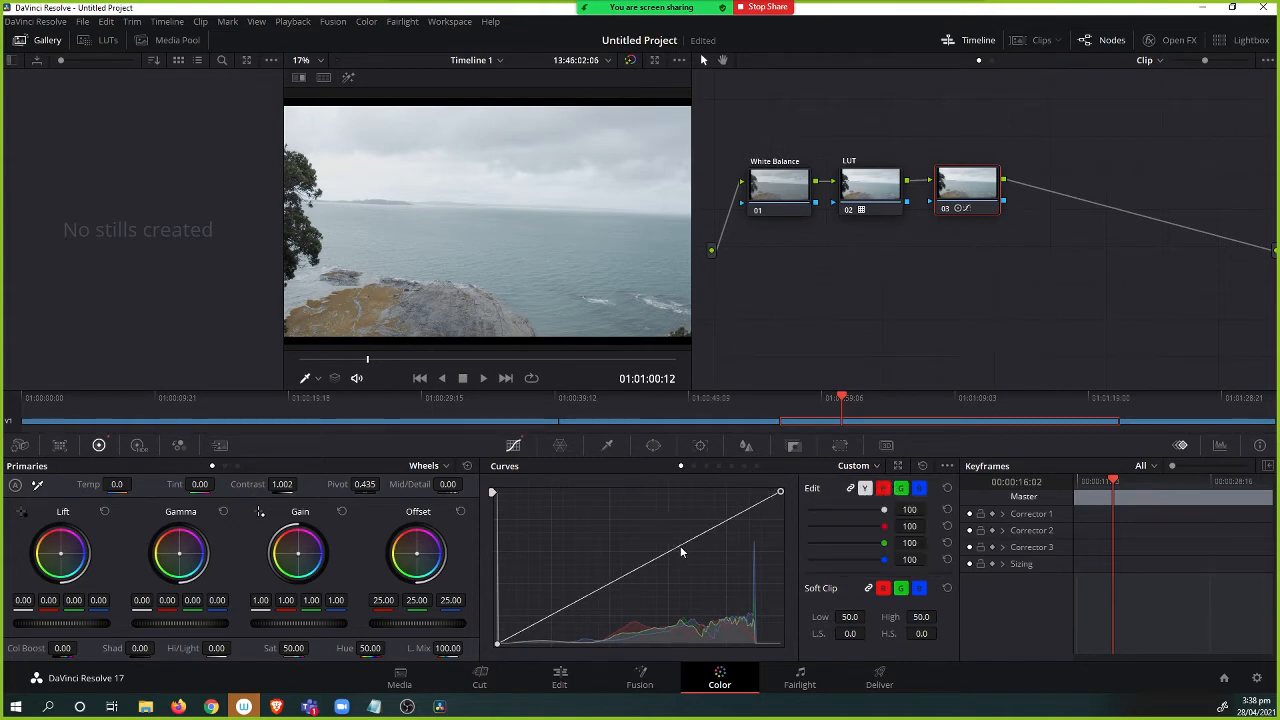
{"action": "mouse_move", "coordinate": [681, 551]}
{"action": "left_mouse_down"}
{"action": "mouse_move", "coordinate": [674, 540]}
{"action": "mouse_move", "coordinate": [624, 566]}
{"action": "mouse_move", "coordinate": [603, 525]}
{"action": "mouse_move", "coordinate": [685, 568]}
{"action": "mouse_move", "coordinate": [664, 567]}
{"action": "left_mouse_up"}
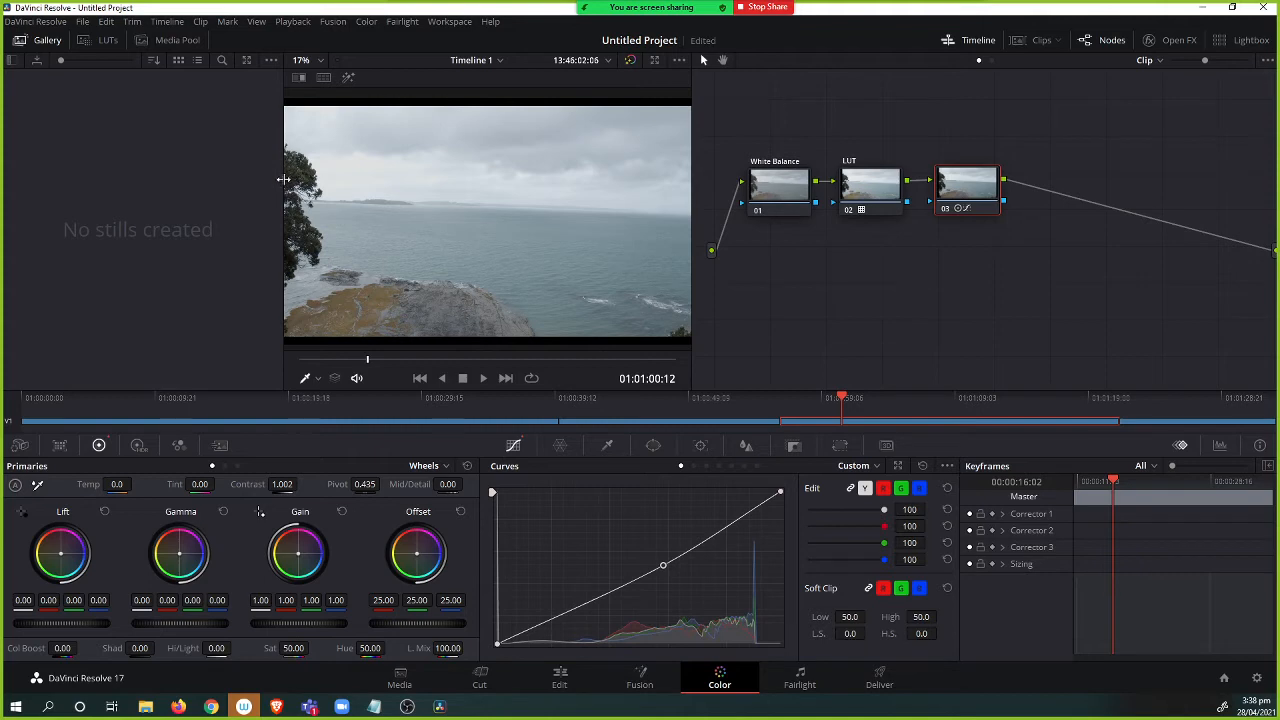
{"action": "left_click_drag", "start_coordinate": [664, 566], "coordinate": [680, 597]}
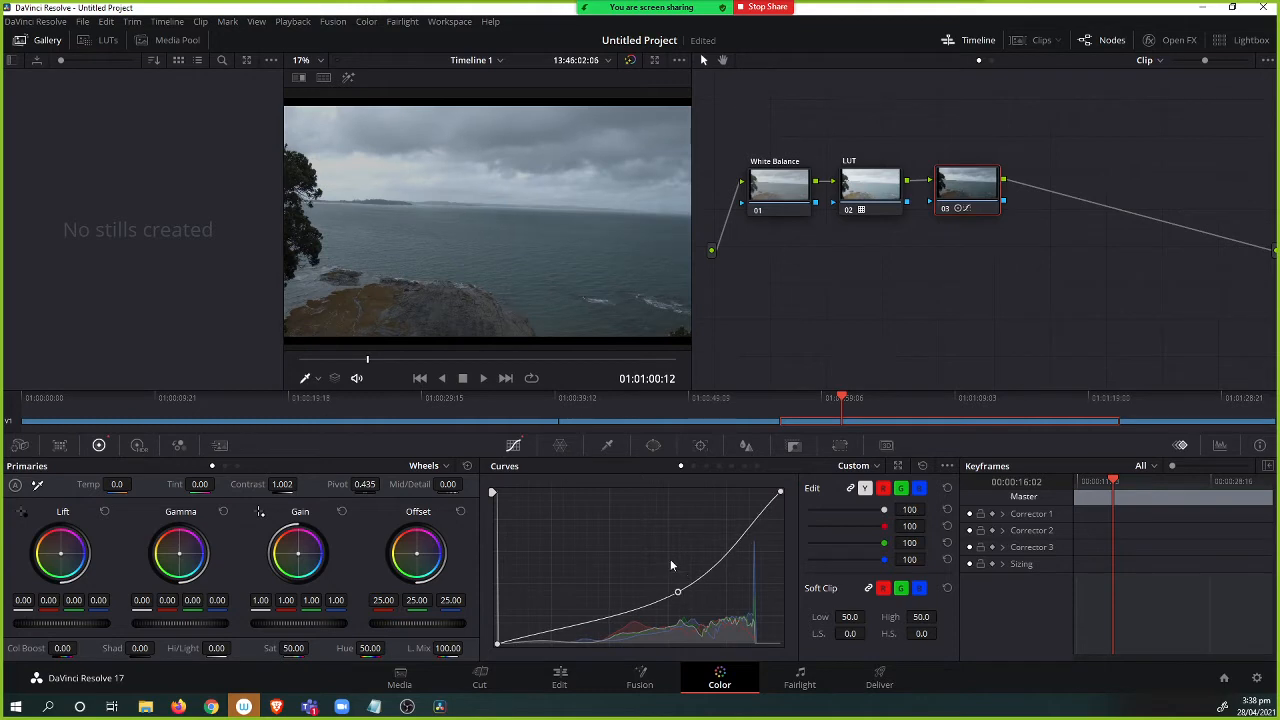
{"action": "left_click", "coordinate": [497, 645]}
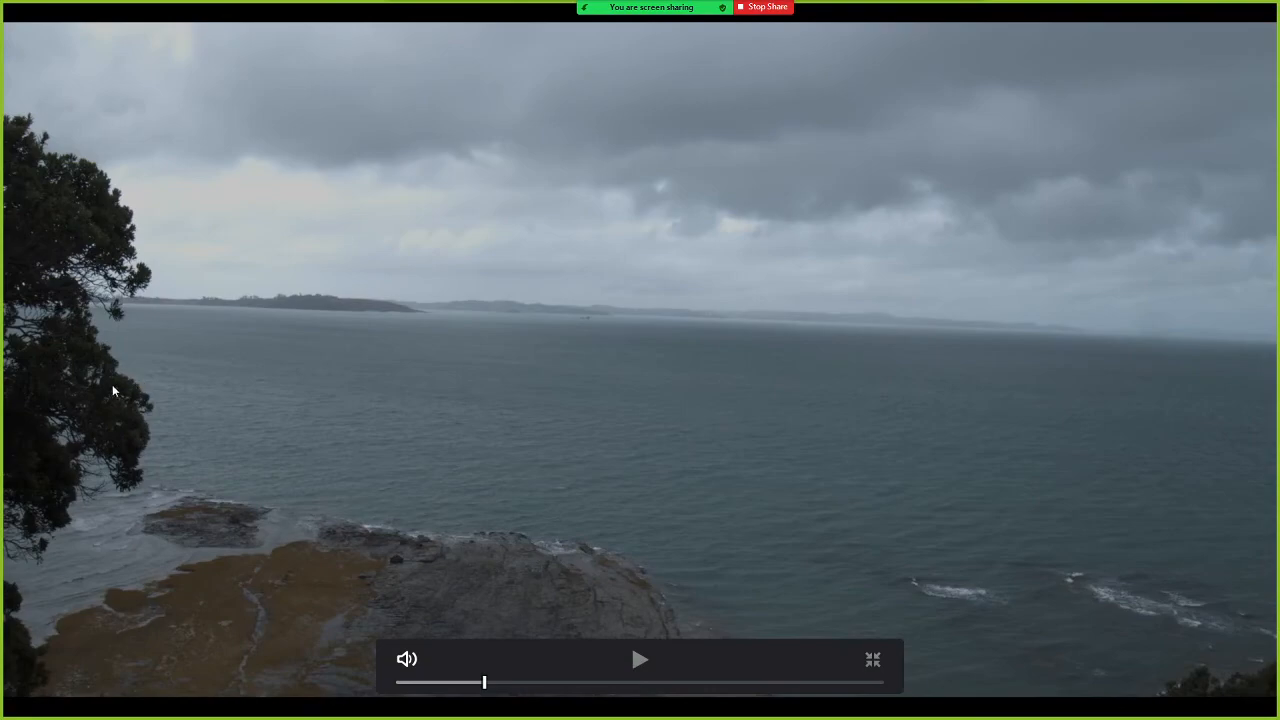
{"action": "key", "text": "Escape"}
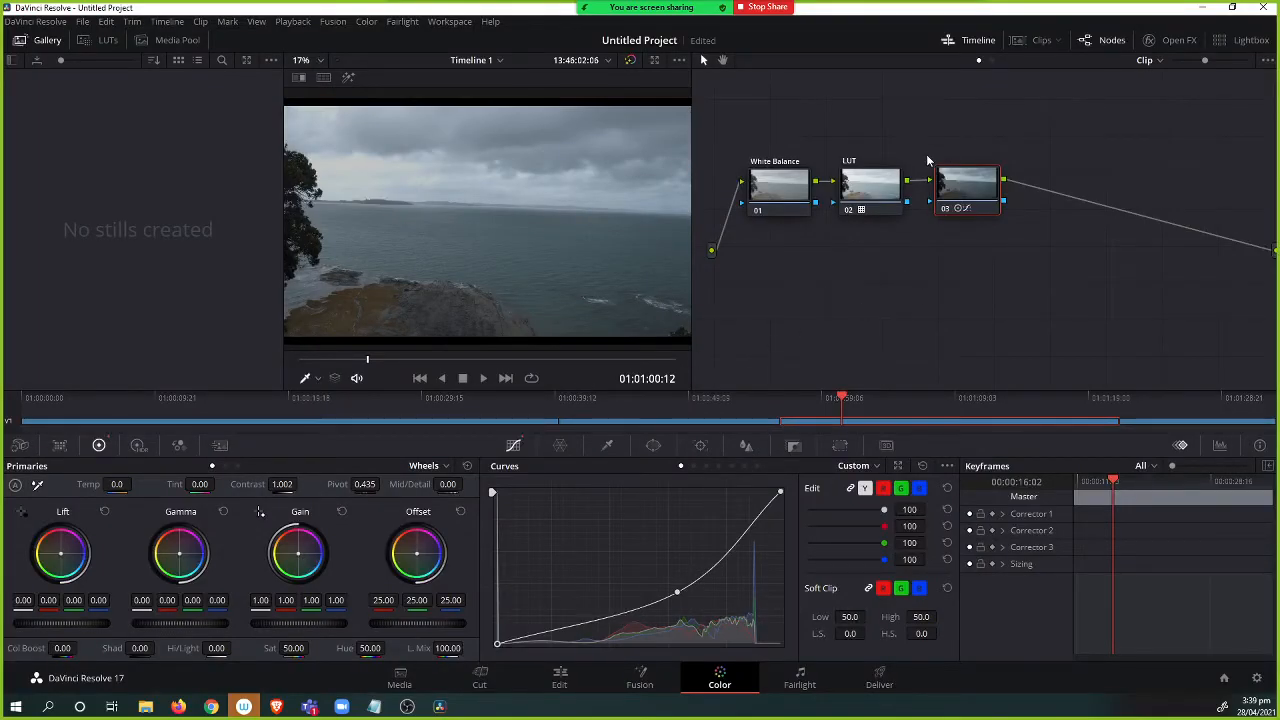
Nudge the Gamma master to -0.01 and label node 03 as Gamma.
{"action": "left_click_drag", "start_coordinate": [976, 181], "coordinate": [973, 182]}
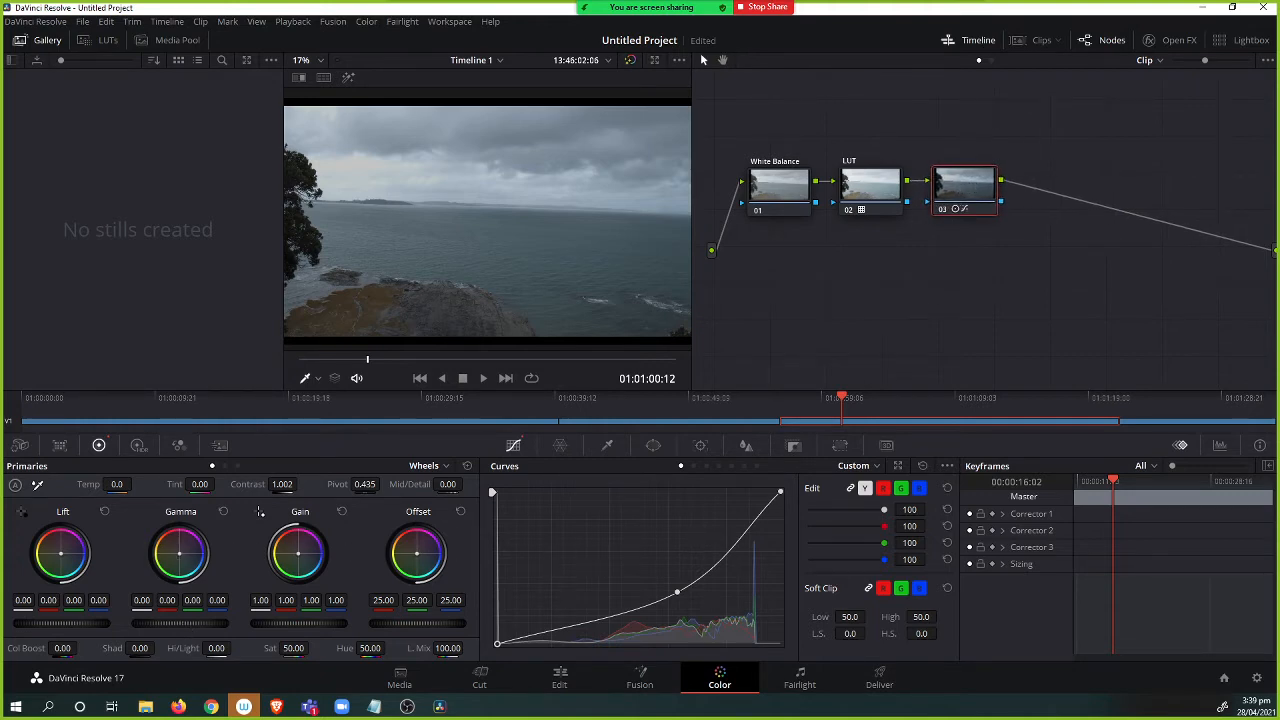
{"action": "left_click_drag", "start_coordinate": [180, 622], "coordinate": [177, 622]}
{"action": "right_click", "coordinate": [955, 180]}
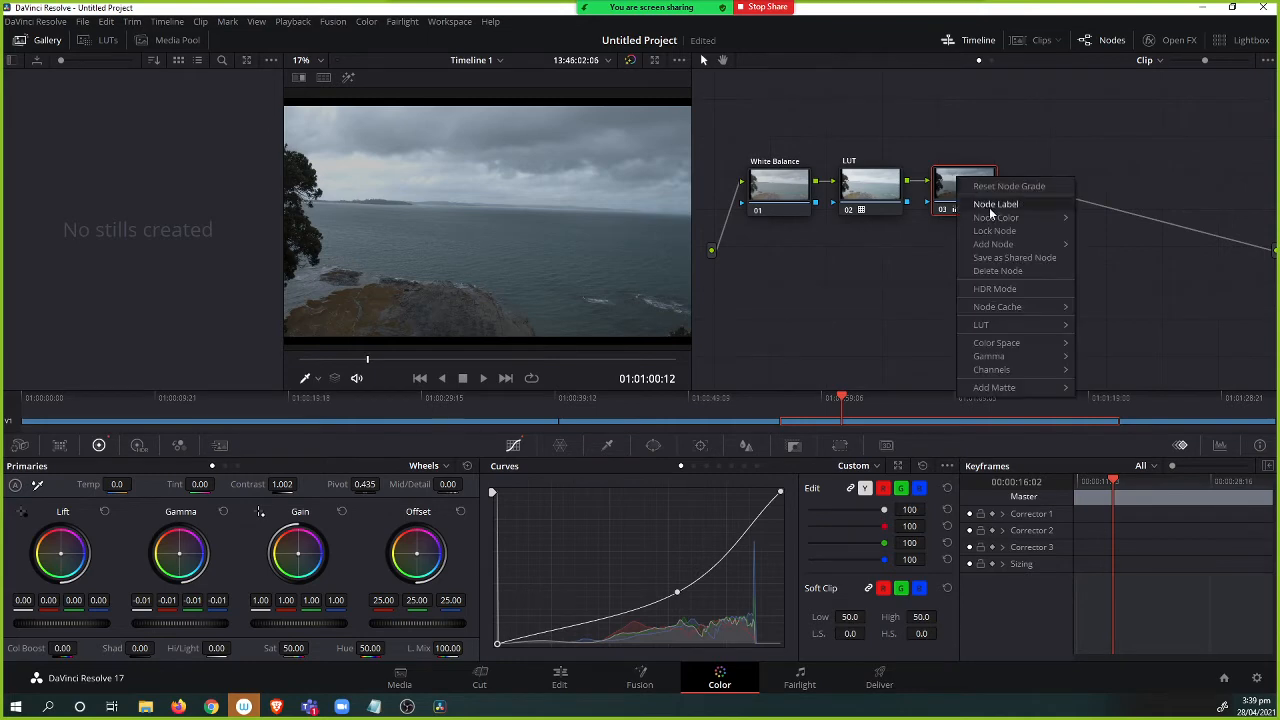
{"action": "left_click", "coordinate": [1010, 207]}
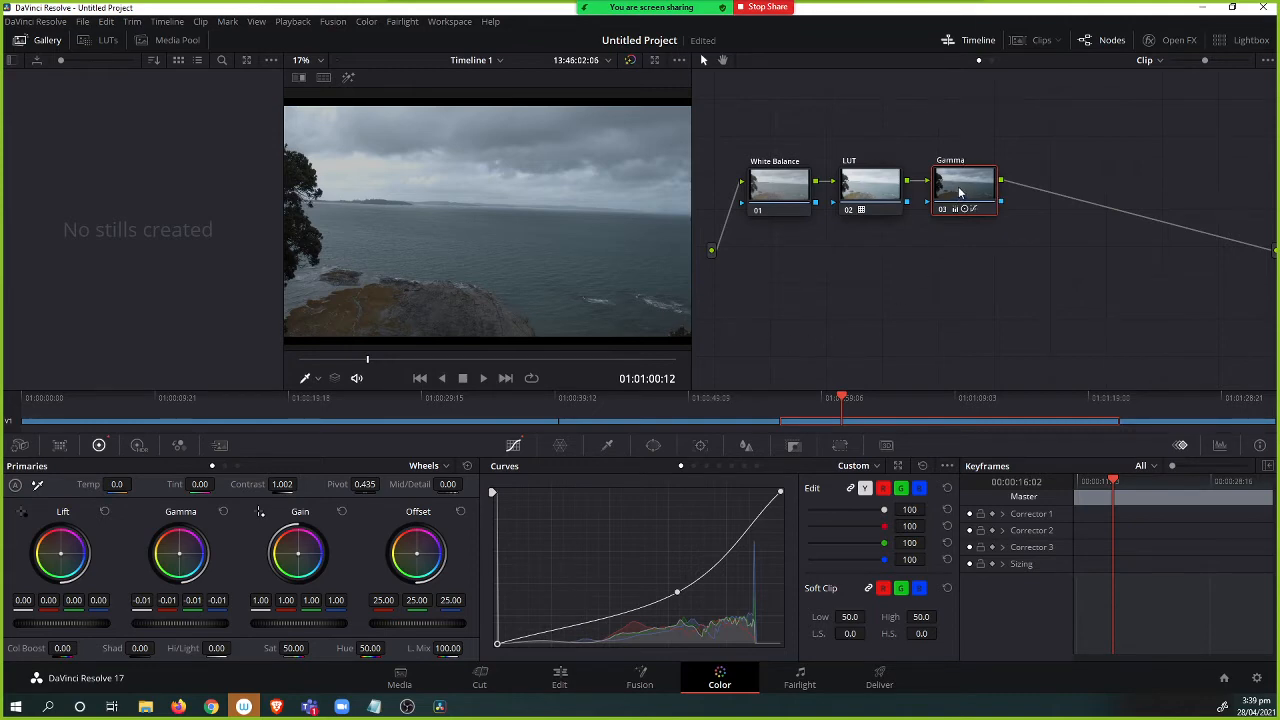
Add a serial node 04 after the Gamma node.
{"action": "key", "text": "alt+s"}
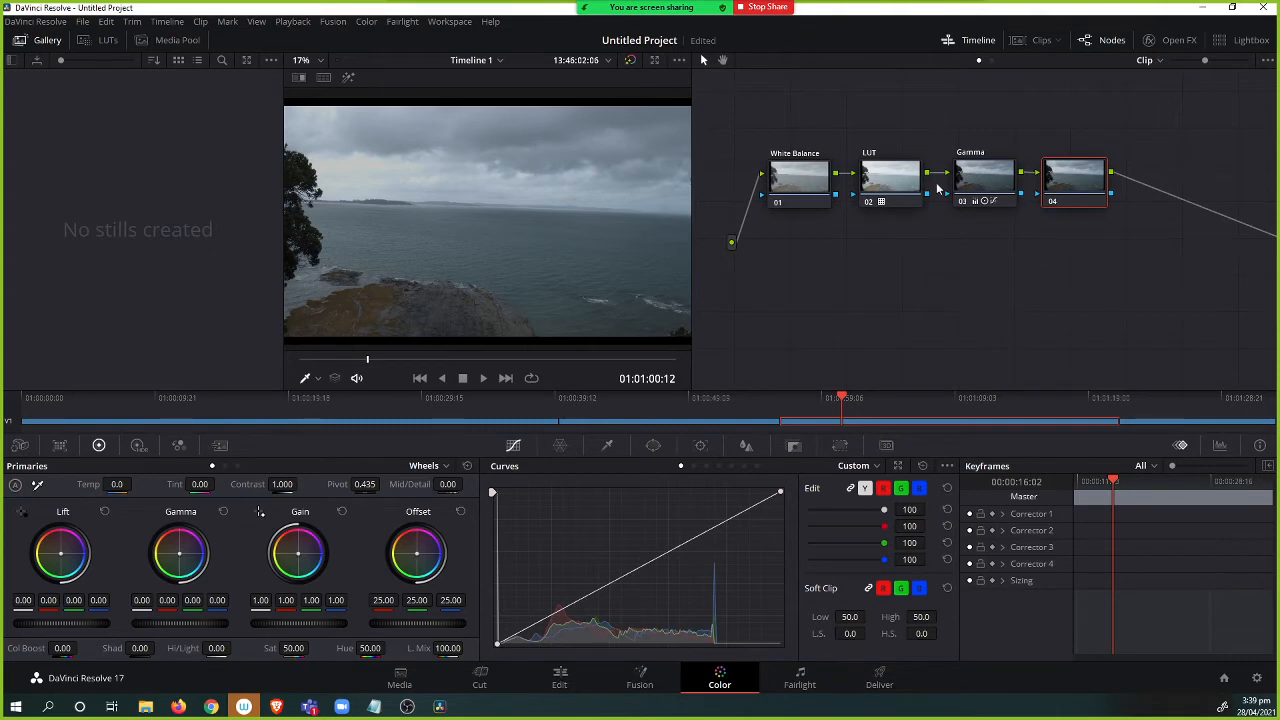
{"action": "left_click_drag", "start_coordinate": [1011, 244], "coordinate": [990, 258]}
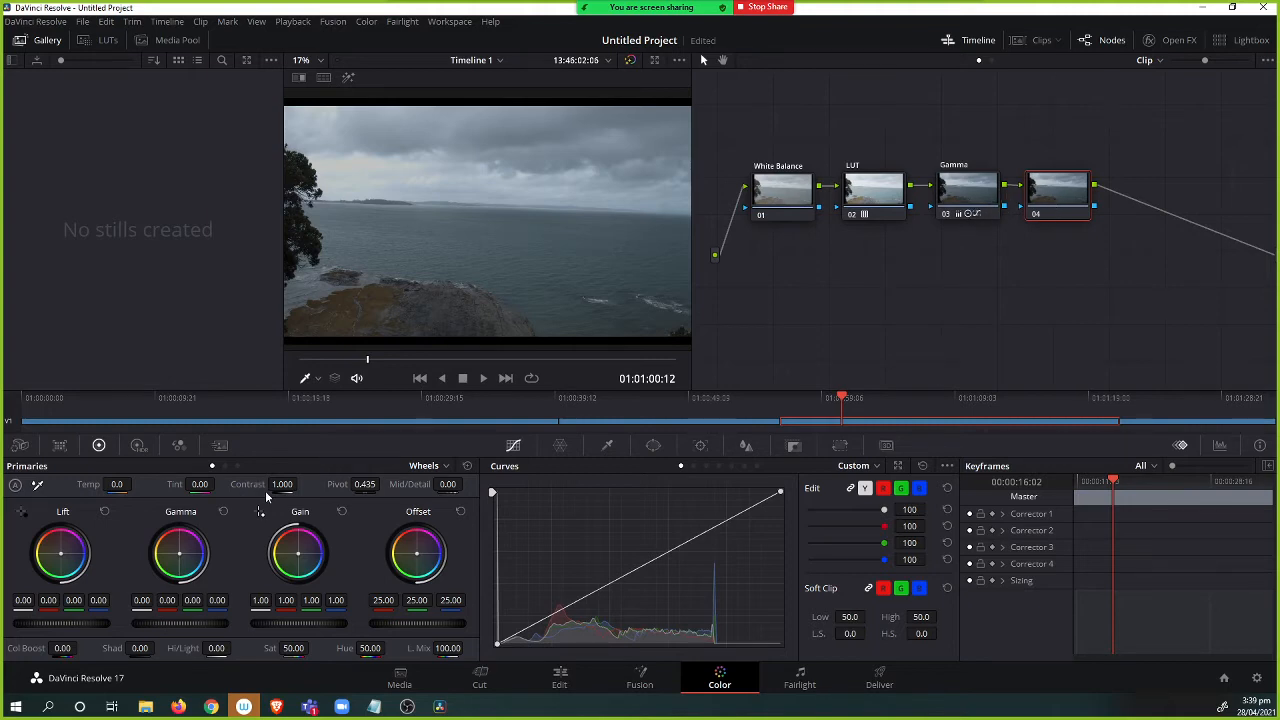
Raise the Contrast on node 04 to 1.248 and label the node Contrast.
{"action": "left_click_drag", "start_coordinate": [284, 484], "coordinate": [296, 484]}
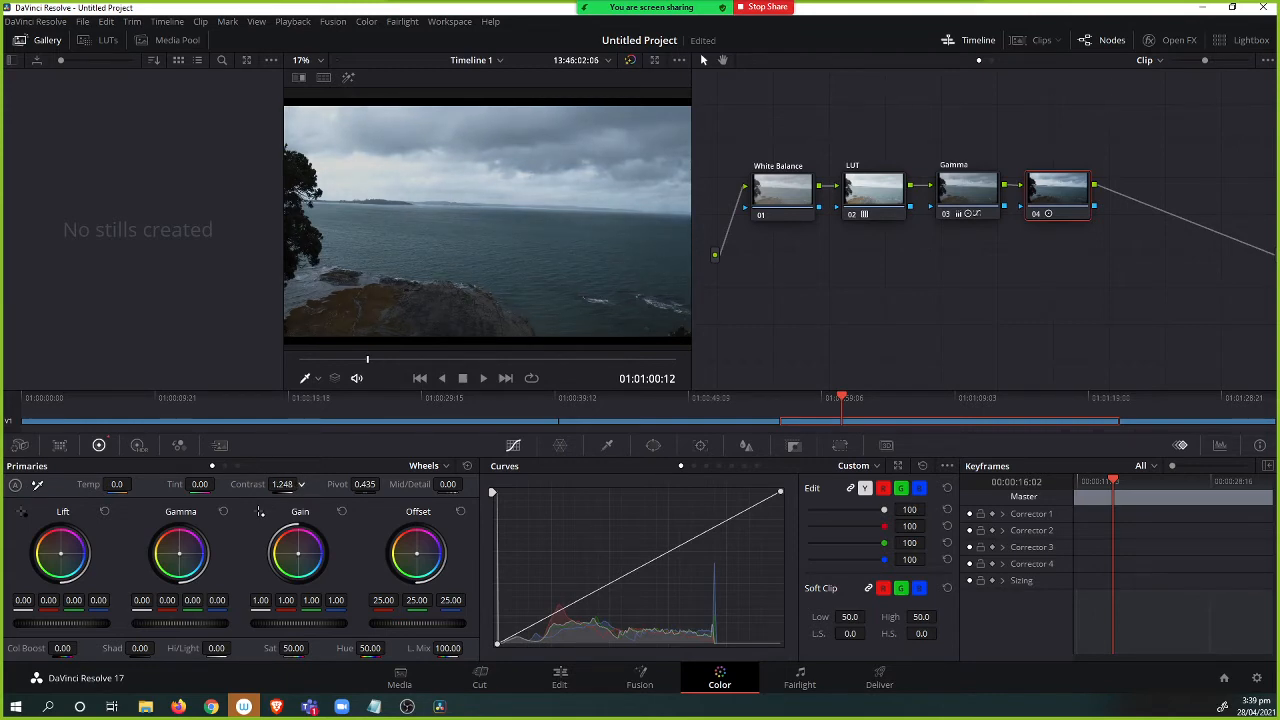
{"action": "left_click_drag", "start_coordinate": [301, 484], "coordinate": [302, 484]}
{"action": "right_click", "coordinate": [1049, 181]}
{"action": "left_click", "coordinate": [1092, 210]}
{"action": "type", "text": "Contrast"}
{"action": "key", "text": "Return"}
Add a serial node 05 after the Contrast node and label it Saturation.
{"action": "key", "text": "alt+s"}
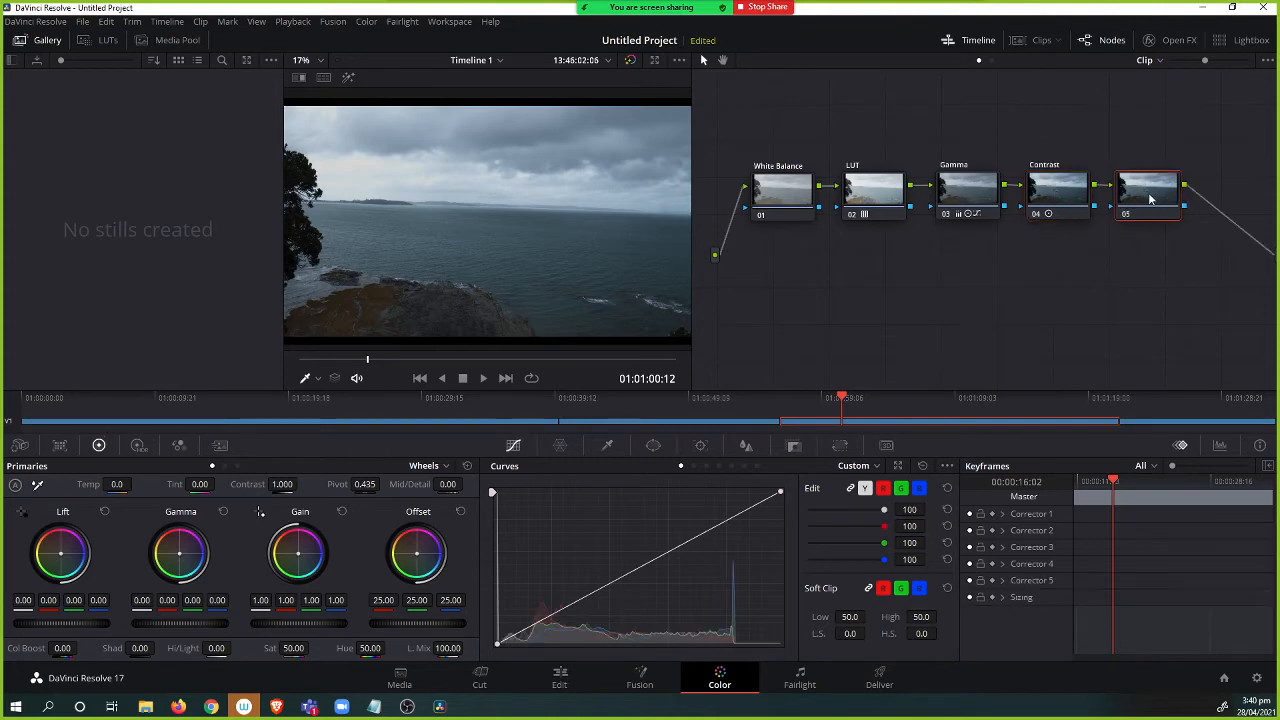
{"action": "right_click", "coordinate": [1140, 177]}
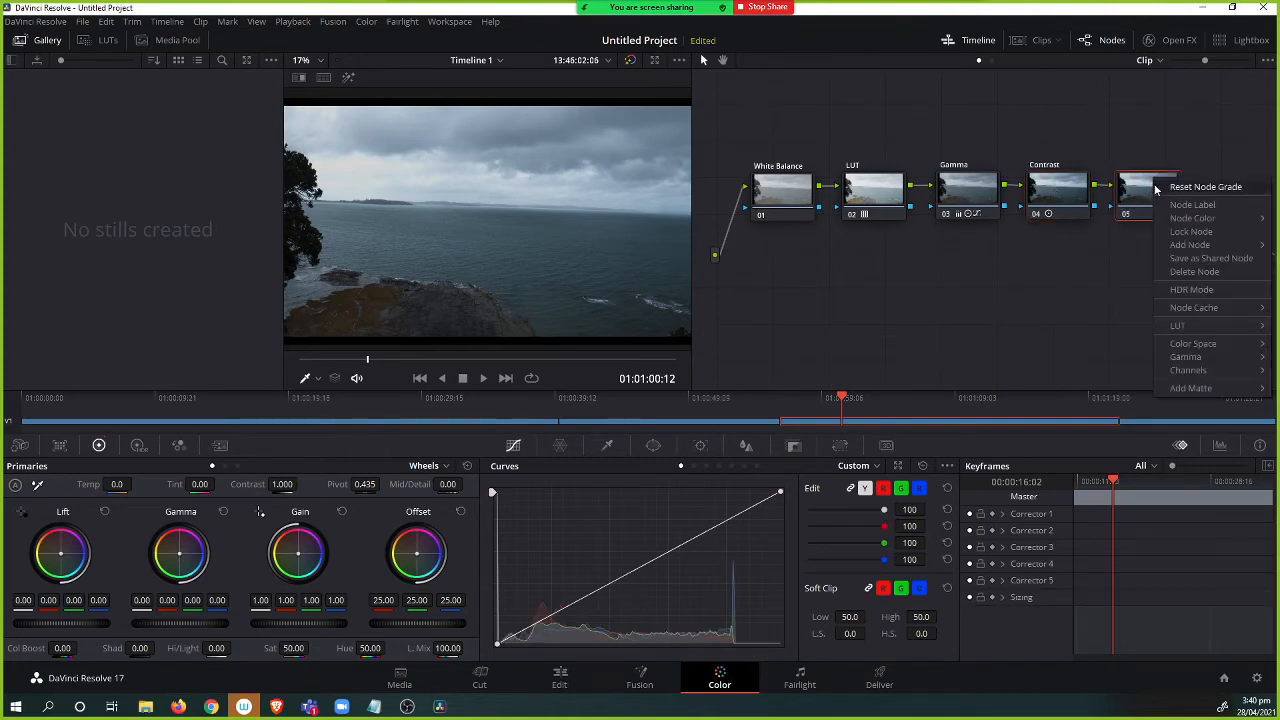
{"action": "left_click", "coordinate": [1185, 211]}
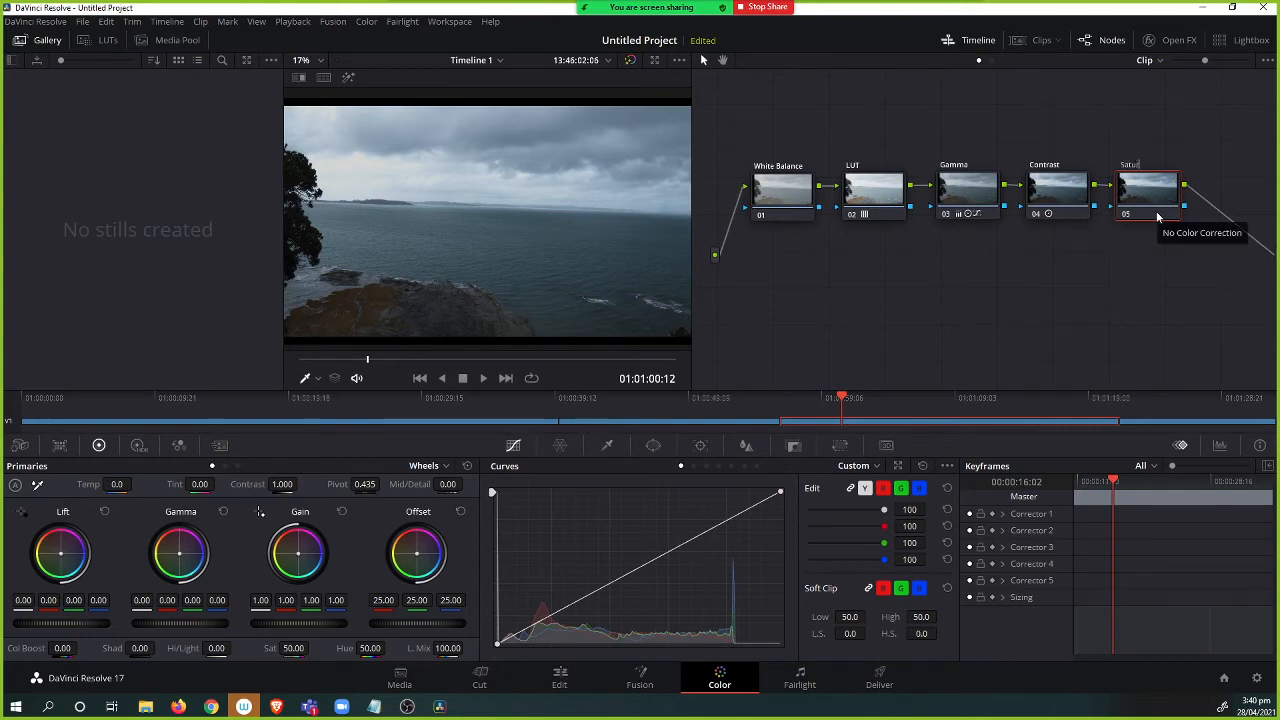
{"action": "key", "text": "Return"}
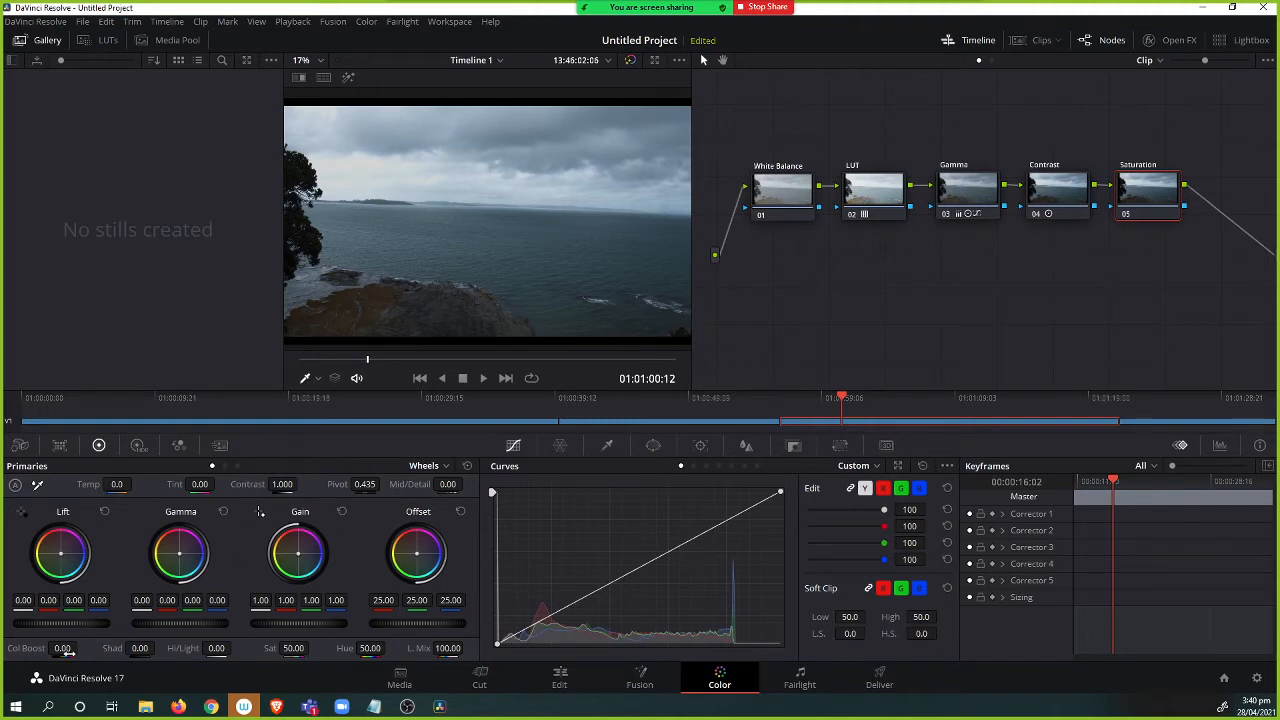
Set the Saturation node's Sat to 90 with Color Boost at 0, then preview the clip full screen.
{"action": "left_click", "coordinate": [135, 446]}
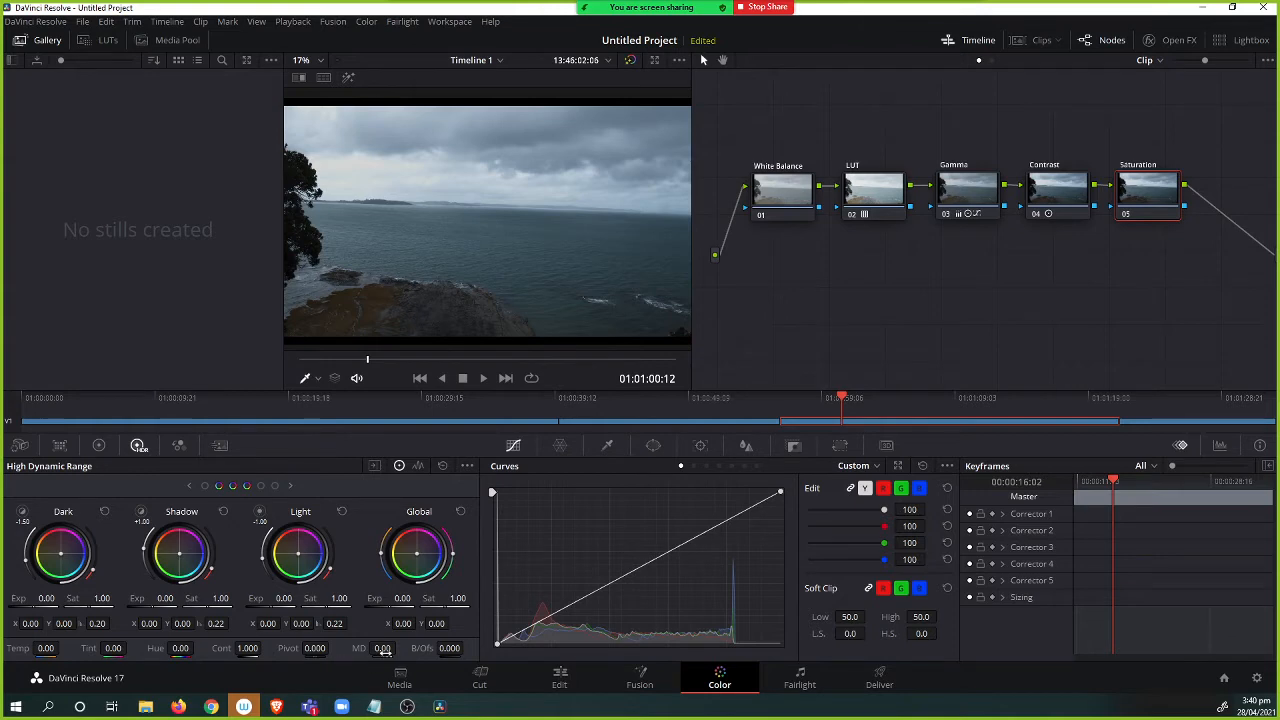
{"action": "left_click", "coordinate": [100, 446]}
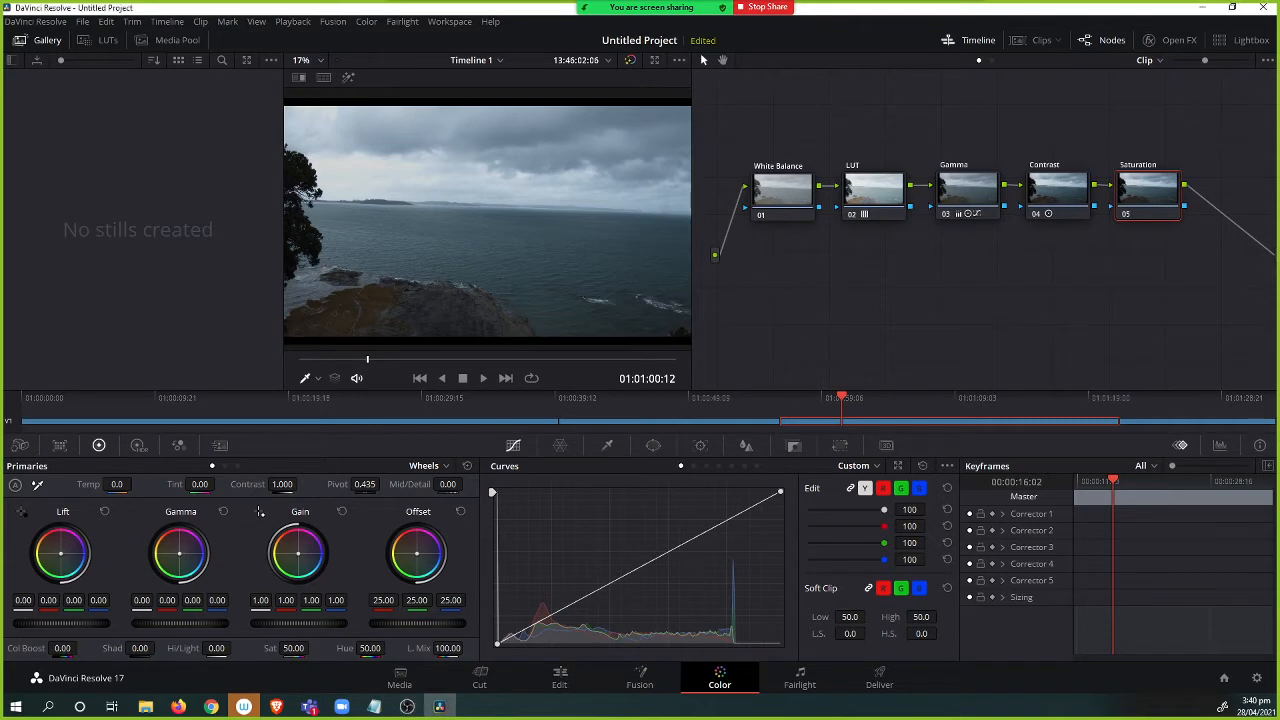
{"action": "mouse_move", "coordinate": [62, 648]}
{"action": "left_mouse_down"}
{"action": "mouse_move", "coordinate": [81, 648]}
{"action": "mouse_move", "coordinate": [50, 648]}
{"action": "left_mouse_up"}
{"action": "double_click", "coordinate": [62, 648]}
{"action": "type", "text": "0"}
{"action": "key", "text": "Return"}
{"action": "left_click", "coordinate": [290, 650]}
{"action": "left_click_drag", "start_coordinate": [292, 648], "coordinate": [487, 662]}
{"action": "key", "text": "ctrl+z"}
{"action": "key", "text": "ctrl+z"}
{"action": "key", "text": "ctrl+f"}
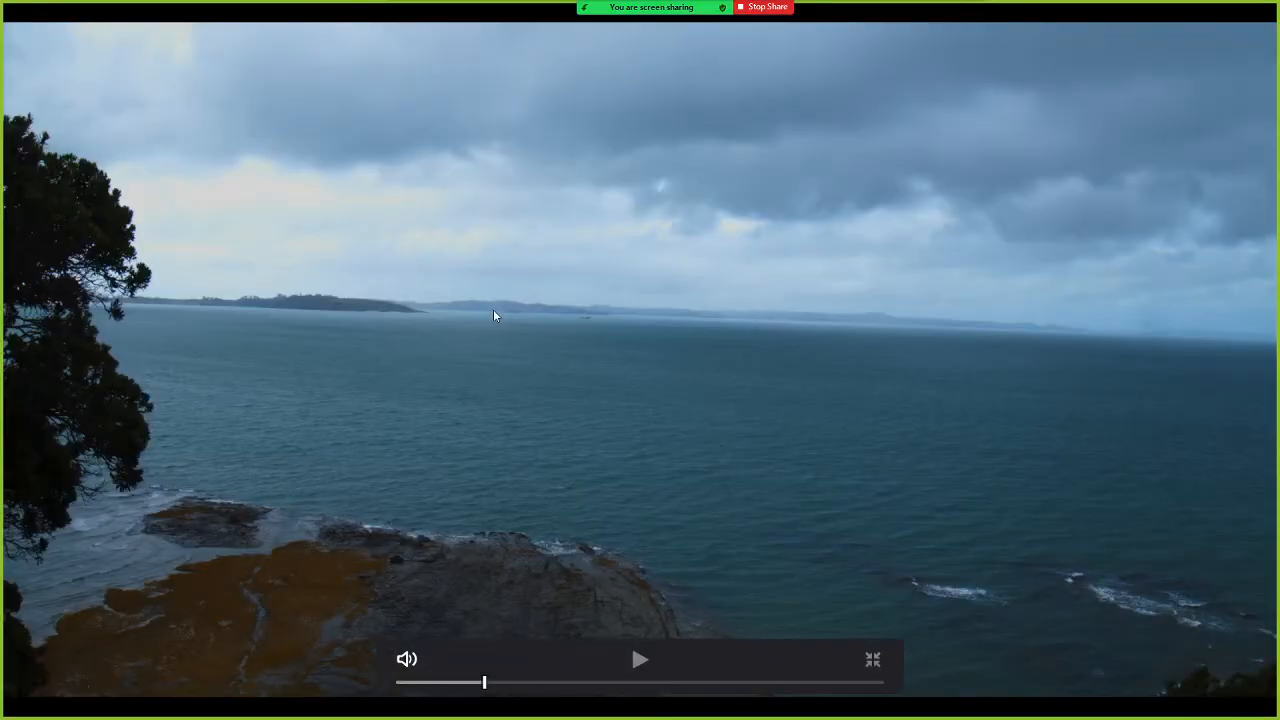
{"action": "key", "text": "Escape"}
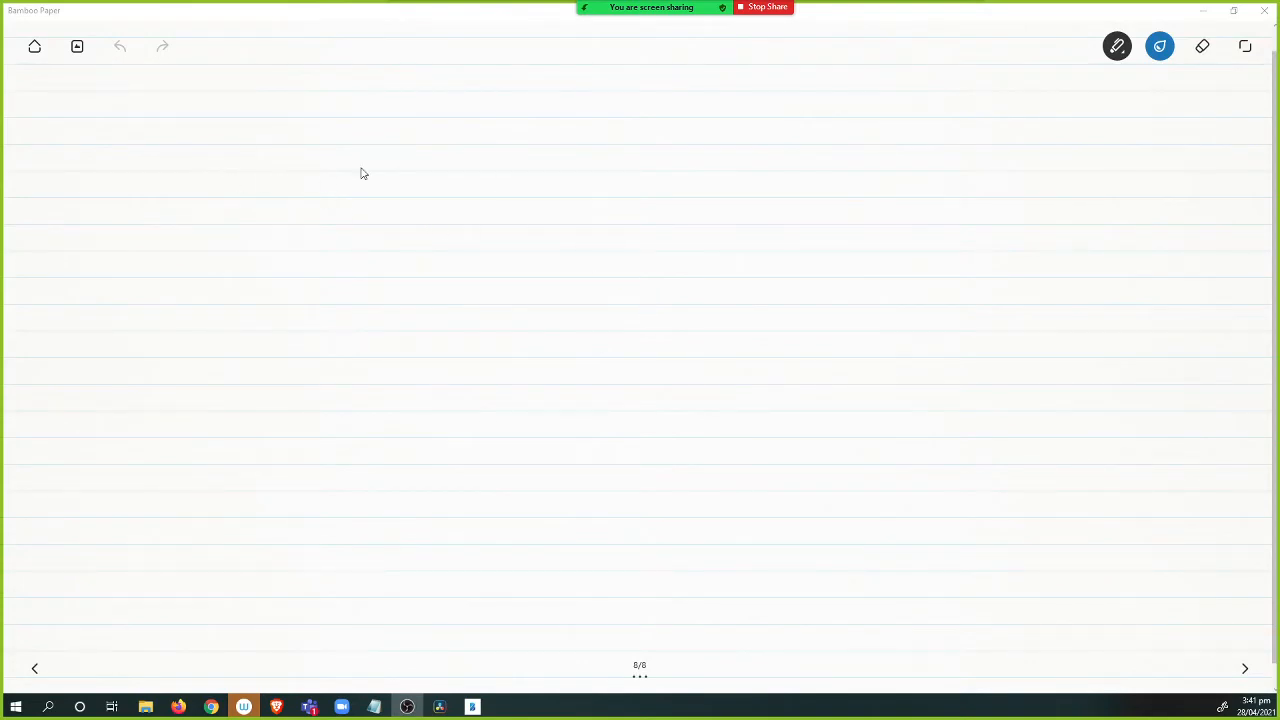
Switch to the notes app and handwrite the heading "Colour Correction".
{"action": "mouse_move", "coordinate": [241, 174]}
{"action": "left_mouse_down"}
{"action": "mouse_move", "coordinate": [242, 205]}
{"action": "mouse_move", "coordinate": [258, 190]}
{"action": "mouse_move", "coordinate": [262, 205]}
{"action": "left_mouse_up"}
{"action": "mouse_move", "coordinate": [270, 190]}
{"action": "left_mouse_down"}
{"action": "mouse_move", "coordinate": [312, 182]}
{"action": "mouse_move", "coordinate": [380, 197]}
{"action": "left_mouse_up"}
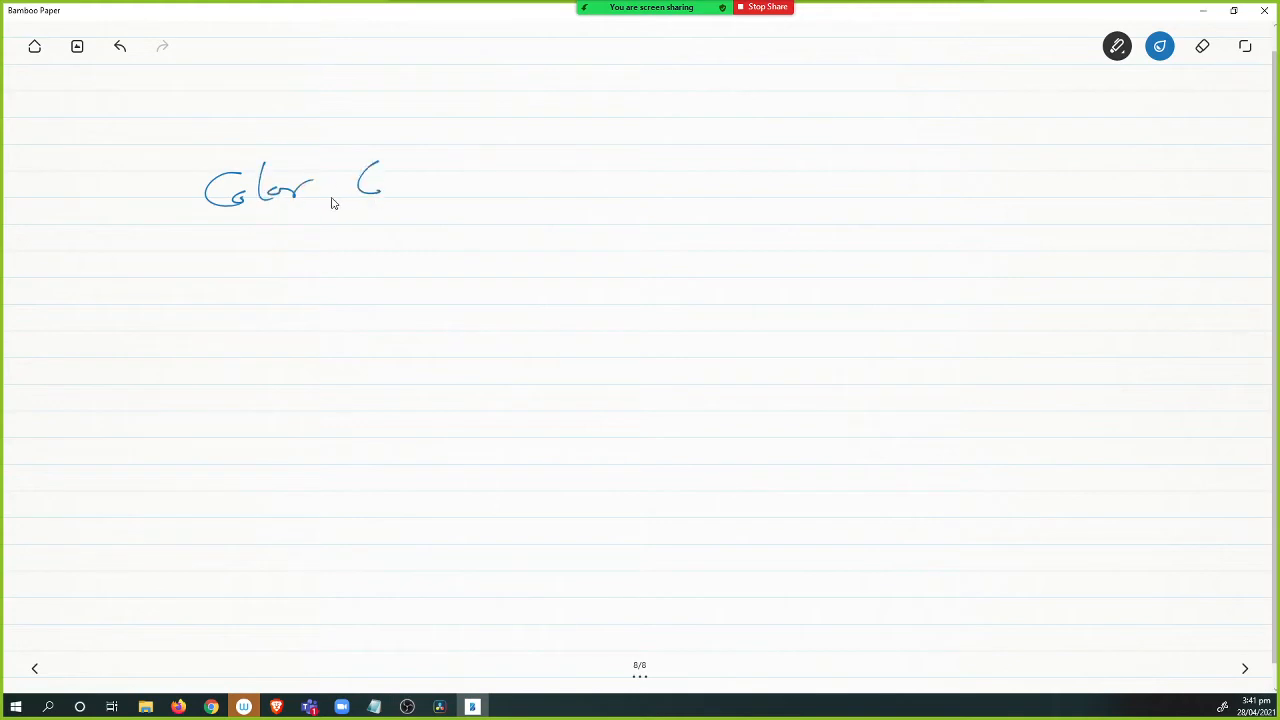
{"action": "key", "text": "ctrl+z"}
{"action": "key", "text": "ctrl+z"}
{"action": "mouse_move", "coordinate": [279, 192]}
{"action": "left_mouse_down"}
{"action": "mouse_move", "coordinate": [330, 196]}
{"action": "mouse_move", "coordinate": [341, 175]}
{"action": "mouse_move", "coordinate": [384, 204]}
{"action": "left_mouse_up"}
{"action": "left_click_drag", "start_coordinate": [396, 192], "coordinate": [532, 182]}
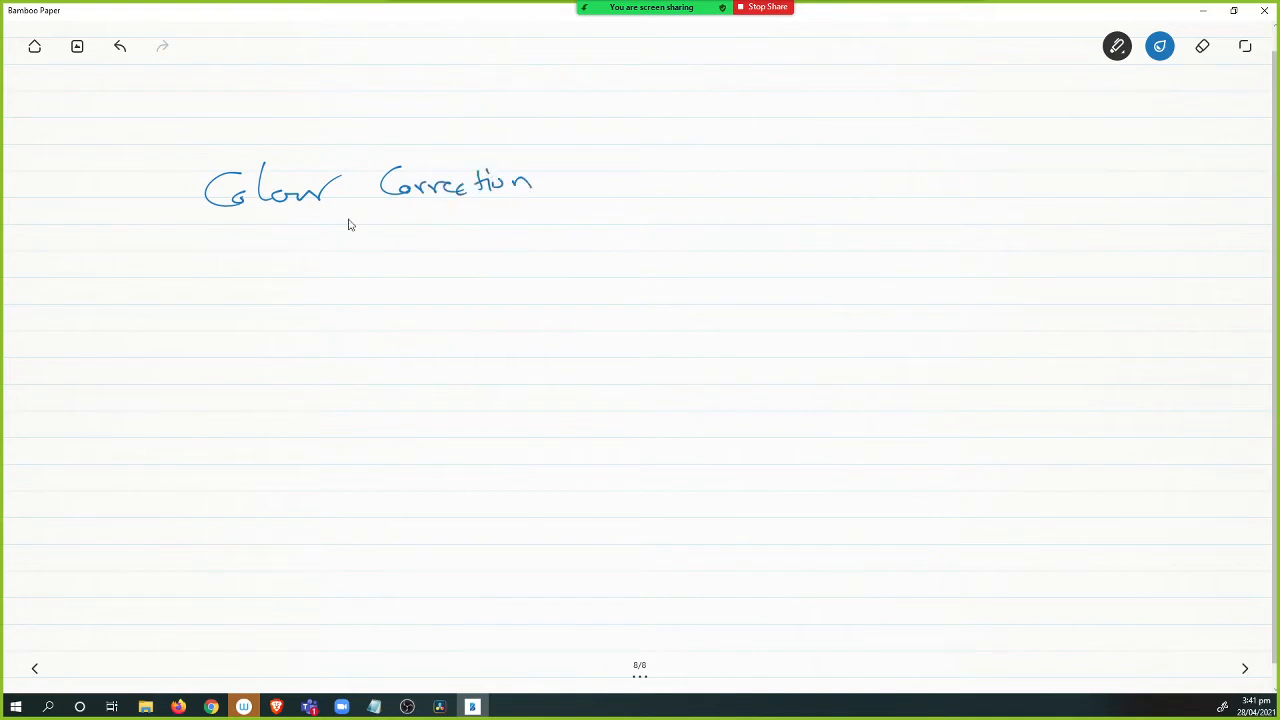
Underline the heading and write the list "exposure + Gamma + Contrast + Saturation + sharpness" beneath it.
{"action": "left_click_drag", "start_coordinate": [171, 234], "coordinate": [620, 208]}
{"action": "mouse_move", "coordinate": [66, 294]}
{"action": "left_mouse_down"}
{"action": "mouse_move", "coordinate": [114, 292]}
{"action": "mouse_move", "coordinate": [112, 311]}
{"action": "mouse_move", "coordinate": [121, 291]}
{"action": "mouse_move", "coordinate": [191, 293]}
{"action": "left_mouse_up"}
{"action": "key", "text": "ctrl+z"}
{"action": "left_click_drag", "start_coordinate": [195, 284], "coordinate": [222, 290]}
{"action": "mouse_move", "coordinate": [230, 290]}
{"action": "left_mouse_down"}
{"action": "mouse_move", "coordinate": [386, 282]}
{"action": "mouse_move", "coordinate": [386, 270]}
{"action": "mouse_move", "coordinate": [429, 283]}
{"action": "mouse_move", "coordinate": [527, 275]}
{"action": "mouse_move", "coordinate": [572, 268]}
{"action": "left_mouse_up"}
{"action": "mouse_move", "coordinate": [562, 261]}
{"action": "left_mouse_down"}
{"action": "mouse_move", "coordinate": [562, 279]}
{"action": "mouse_move", "coordinate": [598, 284]}
{"action": "mouse_move", "coordinate": [637, 262]}
{"action": "mouse_move", "coordinate": [740, 256]}
{"action": "left_mouse_up"}
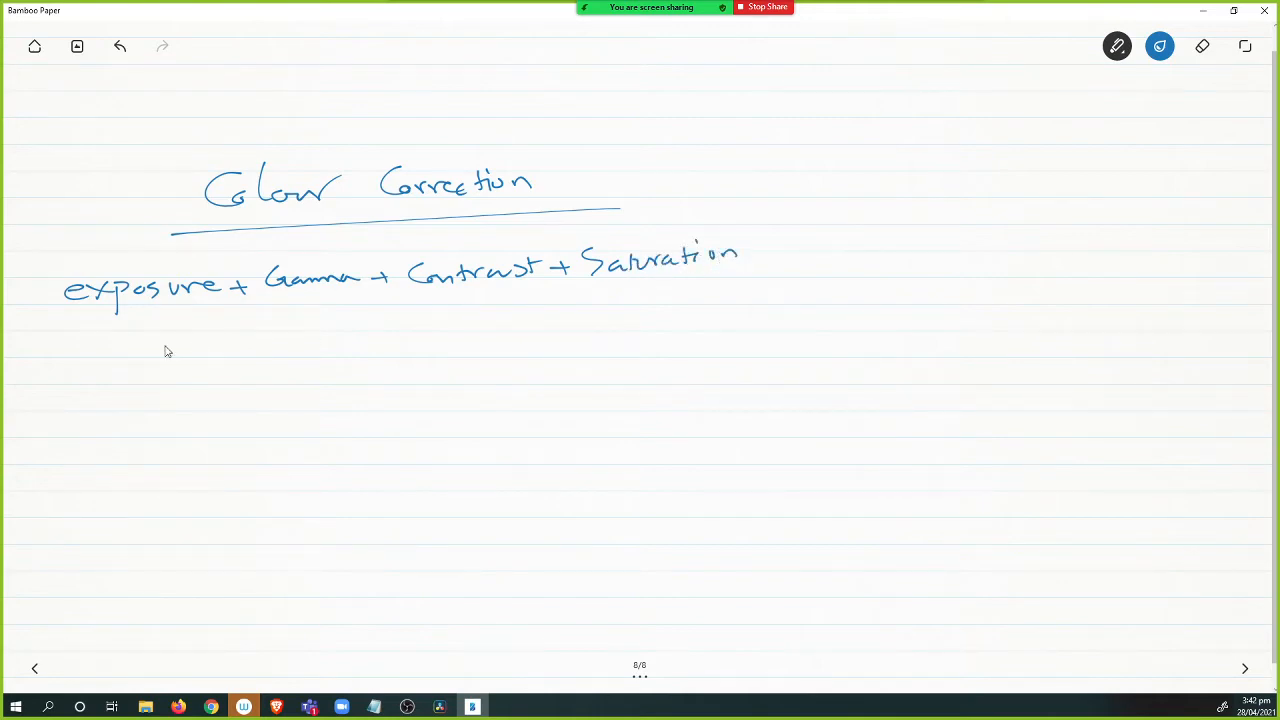
{"action": "left_click_drag", "start_coordinate": [71, 348], "coordinate": [92, 347]}
{"action": "mouse_move", "coordinate": [81, 337]}
{"action": "left_mouse_down"}
{"action": "mouse_move", "coordinate": [187, 339]}
{"action": "mouse_move", "coordinate": [195, 353]}
{"action": "mouse_move", "coordinate": [199, 334]}
{"action": "mouse_move", "coordinate": [206, 355]}
{"action": "mouse_move", "coordinate": [208, 341]}
{"action": "mouse_move", "coordinate": [262, 342]}
{"action": "left_mouse_up"}
Return to DaVinci Resolve, add a serial node 06 after Saturation and label it Sharpness.
{"action": "key", "text": "alt+Tab"}
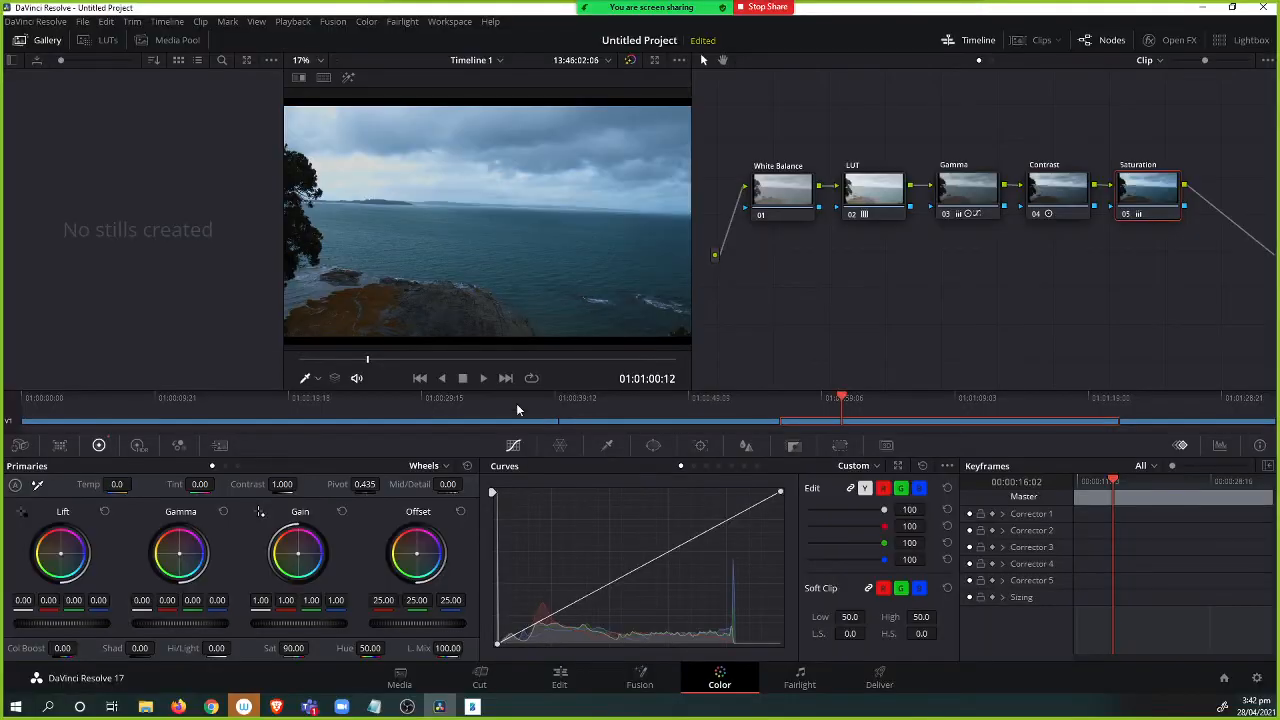
{"action": "left_click_drag", "start_coordinate": [1149, 258], "coordinate": [993, 257]}
{"action": "key", "text": "alt+s"}
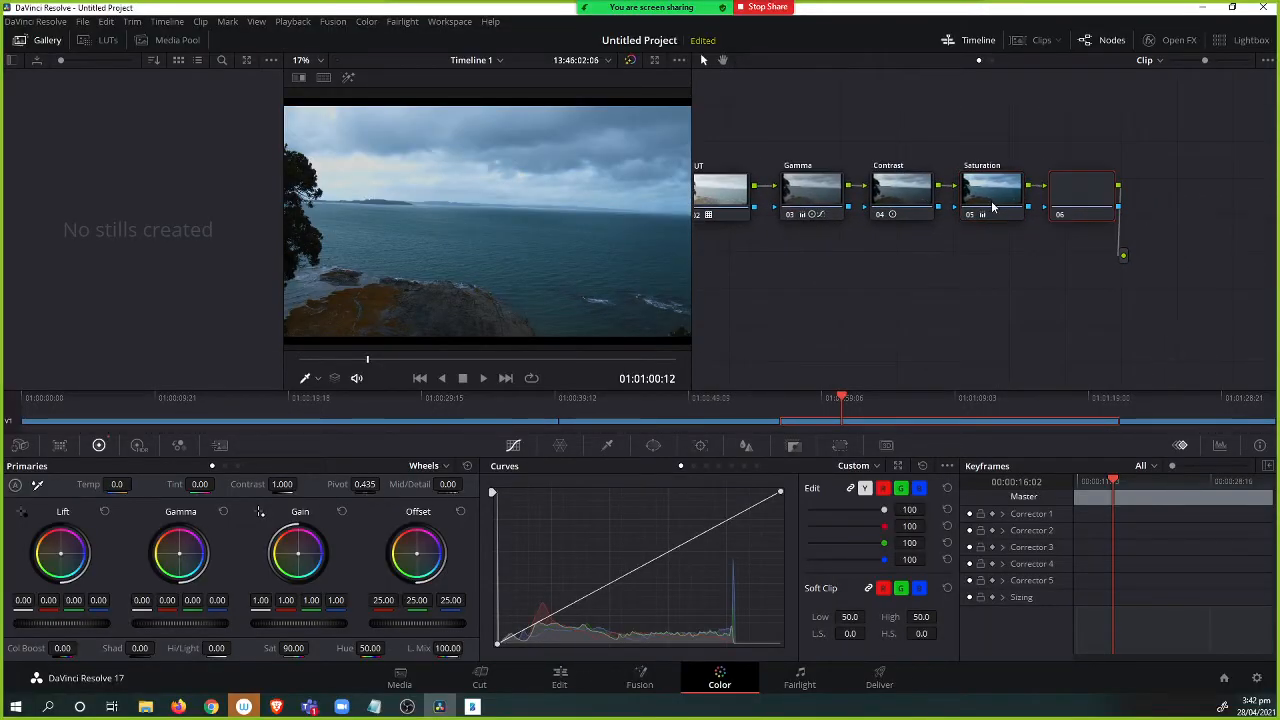
{"action": "right_click", "coordinate": [1075, 186]}
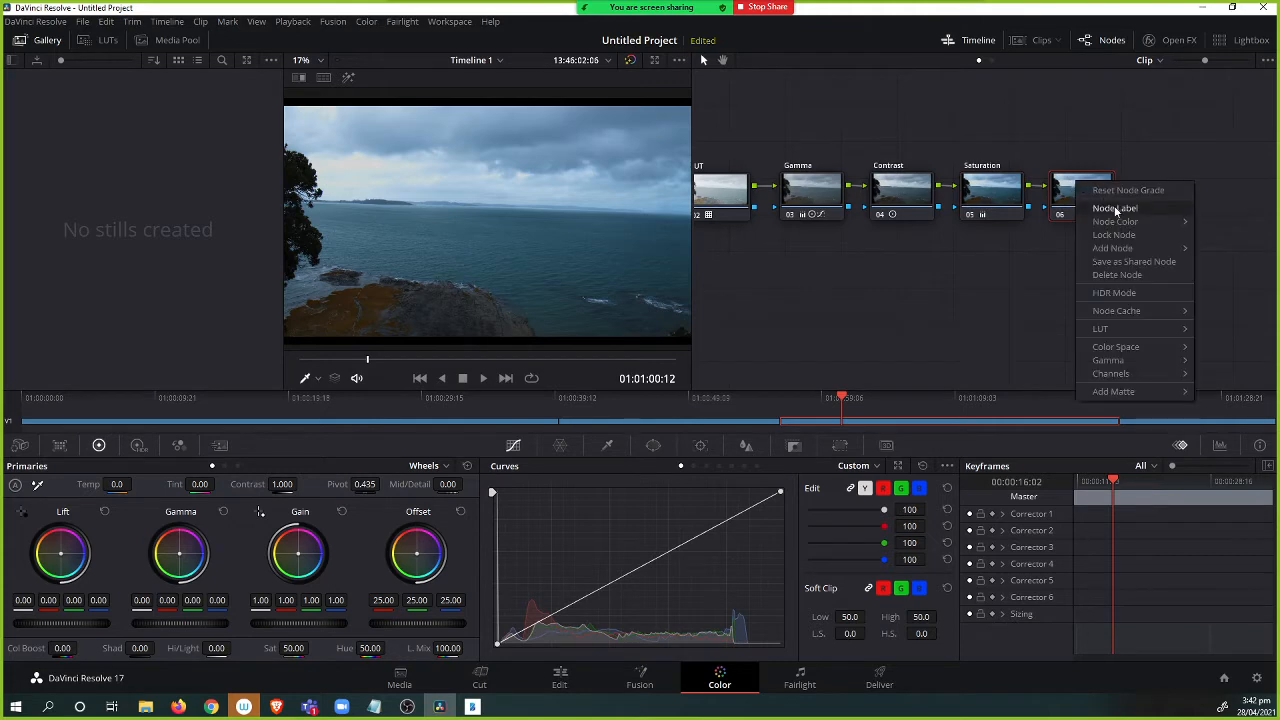
{"action": "left_click", "coordinate": [1106, 207]}
{"action": "type", "text": "Sha"}
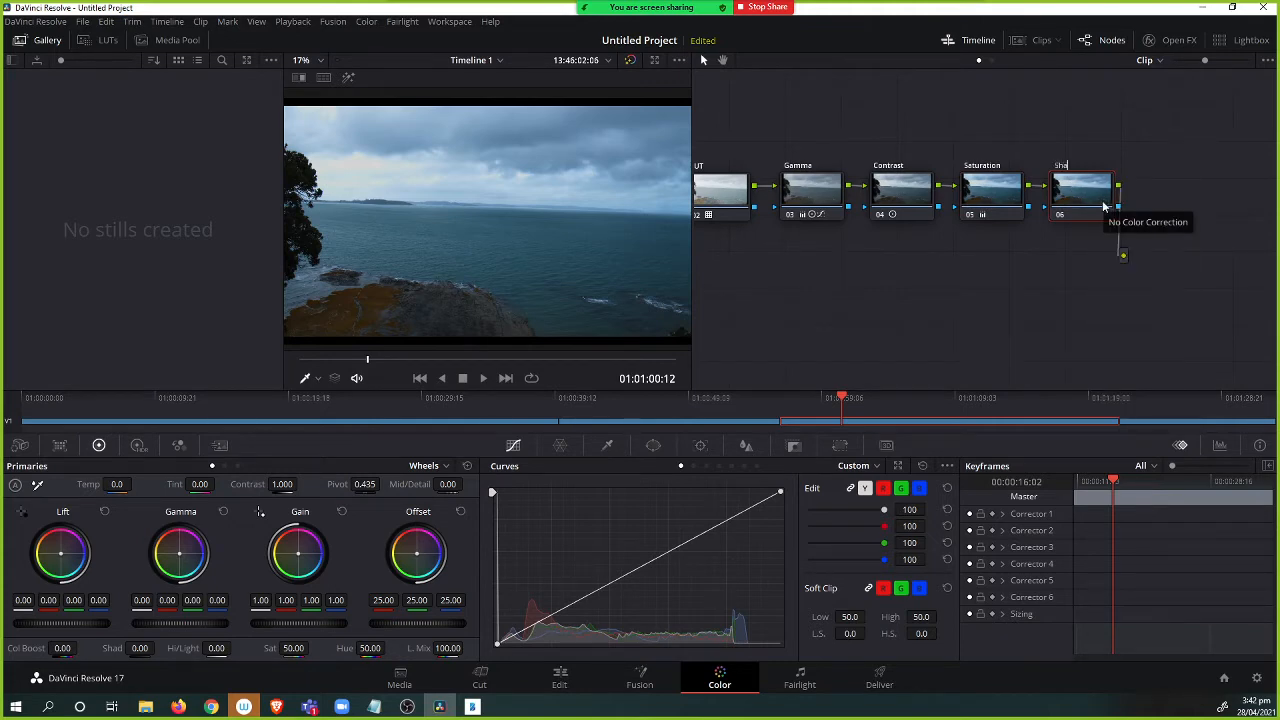
{"action": "type", "text": "rpness"}
{"action": "key", "text": "Return"}
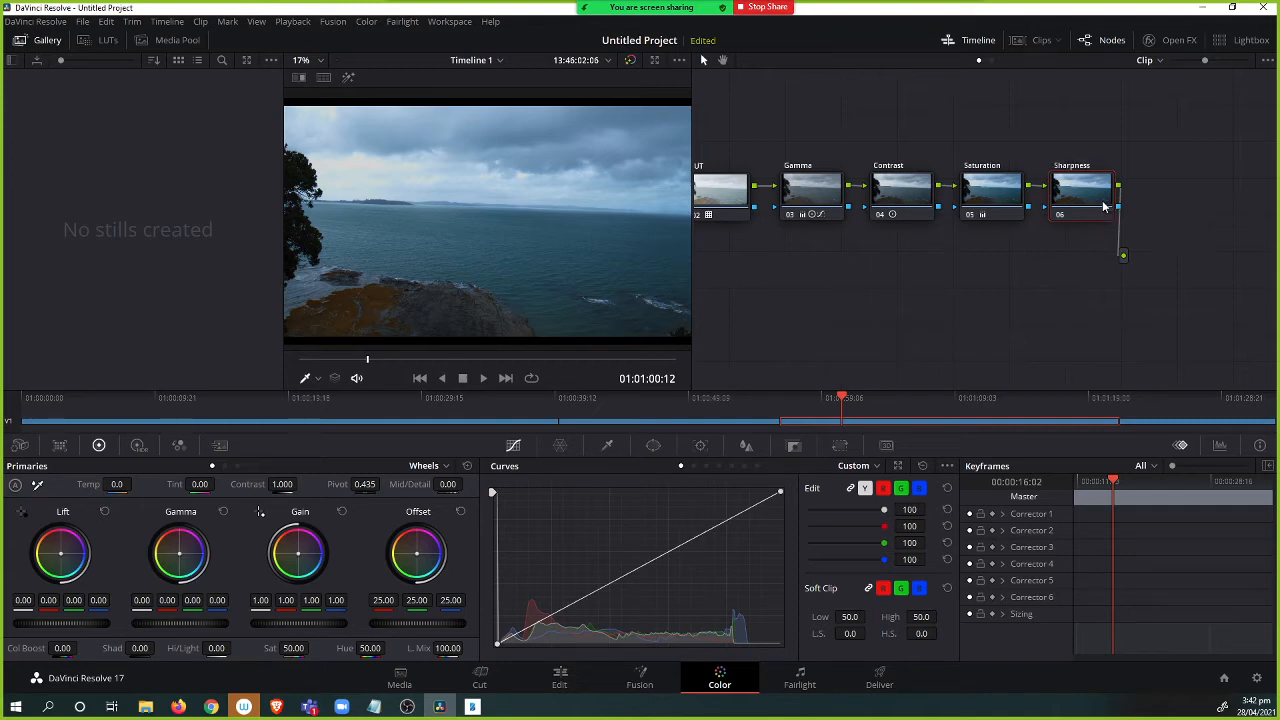
Open the Blur palette for node 06, switch it to Sharpen, and lower the Radius to 0.38.
{"action": "left_click", "coordinate": [138, 445]}
{"action": "left_click", "coordinate": [179, 447]}
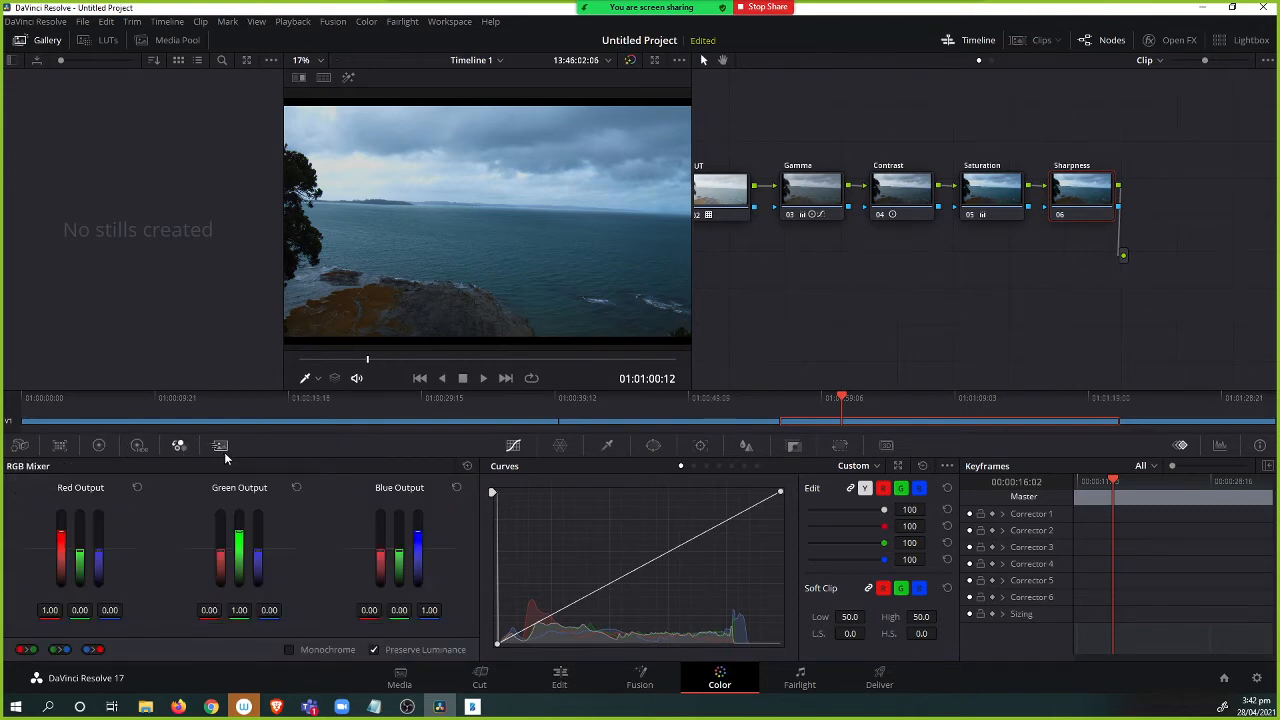
{"action": "left_click", "coordinate": [220, 446]}
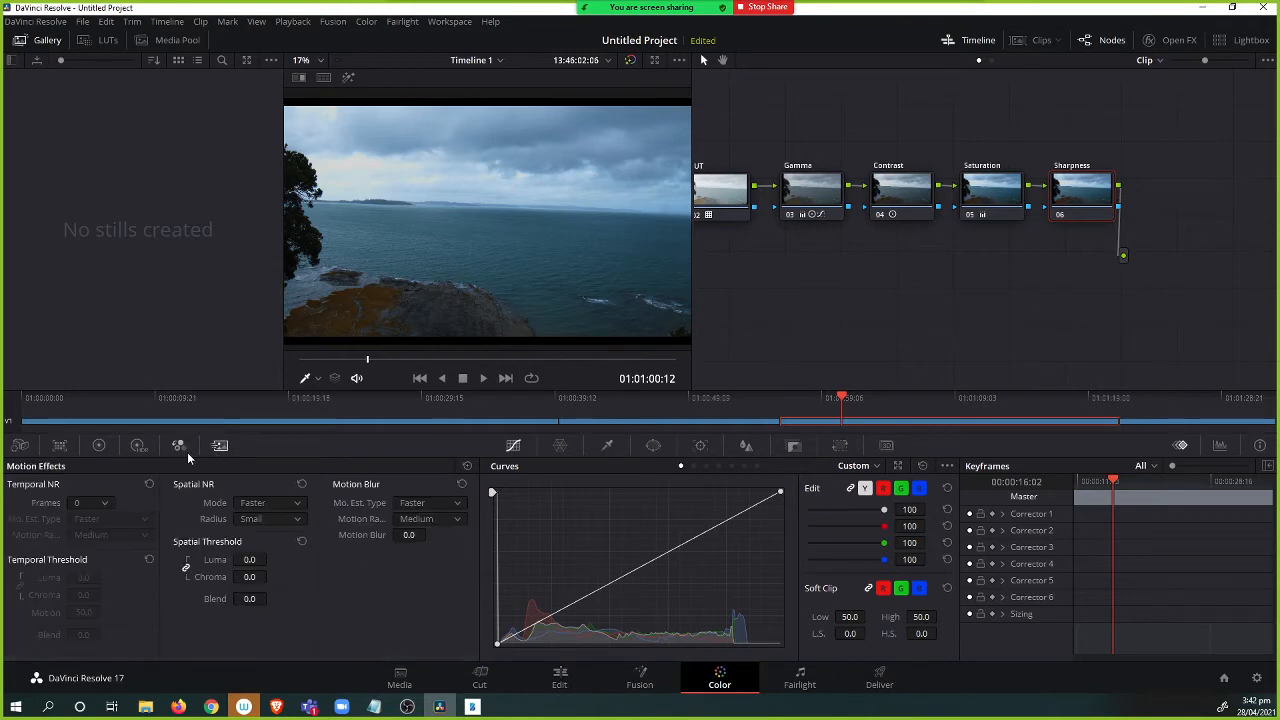
{"action": "left_click", "coordinate": [179, 446]}
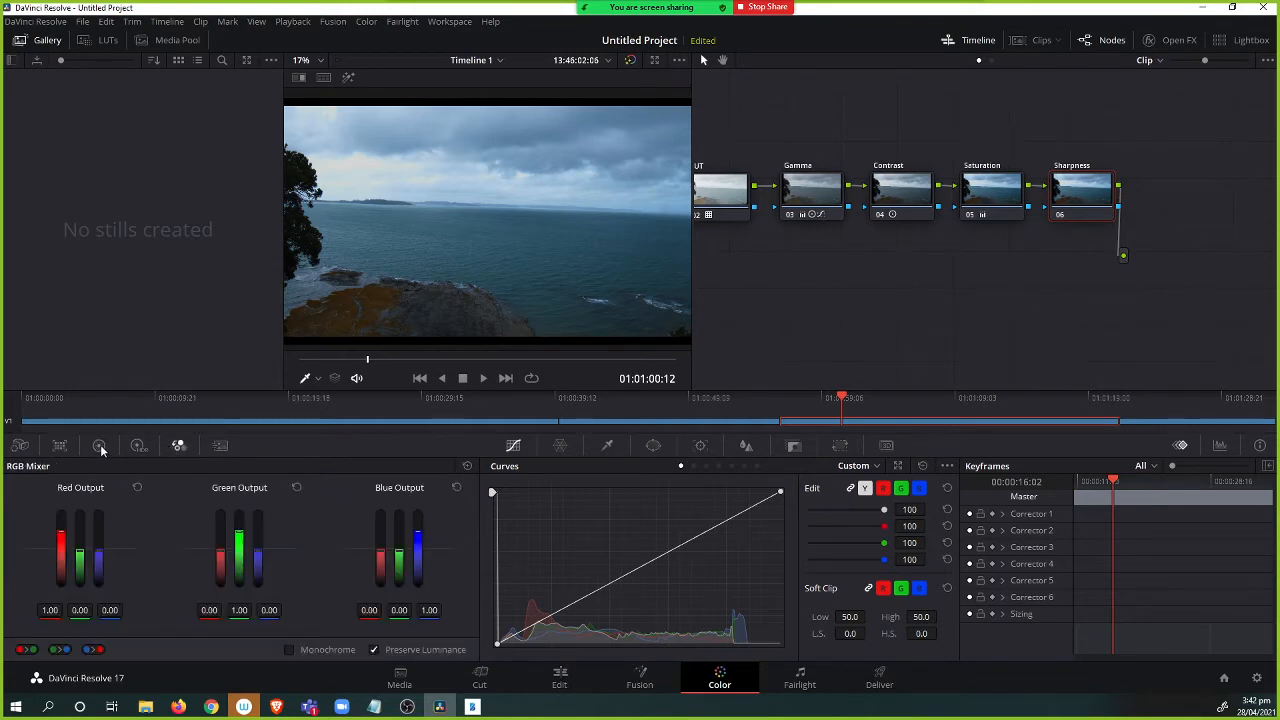
{"action": "left_click", "coordinate": [99, 446]}
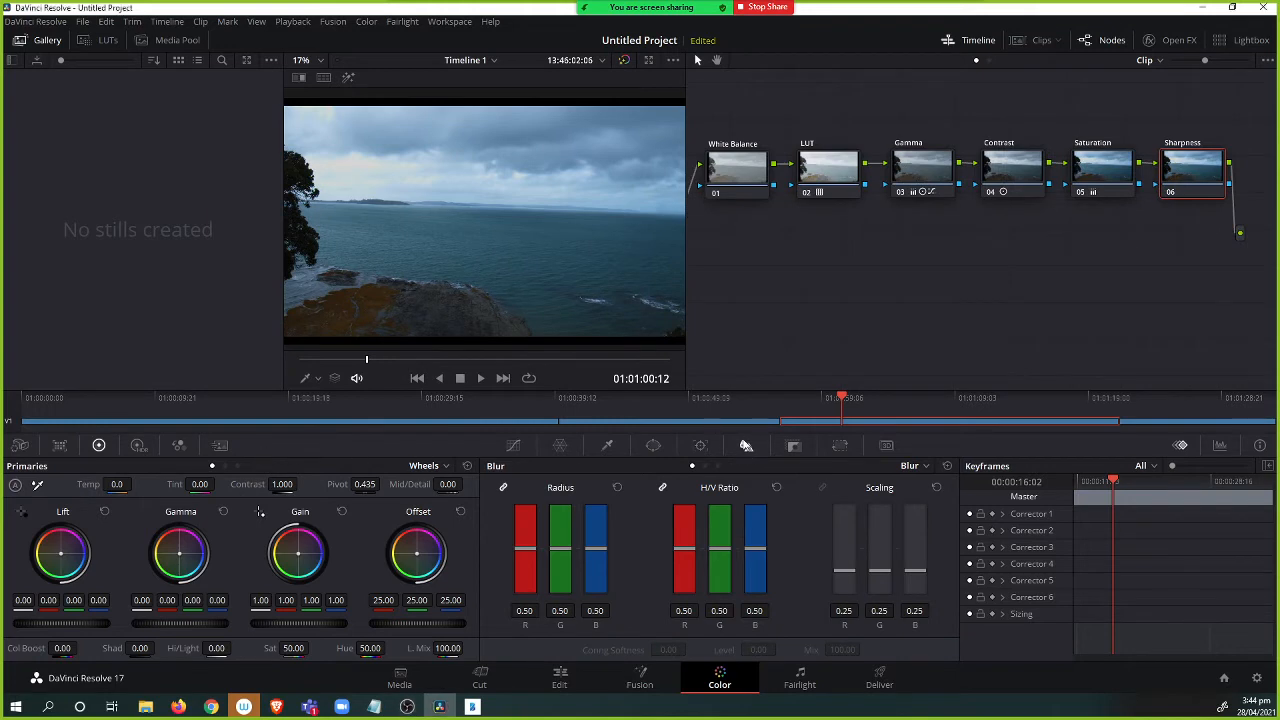
{"action": "left_click", "coordinate": [912, 467]}
{"action": "left_click", "coordinate": [932, 498]}
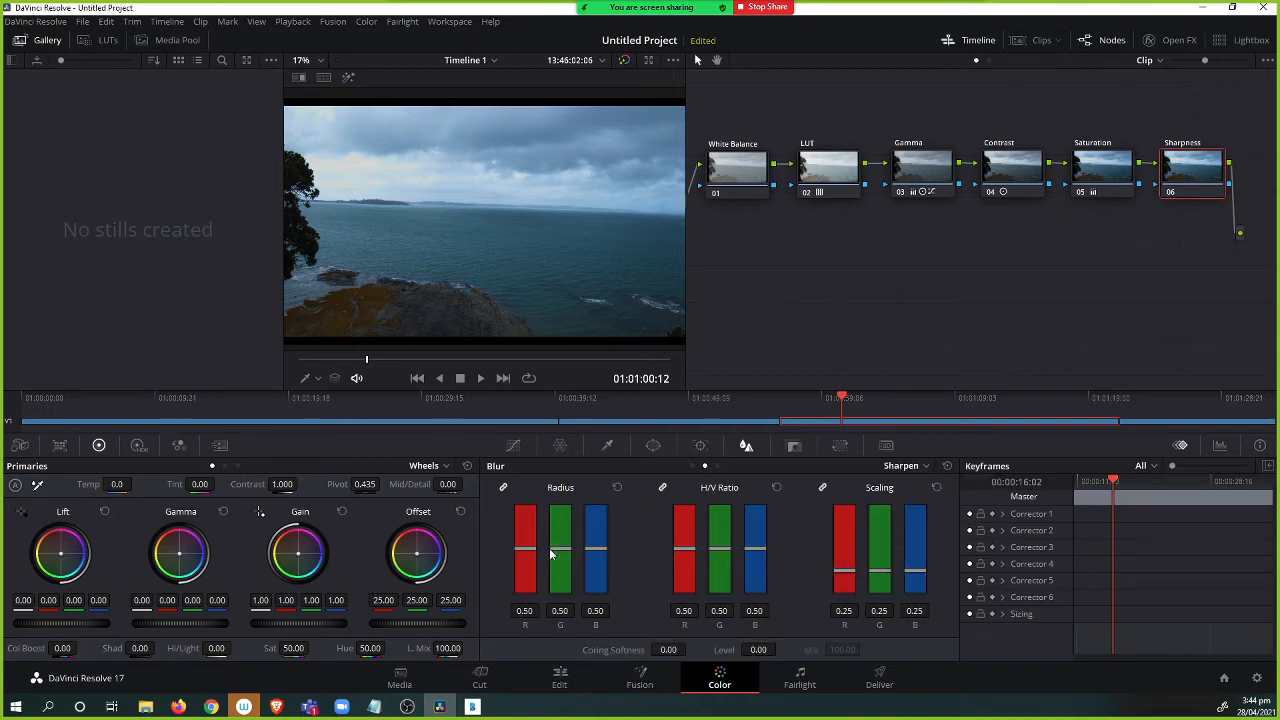
{"action": "mouse_move", "coordinate": [560, 549]}
{"action": "left_mouse_down"}
{"action": "mouse_move", "coordinate": [570, 508]}
{"action": "mouse_move", "coordinate": [577, 603]}
{"action": "mouse_move", "coordinate": [574, 541]}
{"action": "mouse_move", "coordinate": [579, 565]}
{"action": "left_mouse_up"}
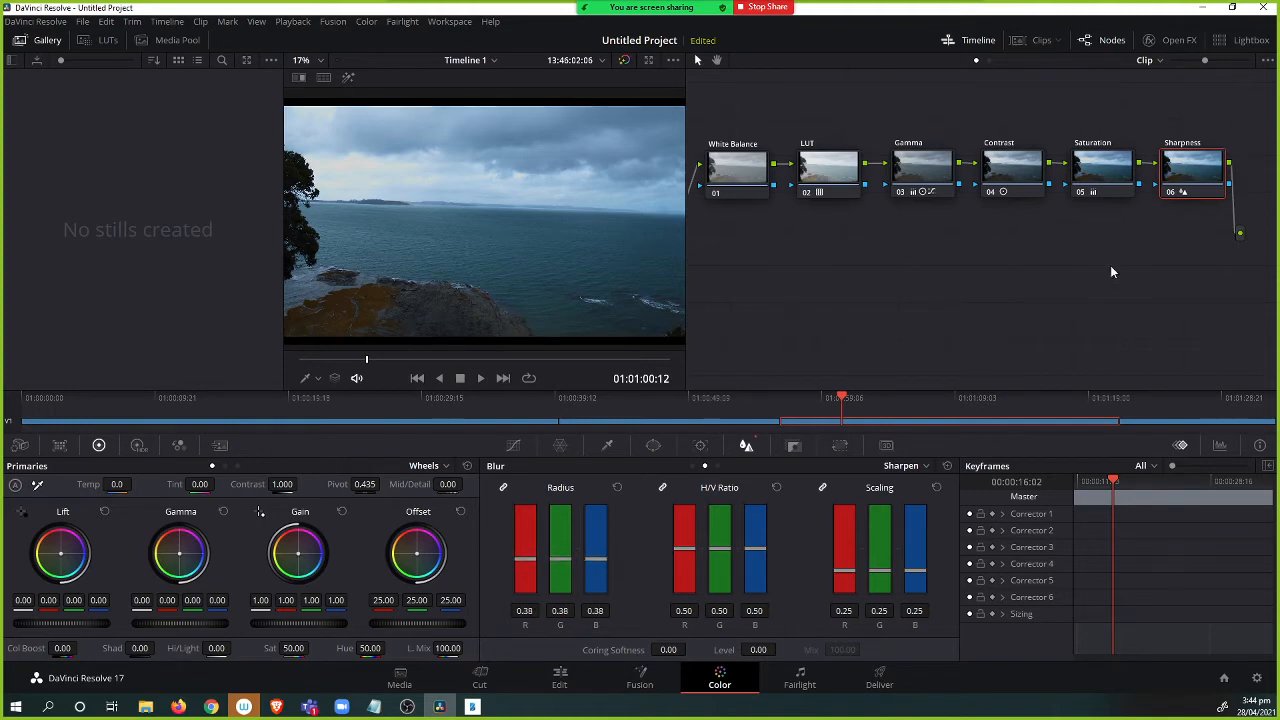
Compare the graded image with the bypassed original and view it full screen.
{"action": "left_click_drag", "start_coordinate": [1205, 170], "coordinate": [1211, 168]}
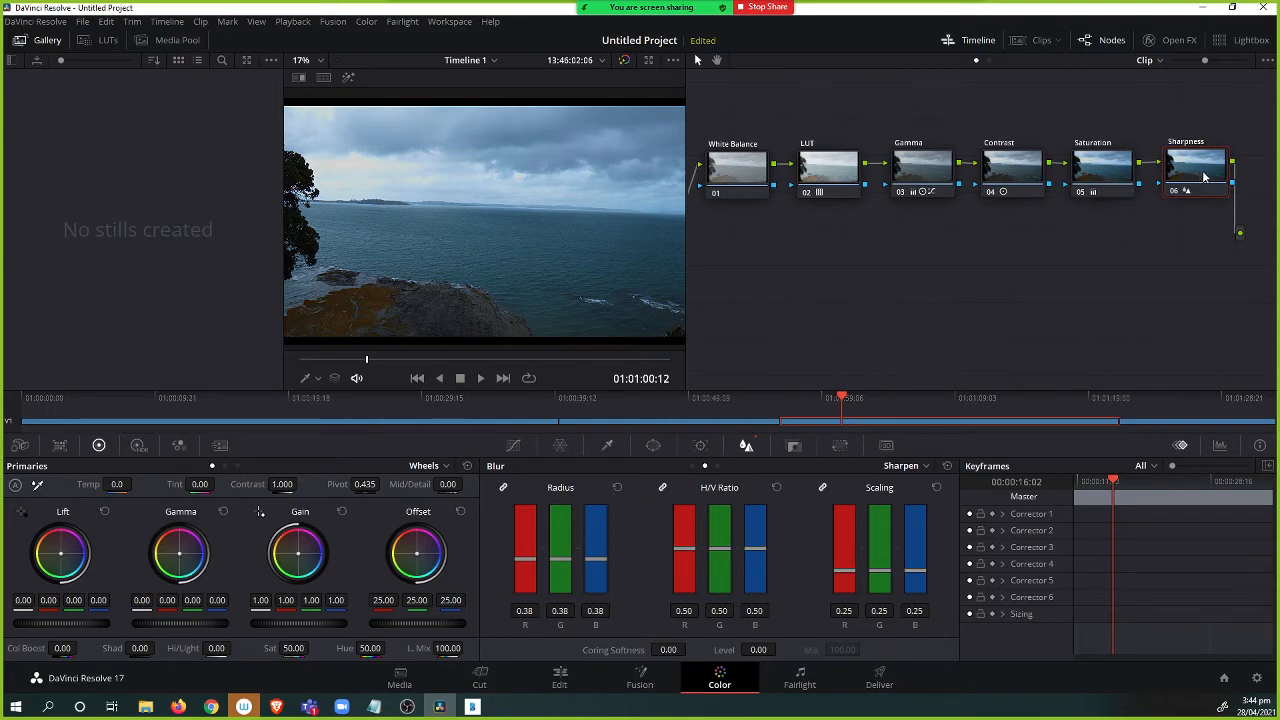
{"action": "left_click_drag", "start_coordinate": [1205, 176], "coordinate": [1198, 179]}
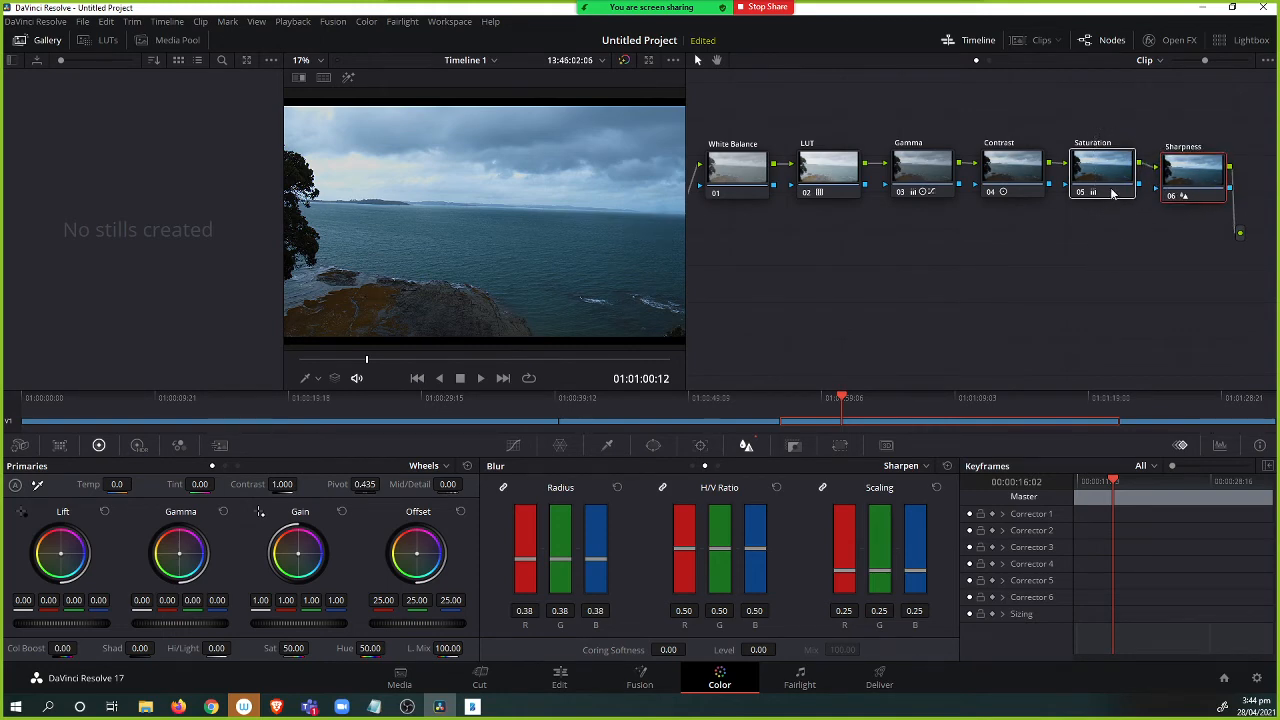
{"action": "left_click", "coordinate": [624, 60]}
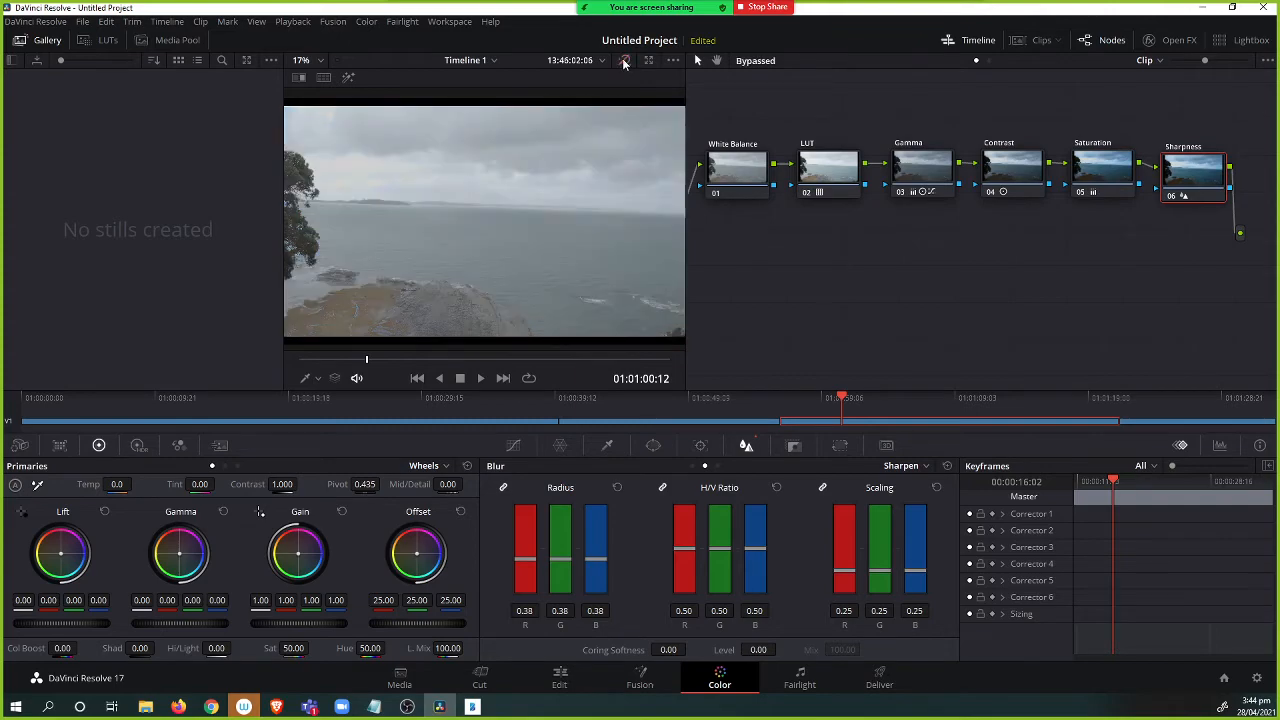
{"action": "left_click", "coordinate": [624, 60]}
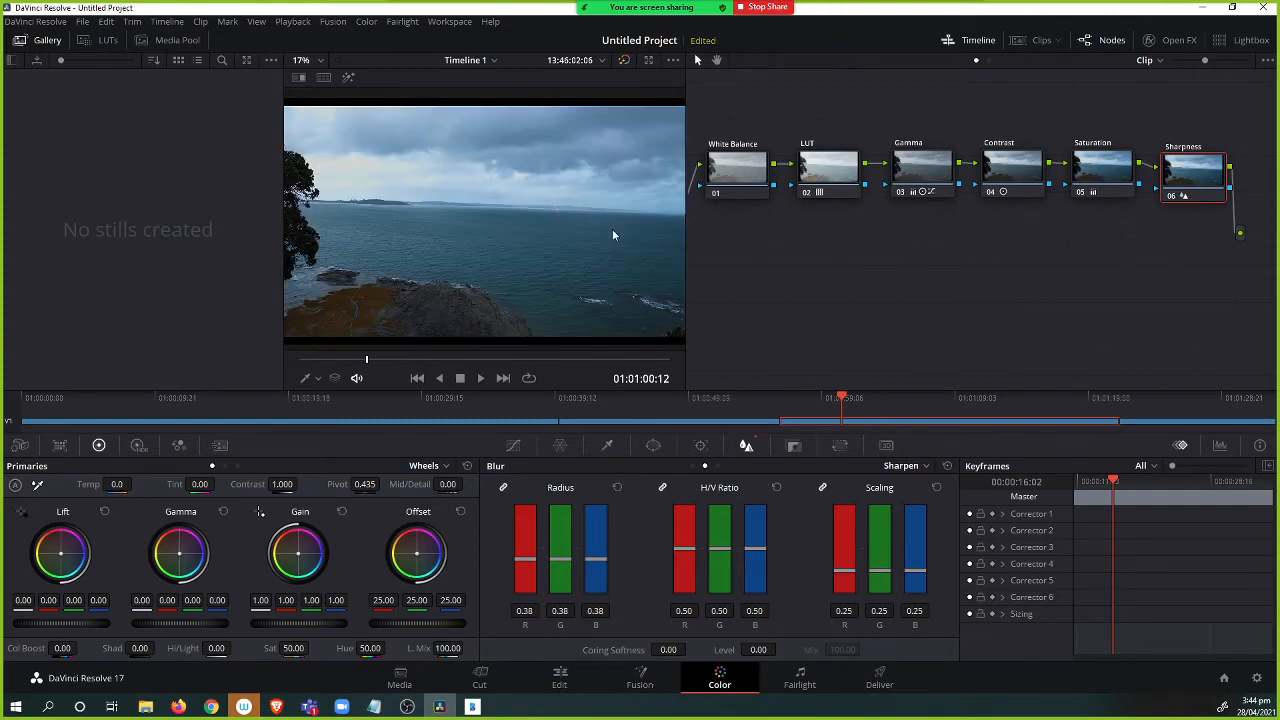
{"action": "key", "text": "ctrl+f"}
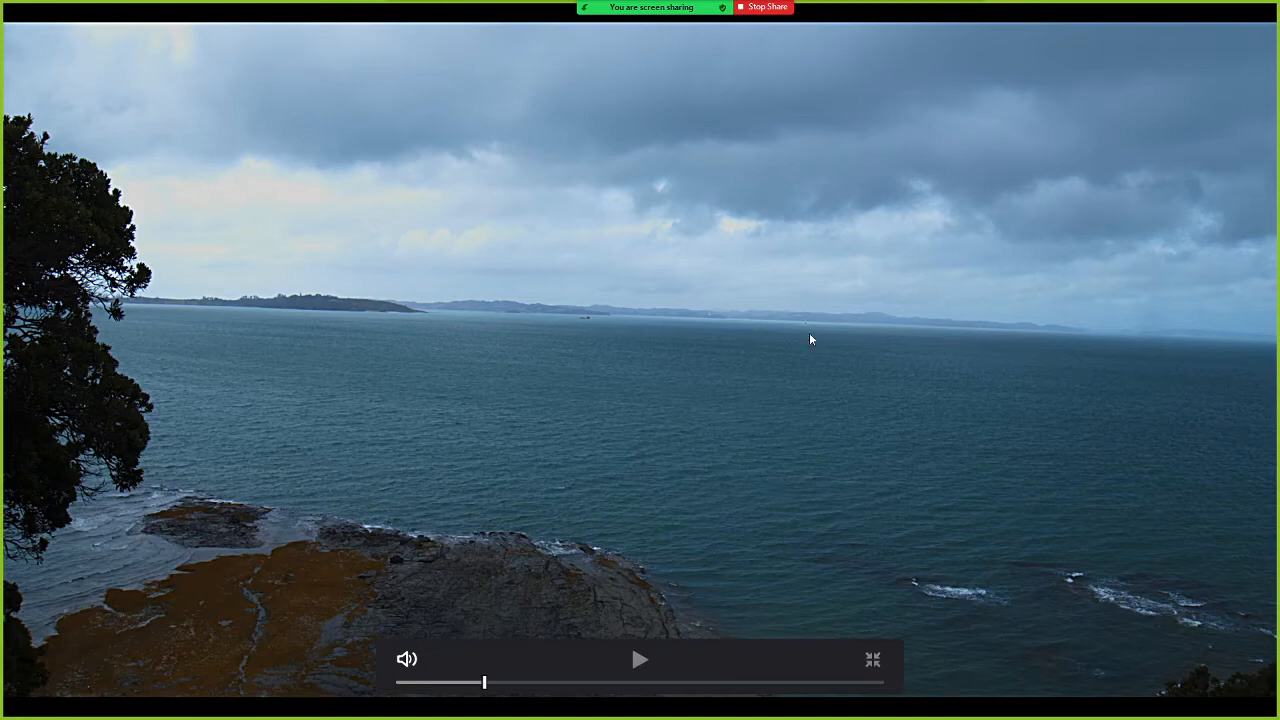
{"action": "key", "text": "ctrl+f"}
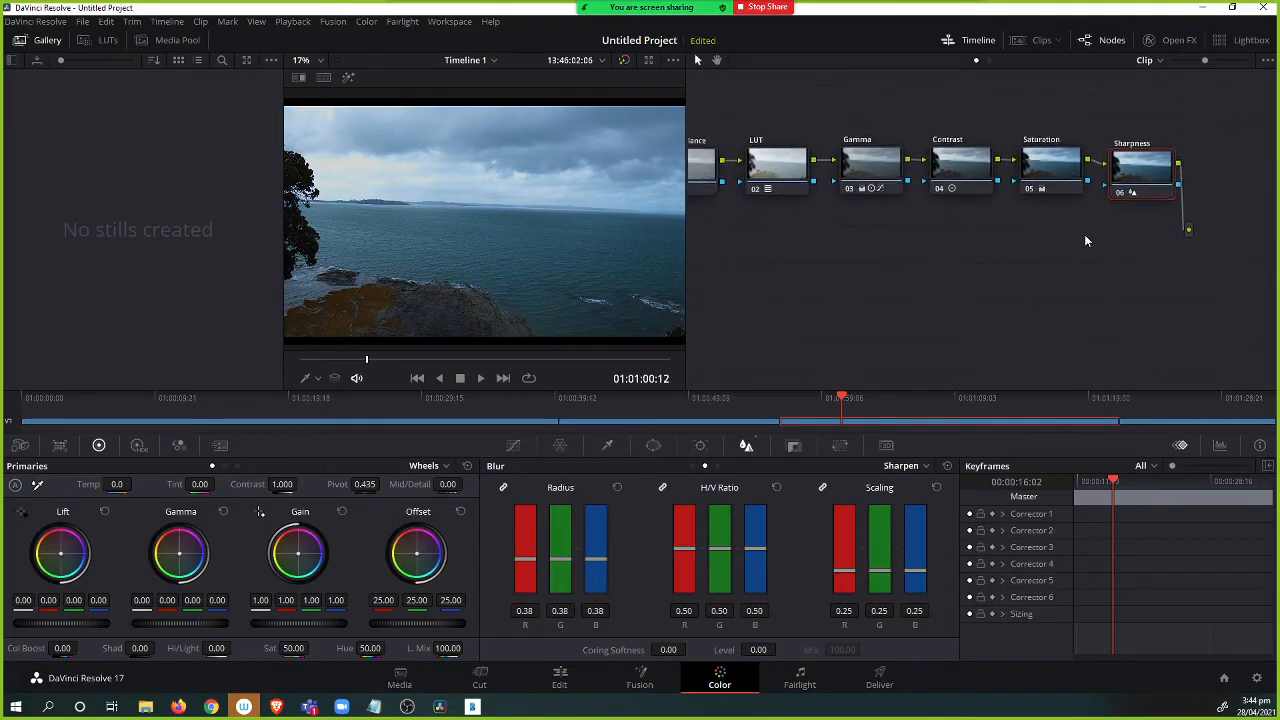
{"action": "left_click_drag", "start_coordinate": [1216, 236], "coordinate": [1231, 257]}
{"action": "left_click_drag", "start_coordinate": [1016, 252], "coordinate": [1077, 256]}
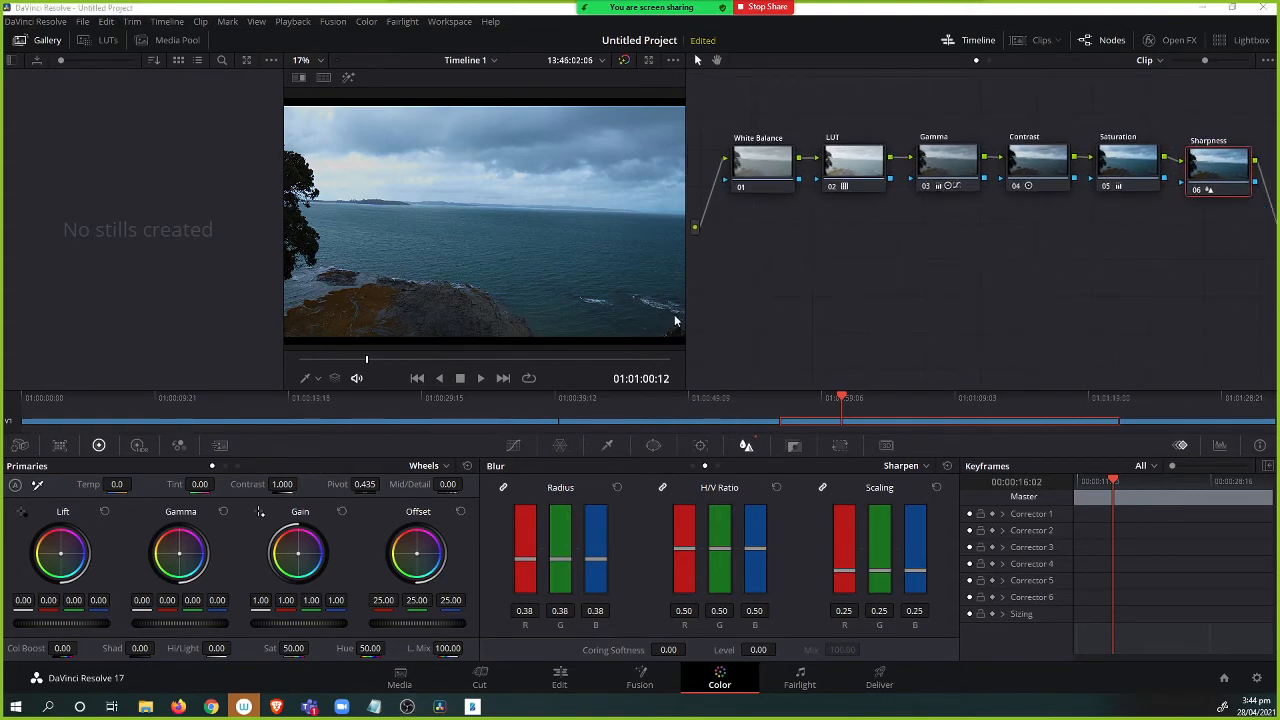
Switch to the notes app and add further handwritten annotations below the colour correction list.
{"action": "key", "text": "alt+Tab"}
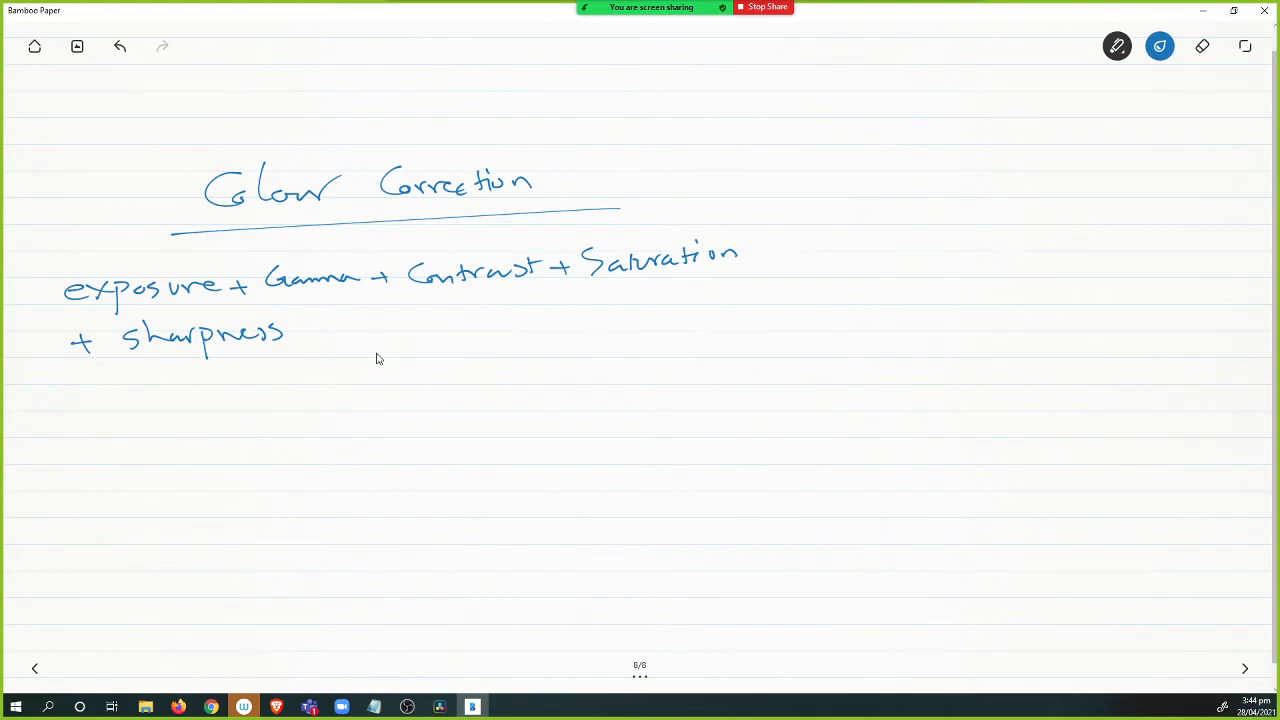
{"action": "mouse_move", "coordinate": [381, 344]}
{"action": "left_mouse_down"}
{"action": "mouse_move", "coordinate": [388, 370]}
{"action": "mouse_move", "coordinate": [409, 366]}
{"action": "left_mouse_up"}
{"action": "mouse_move", "coordinate": [220, 448]}
{"action": "left_mouse_down"}
{"action": "mouse_move", "coordinate": [260, 422]}
{"action": "mouse_move", "coordinate": [300, 439]}
{"action": "mouse_move", "coordinate": [485, 420]}
{"action": "mouse_move", "coordinate": [499, 384]}
{"action": "mouse_move", "coordinate": [520, 409]}
{"action": "mouse_move", "coordinate": [509, 392]}
{"action": "mouse_move", "coordinate": [572, 432]}
{"action": "left_mouse_up"}
{"action": "key", "text": "ctrl+z"}
{"action": "mouse_move", "coordinate": [634, 356]}
{"action": "left_mouse_down"}
{"action": "mouse_move", "coordinate": [676, 410]}
{"action": "mouse_move", "coordinate": [784, 366]}
{"action": "mouse_move", "coordinate": [792, 386]}
{"action": "mouse_move", "coordinate": [814, 384]}
{"action": "mouse_move", "coordinate": [806, 396]}
{"action": "left_mouse_up"}
{"action": "left_click_drag", "start_coordinate": [194, 471], "coordinate": [882, 410]}
{"action": "key", "text": "alt+Tab"}
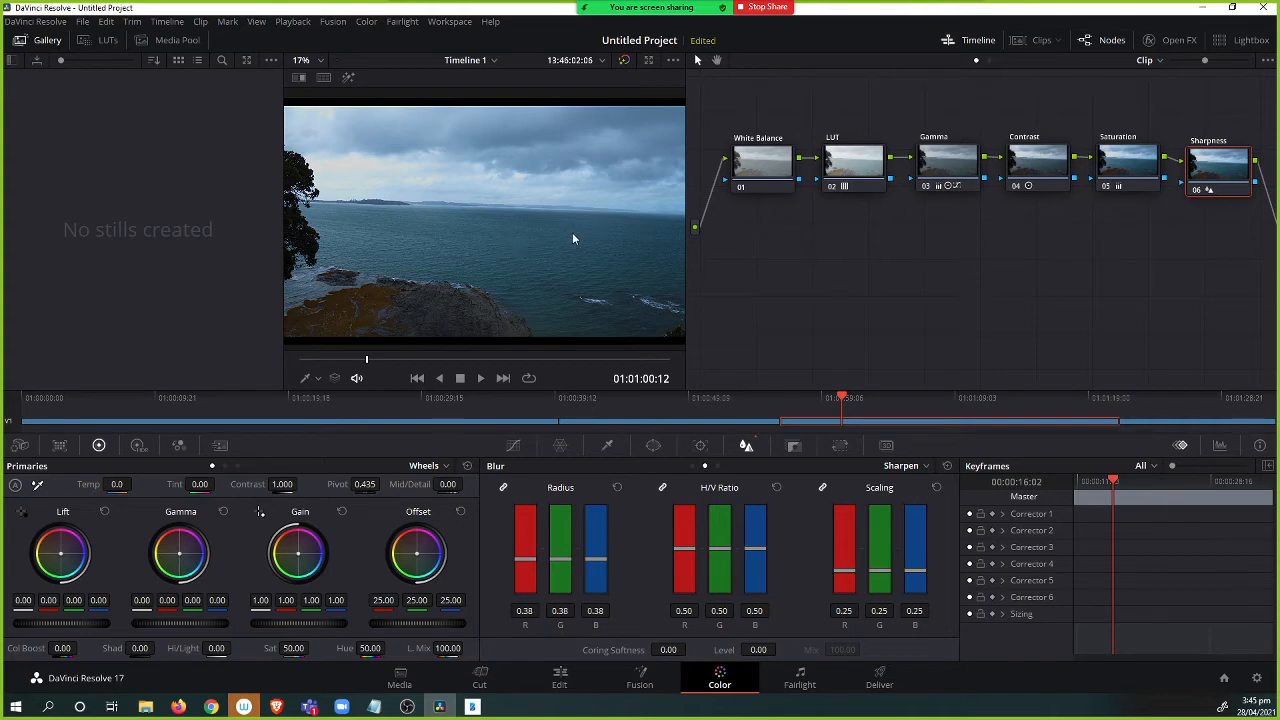
Add a new node 07 beneath the node chain, feeding the final output.
{"action": "left_click_drag", "start_coordinate": [938, 247], "coordinate": [946, 238]}
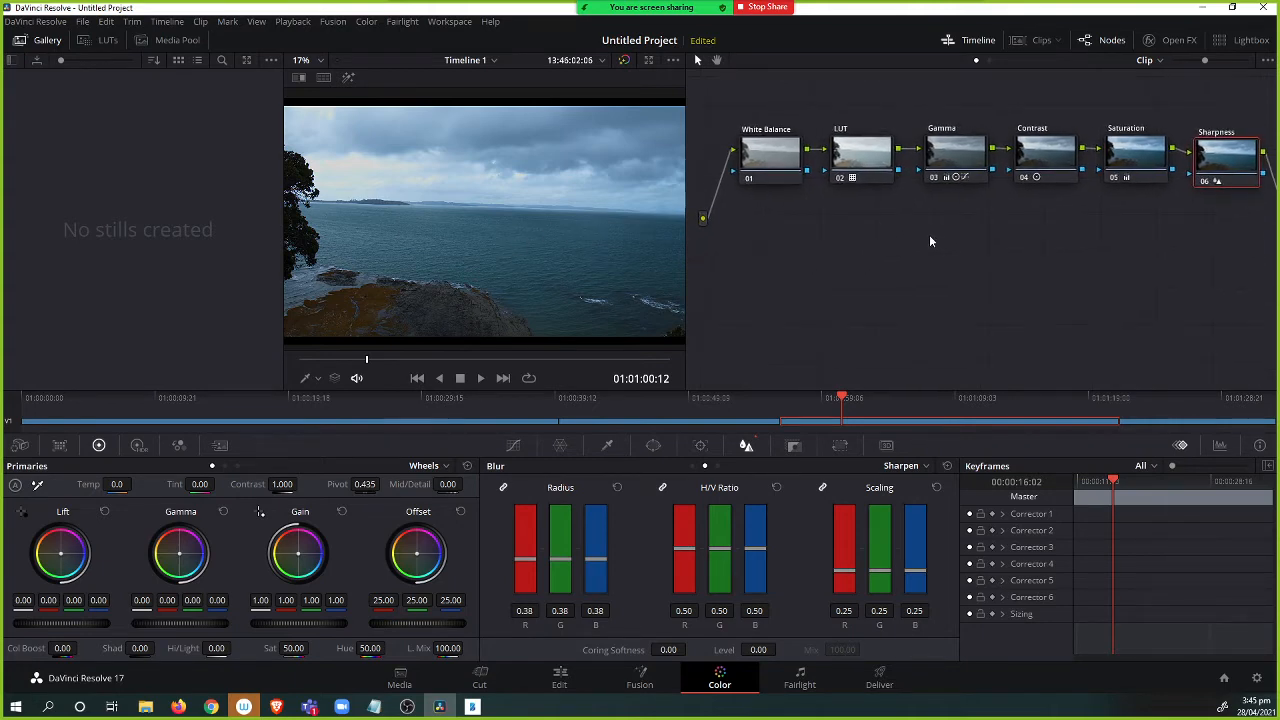
{"action": "left_click_drag", "start_coordinate": [1218, 163], "coordinate": [1215, 158]}
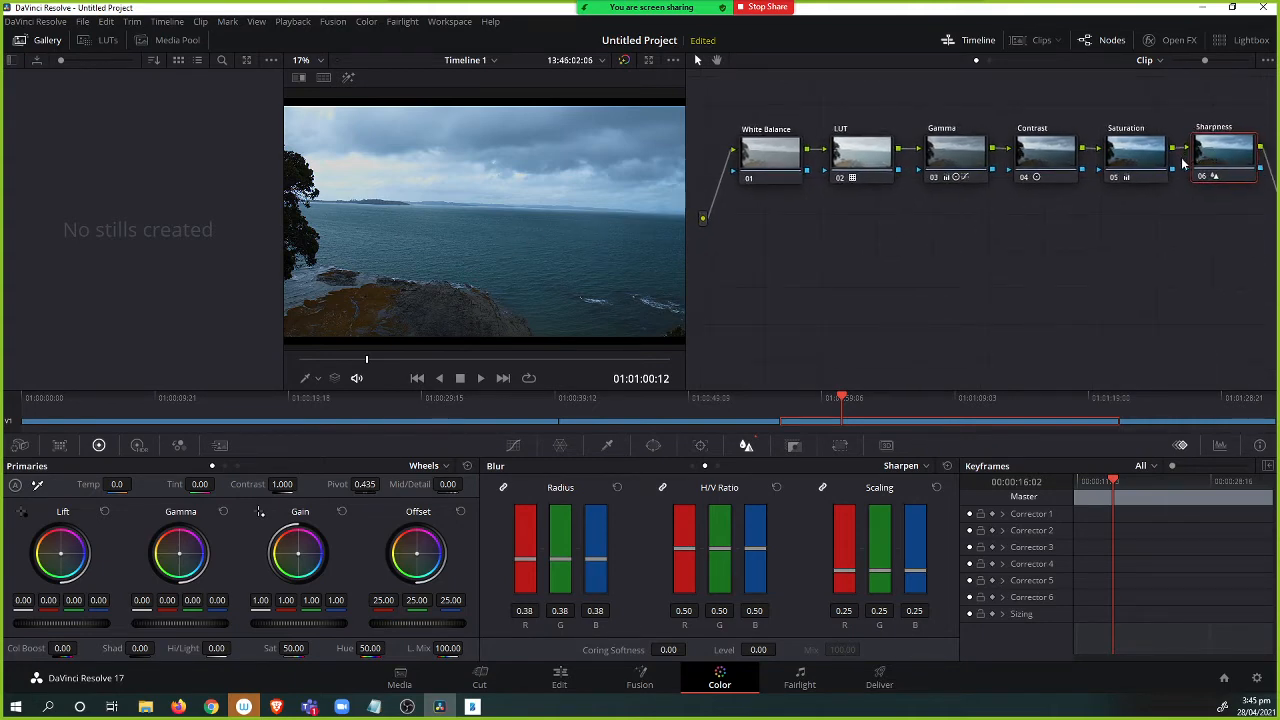
{"action": "key", "text": "alt+s"}
{"action": "mouse_move", "coordinate": [922, 275]}
{"action": "left_mouse_down"}
{"action": "mouse_move", "coordinate": [914, 326]}
{"action": "mouse_move", "coordinate": [912, 261]}
{"action": "left_mouse_up"}
{"action": "right_click", "coordinate": [894, 266]}
{"action": "left_click_drag", "start_coordinate": [719, 244], "coordinate": [734, 278]}
{"action": "left_click_drag", "start_coordinate": [906, 299], "coordinate": [927, 294]}
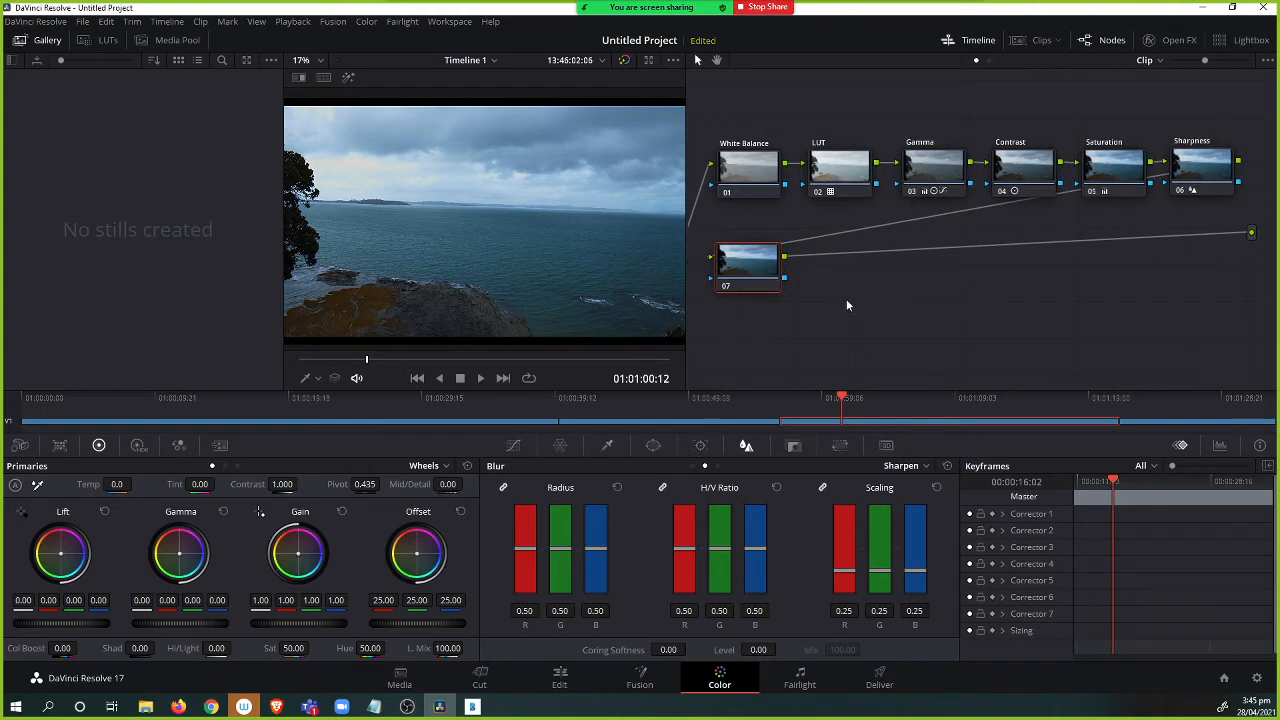
Label node 07 as Sky.
{"action": "right_click", "coordinate": [750, 261]}
{"action": "left_click_drag", "start_coordinate": [752, 269], "coordinate": [760, 265]}
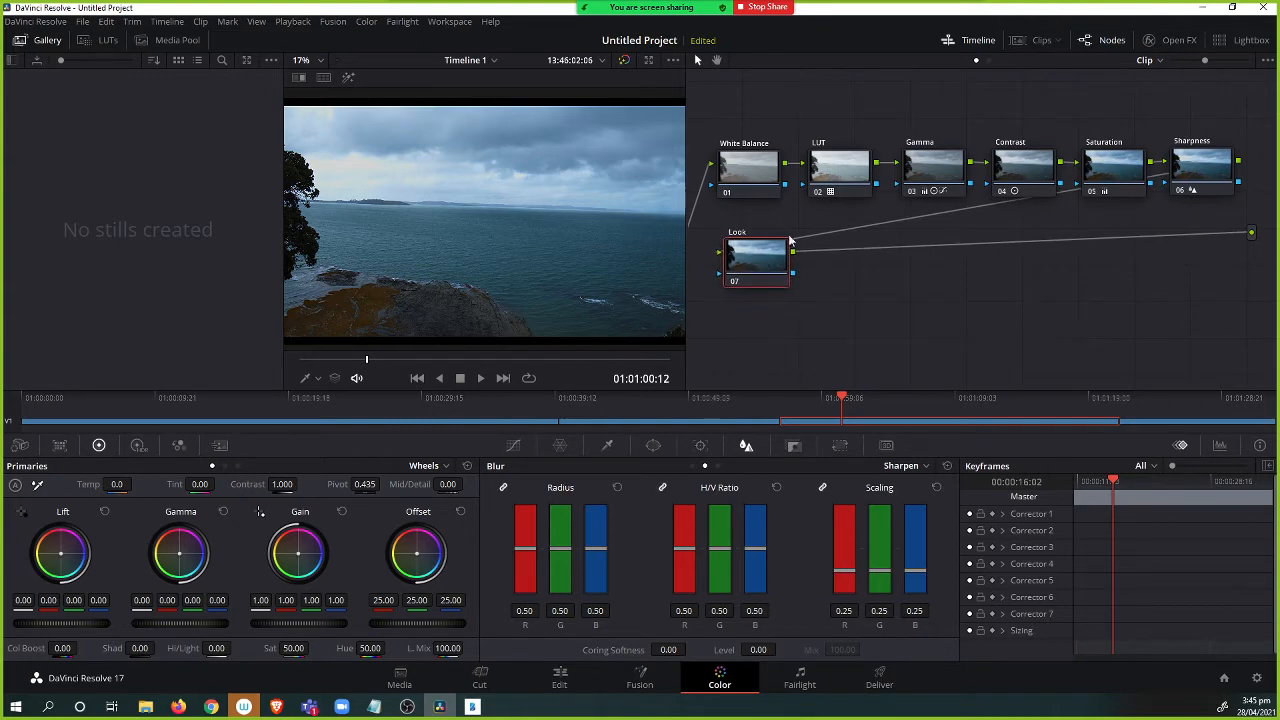
{"action": "key", "text": "ctrl+d"}
{"action": "right_click", "coordinate": [748, 257]}
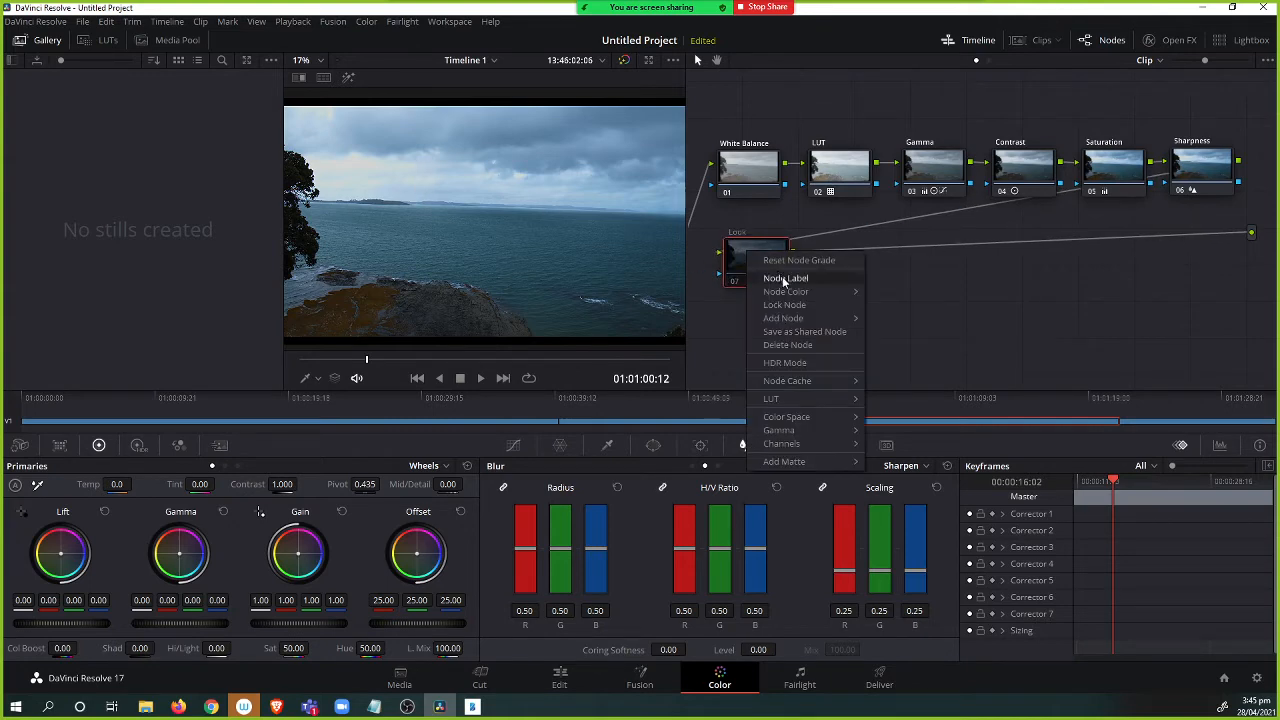
{"action": "left_click", "coordinate": [770, 259]}
{"action": "type", "text": "Sky"}
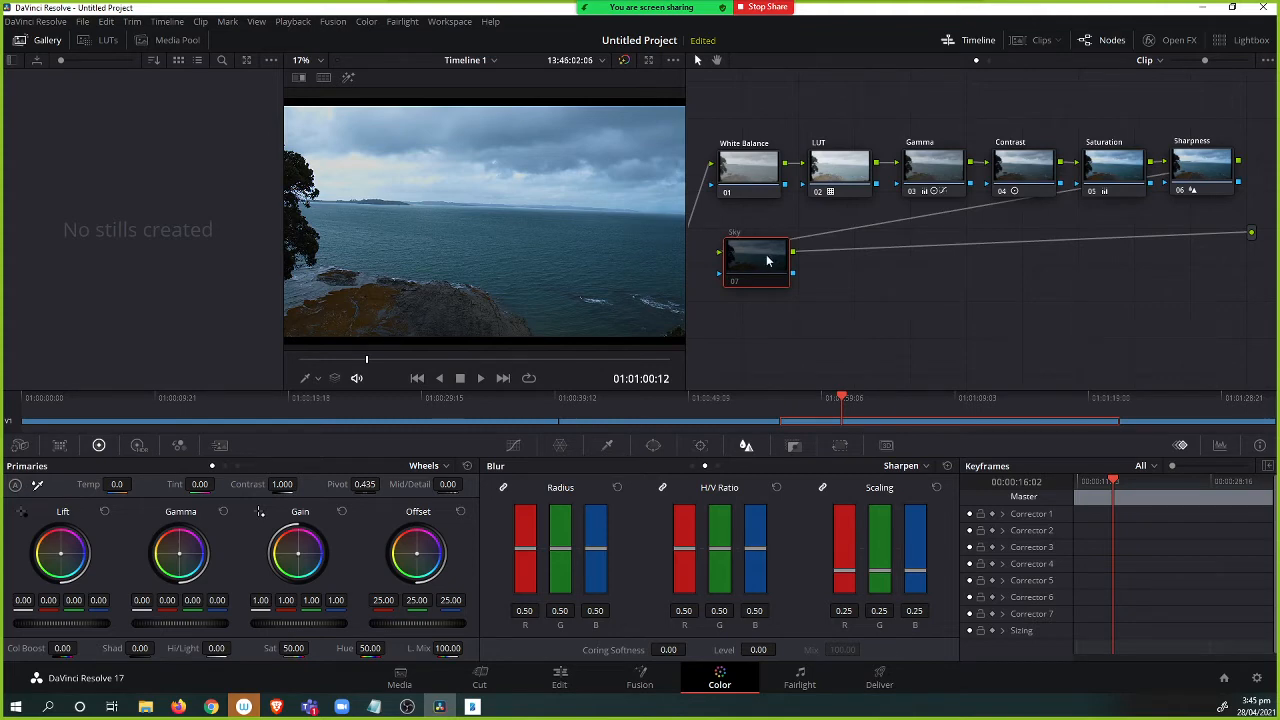
{"action": "right_click", "coordinate": [771, 260]}
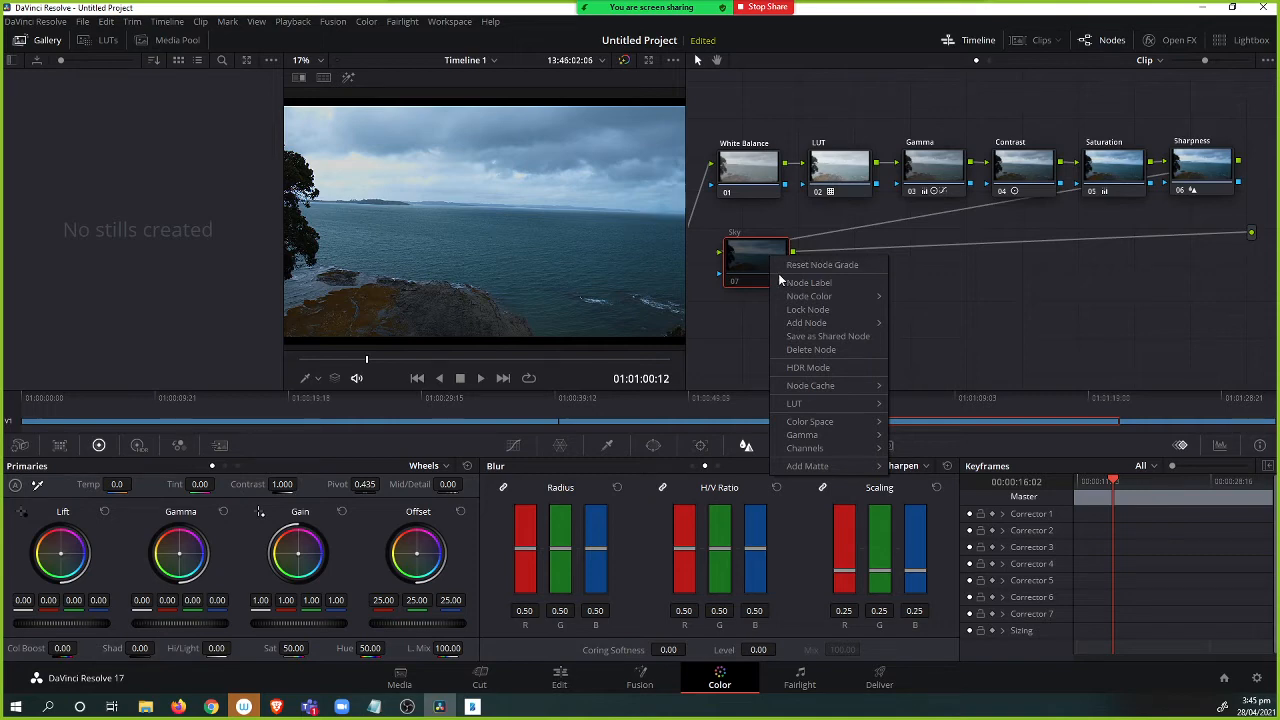
{"action": "left_click", "coordinate": [754, 278]}
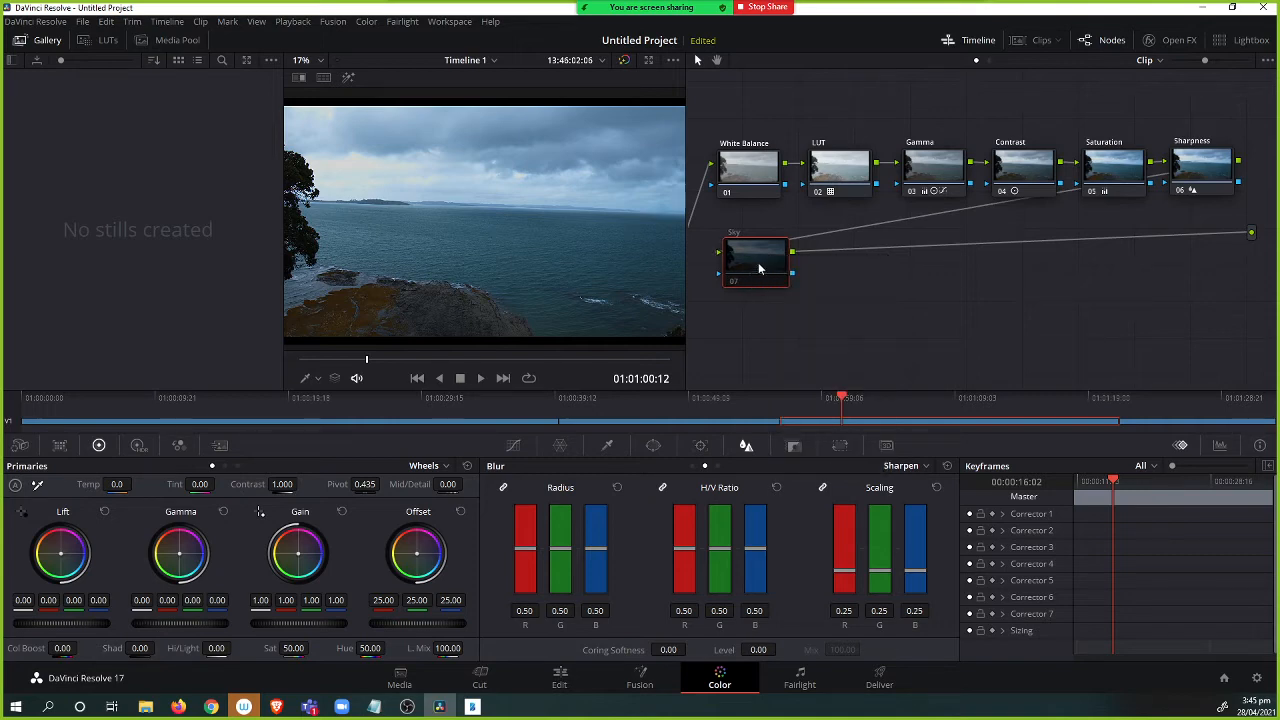
Lock node 07 and unlock it again.
{"action": "mouse_move", "coordinate": [760, 269]}
{"action": "left_mouse_down"}
{"action": "mouse_move", "coordinate": [774, 268]}
{"action": "mouse_move", "coordinate": [763, 266]}
{"action": "left_mouse_up"}
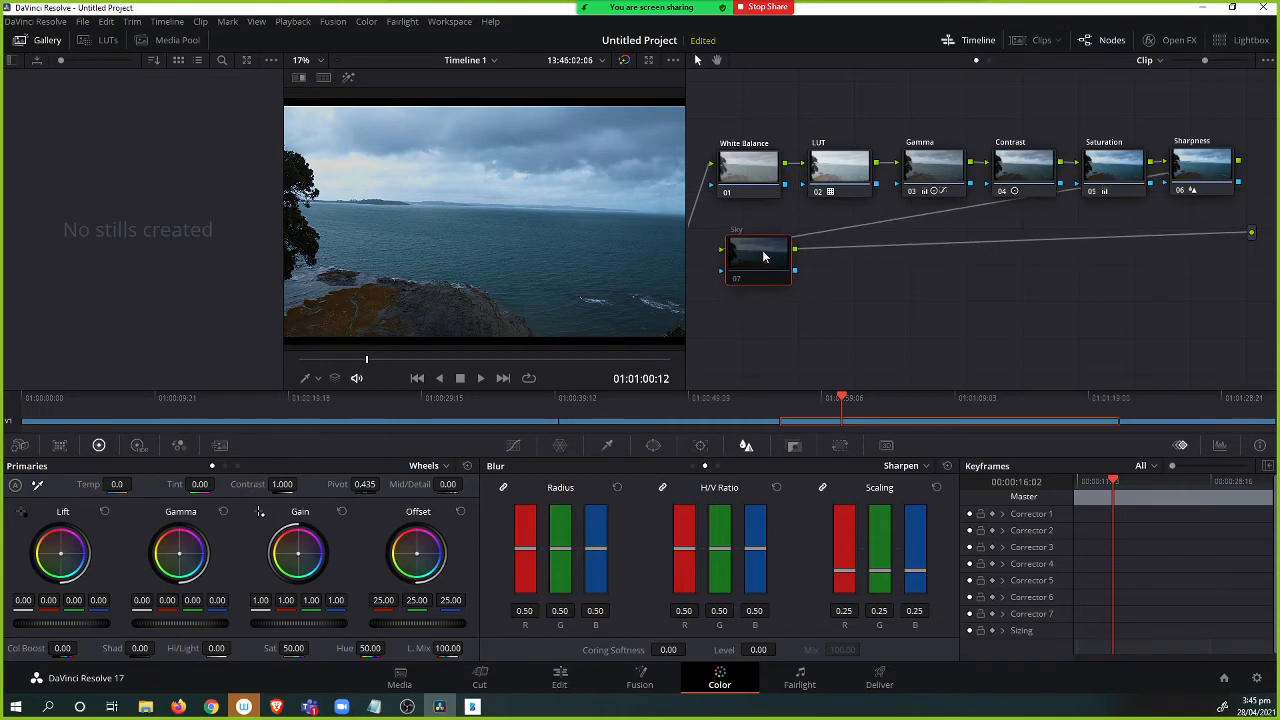
{"action": "right_click", "coordinate": [763, 258]}
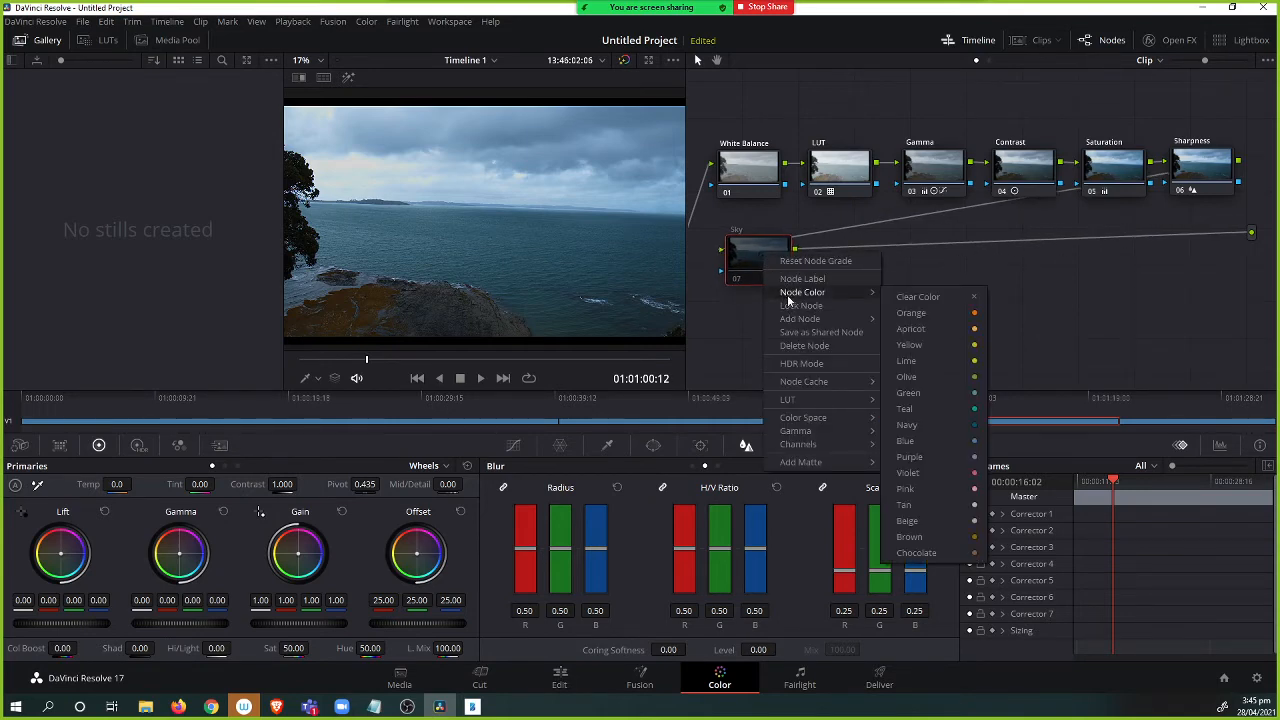
{"action": "left_click", "coordinate": [800, 305]}
{"action": "right_click", "coordinate": [761, 269]}
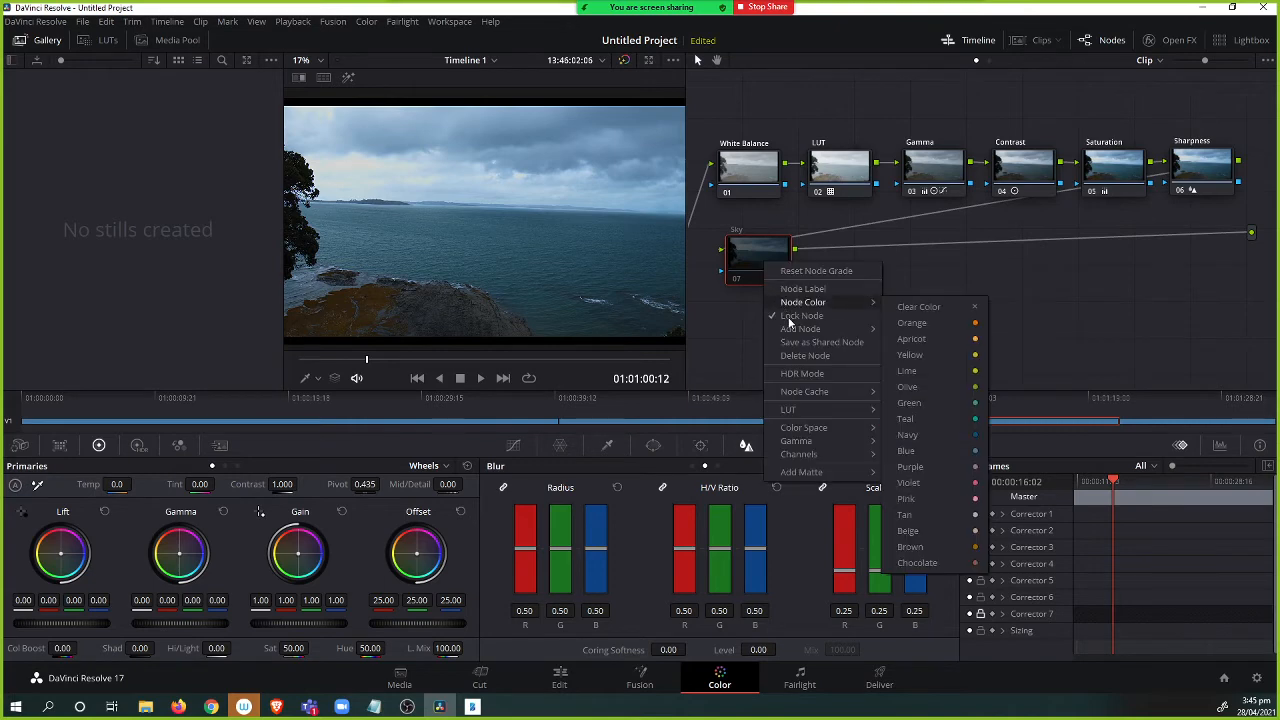
{"action": "left_click", "coordinate": [800, 312]}
Reset the grade of the Sky node.
{"action": "right_click", "coordinate": [764, 259]}
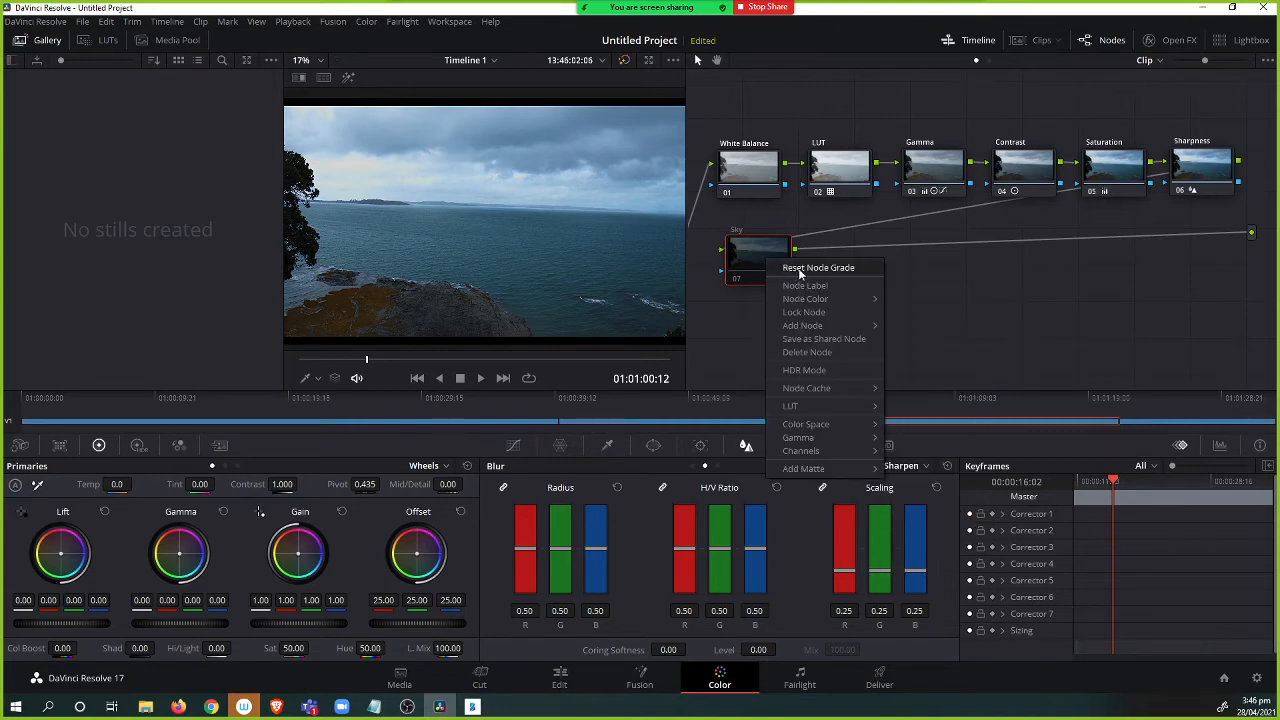
{"action": "left_click", "coordinate": [799, 270]}
{"action": "right_click", "coordinate": [758, 264]}
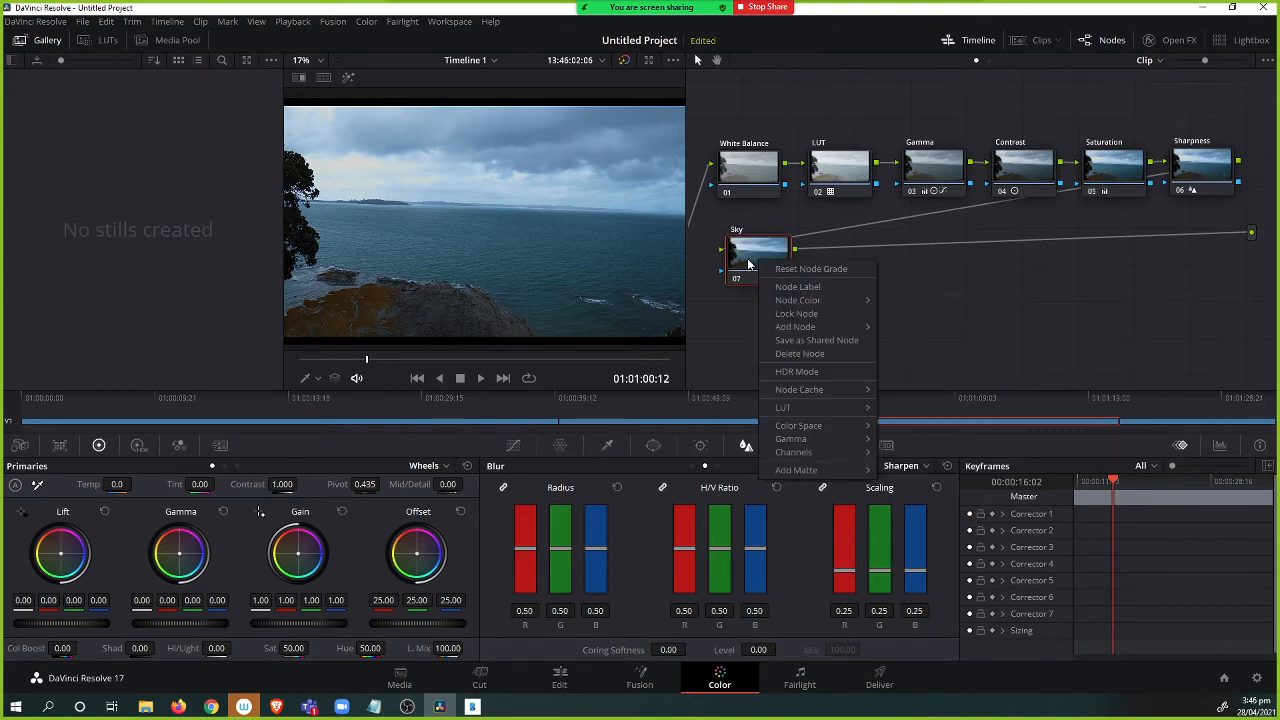
{"action": "left_click", "coordinate": [712, 270]}
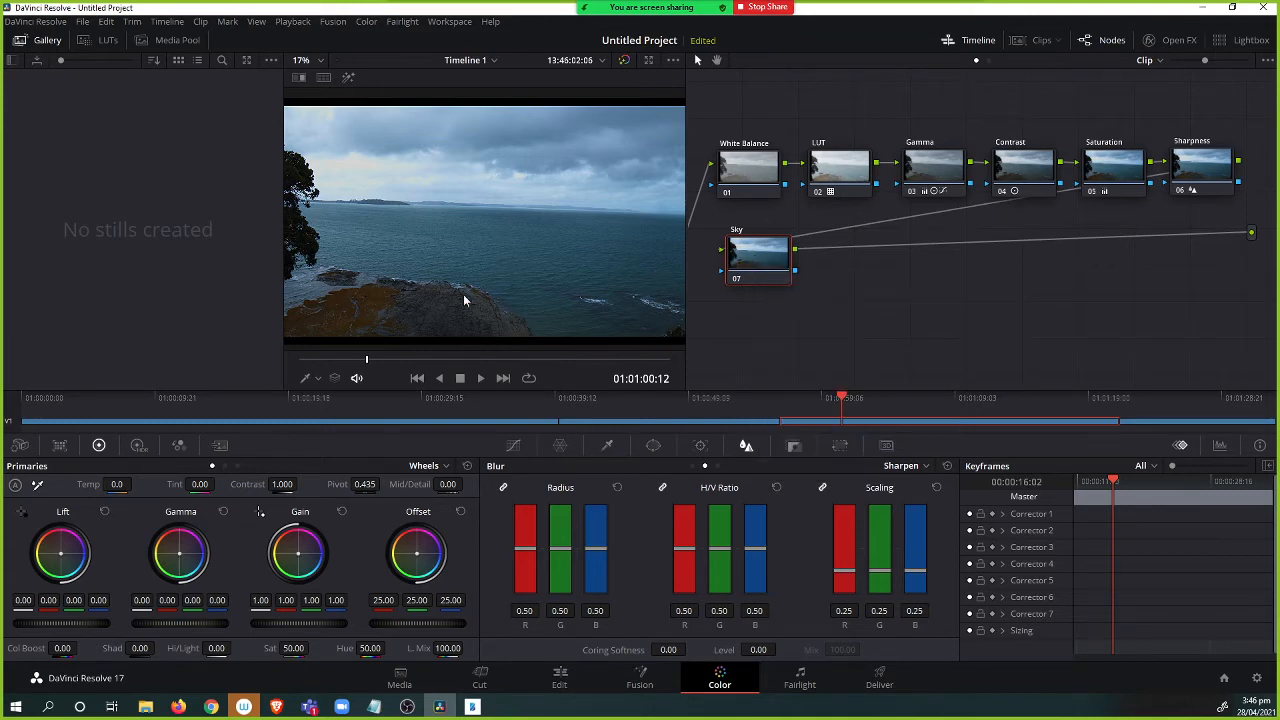
Qualify the sky on the Sky node by sampling it, then set Saturation Low to 0 and Luminance Low to 60.6.
{"action": "left_click", "coordinate": [606, 445]}
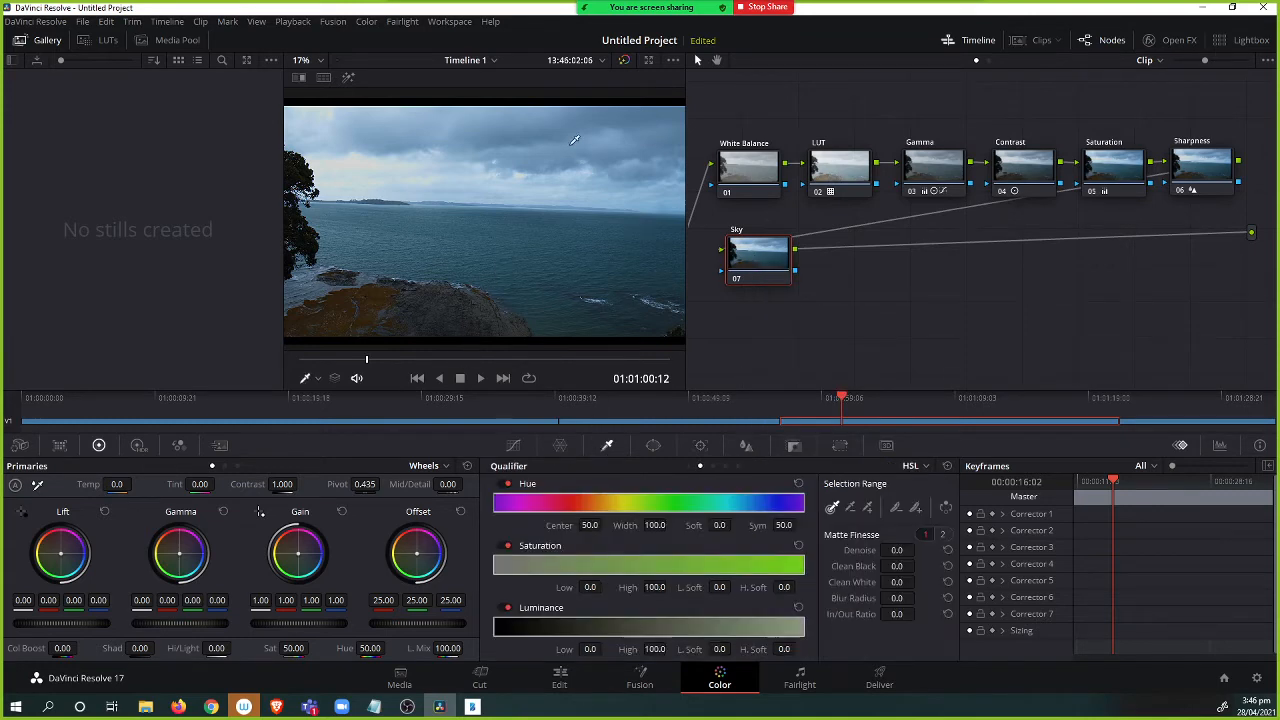
{"action": "left_click", "coordinate": [532, 174]}
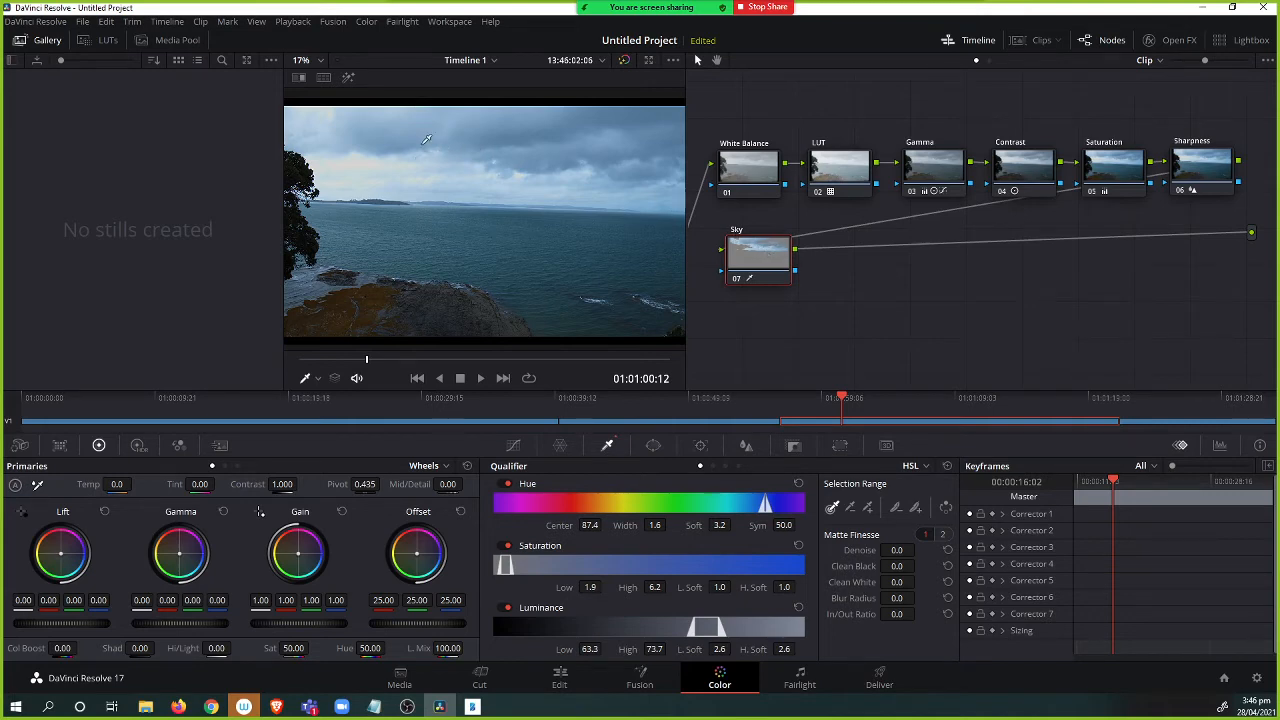
{"action": "left_click", "coordinate": [348, 80]}
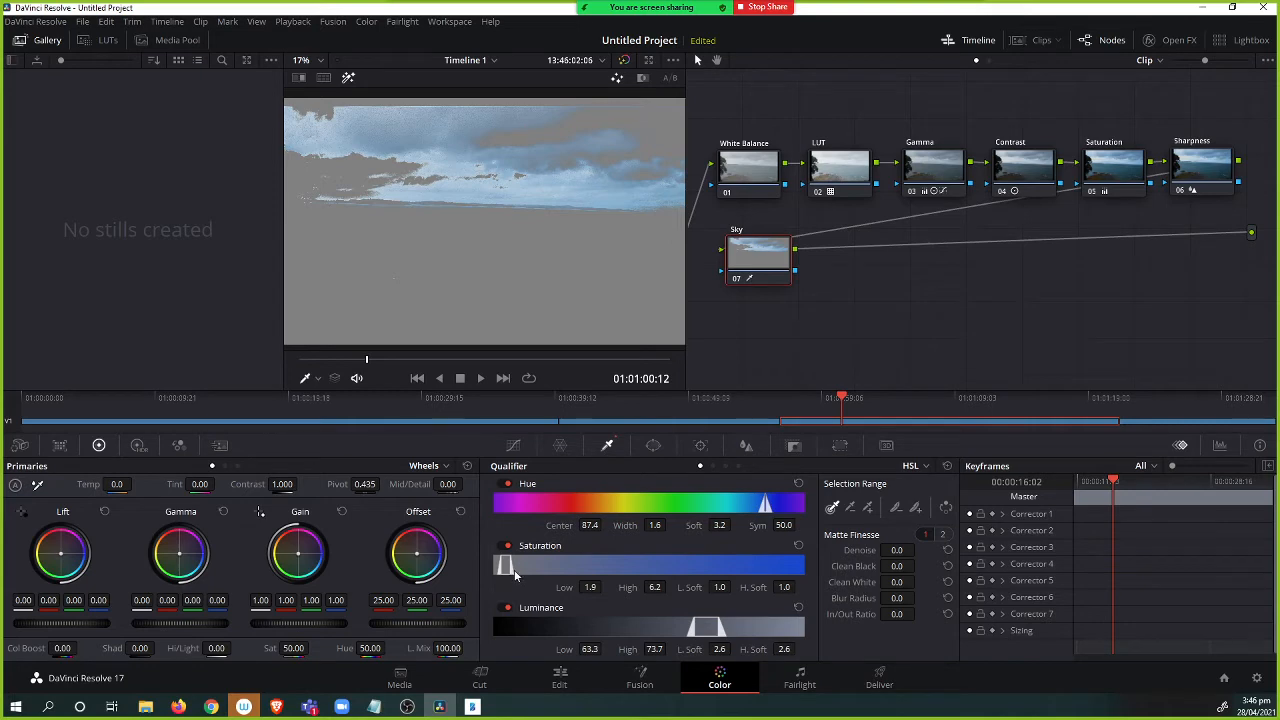
{"action": "mouse_move", "coordinate": [510, 568]}
{"action": "left_mouse_down"}
{"action": "mouse_move", "coordinate": [546, 568]}
{"action": "mouse_move", "coordinate": [509, 570]}
{"action": "left_mouse_up"}
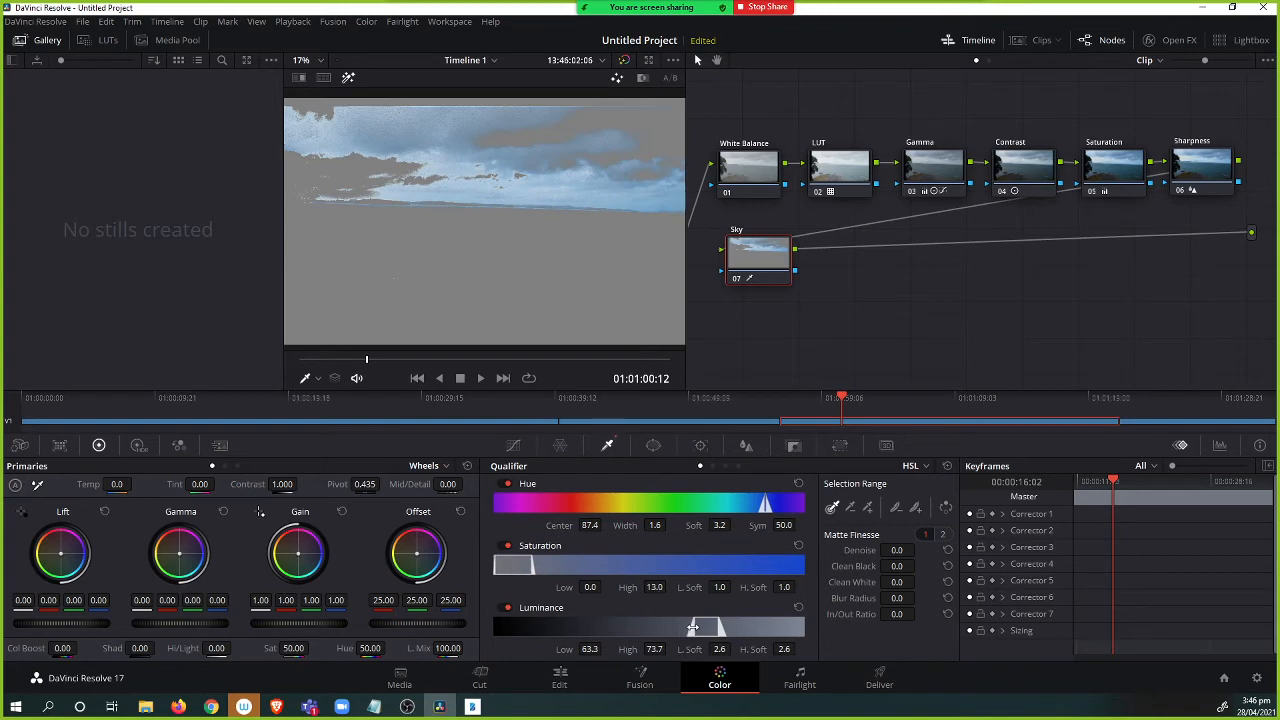
{"action": "mouse_move", "coordinate": [690, 627]}
{"action": "left_mouse_down"}
{"action": "mouse_move", "coordinate": [662, 627]}
{"action": "mouse_move", "coordinate": [687, 628]}
{"action": "left_mouse_up"}
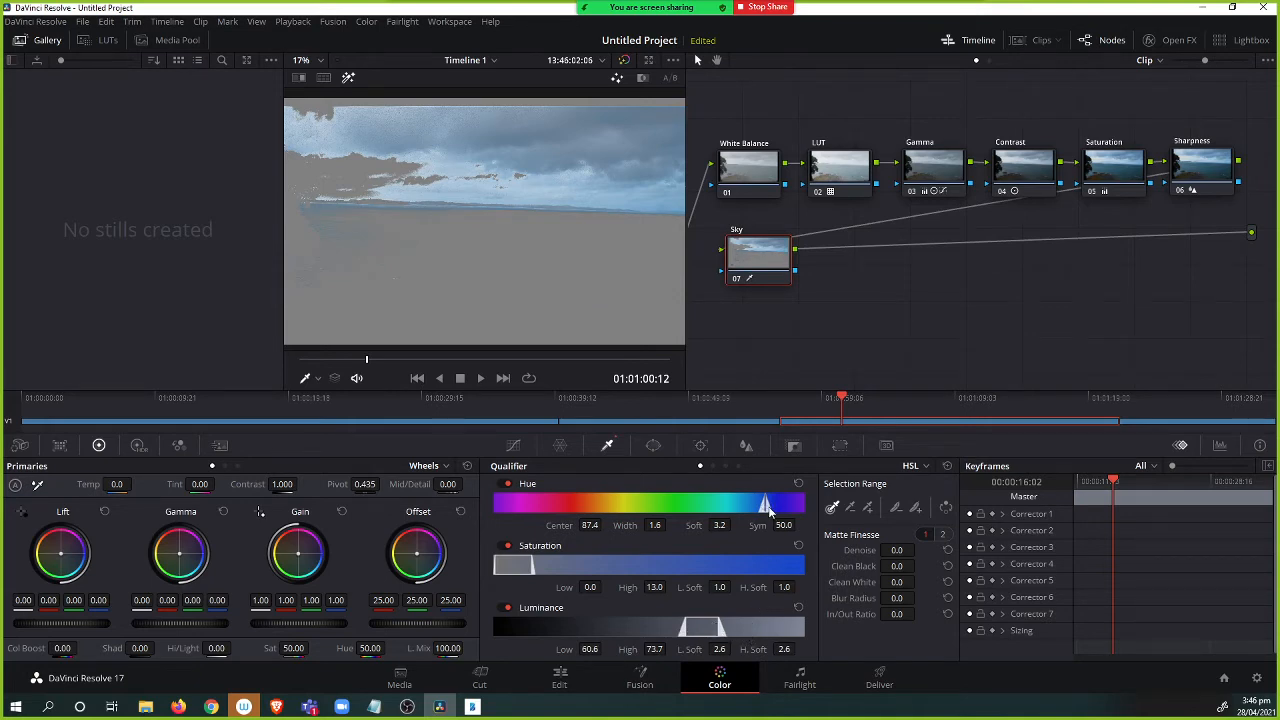
Refine the sky qualifier by sampling further sky areas to add and excluding unwanted areas in the viewer.
{"action": "left_click", "coordinate": [915, 508]}
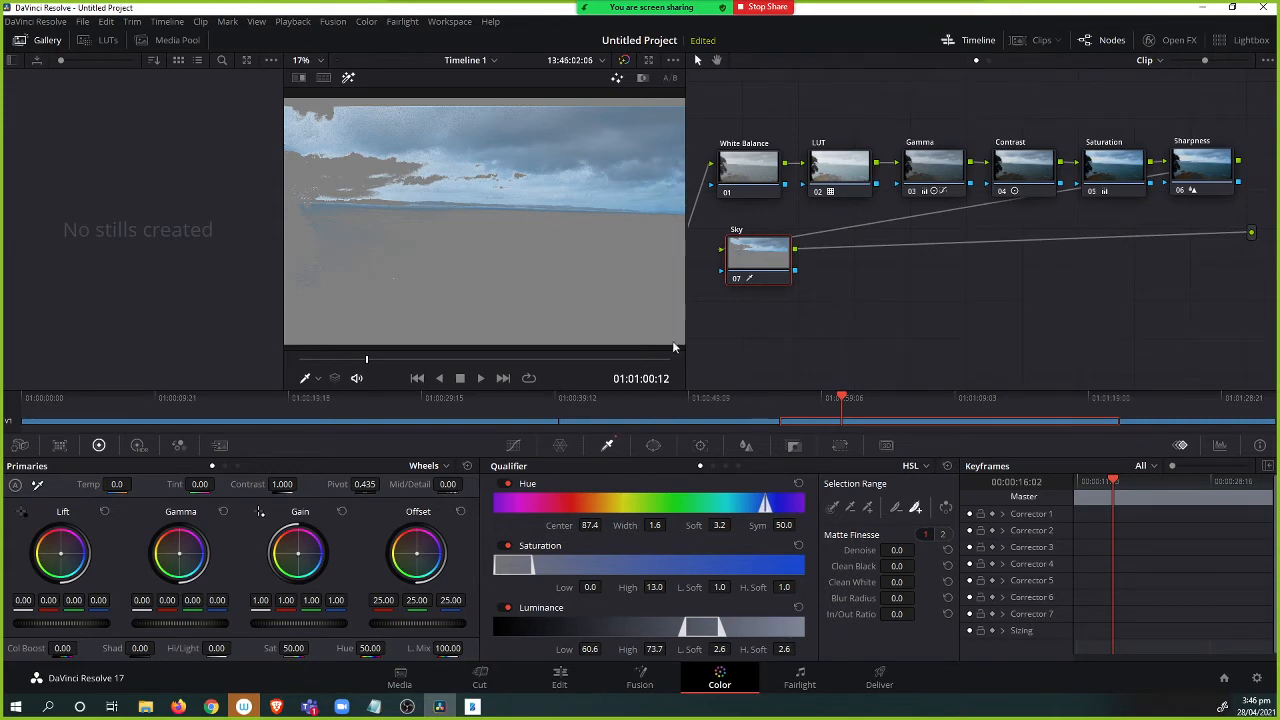
{"action": "left_click_drag", "start_coordinate": [360, 166], "coordinate": [347, 165]}
{"action": "left_click", "coordinate": [342, 166]}
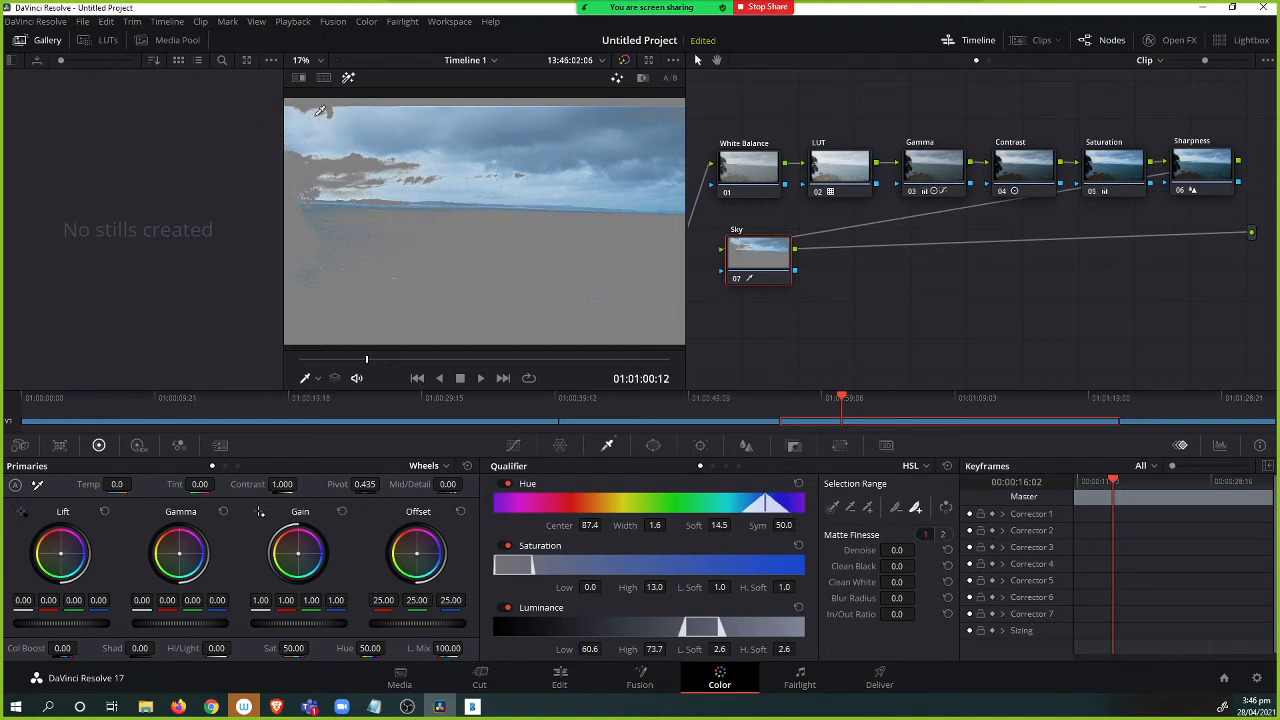
{"action": "left_click", "coordinate": [336, 106]}
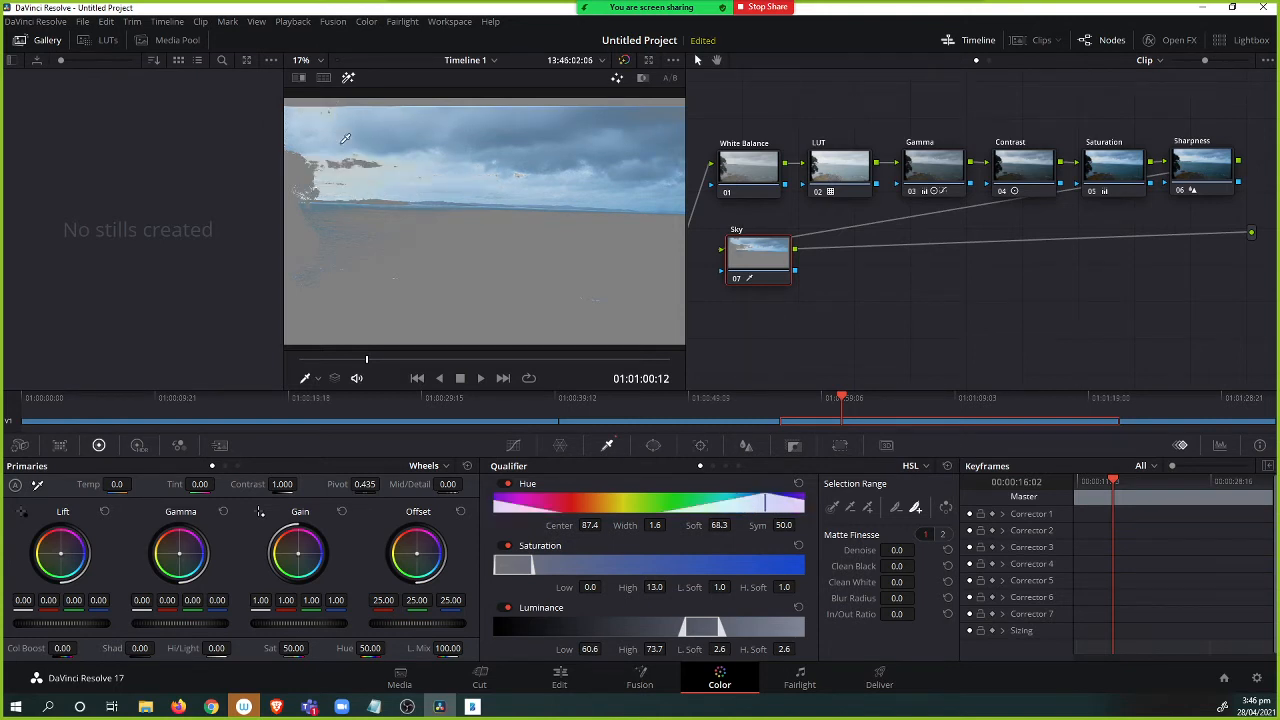
{"action": "left_click", "coordinate": [307, 163]}
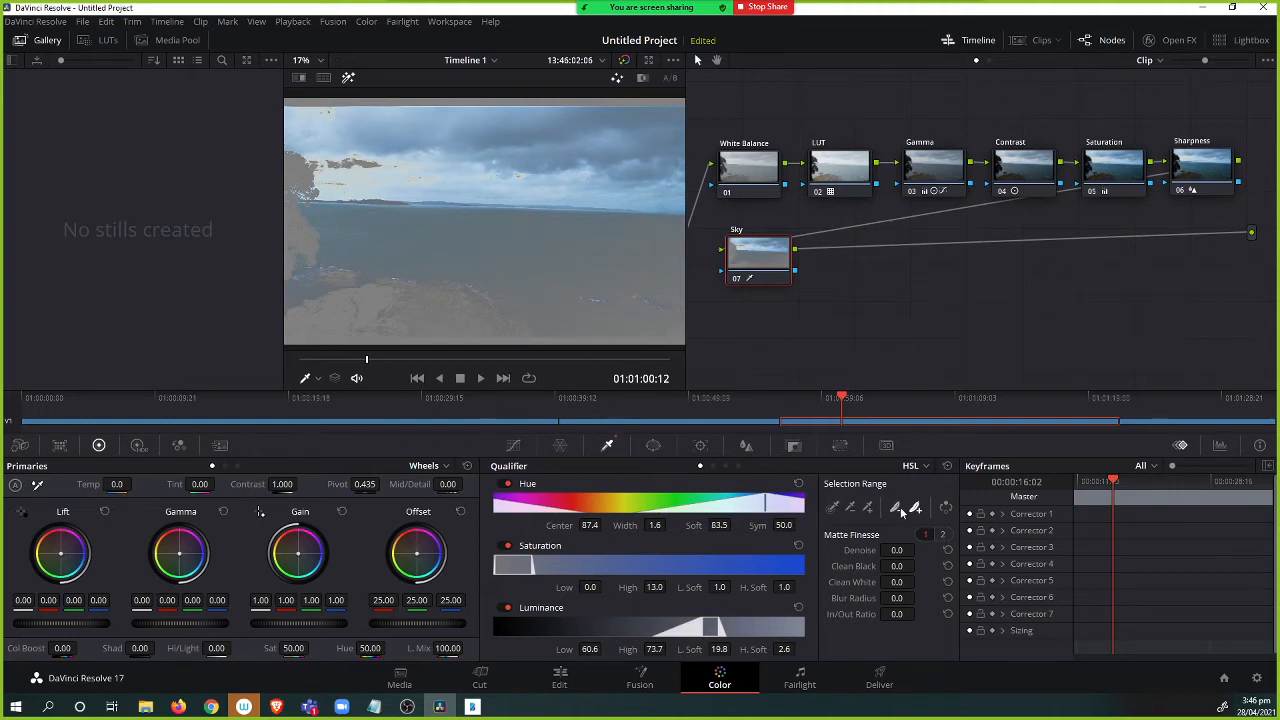
{"action": "left_click", "coordinate": [440, 227]}
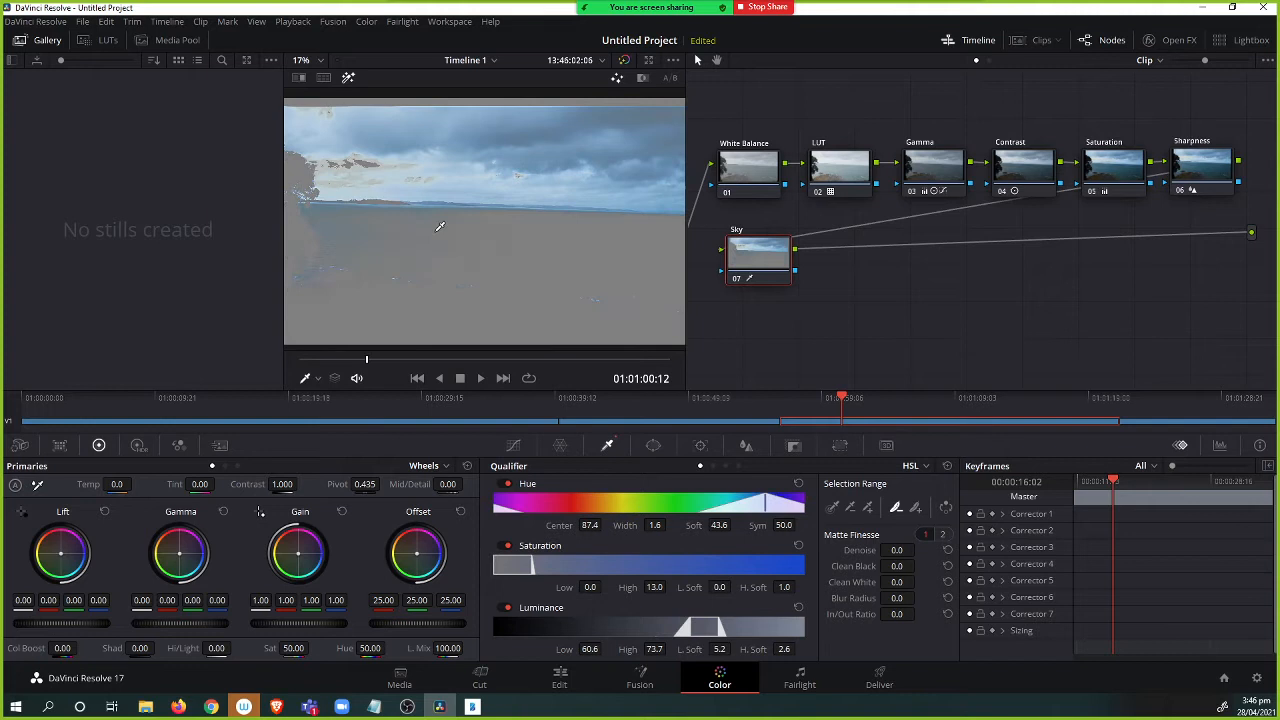
{"action": "left_click", "coordinate": [321, 235]}
{"action": "left_click", "coordinate": [321, 235]}
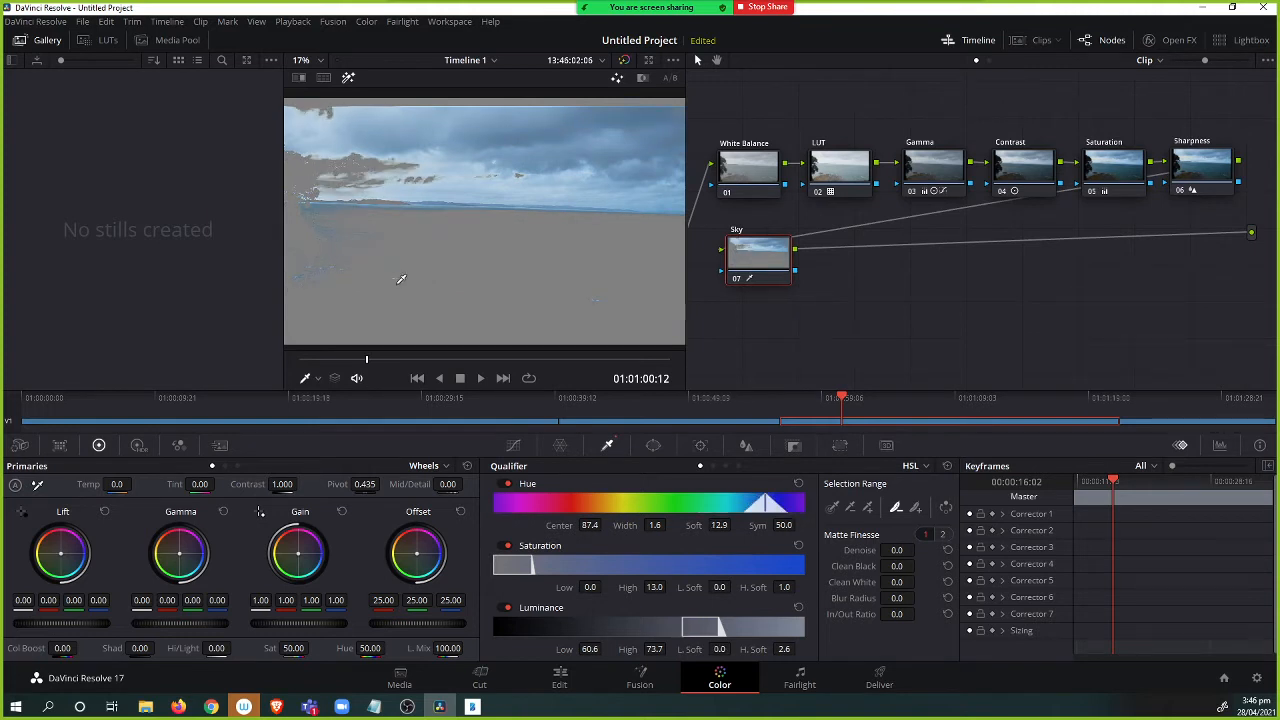
{"action": "left_click", "coordinate": [654, 320]}
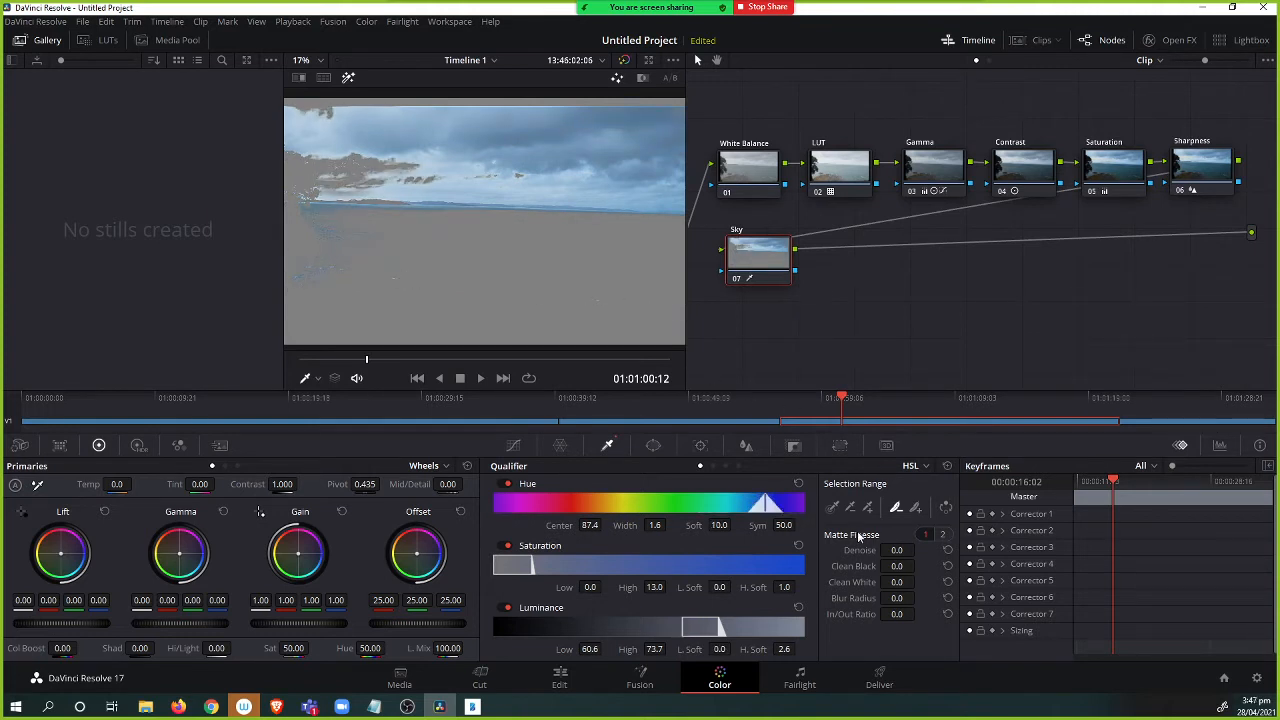
{"action": "left_click", "coordinate": [915, 508]}
{"action": "left_click", "coordinate": [363, 165]}
{"action": "left_click", "coordinate": [366, 161]}
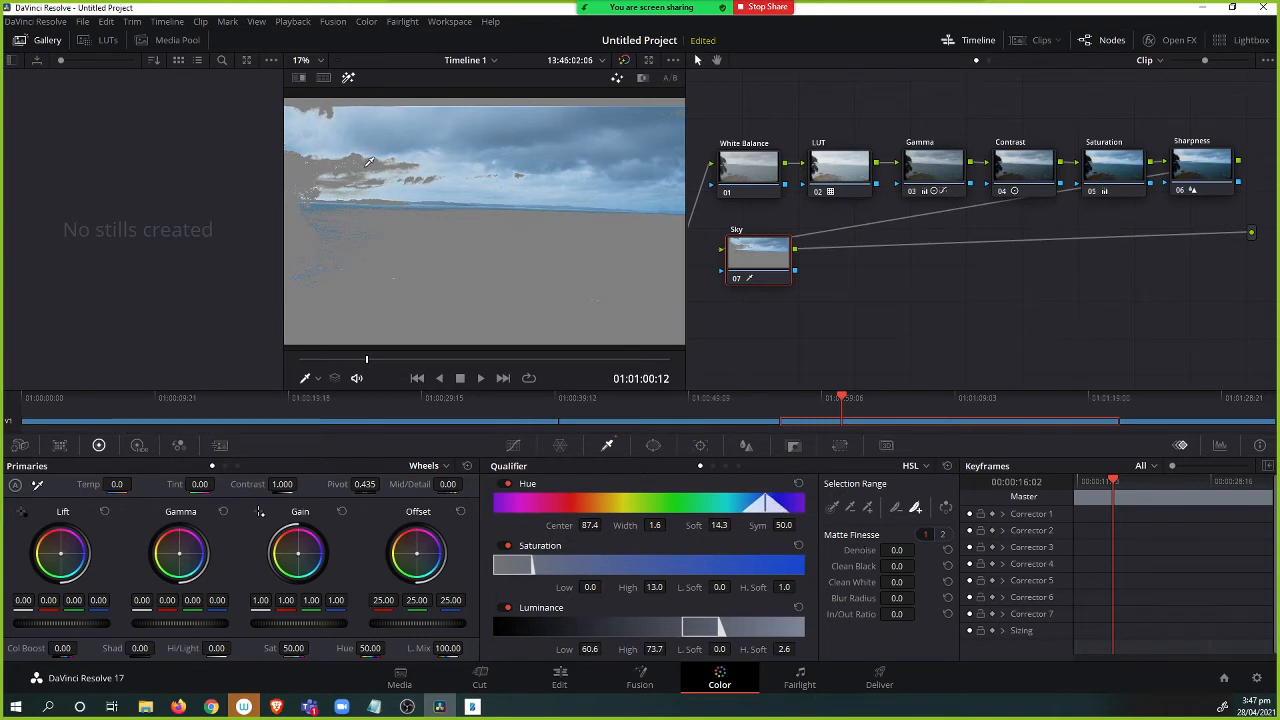
{"action": "left_click", "coordinate": [368, 161]}
{"action": "left_click", "coordinate": [372, 163]}
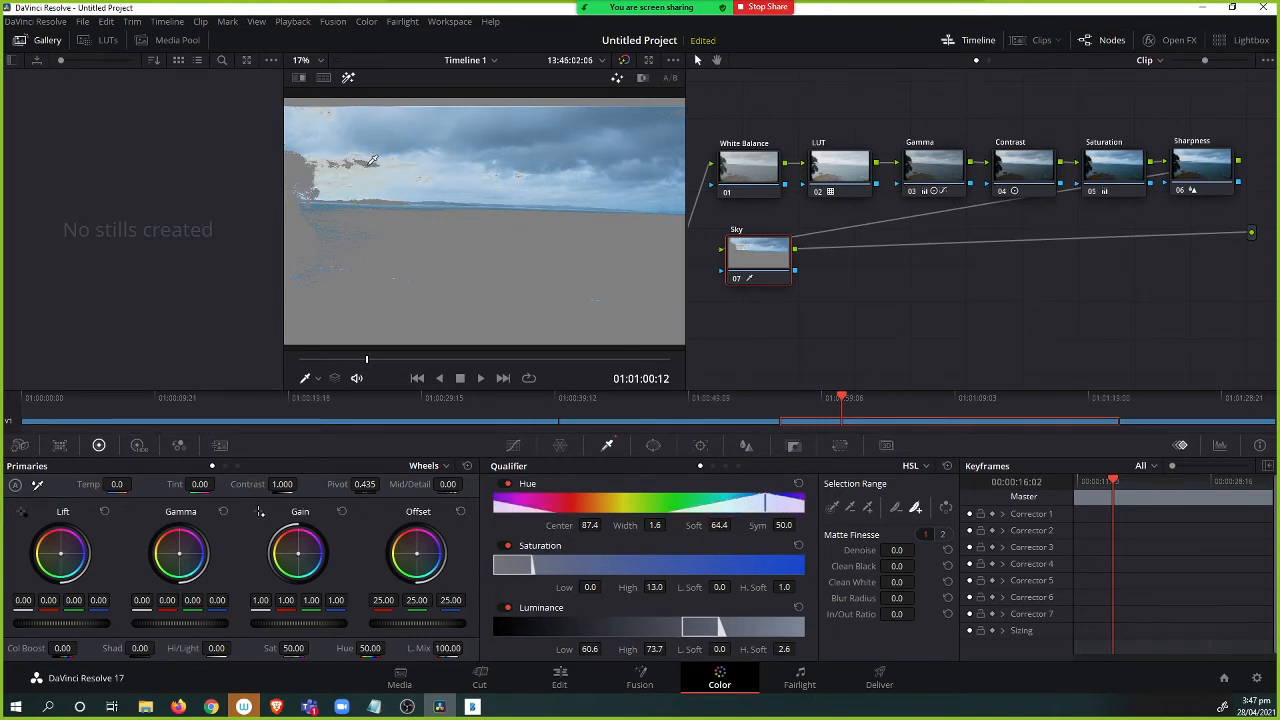
{"action": "left_click", "coordinate": [372, 163]}
{"action": "left_click", "coordinate": [344, 207]}
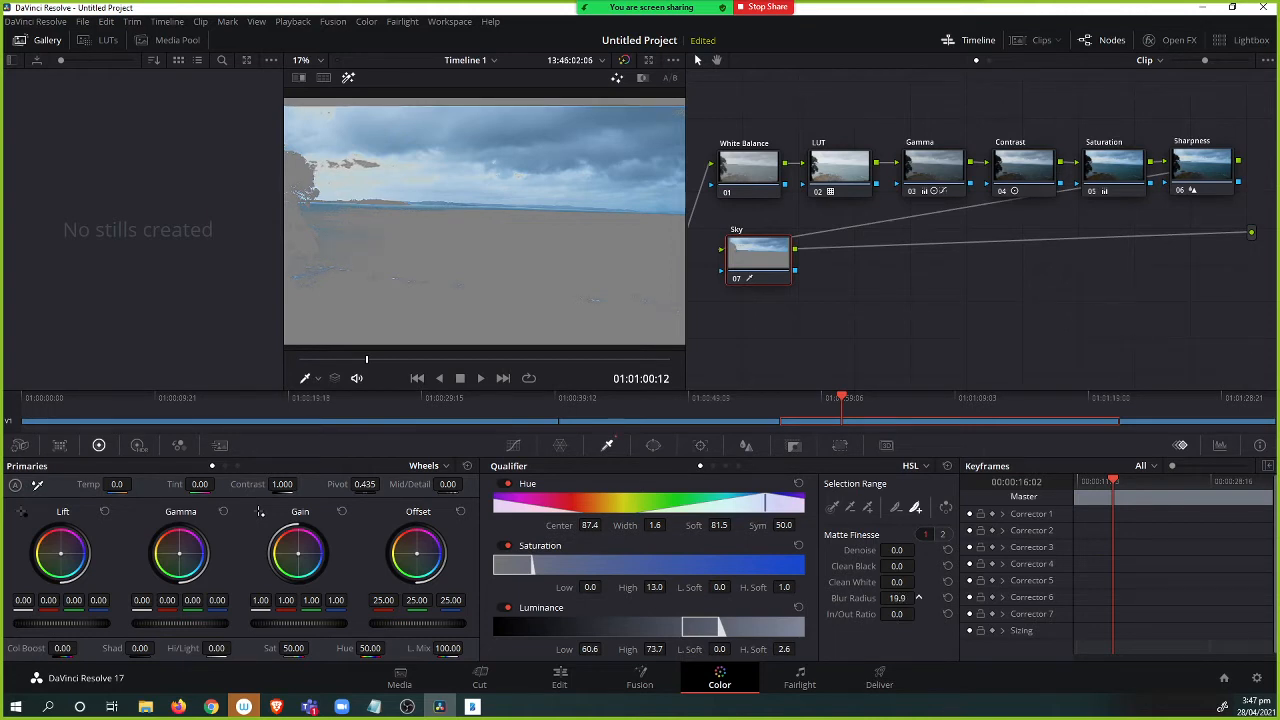
Set the sky matte's Blur Radius to 19.7 and turn off the matte highlight.
{"action": "left_click_drag", "start_coordinate": [918, 597], "coordinate": [910, 598]}
{"action": "left_click", "coordinate": [348, 77]}
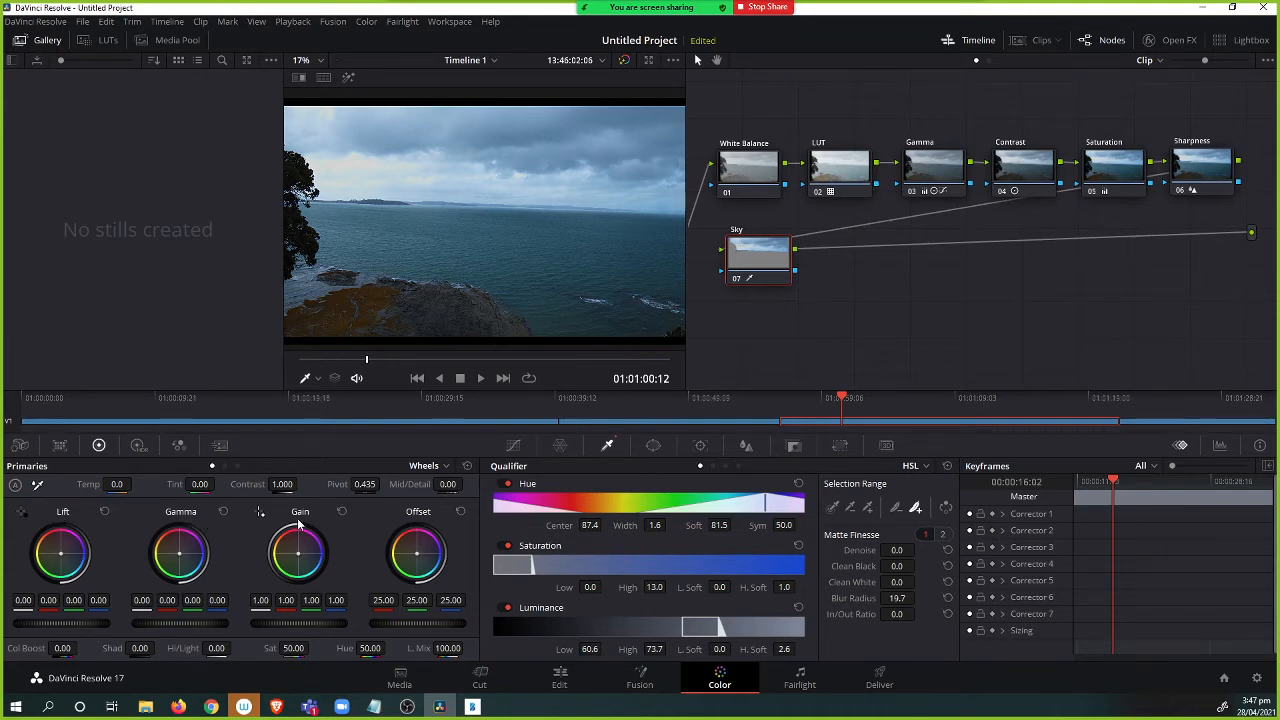
Open the High Dynamic Range wheels for the Sky node.
{"action": "left_click", "coordinate": [138, 446]}
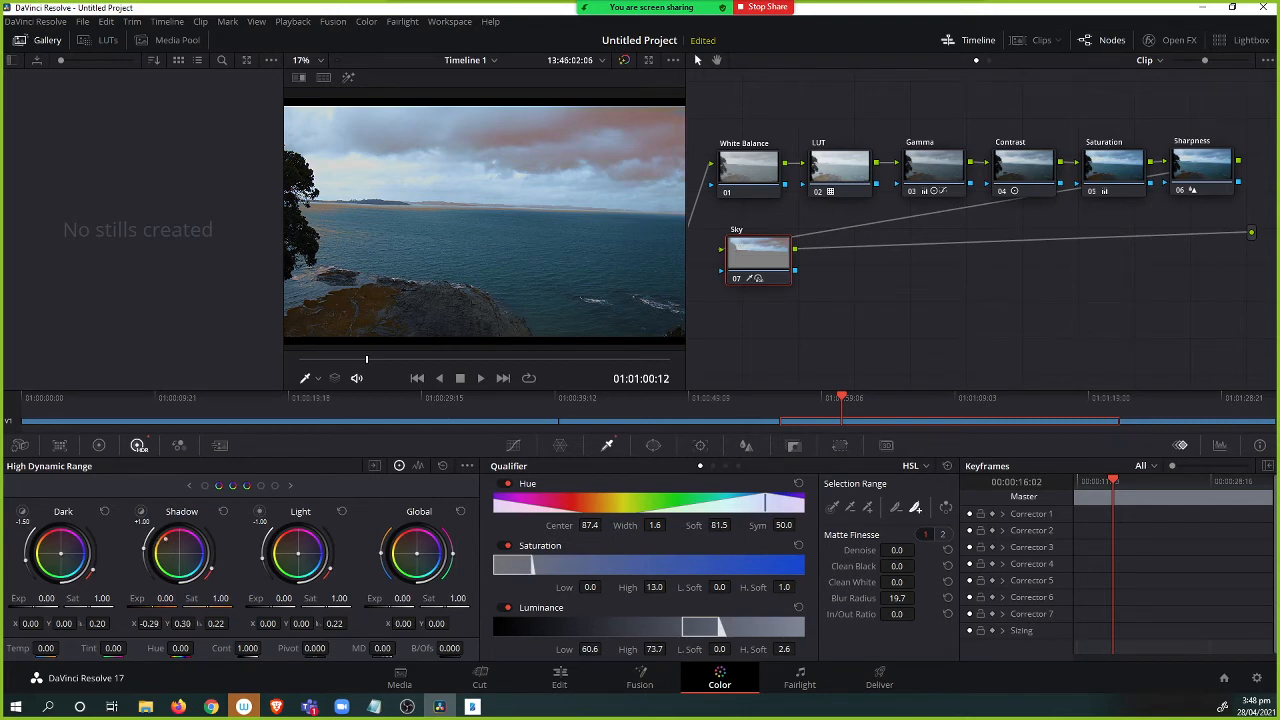
Switch to the Primaries wheels and darken the Sky node's Gamma with its master wheel.
{"action": "left_click_drag", "start_coordinate": [174, 545], "coordinate": [181, 551]}
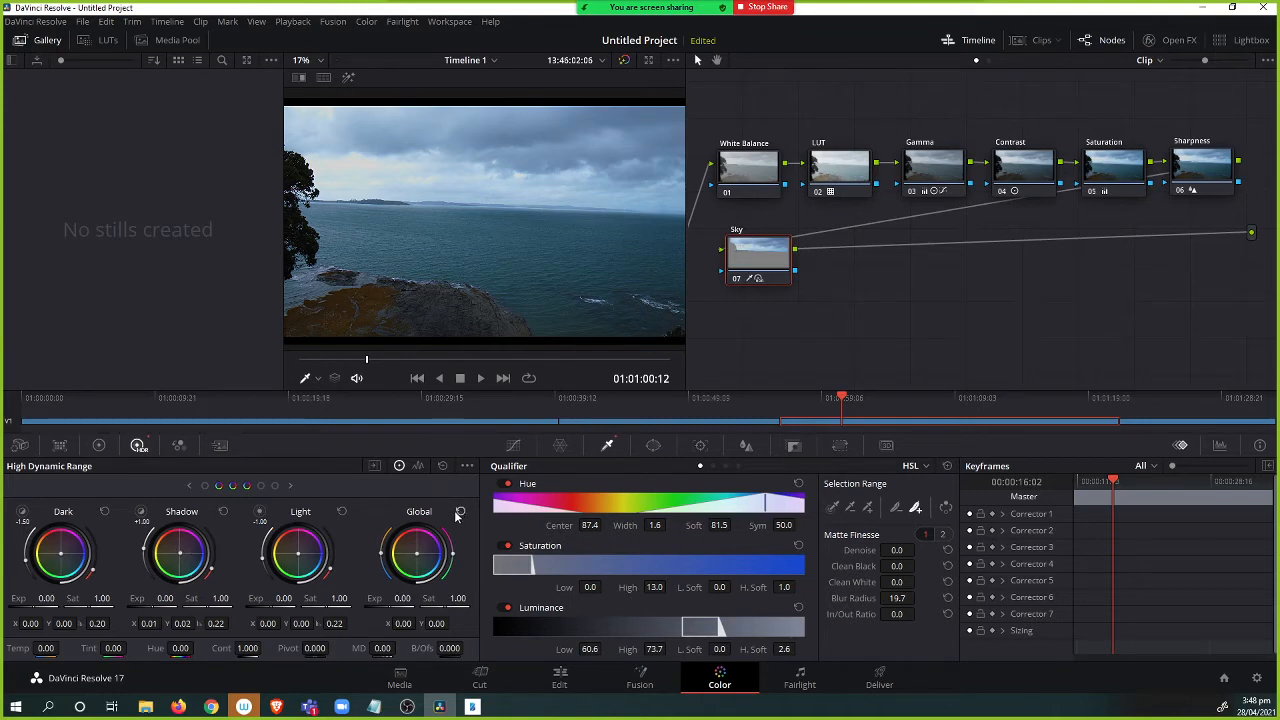
{"action": "left_click", "coordinate": [97, 446]}
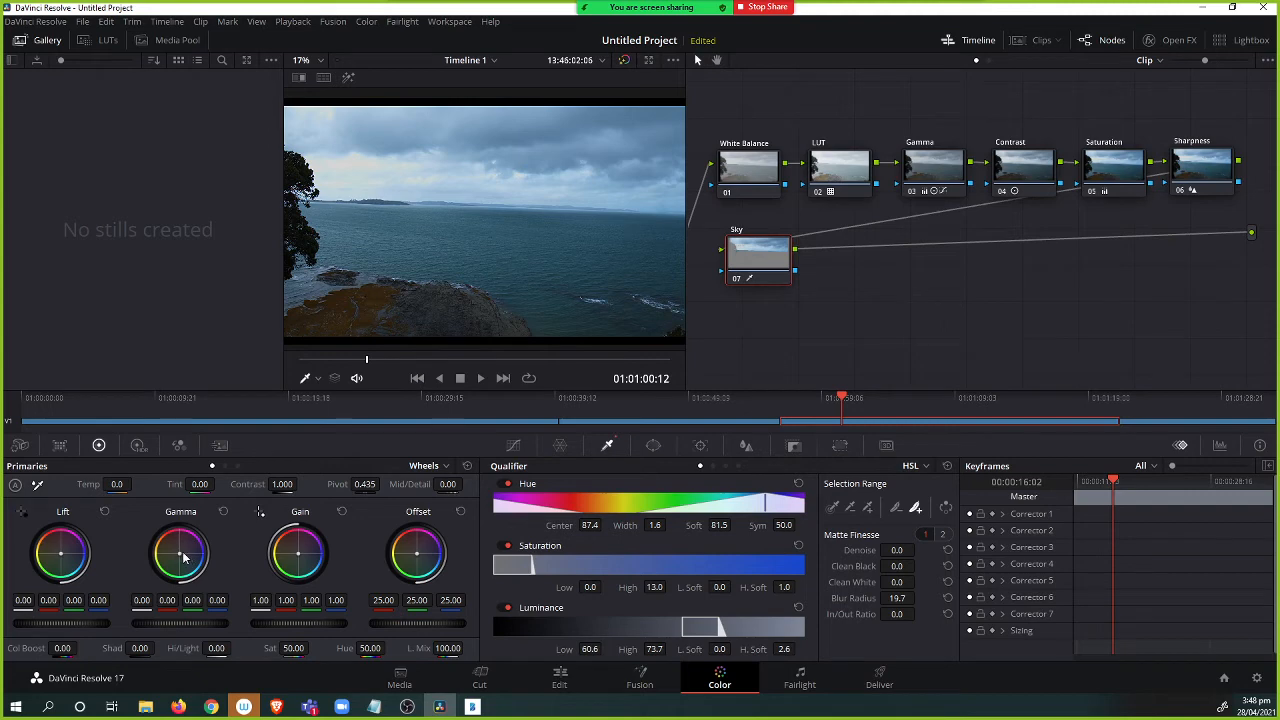
{"action": "left_click_drag", "start_coordinate": [193, 624], "coordinate": [163, 624]}
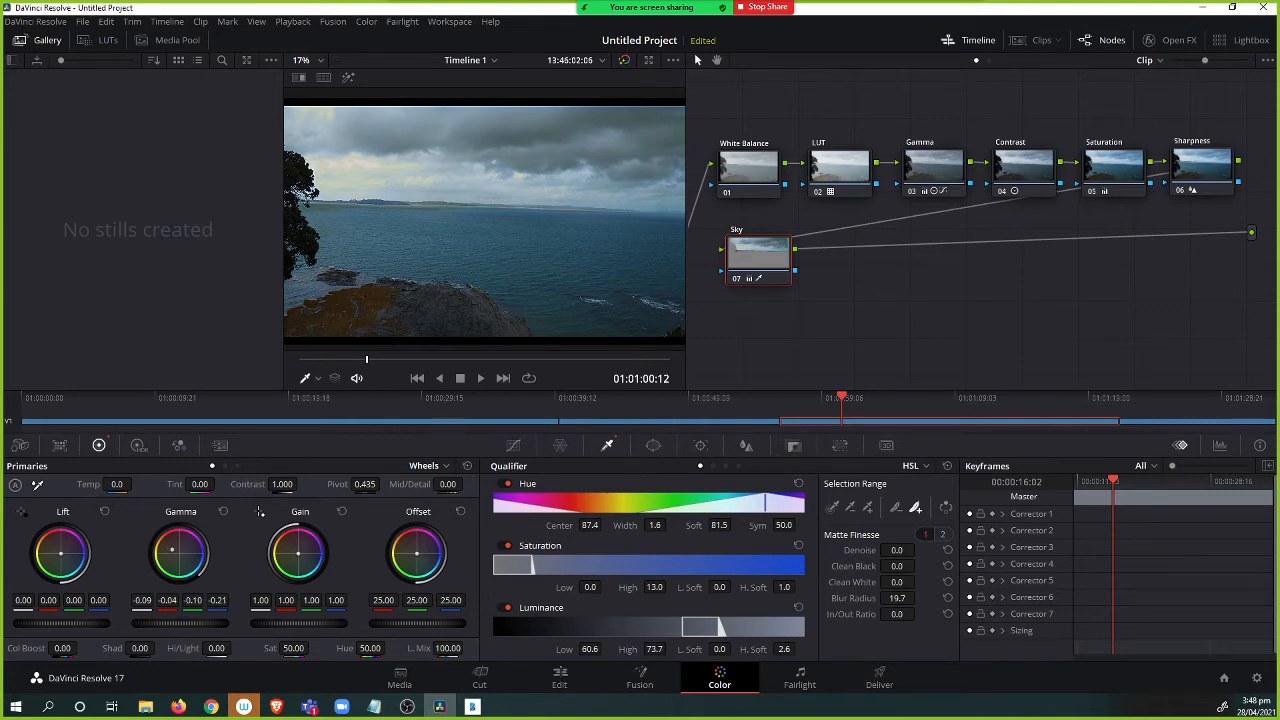
Reset the Sky node's Gamma wheel.
{"action": "left_click_drag", "start_coordinate": [172, 549], "coordinate": [174, 550]}
{"action": "left_click", "coordinate": [438, 468]}
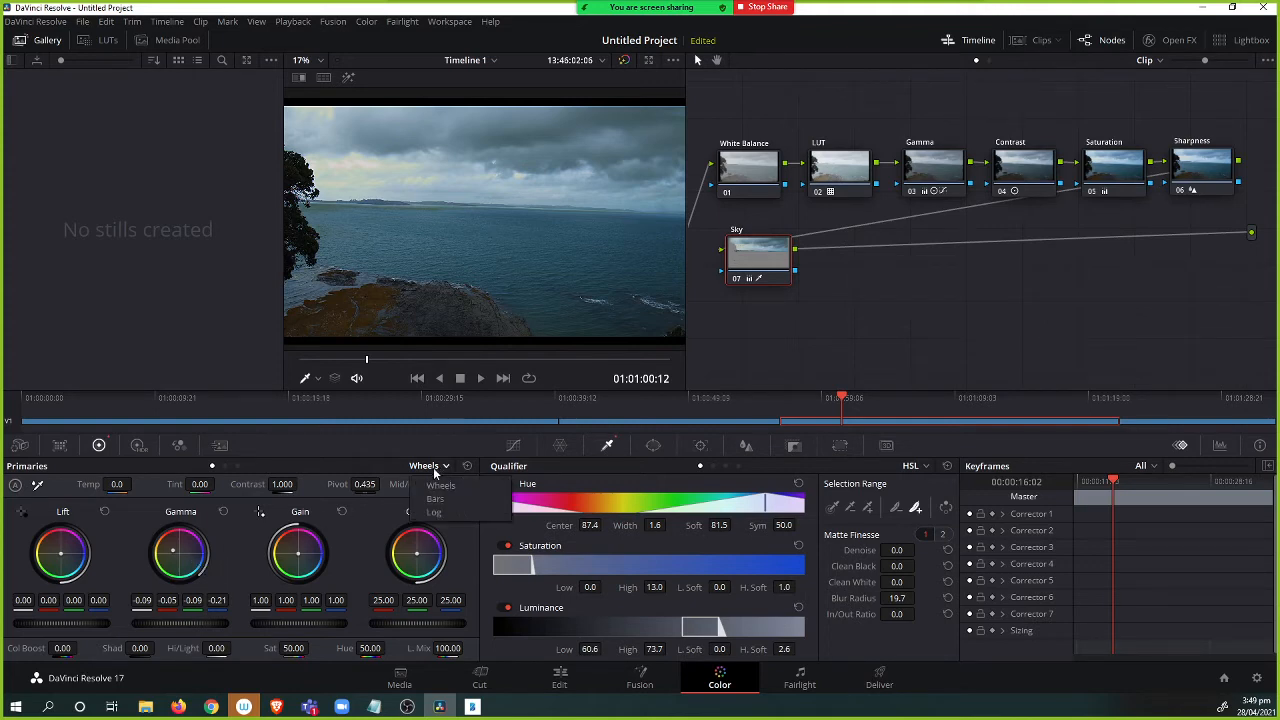
{"action": "left_click_drag", "start_coordinate": [174, 556], "coordinate": [213, 554]}
{"action": "left_click", "coordinate": [224, 513]}
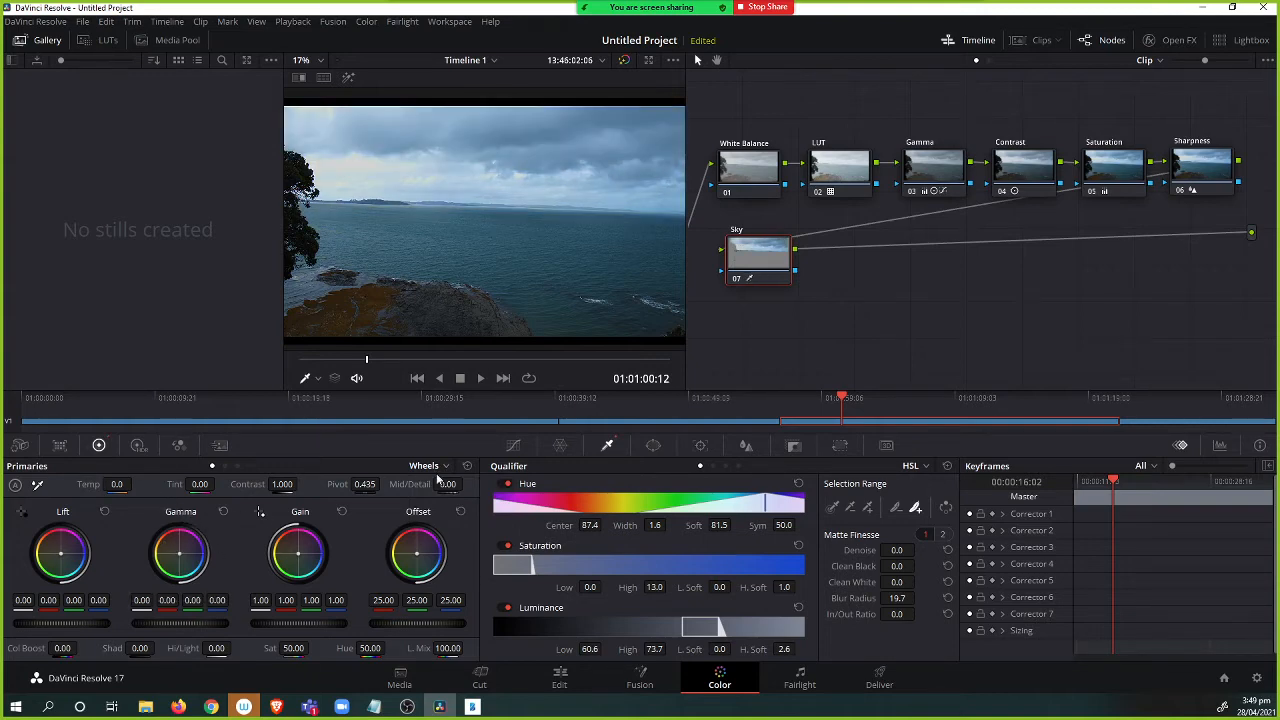
Switch the primaries to Log wheels, shift the Midtone wheel, and undo that change.
{"action": "left_click", "coordinate": [430, 466]}
{"action": "left_click", "coordinate": [440, 515]}
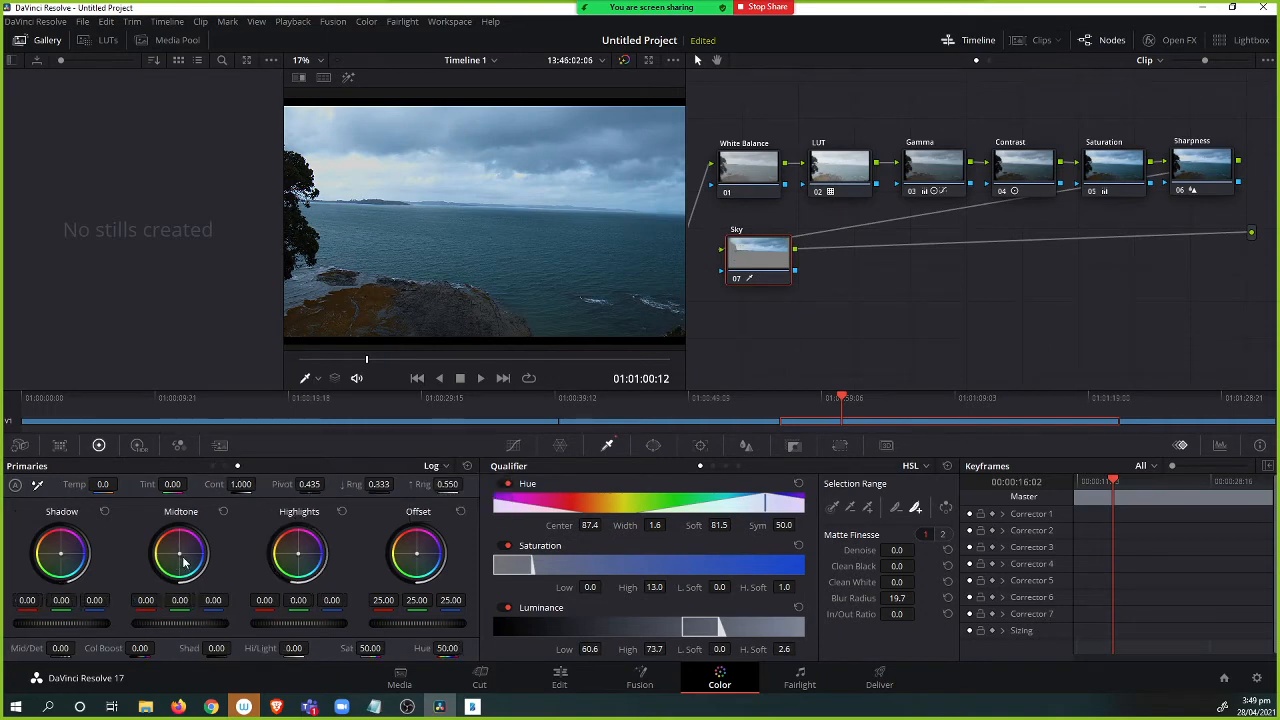
{"action": "left_click_drag", "start_coordinate": [180, 553], "coordinate": [162, 548]}
{"action": "key", "text": "ctrl+z"}
Switch back to the primary Wheels and nudge the Sky node's Gamma balance slightly toward warm.
{"action": "left_click", "coordinate": [445, 467]}
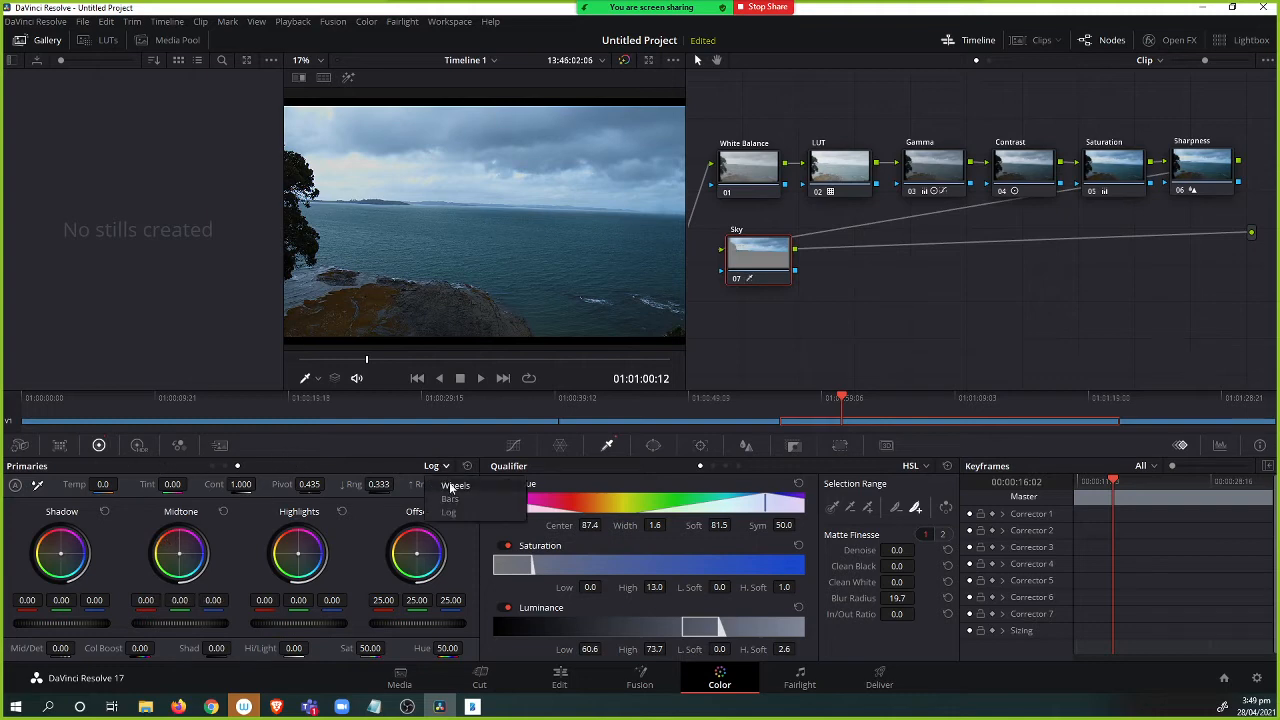
{"action": "left_click", "coordinate": [456, 486]}
{"action": "left_click_drag", "start_coordinate": [180, 559], "coordinate": [176, 556]}
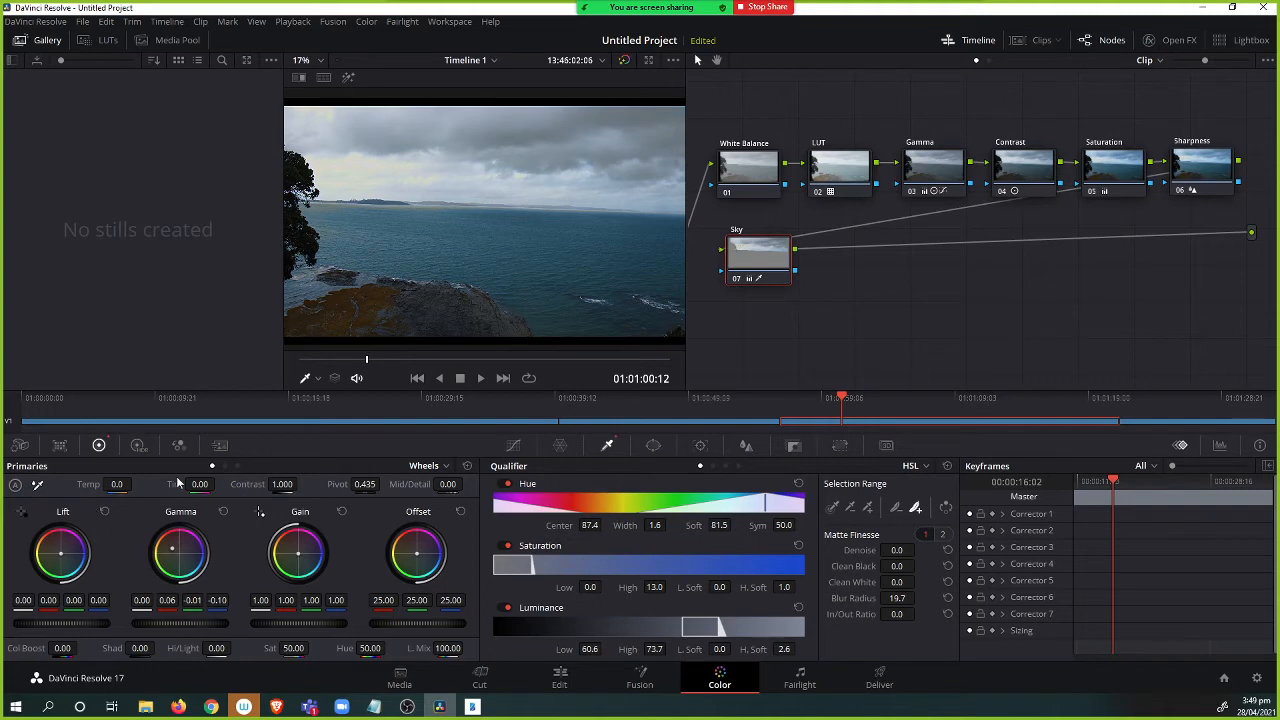
Add a serial node after the Sky node and label it Tree.
{"action": "left_click_drag", "start_coordinate": [761, 265], "coordinate": [758, 265]}
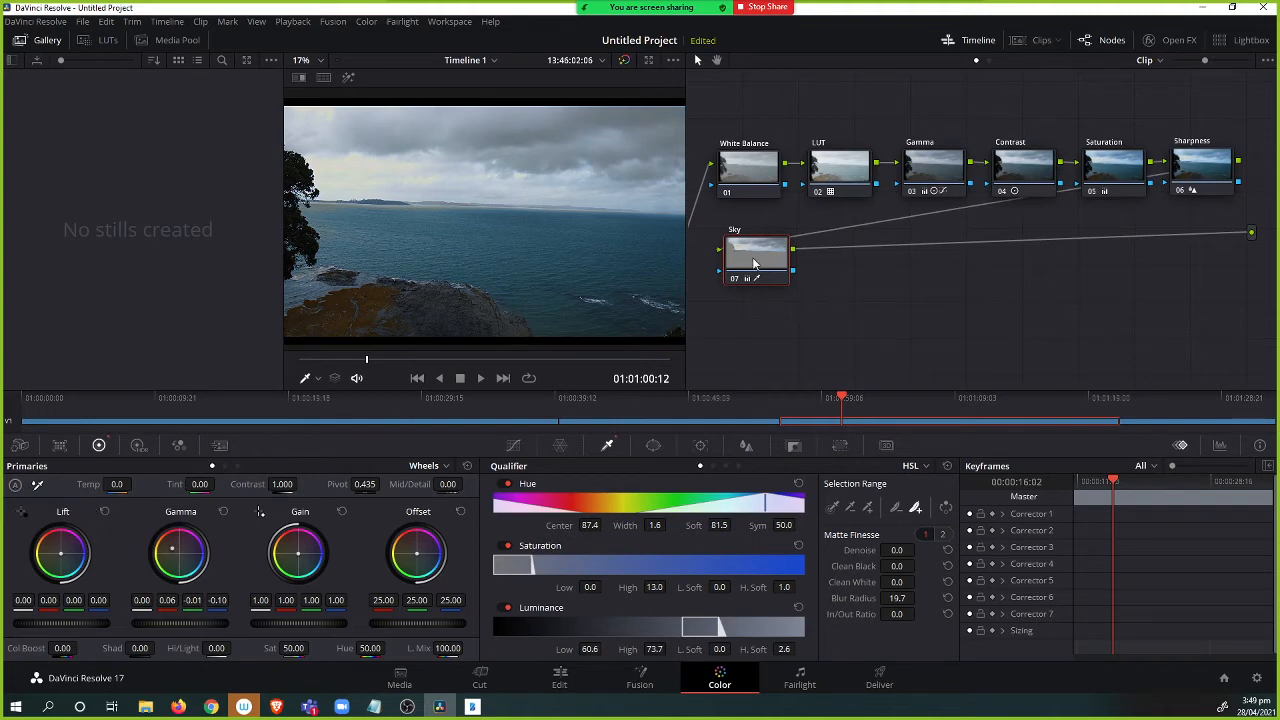
{"action": "key", "text": "alt+s"}
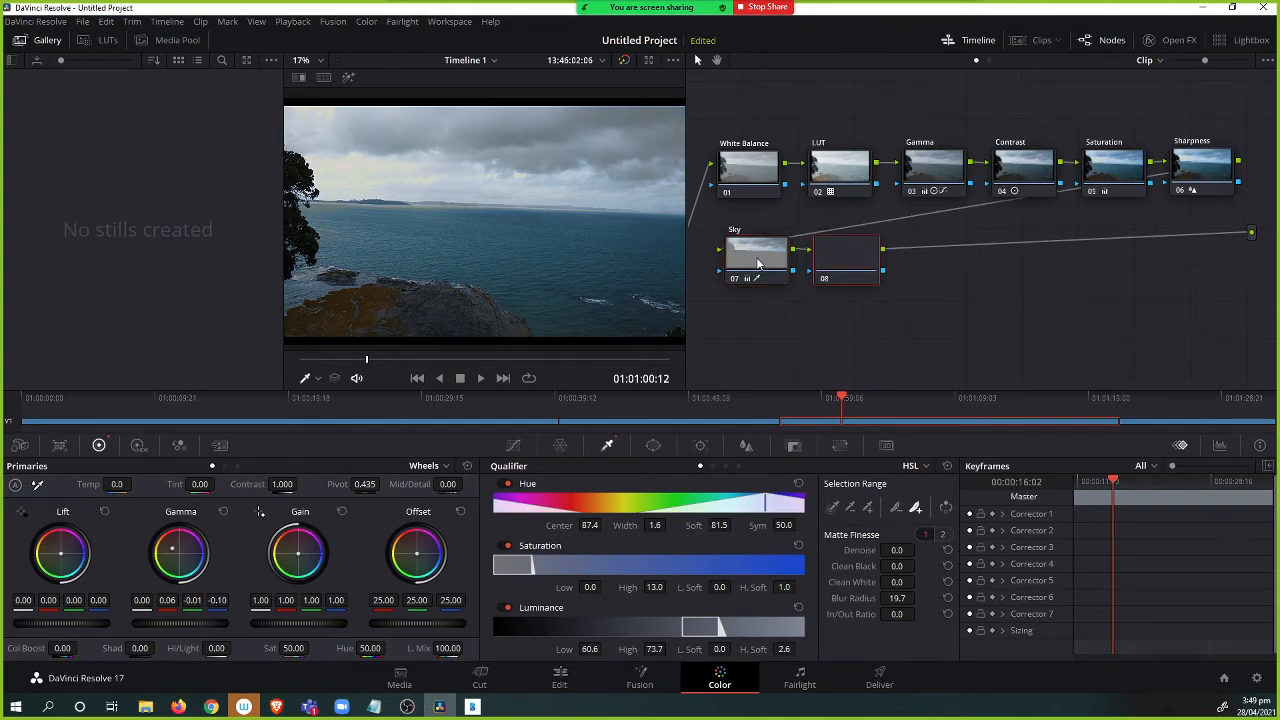
{"action": "left_click_drag", "start_coordinate": [852, 262], "coordinate": [850, 258]}
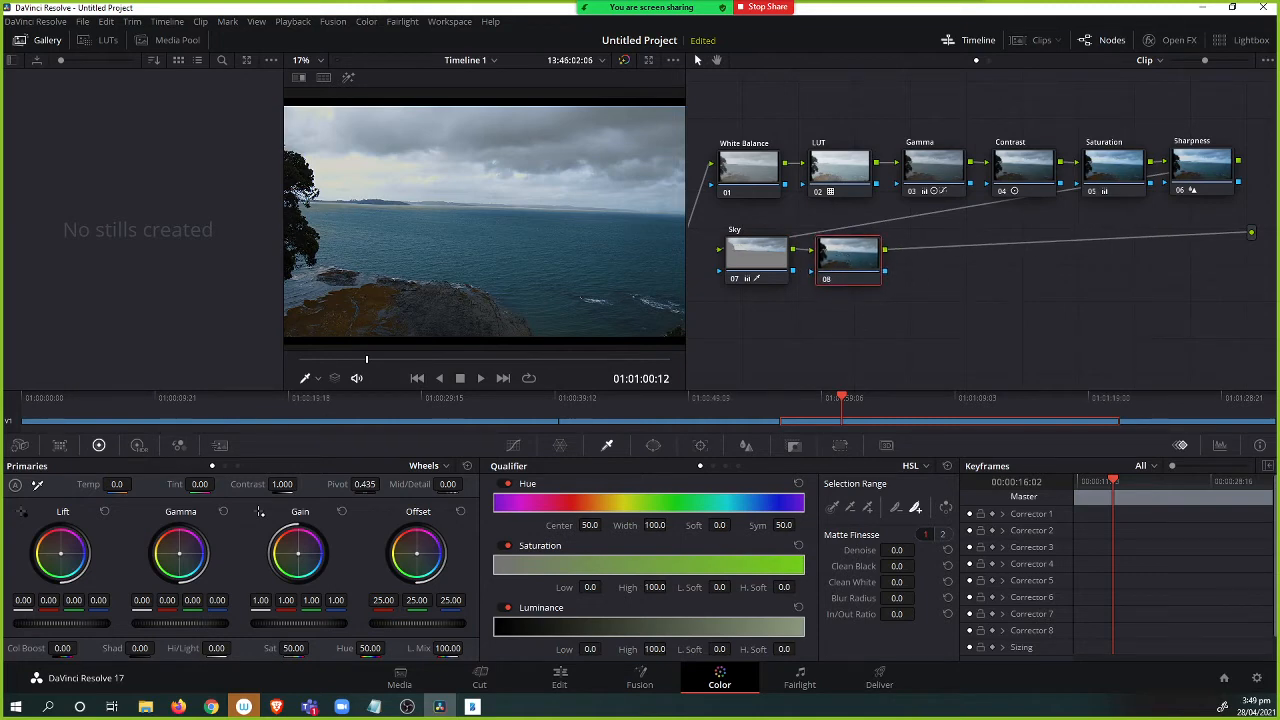
{"action": "right_click", "coordinate": [853, 258]}
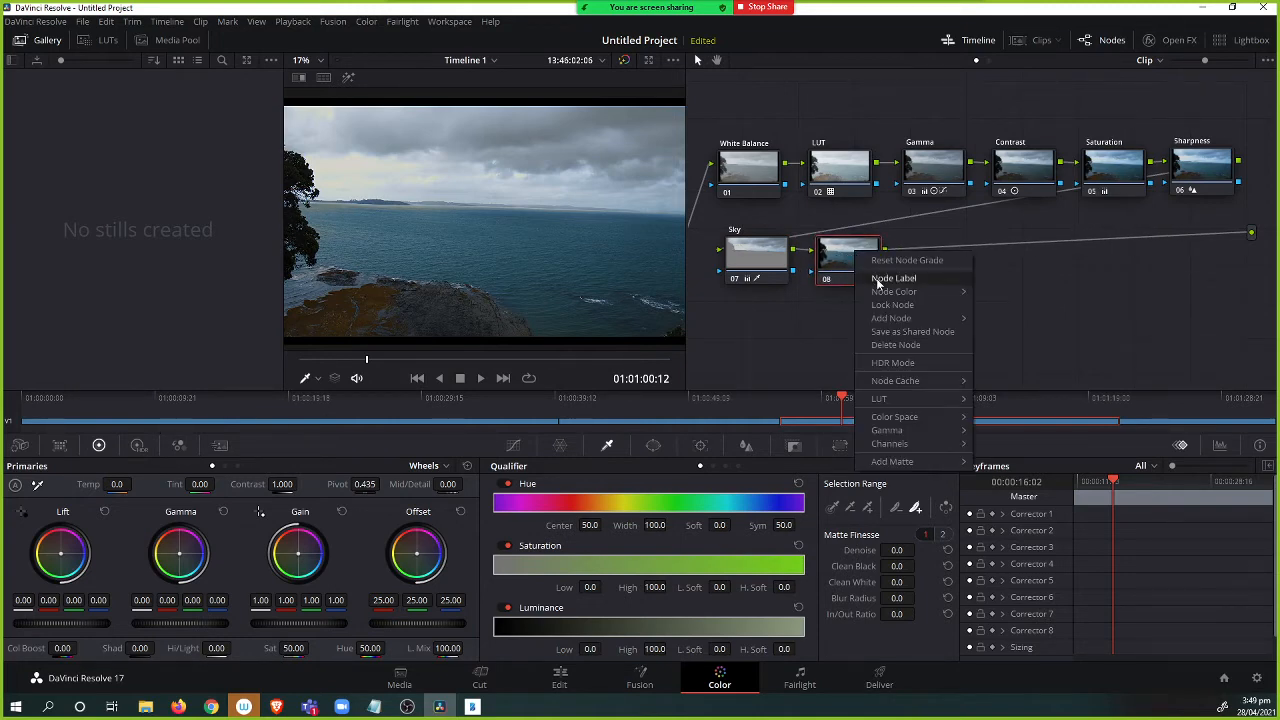
{"action": "left_click", "coordinate": [908, 280]}
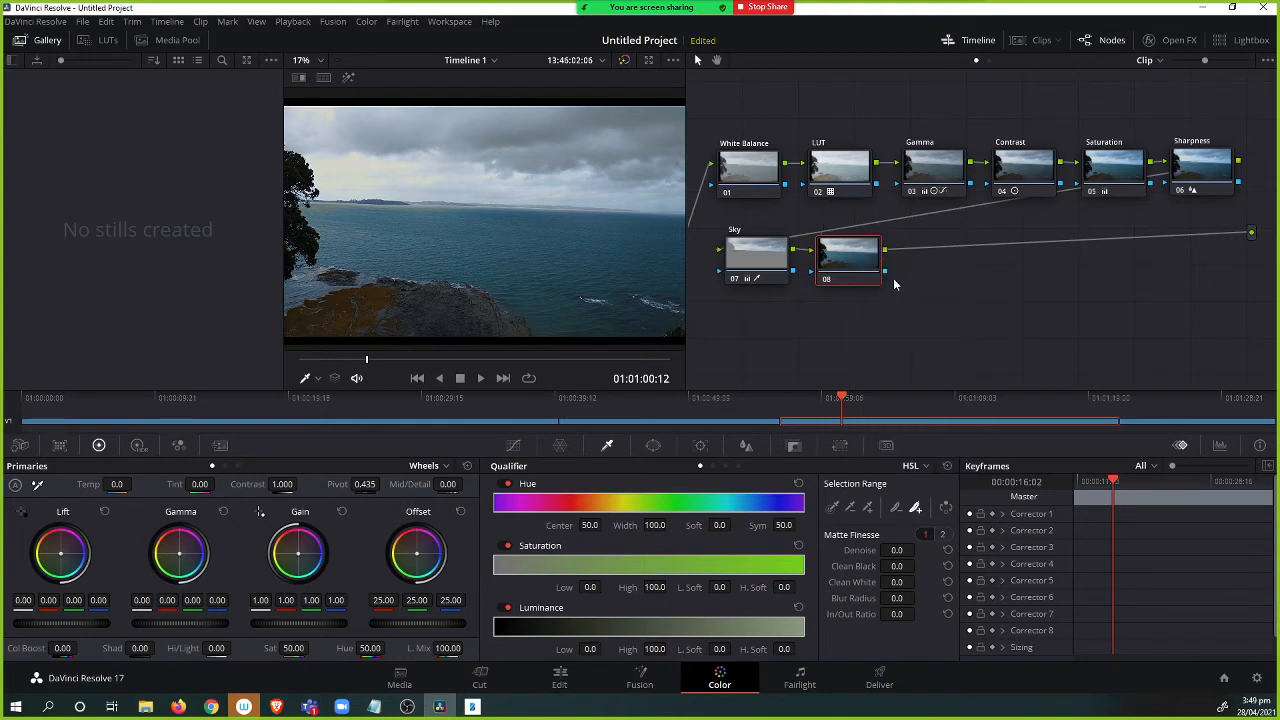
{"action": "type", "text": "Tree"}
{"action": "key", "text": "Return"}
Turn on the matte highlight and sample the tree in the viewer with the qualifier picker.
{"action": "left_click", "coordinate": [348, 79]}
{"action": "left_click", "coordinate": [831, 508]}
{"action": "left_click", "coordinate": [304, 163]}
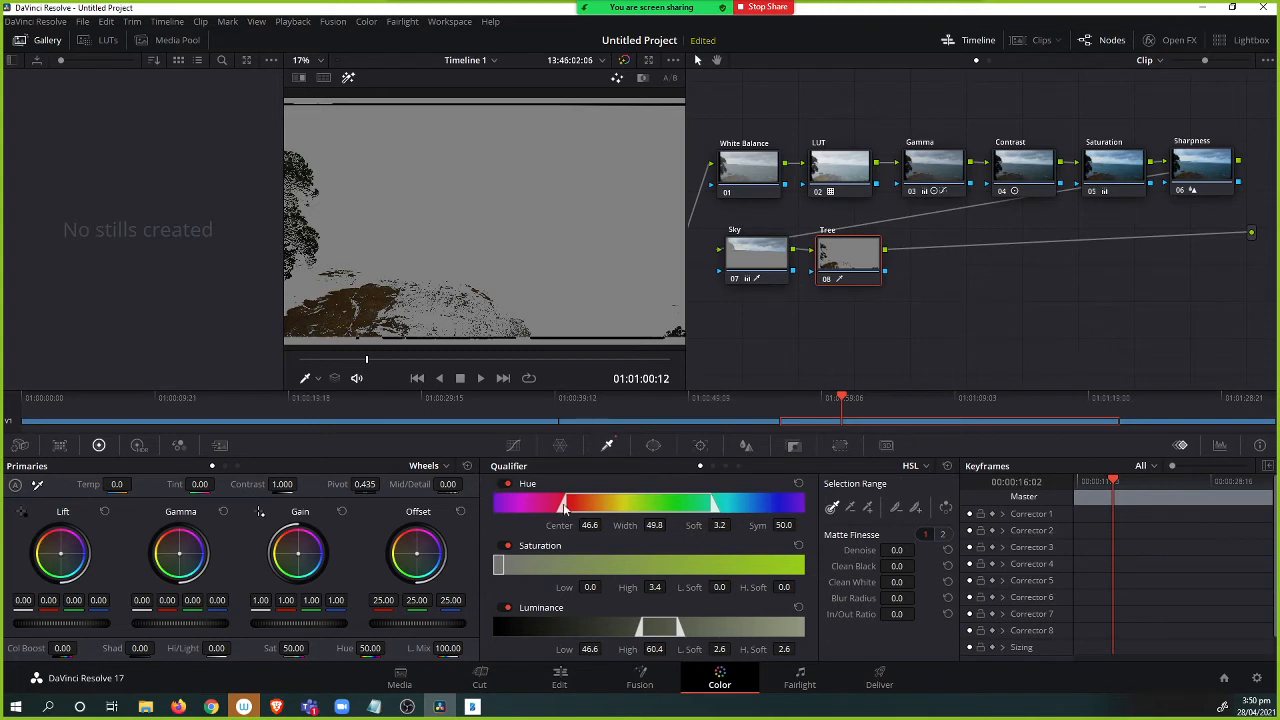
Adjust the Tree qualifier to Luminance Low 30.4, Saturation High 19.9 and Hue Center 52.4.
{"action": "left_click_drag", "start_coordinate": [640, 630], "coordinate": [614, 628]}
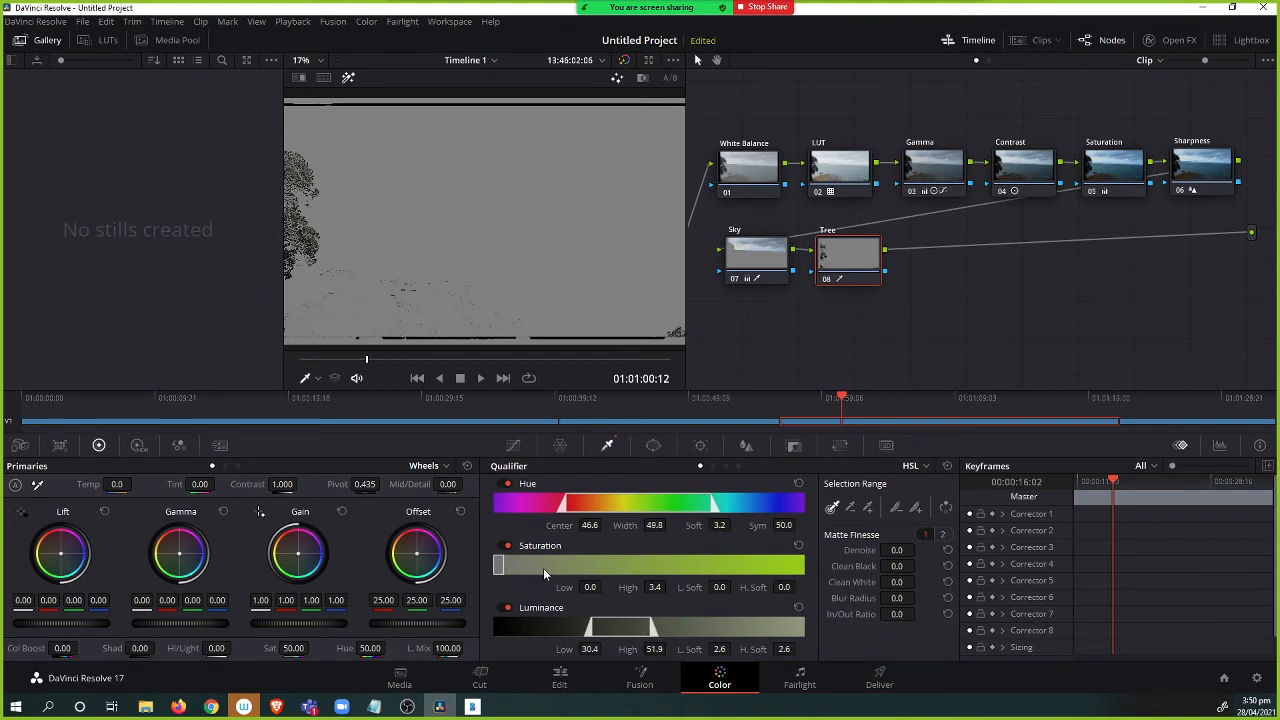
{"action": "left_click_drag", "start_coordinate": [499, 566], "coordinate": [554, 566]}
{"action": "mouse_move", "coordinate": [691, 509]}
{"action": "left_mouse_down"}
{"action": "mouse_move", "coordinate": [724, 512]}
{"action": "mouse_move", "coordinate": [698, 514]}
{"action": "left_mouse_up"}
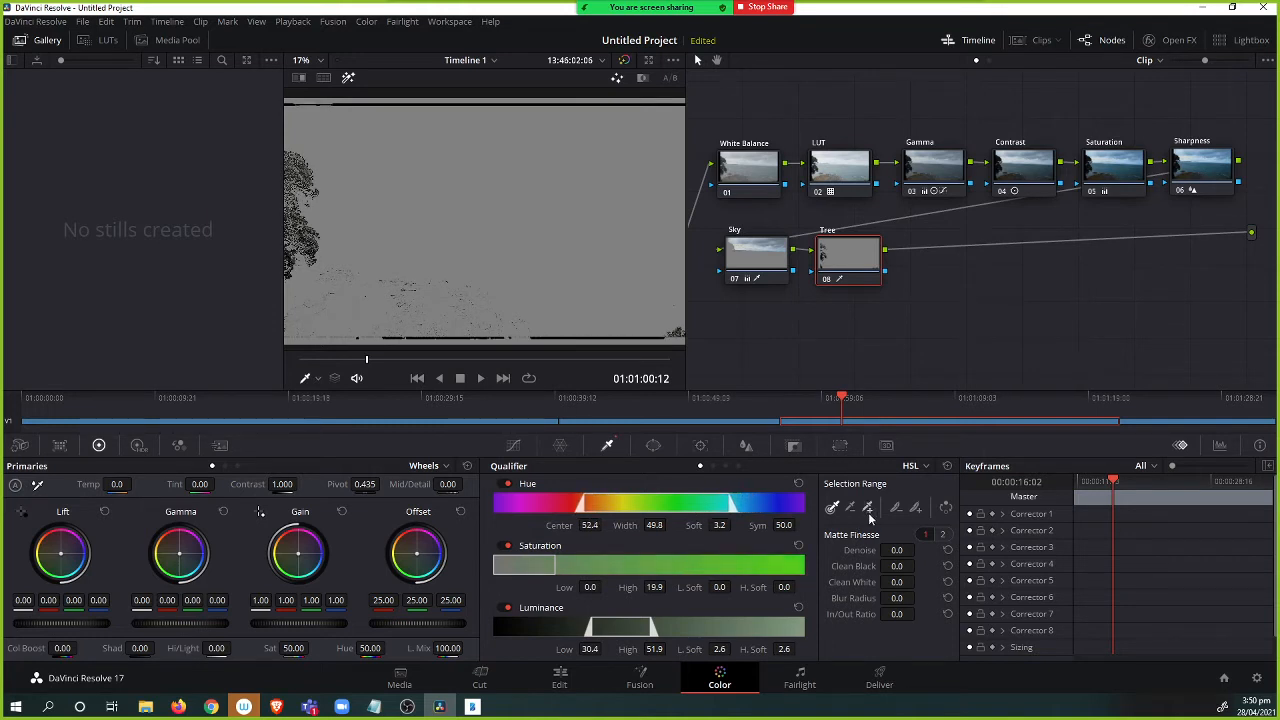
Refine the Tree qualifier by sampling more of the tree's edges in the viewer.
{"action": "left_click", "coordinate": [298, 162]}
{"action": "left_click", "coordinate": [297, 262]}
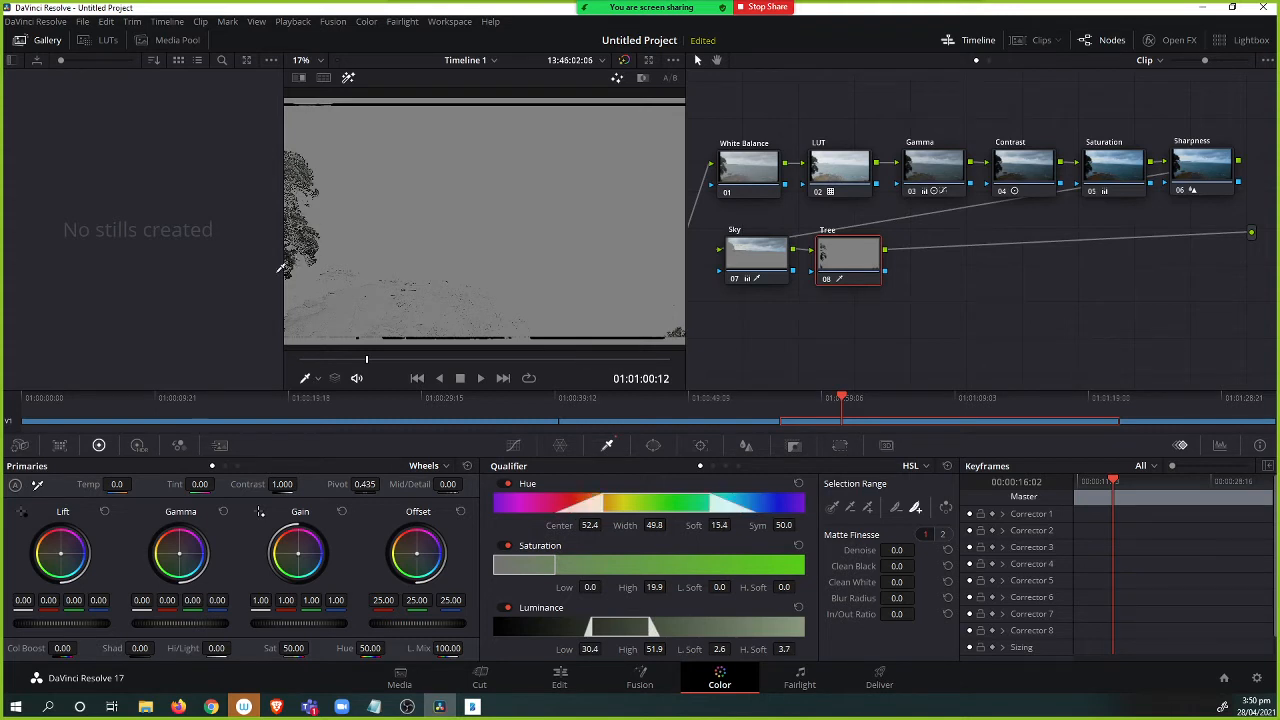
{"action": "left_click", "coordinate": [284, 267]}
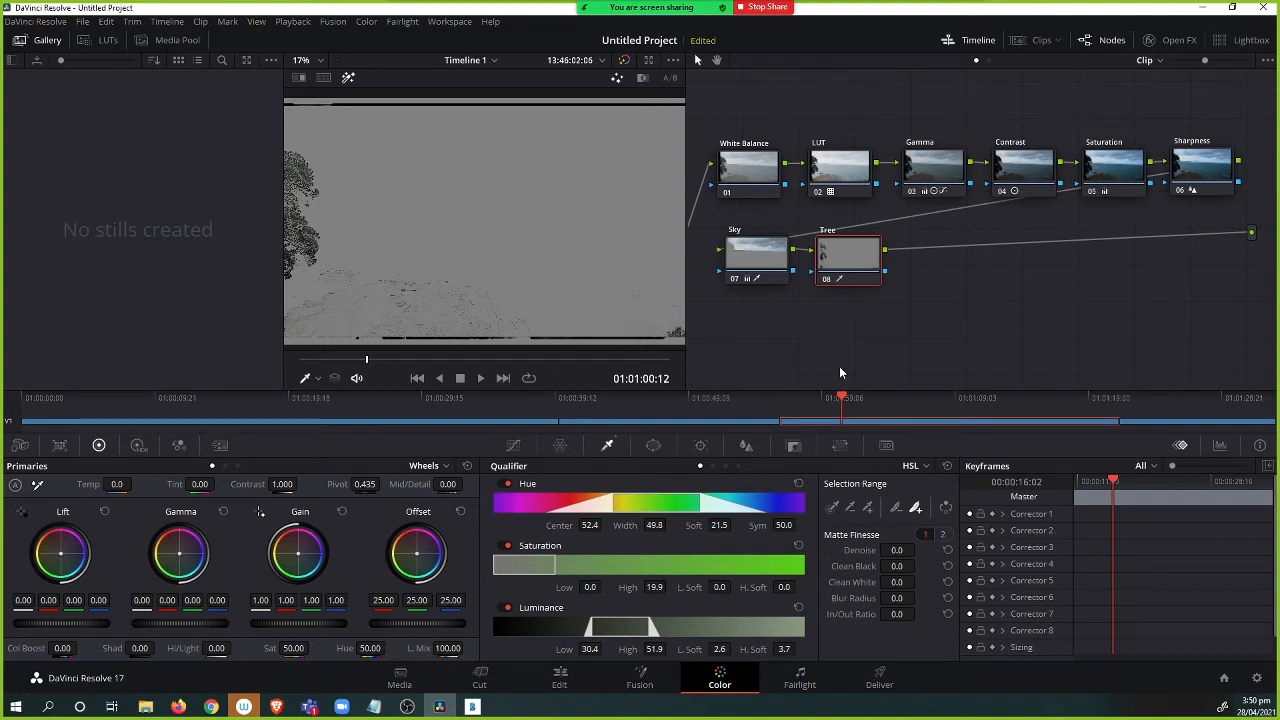
{"action": "left_click", "coordinate": [833, 509]}
Draw a circular window over the tree, then delete the Tree node.
{"action": "left_click", "coordinate": [653, 445]}
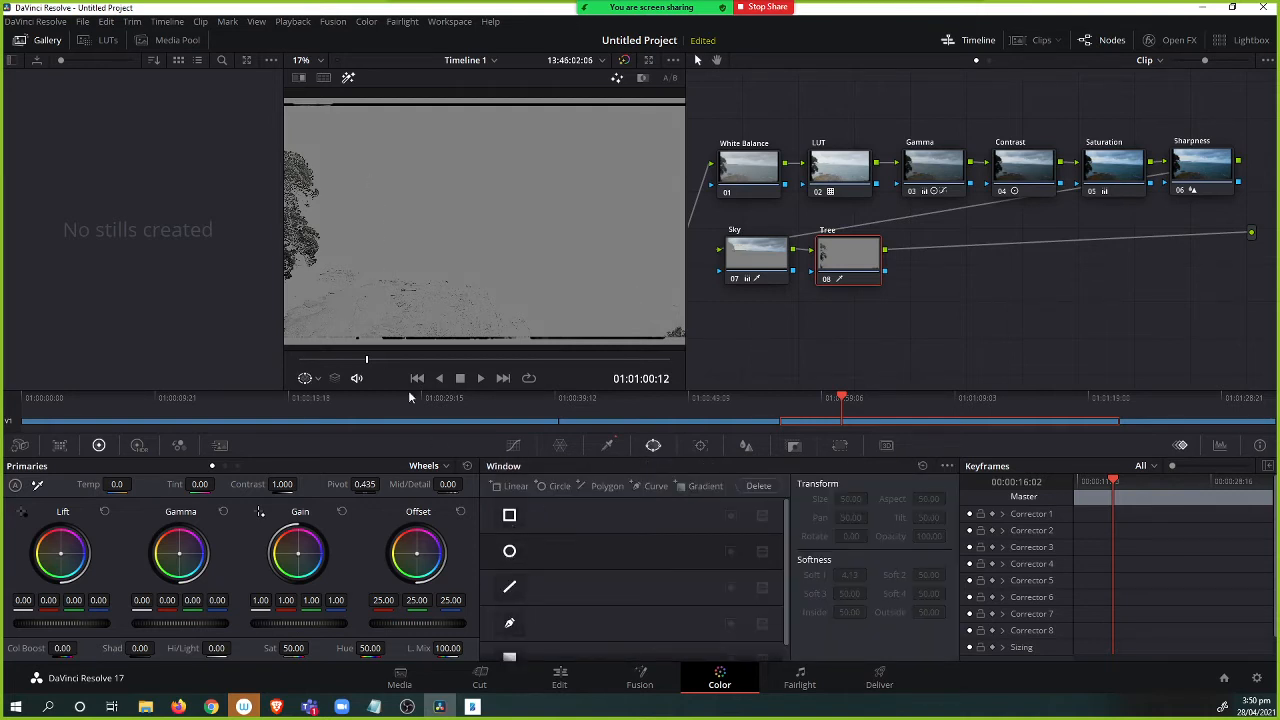
{"action": "left_click", "coordinate": [509, 551]}
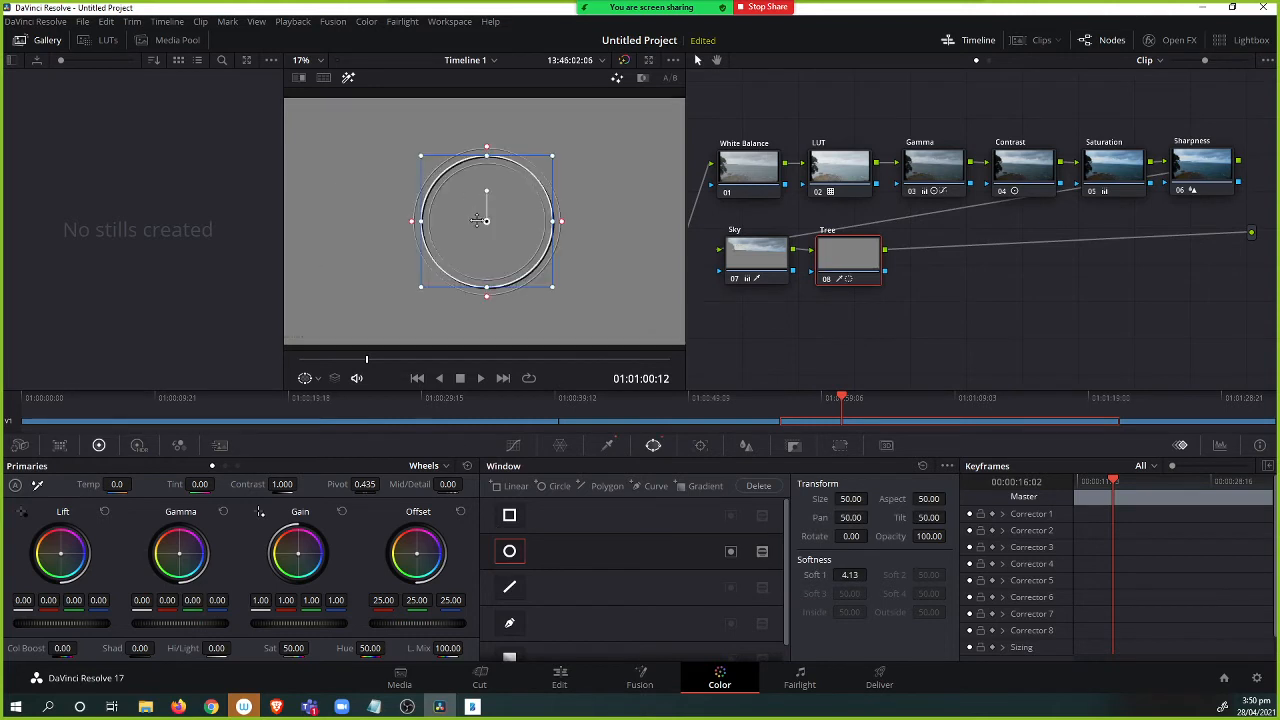
{"action": "left_click_drag", "start_coordinate": [478, 220], "coordinate": [326, 213]}
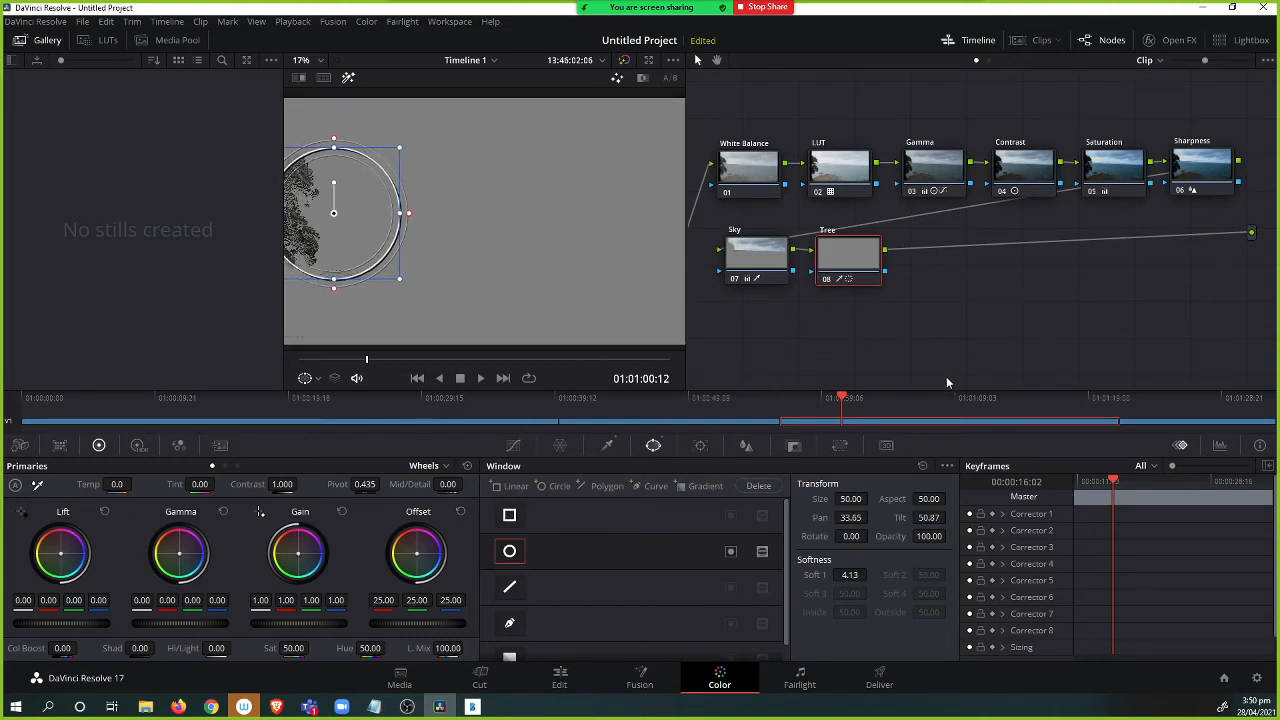
{"action": "left_click", "coordinate": [607, 445]}
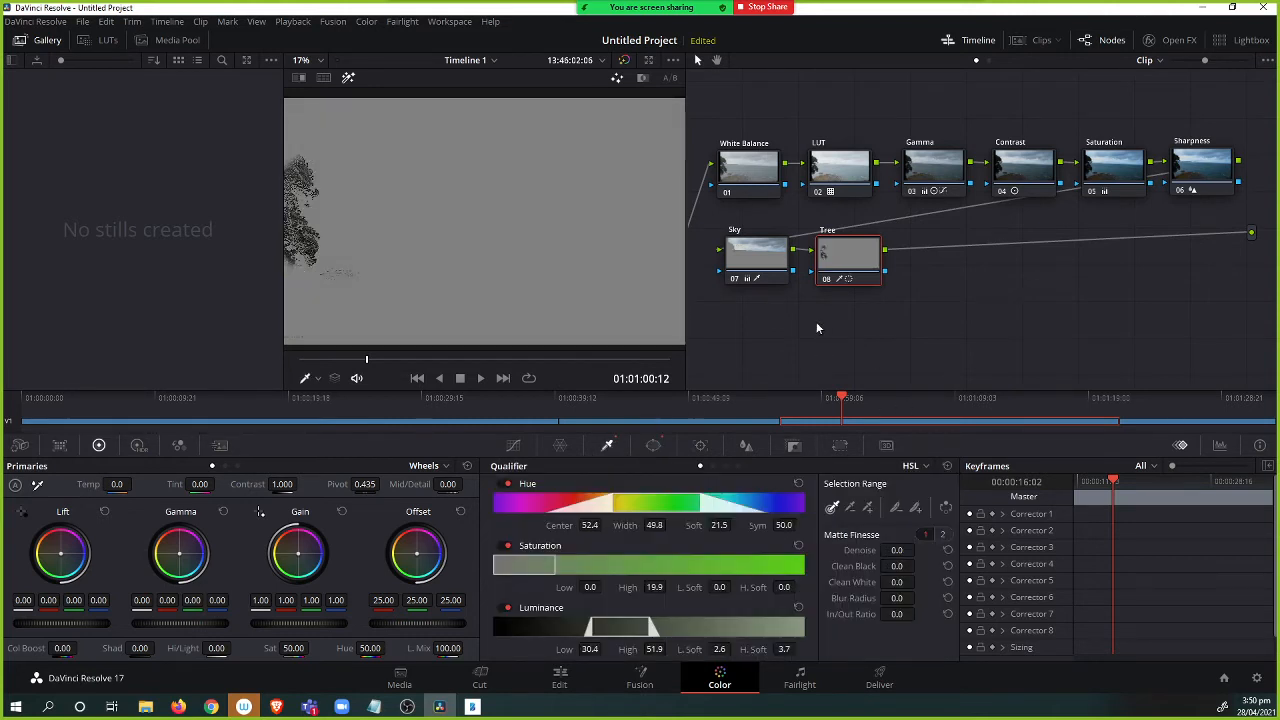
{"action": "key", "text": "Delete"}
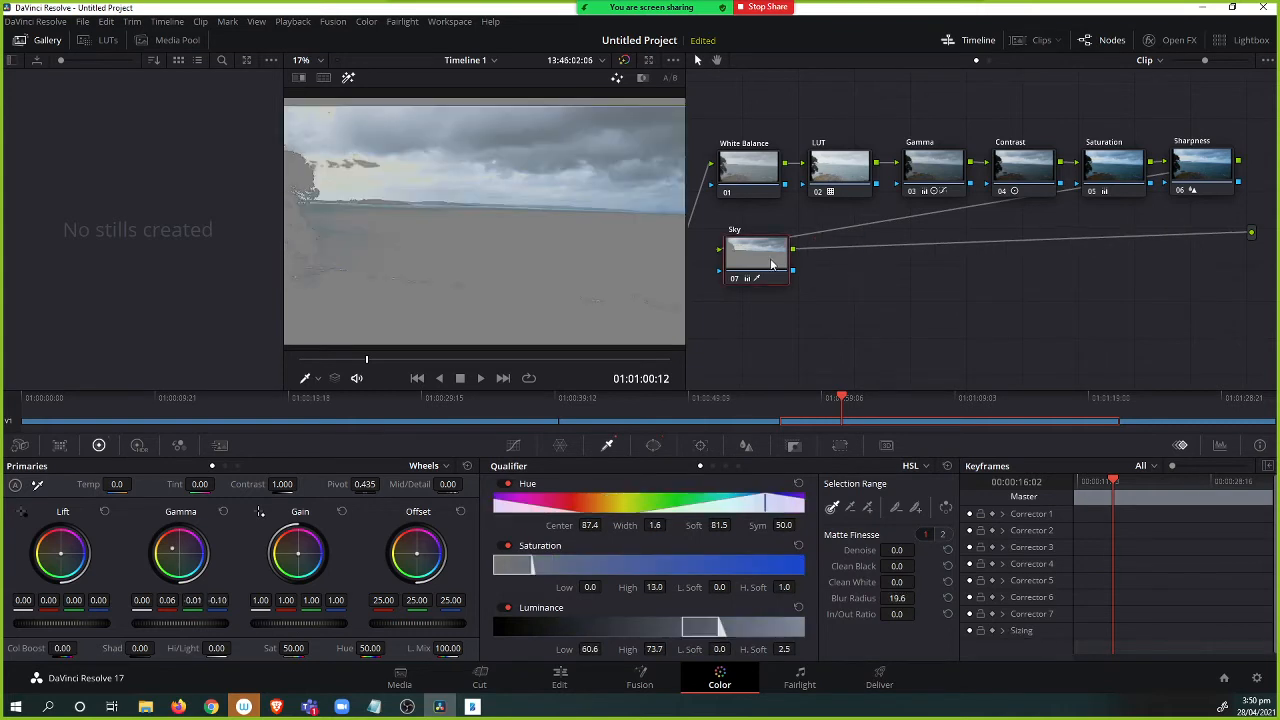
Add a new serial node after the Sky node and place a circular window over the tree.
{"action": "key", "text": "alt+s"}
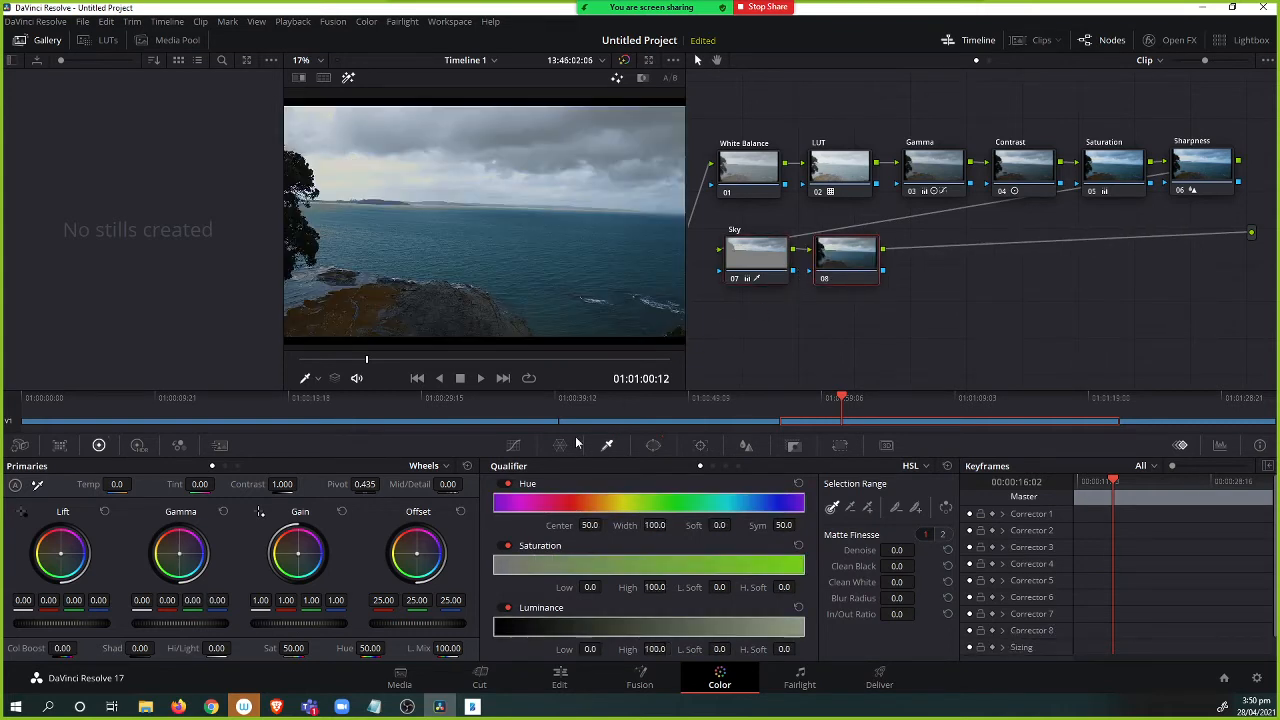
{"action": "left_click", "coordinate": [655, 445]}
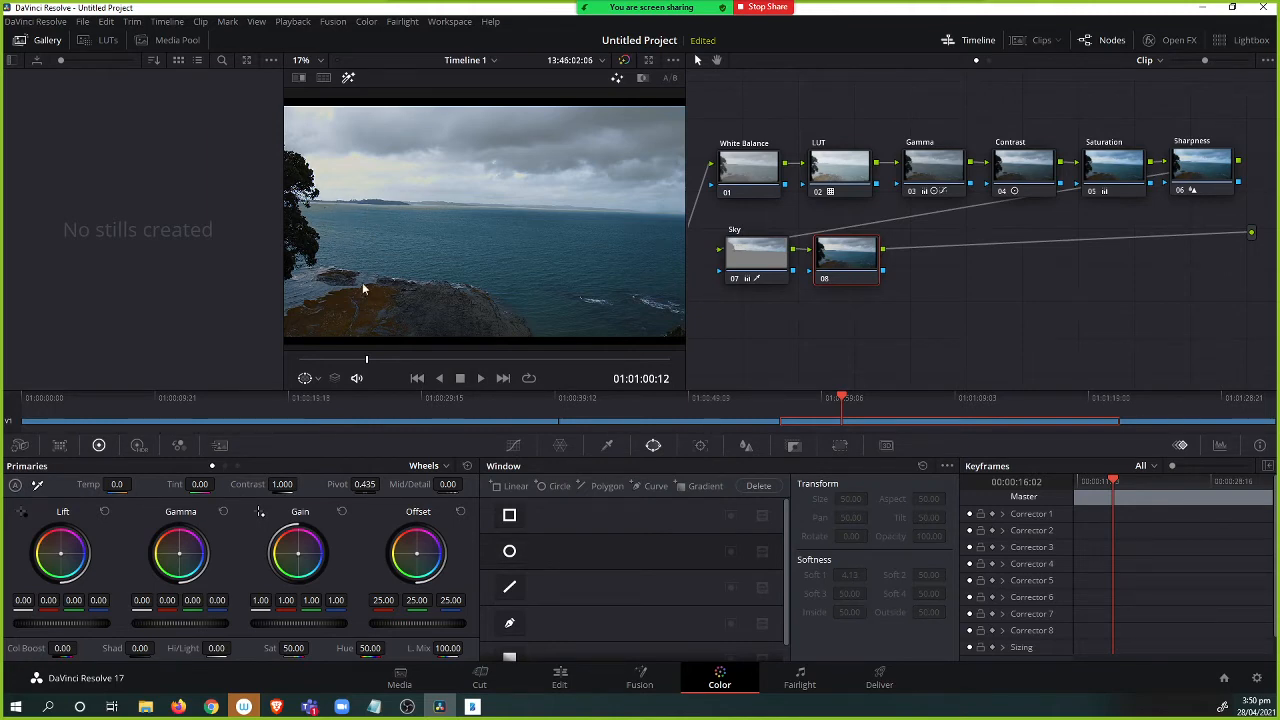
{"action": "left_click", "coordinate": [509, 551]}
{"action": "left_click_drag", "start_coordinate": [488, 218], "coordinate": [322, 213]}
Reshape the circular window to hug the tree, size 25.82 and aspect 22.53, and set Soft 1 to 37.06.
{"action": "left_click_drag", "start_coordinate": [289, 148], "coordinate": [287, 137]}
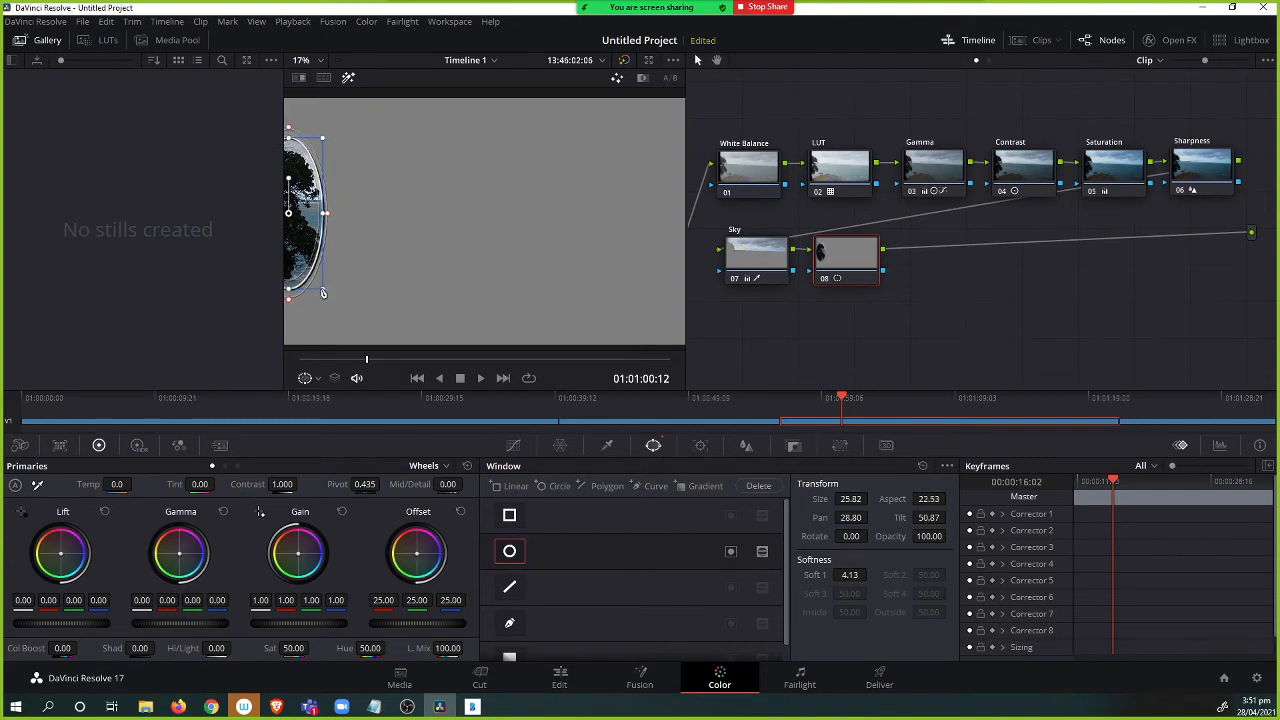
{"action": "mouse_move", "coordinate": [324, 290]}
{"action": "left_mouse_down"}
{"action": "mouse_move", "coordinate": [331, 306]}
{"action": "mouse_move", "coordinate": [324, 292]}
{"action": "left_mouse_up"}
{"action": "left_click_drag", "start_coordinate": [328, 214], "coordinate": [361, 226]}
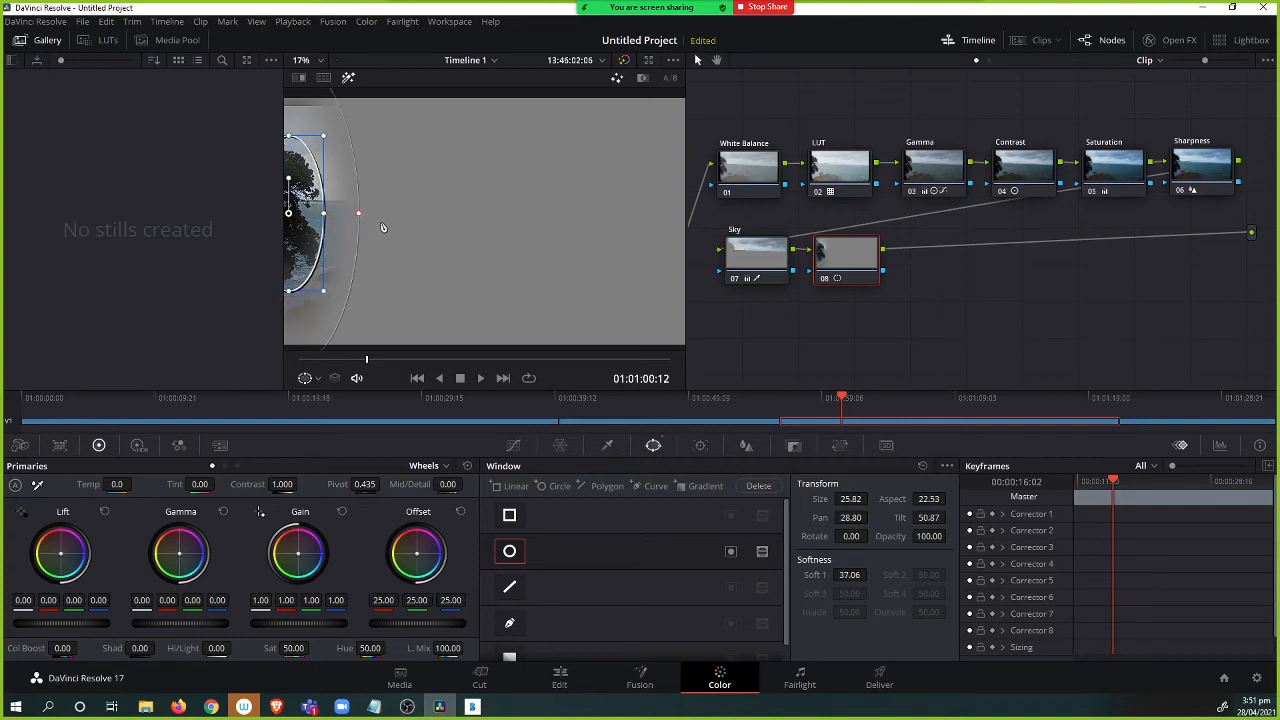
{"action": "left_click_drag", "start_coordinate": [297, 215], "coordinate": [287, 214]}
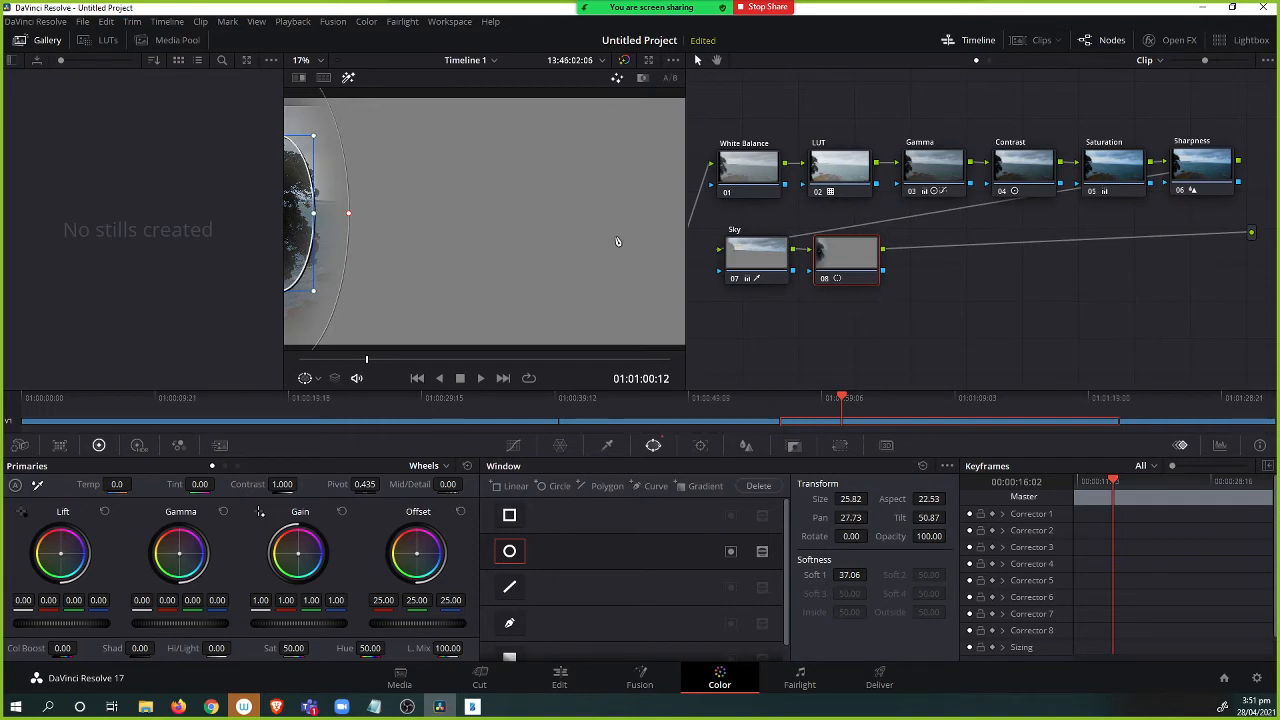
Turn off the matte highlight and raise the tree node's Gamma to 0.11.
{"action": "left_click", "coordinate": [348, 77]}
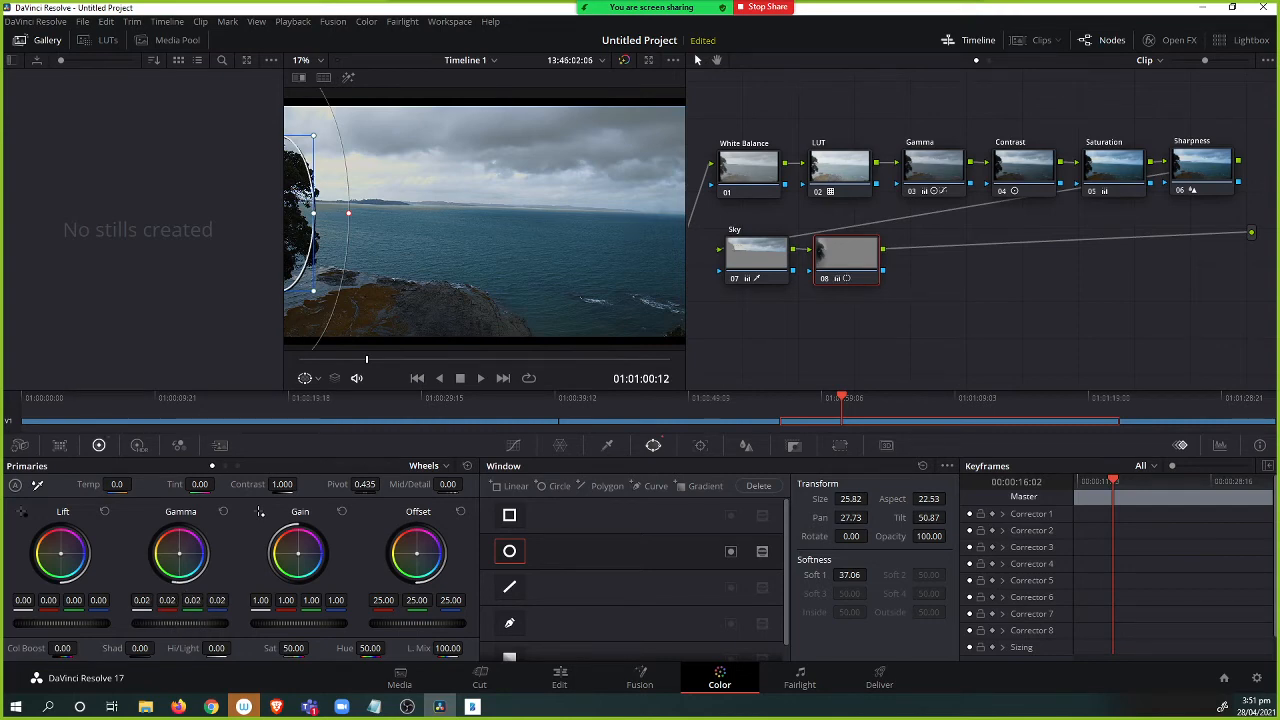
{"action": "left_click_drag", "start_coordinate": [180, 623], "coordinate": [200, 623]}
Toggle the tree node on and off repeatedly to compare the adjustment.
{"action": "left_click_drag", "start_coordinate": [855, 263], "coordinate": [862, 261]}
{"action": "key", "text": "ctrl+d"}
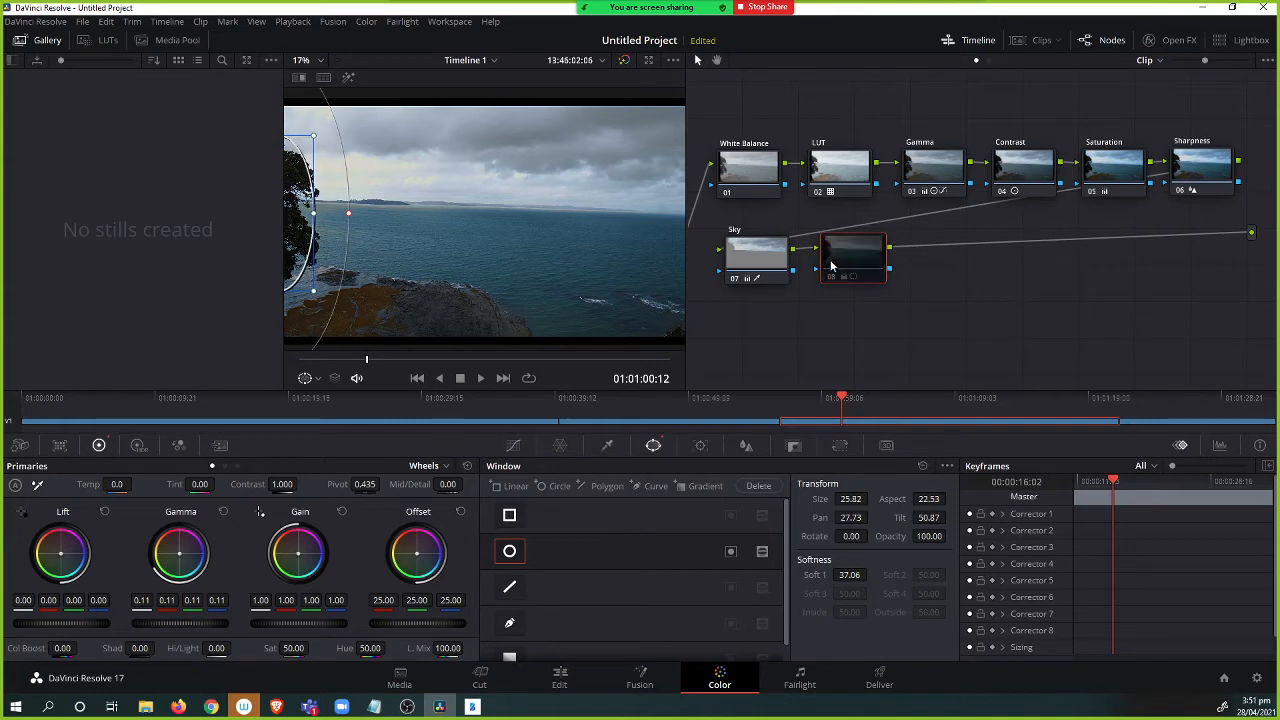
{"action": "key", "text": "ctrl+d"}
{"action": "key", "text": "ctrl+d"}
{"action": "key", "text": "ctrl+d"}
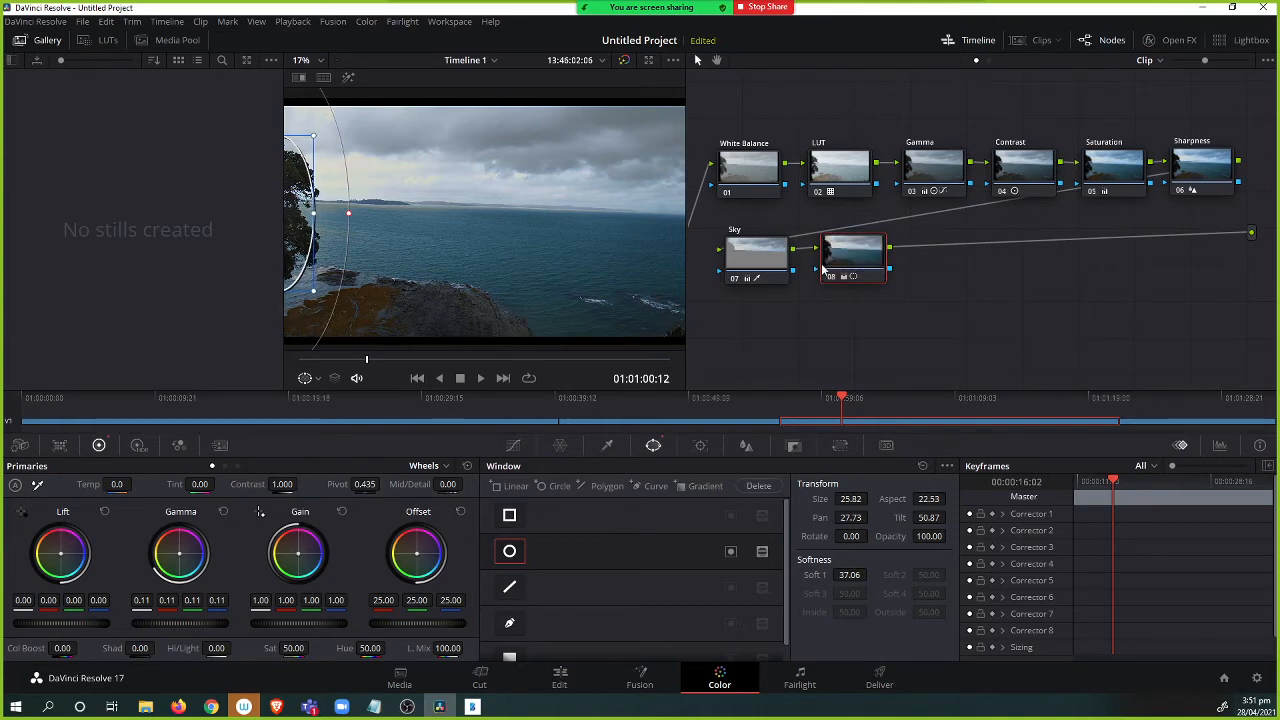
{"action": "key", "text": "ctrl+d"}
{"action": "key", "text": "ctrl+d"}
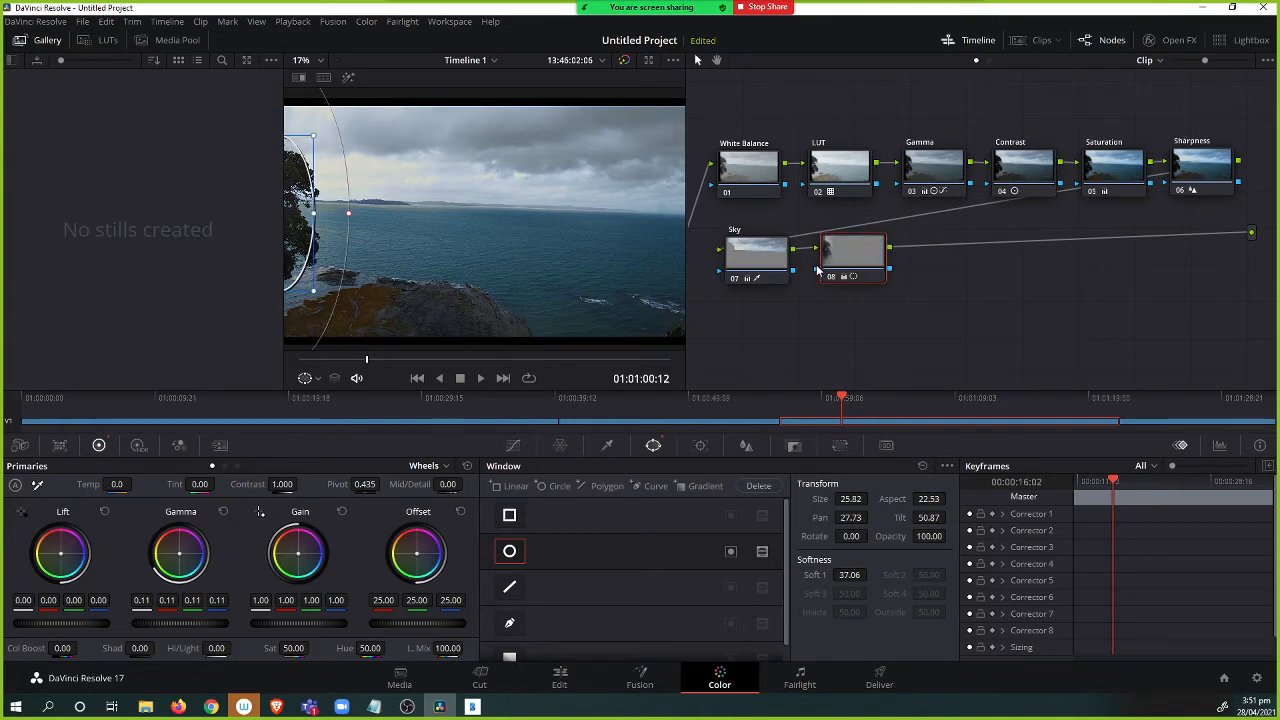
{"action": "left_click_drag", "start_coordinate": [860, 261], "coordinate": [853, 262]}
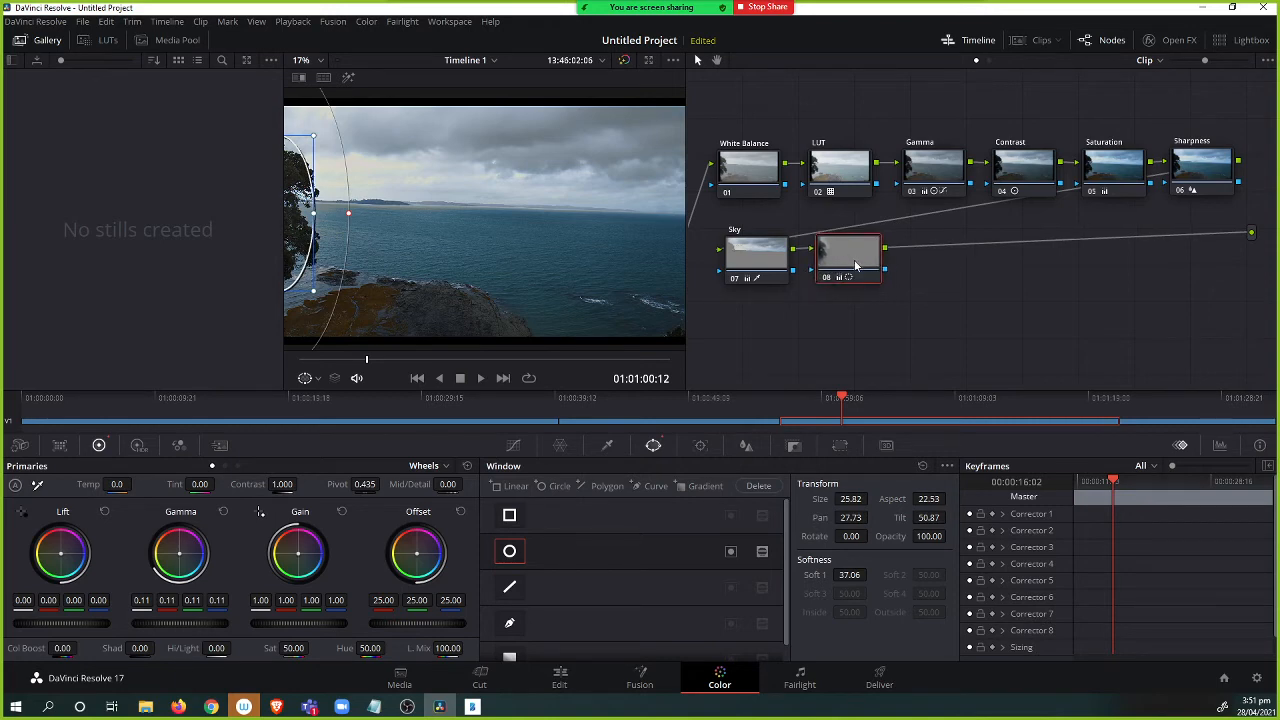
Label the new node Tree.
{"action": "right_click", "coordinate": [848, 251]}
{"action": "left_click", "coordinate": [870, 259]}
{"action": "key", "text": "Return"}
{"action": "left_click_drag", "start_coordinate": [846, 261], "coordinate": [841, 262]}
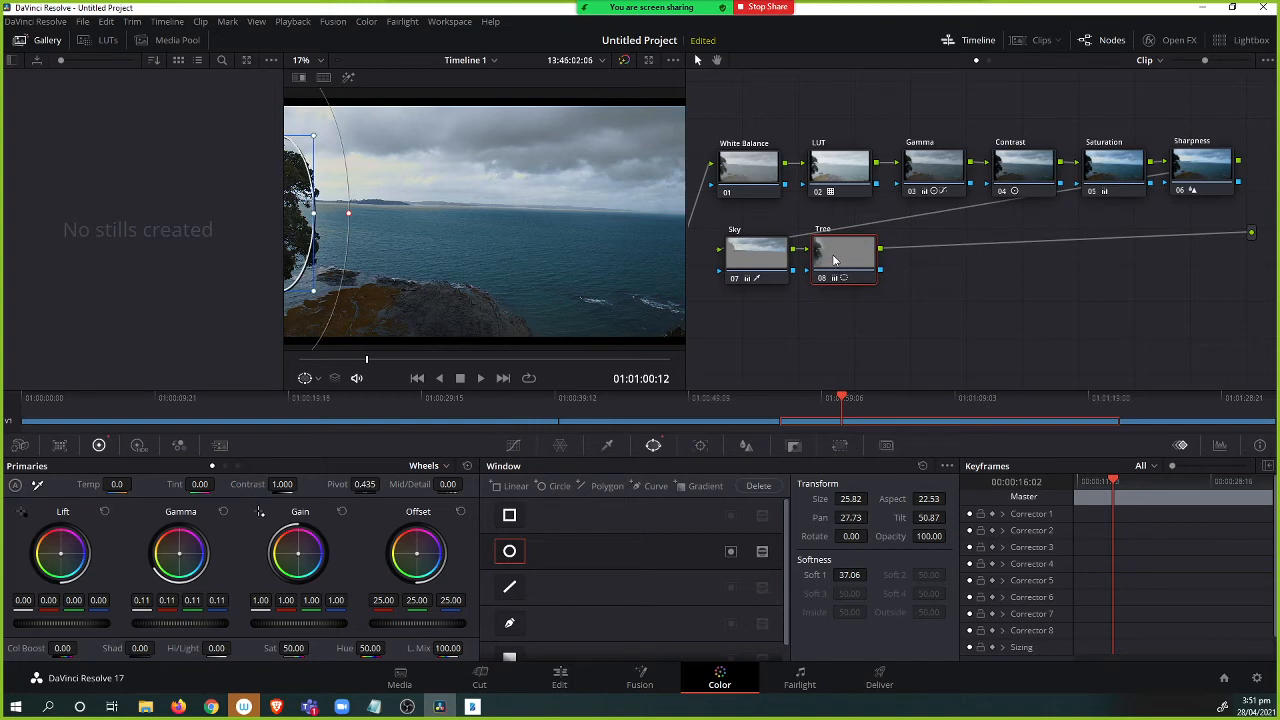
Add a serial node after the Tree node and label it Sea.
{"action": "key", "text": "alt+s"}
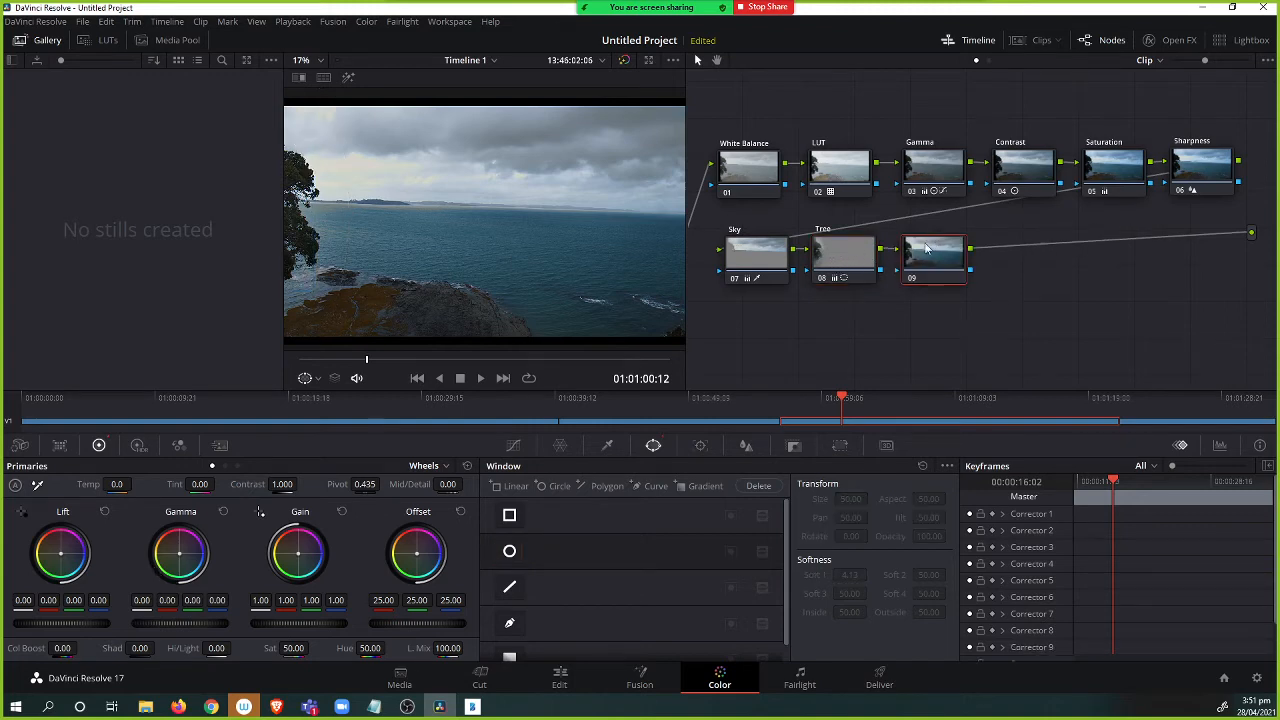
{"action": "right_click", "coordinate": [927, 249]}
{"action": "left_click", "coordinate": [921, 262]}
{"action": "double_click", "coordinate": [911, 230]}
{"action": "right_click", "coordinate": [910, 238]}
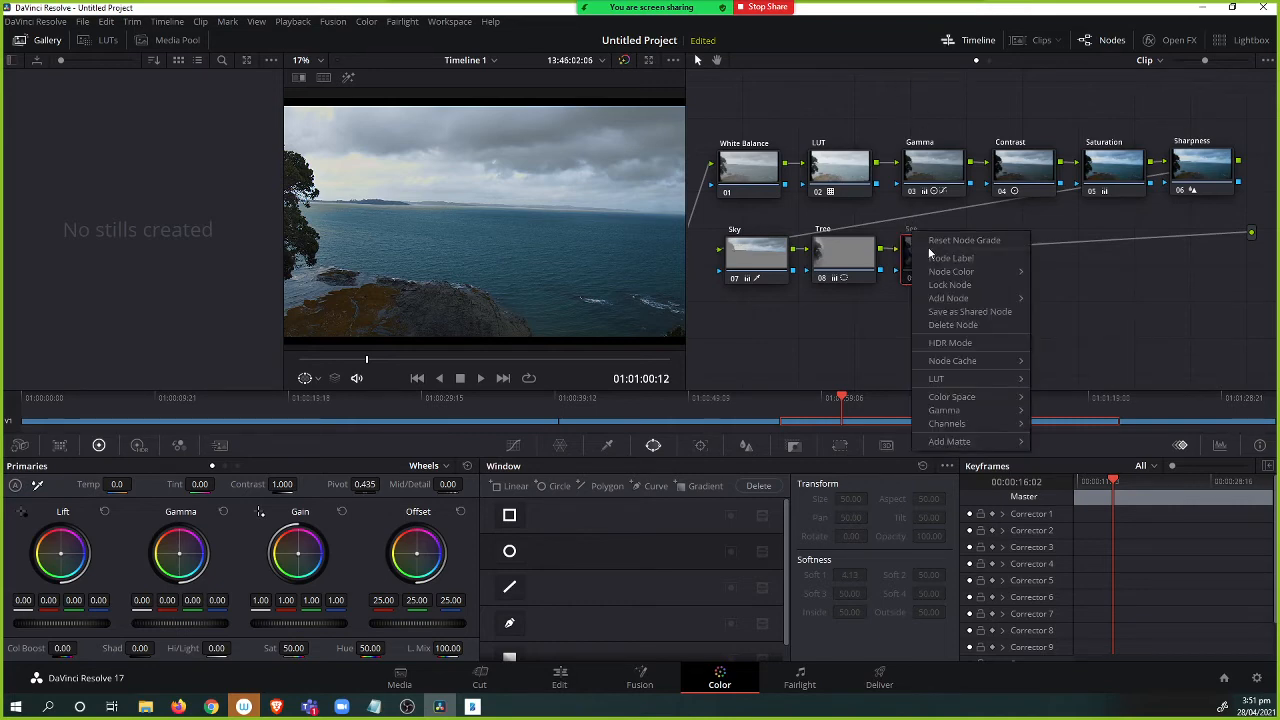
{"action": "left_click", "coordinate": [918, 247]}
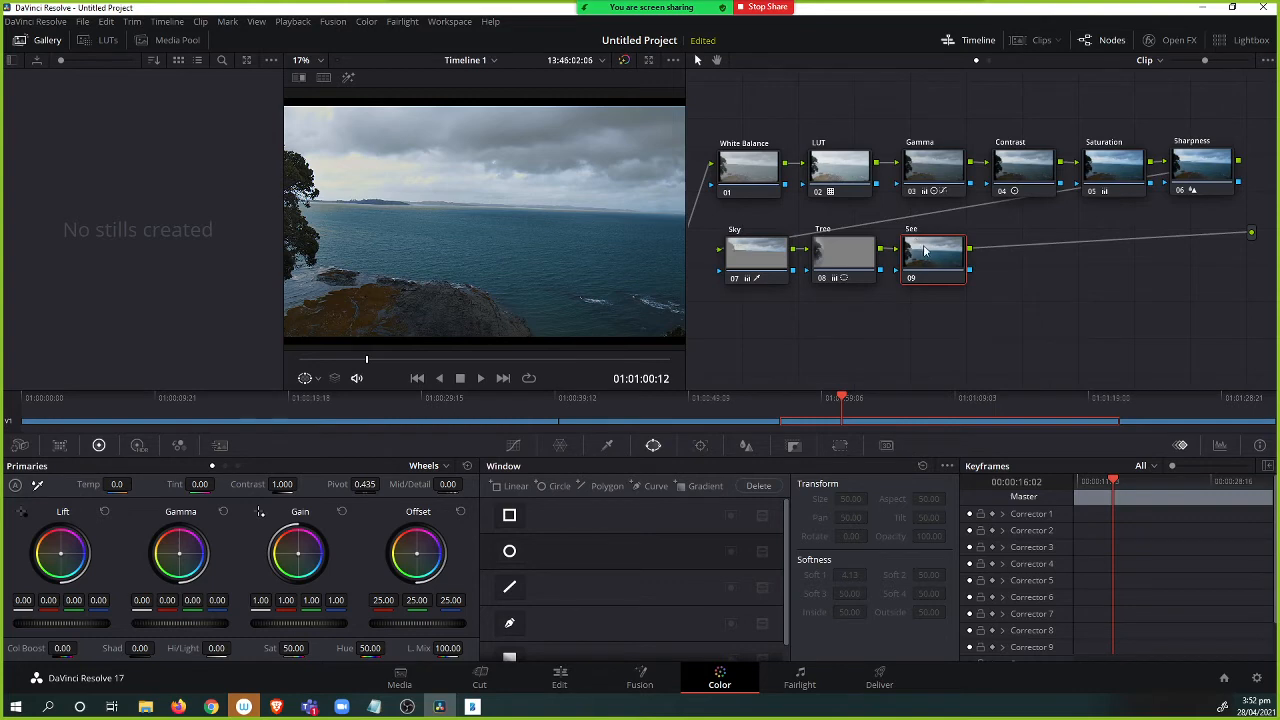
Open the qualifier on the Sea node and sample the sea in the viewer.
{"action": "right_click", "coordinate": [922, 250]}
{"action": "left_click", "coordinate": [947, 274]}
{"action": "left_click", "coordinate": [607, 445]}
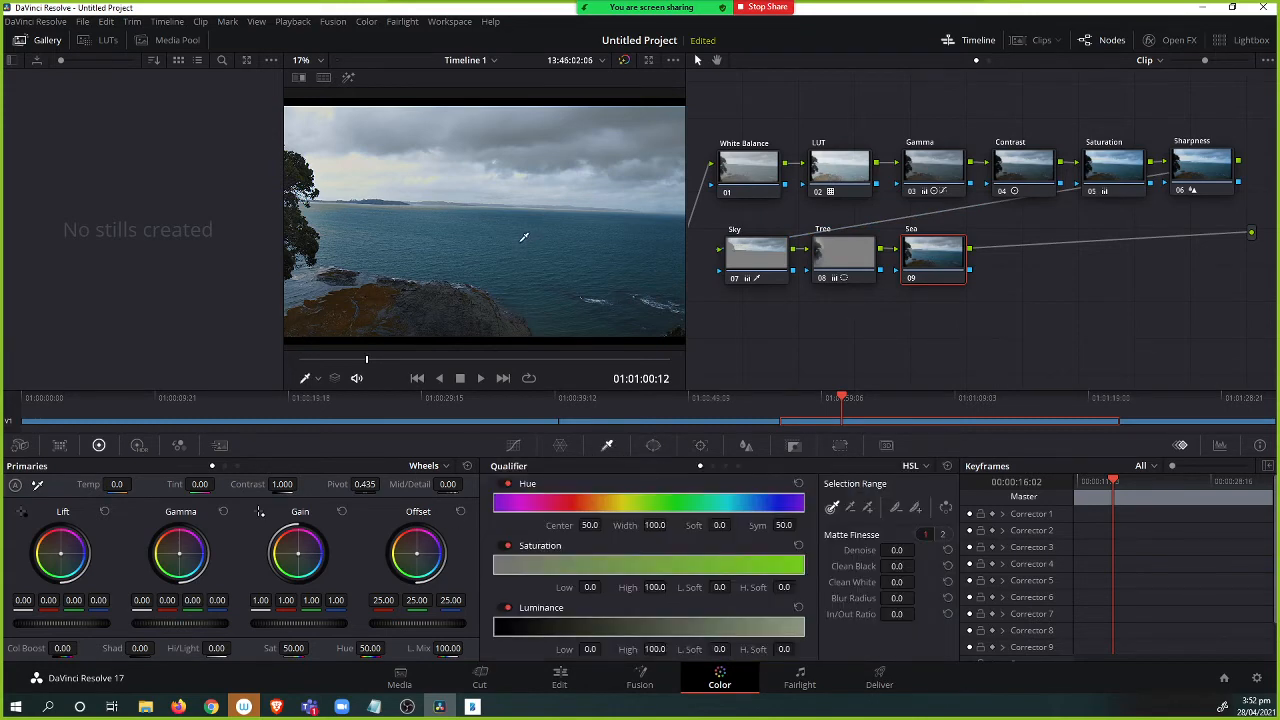
{"action": "left_click", "coordinate": [527, 238]}
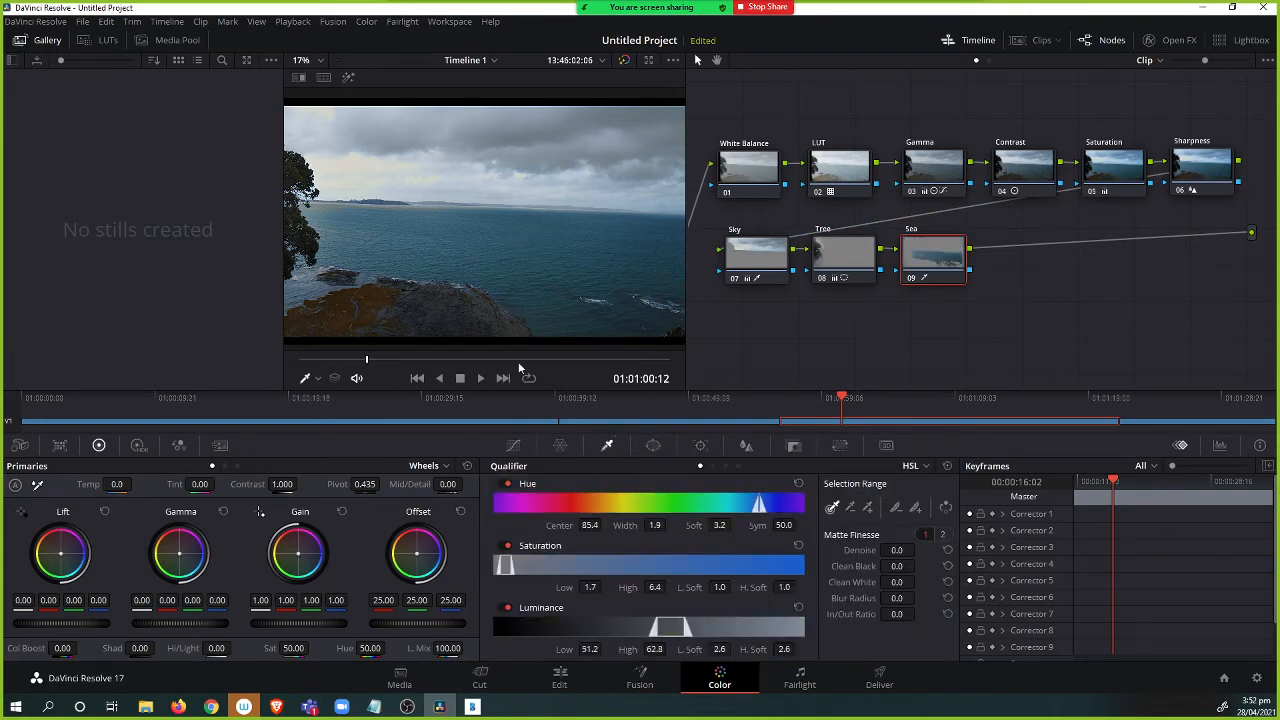
With matte highlight on, refine the sea selection to Hue width 4.5, Saturation 0–15.9 and Luminance 34.3–60.0.
{"action": "left_click", "coordinate": [348, 77]}
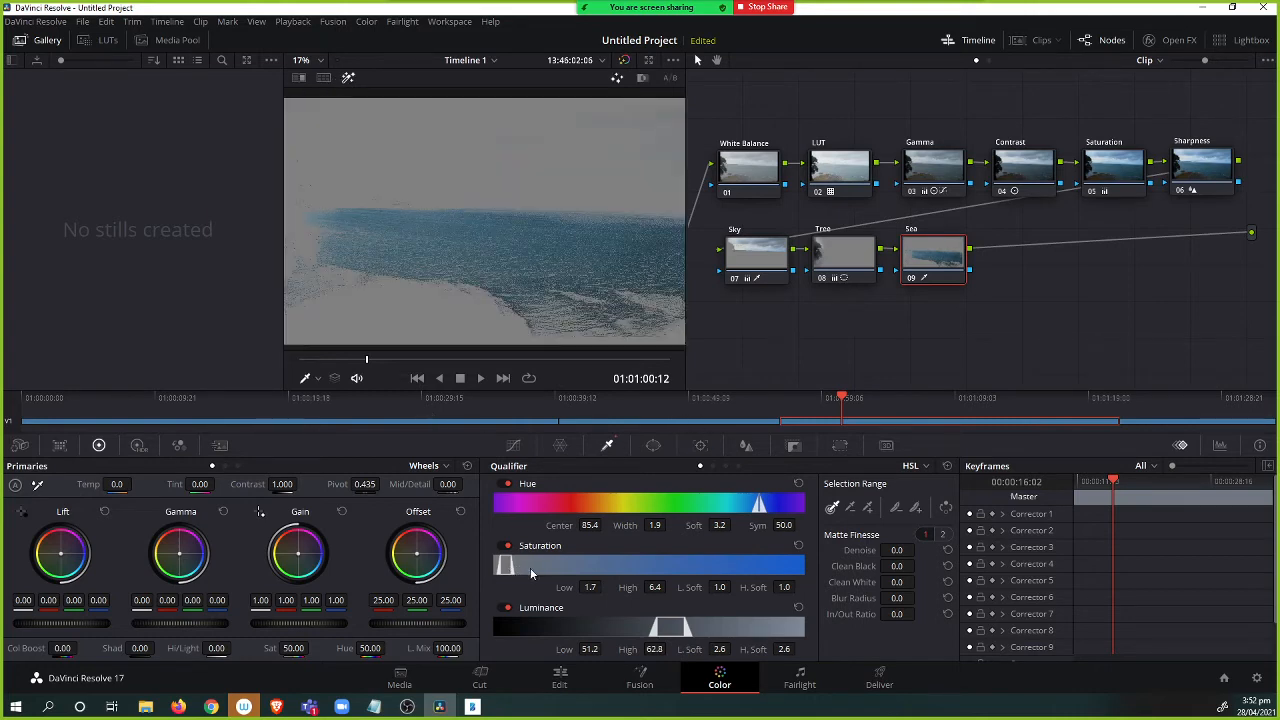
{"action": "mouse_move", "coordinate": [508, 568]}
{"action": "left_mouse_down"}
{"action": "mouse_move", "coordinate": [562, 568]}
{"action": "mouse_move", "coordinate": [519, 575]}
{"action": "left_mouse_up"}
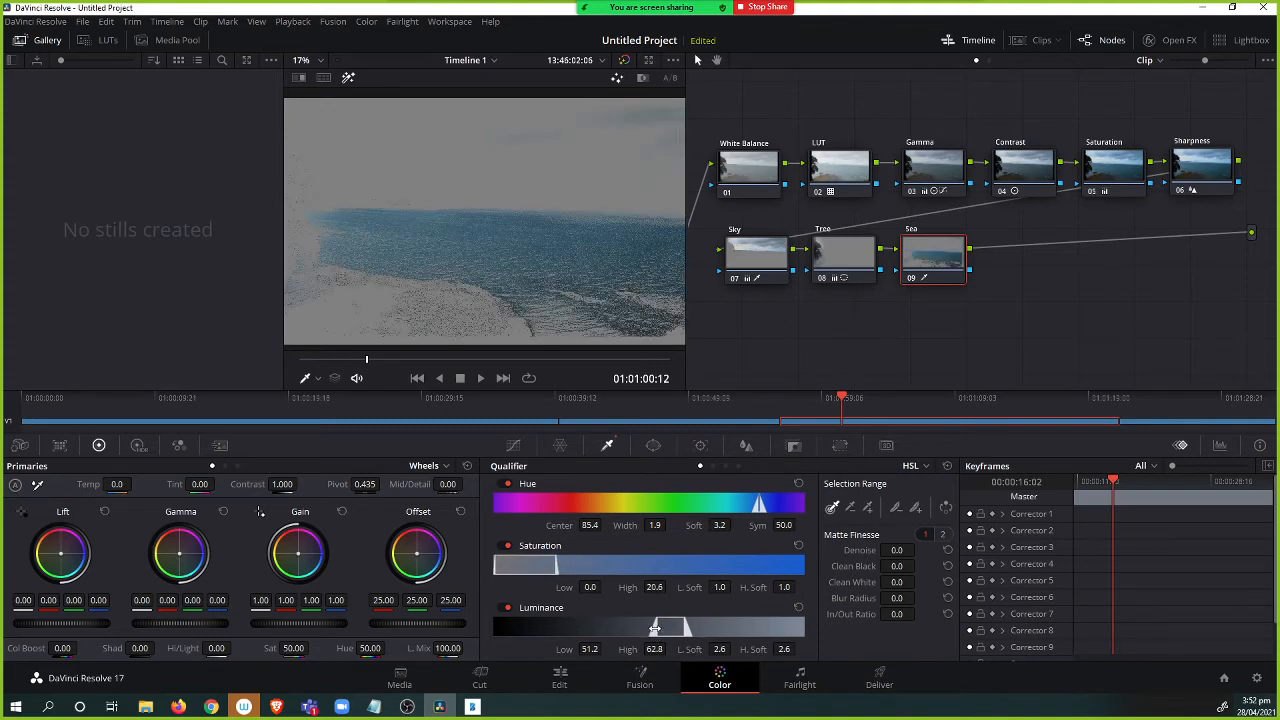
{"action": "left_click_drag", "start_coordinate": [653, 631], "coordinate": [611, 631]}
{"action": "left_click_drag", "start_coordinate": [692, 634], "coordinate": [660, 628]}
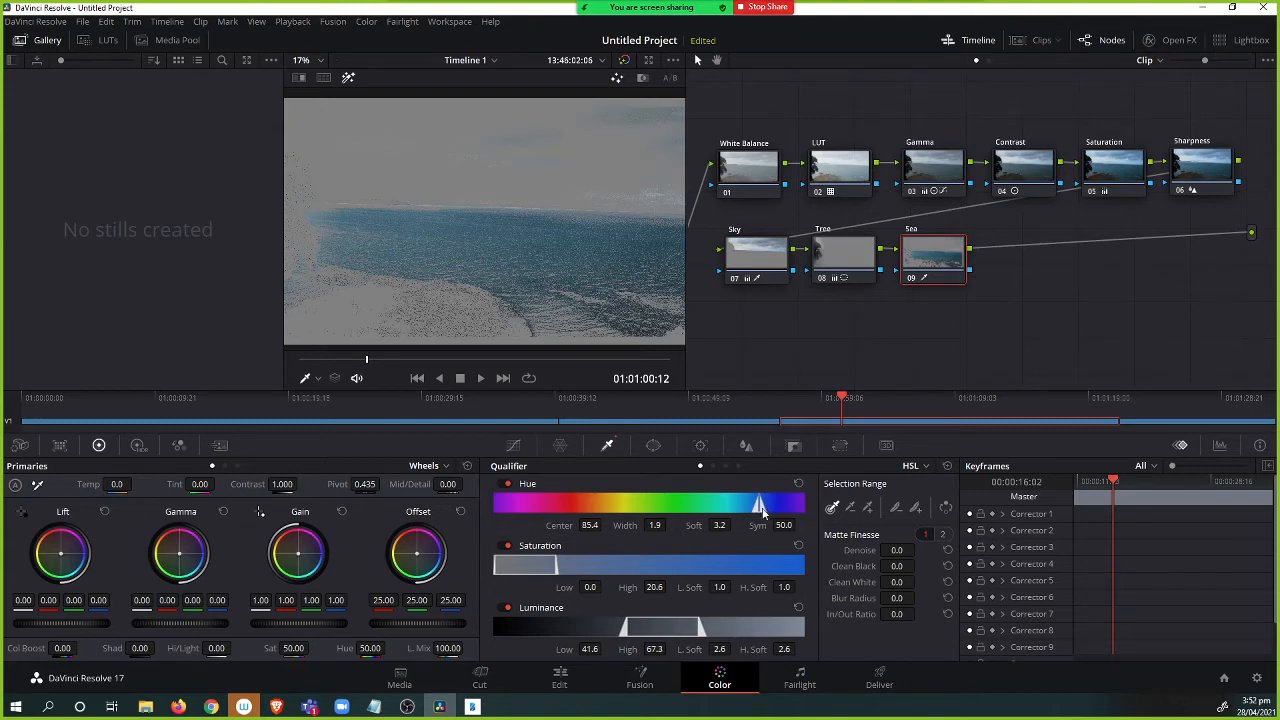
{"action": "left_click_drag", "start_coordinate": [765, 512], "coordinate": [761, 507]}
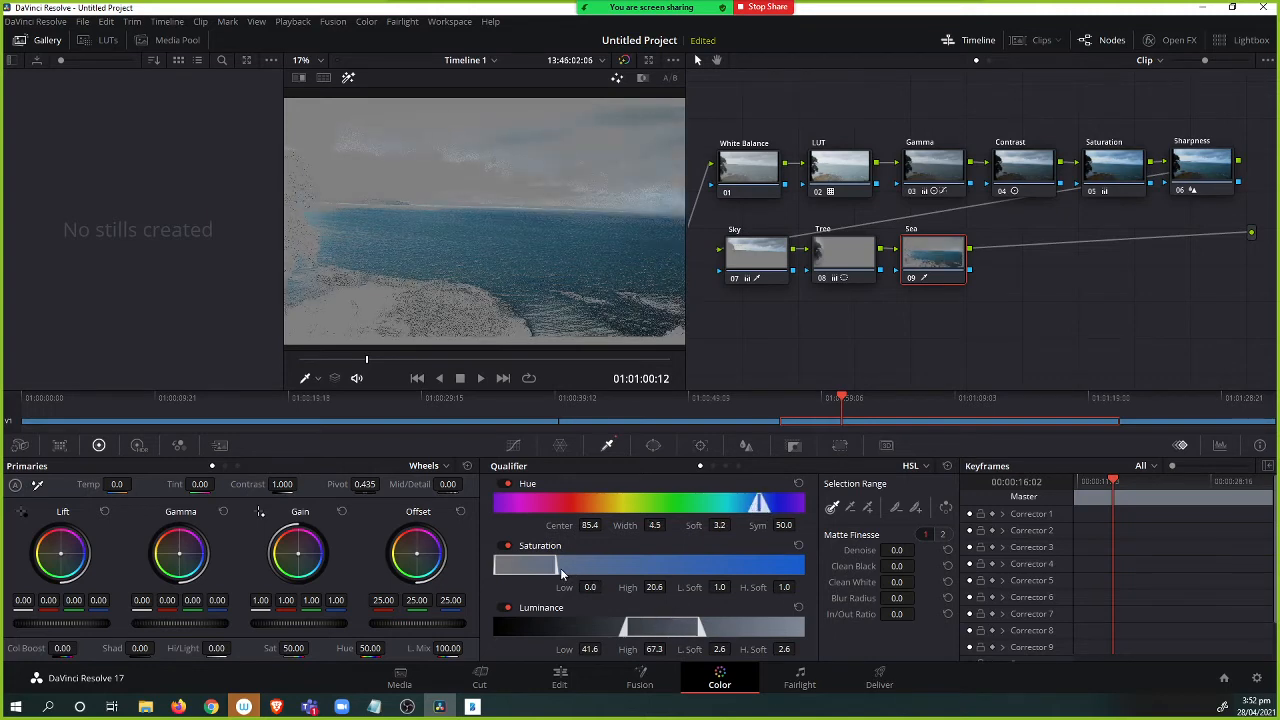
{"action": "left_click_drag", "start_coordinate": [557, 567], "coordinate": [541, 567]}
{"action": "left_click_drag", "start_coordinate": [671, 627], "coordinate": [648, 630]}
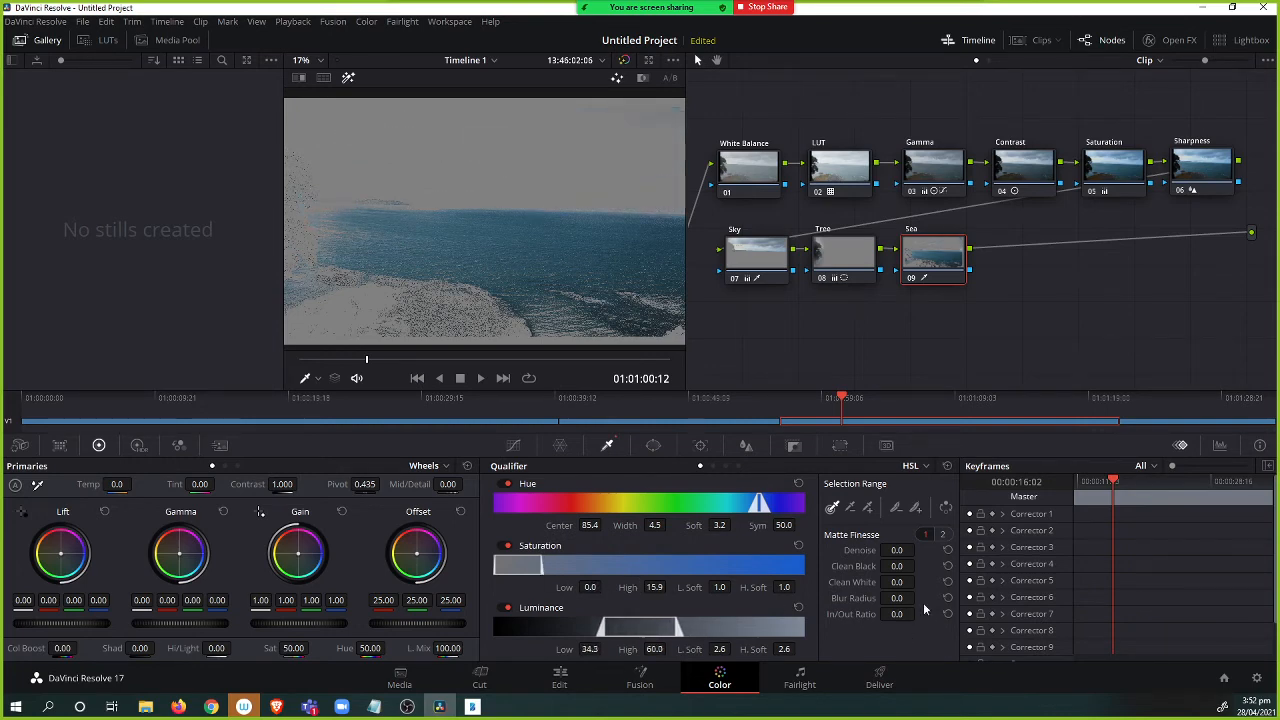
Set the matte Blur Radius to 46.8 and turn off the matte highlight.
{"action": "left_click_drag", "start_coordinate": [897, 598], "coordinate": [1198, 627]}
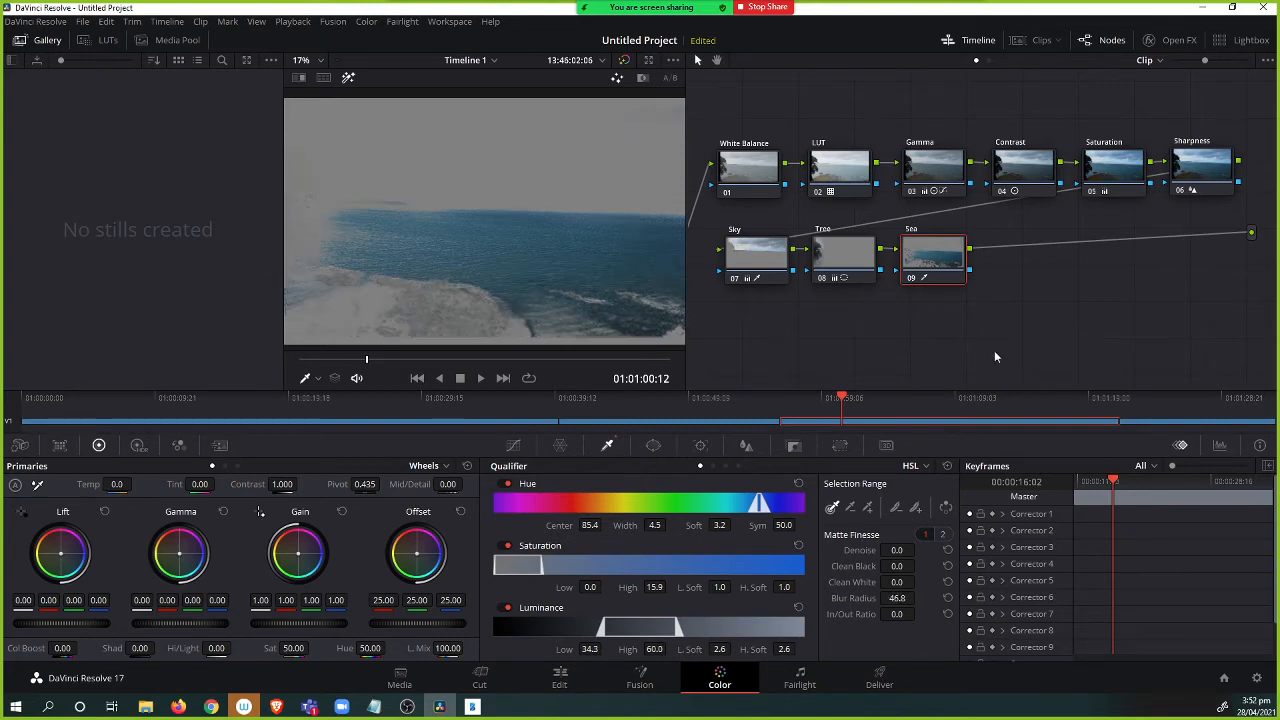
{"action": "left_click", "coordinate": [348, 77]}
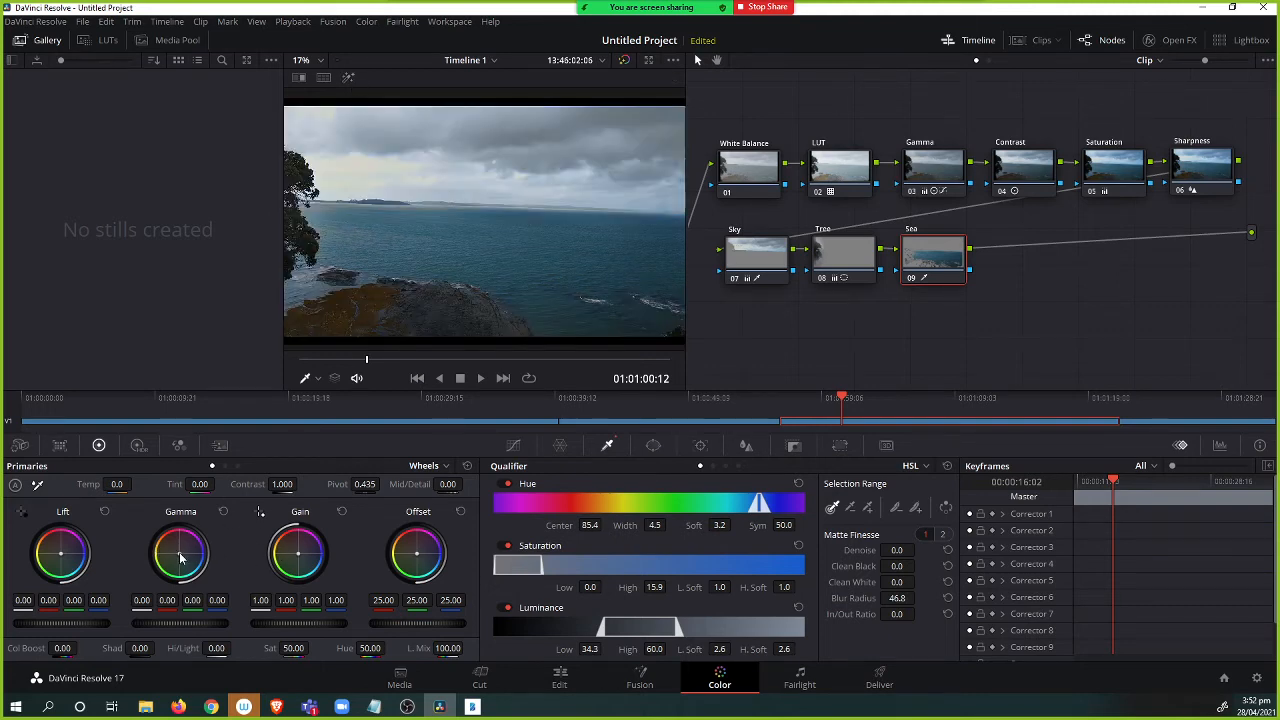
Push the Sea node's Gamma wheel toward blue, about -0.02 red and 0.05 blue.
{"action": "left_click_drag", "start_coordinate": [180, 554], "coordinate": [182, 556]}
{"action": "mouse_move", "coordinate": [183, 555]}
{"action": "left_mouse_down"}
{"action": "mouse_move", "coordinate": [171, 549]}
{"action": "mouse_move", "coordinate": [183, 551]}
{"action": "left_mouse_up"}
{"action": "left_click", "coordinate": [223, 512]}
{"action": "left_click_drag", "start_coordinate": [180, 554], "coordinate": [181, 554]}
{"action": "left_click_drag", "start_coordinate": [935, 298], "coordinate": [738, 241]}
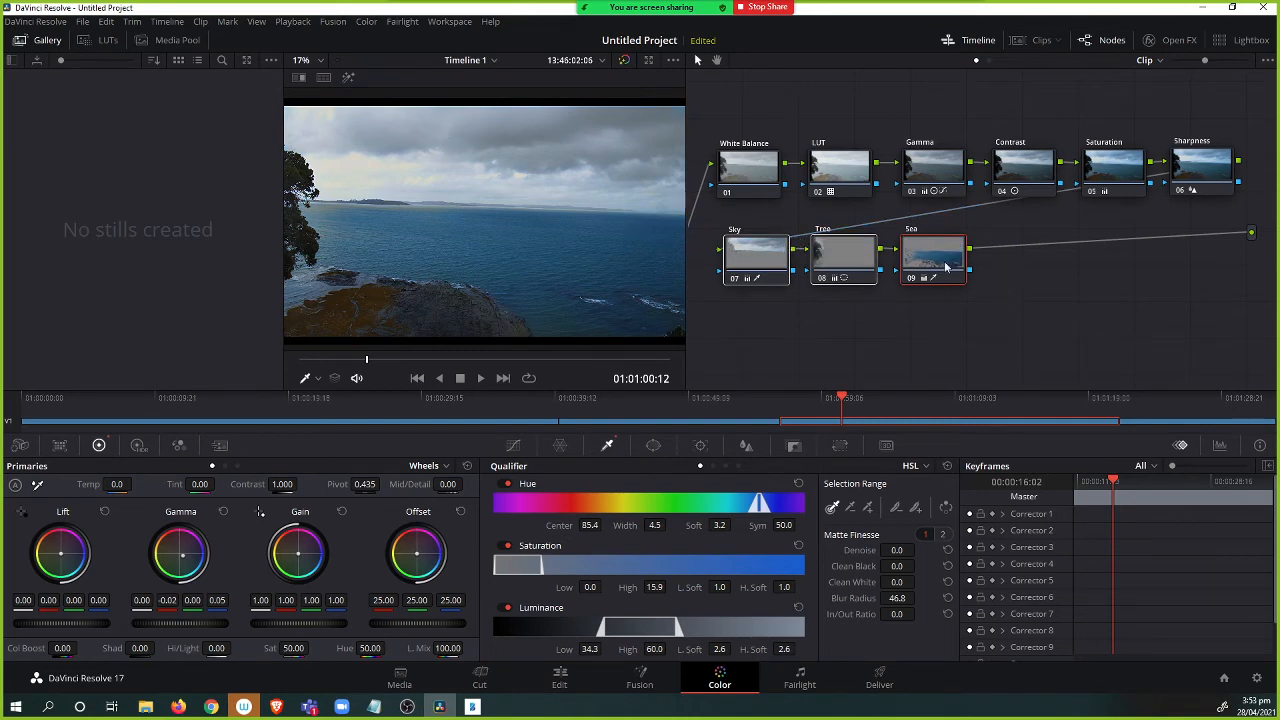
Add a serial node labelled All and warm the image with its Gain and Lift wheels.
{"action": "key", "text": "alt+s"}
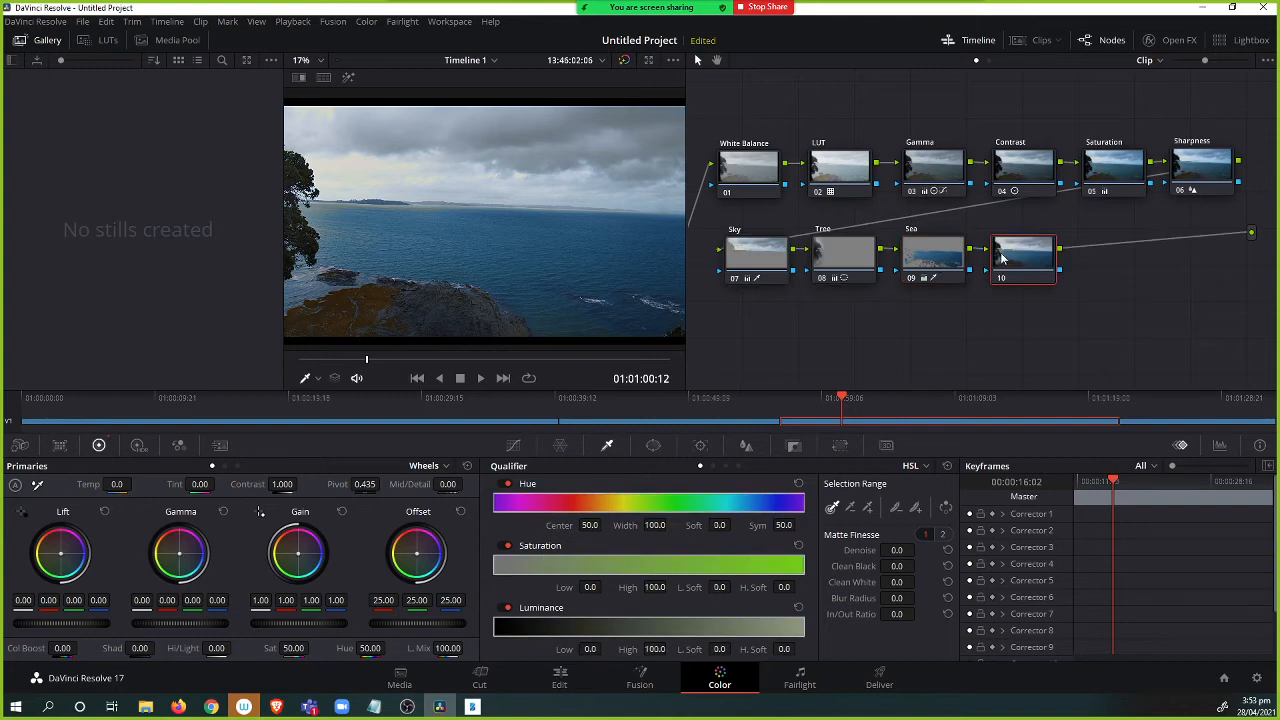
{"action": "right_click", "coordinate": [1026, 259]}
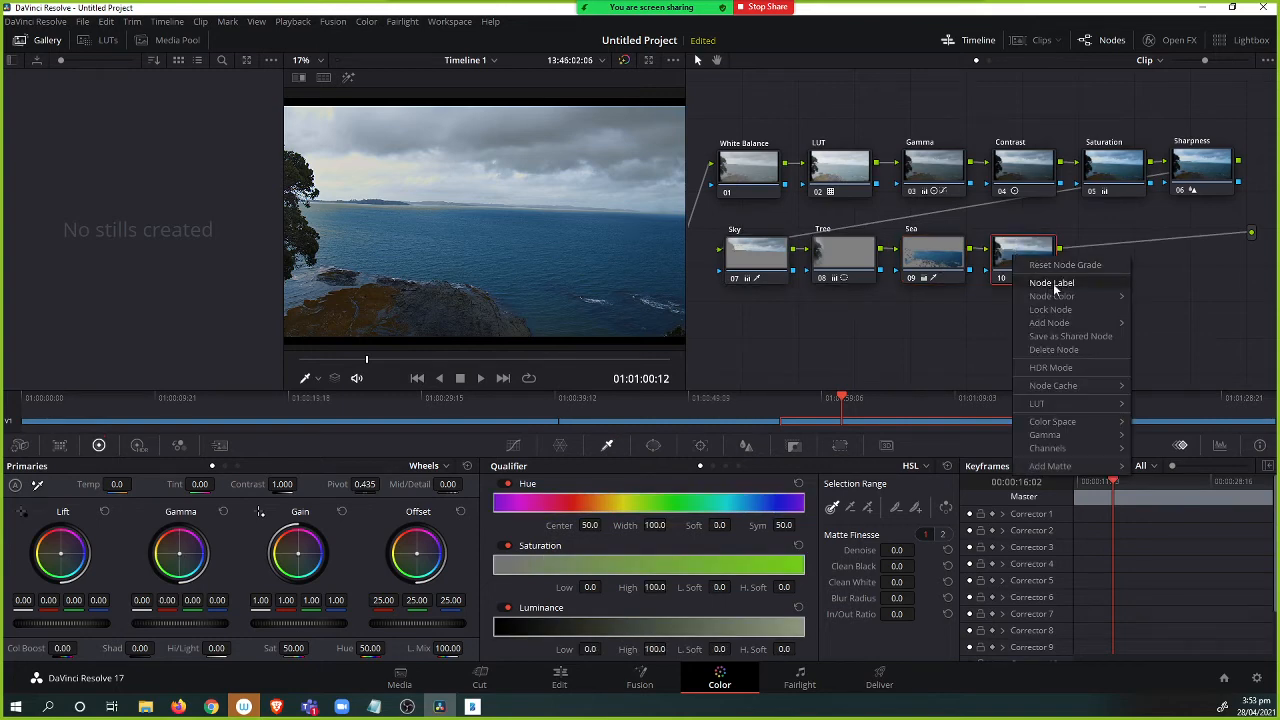
{"action": "left_click", "coordinate": [1050, 284]}
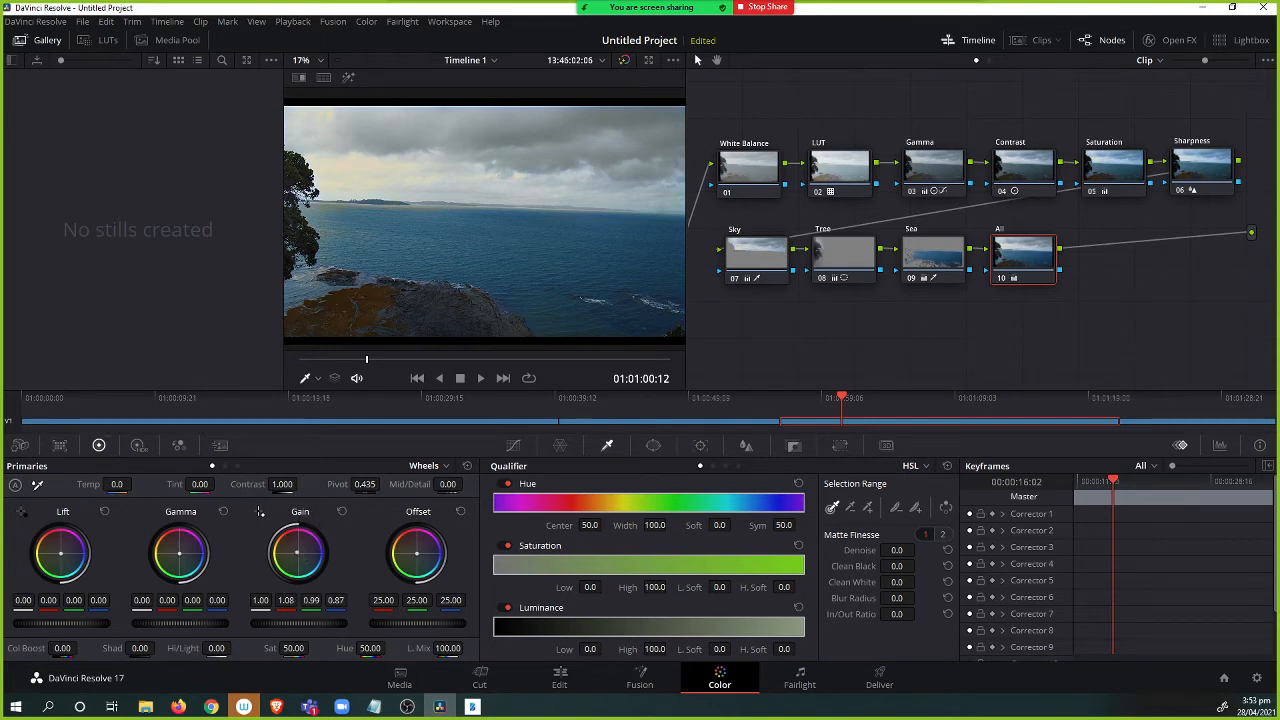
{"action": "left_click_drag", "start_coordinate": [295, 551], "coordinate": [293, 550]}
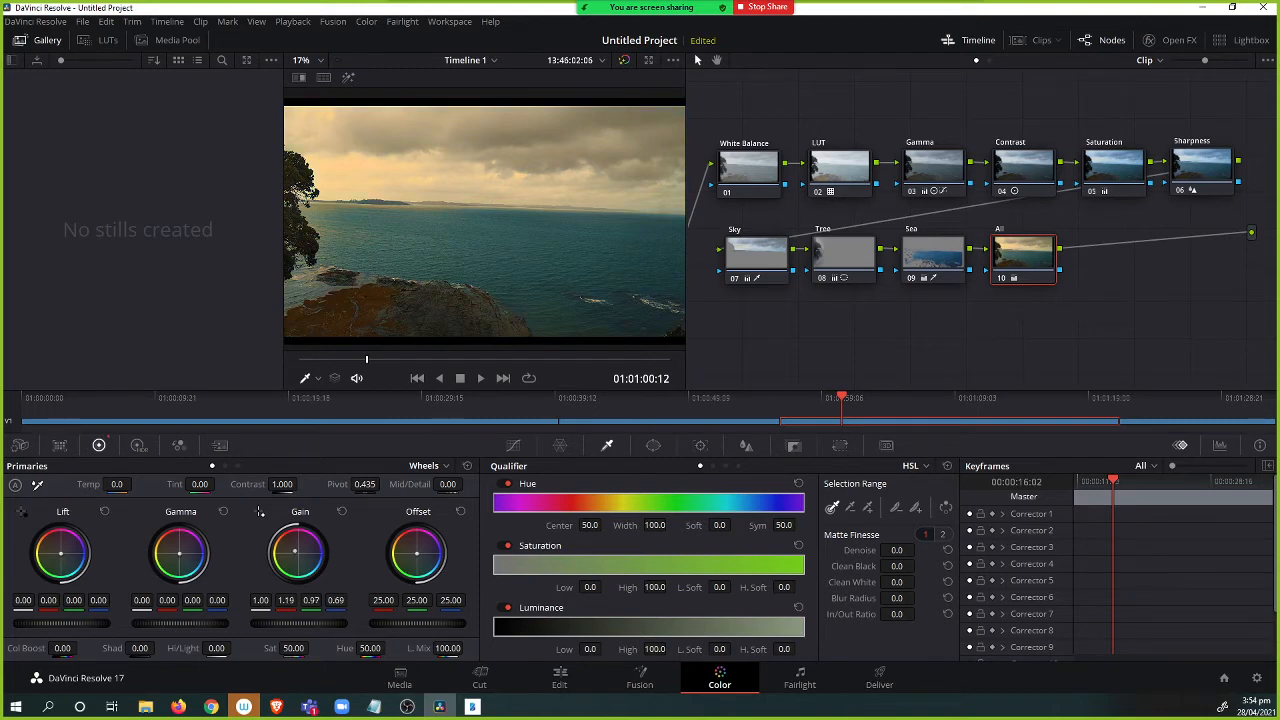
{"action": "left_click_drag", "start_coordinate": [60, 556], "coordinate": [61, 555]}
Toggle bypass of all grades to compare the graded and ungraded image.
{"action": "left_click", "coordinate": [623, 61]}
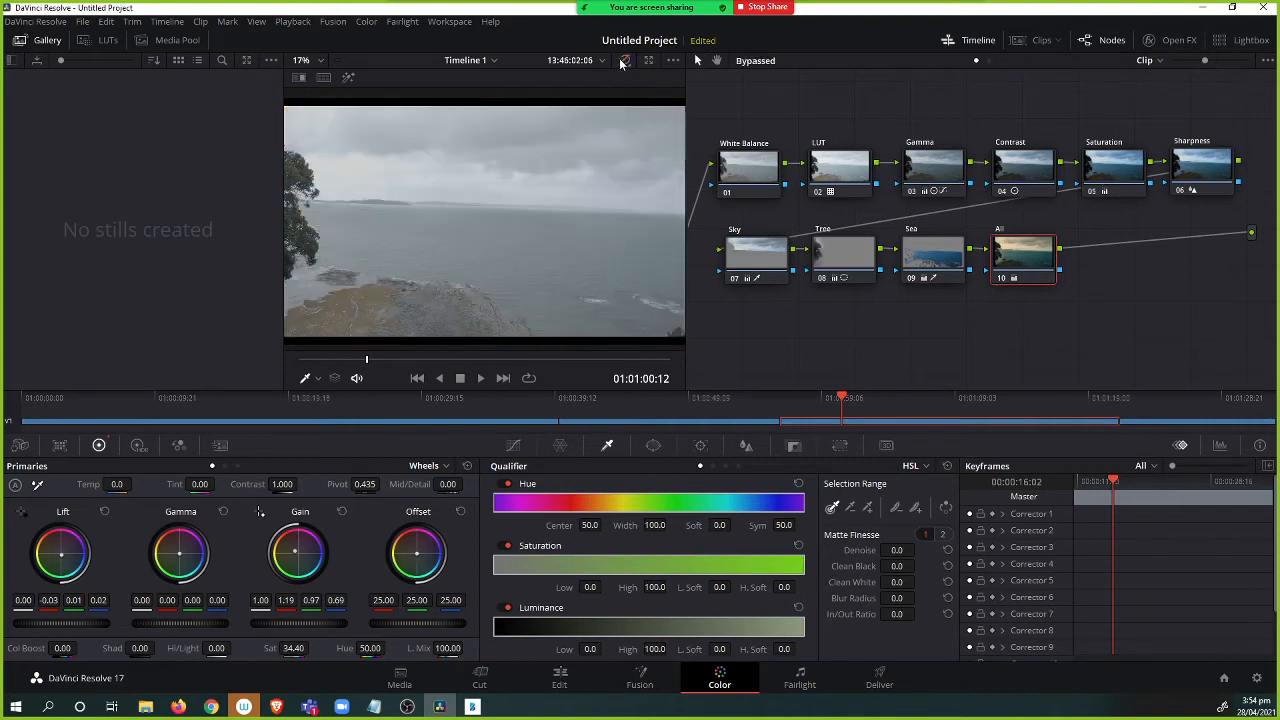
{"action": "left_click", "coordinate": [623, 61]}
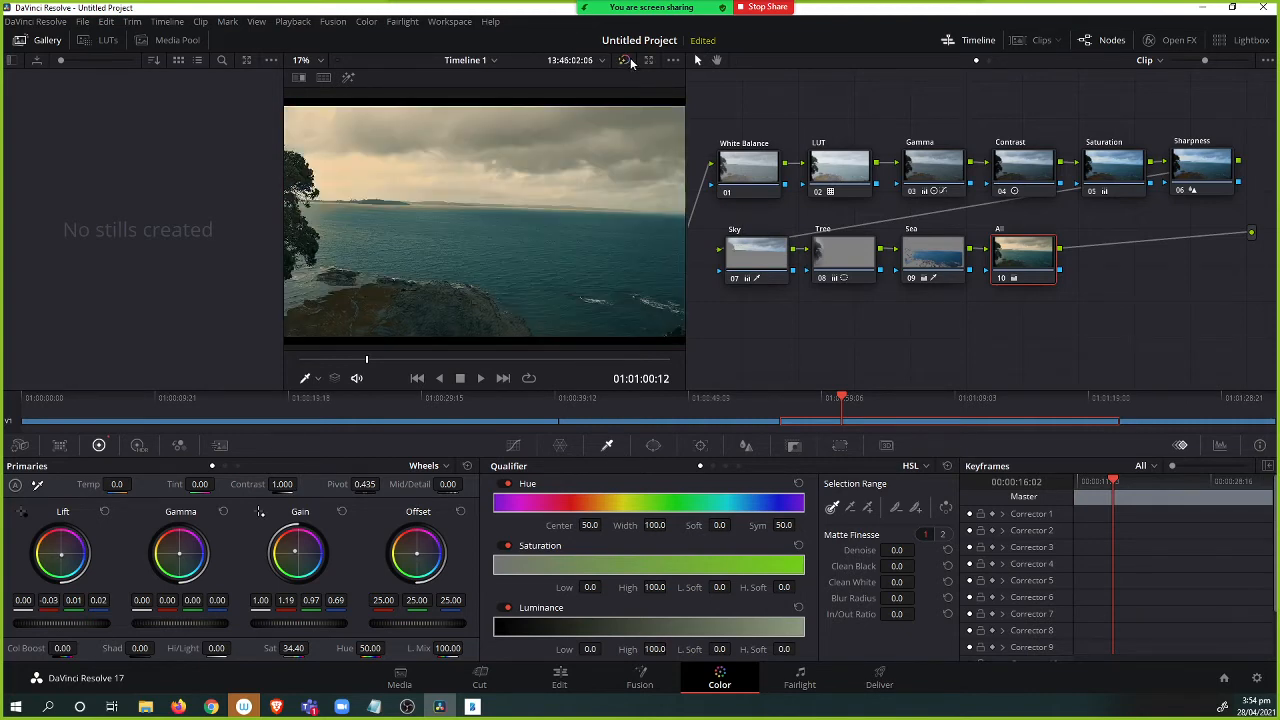
{"action": "left_click", "coordinate": [624, 58]}
{"action": "left_click", "coordinate": [623, 61]}
Show the clip thumbnails and browse the clip and gallery context menus.
{"action": "left_click", "coordinate": [1035, 40]}
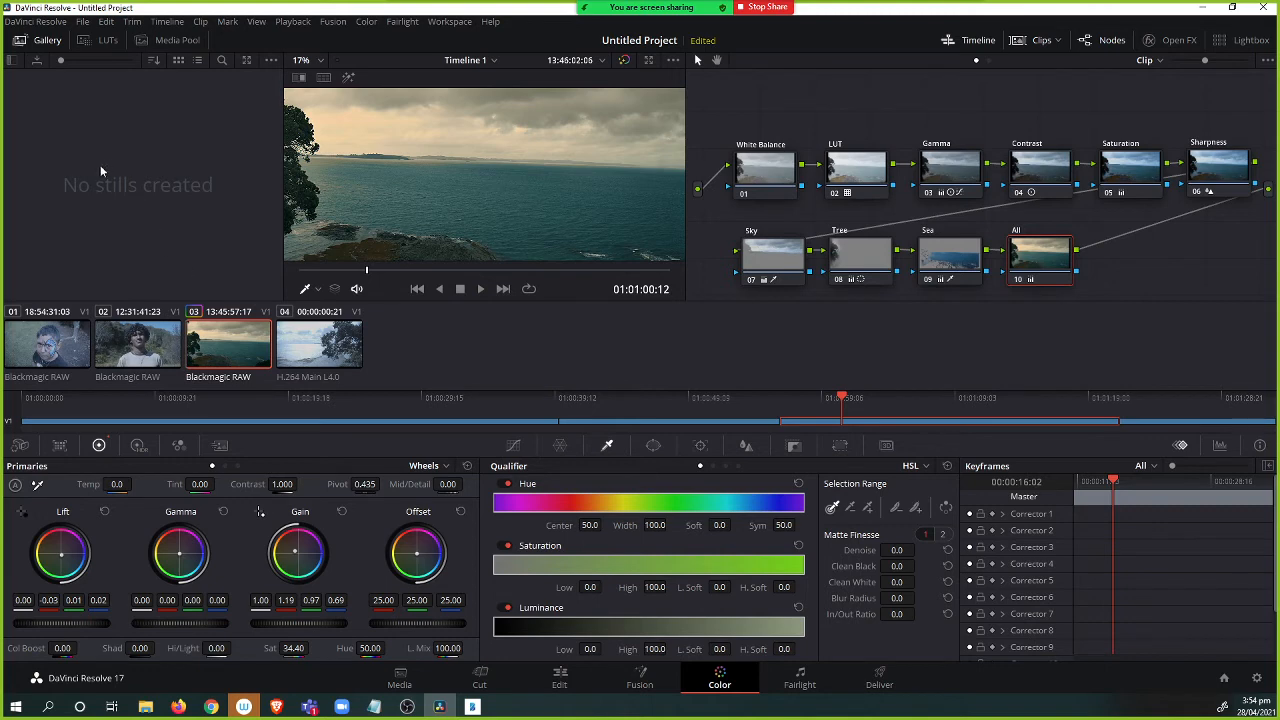
{"action": "right_click", "coordinate": [212, 334]}
{"action": "mouse_move", "coordinate": [217, 341]}
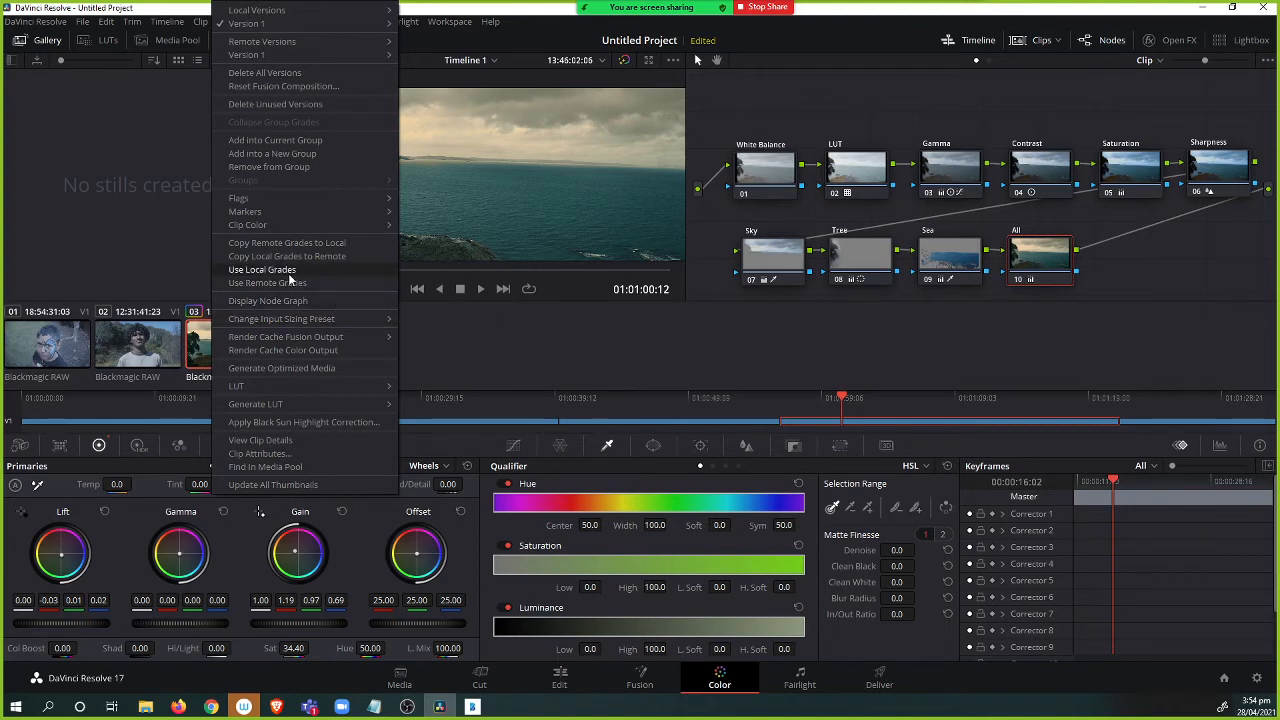
{"action": "mouse_move", "coordinate": [277, 228]}
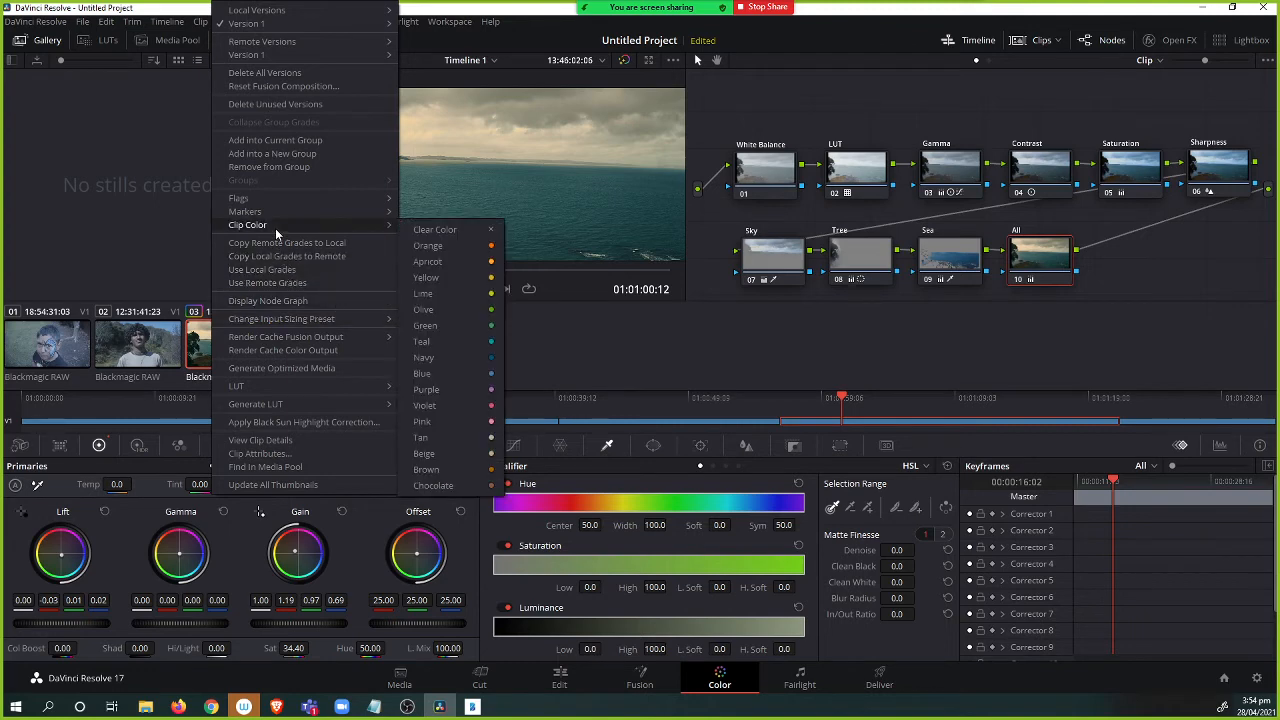
{"action": "mouse_move", "coordinate": [246, 199]}
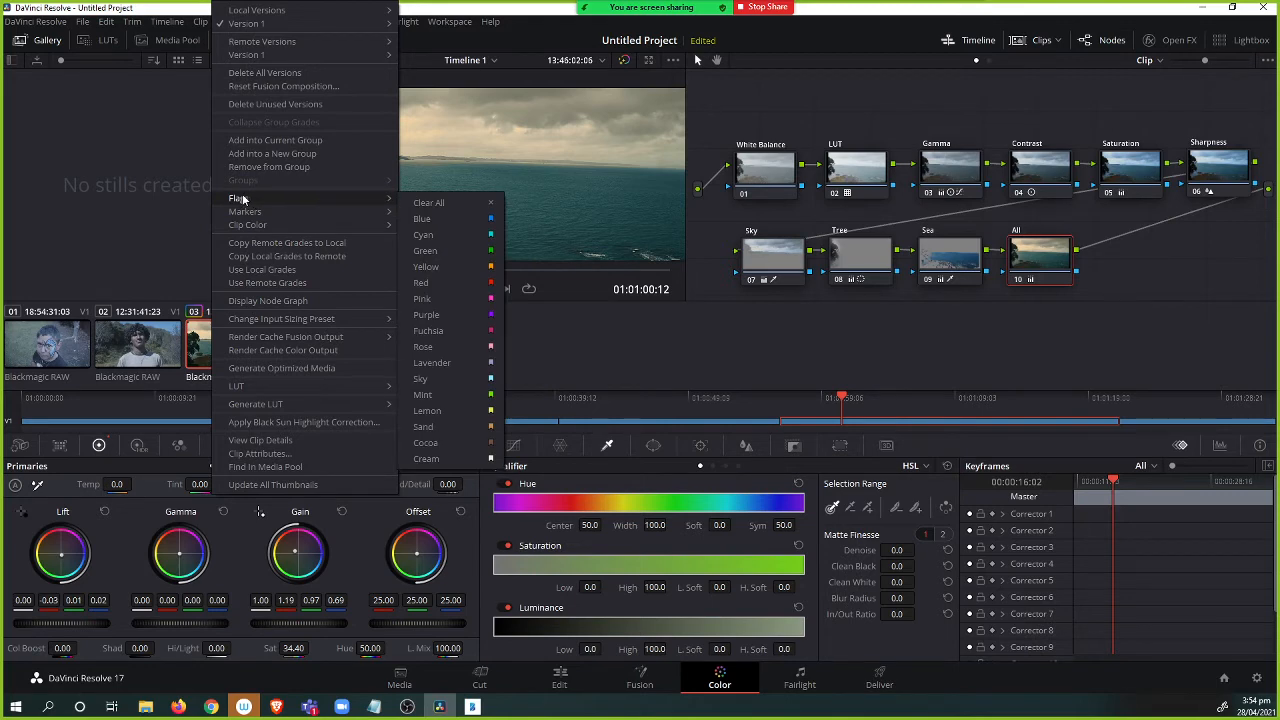
{"action": "right_click", "coordinate": [131, 126]}
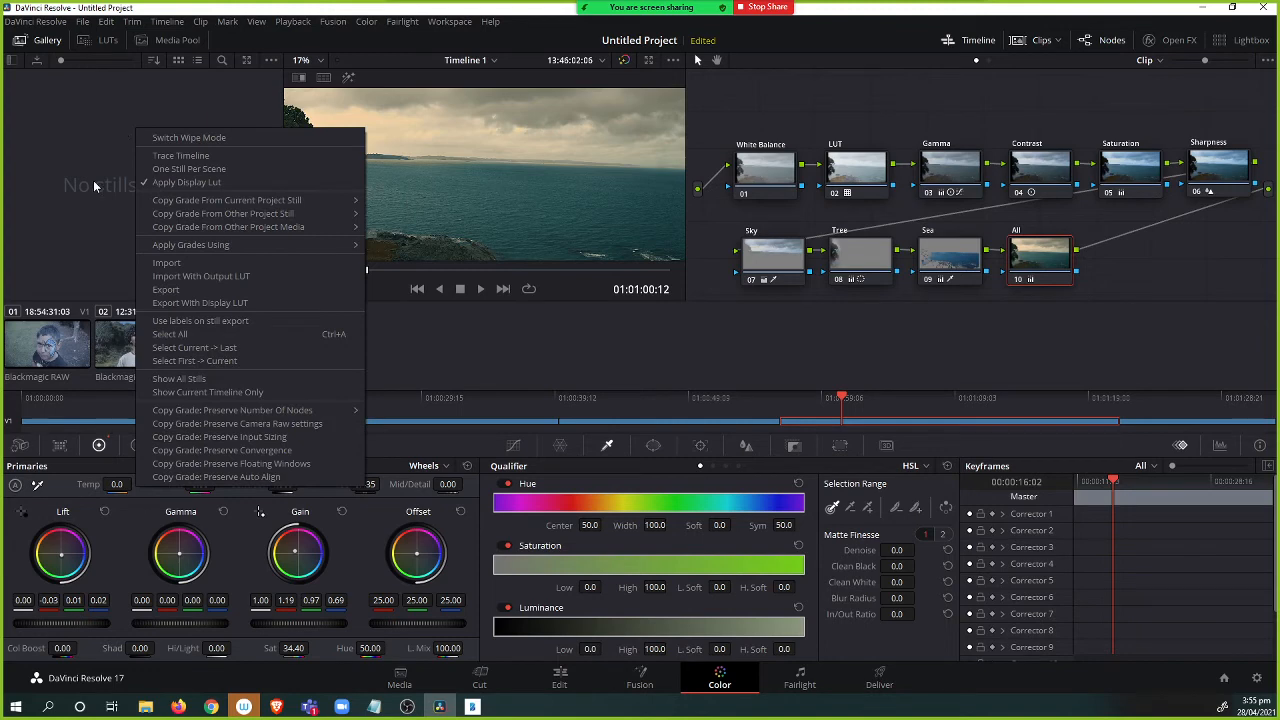
{"action": "mouse_move", "coordinate": [136, 246]}
{"action": "left_click", "coordinate": [54, 189]}
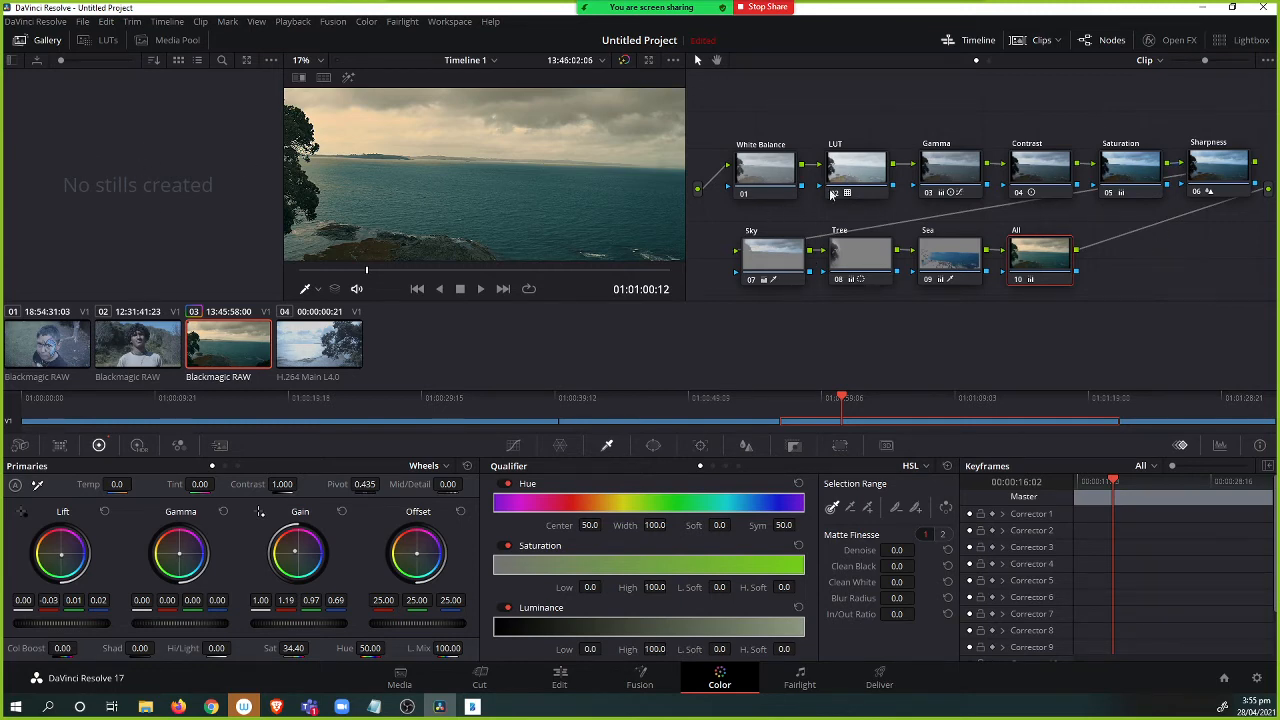
Copy the graded clip 03's node grade onto clip 04, the H.264 clip.
{"action": "left_click", "coordinate": [318, 347]}
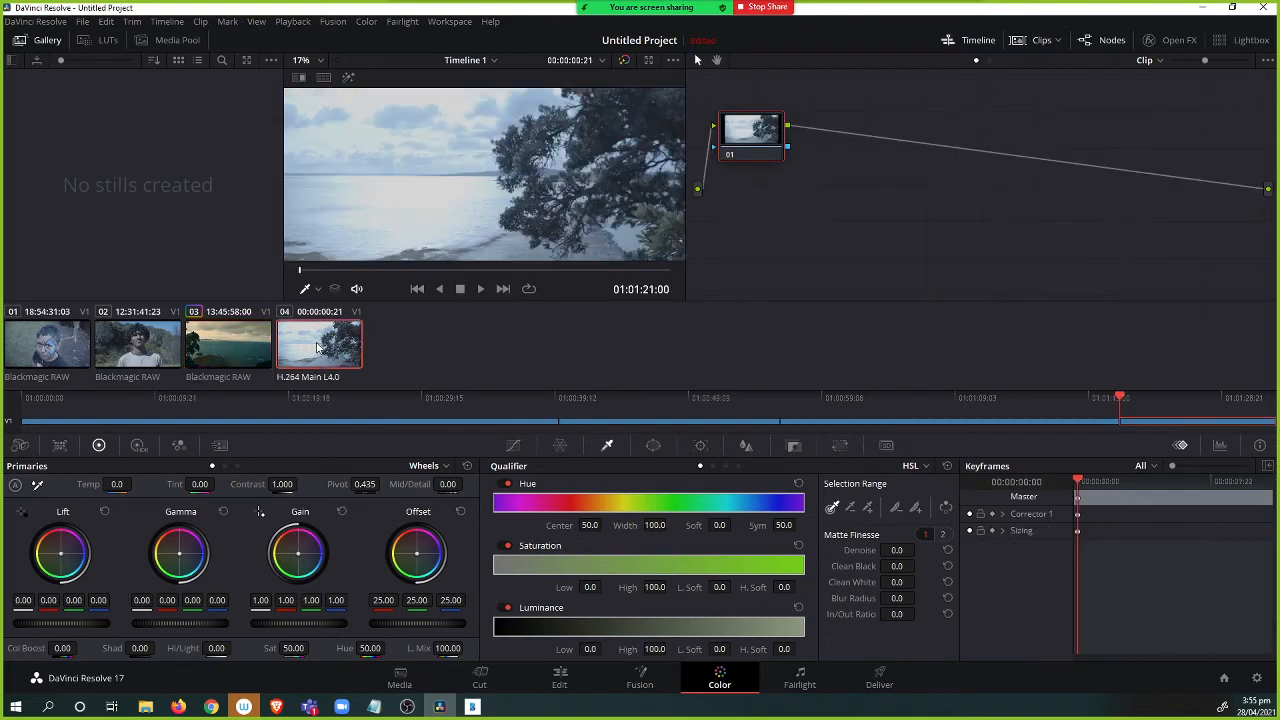
{"action": "left_click", "coordinate": [250, 348]}
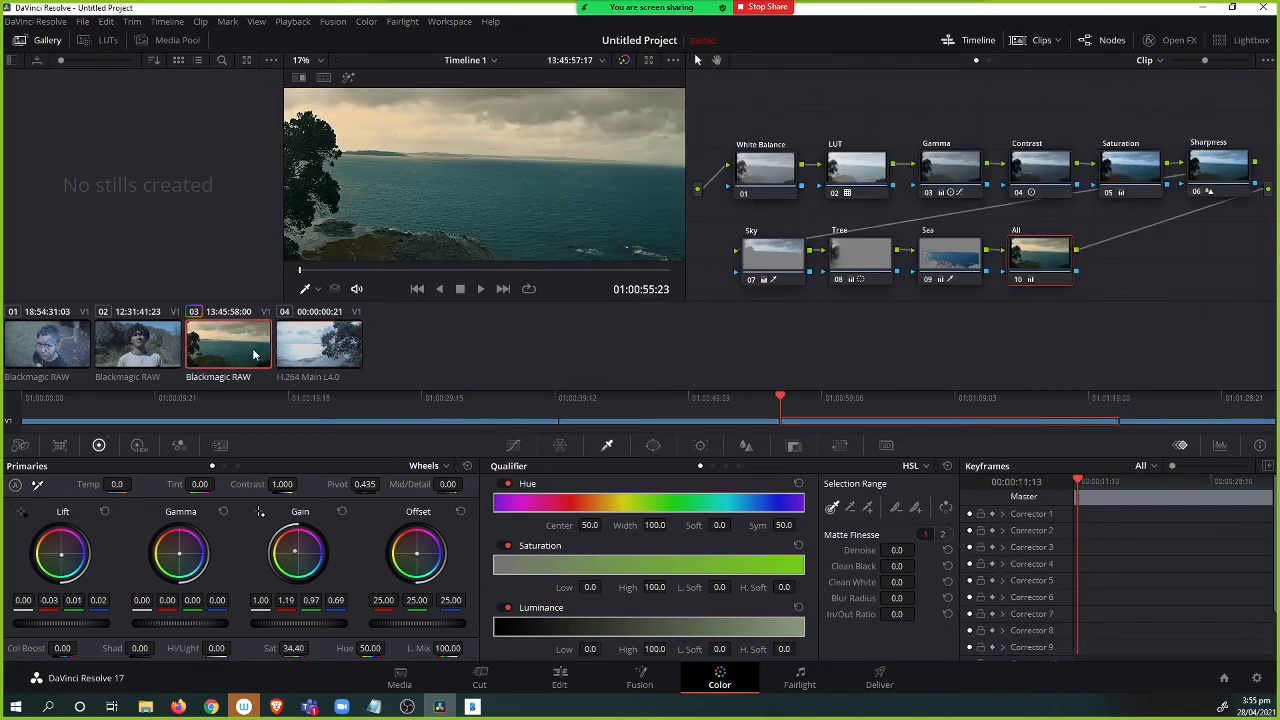
{"action": "left_click", "coordinate": [321, 352]}
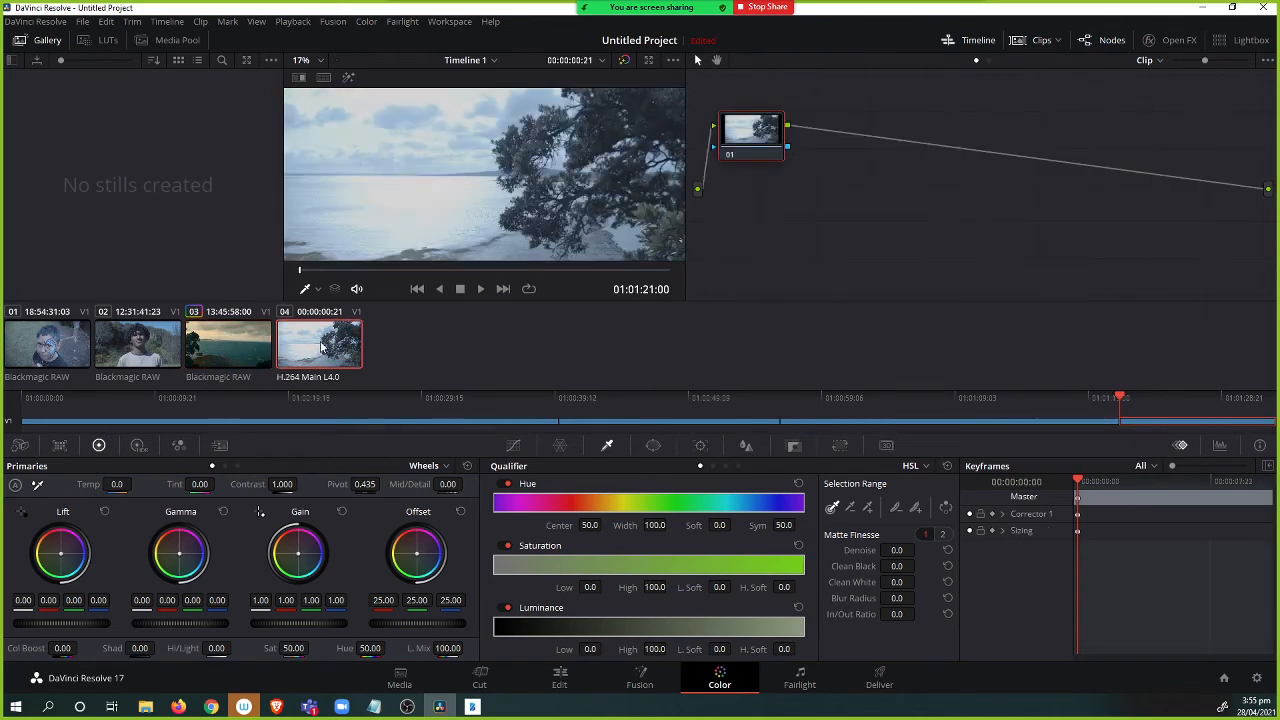
{"action": "middle_click", "coordinate": [218, 346]}
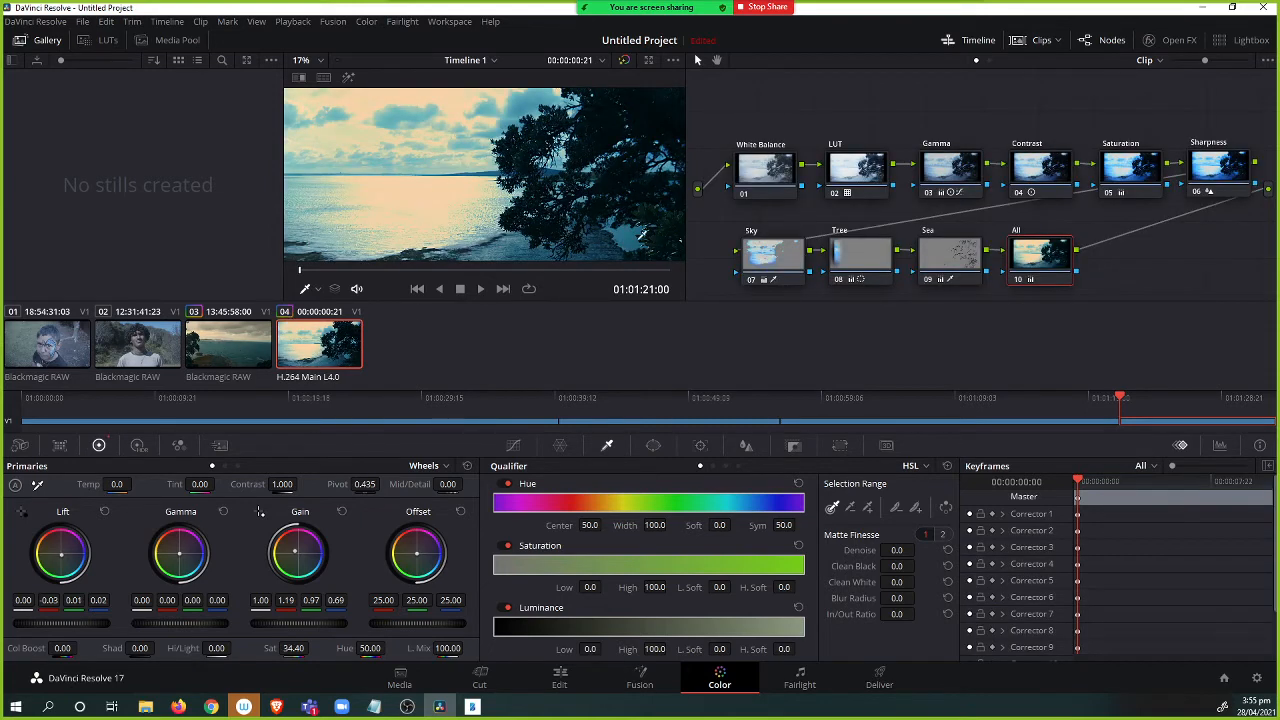
{"action": "left_click", "coordinate": [239, 340]}
{"action": "left_click", "coordinate": [319, 348]}
Select clip 04's White Balance node and examine the Camera Raw and Color Match palettes.
{"action": "left_click", "coordinate": [754, 179]}
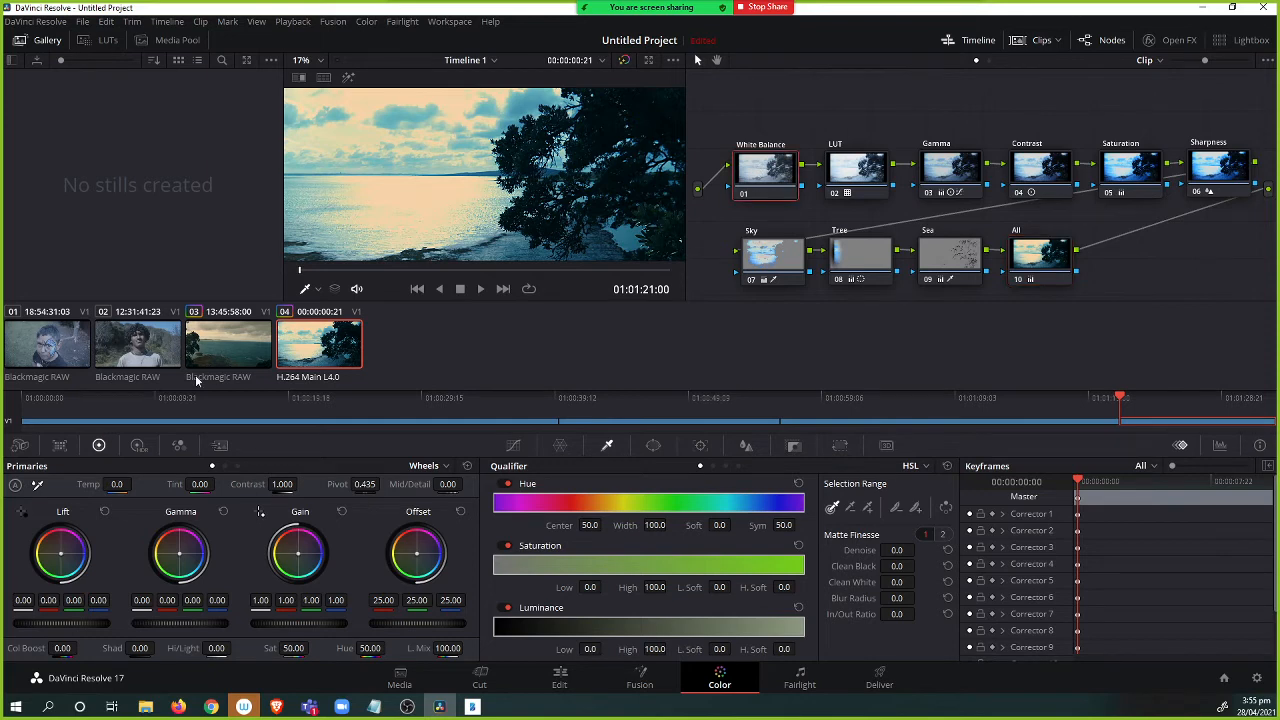
{"action": "left_click", "coordinate": [20, 445]}
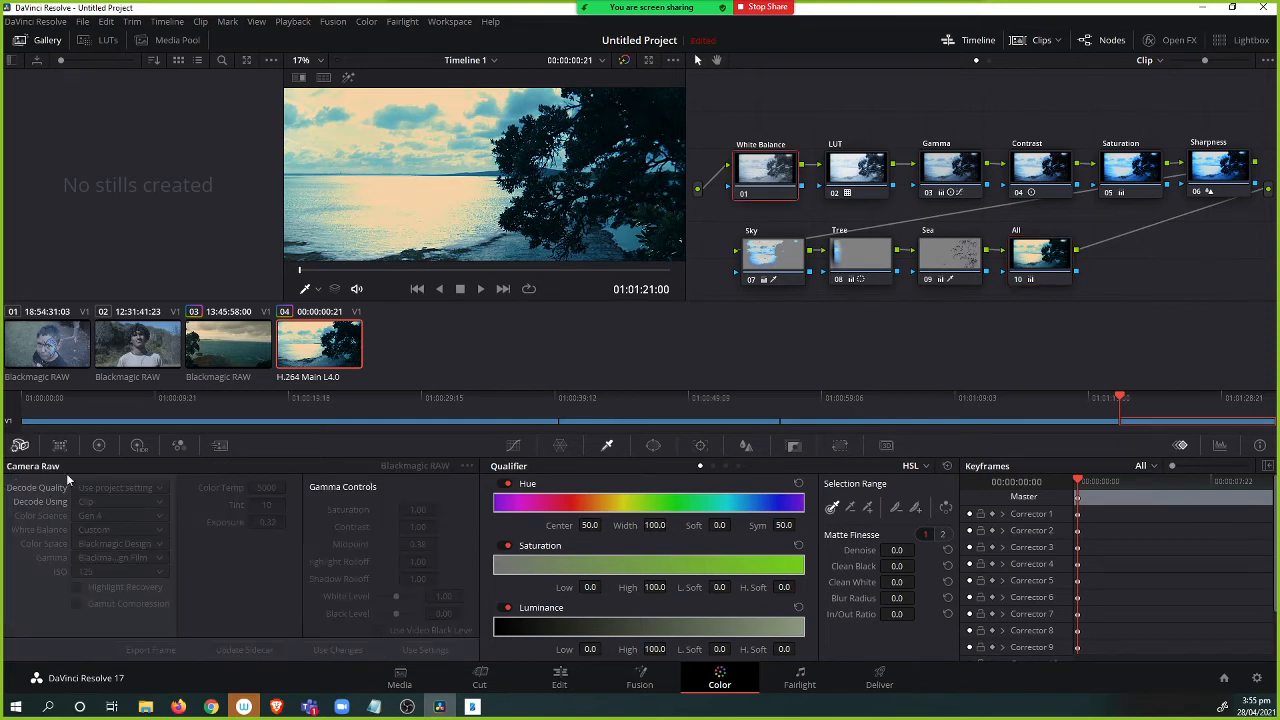
{"action": "left_click_drag", "start_coordinate": [791, 119], "coordinate": [817, 110]}
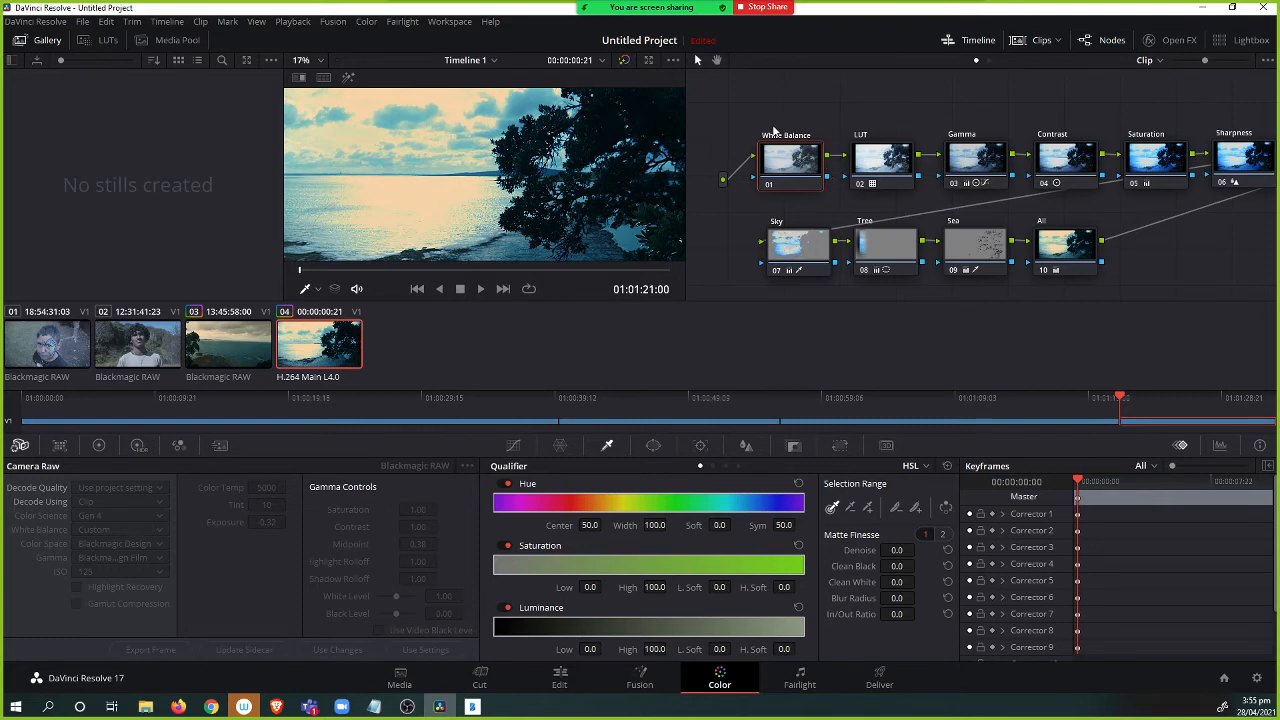
{"action": "left_click_drag", "start_coordinate": [810, 114], "coordinate": [907, 101]}
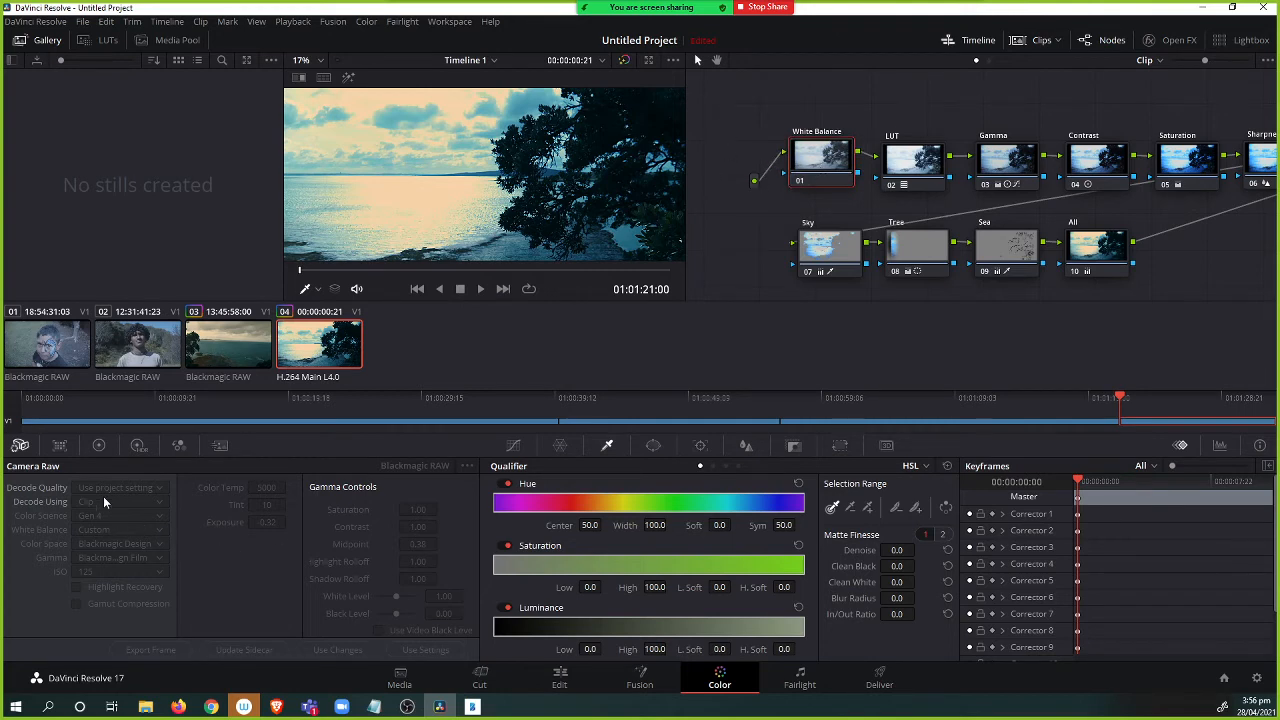
{"action": "left_click", "coordinate": [59, 445]}
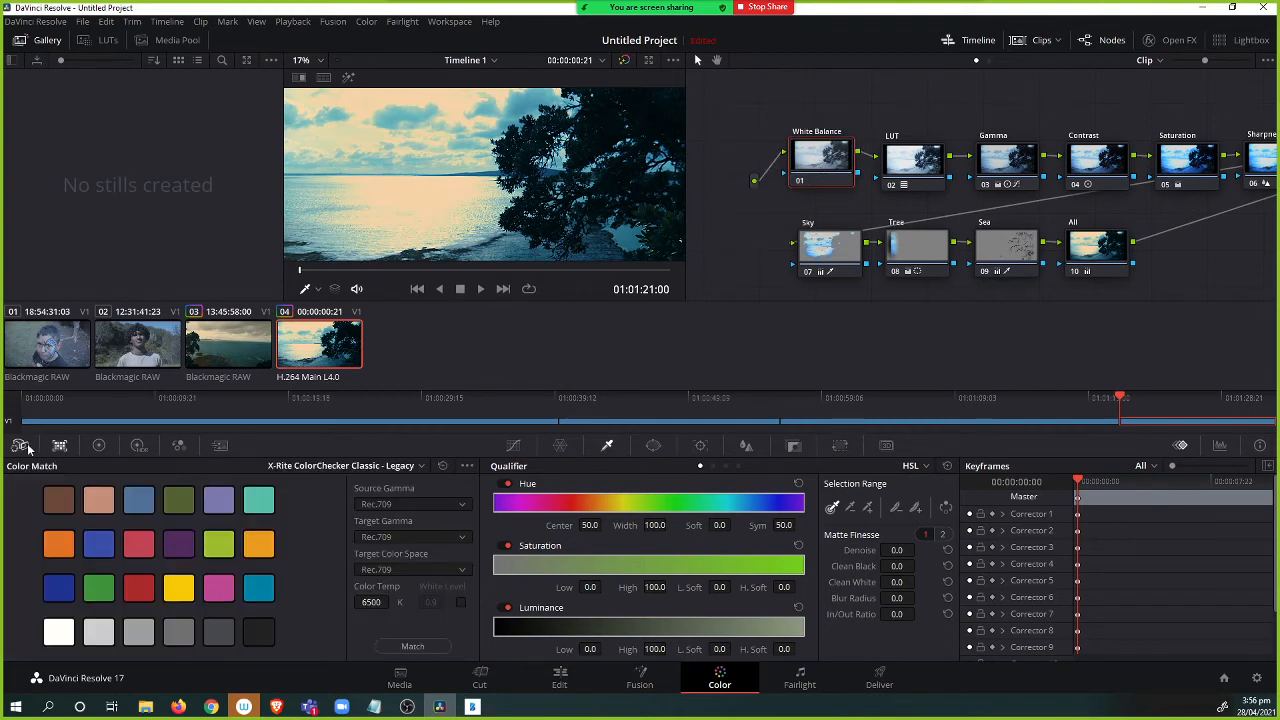
{"action": "left_click", "coordinate": [20, 445]}
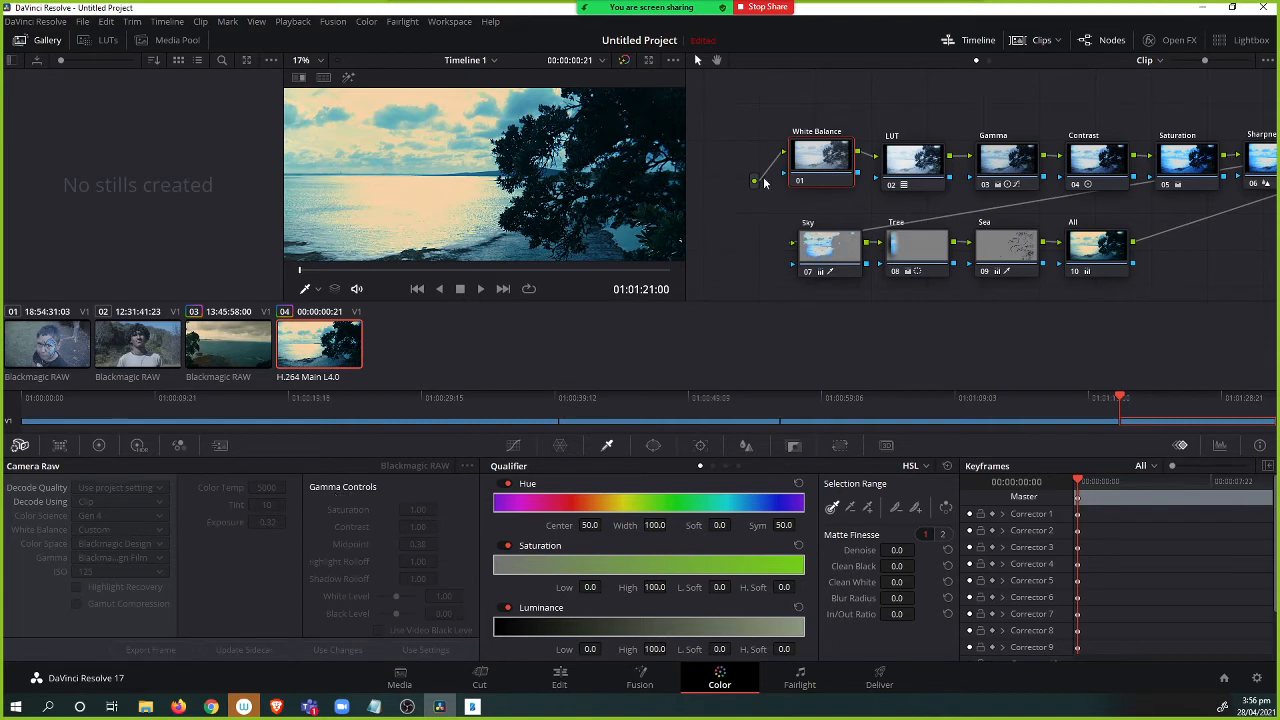
{"action": "left_click_drag", "start_coordinate": [748, 185], "coordinate": [741, 184]}
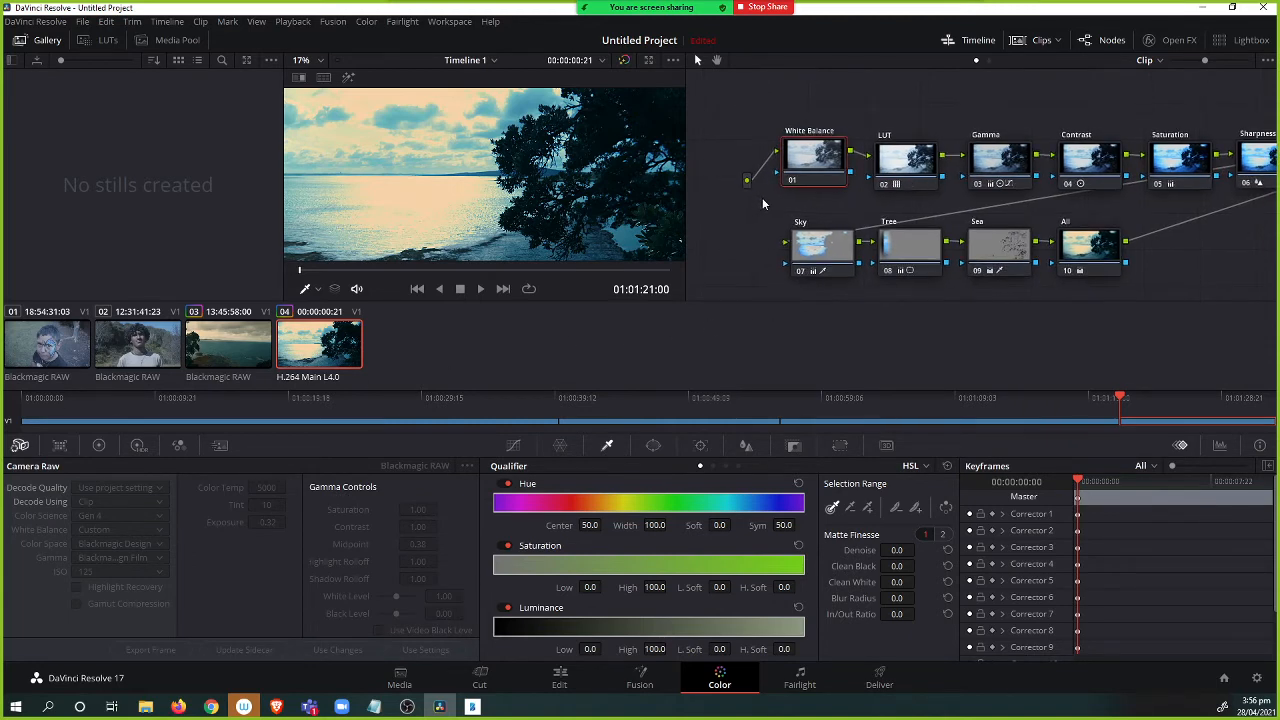
Undo the copied grade and reset all grades and nodes on clip 04, comparing it with clip 03.
{"action": "key", "text": "ctrl+z"}
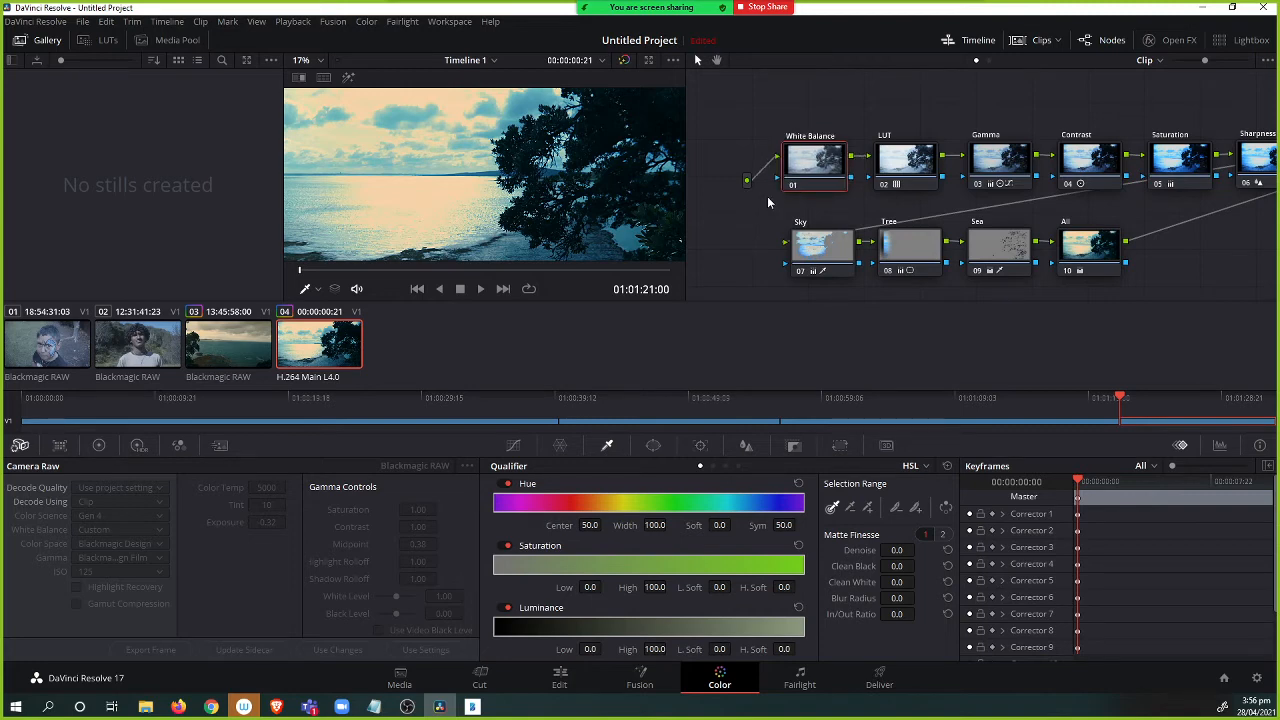
{"action": "key", "text": "ctrl+Home"}
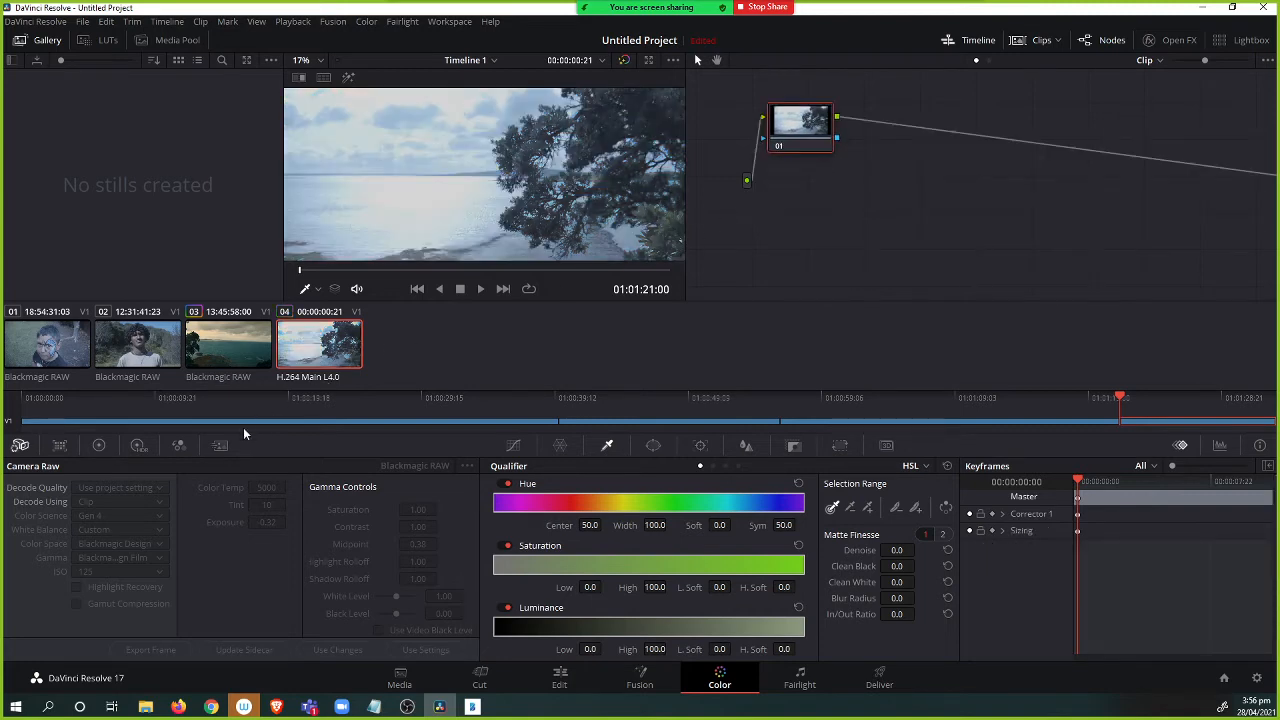
{"action": "left_click", "coordinate": [254, 362]}
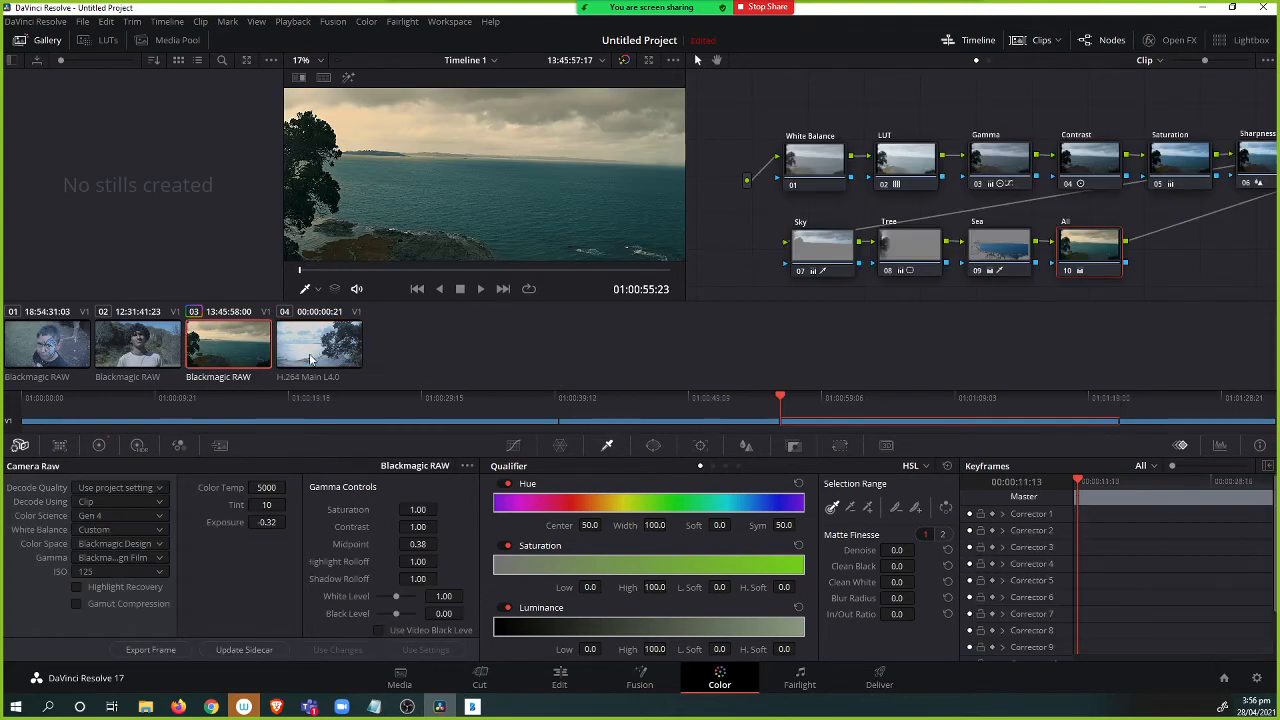
{"action": "left_click", "coordinate": [326, 360]}
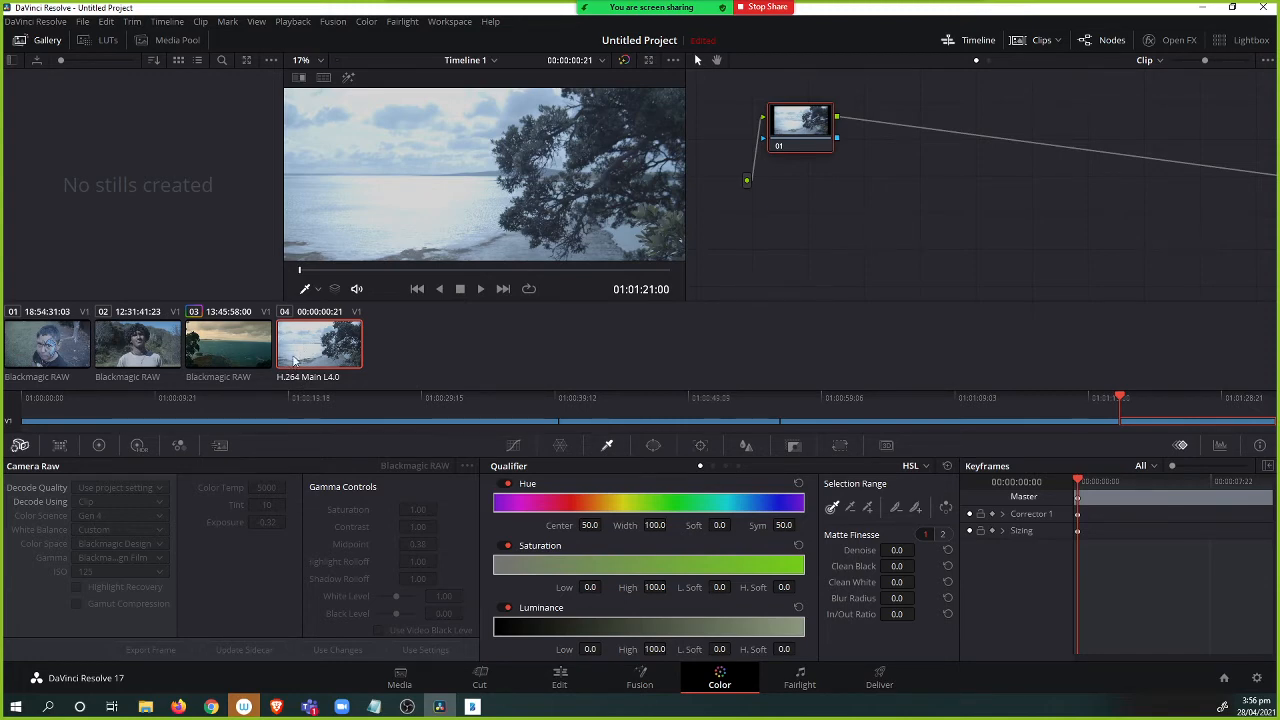
Open clip 02 and set its White Balance node's Color Science to Gen 5.
{"action": "left_click", "coordinate": [213, 357]}
{"action": "left_click", "coordinate": [139, 363]}
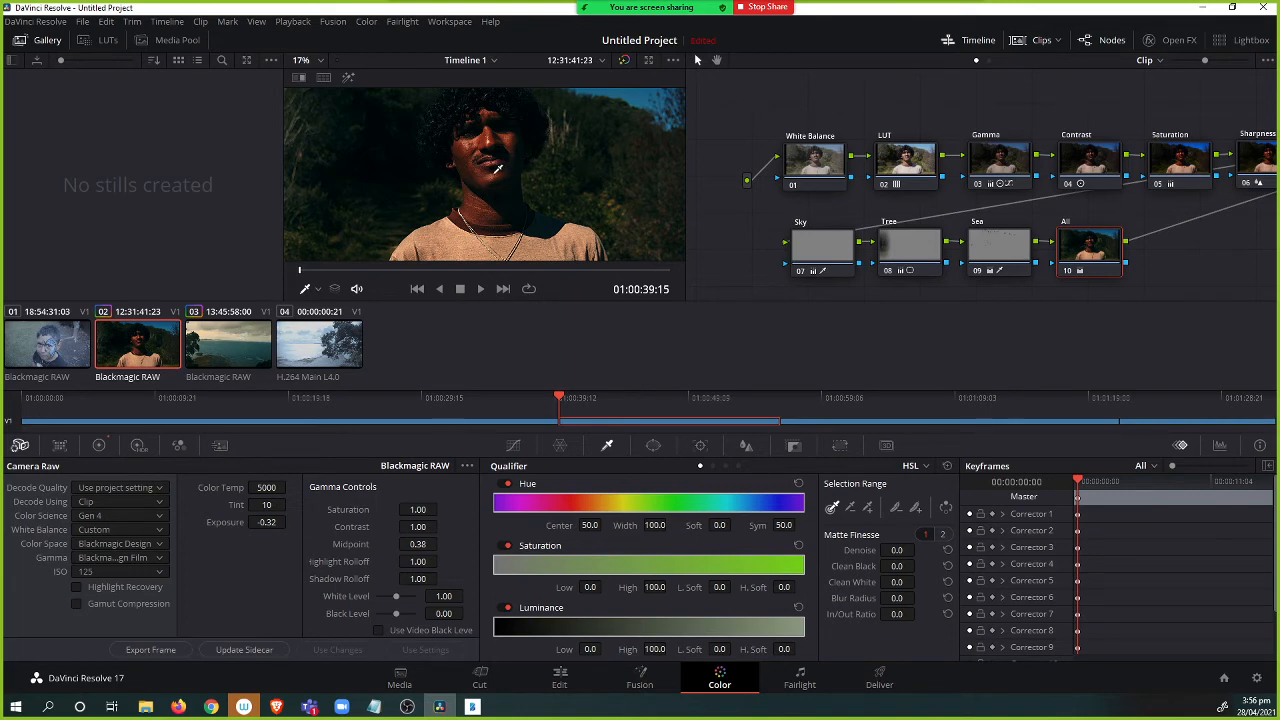
{"action": "left_click", "coordinate": [808, 168]}
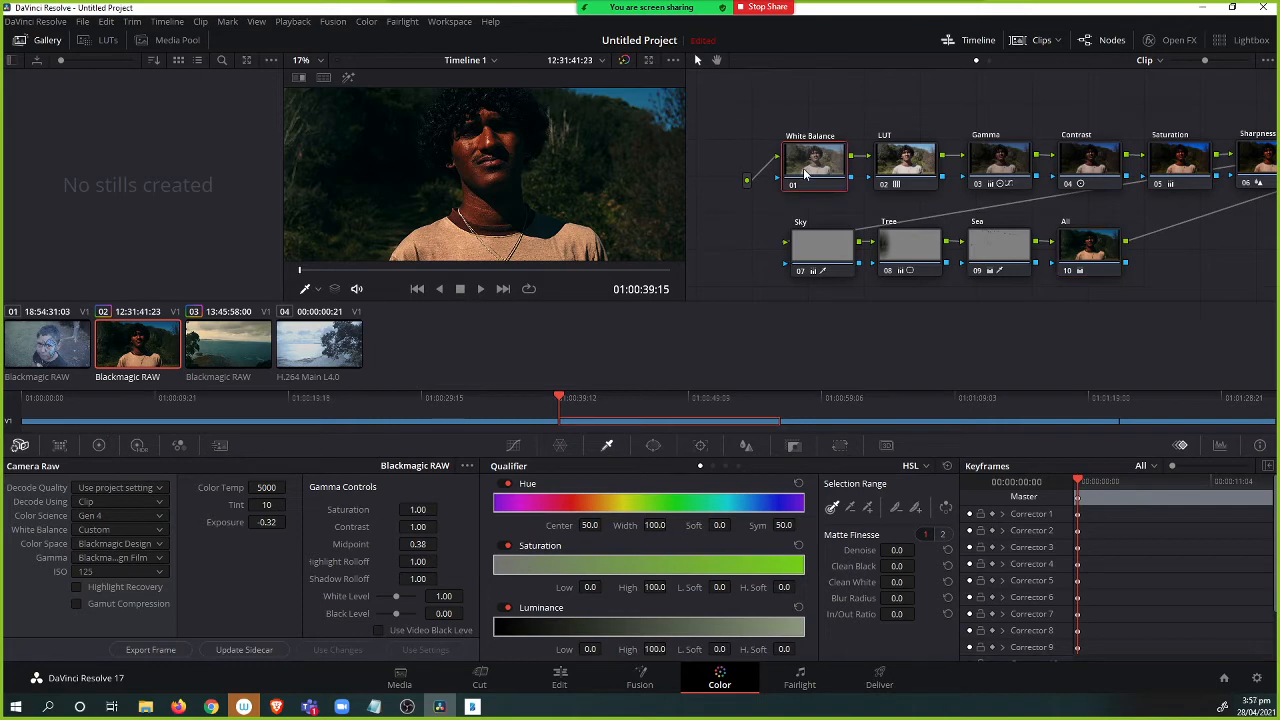
{"action": "left_click", "coordinate": [118, 515]}
{"action": "left_click", "coordinate": [104, 547]}
Delete the Sky, Tree and Sea nodes from clip 02's tree and move the All node beside Sharpness.
{"action": "left_click", "coordinate": [905, 170]}
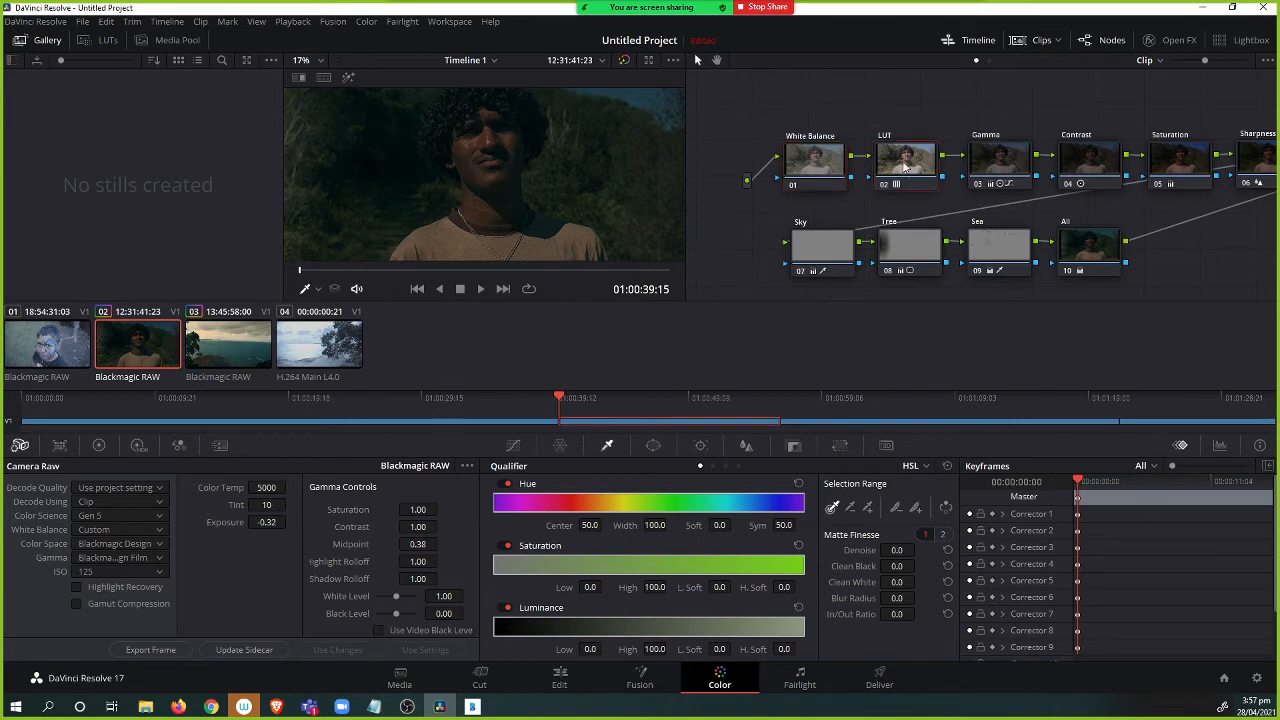
{"action": "left_click_drag", "start_coordinate": [944, 111], "coordinate": [866, 120]}
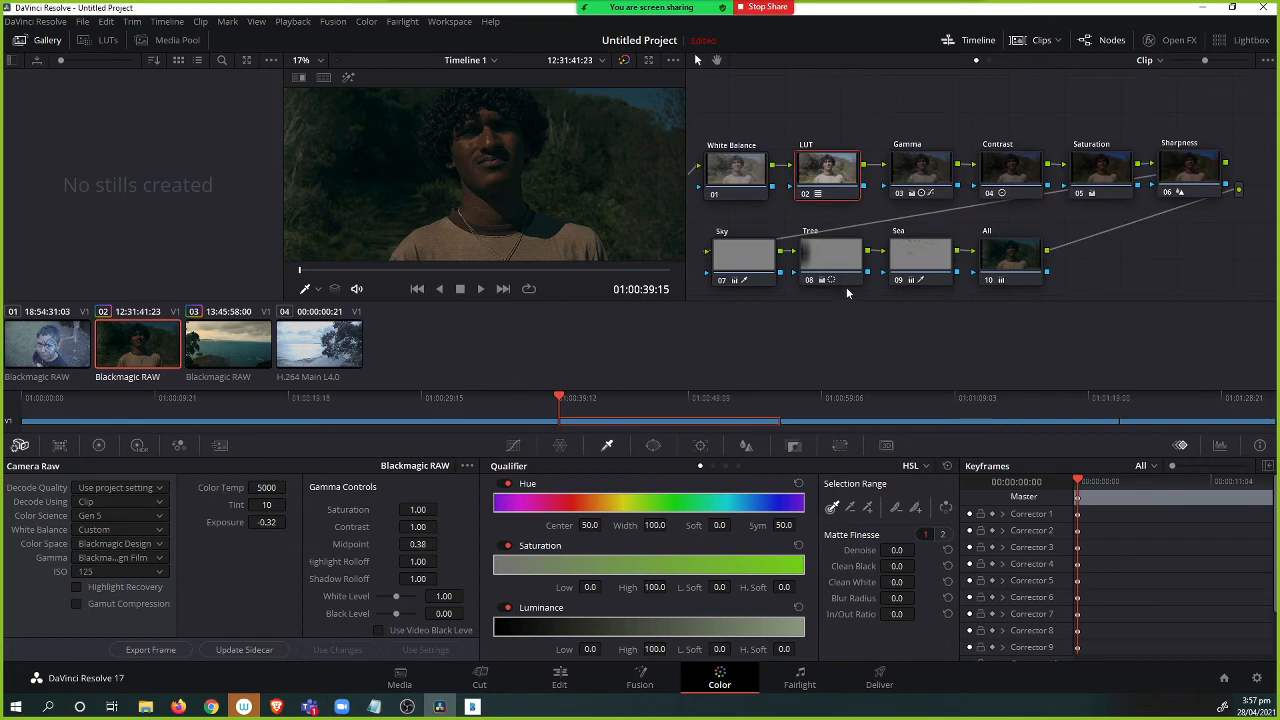
{"action": "left_click", "coordinate": [741, 259]}
{"action": "left_click", "coordinate": [836, 264]}
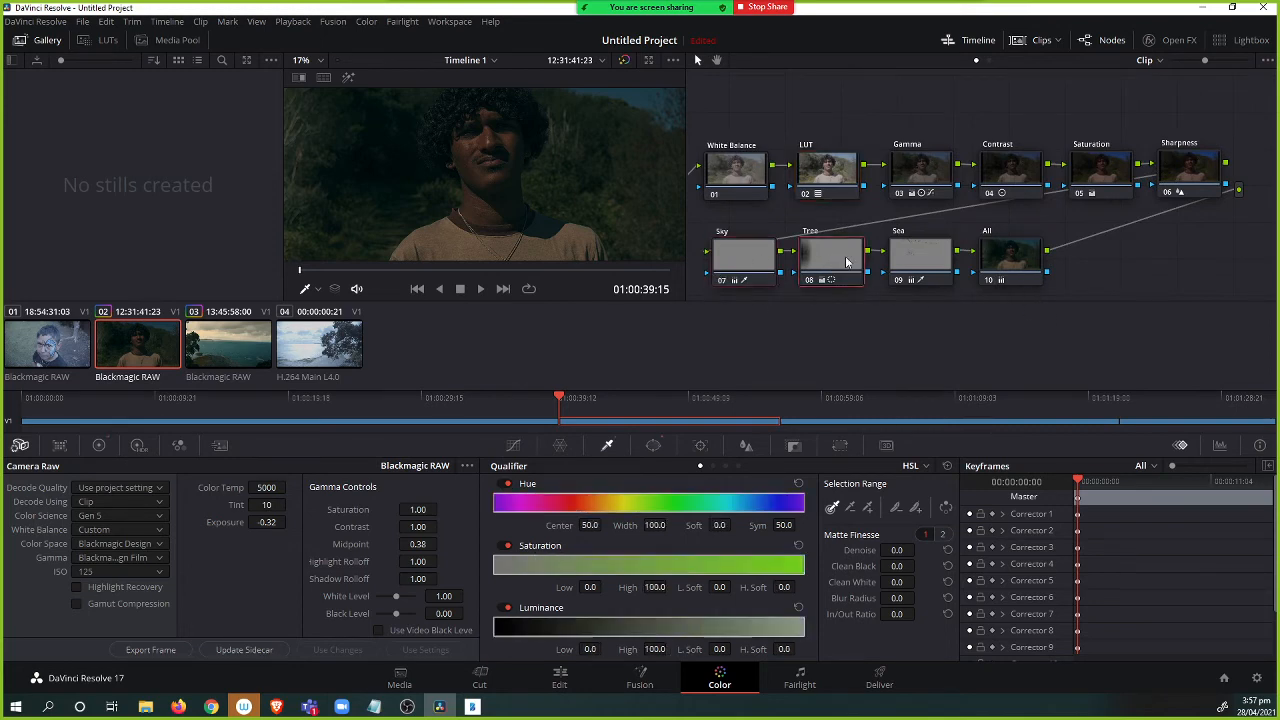
{"action": "left_click", "coordinate": [912, 261]}
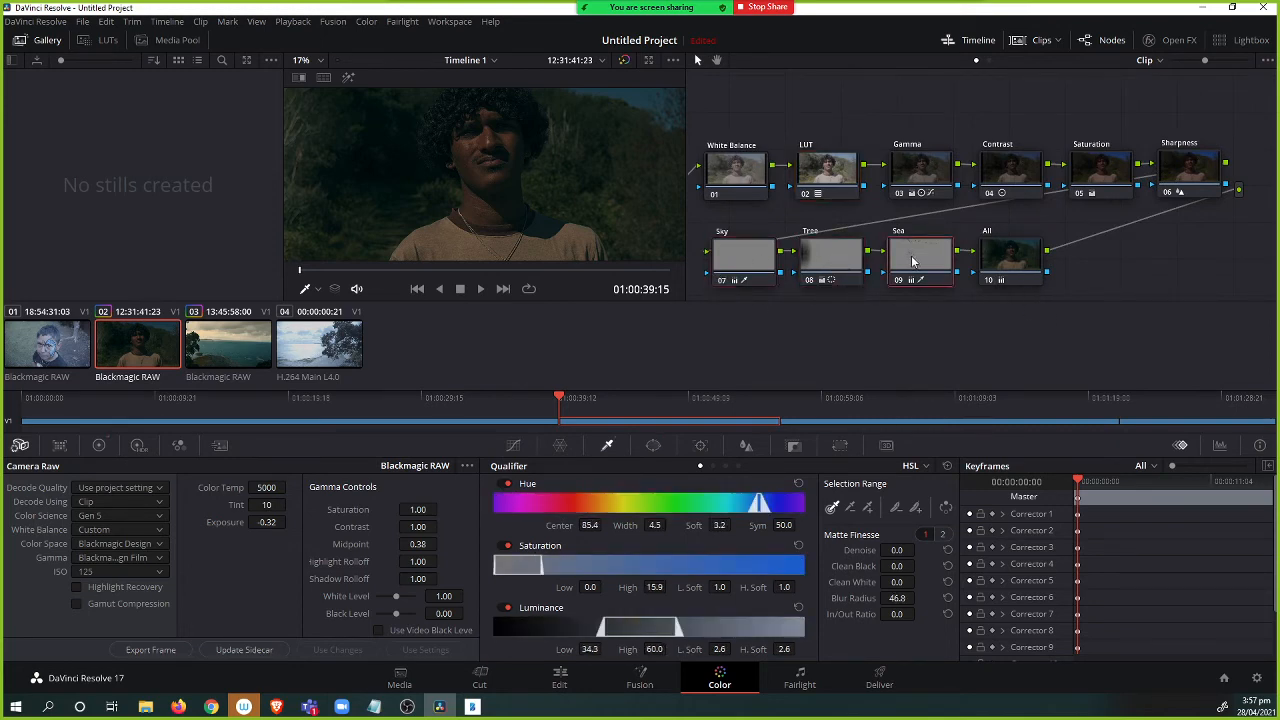
{"action": "key", "text": "Delete"}
{"action": "left_click", "coordinate": [843, 267]}
{"action": "key", "text": "Delete"}
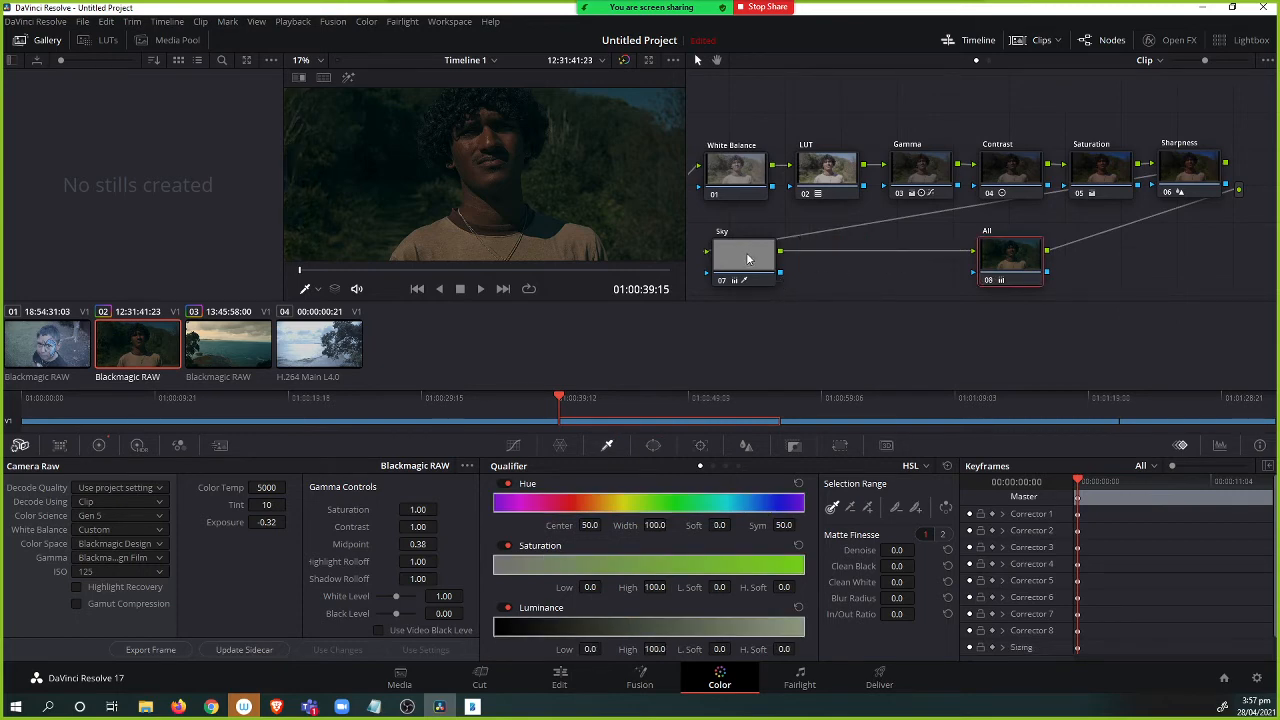
{"action": "left_click", "coordinate": [747, 259]}
{"action": "key", "text": "Delete"}
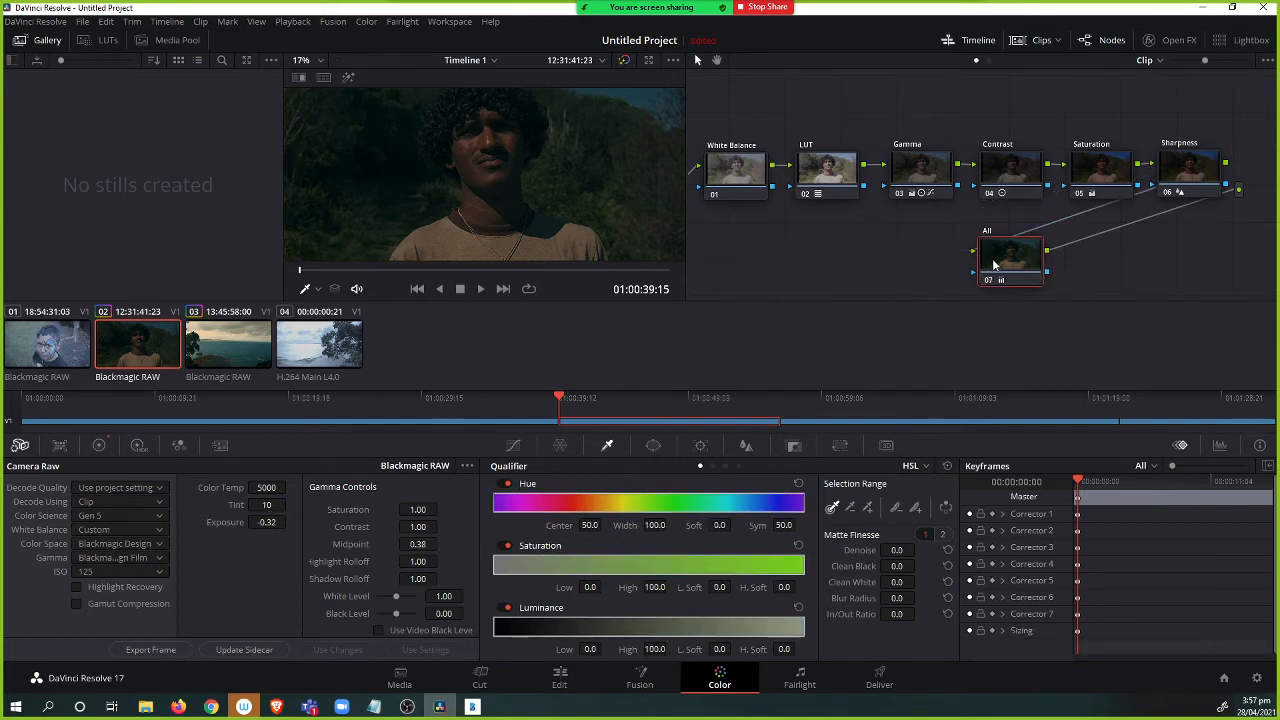
{"action": "left_click_drag", "start_coordinate": [992, 266], "coordinate": [1096, 266]}
On the Gamma node, pull the custom curve's midtone point upward to brighten clip 02.
{"action": "left_click", "coordinate": [817, 172]}
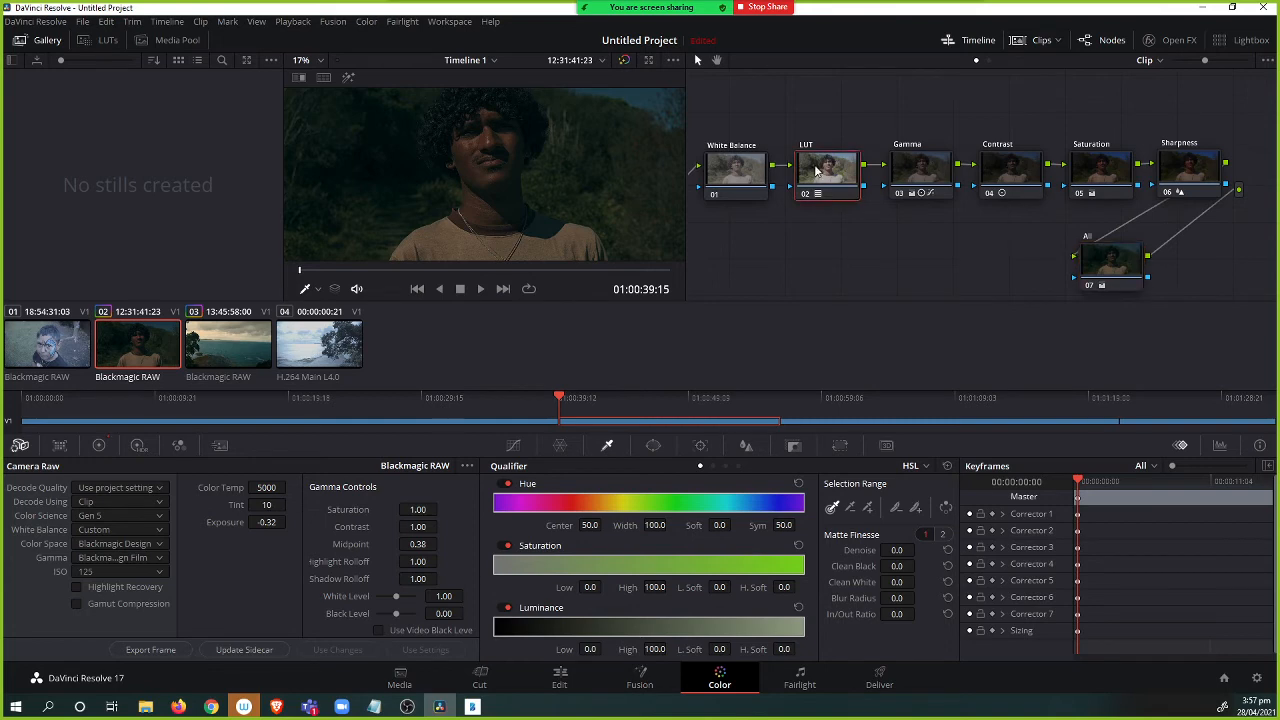
{"action": "left_click", "coordinate": [917, 170]}
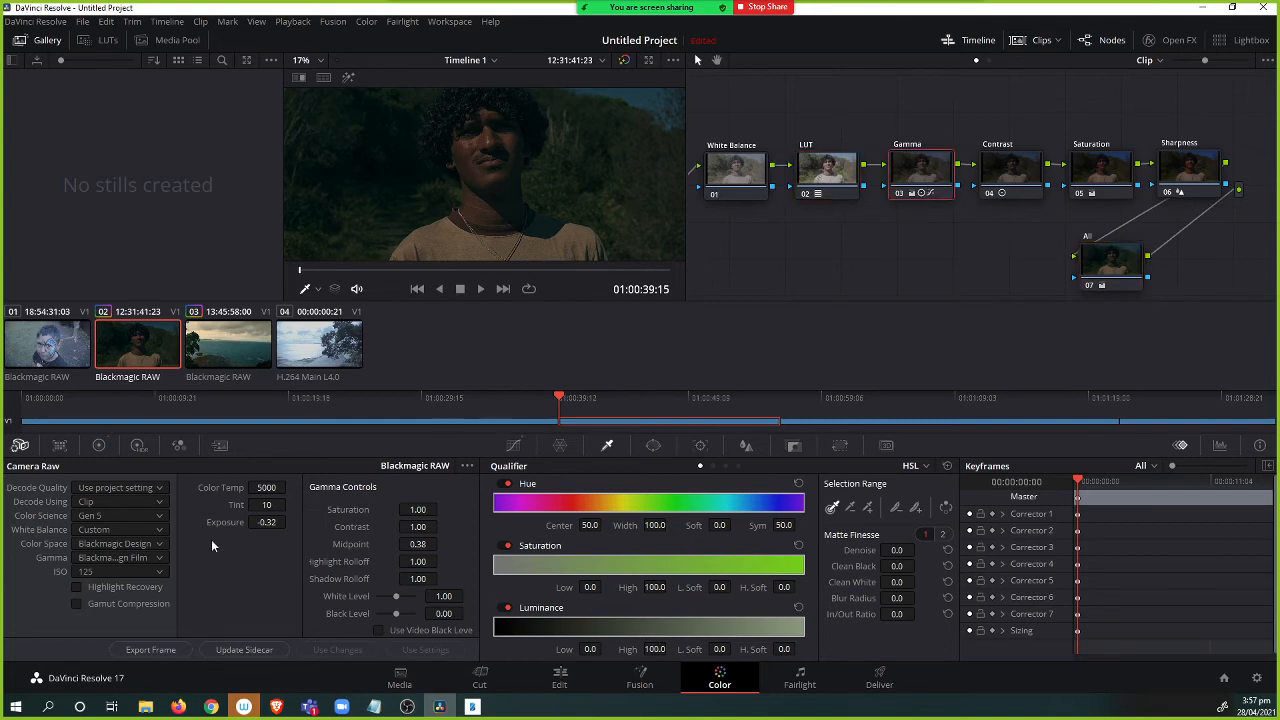
{"action": "left_click", "coordinate": [98, 445]}
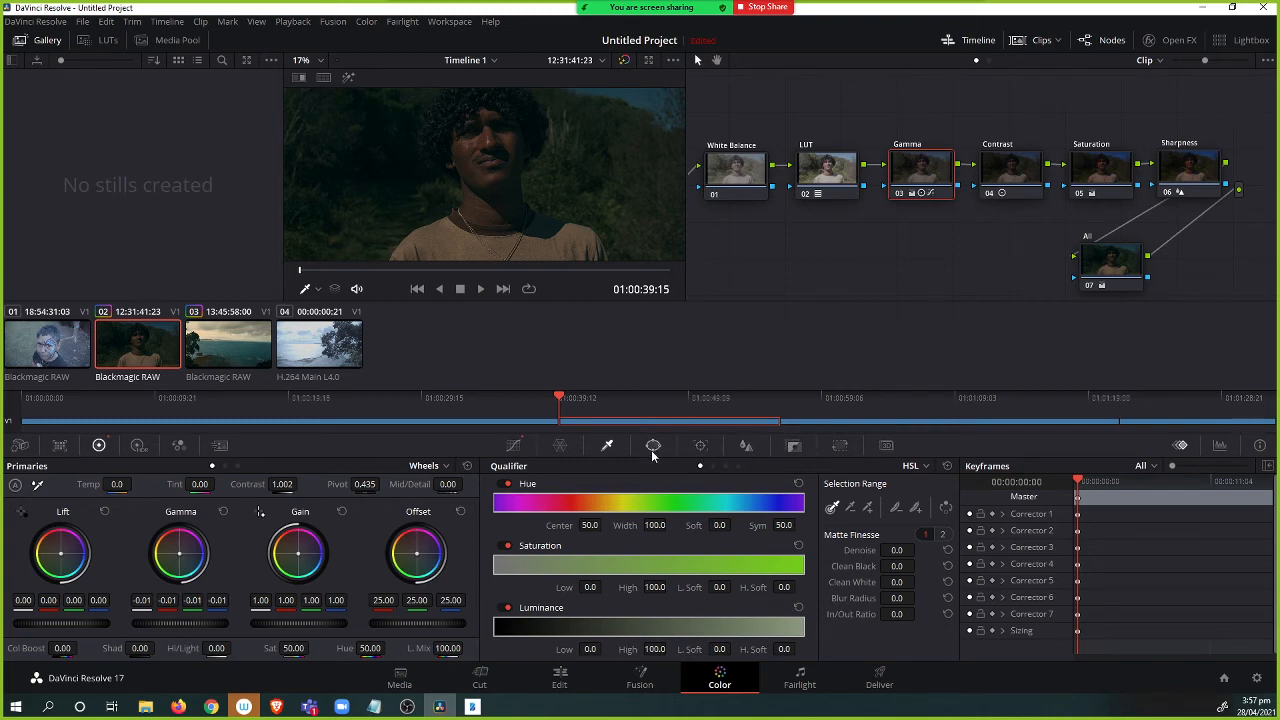
{"action": "left_click", "coordinate": [513, 445]}
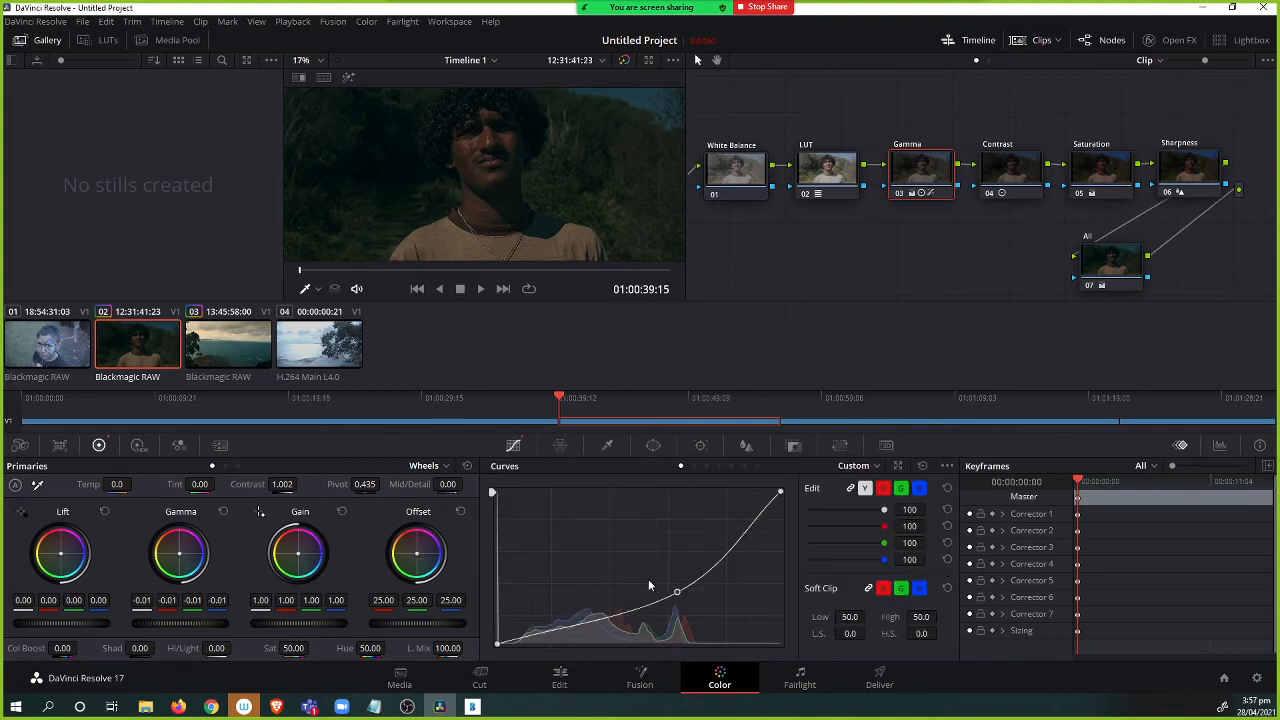
{"action": "left_click_drag", "start_coordinate": [677, 592], "coordinate": [646, 582]}
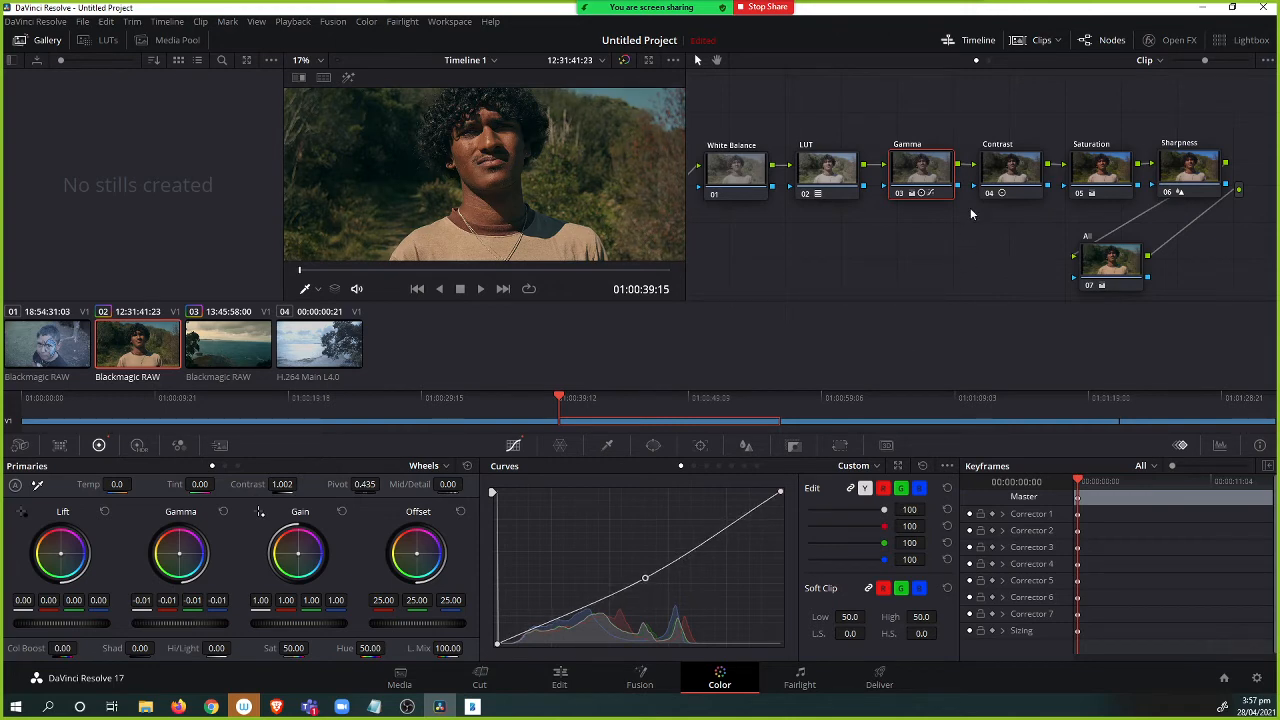
Try raising the Contrast node's blur radius, then undo the change.
{"action": "left_click", "coordinate": [1005, 167]}
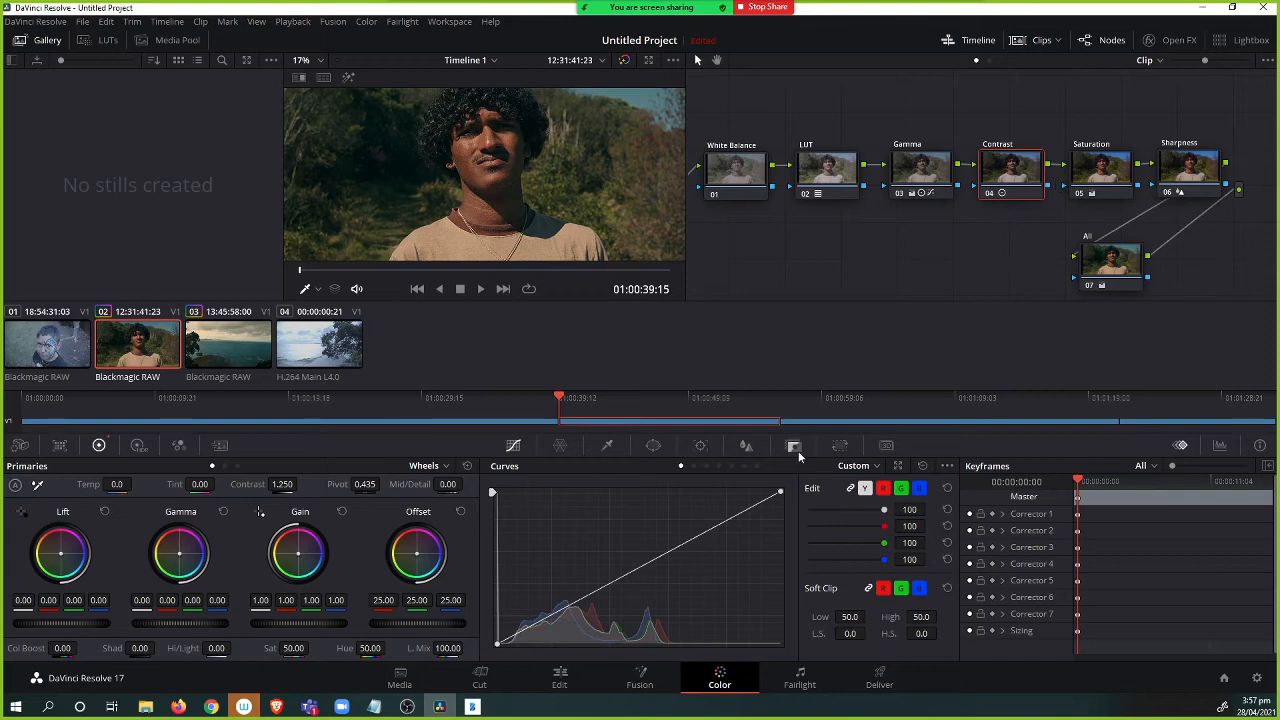
{"action": "left_click", "coordinate": [747, 445]}
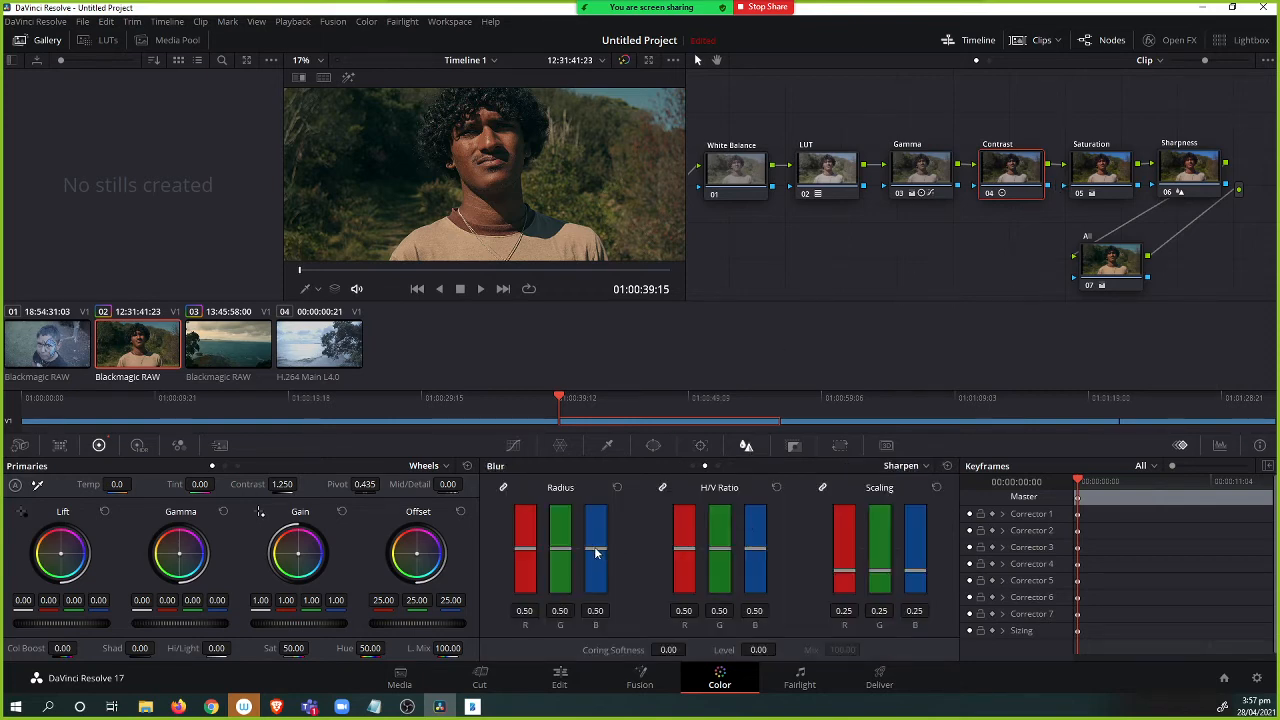
{"action": "left_click_drag", "start_coordinate": [595, 552], "coordinate": [601, 535]}
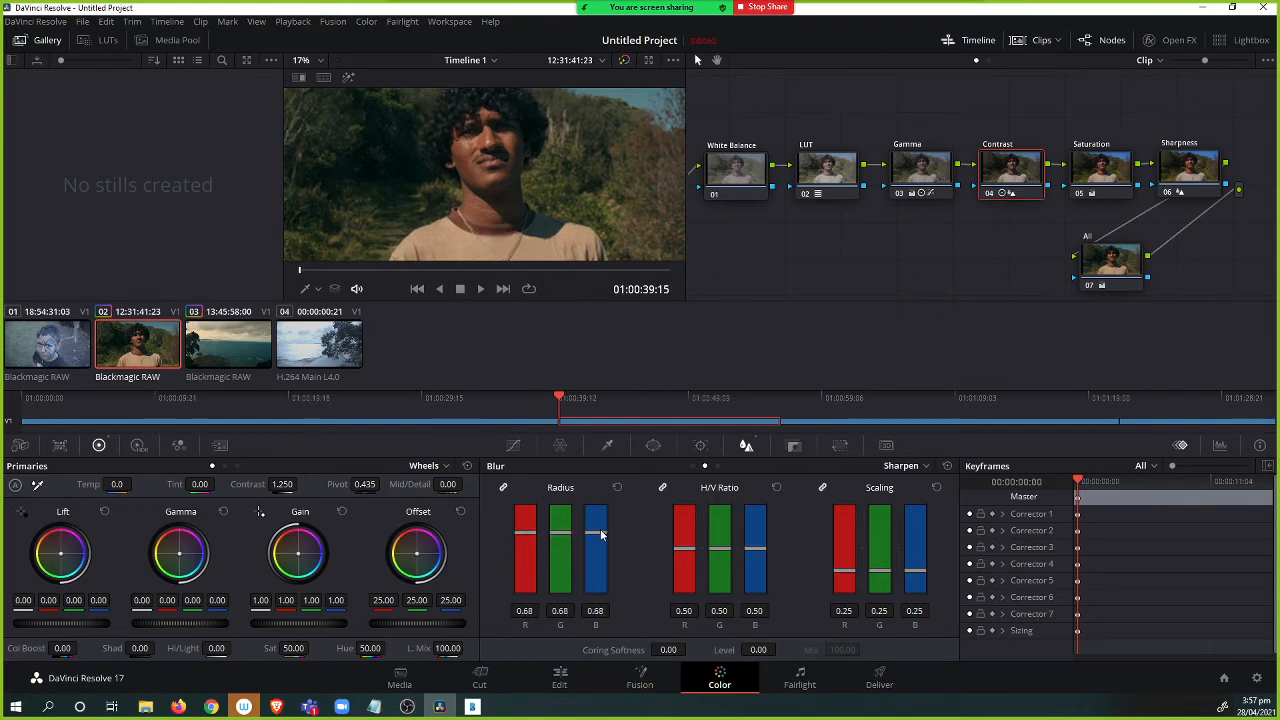
{"action": "key", "text": "ctrl+z"}
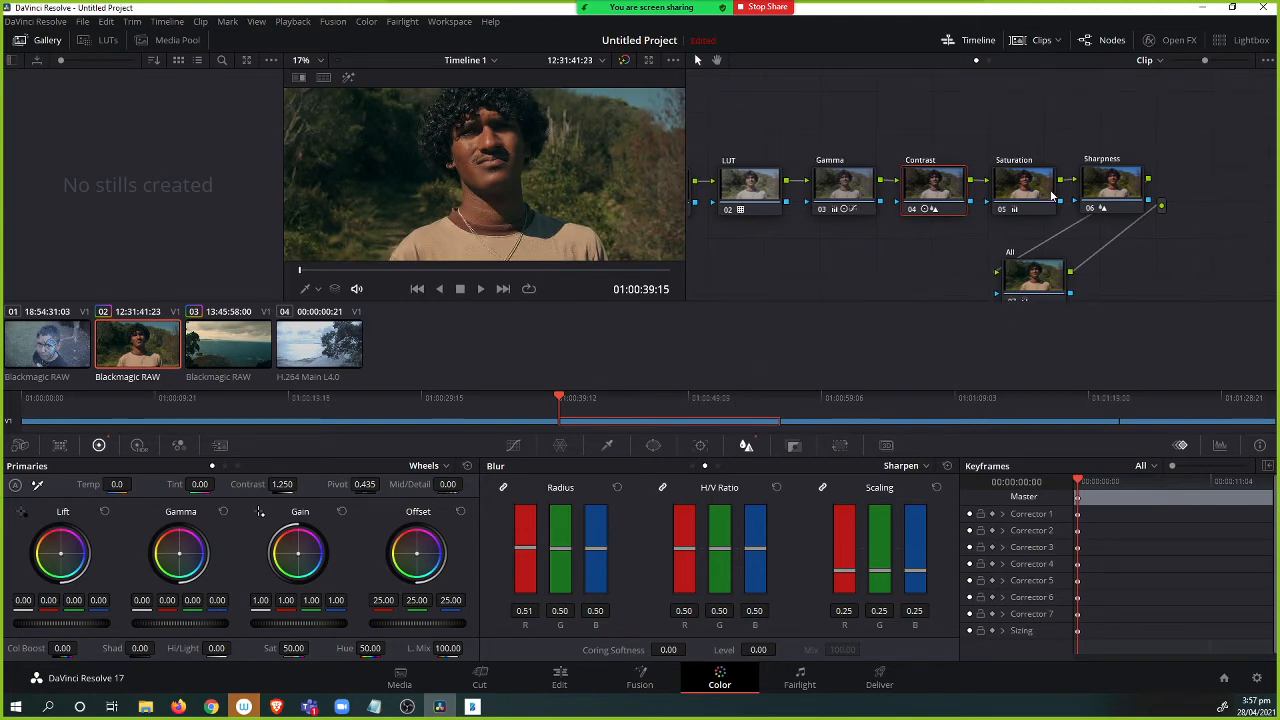
Adjust saturation on the Saturation node and raise contrast slightly on the Contrast node.
{"action": "left_click", "coordinate": [1018, 190]}
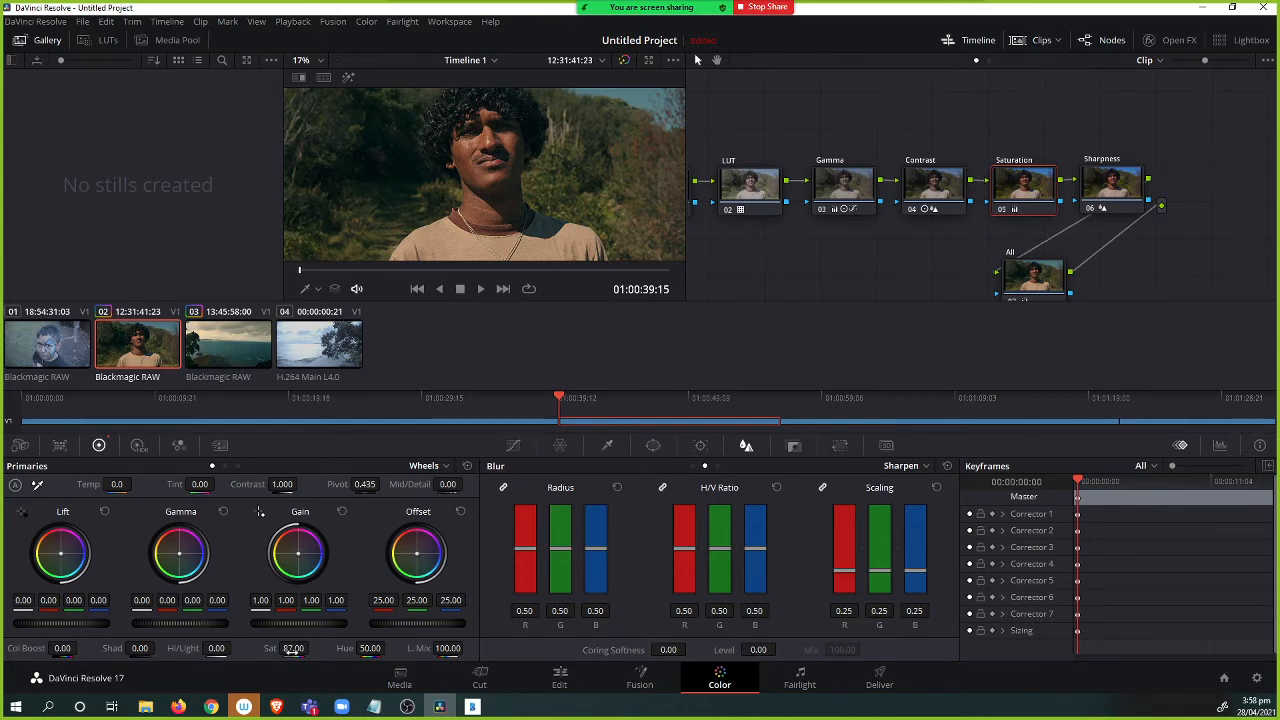
{"action": "left_click_drag", "start_coordinate": [292, 648], "coordinate": [286, 648]}
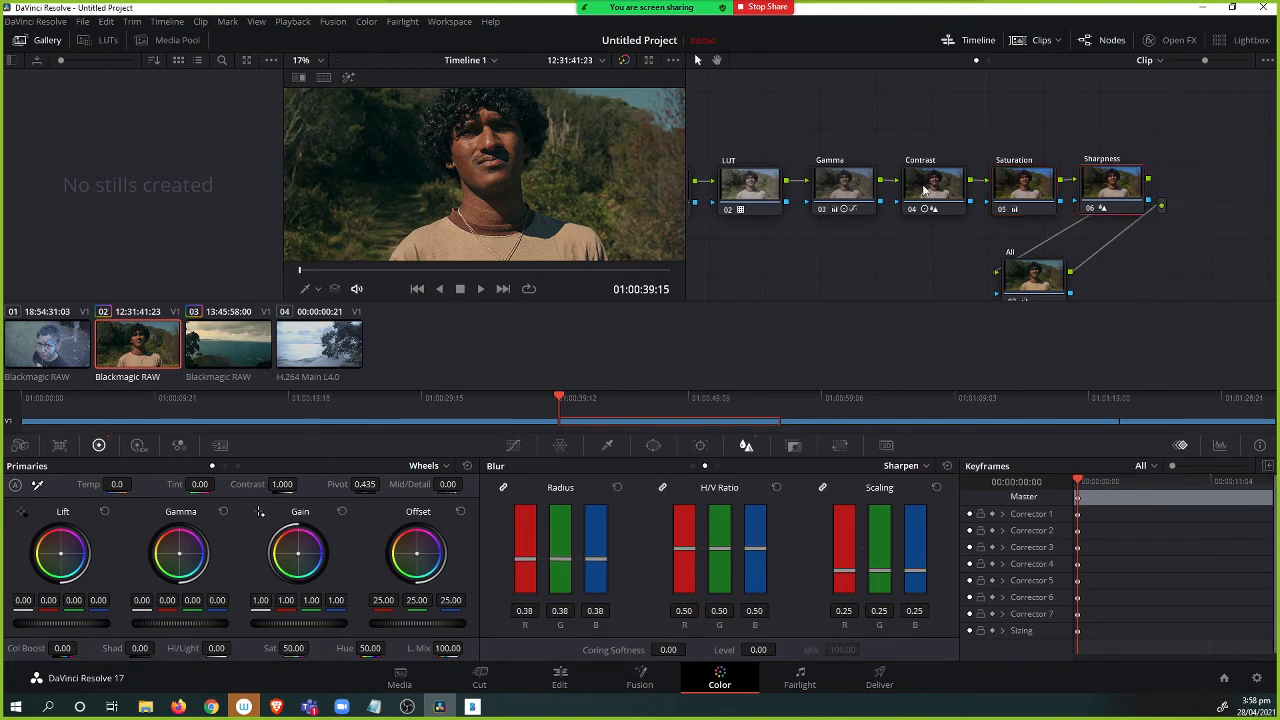
{"action": "left_click", "coordinate": [921, 190]}
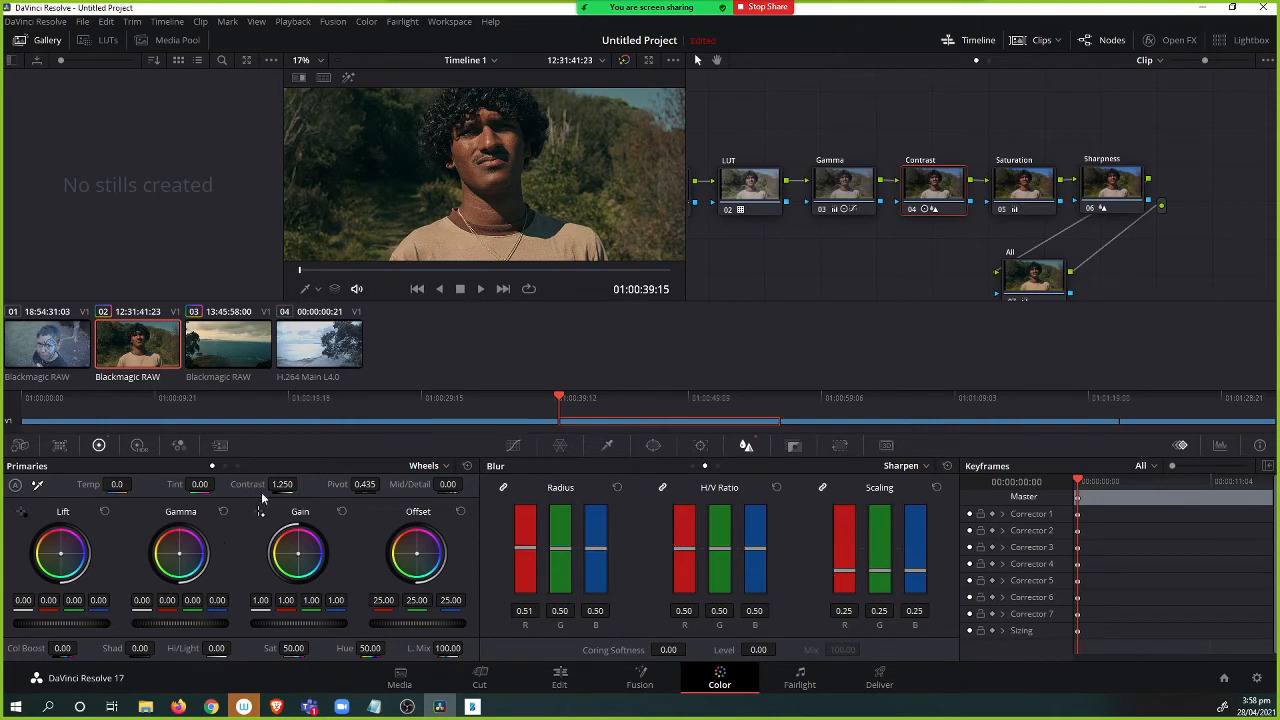
{"action": "mouse_move", "coordinate": [284, 485]}
{"action": "left_mouse_down"}
{"action": "mouse_move", "coordinate": [268, 485]}
{"action": "mouse_move", "coordinate": [301, 484]}
{"action": "left_mouse_up"}
Select the Sharpness node and nudge its sharpen radius.
{"action": "left_click", "coordinate": [1041, 191]}
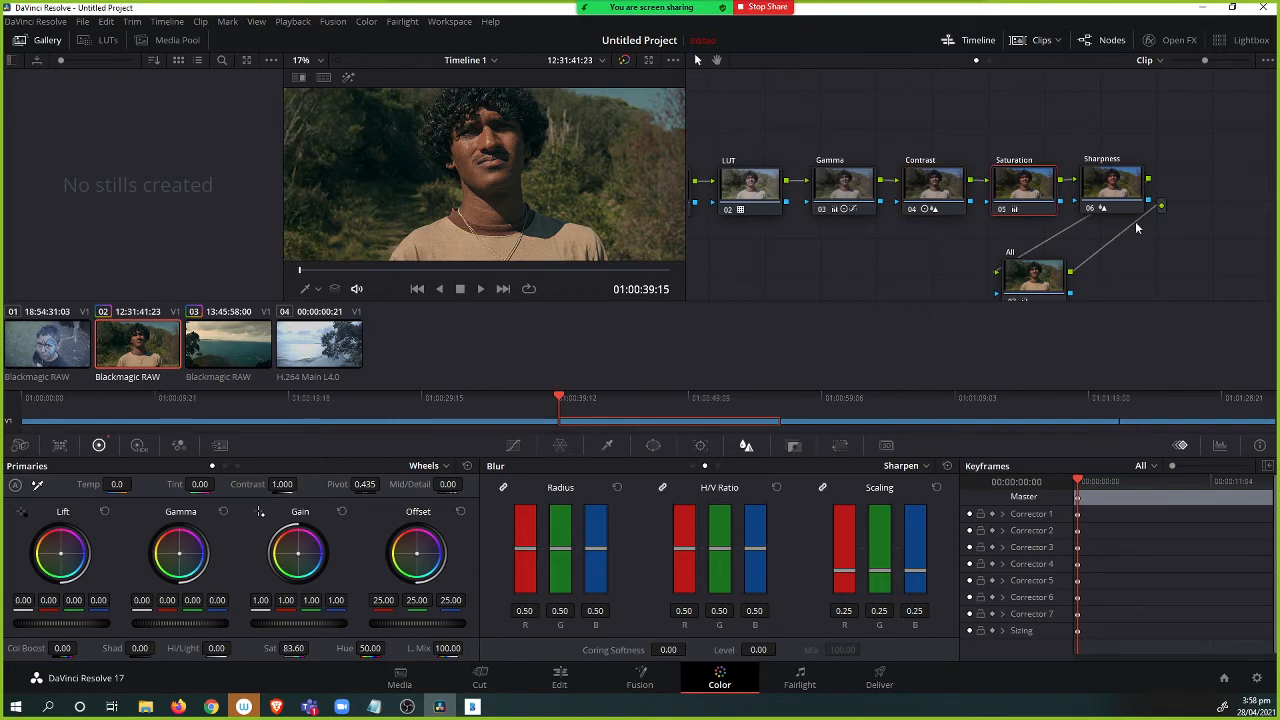
{"action": "left_click", "coordinate": [1122, 188]}
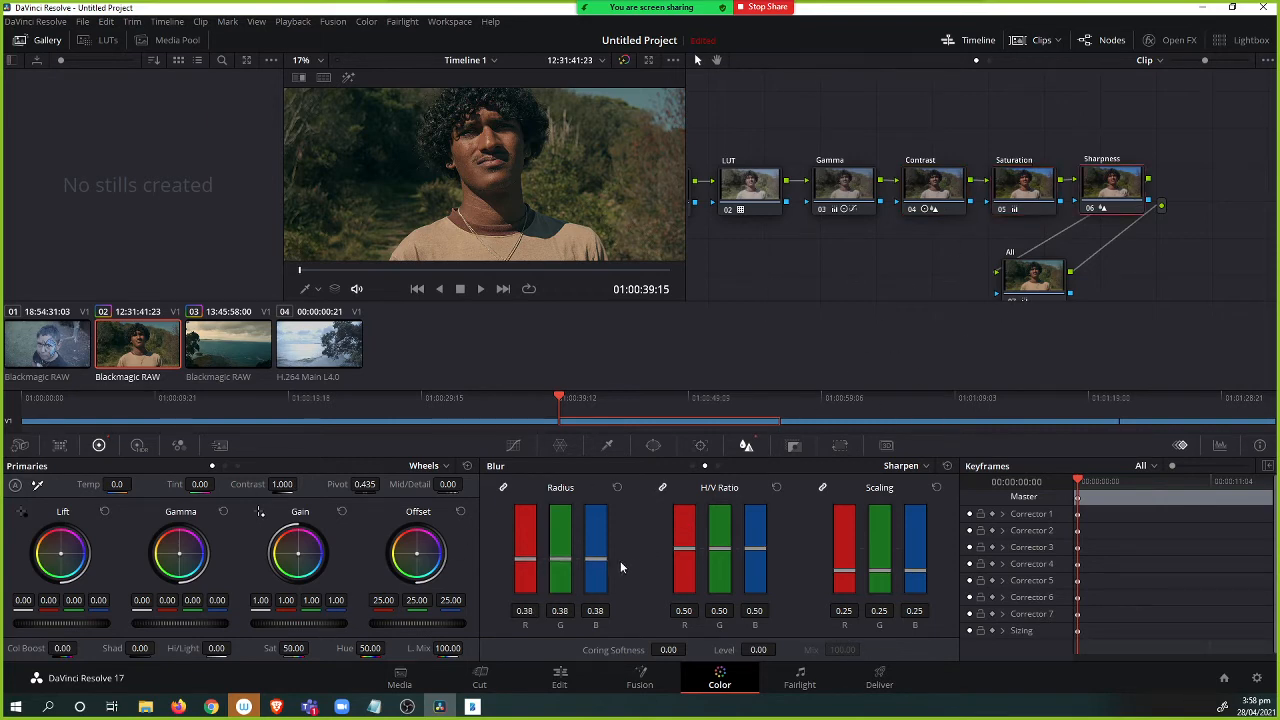
{"action": "left_click_drag", "start_coordinate": [596, 559], "coordinate": [605, 557]}
Toggle bypass of all grades and view clip 02 full screen to compare graded and ungraded images.
{"action": "left_click", "coordinate": [1040, 278]}
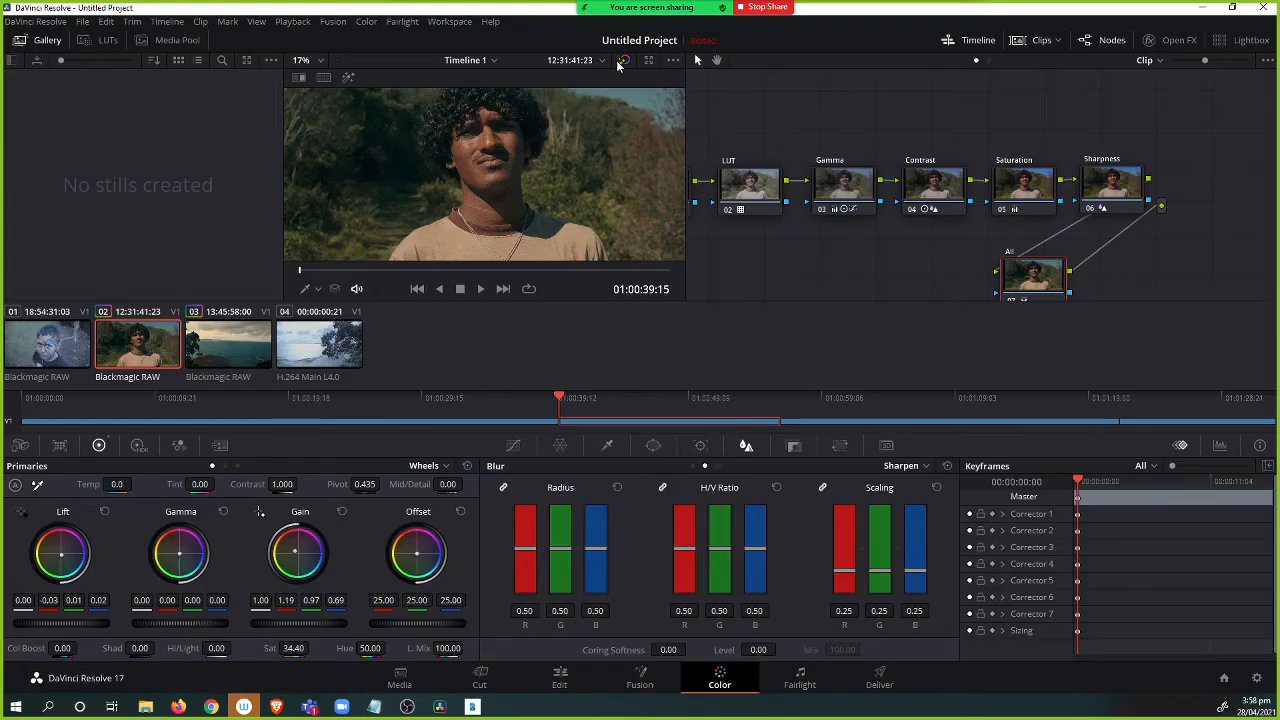
{"action": "left_click", "coordinate": [622, 61]}
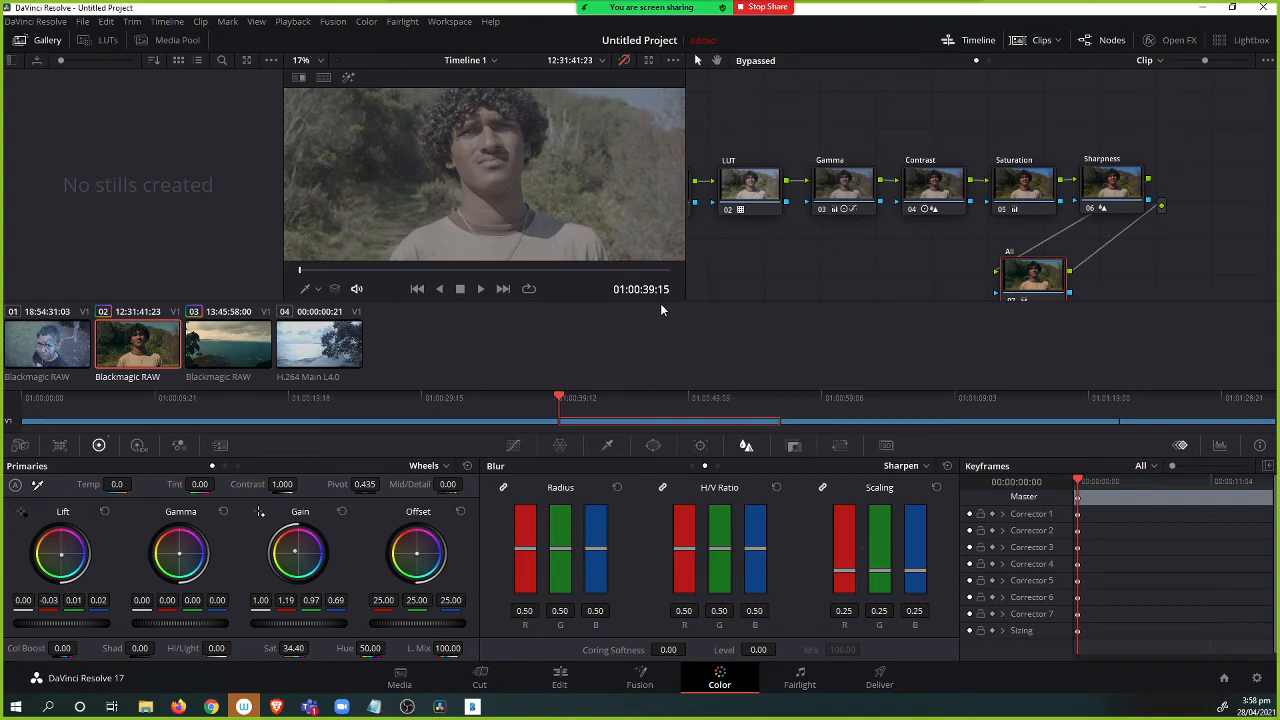
{"action": "left_click", "coordinate": [230, 345]}
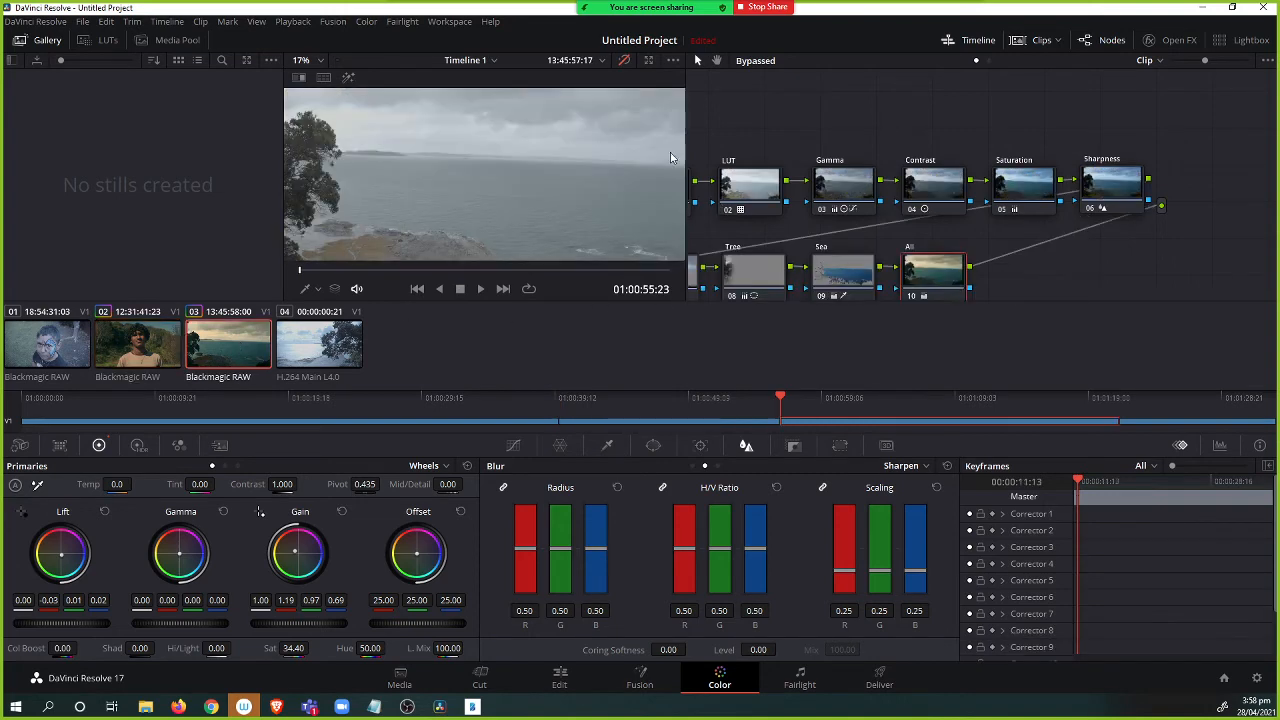
{"action": "left_click", "coordinate": [154, 350]}
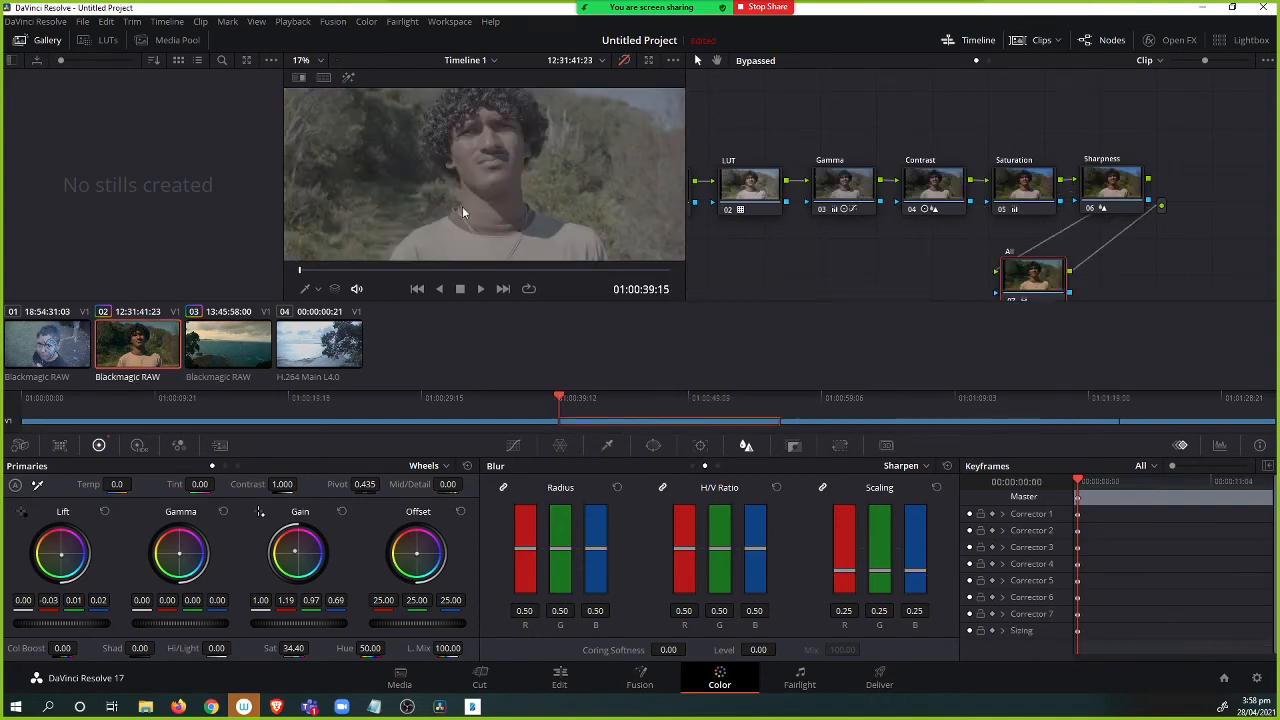
{"action": "left_click", "coordinate": [623, 61]}
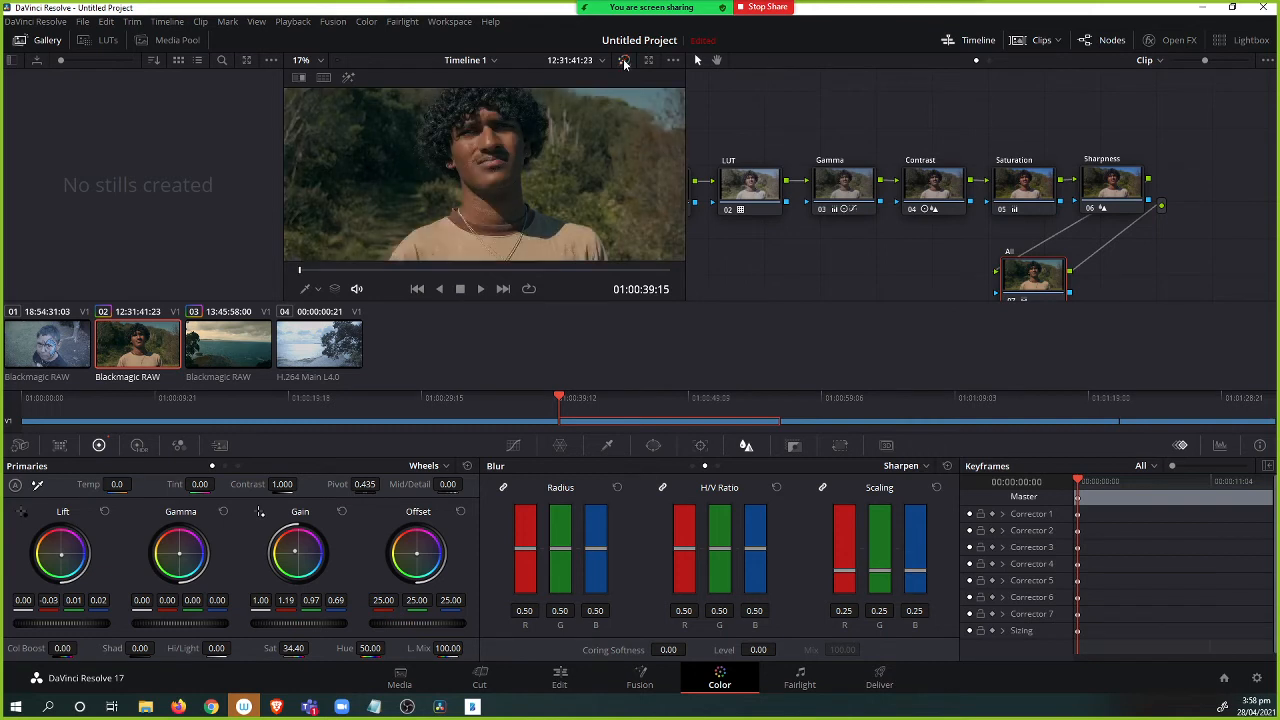
{"action": "left_click", "coordinate": [623, 61]}
{"action": "key", "text": "ctrl+f"}
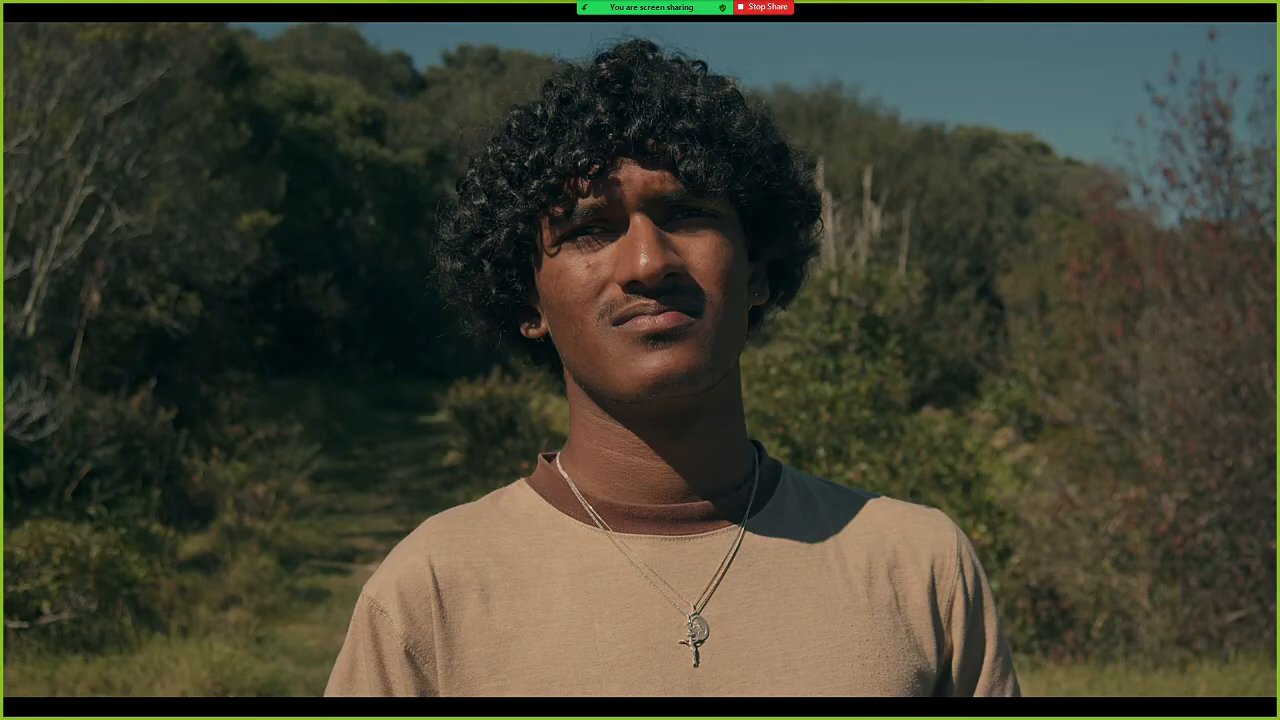
{"action": "key", "text": "Escape"}
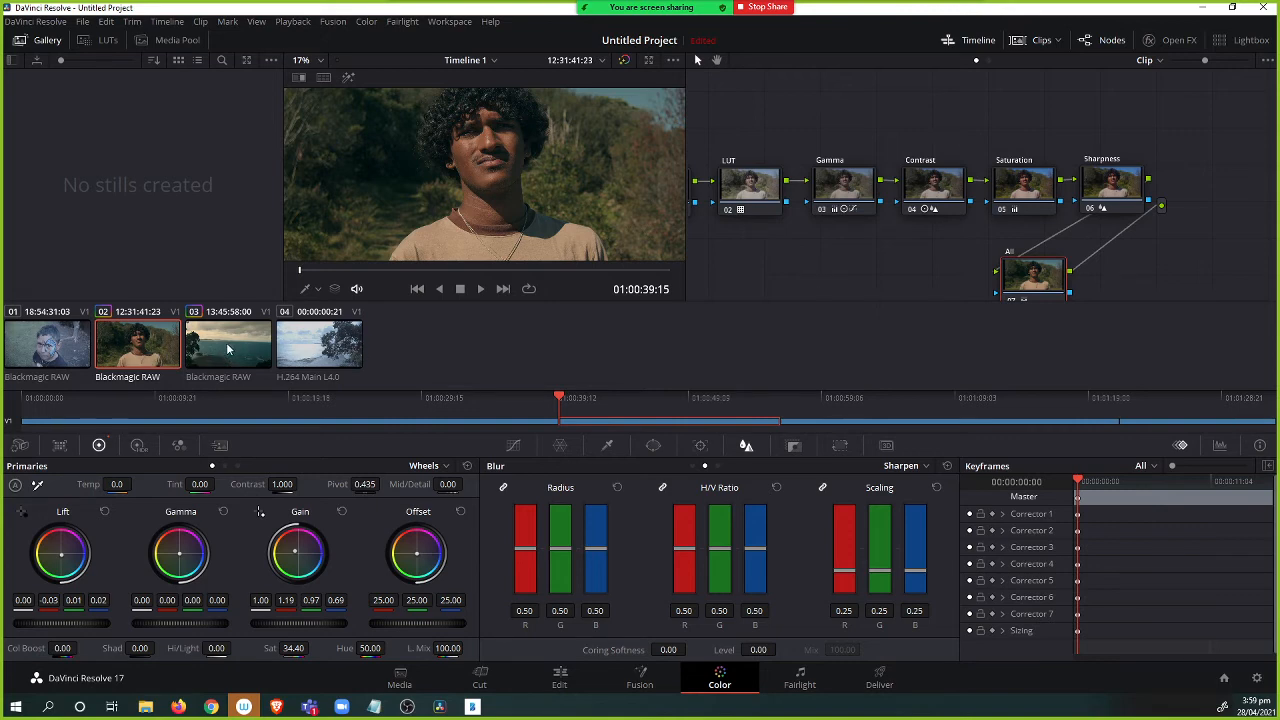
Switch between clips 01 and 02 to review their grades.
{"action": "left_click", "coordinate": [68, 353]}
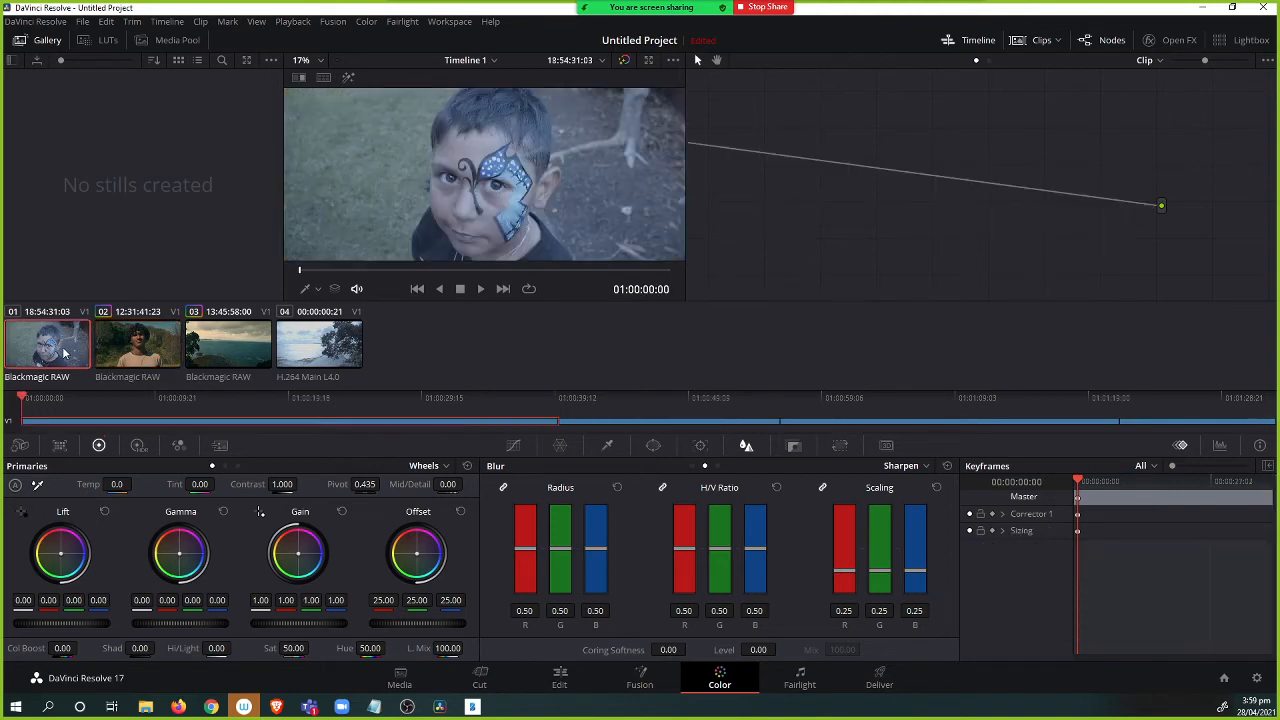
{"action": "left_click", "coordinate": [158, 347]}
{"action": "left_click", "coordinate": [55, 347]}
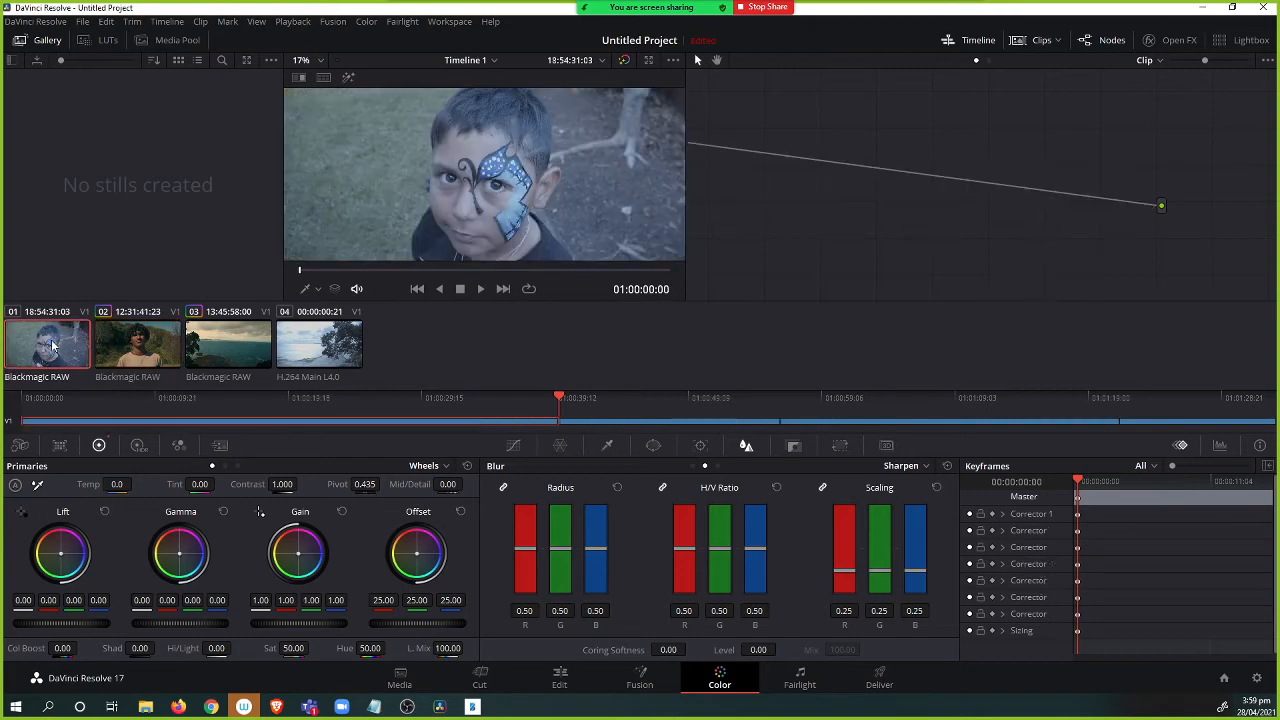
Copy clip 02's grade onto clip 01 by applying it from the clip 02 thumbnail.
{"action": "left_click", "coordinate": [132, 346]}
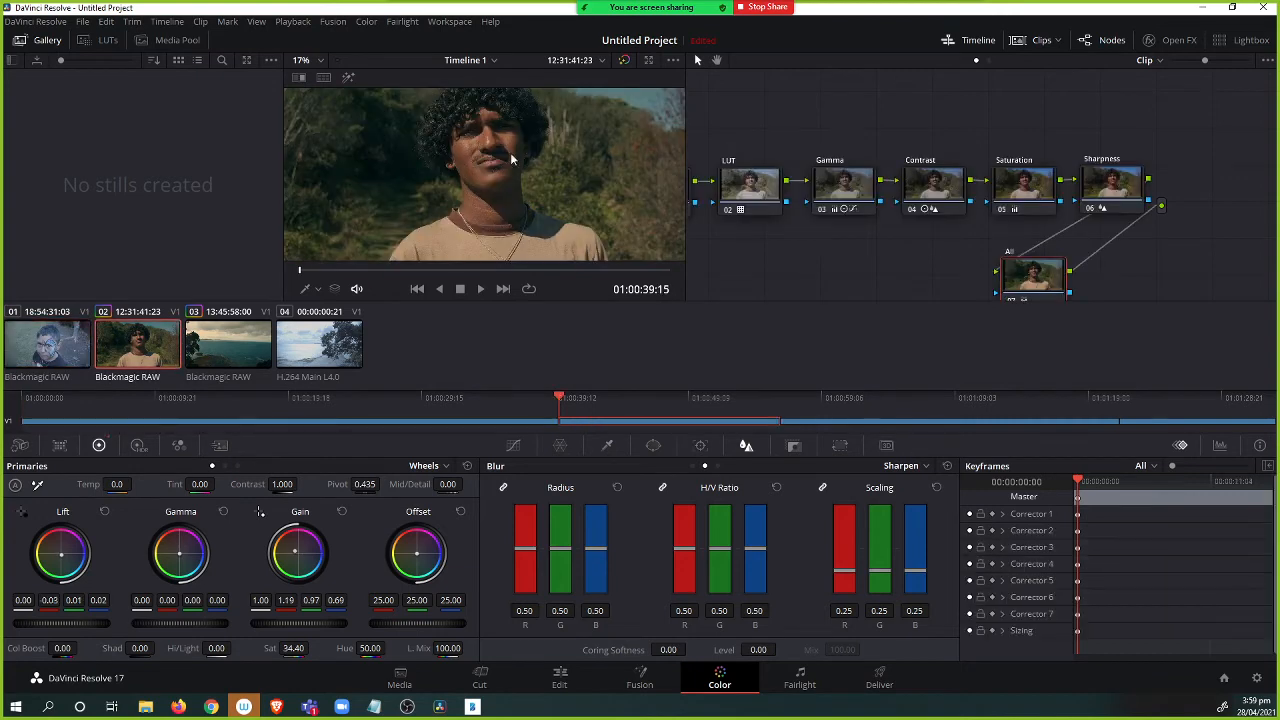
{"action": "left_click_drag", "start_coordinate": [897, 242], "coordinate": [977, 213]}
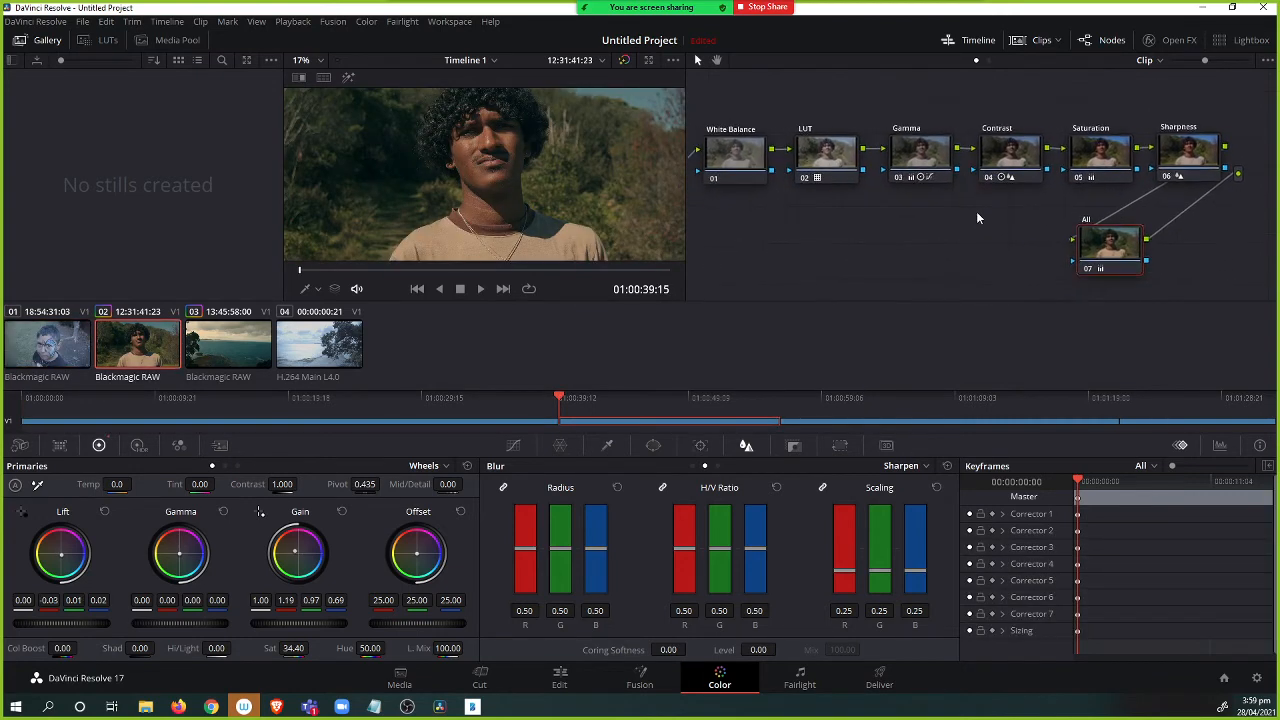
{"action": "left_click", "coordinate": [62, 358]}
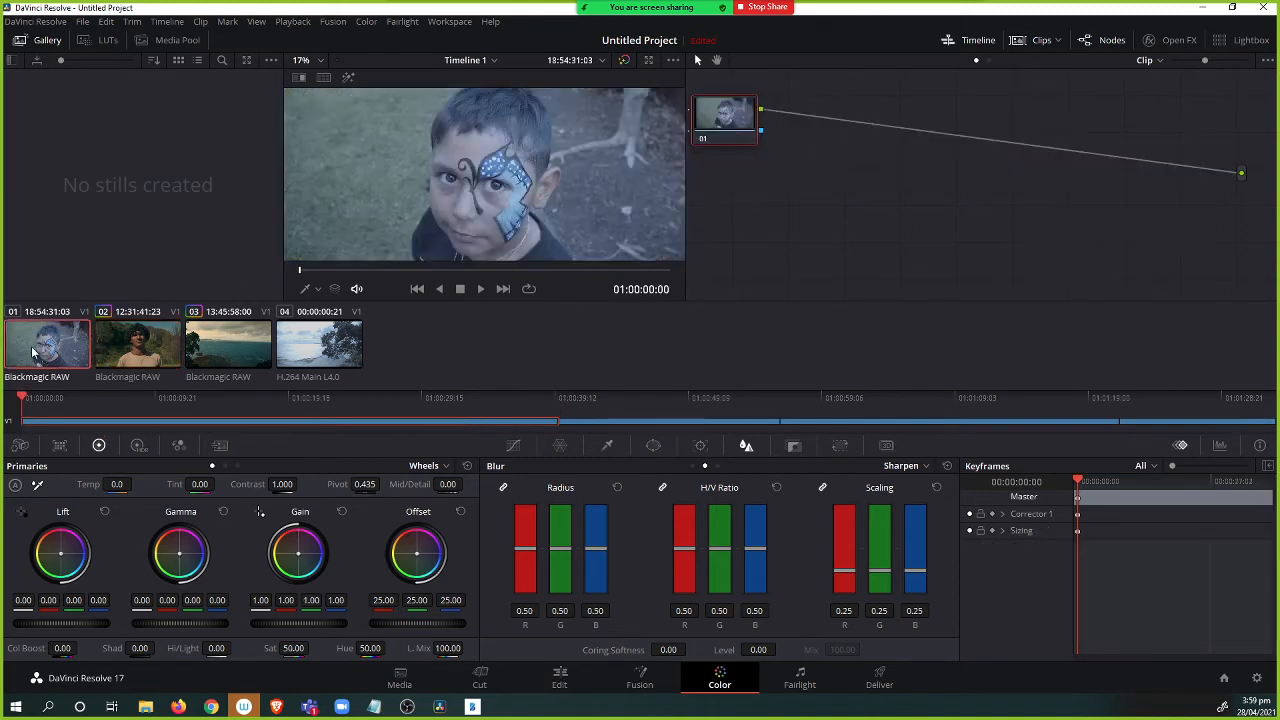
{"action": "middle_click", "coordinate": [145, 345]}
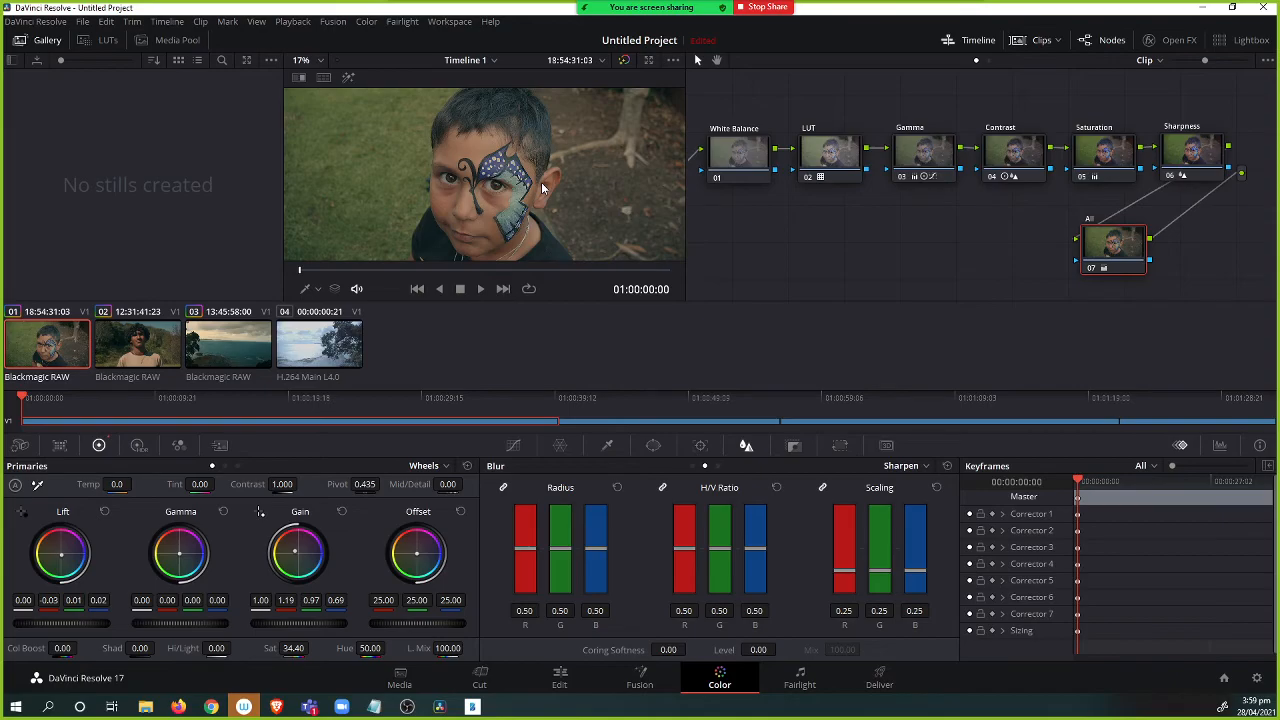
View clip 01 full screen and scrub through it to review the copied grade.
{"action": "key", "text": "ctrl+f"}
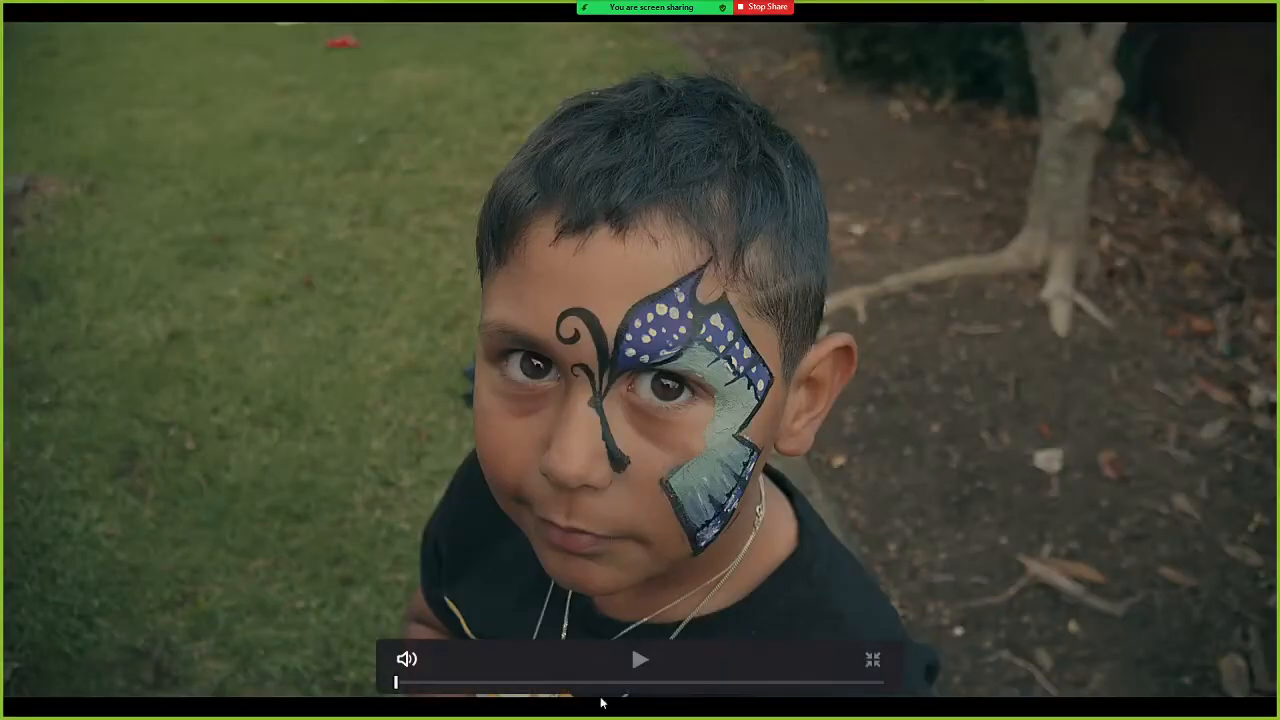
{"action": "left_click", "coordinate": [468, 683]}
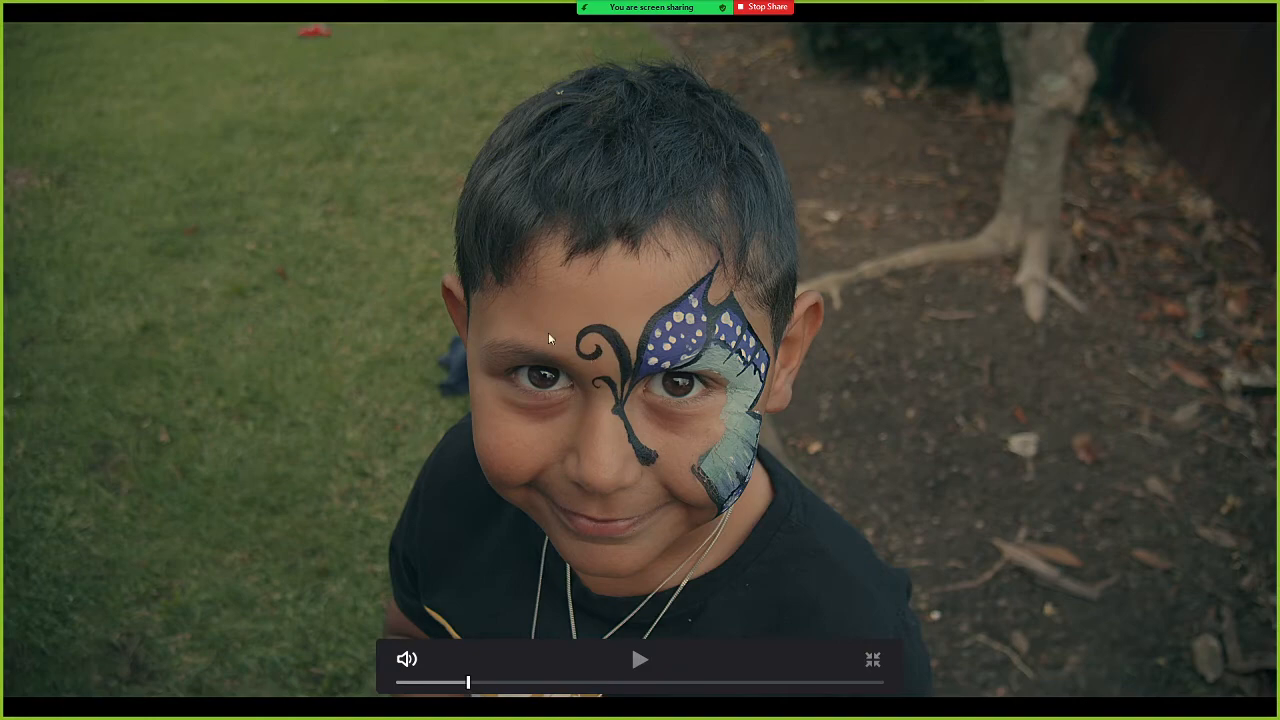
{"action": "key", "text": "Escape"}
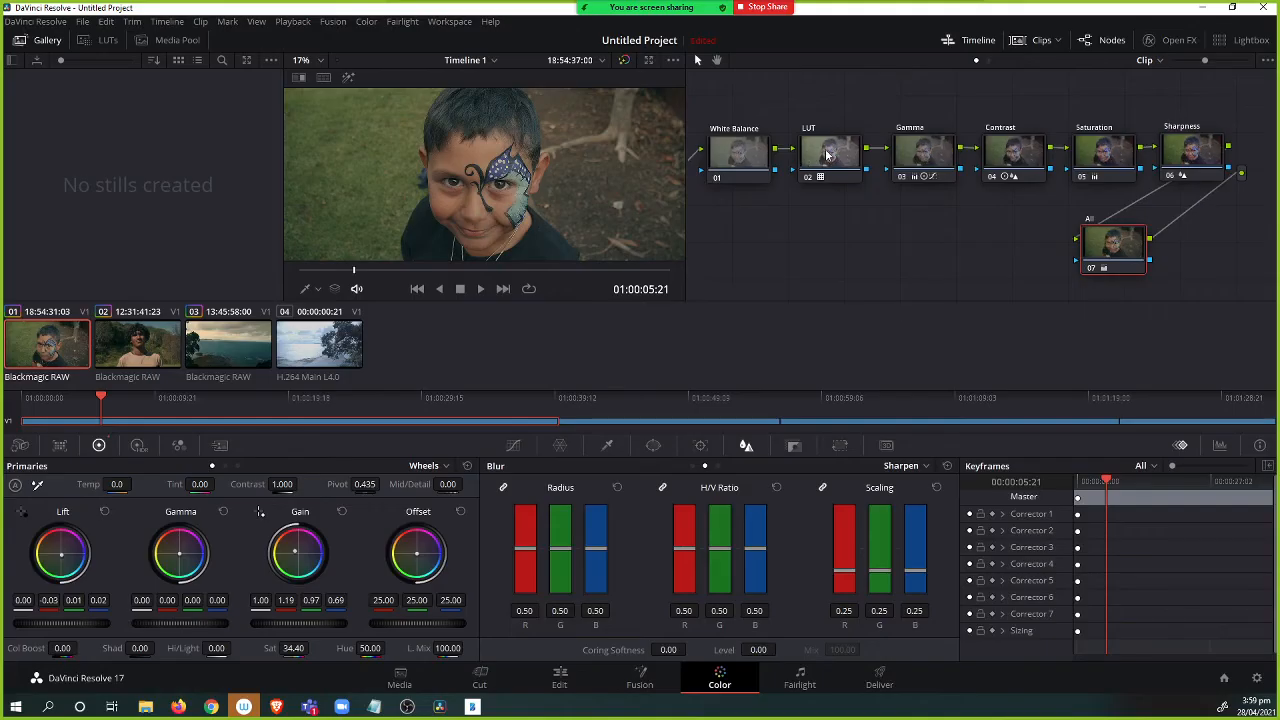
Select clip 01's Contrast node and raise contrast to 1.300.
{"action": "left_click", "coordinate": [1028, 153]}
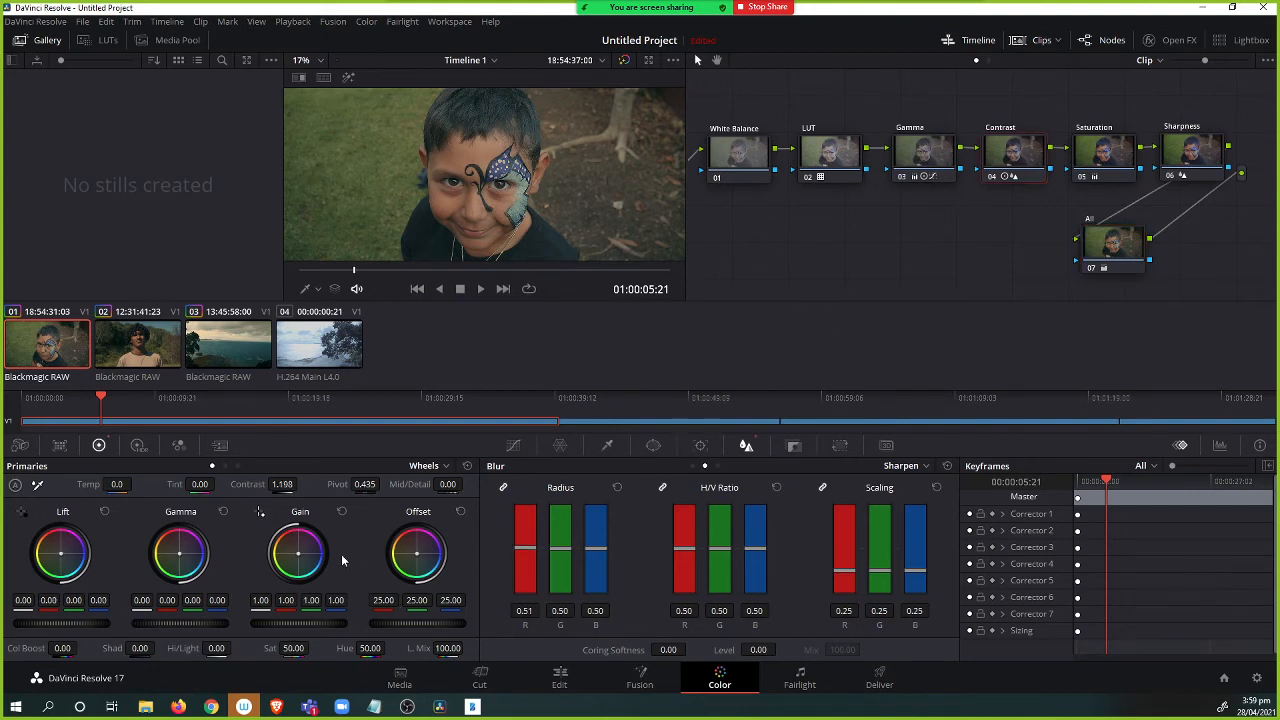
{"action": "left_click_drag", "start_coordinate": [276, 486], "coordinate": [300, 484]}
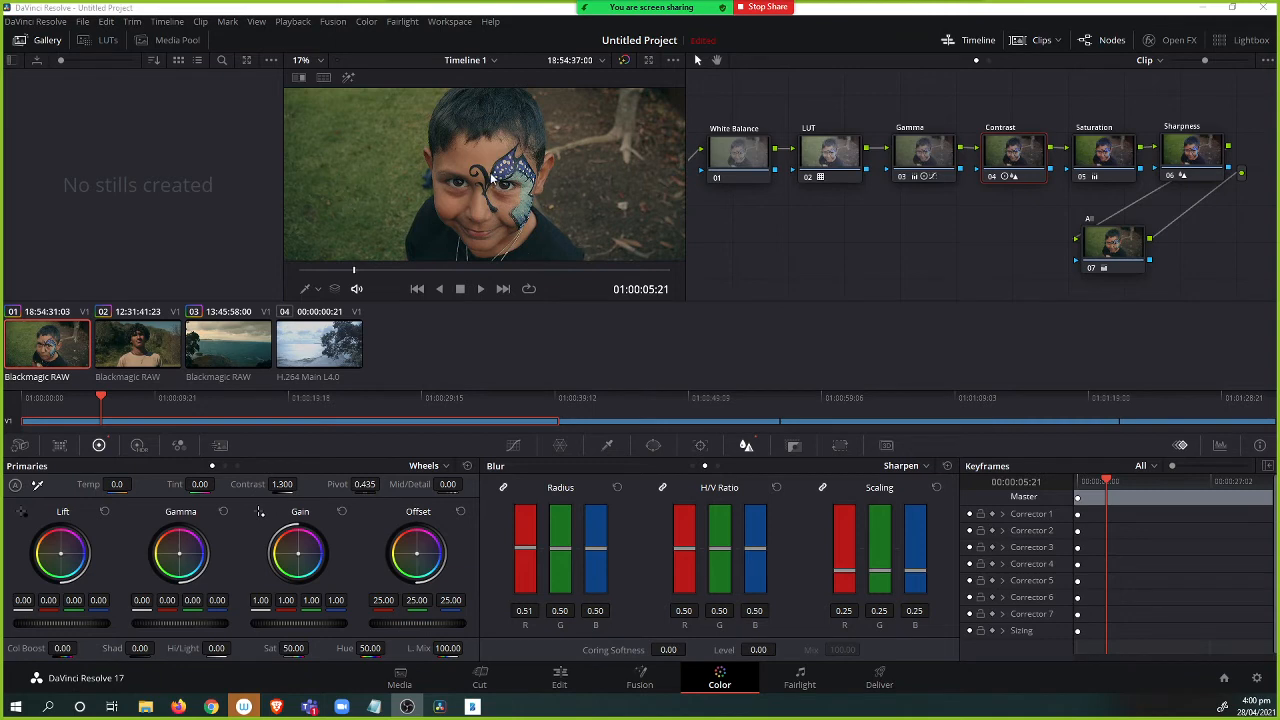
Switch to clip 02 and grab a still of its grade into the gallery.
{"action": "left_click", "coordinate": [120, 366]}
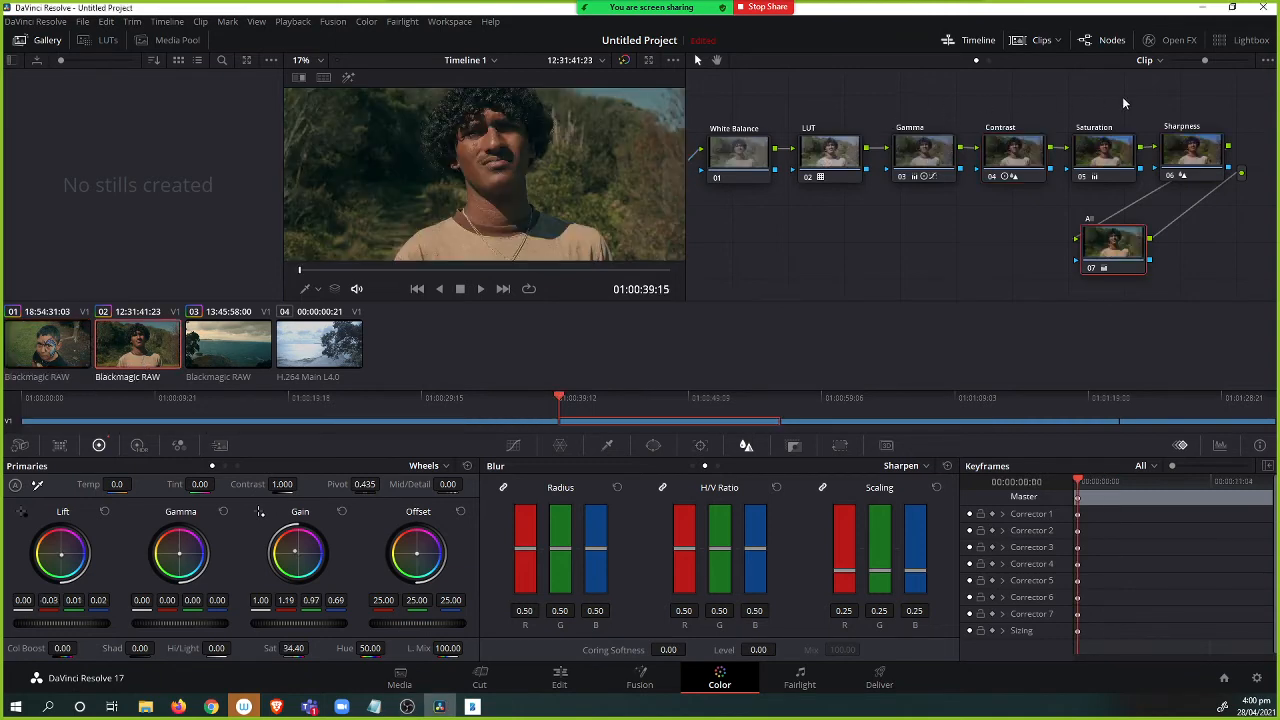
{"action": "right_click", "coordinate": [444, 154]}
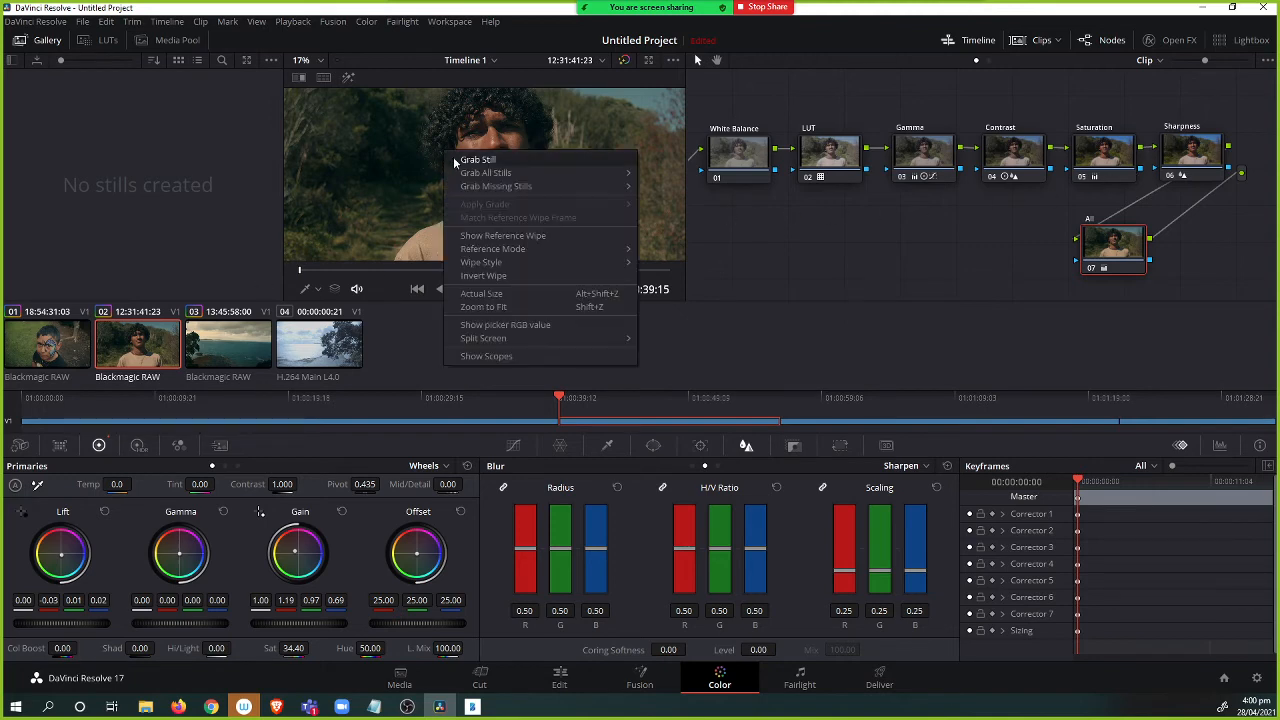
{"action": "left_click", "coordinate": [466, 161]}
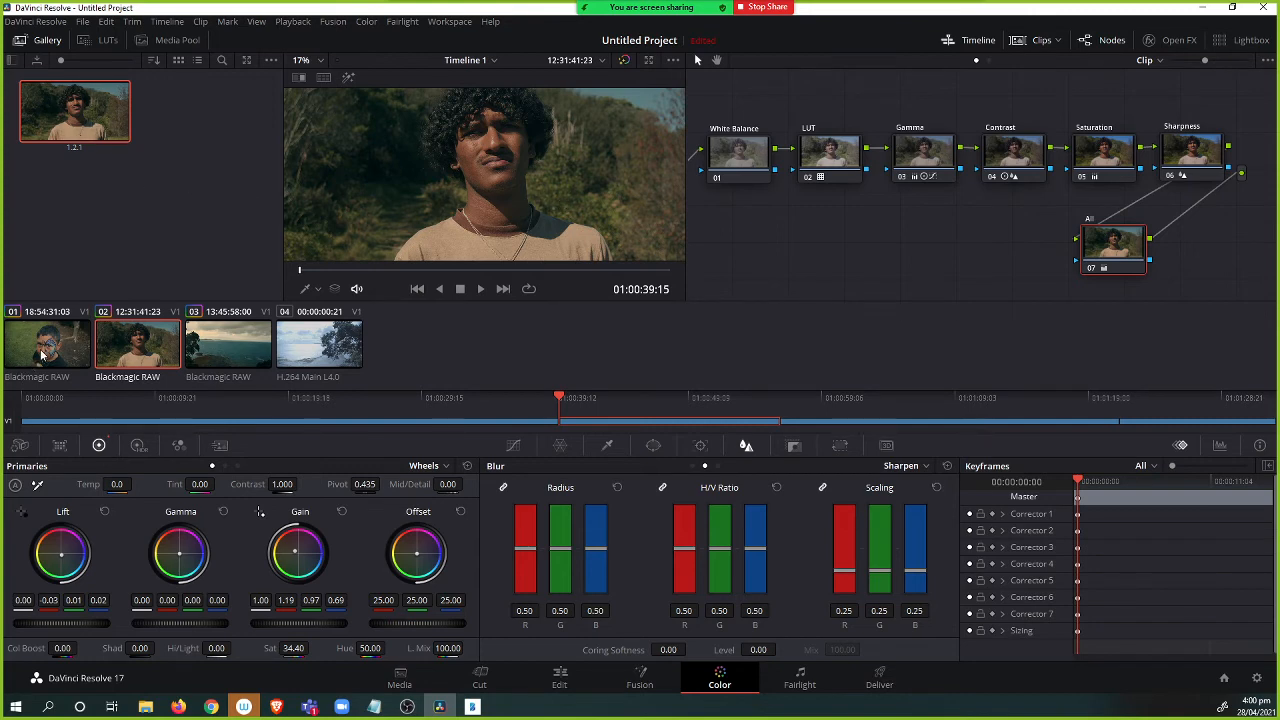
On clip 01, select all nodes after White Balance and delete them.
{"action": "left_click", "coordinate": [70, 346]}
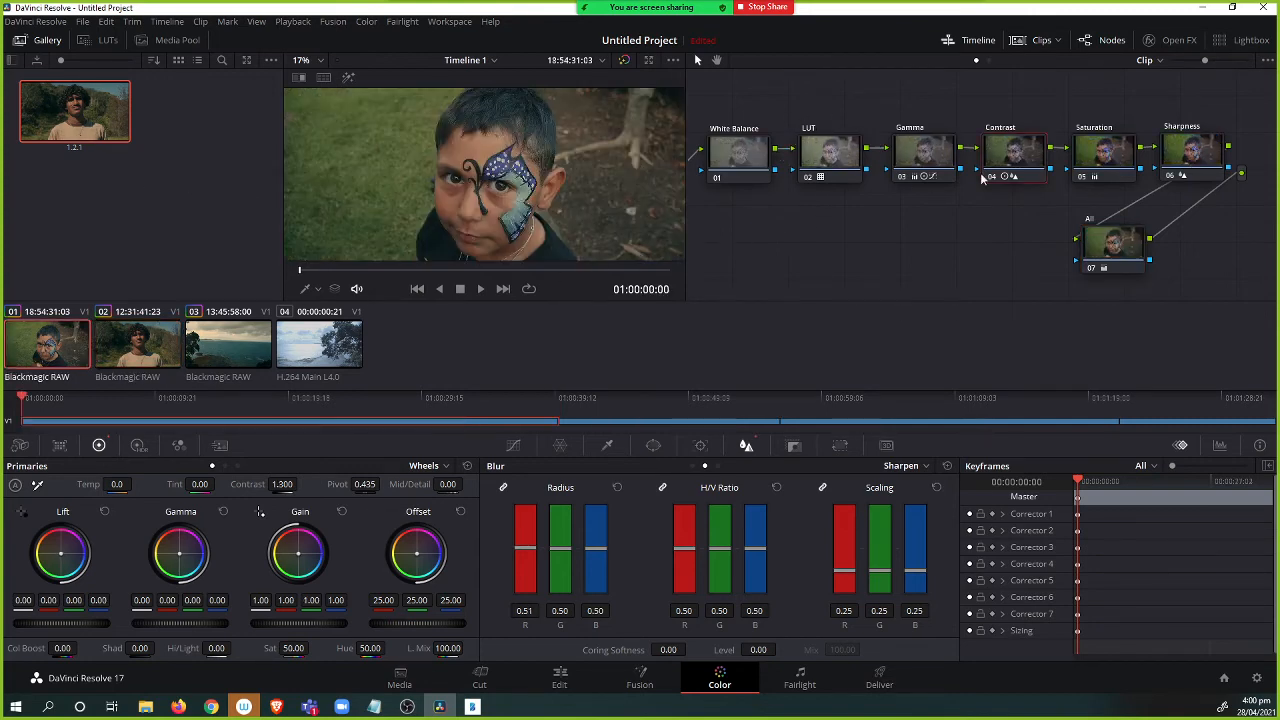
{"action": "left_click_drag", "start_coordinate": [903, 216], "coordinate": [969, 213]}
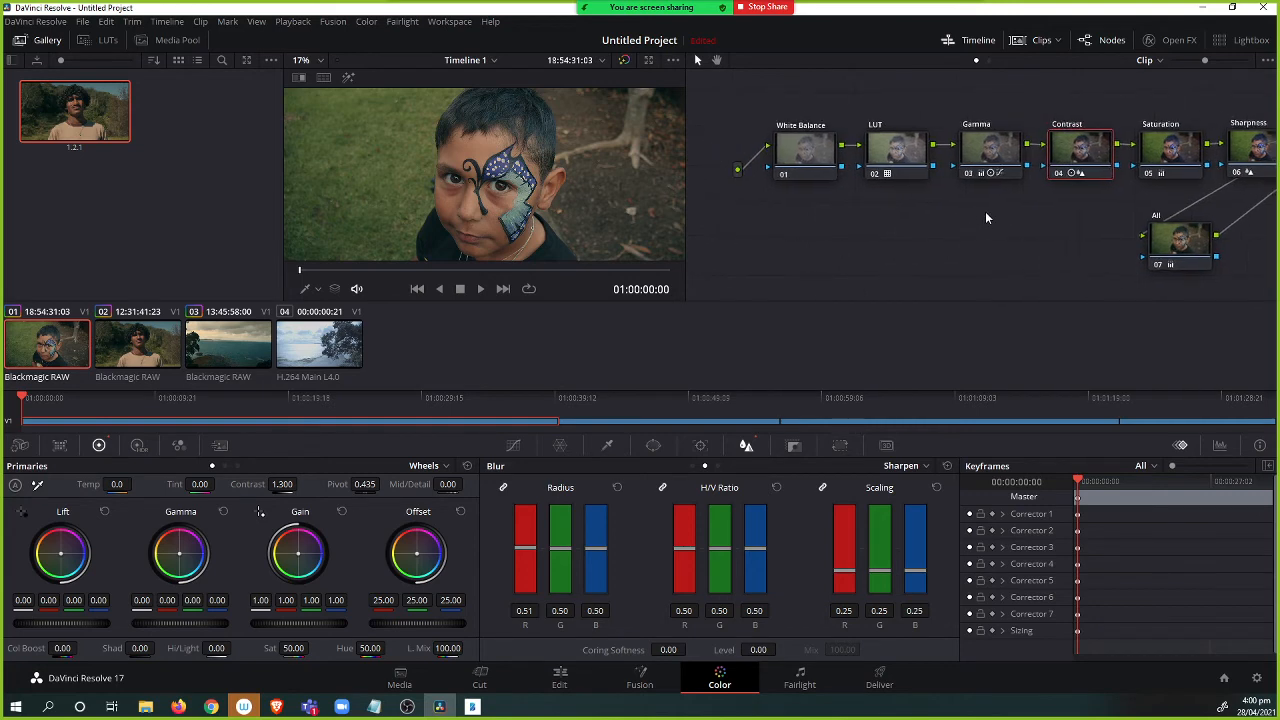
{"action": "right_click", "coordinate": [900, 208]}
{"action": "left_click", "coordinate": [841, 248]}
{"action": "left_click_drag", "start_coordinate": [878, 101], "coordinate": [1267, 296]}
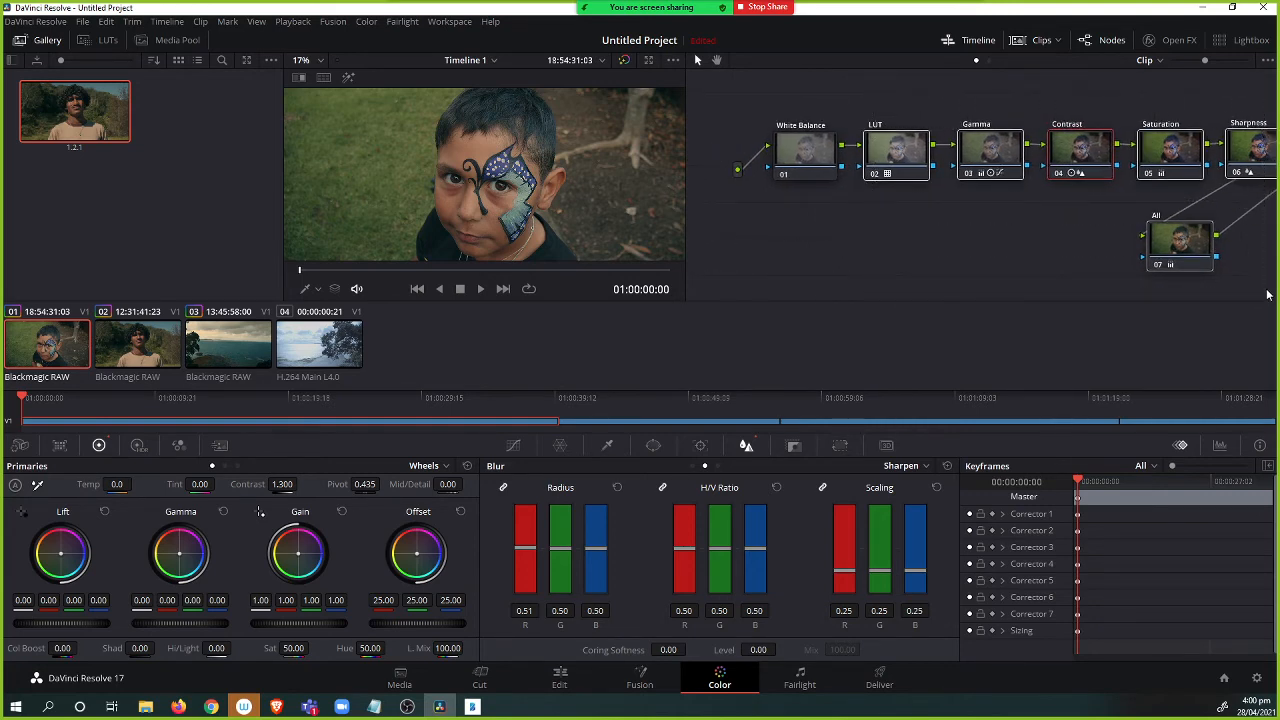
{"action": "key", "text": "Delete"}
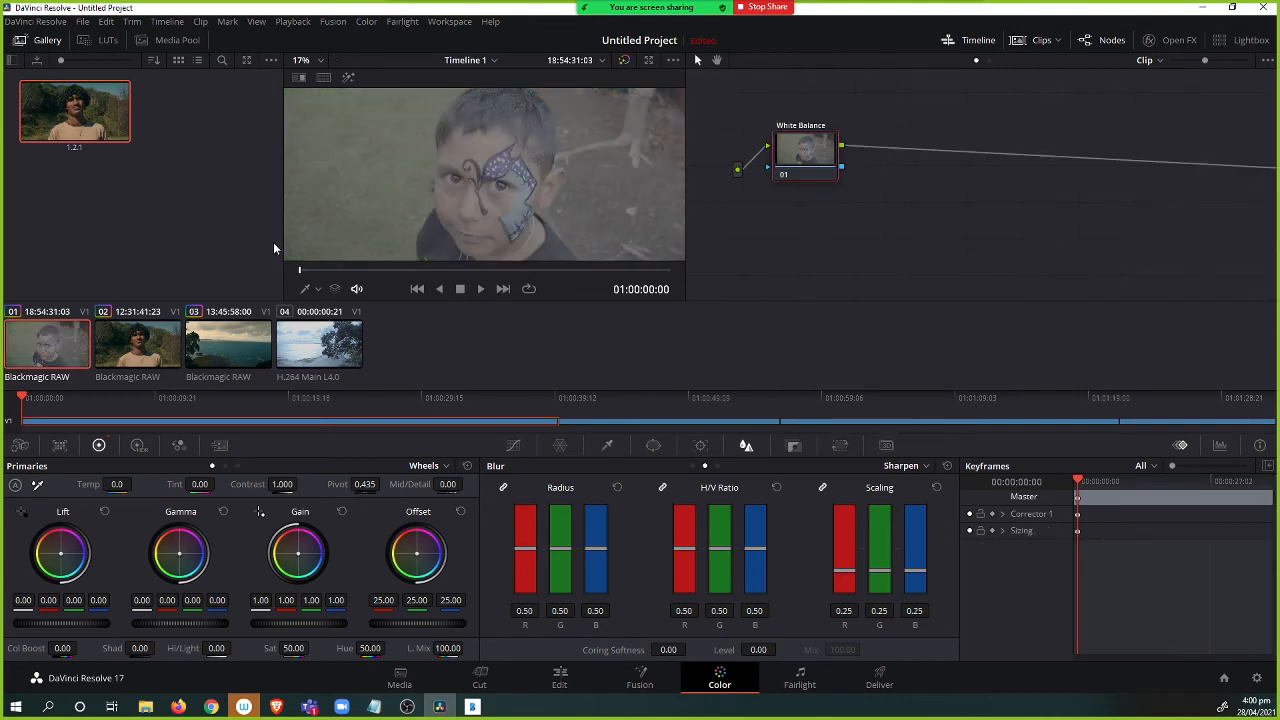
Switch between clips 01 and 02 and preview the grabbed still as a reference wipe.
{"action": "left_click", "coordinate": [152, 350]}
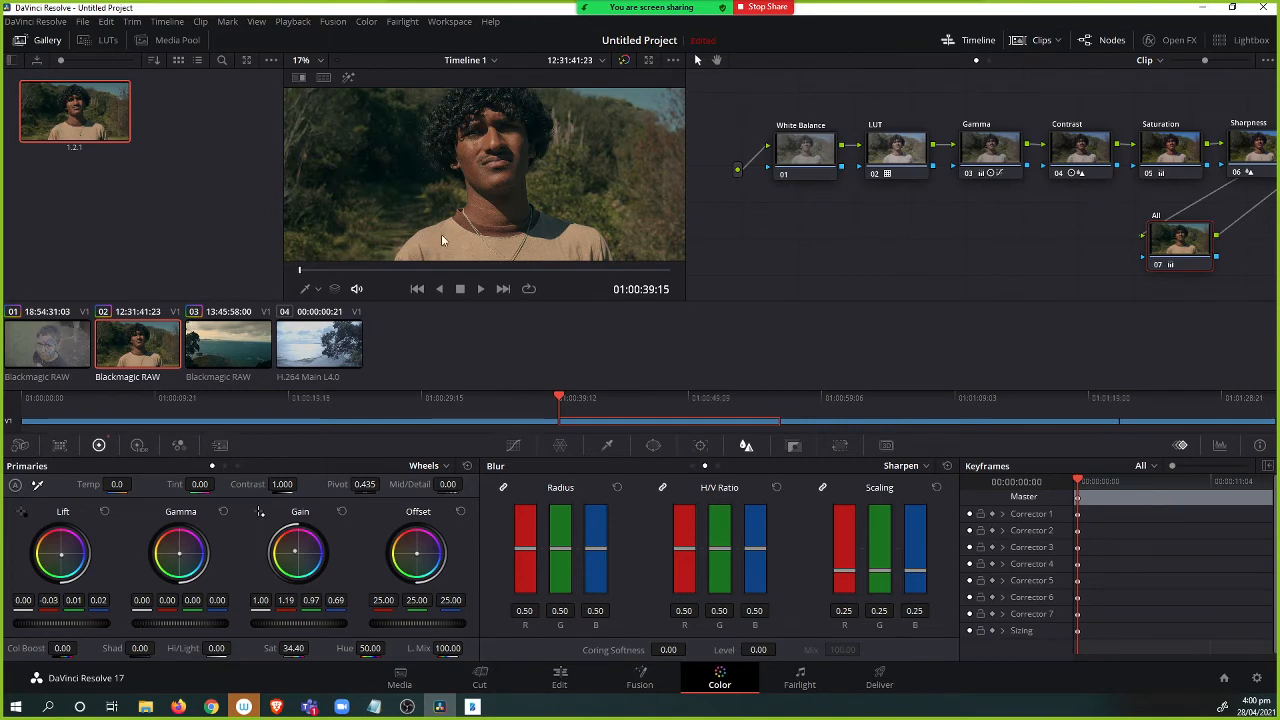
{"action": "left_click", "coordinate": [62, 350]}
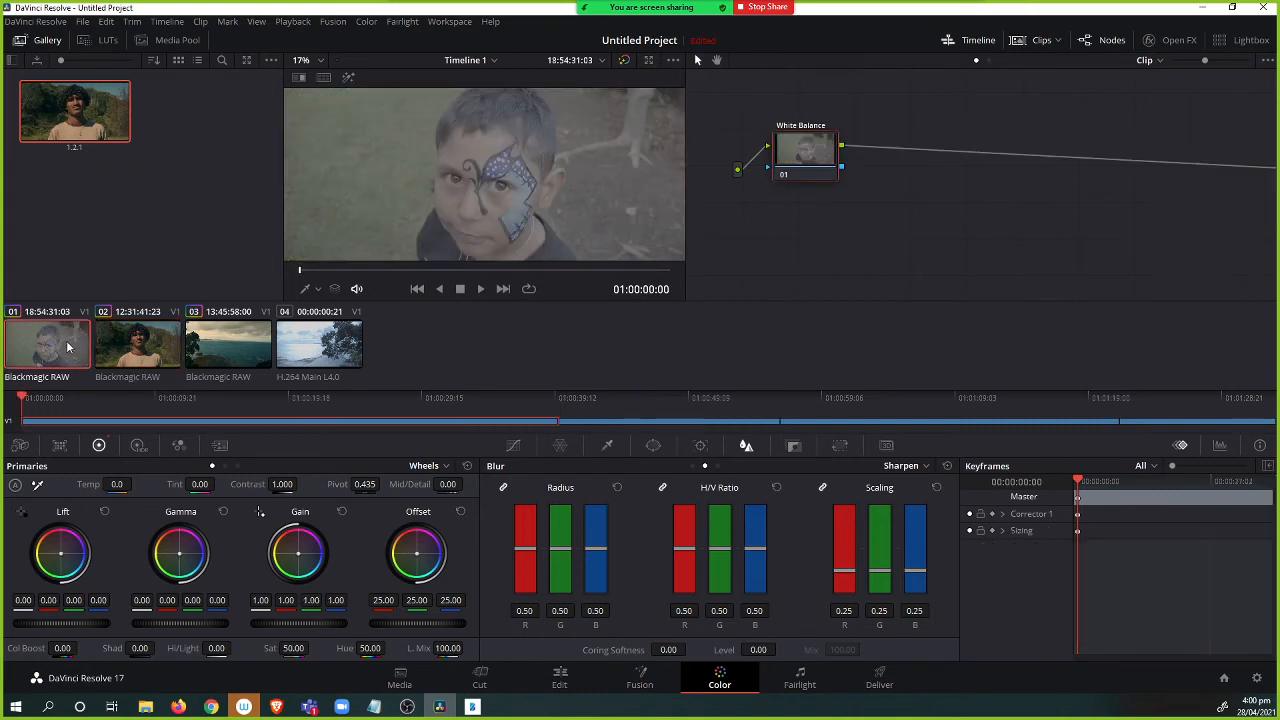
{"action": "left_click", "coordinate": [150, 352]}
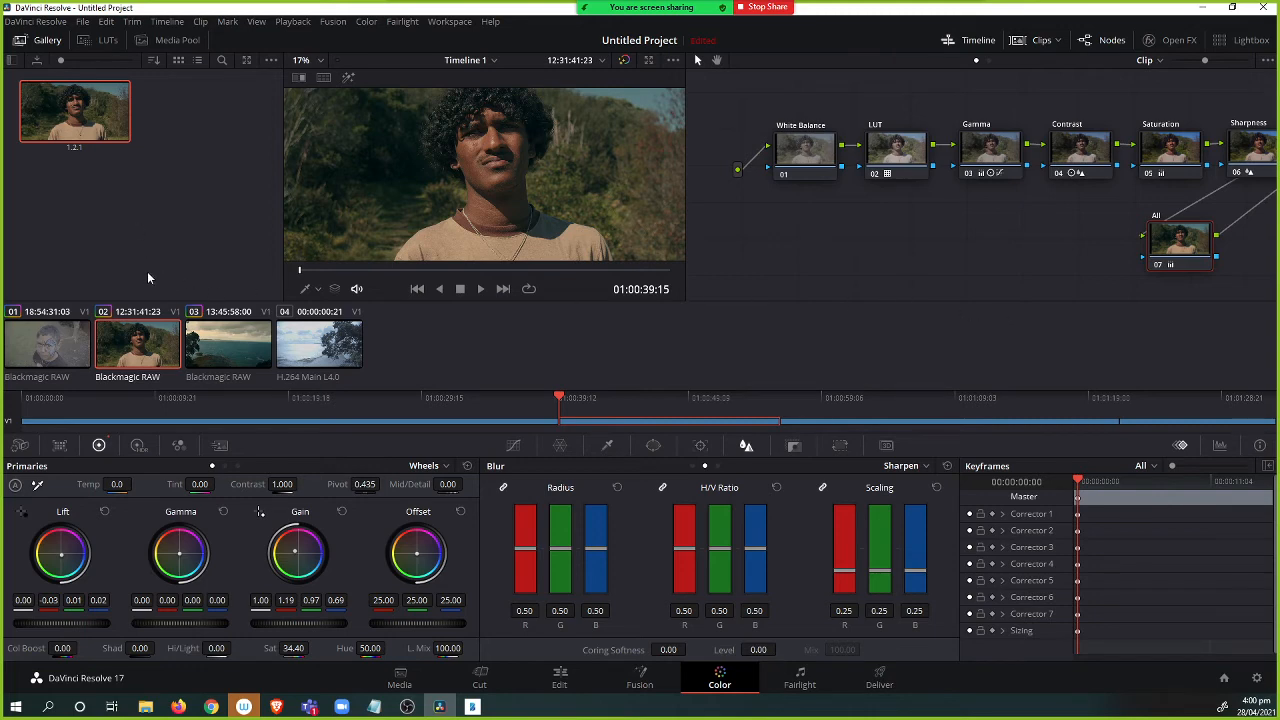
{"action": "right_click", "coordinate": [458, 162]}
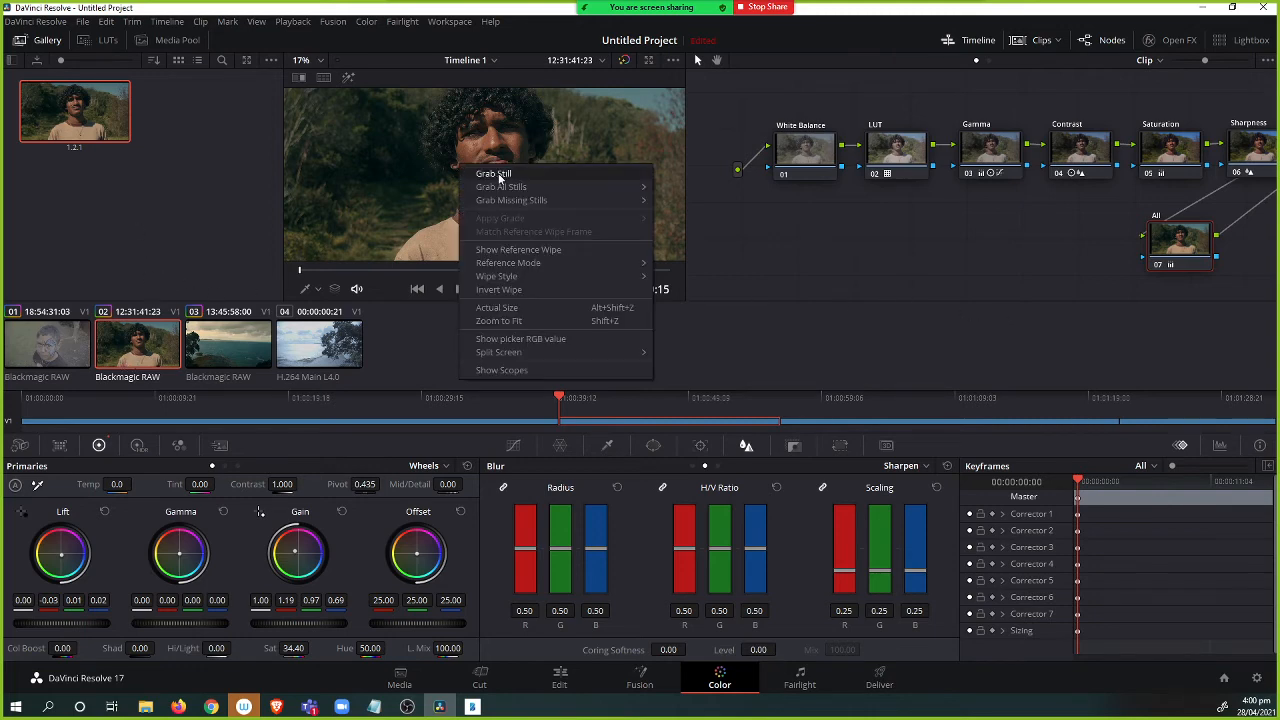
{"action": "left_click", "coordinate": [63, 150]}
{"action": "right_click", "coordinate": [60, 126]}
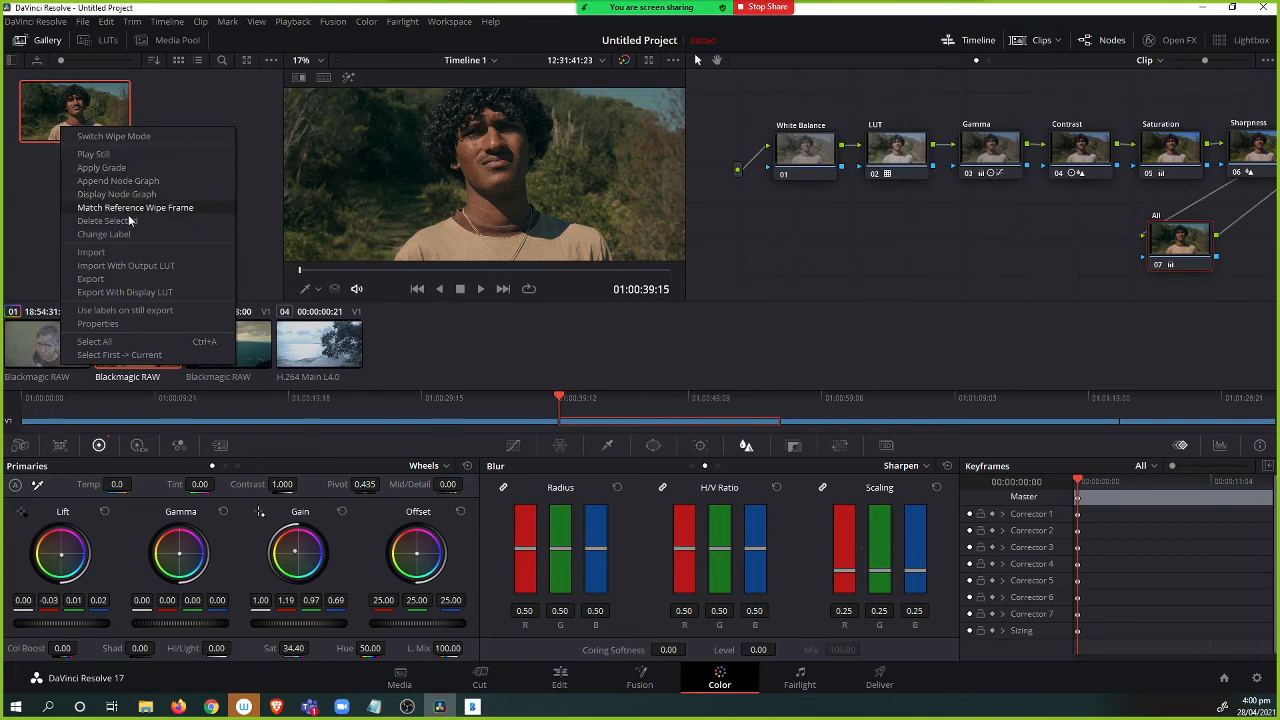
{"action": "left_click", "coordinate": [43, 122]}
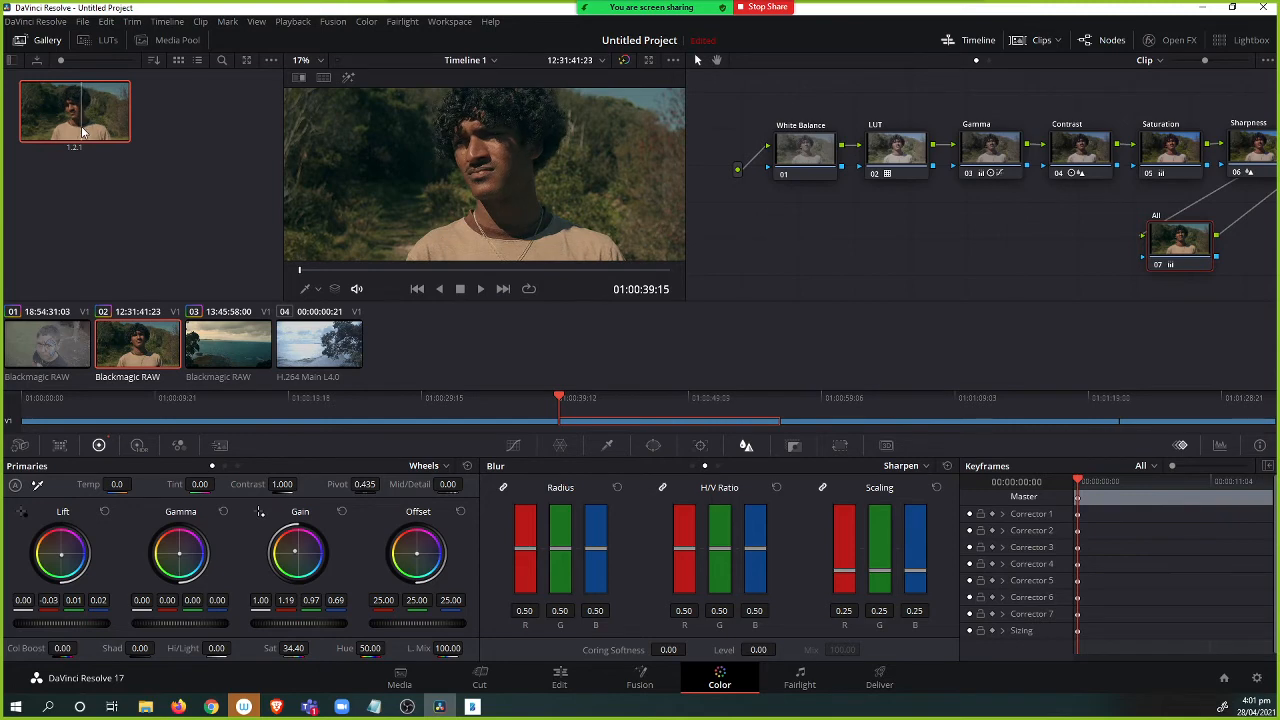
Relabel the gallery still as Close Up LUT.
{"action": "right_click", "coordinate": [82, 131]}
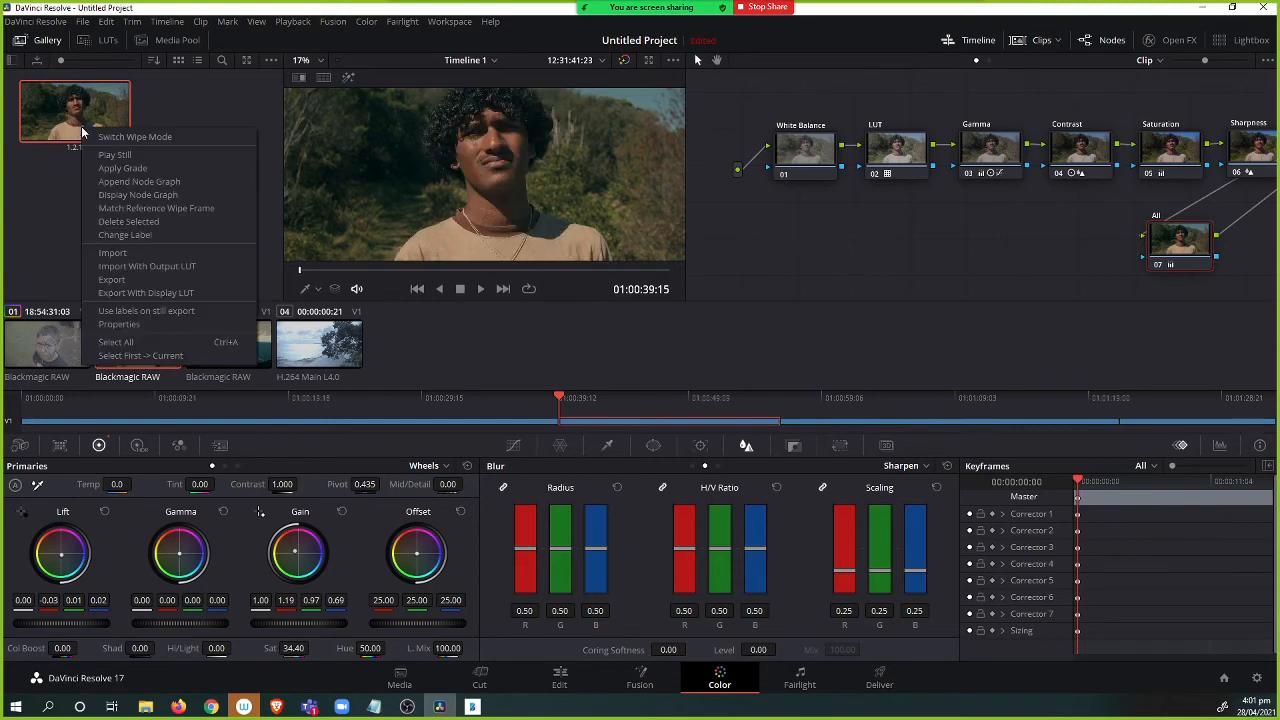
{"action": "left_click", "coordinate": [118, 235]}
{"action": "type", "text": "Clos"}
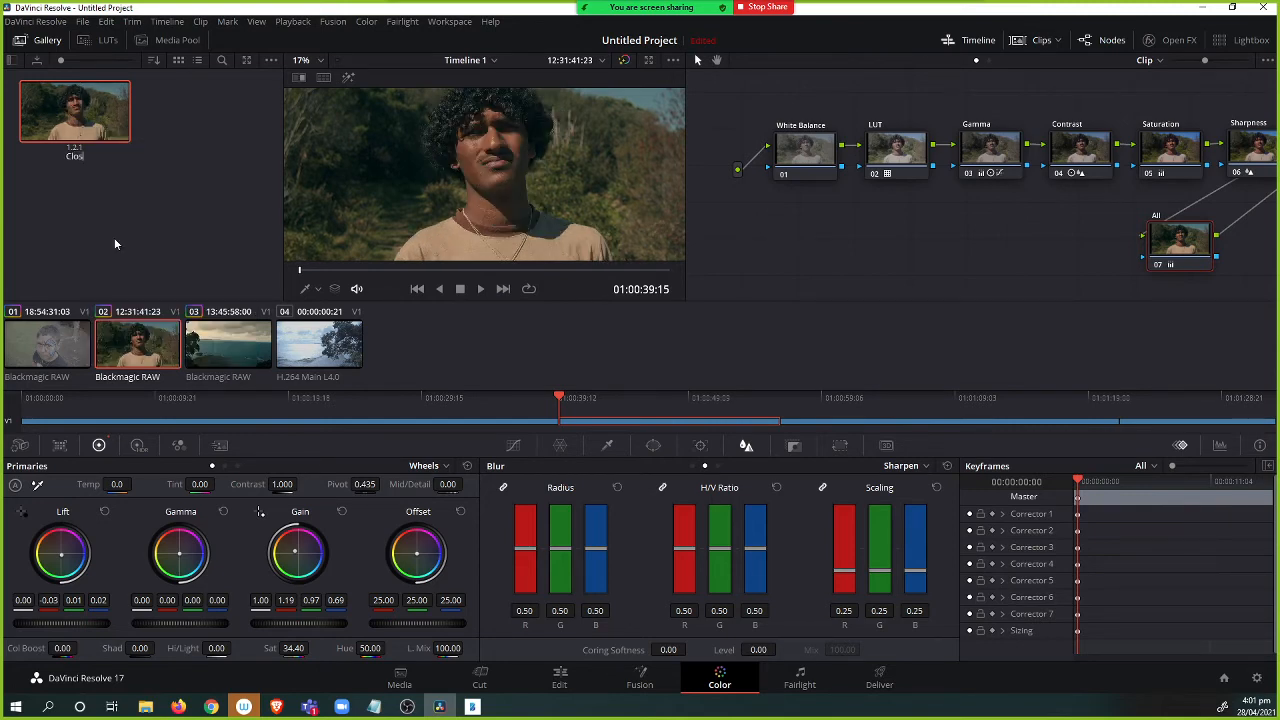
{"action": "type", "text": "e Up LUT"}
{"action": "key", "text": "Return"}
Apply the Close Up LUT still's grade to clip 01.
{"action": "left_click", "coordinate": [56, 348]}
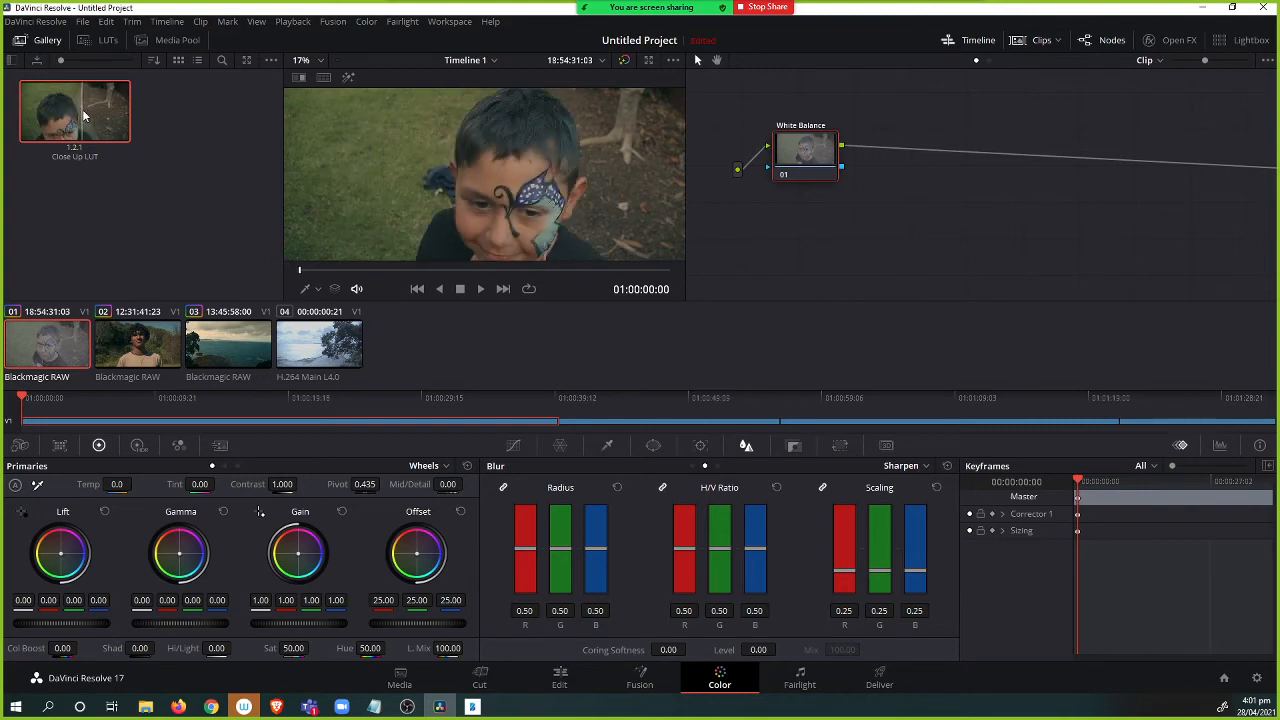
{"action": "left_click_drag", "start_coordinate": [103, 123], "coordinate": [416, 149]}
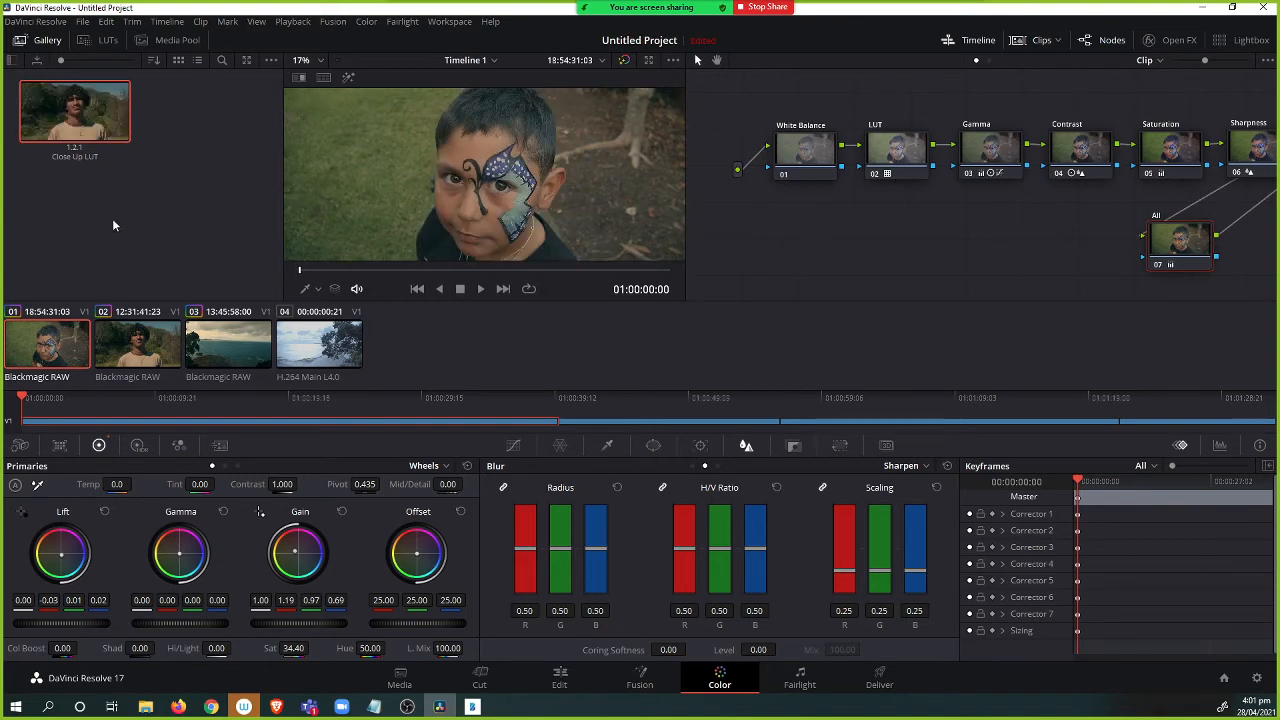
Select clip 03 and grab a still of its grade.
{"action": "left_click", "coordinate": [242, 370]}
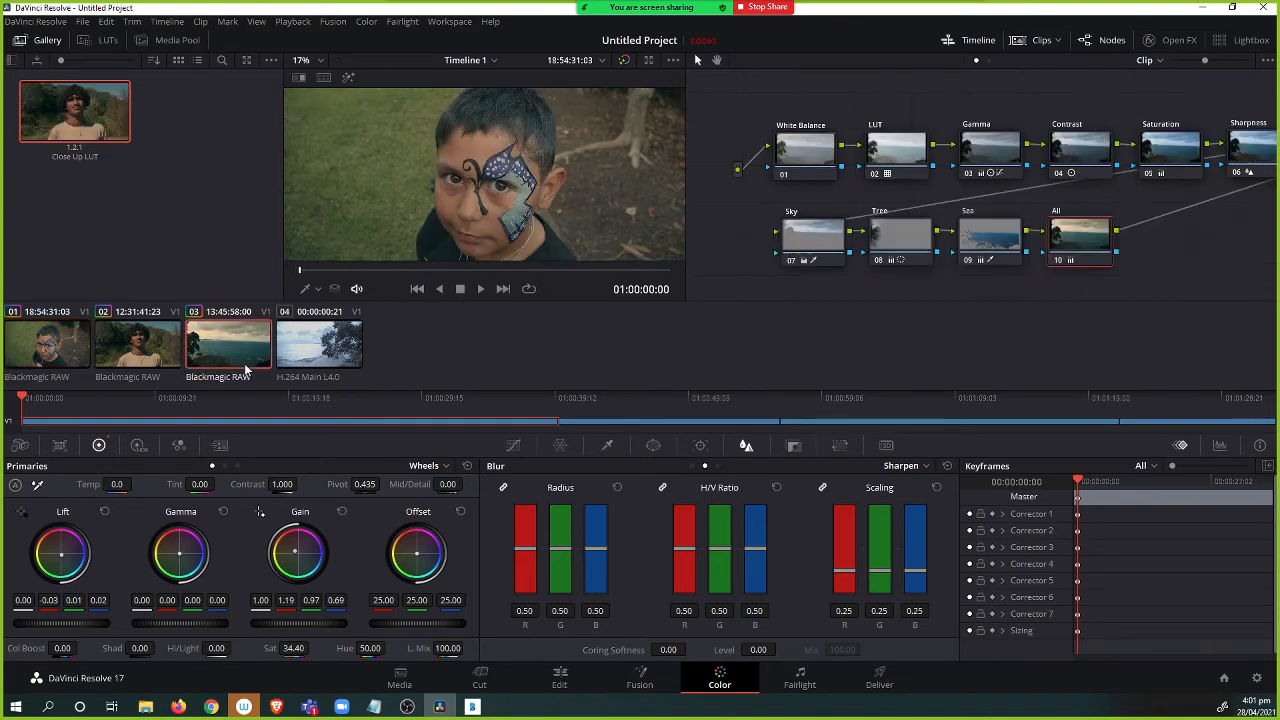
{"action": "right_click", "coordinate": [463, 178]}
{"action": "left_click", "coordinate": [478, 182]}
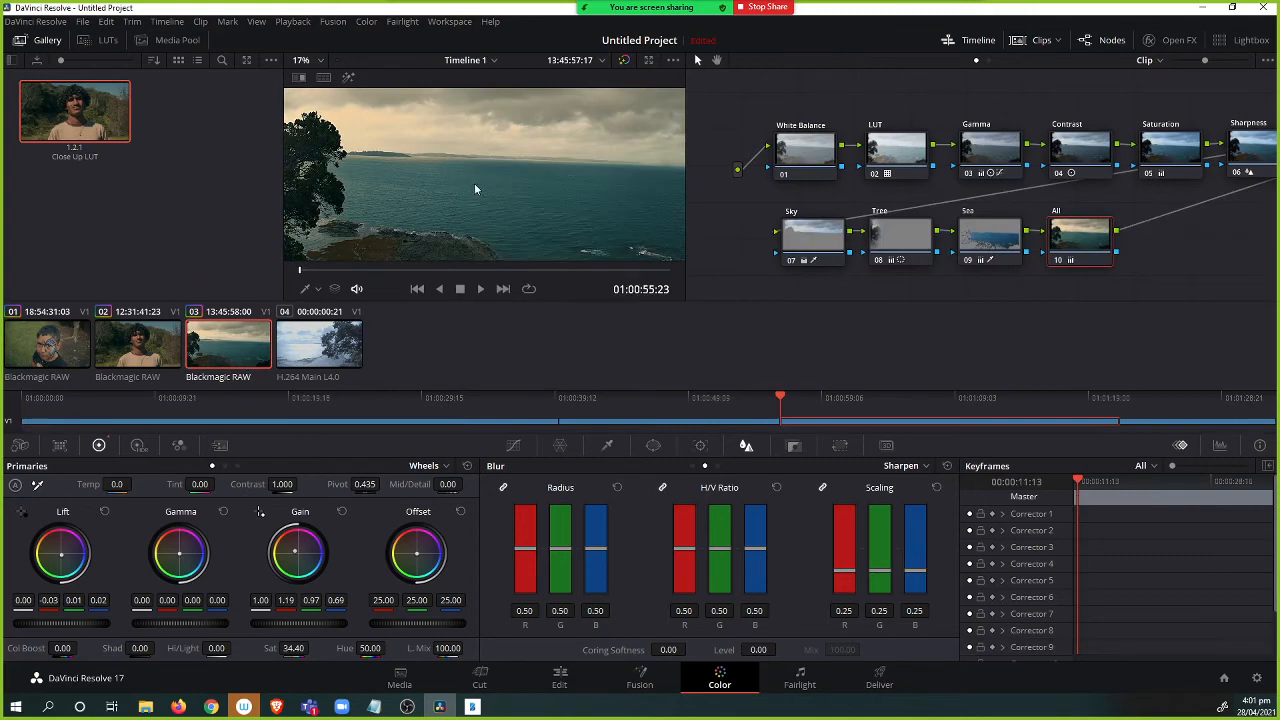
Label the new still Wide Sea Shot LUT.
{"action": "right_click", "coordinate": [200, 130]}
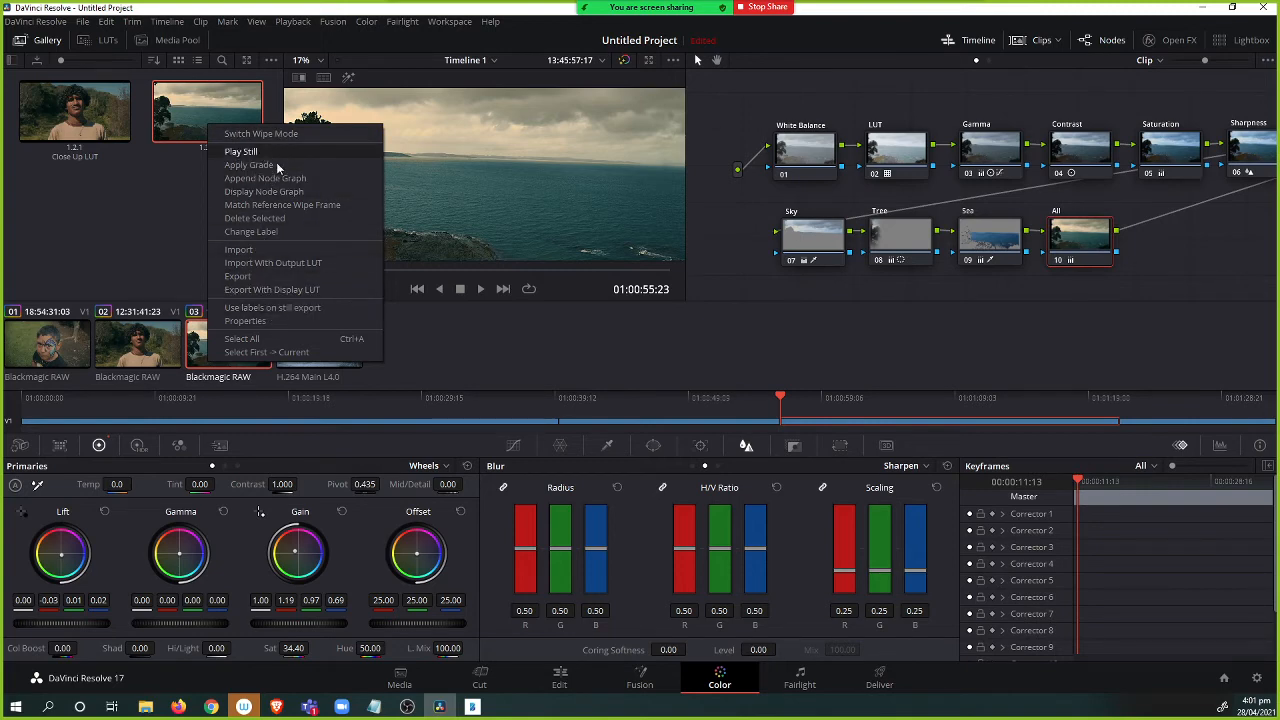
{"action": "left_click", "coordinate": [262, 231]}
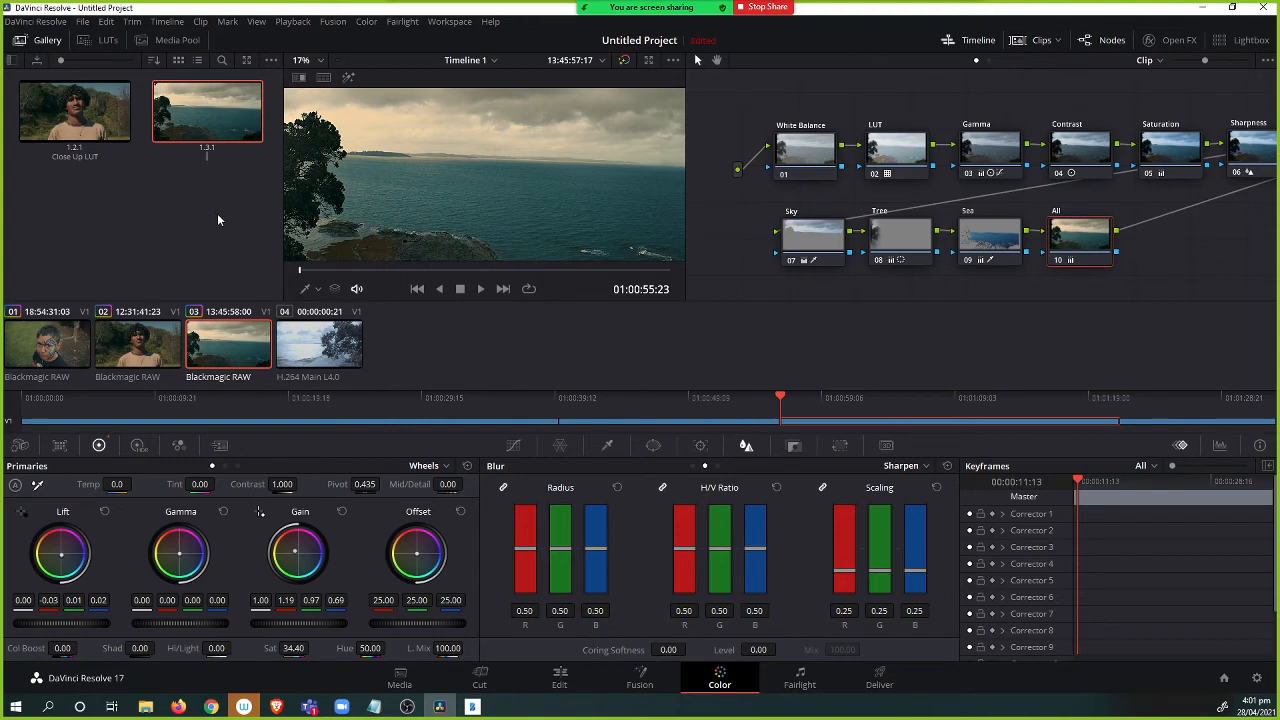
{"action": "type", "text": "Wide Sea Shot LUT"}
{"action": "key", "text": "Return"}
Open the Media page and add clips A017_11181153_C032 and A017_11181155_C034 from the Mariposa folder to the media pool.
{"action": "left_click", "coordinate": [410, 678]}
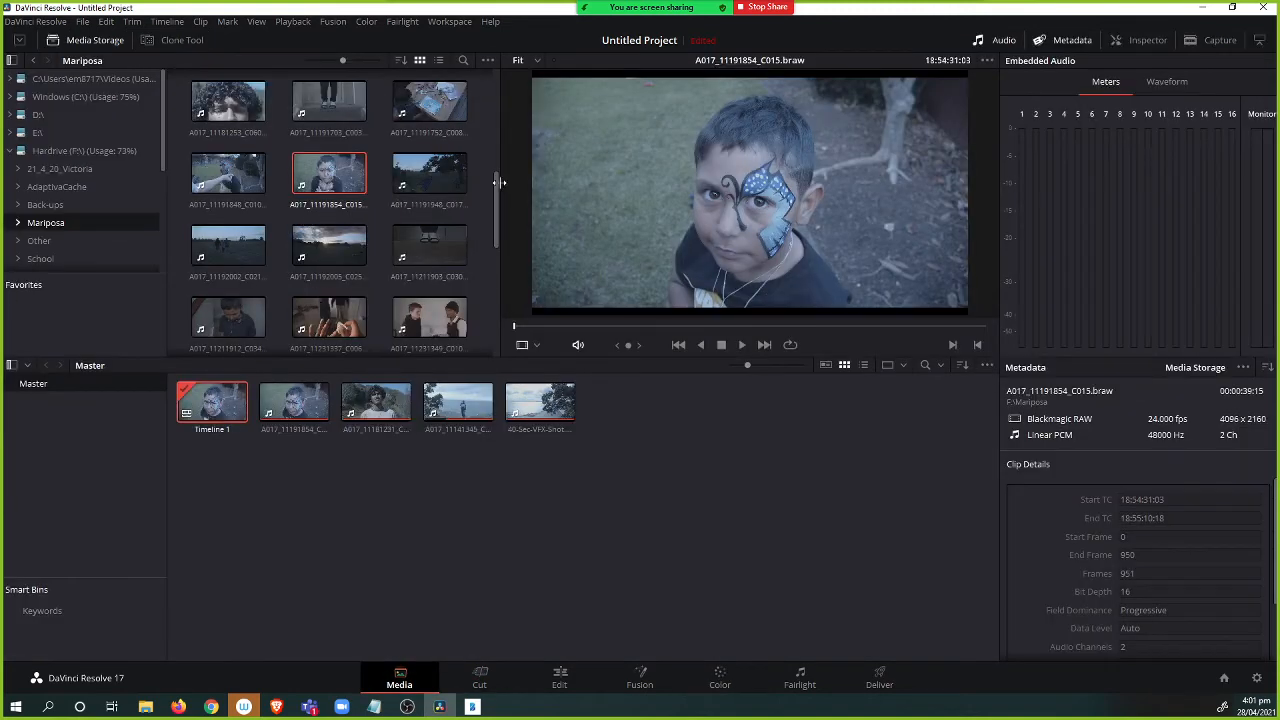
{"action": "left_click_drag", "start_coordinate": [497, 185], "coordinate": [506, 91]}
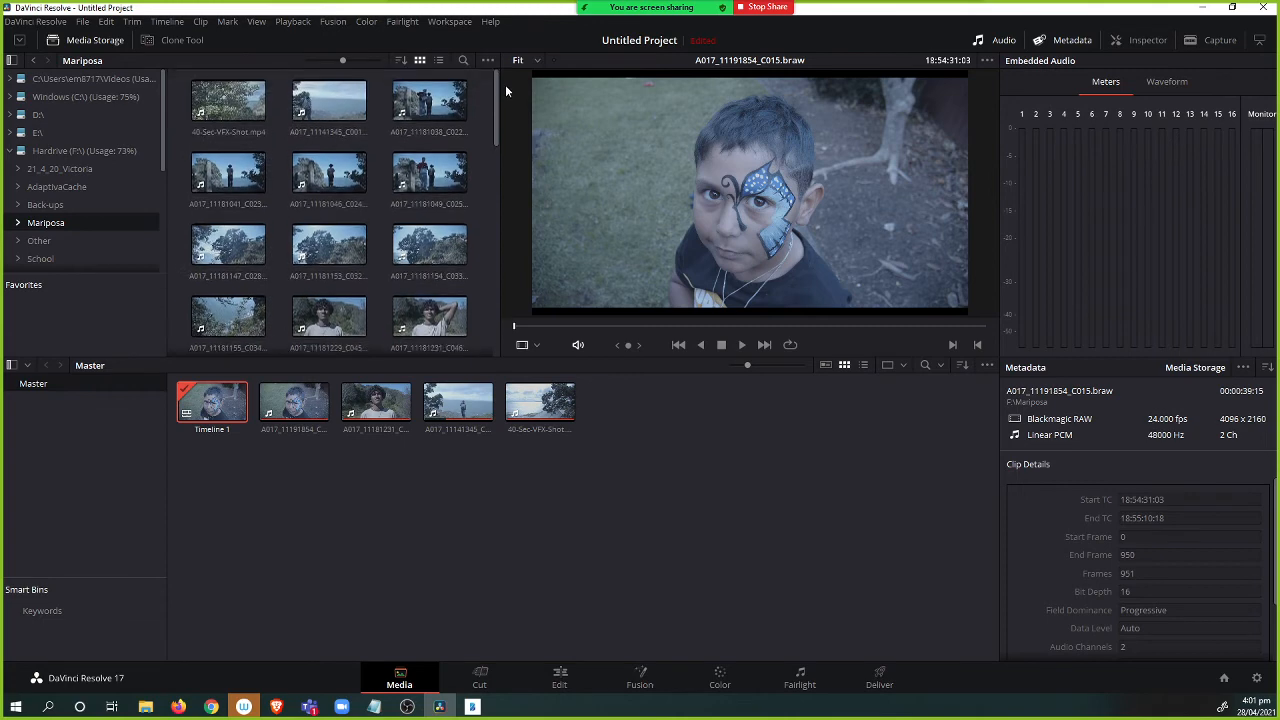
{"action": "left_click", "coordinate": [338, 252]}
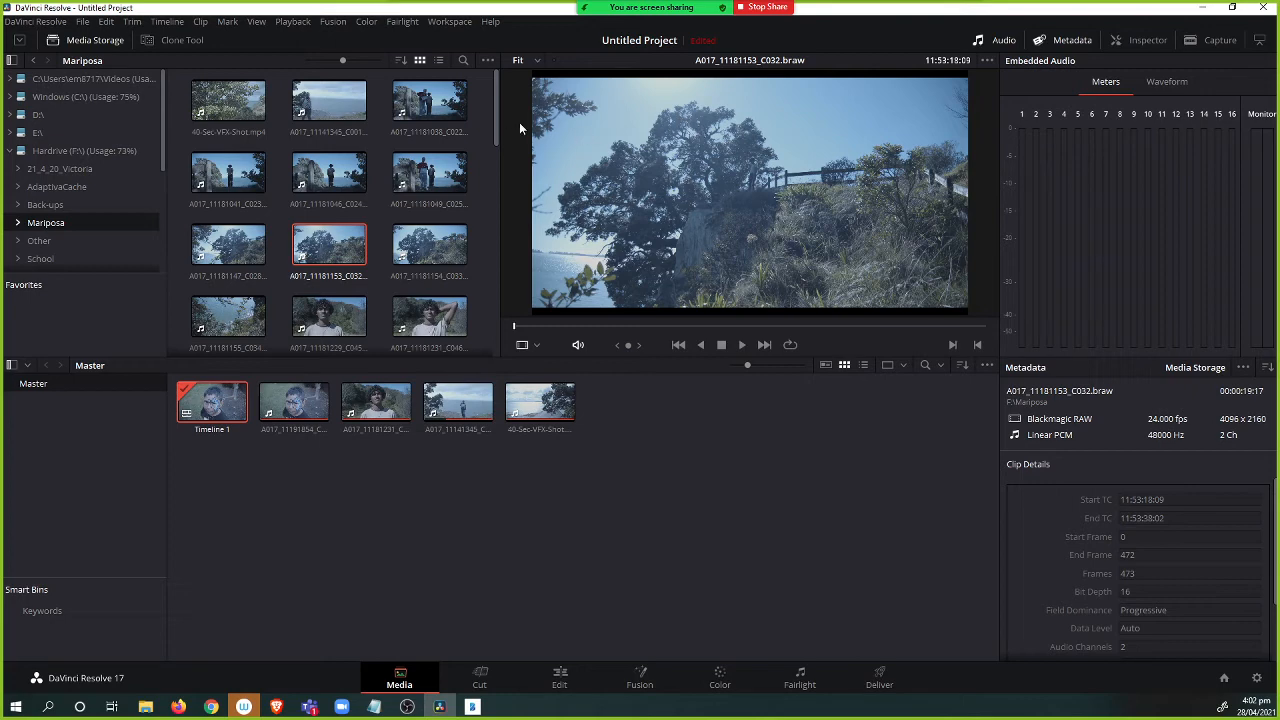
{"action": "left_click", "coordinate": [235, 318]}
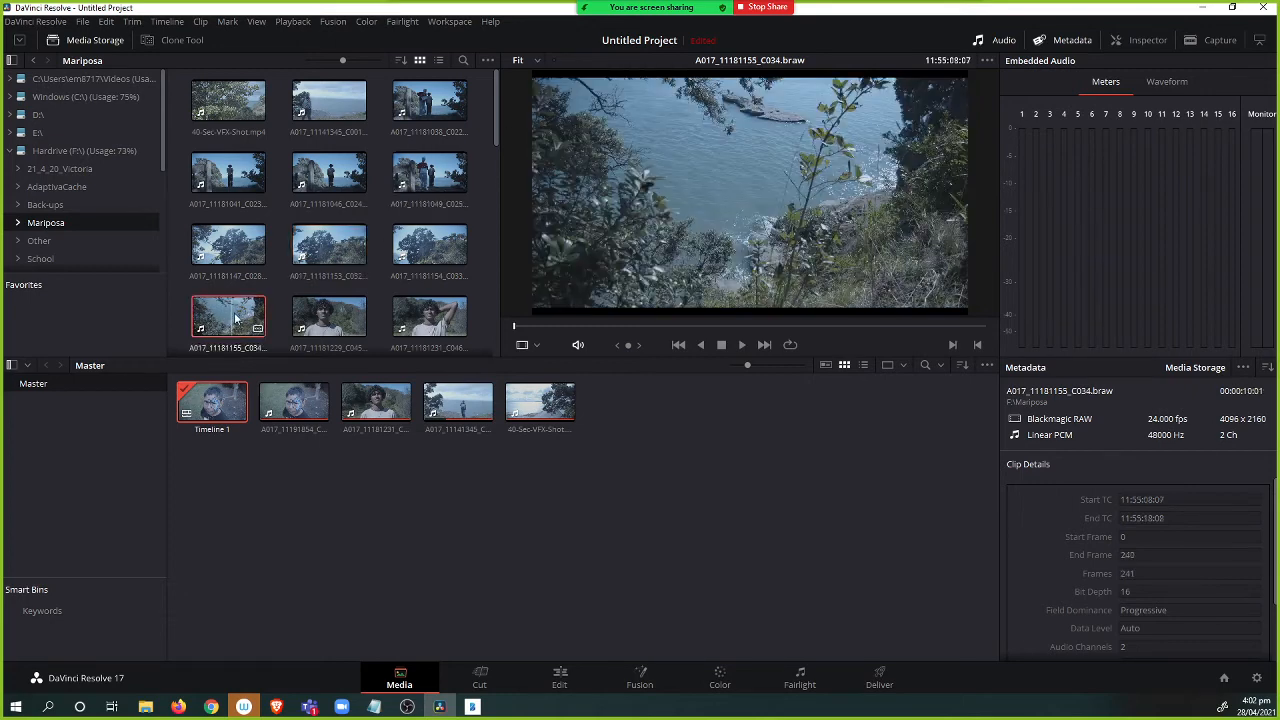
{"action": "left_click", "coordinate": [331, 253], "text": "ctrl"}
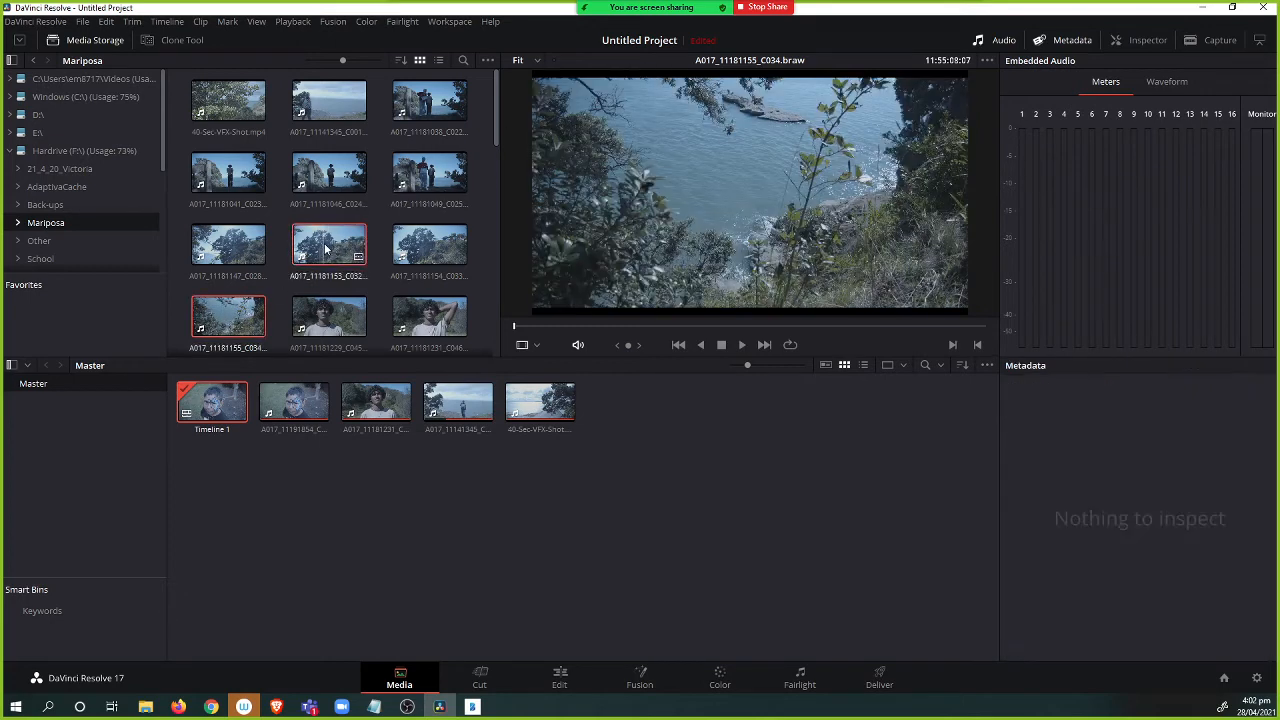
Append clips A017_11181155_C034 and A017_11181153_C032 from the media pool to the end of the timeline.
{"action": "left_click", "coordinate": [559, 680]}
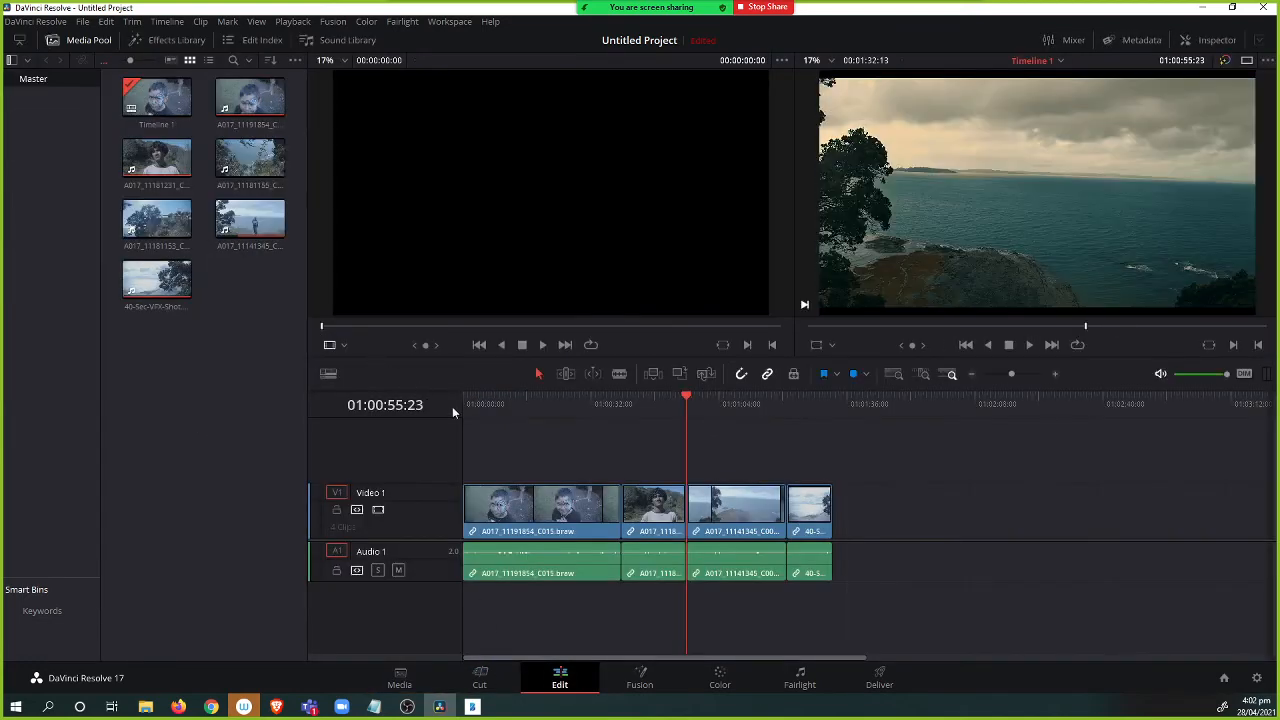
{"action": "left_click", "coordinate": [264, 164]}
{"action": "double_click", "coordinate": [250, 165]}
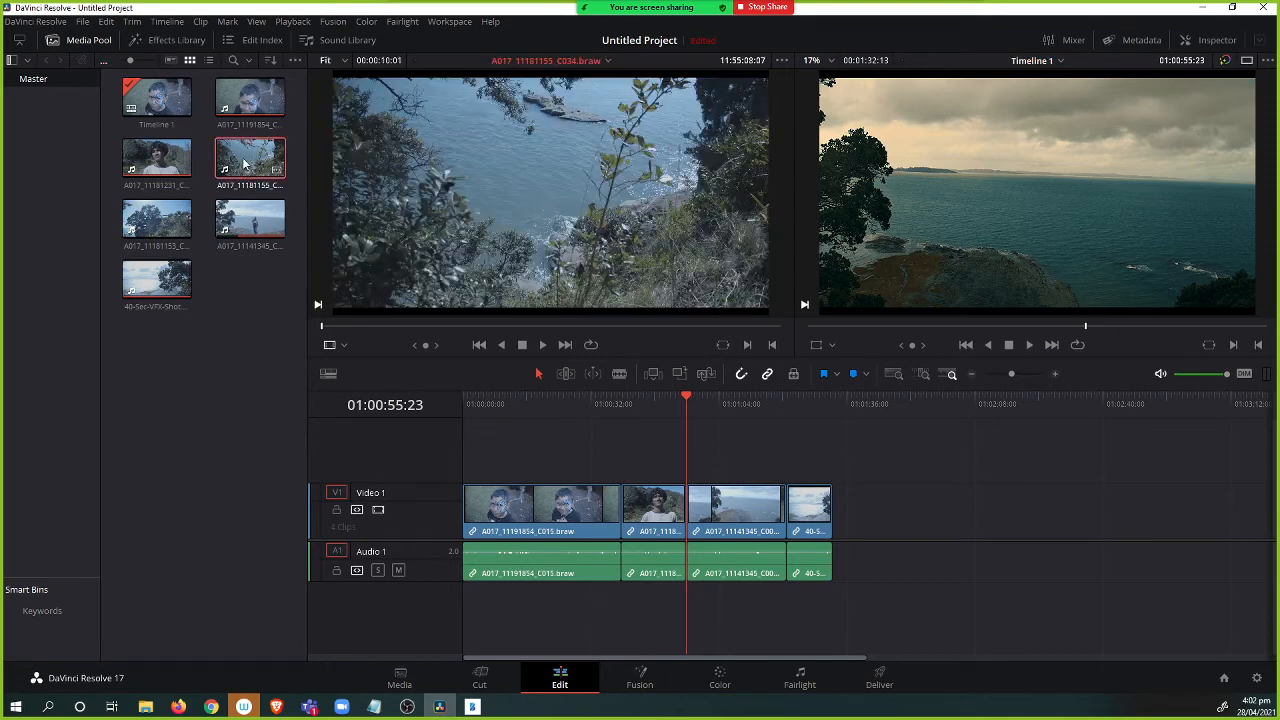
{"action": "left_click", "coordinate": [457, 326]}
{"action": "left_click_drag", "start_coordinate": [469, 328], "coordinate": [434, 322]}
{"action": "left_click_drag", "start_coordinate": [270, 176], "coordinate": [850, 512]}
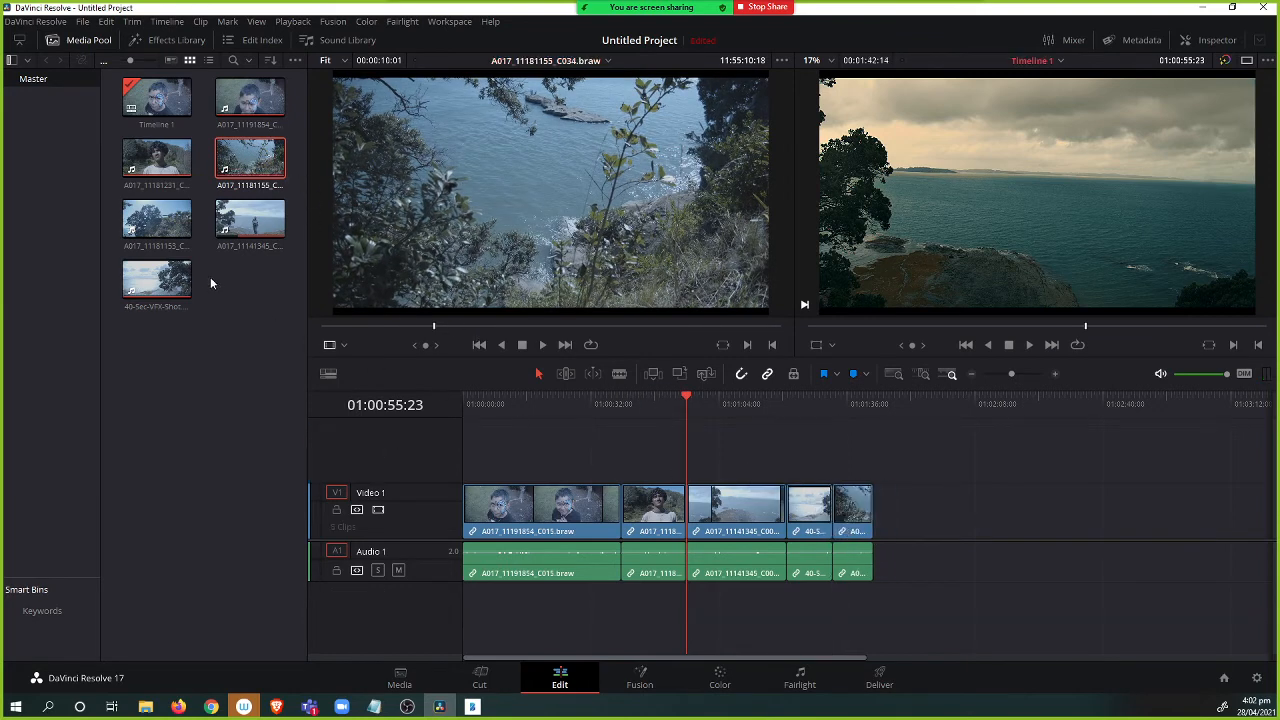
{"action": "left_click_drag", "start_coordinate": [165, 228], "coordinate": [900, 515]}
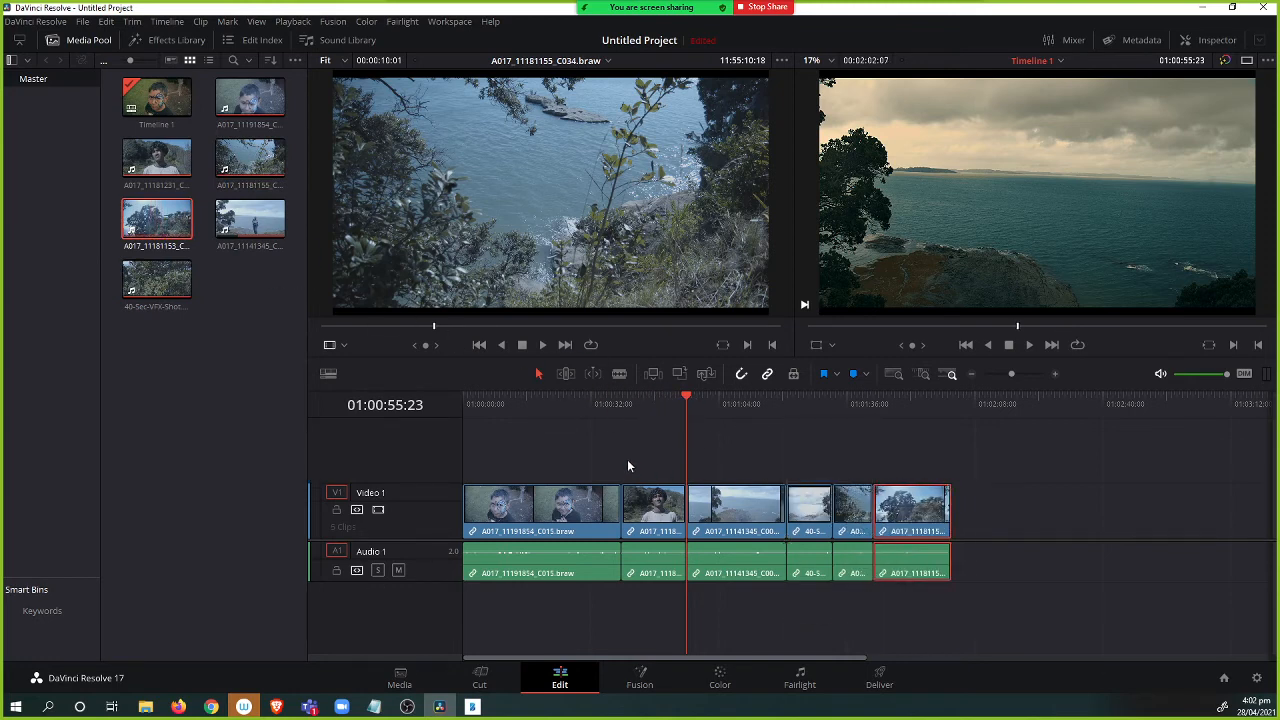
Apply the Wide Sea Shot LUT still's grade to clip 05 and preview it full screen.
{"action": "left_click", "coordinate": [716, 684]}
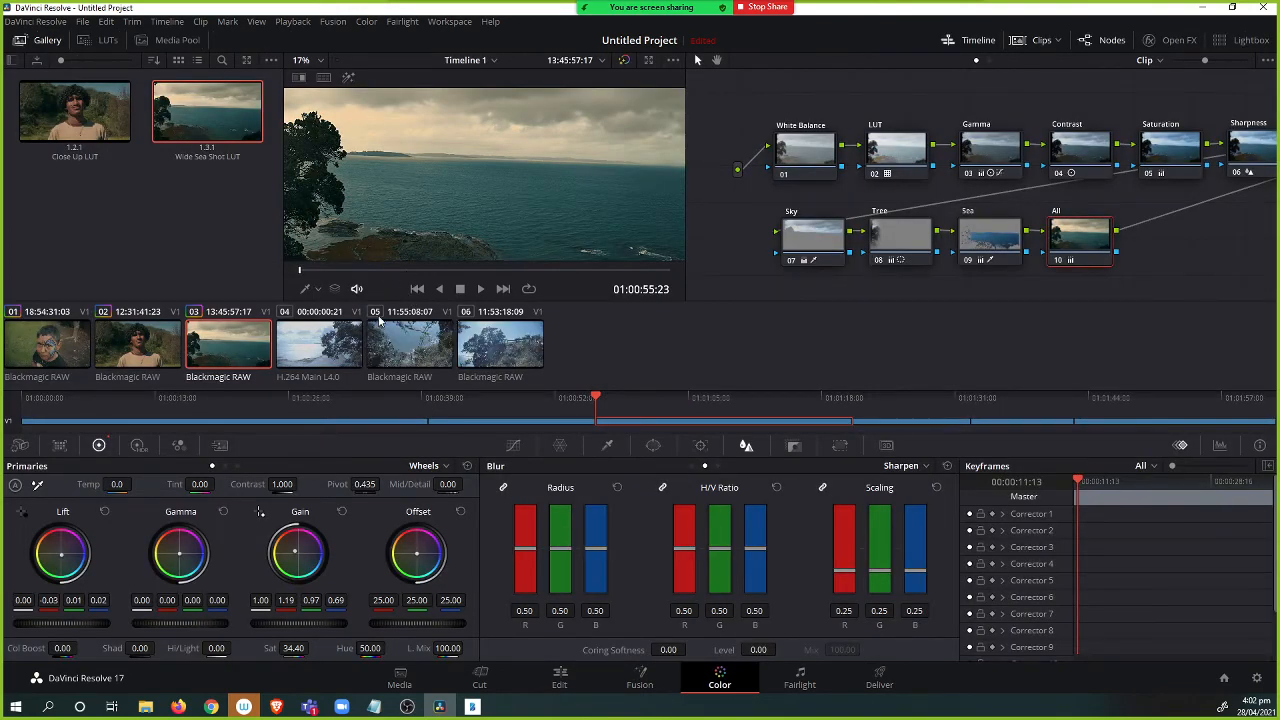
{"action": "left_click", "coordinate": [405, 356]}
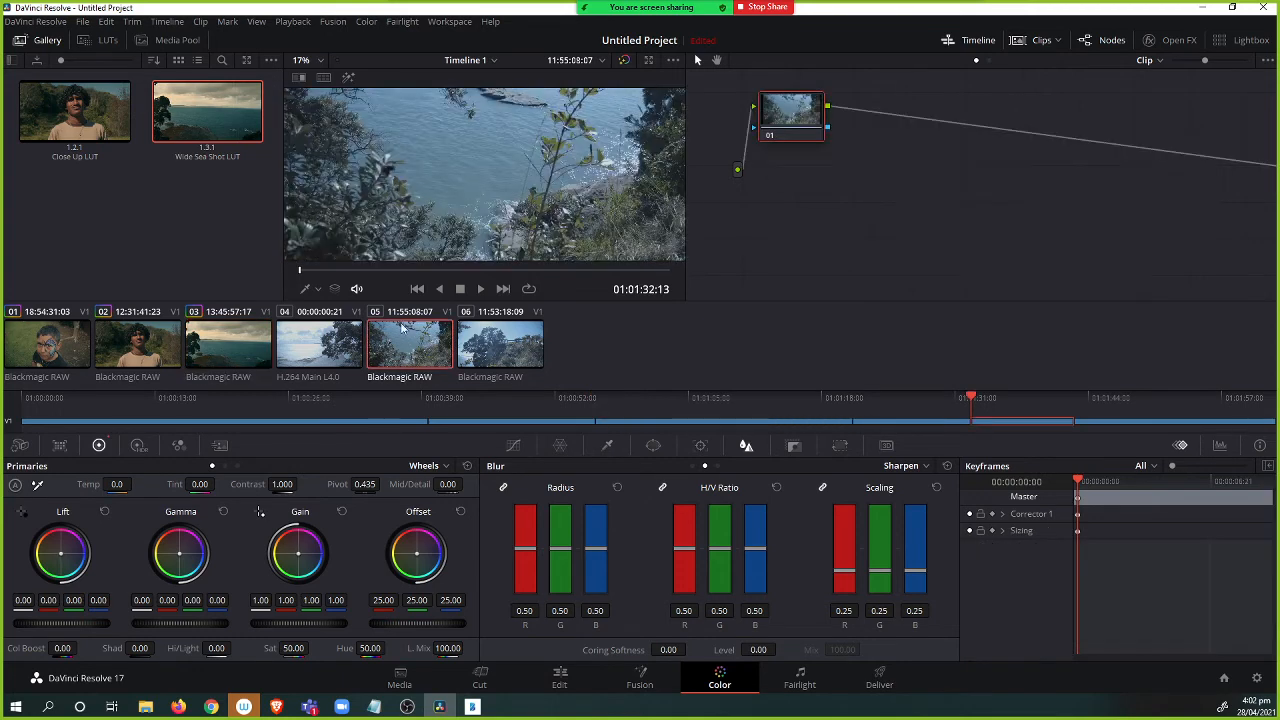
{"action": "left_click_drag", "start_coordinate": [241, 117], "coordinate": [421, 169]}
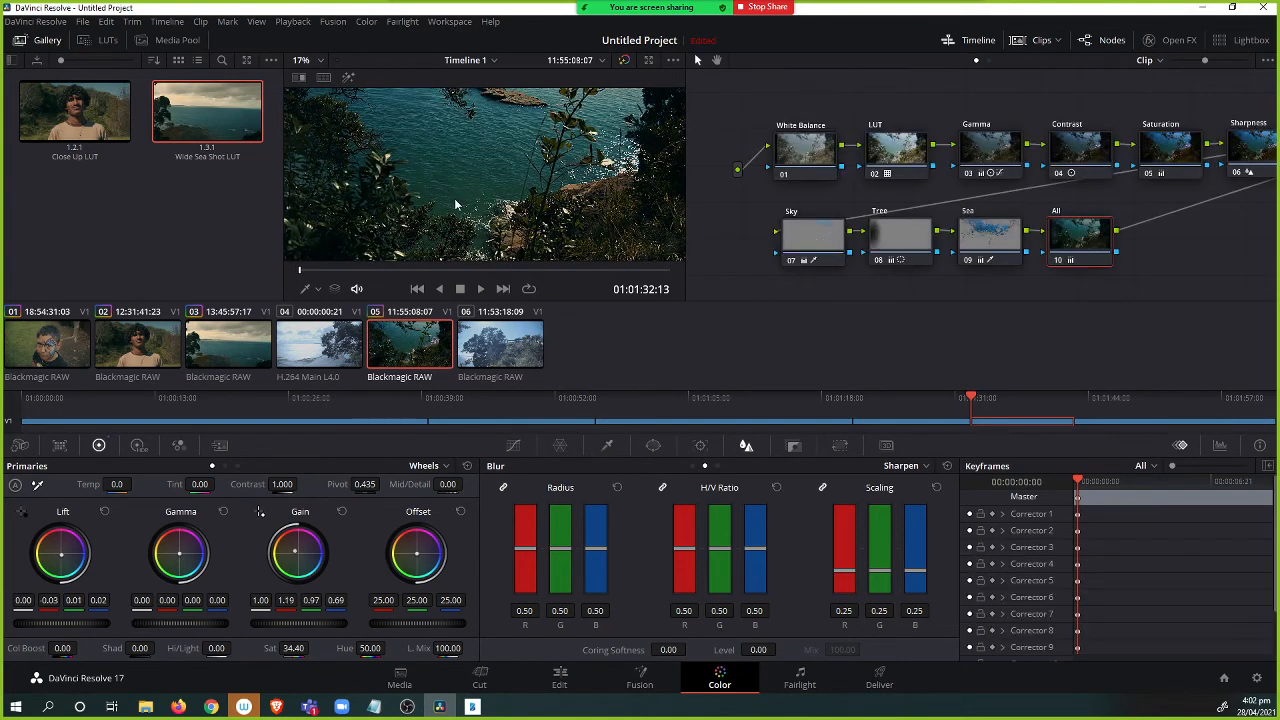
{"action": "key", "text": "ctrl+f"}
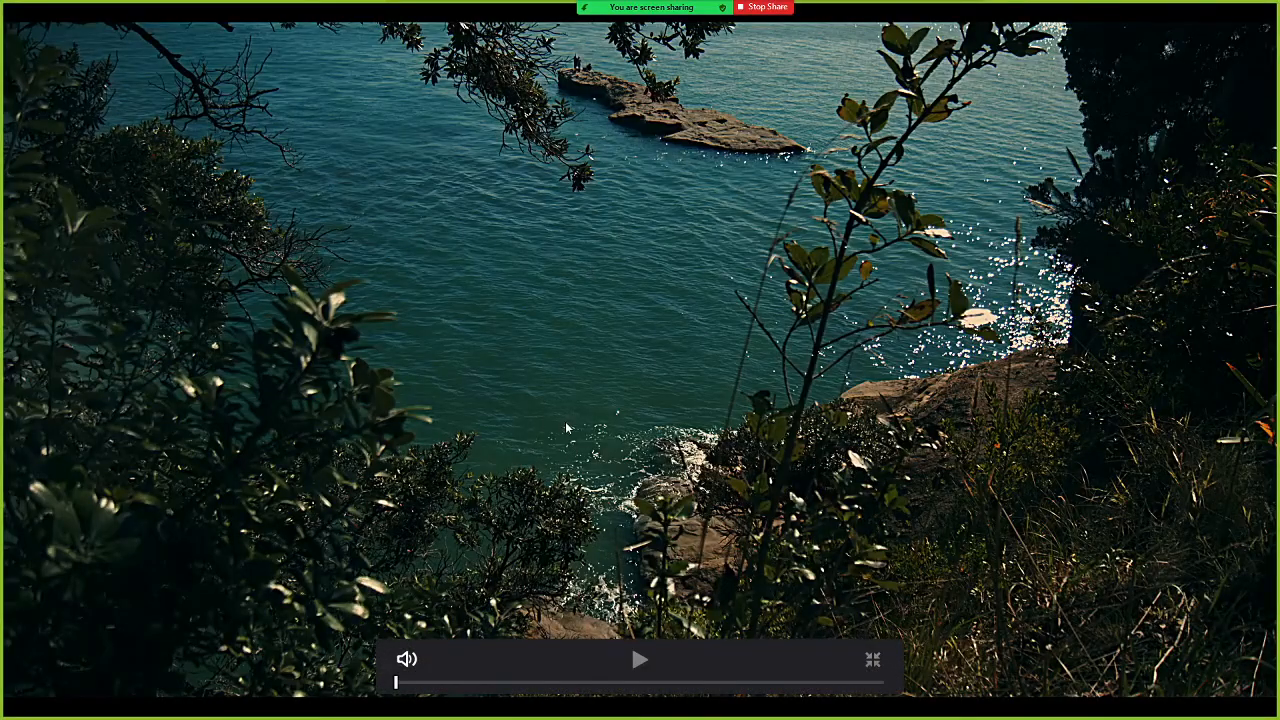
{"action": "key", "text": "Escape"}
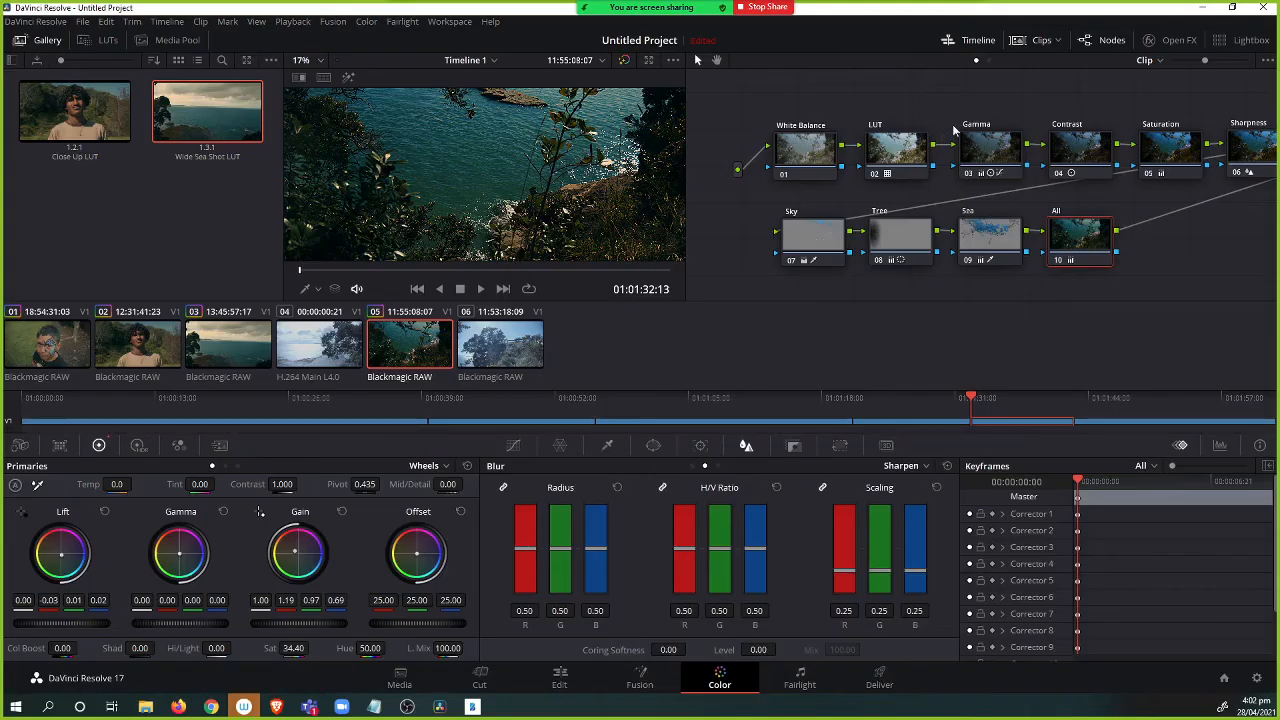
Delete the Sky, Tree and Sea nodes from clip 05's node tree and move the All node up.
{"action": "left_click_drag", "start_coordinate": [995, 102], "coordinate": [939, 103]}
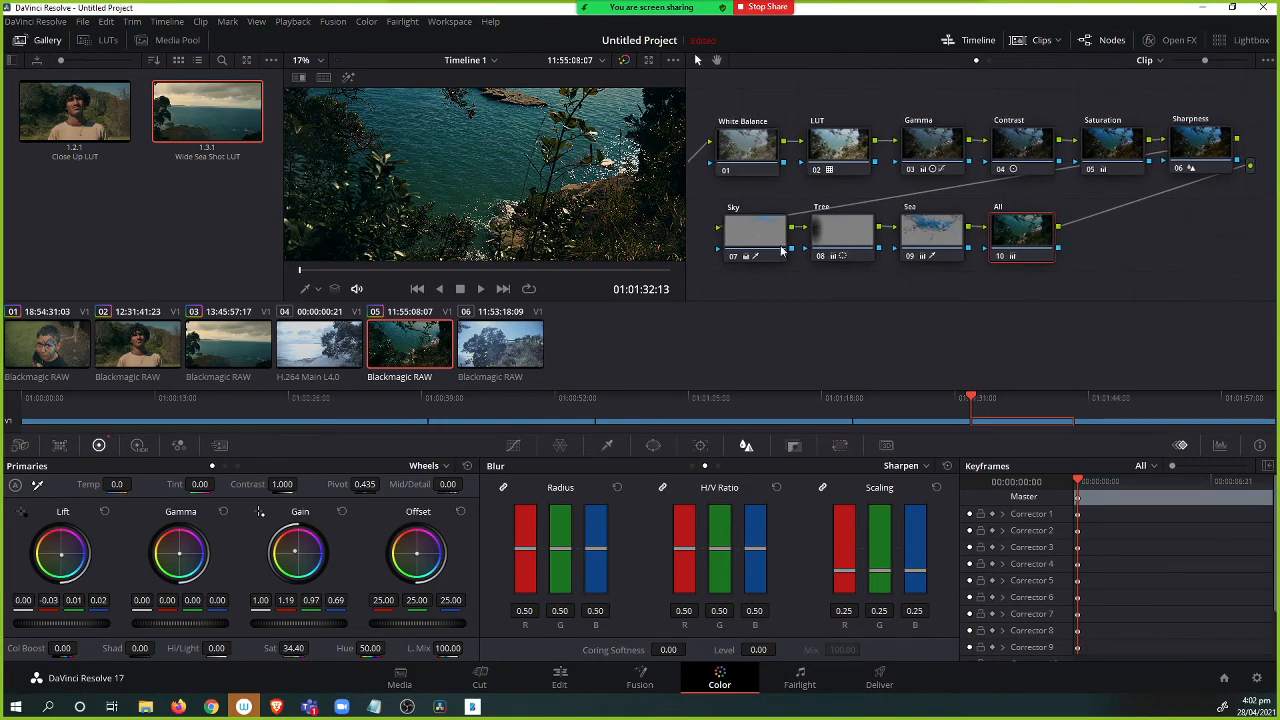
{"action": "left_click_drag", "start_coordinate": [930, 287], "coordinate": [744, 230]}
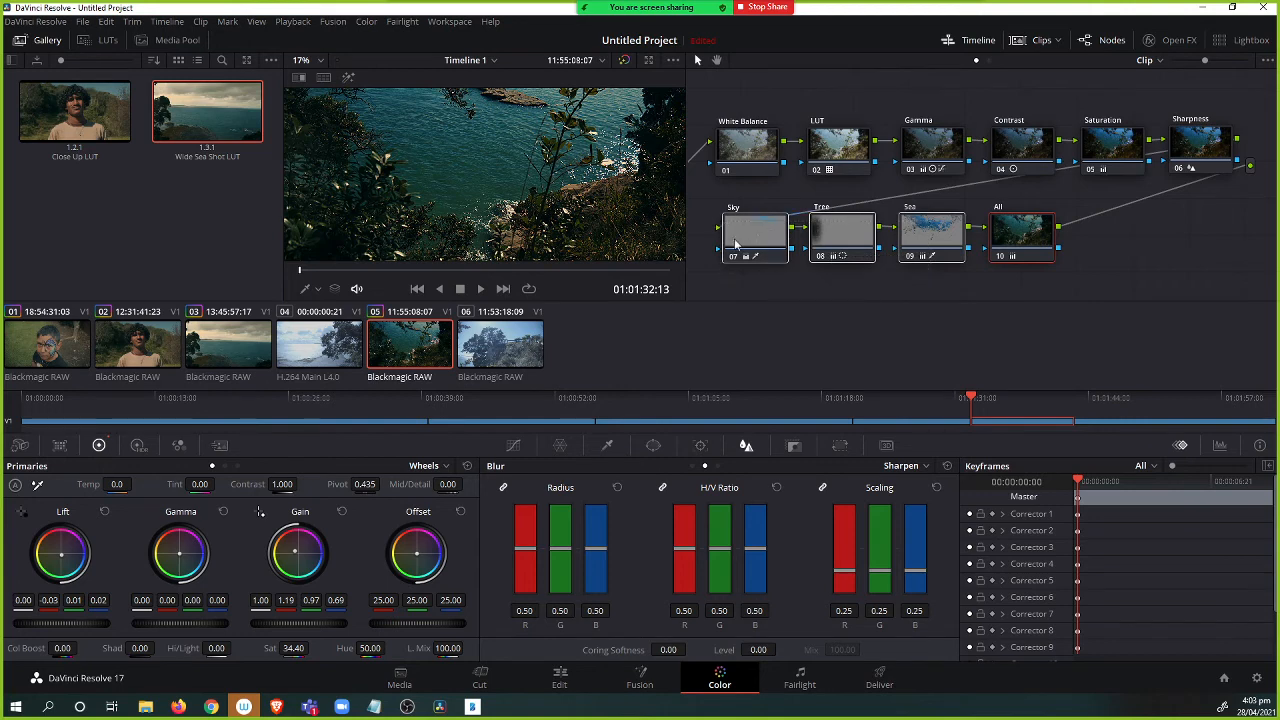
{"action": "key", "text": "Delete"}
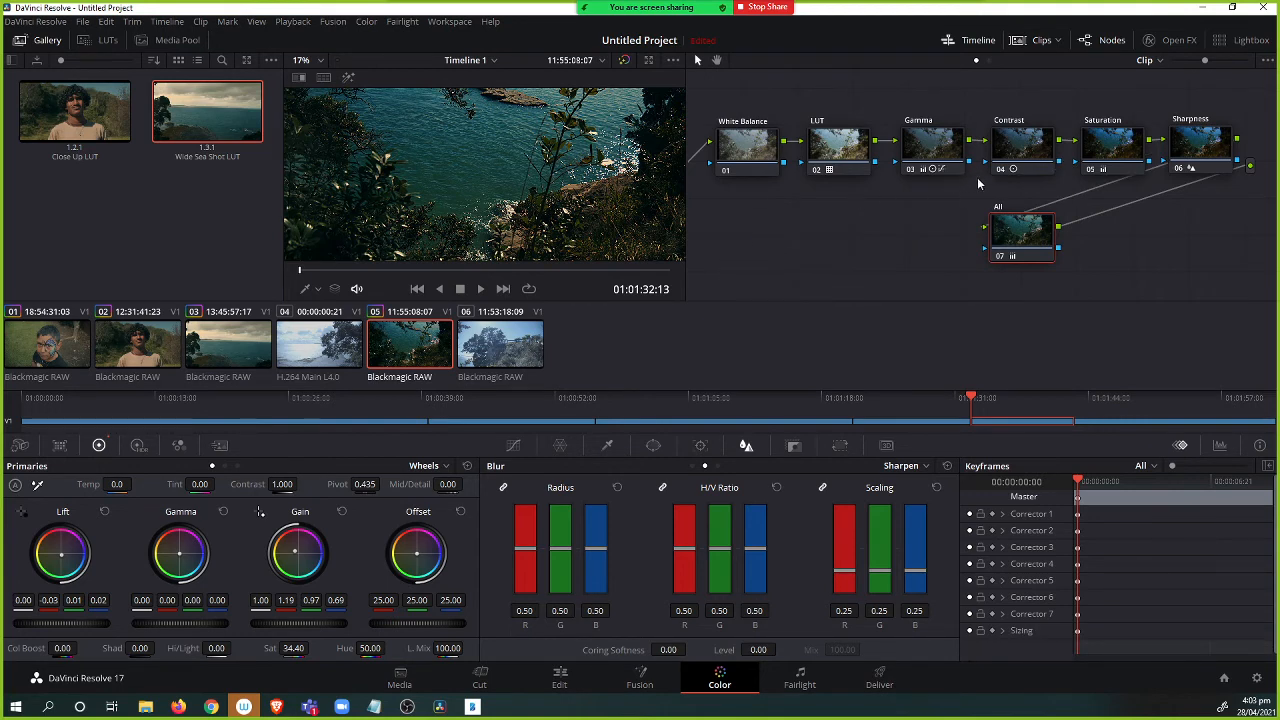
{"action": "left_click_drag", "start_coordinate": [1030, 236], "coordinate": [1086, 252]}
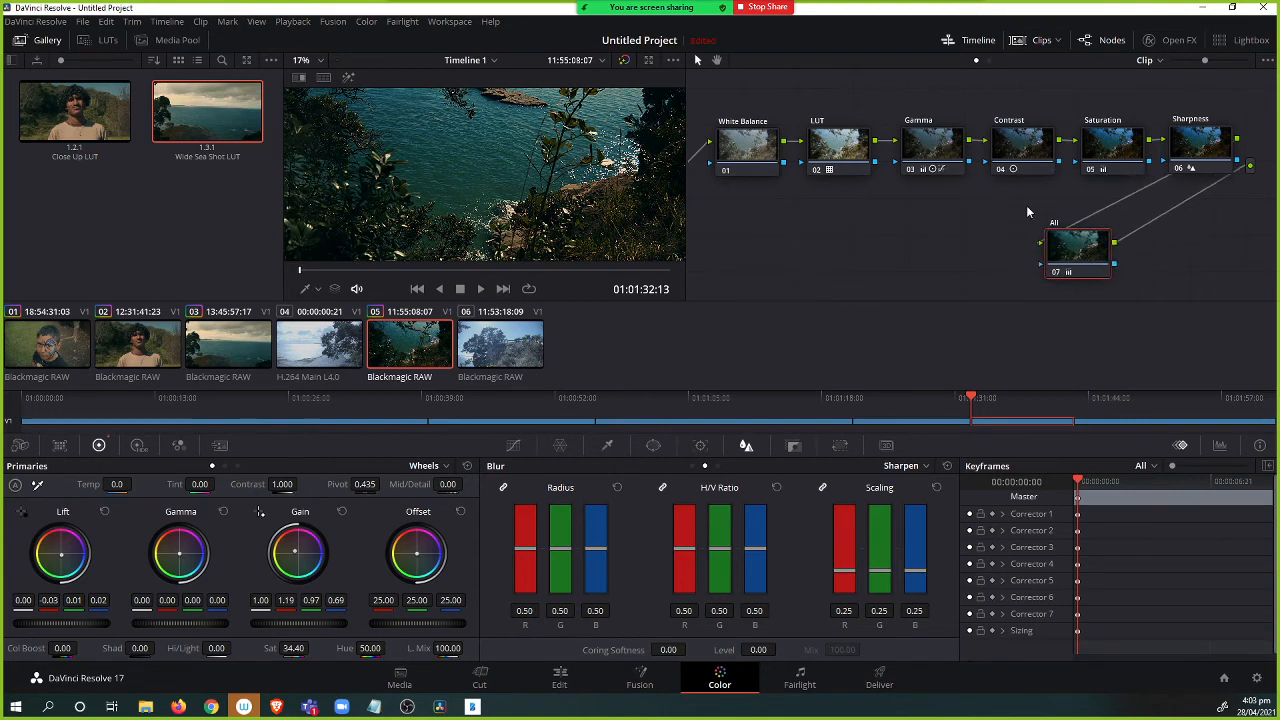
Raise the middle point of the Gamma node's custom curve on clip 05 to brighten the midtones.
{"action": "left_click", "coordinate": [1019, 147]}
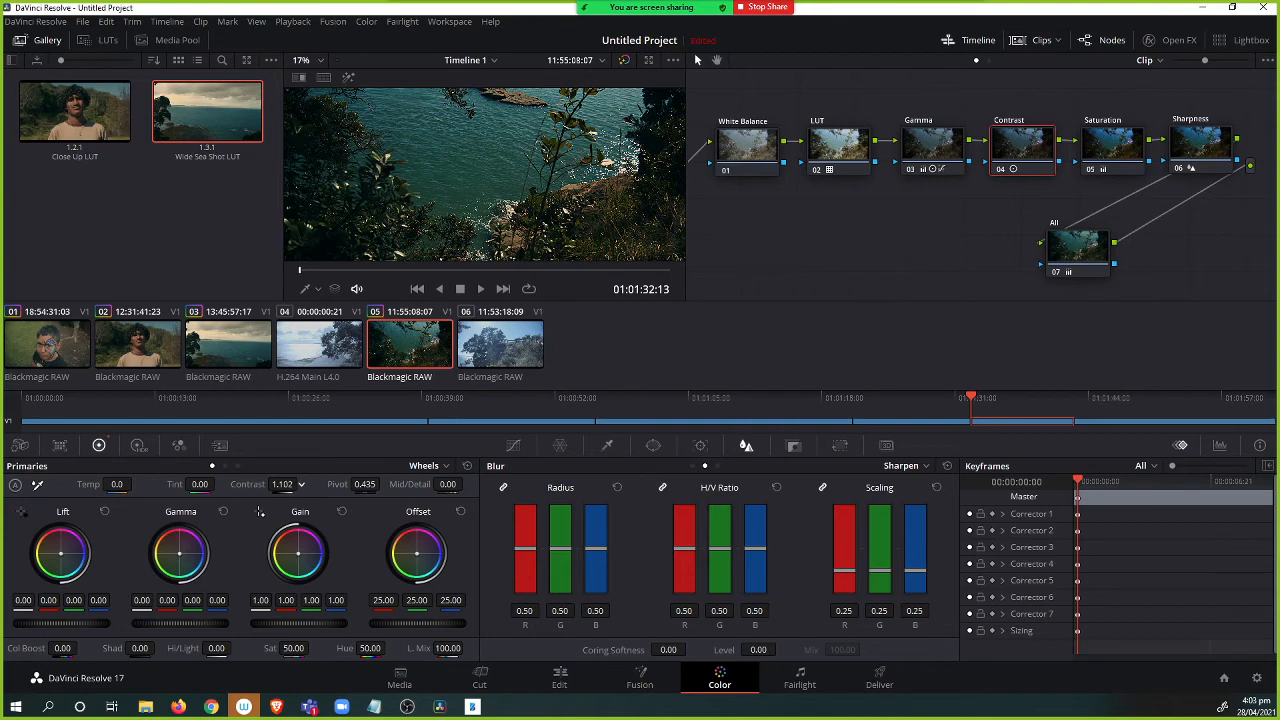
{"action": "left_click", "coordinate": [928, 148]}
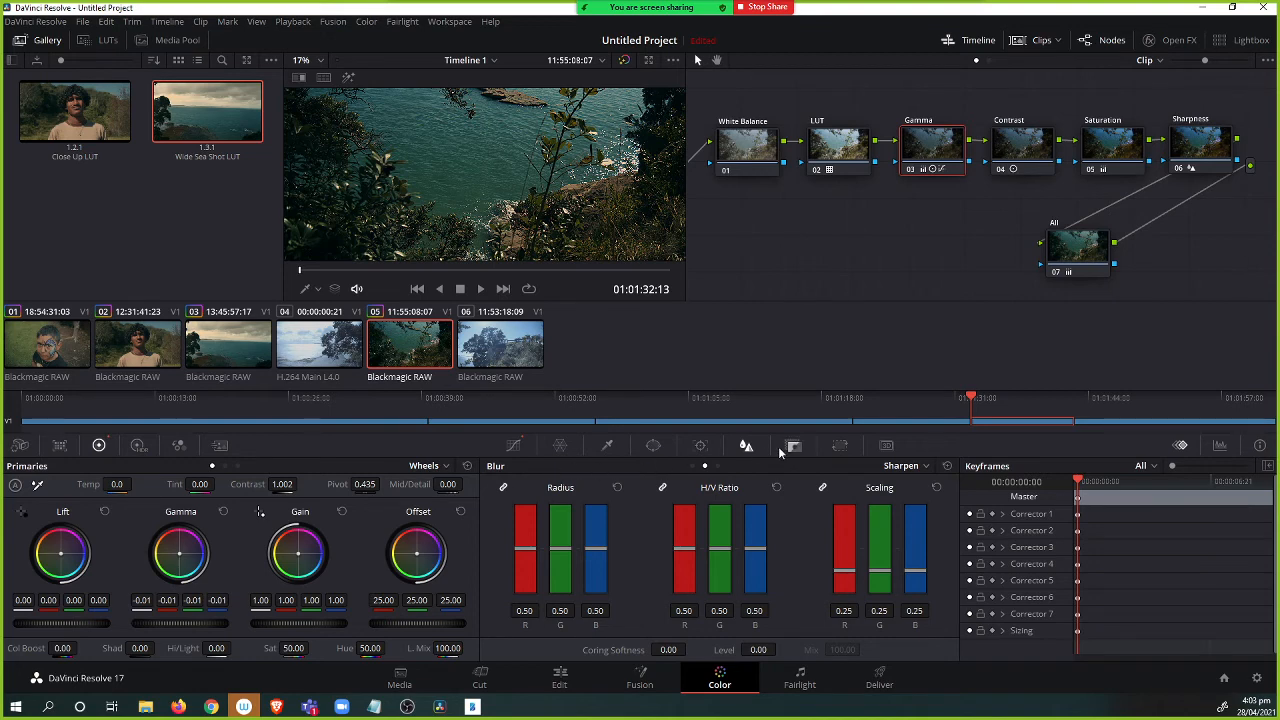
{"action": "left_click", "coordinate": [513, 445]}
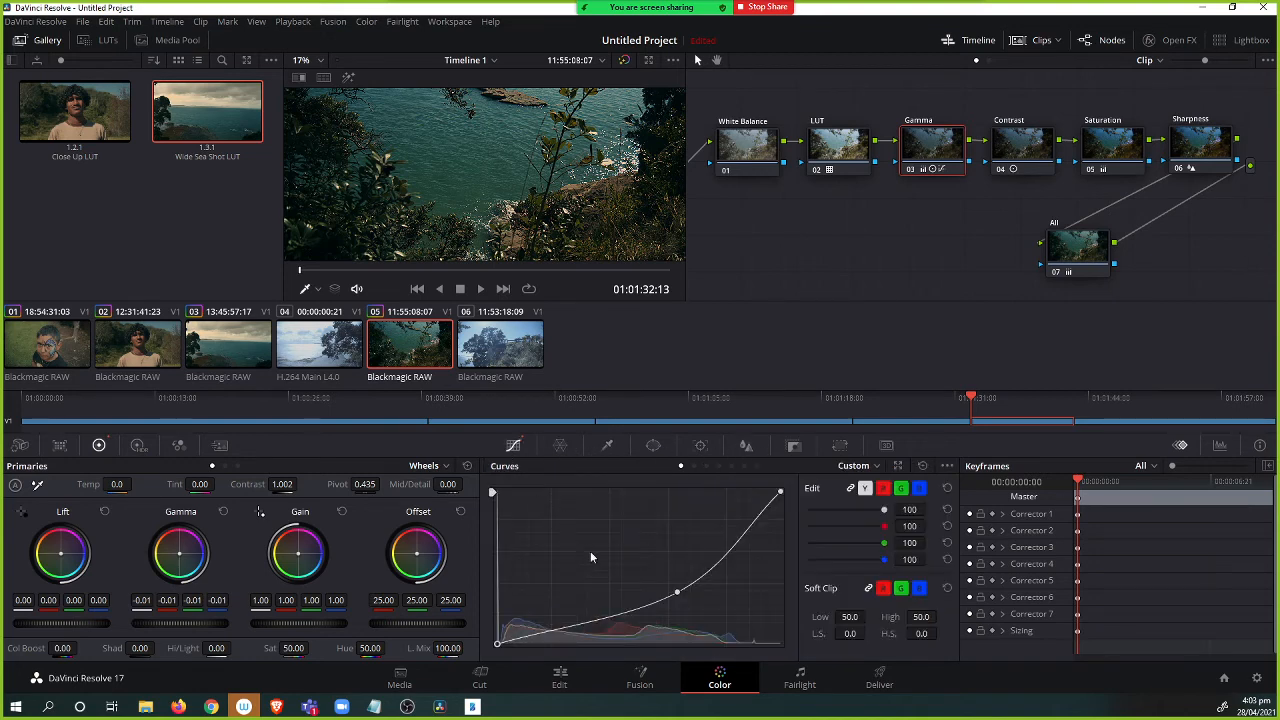
{"action": "left_click_drag", "start_coordinate": [672, 593], "coordinate": [656, 578]}
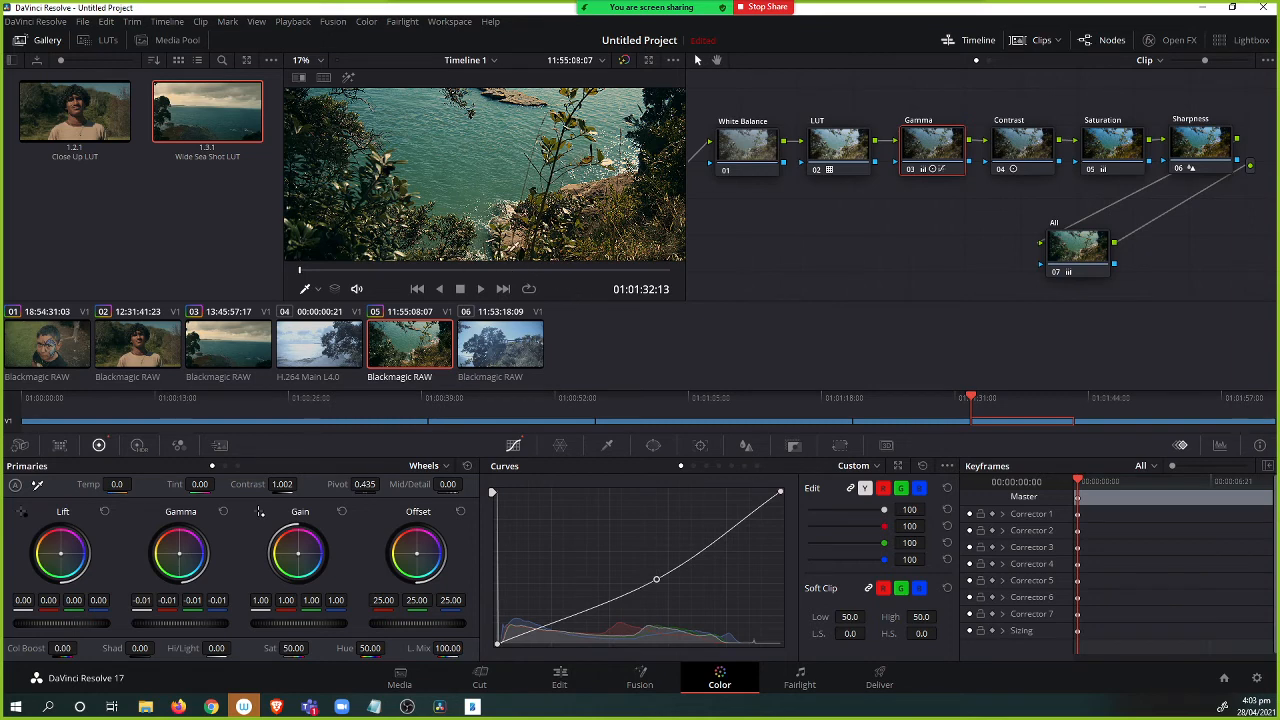
Set the White Balance node's Camera Raw color science on clip 05 to Gen 5.
{"action": "left_click", "coordinate": [494, 353]}
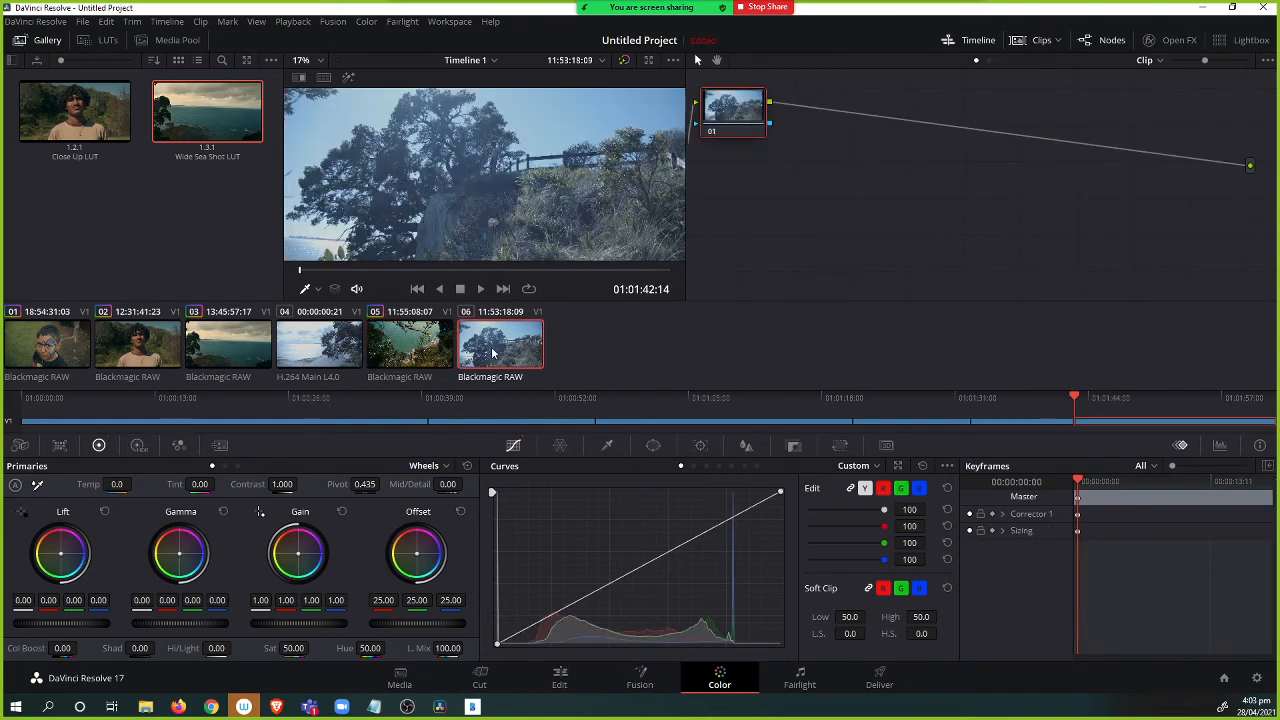
{"action": "left_click", "coordinate": [410, 356]}
{"action": "left_click", "coordinate": [746, 150]}
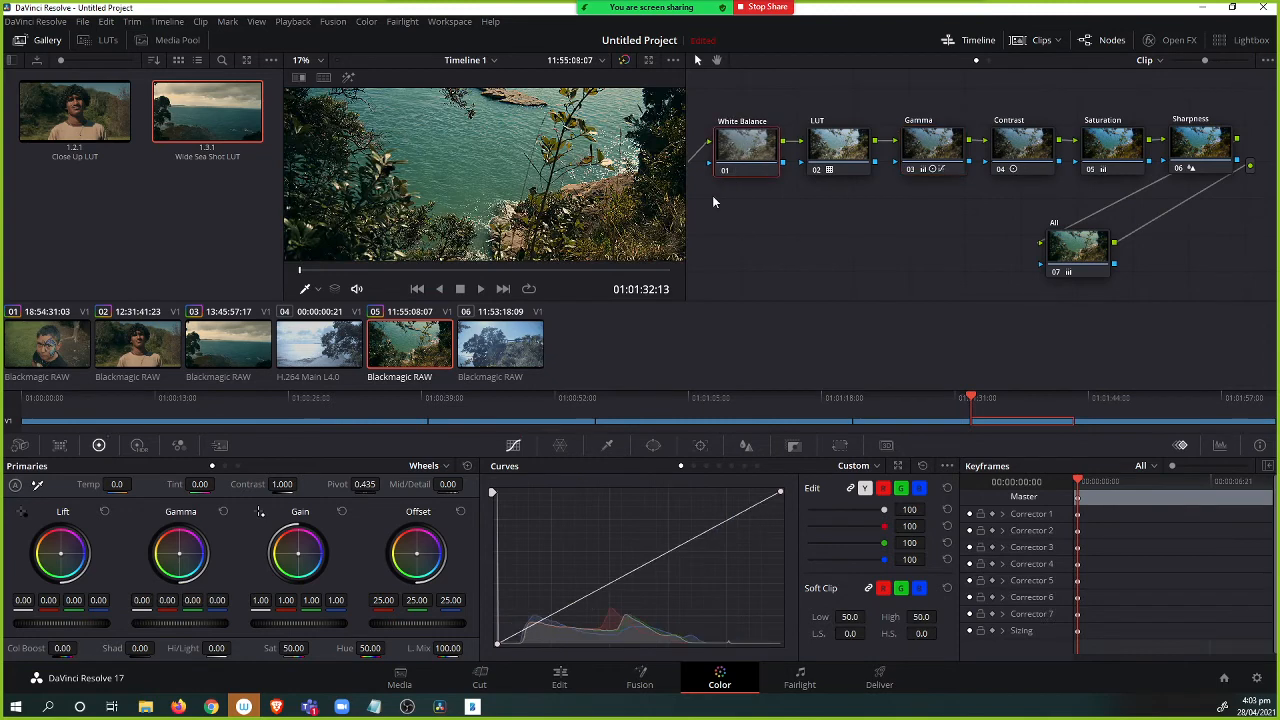
{"action": "left_click", "coordinate": [21, 447]}
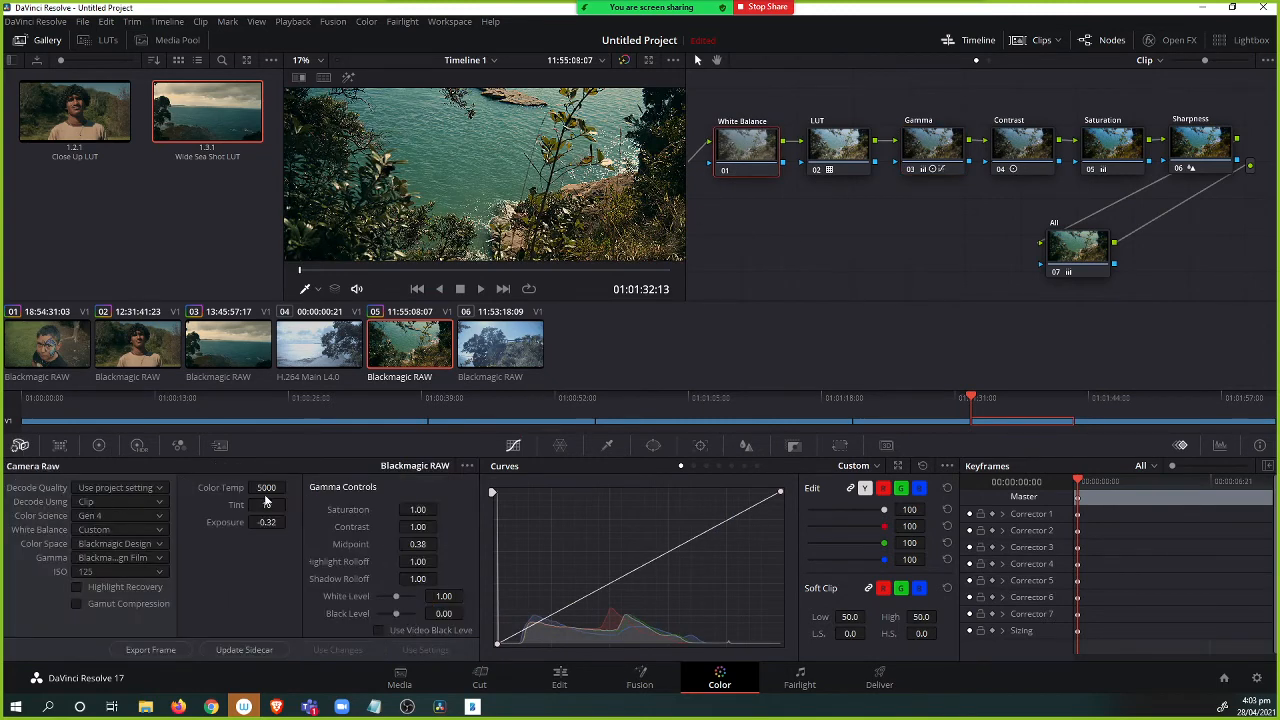
{"action": "left_click", "coordinate": [141, 514]}
{"action": "left_click", "coordinate": [90, 548]}
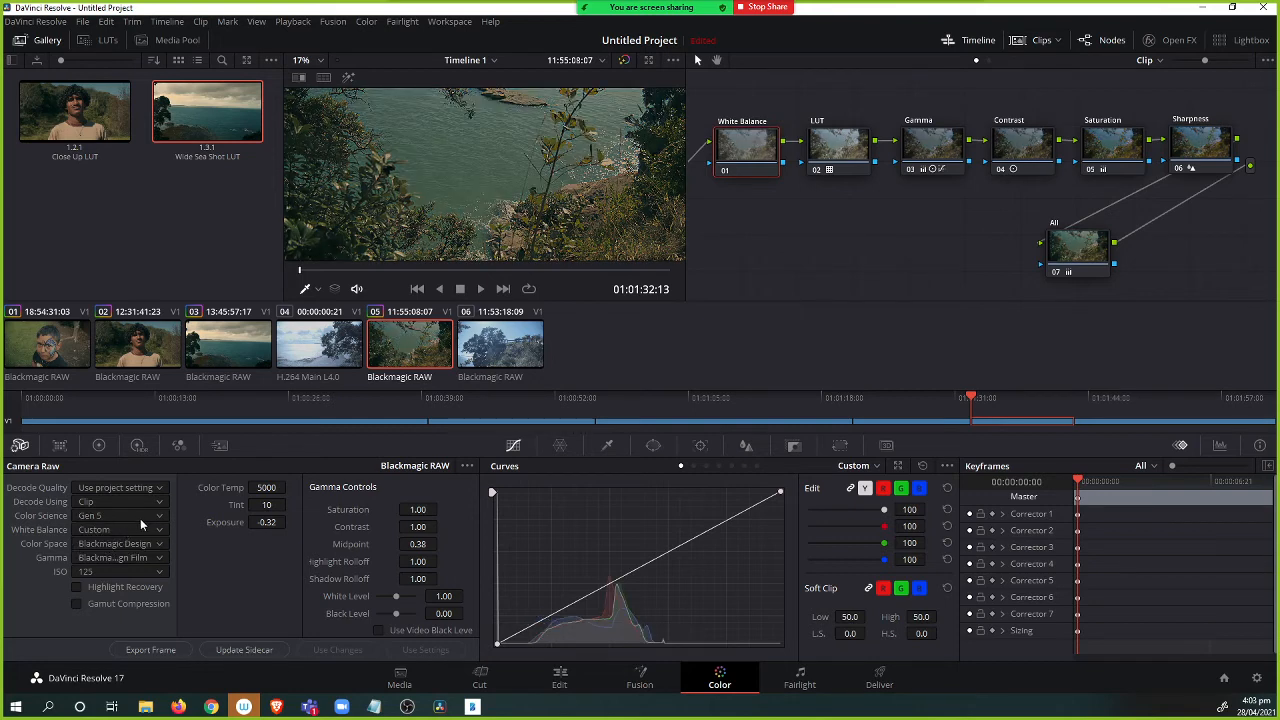
Try switching clip 03's Camera Raw color science to Gen 5 and return it to Gen 4.
{"action": "left_click", "coordinate": [139, 515]}
{"action": "left_click", "coordinate": [128, 515]}
{"action": "left_click", "coordinate": [160, 355]}
{"action": "left_click", "coordinate": [230, 352]}
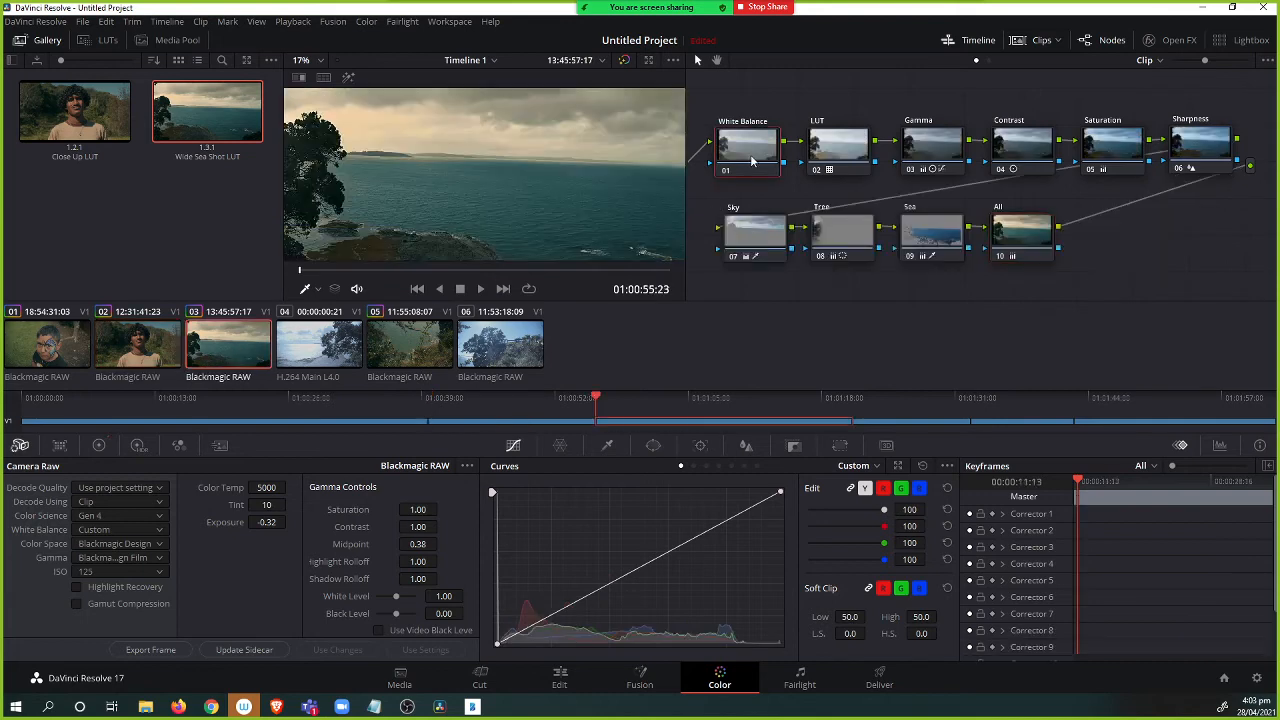
{"action": "left_click", "coordinate": [753, 150]}
{"action": "left_click", "coordinate": [112, 515]}
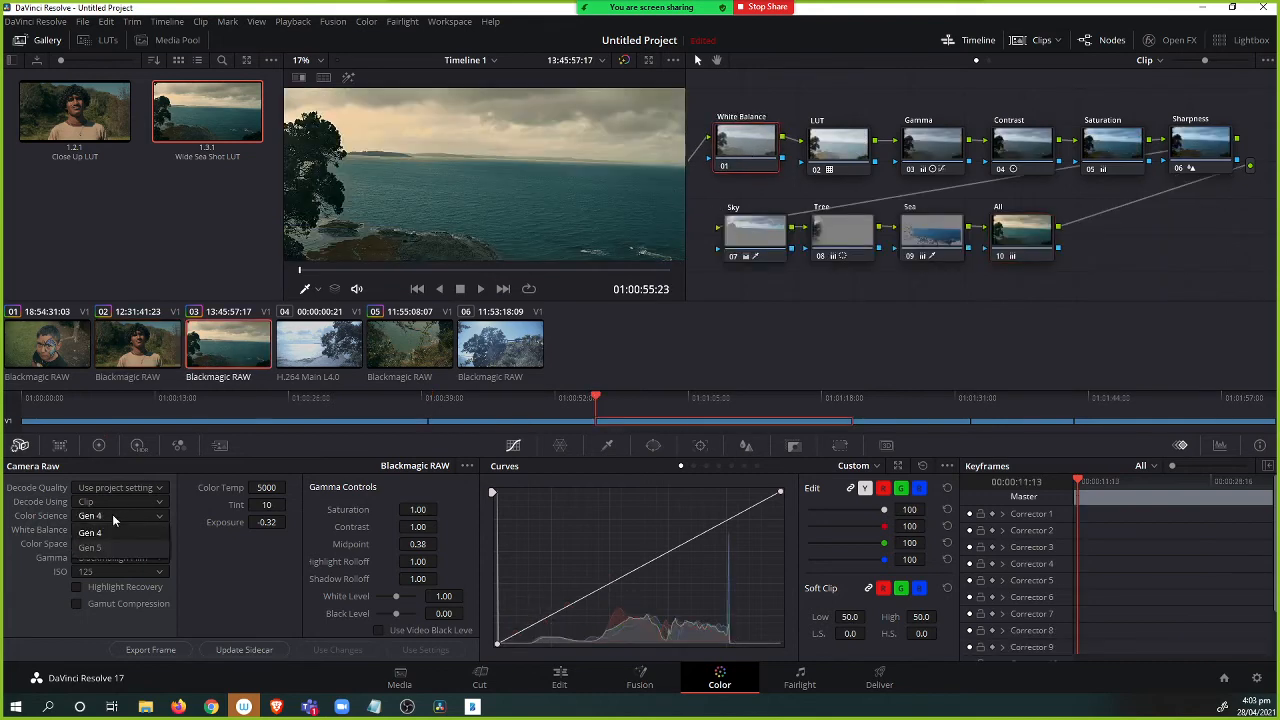
{"action": "left_click", "coordinate": [108, 548]}
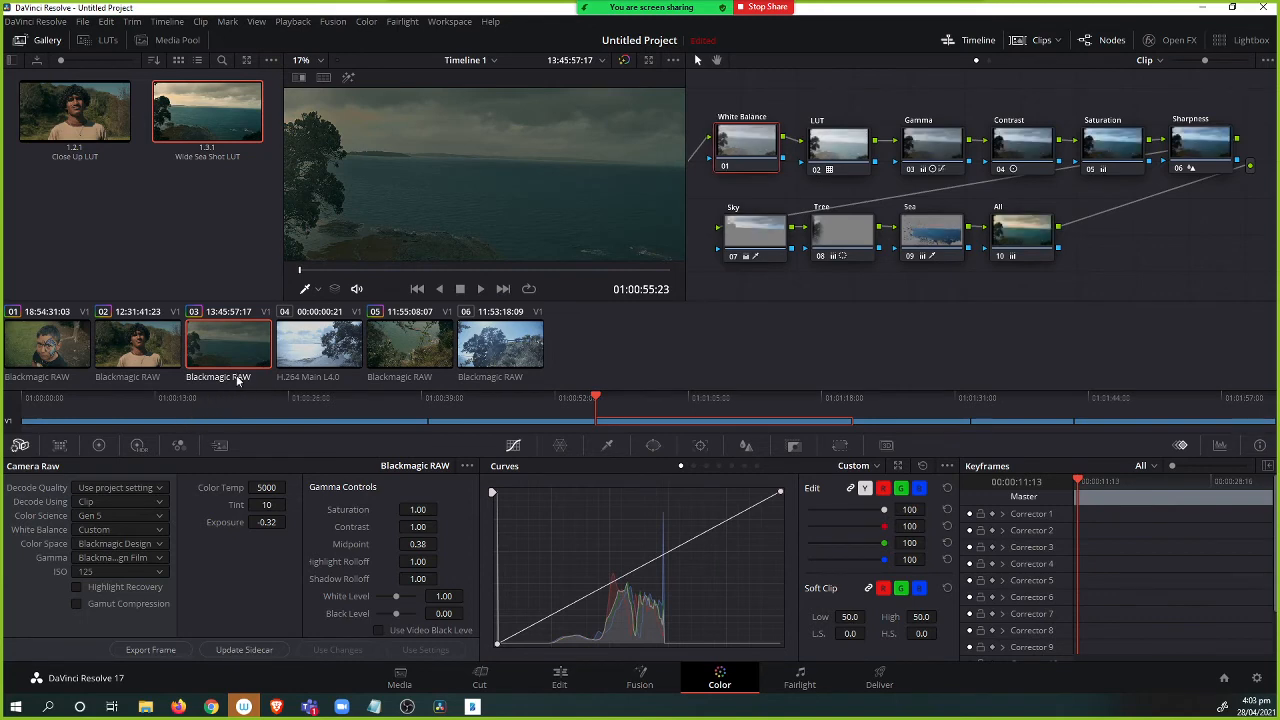
{"action": "left_click", "coordinate": [132, 517]}
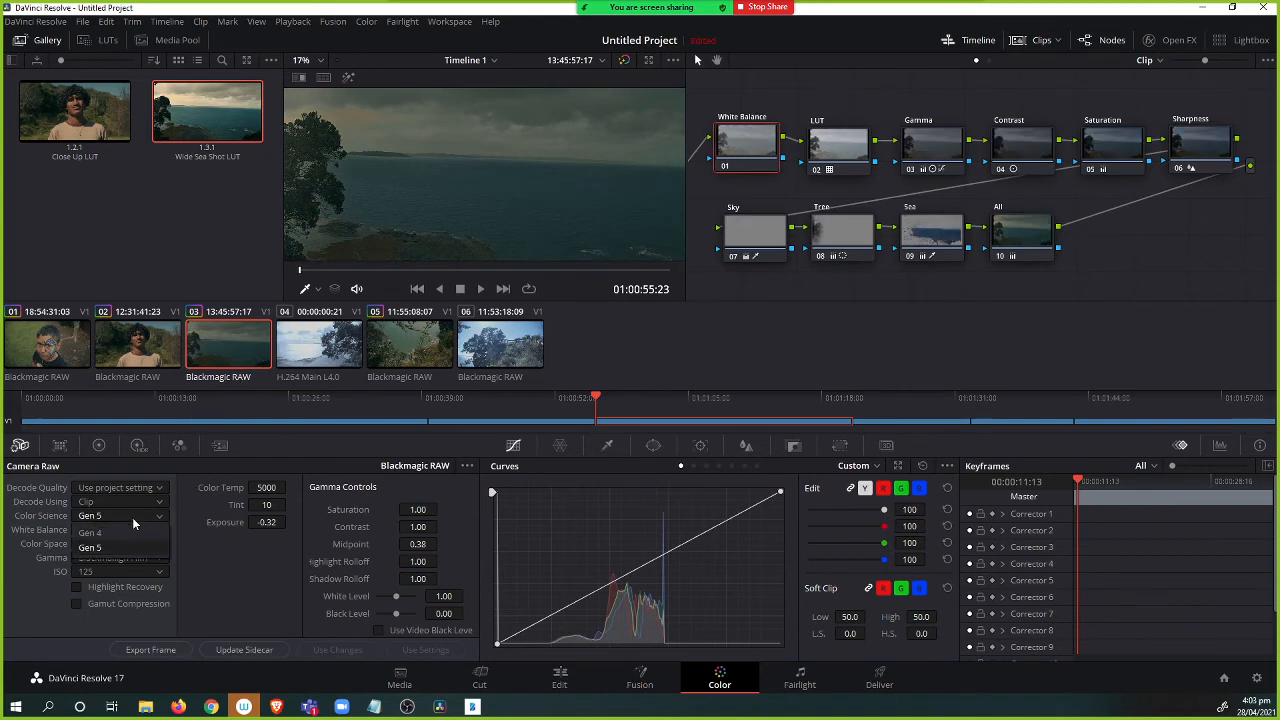
{"action": "left_click", "coordinate": [118, 532]}
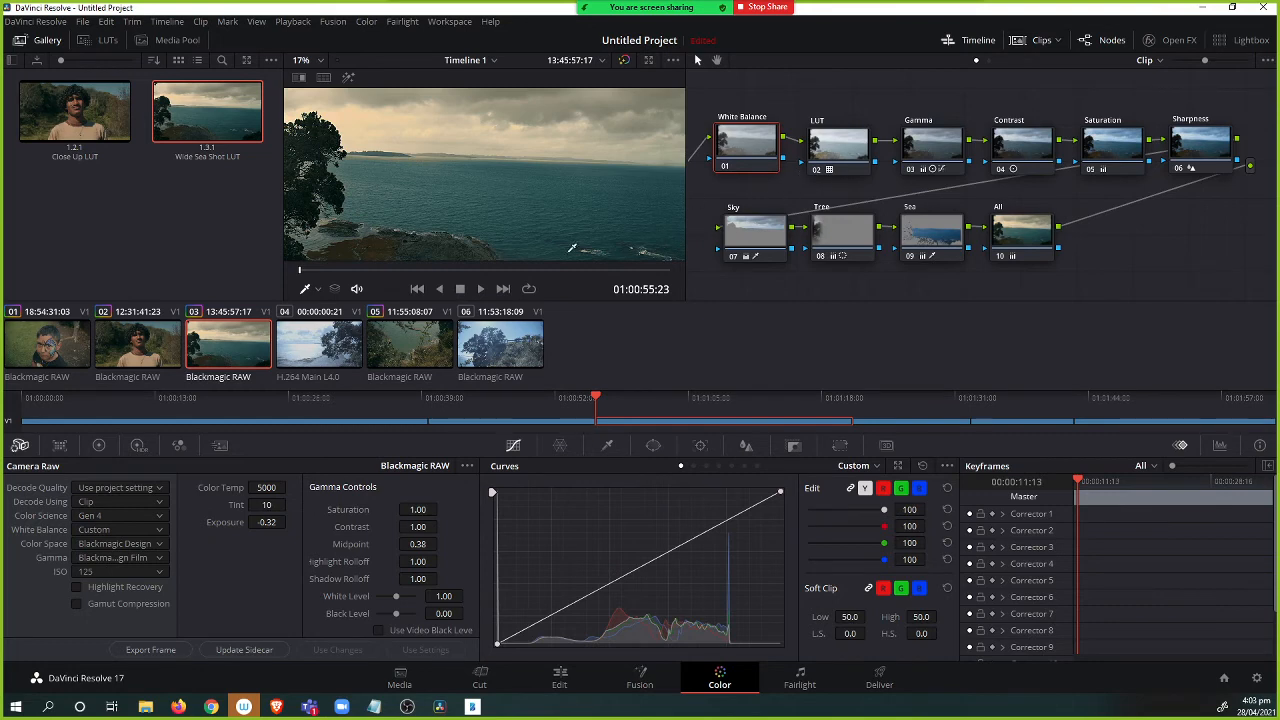
Reselect clip 05 and preview it full screen.
{"action": "left_click", "coordinate": [427, 347]}
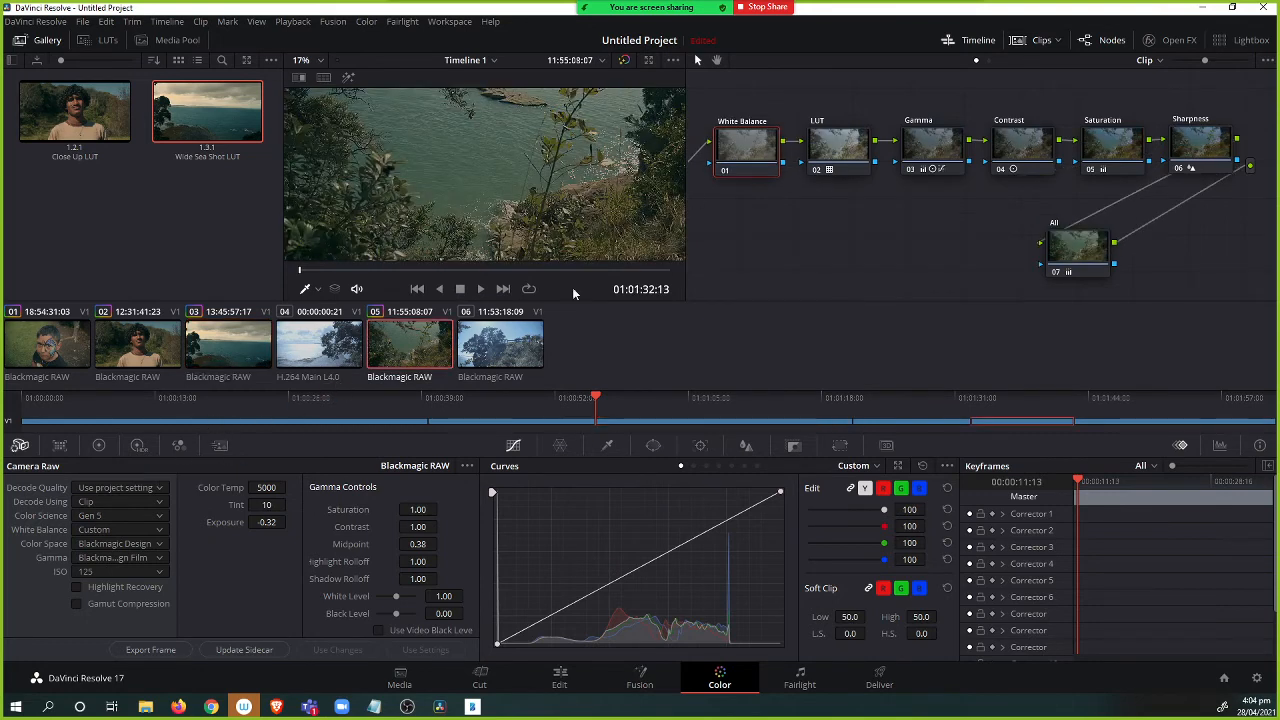
{"action": "left_click", "coordinate": [134, 518]}
{"action": "left_click", "coordinate": [115, 540]}
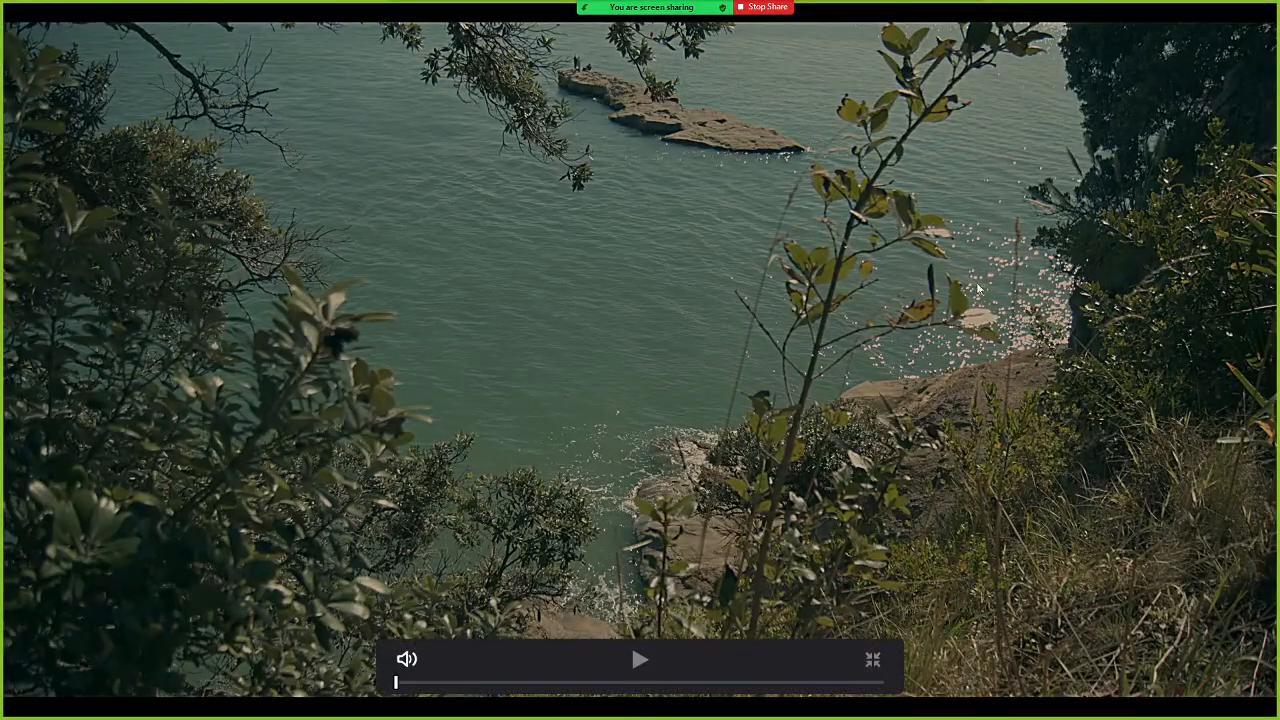
{"action": "key", "text": "Escape"}
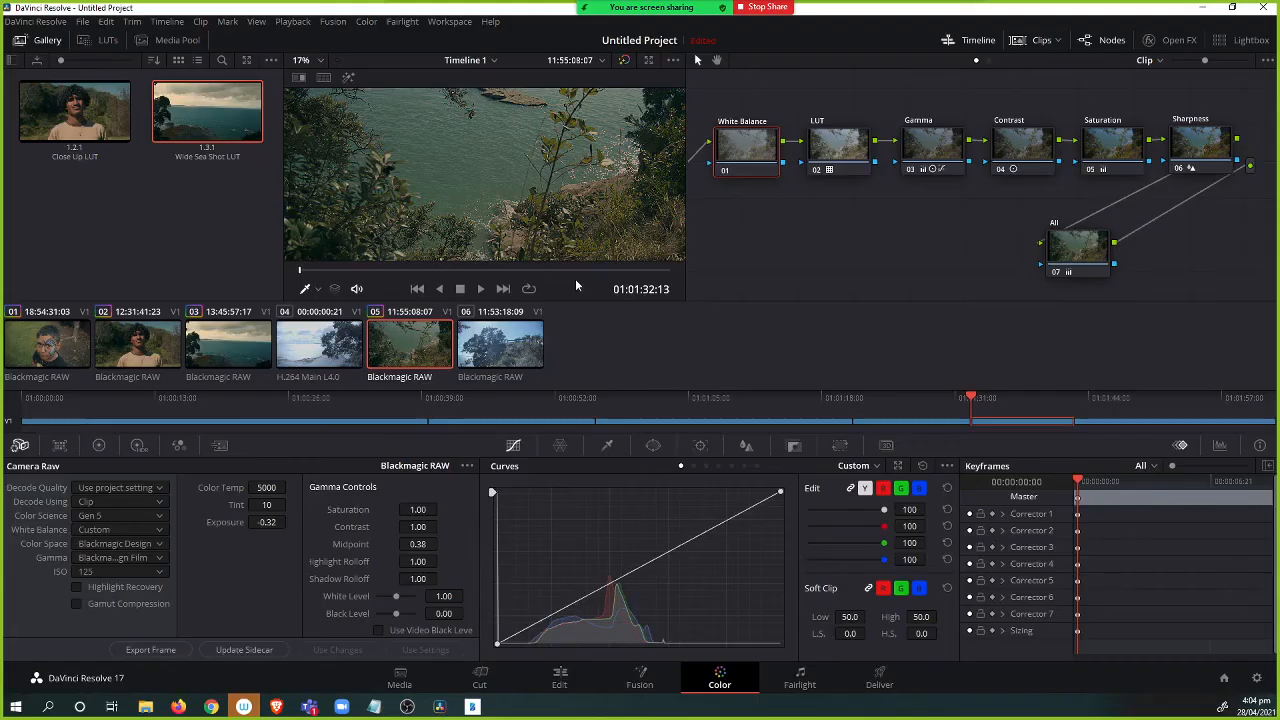
Set clip 06's Camera Raw decoding to Clip with Gen 5 color science.
{"action": "left_click", "coordinate": [503, 352]}
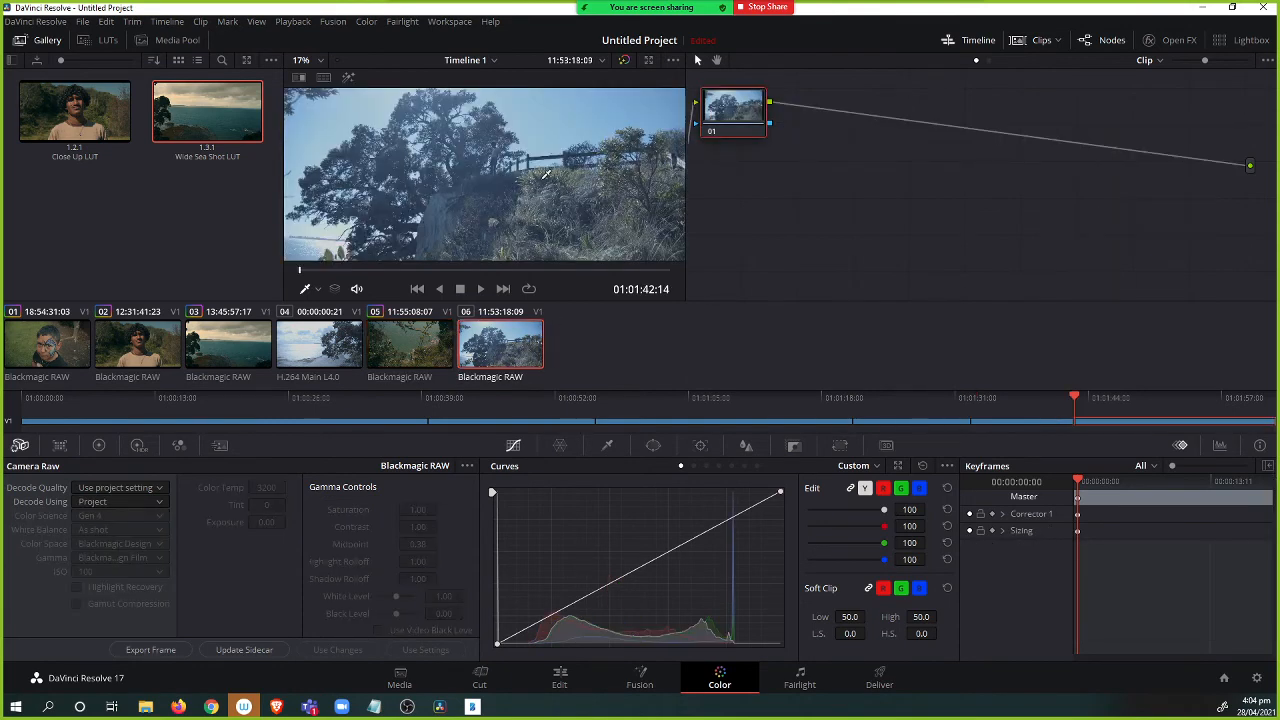
{"action": "left_click", "coordinate": [143, 490]}
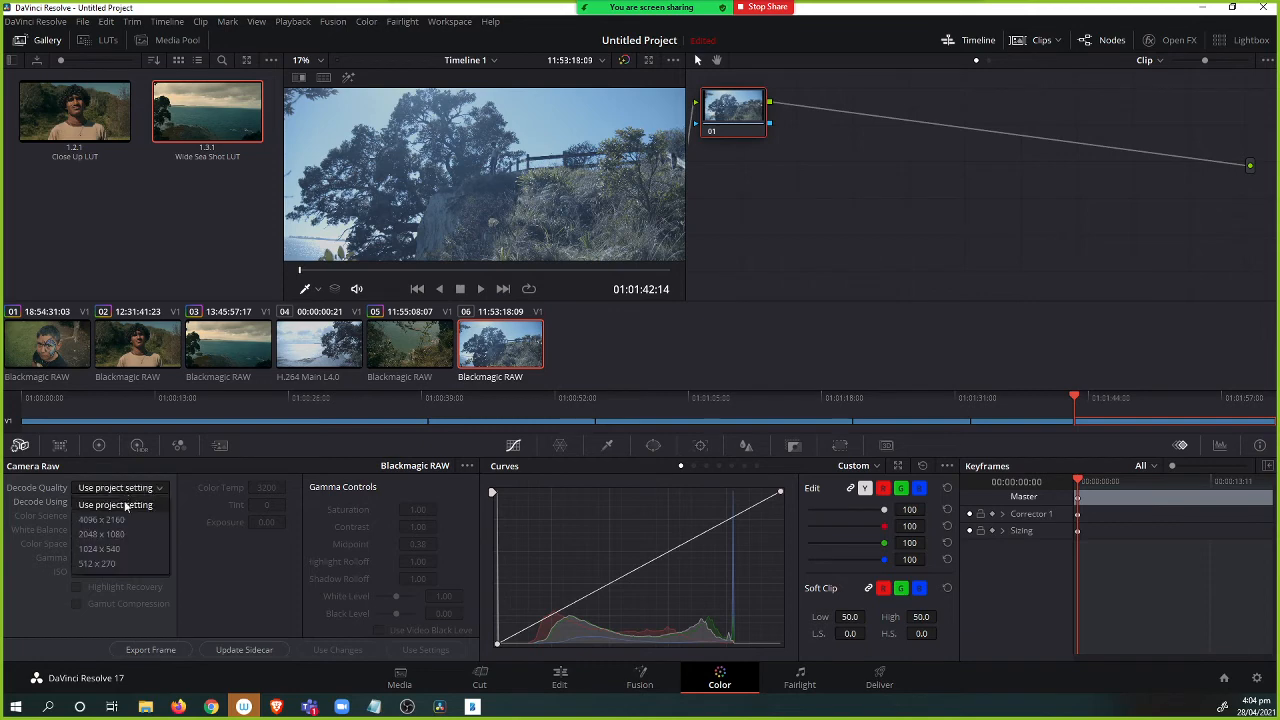
{"action": "left_click", "coordinate": [174, 504]}
{"action": "left_click", "coordinate": [140, 502]}
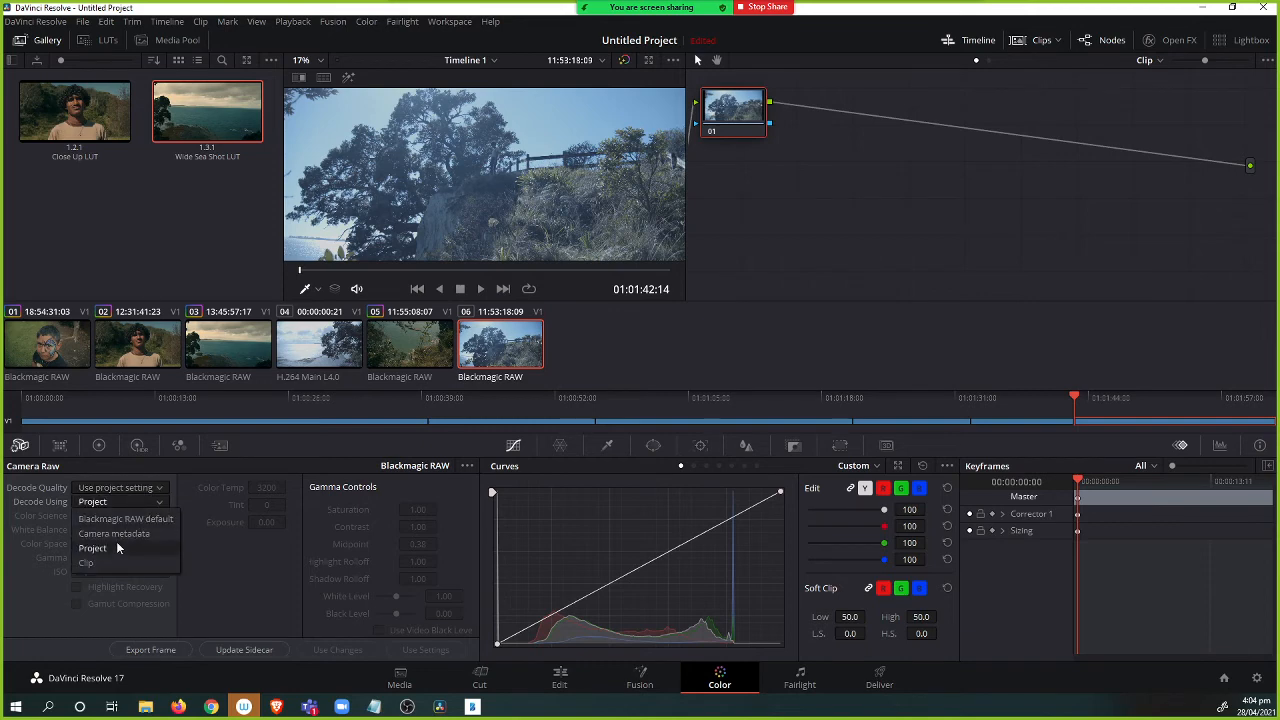
{"action": "left_click", "coordinate": [112, 562]}
{"action": "left_click", "coordinate": [125, 516]}
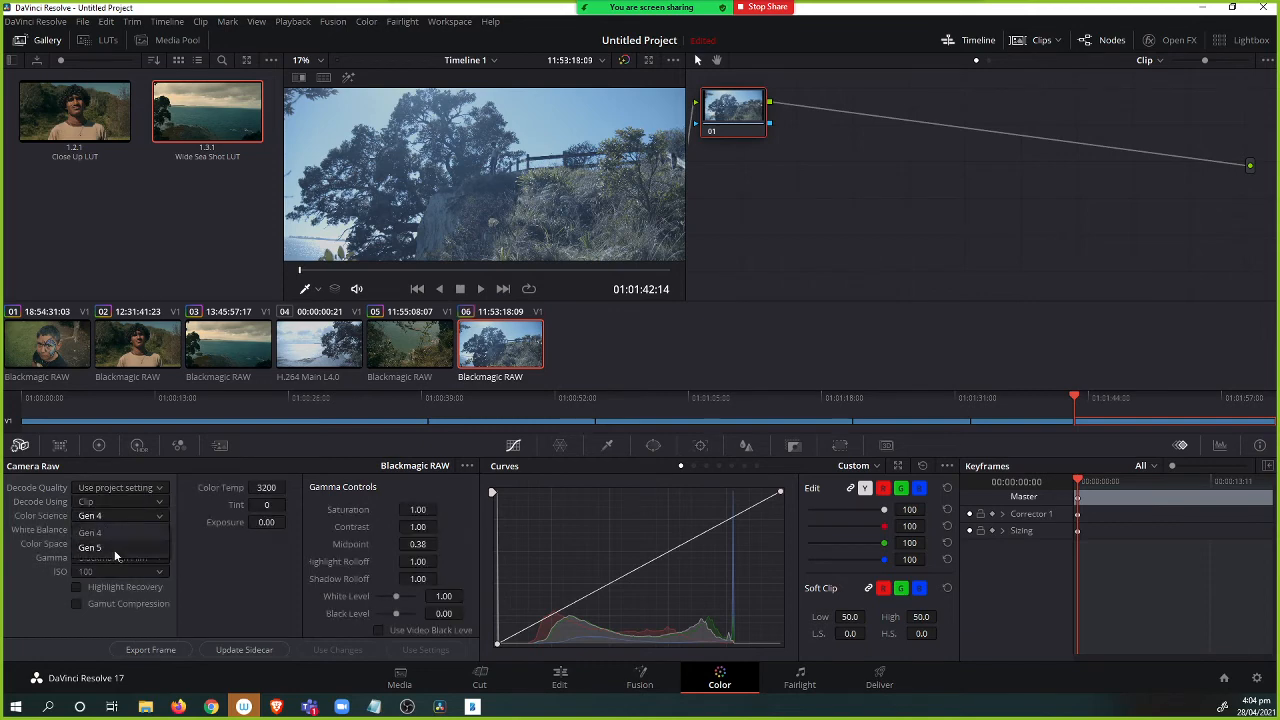
{"action": "left_click", "coordinate": [112, 549]}
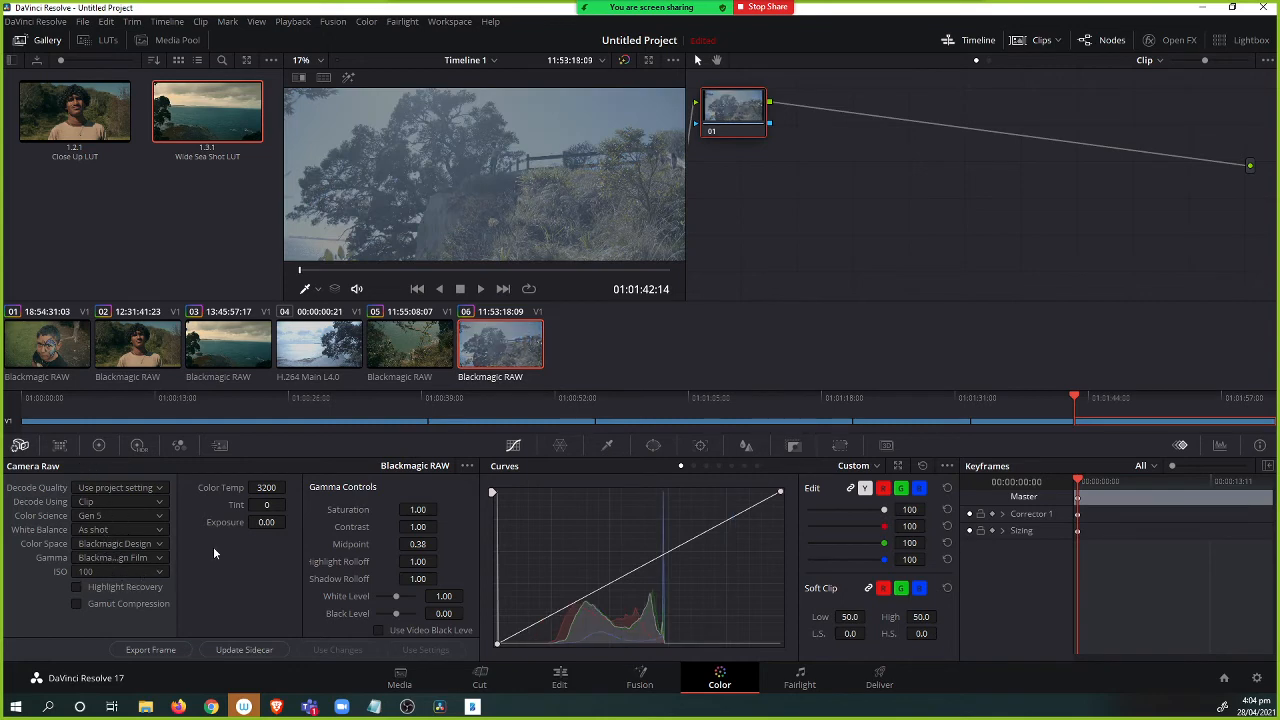
Set clip 06's color temperature to 5000.
{"action": "double_click", "coordinate": [266, 487]}
{"action": "type", "text": "5000"}
{"action": "key", "text": "Return"}
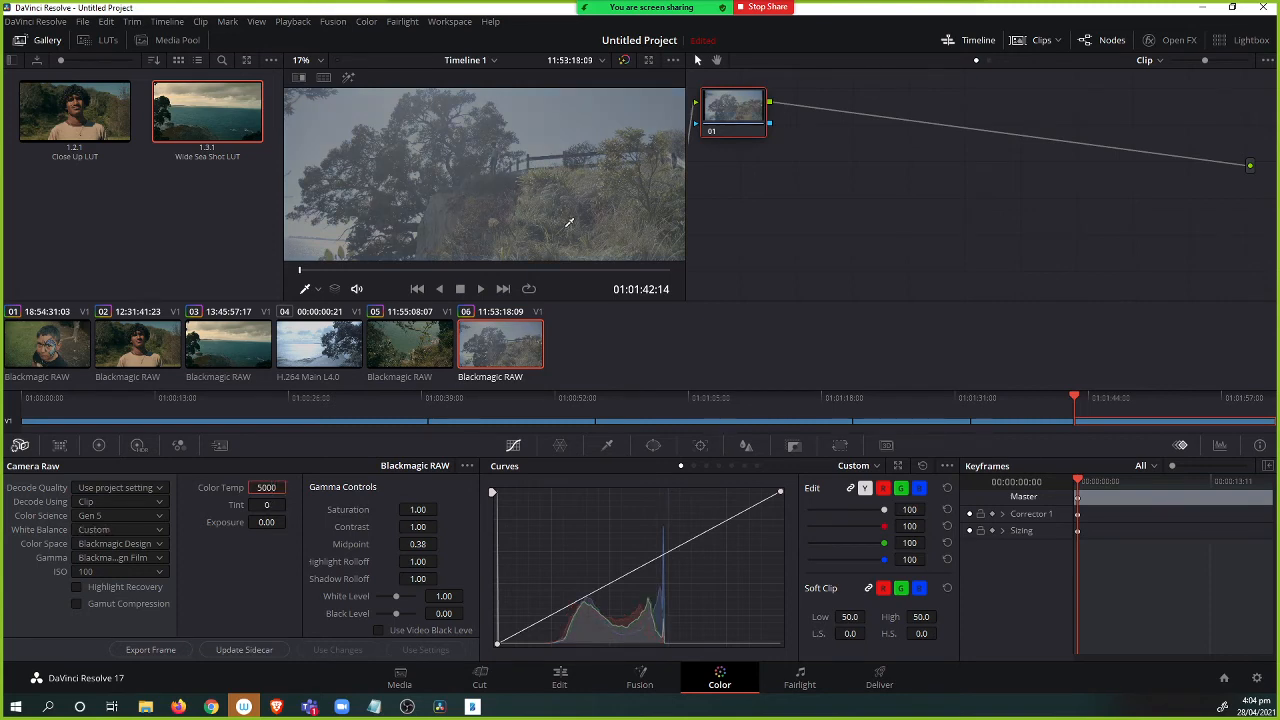
Label clip 06's first node as "RAW setup".
{"action": "left_click", "coordinate": [509, 355]}
{"action": "left_click_drag", "start_coordinate": [733, 117], "coordinate": [780, 180]}
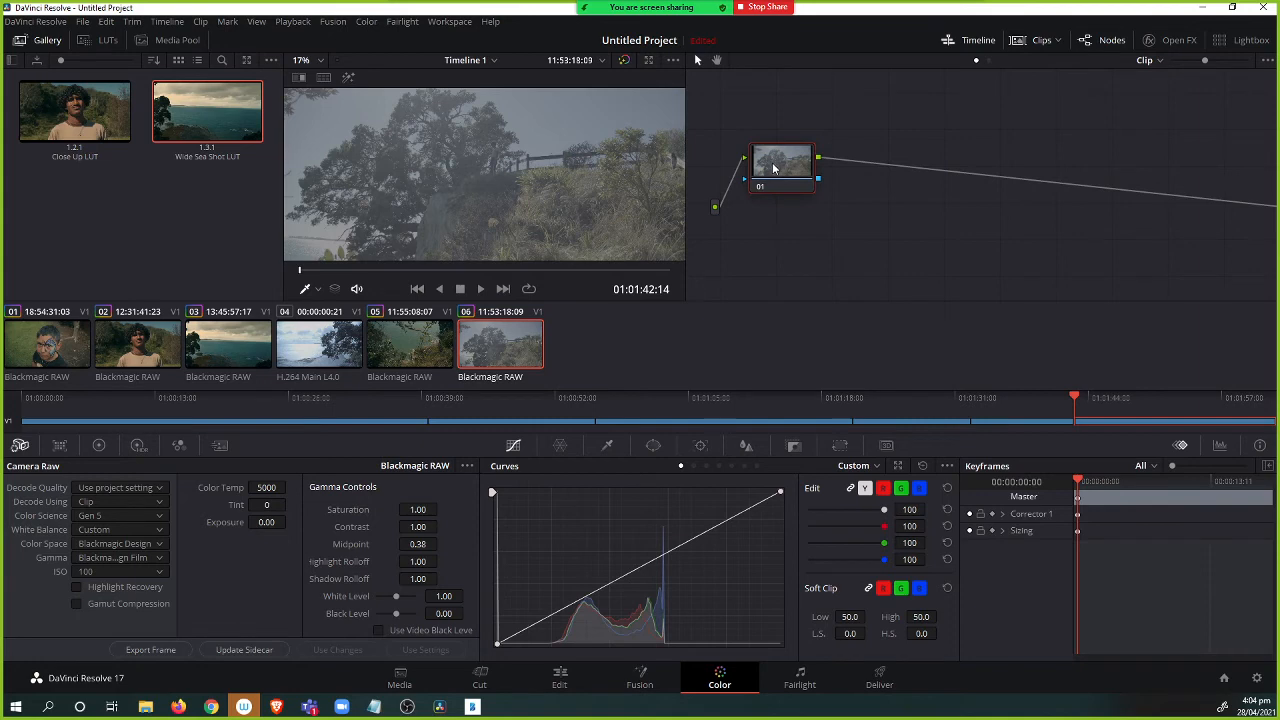
{"action": "right_click", "coordinate": [788, 170]}
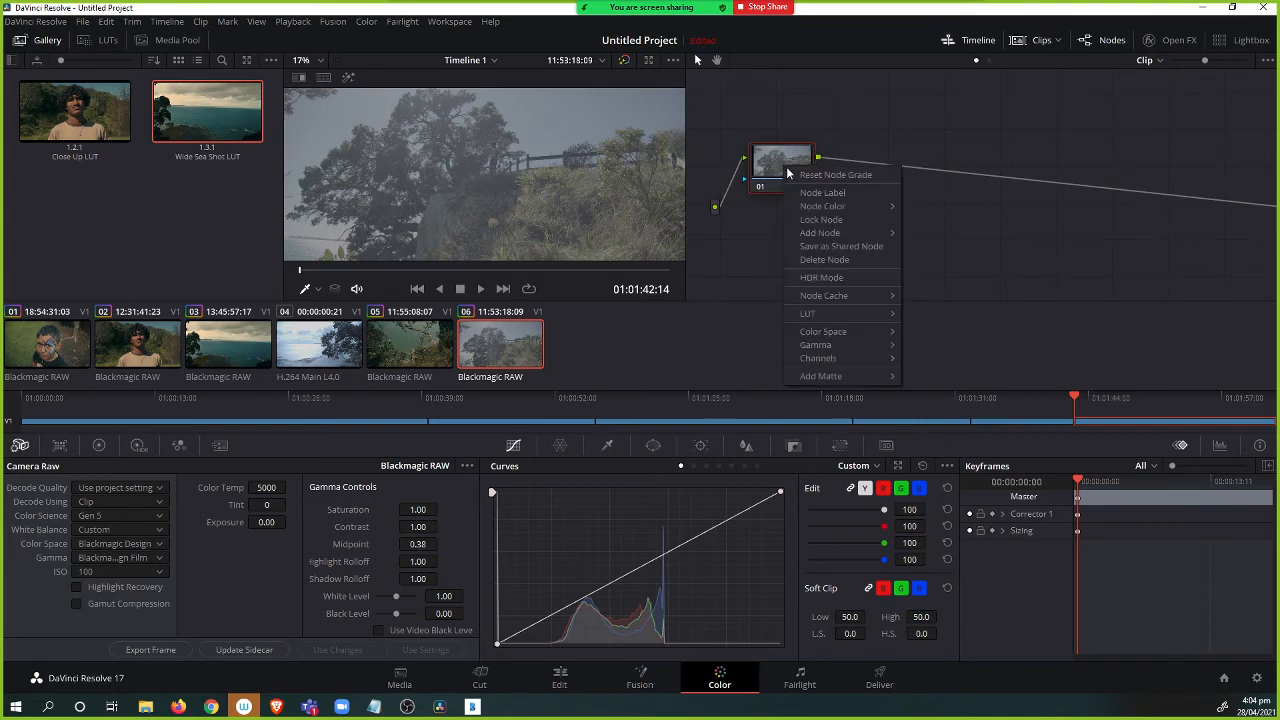
{"action": "left_click", "coordinate": [824, 194]}
{"action": "type", "text": "W"}
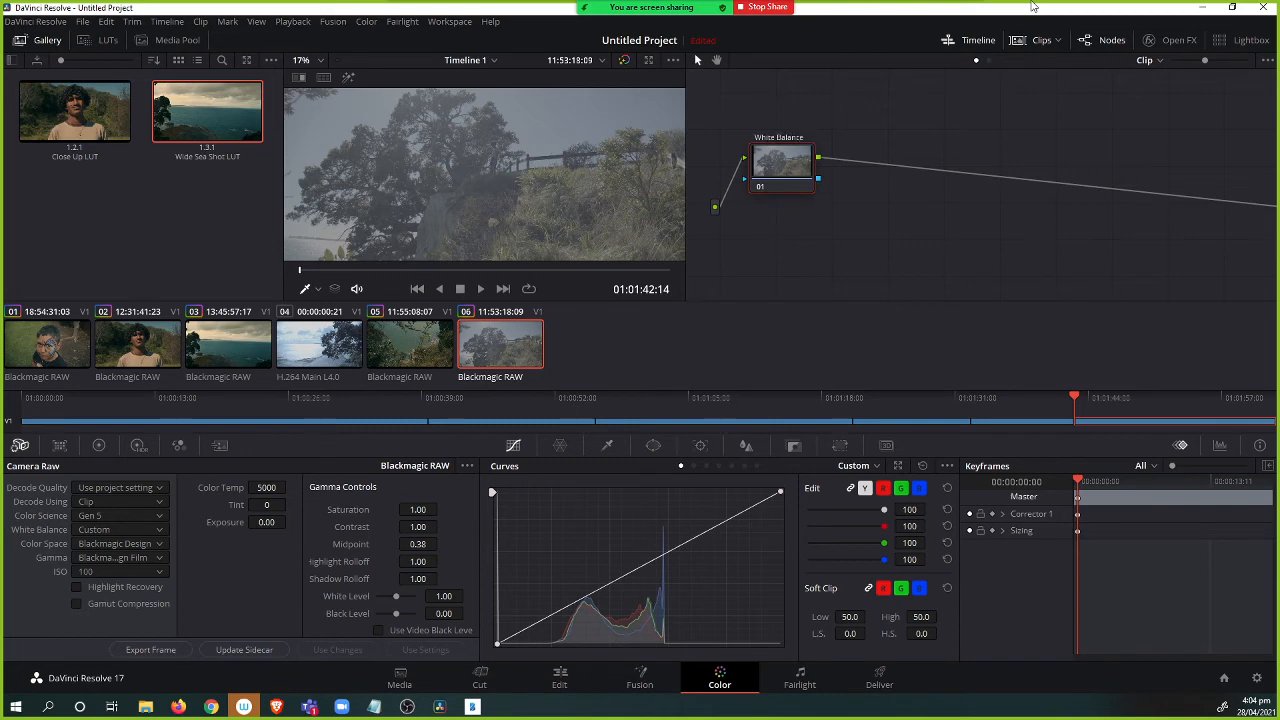
{"action": "type", "text": "hite Balance"}
{"action": "key", "text": "ctrl+a"}
{"action": "type", "text": "R"}
{"action": "key", "text": "Return"}
{"action": "left_click_drag", "start_coordinate": [782, 172], "coordinate": [780, 172]}
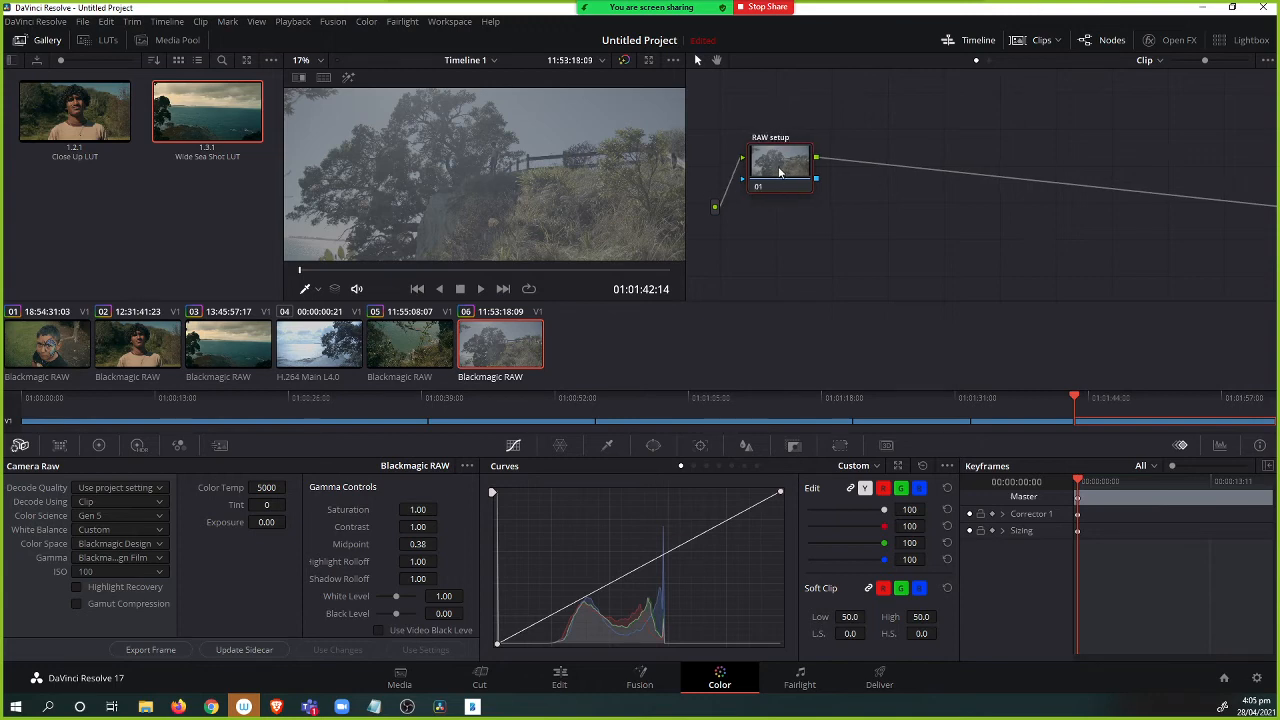
Add a serial node after it and label it "Gamma".
{"action": "key", "text": "alt+s"}
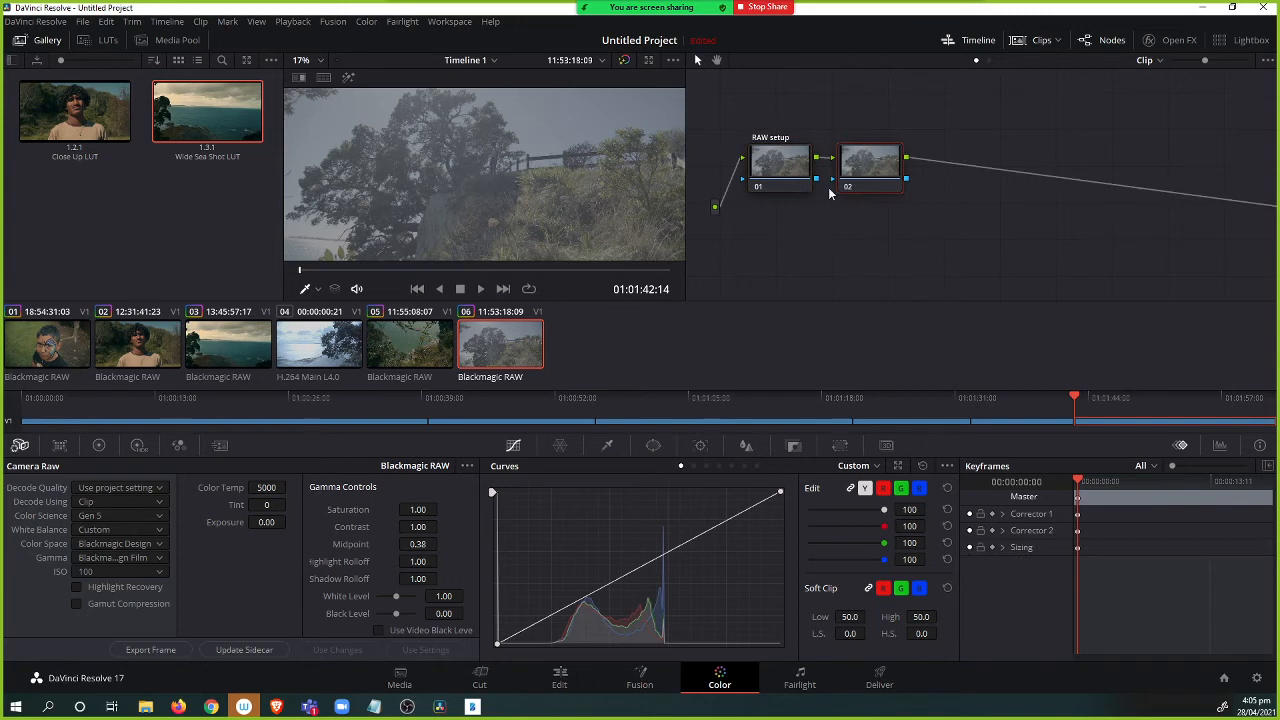
{"action": "right_click", "coordinate": [868, 164]}
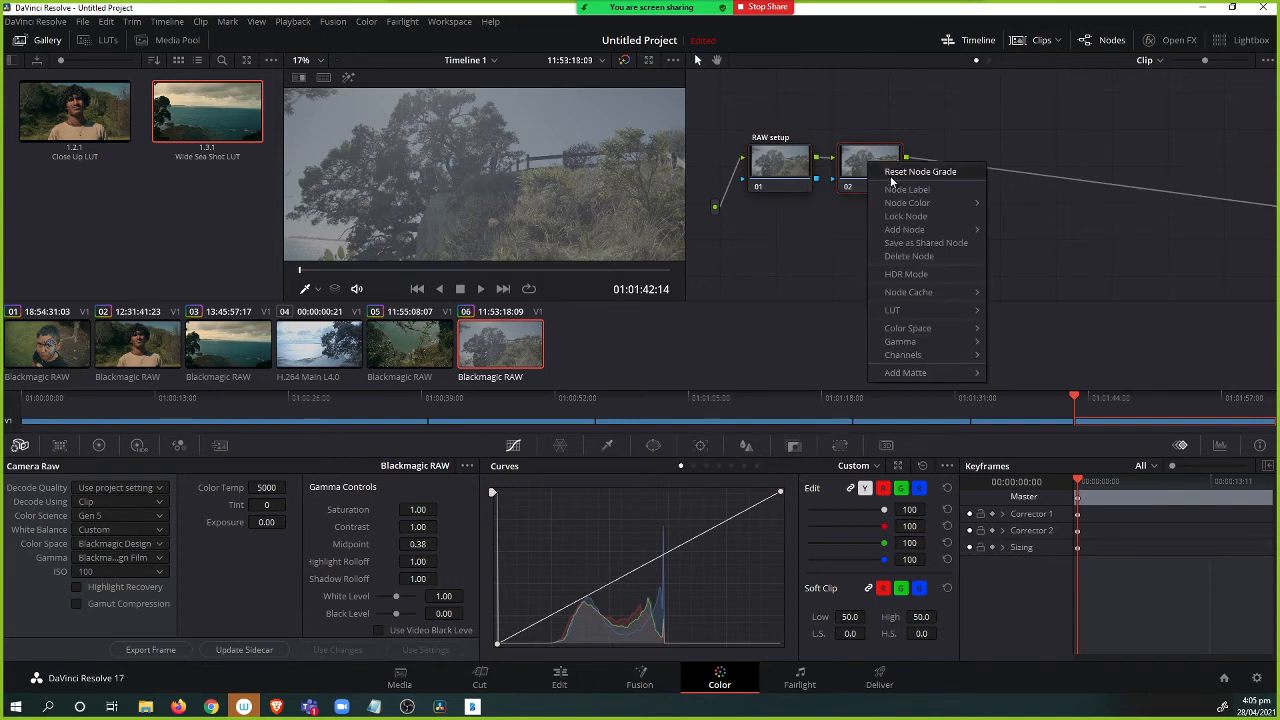
{"action": "left_click", "coordinate": [891, 175]}
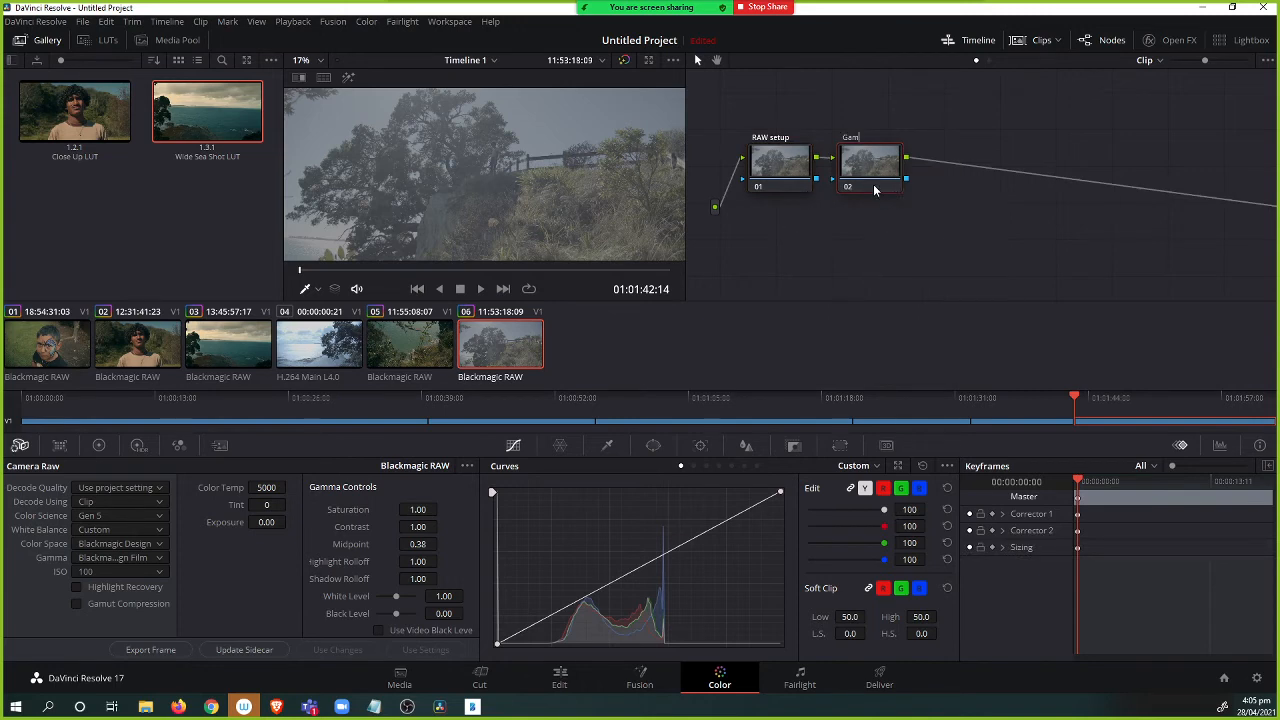
{"action": "key", "text": "Return"}
{"action": "left_click", "coordinate": [98, 446]}
{"action": "left_click_drag", "start_coordinate": [651, 566], "coordinate": [669, 584]}
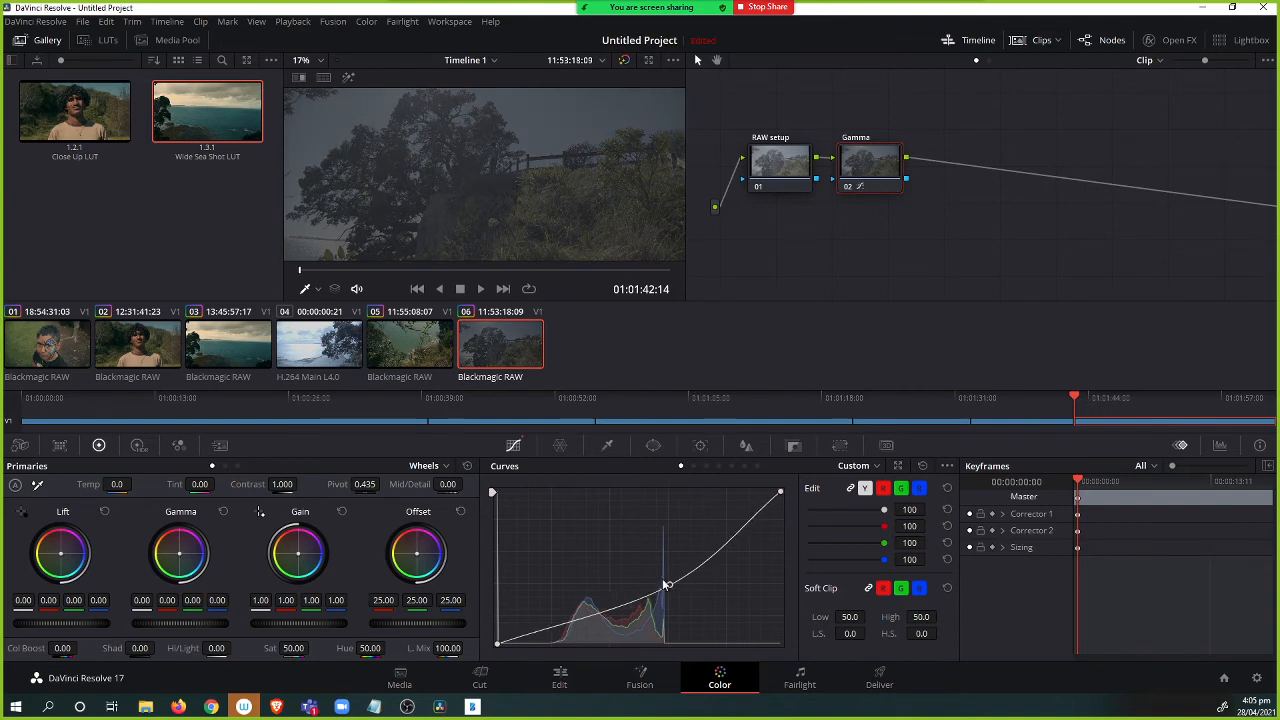
{"action": "right_click", "coordinate": [670, 585]}
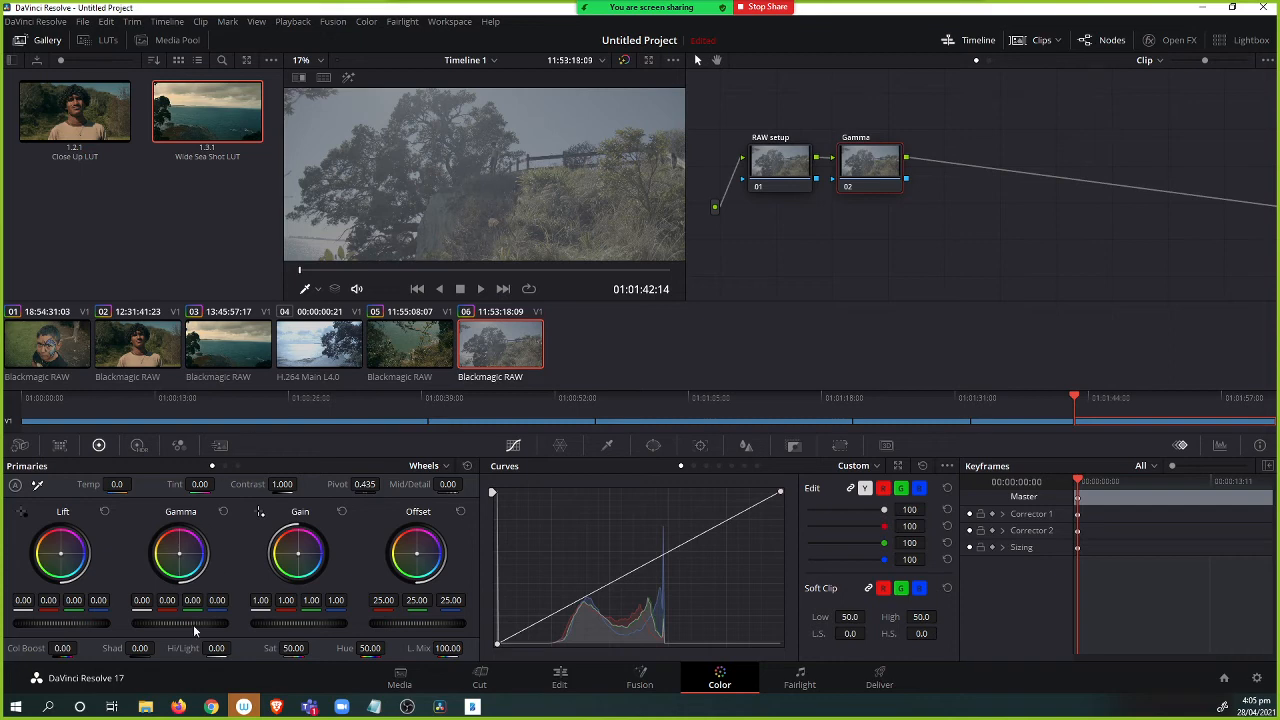
{"action": "left_click_drag", "start_coordinate": [180, 623], "coordinate": [154, 623]}
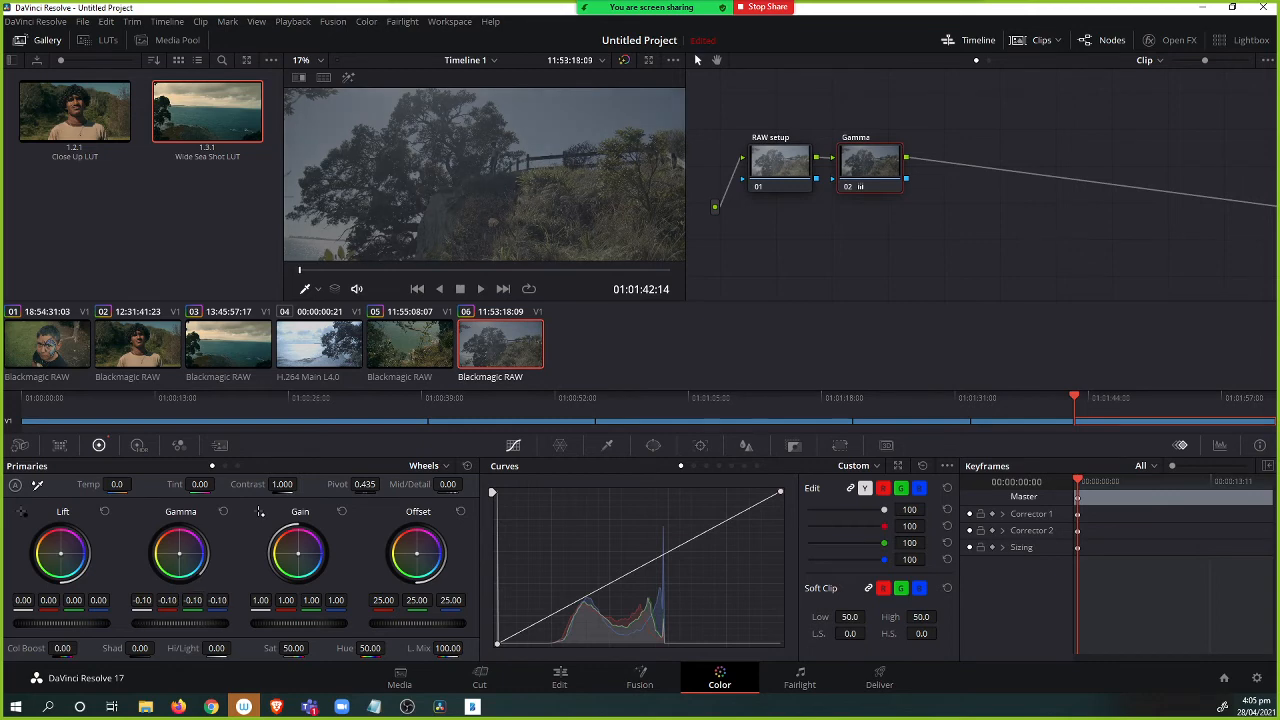
{"action": "key", "text": "ctrl+z"}
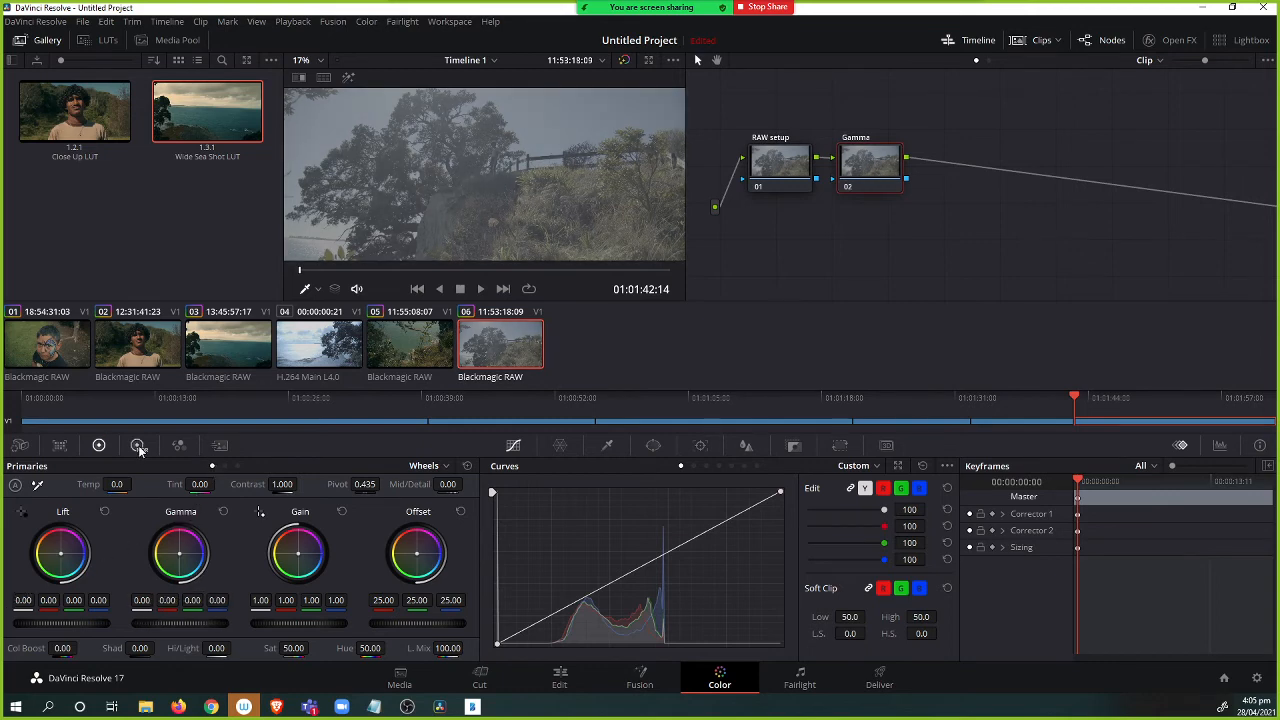
{"action": "left_click", "coordinate": [138, 447]}
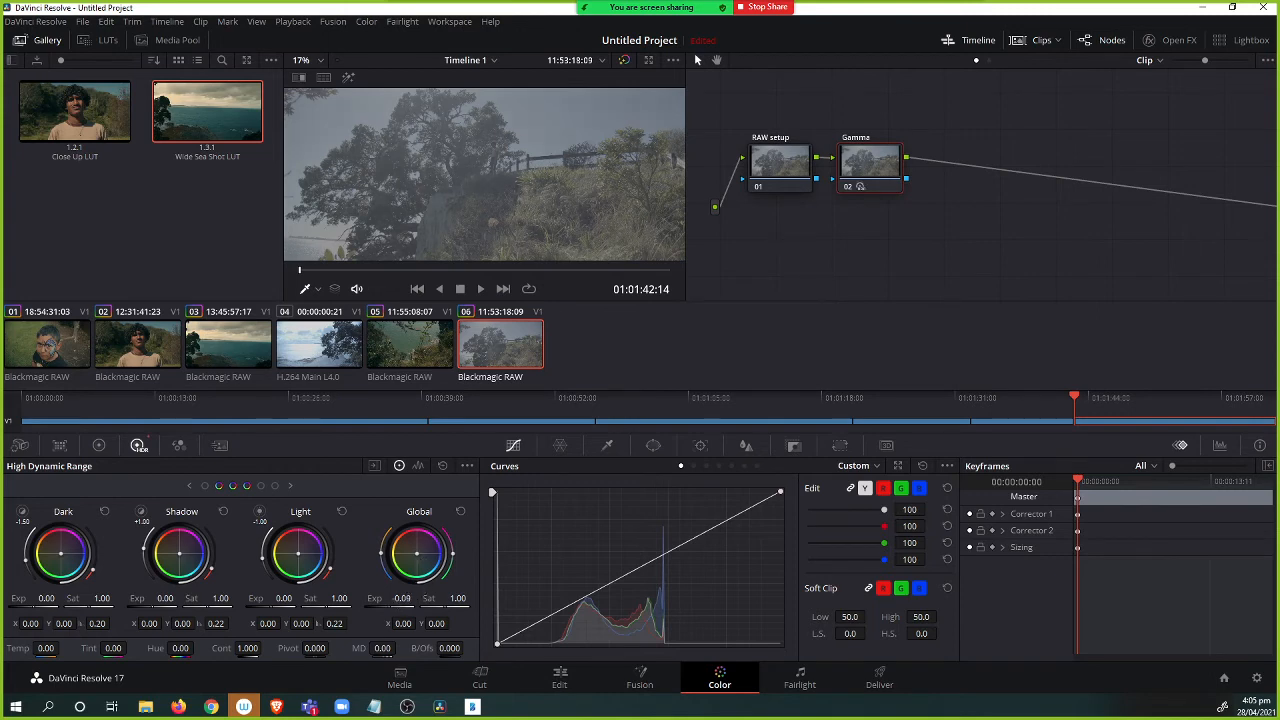
{"action": "left_click_drag", "start_coordinate": [401, 598], "coordinate": [130, 612]}
{"action": "double_click", "coordinate": [402, 598]}
{"action": "left_click", "coordinate": [99, 445]}
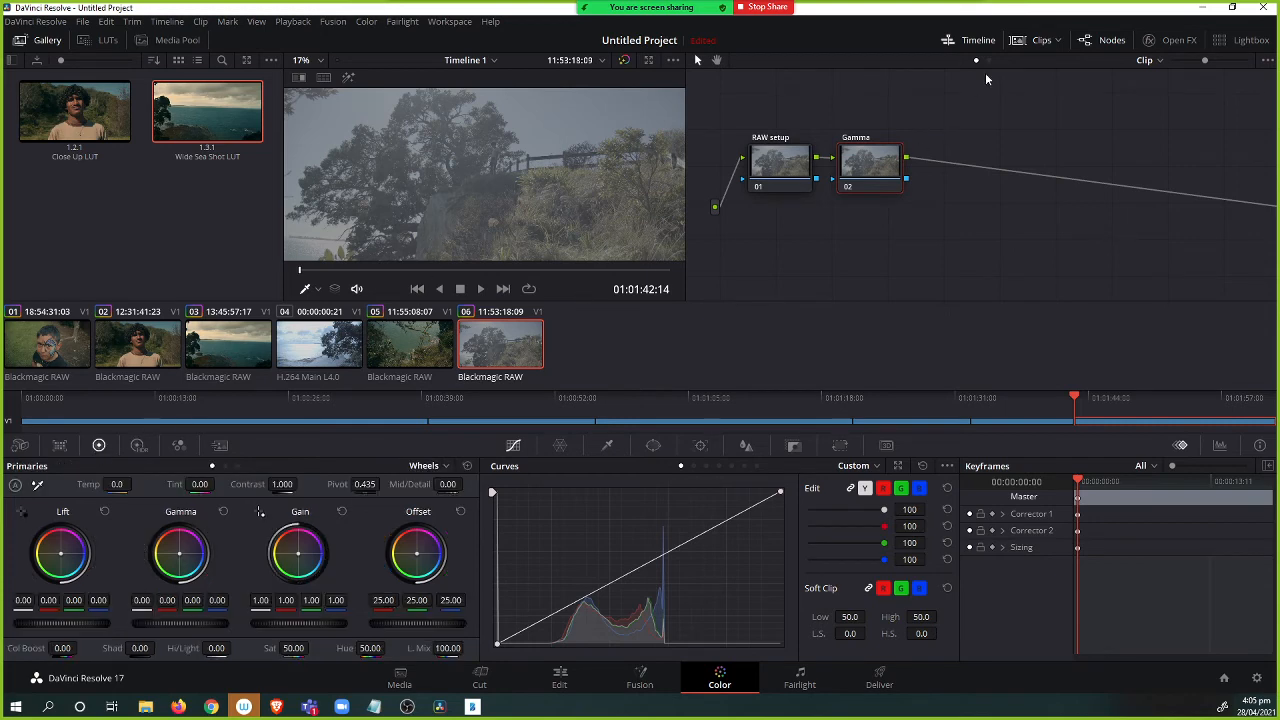
Enable Highlight Recovery in clip 06's Camera Raw settings.
{"action": "left_click", "coordinate": [1045, 42]}
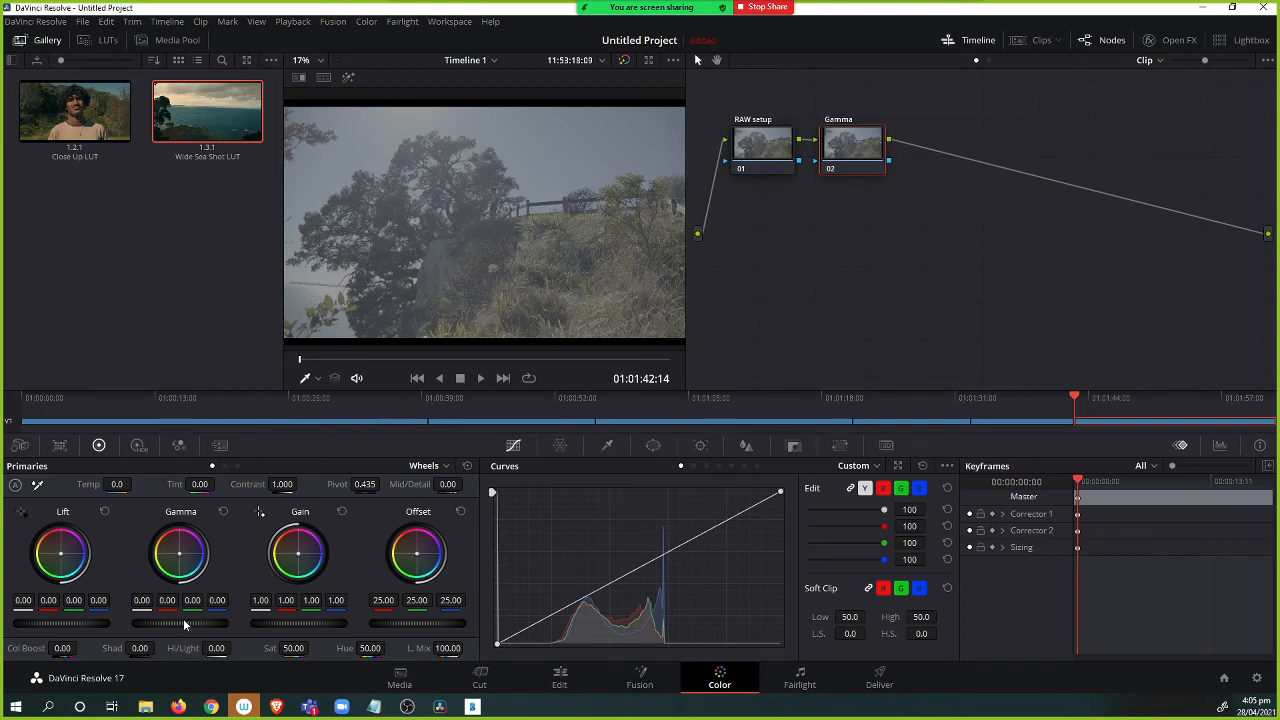
{"action": "left_click", "coordinate": [20, 446]}
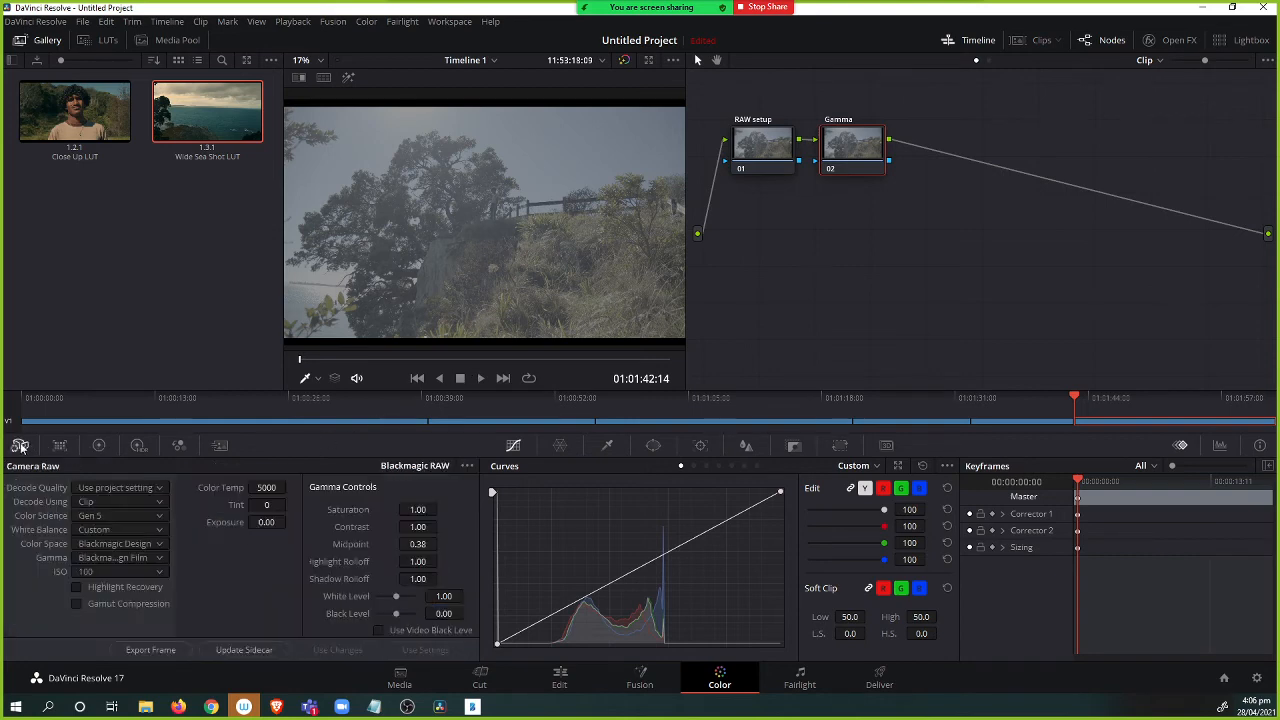
{"action": "left_click", "coordinate": [76, 587]}
{"action": "left_click", "coordinate": [75, 588]}
{"action": "left_click", "coordinate": [301, 377]}
{"action": "scroll", "coordinate": [366, 277], "scroll_direction": "up", "scroll_amount": 3}
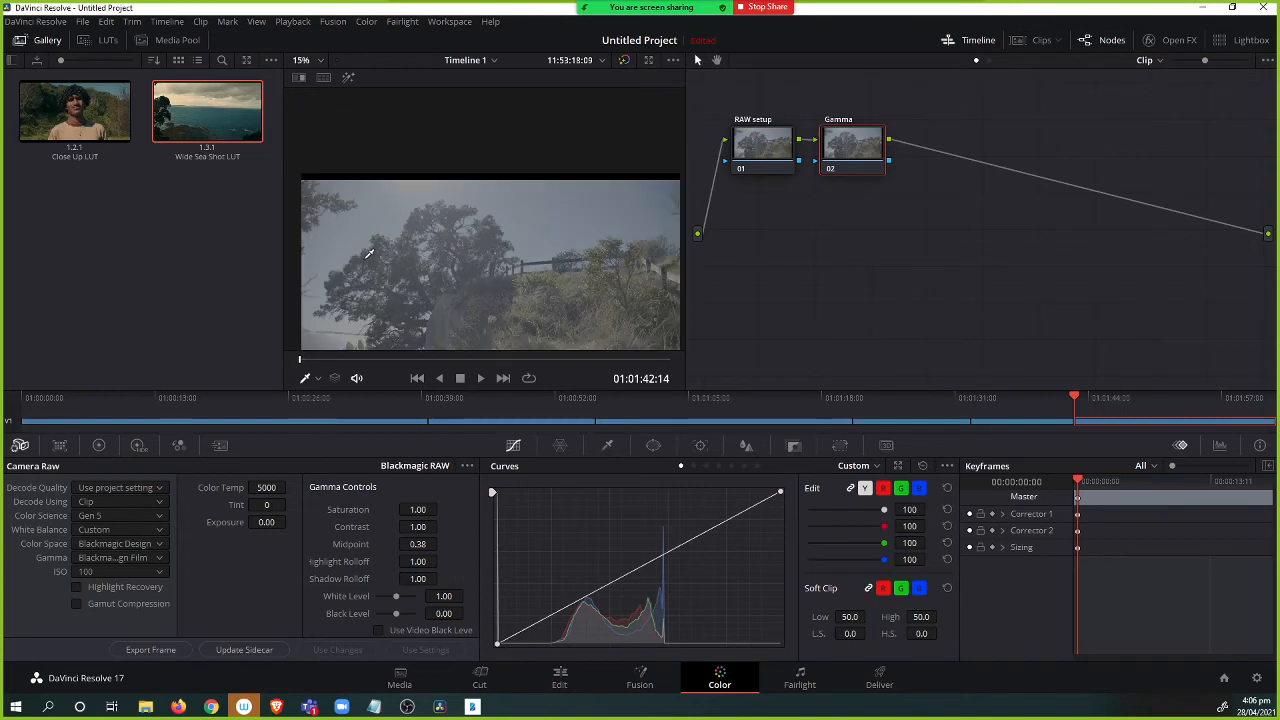
{"action": "scroll", "coordinate": [369, 285], "scroll_direction": "up", "scroll_amount": 5}
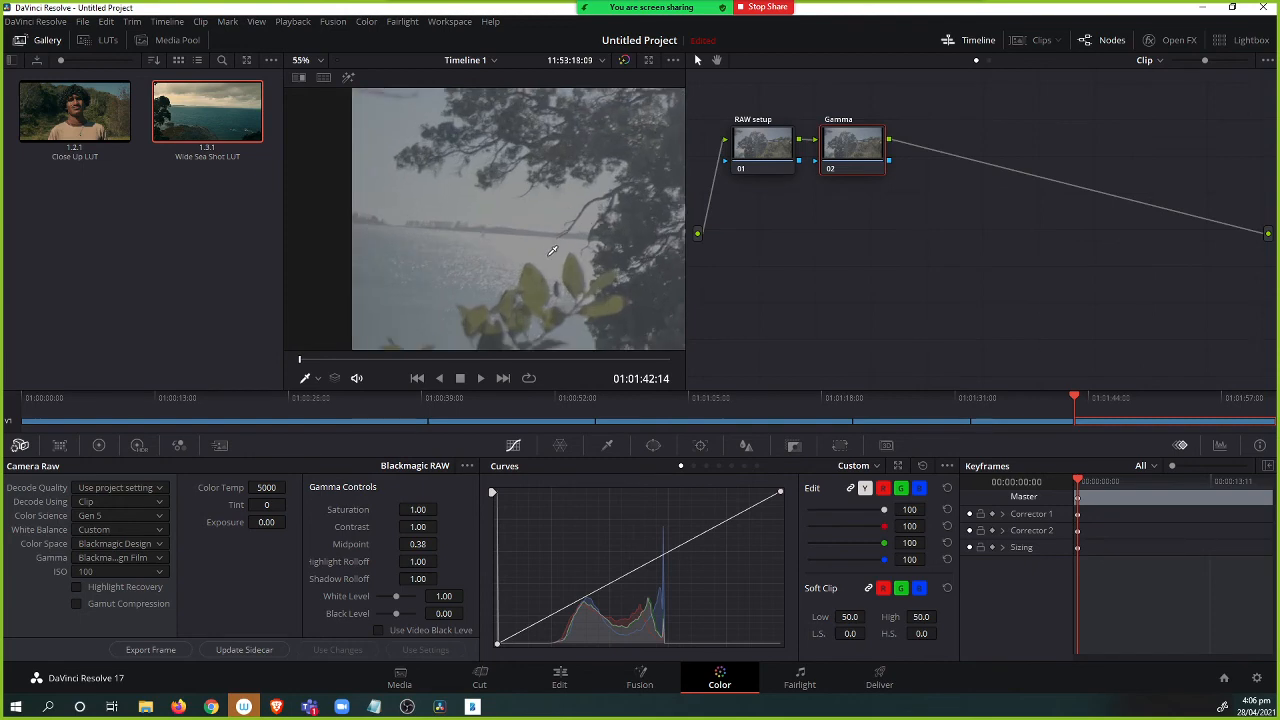
{"action": "left_click", "coordinate": [77, 588]}
{"action": "scroll", "coordinate": [558, 242], "scroll_direction": "down", "scroll_amount": 1}
{"action": "scroll", "coordinate": [558, 242], "scroll_direction": "down", "scroll_amount": 1}
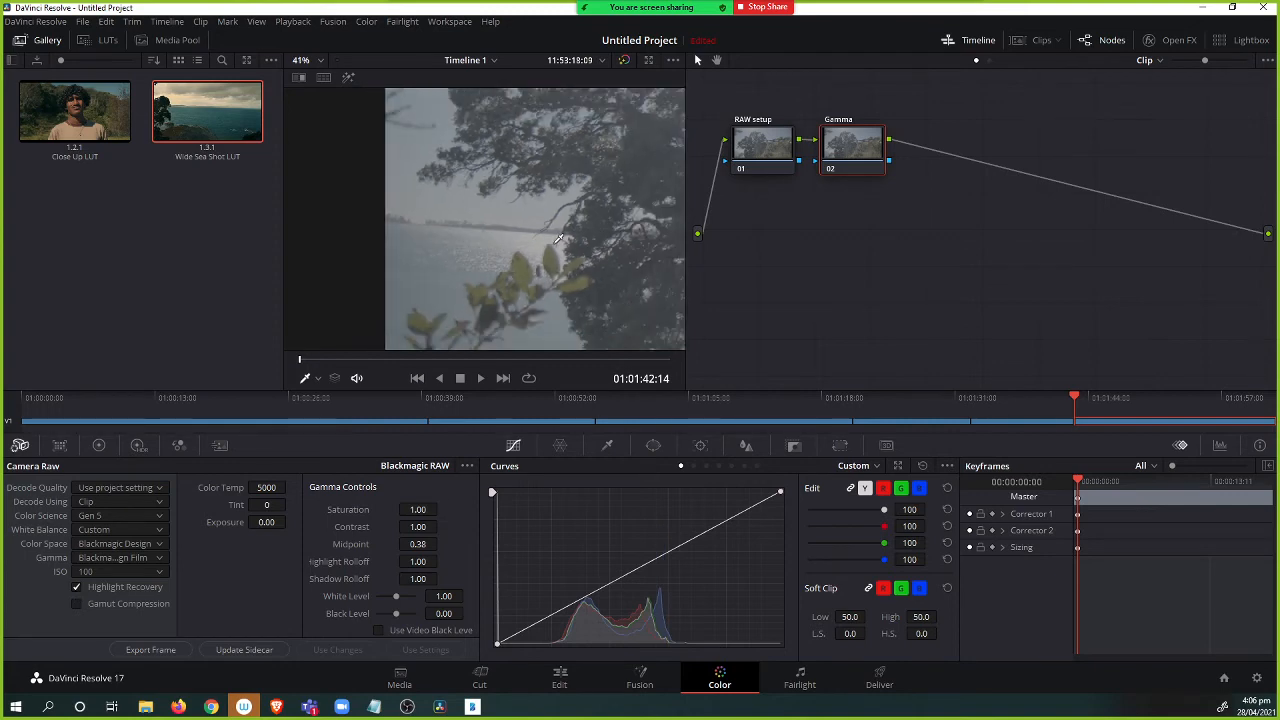
{"action": "left_click", "coordinate": [78, 605]}
{"action": "left_click", "coordinate": [78, 605]}
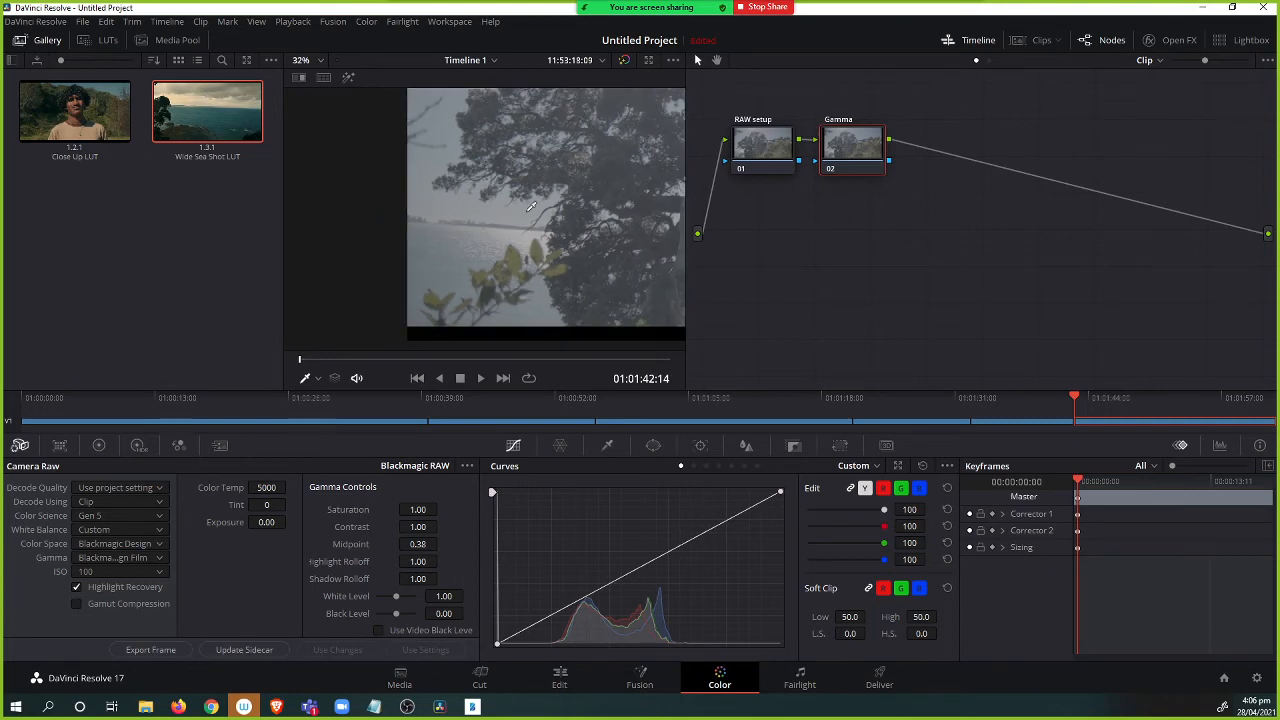
Lower clip 06's Camera Raw exposure.
{"action": "scroll", "coordinate": [376, 250], "scroll_direction": "down", "scroll_amount": 1}
{"action": "scroll", "coordinate": [436, 242], "scroll_direction": "down", "scroll_amount": 2}
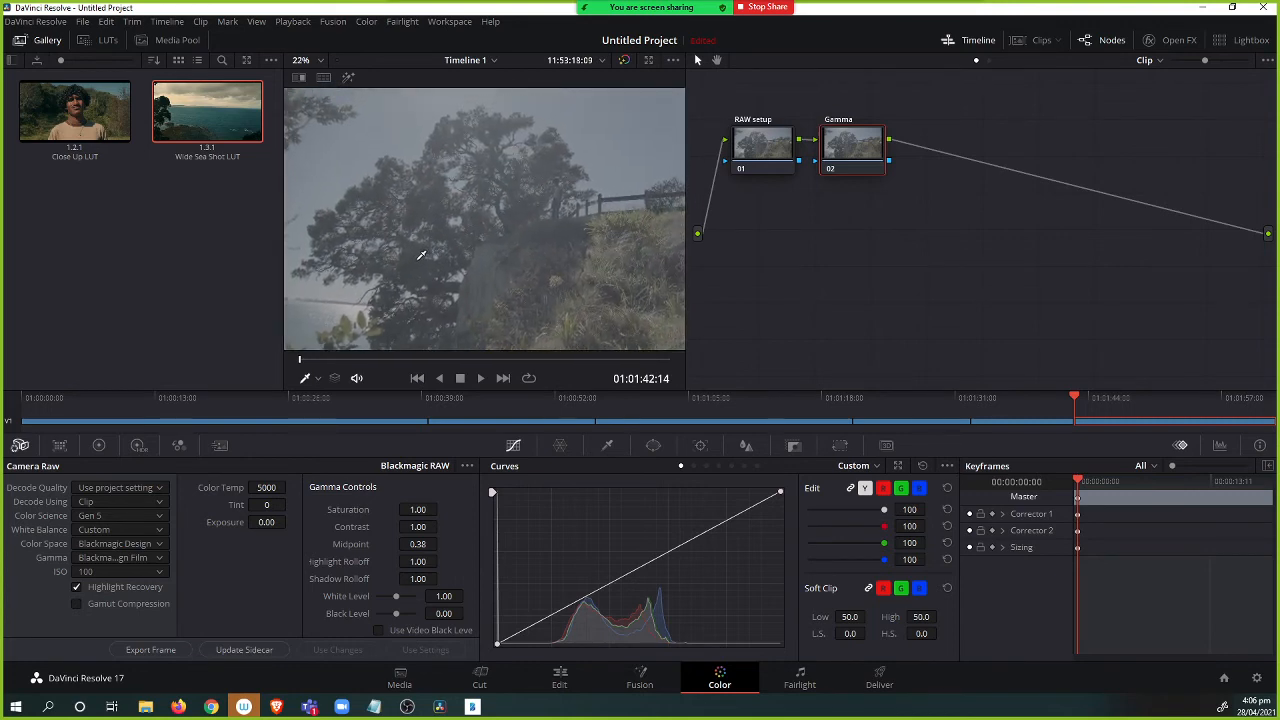
{"action": "left_click_drag", "start_coordinate": [436, 242], "coordinate": [420, 230]}
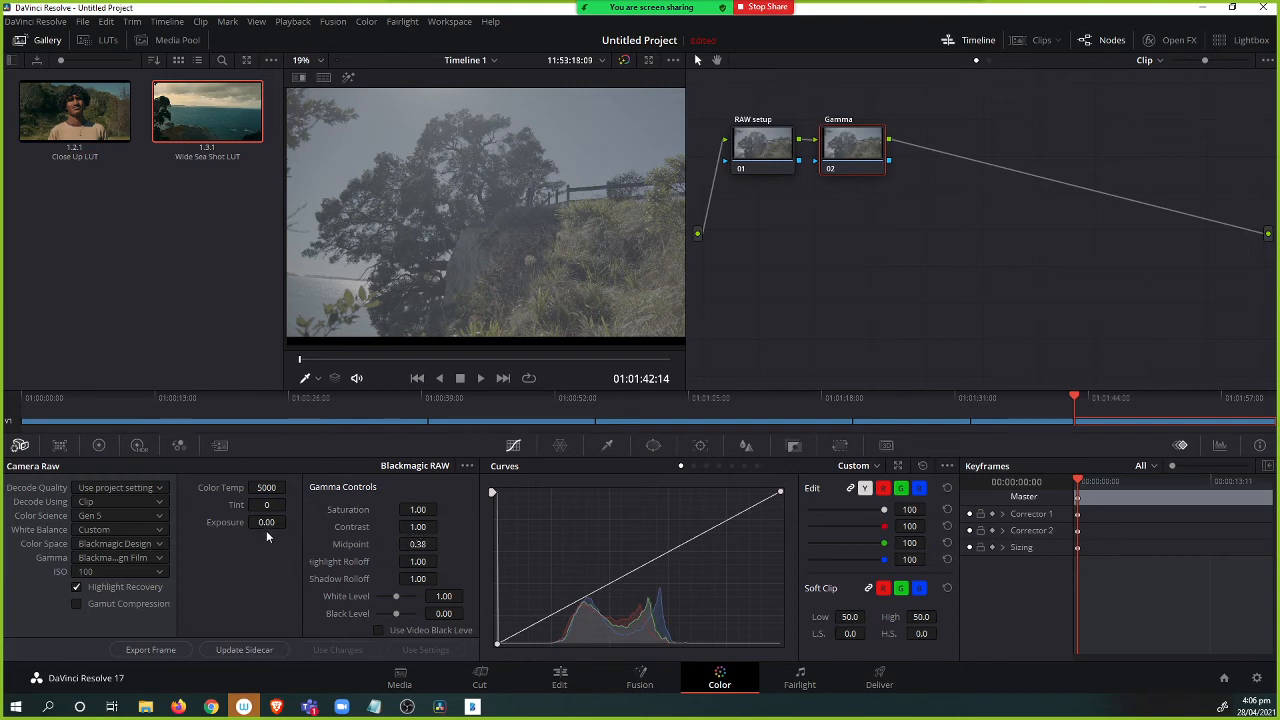
{"action": "scroll", "coordinate": [455, 240], "scroll_direction": "up", "scroll_amount": 2}
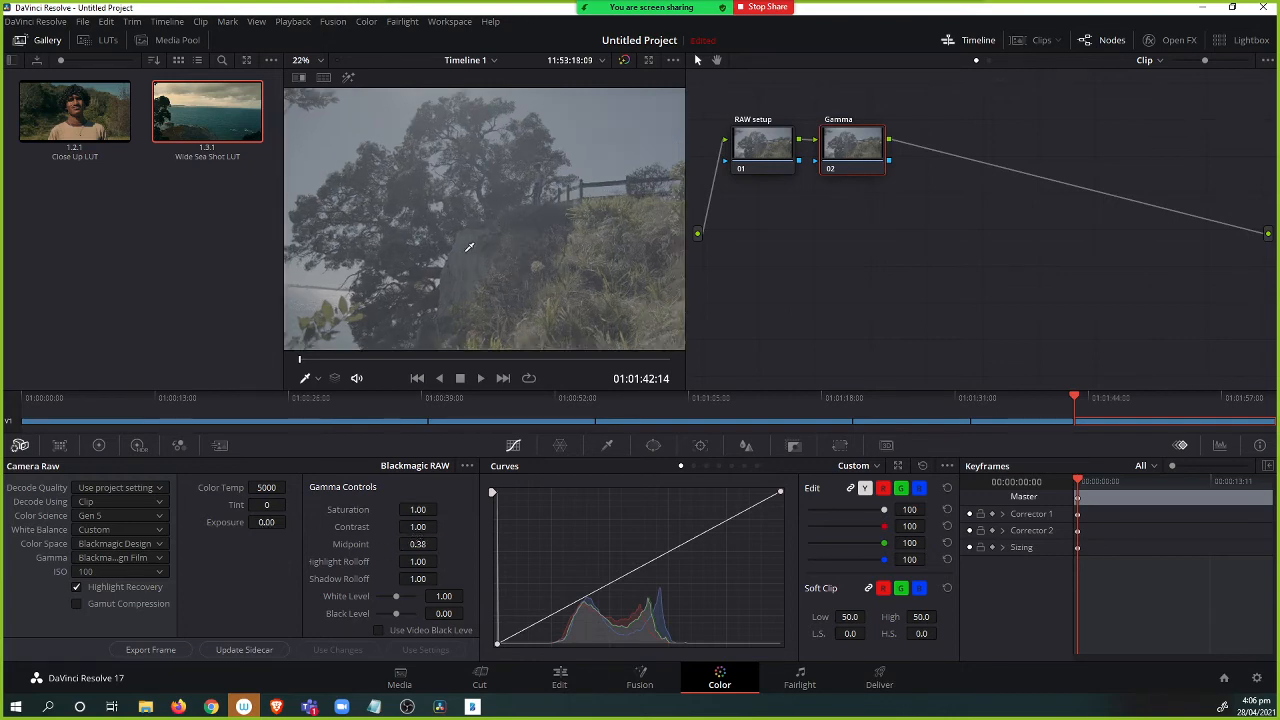
{"action": "scroll", "coordinate": [475, 240], "scroll_direction": "down", "scroll_amount": 3}
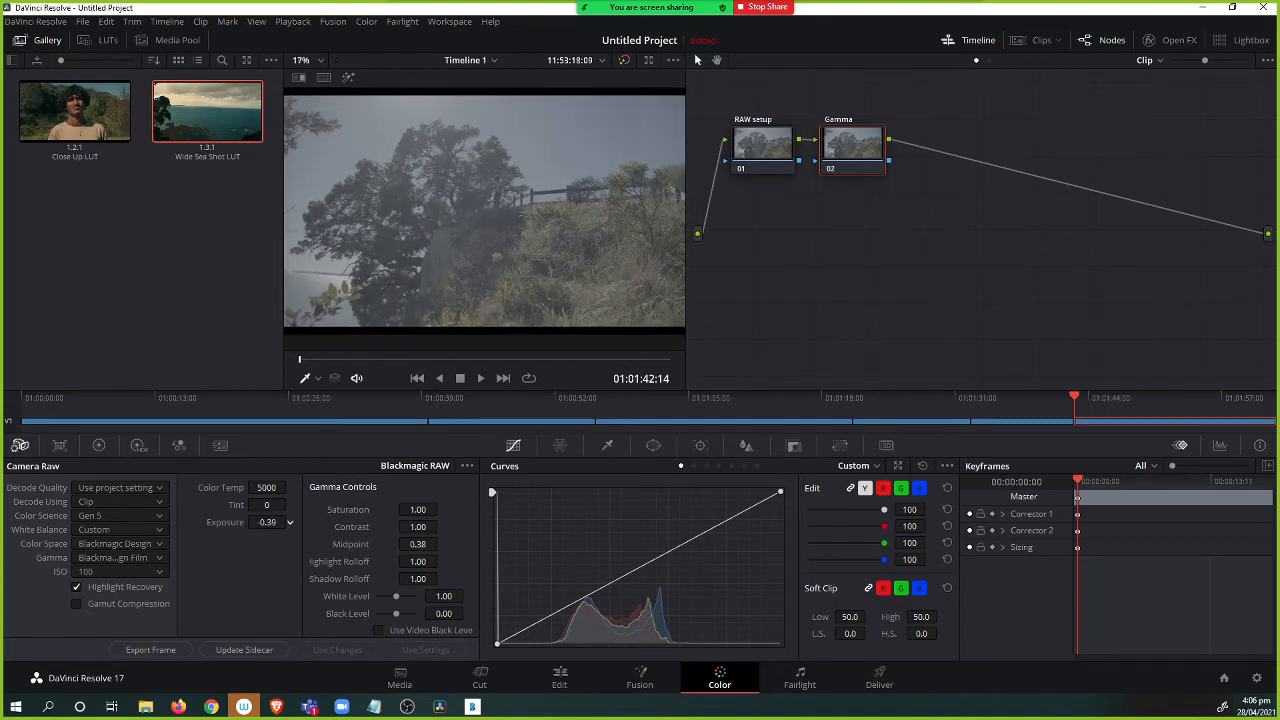
{"action": "left_click_drag", "start_coordinate": [267, 522], "coordinate": [73, 522]}
On the Gamma node, lower the Gamma master wheel to -0.08.
{"action": "left_click", "coordinate": [114, 446]}
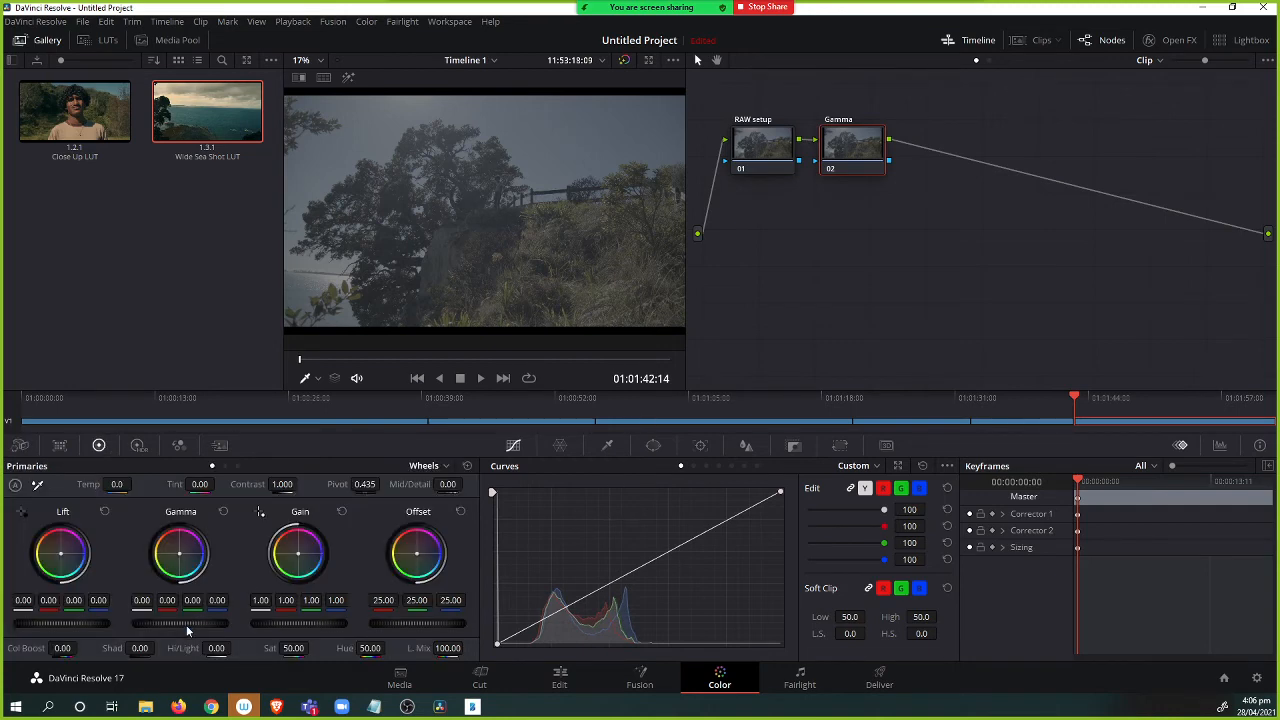
{"action": "left_click_drag", "start_coordinate": [180, 622], "coordinate": [174, 622]}
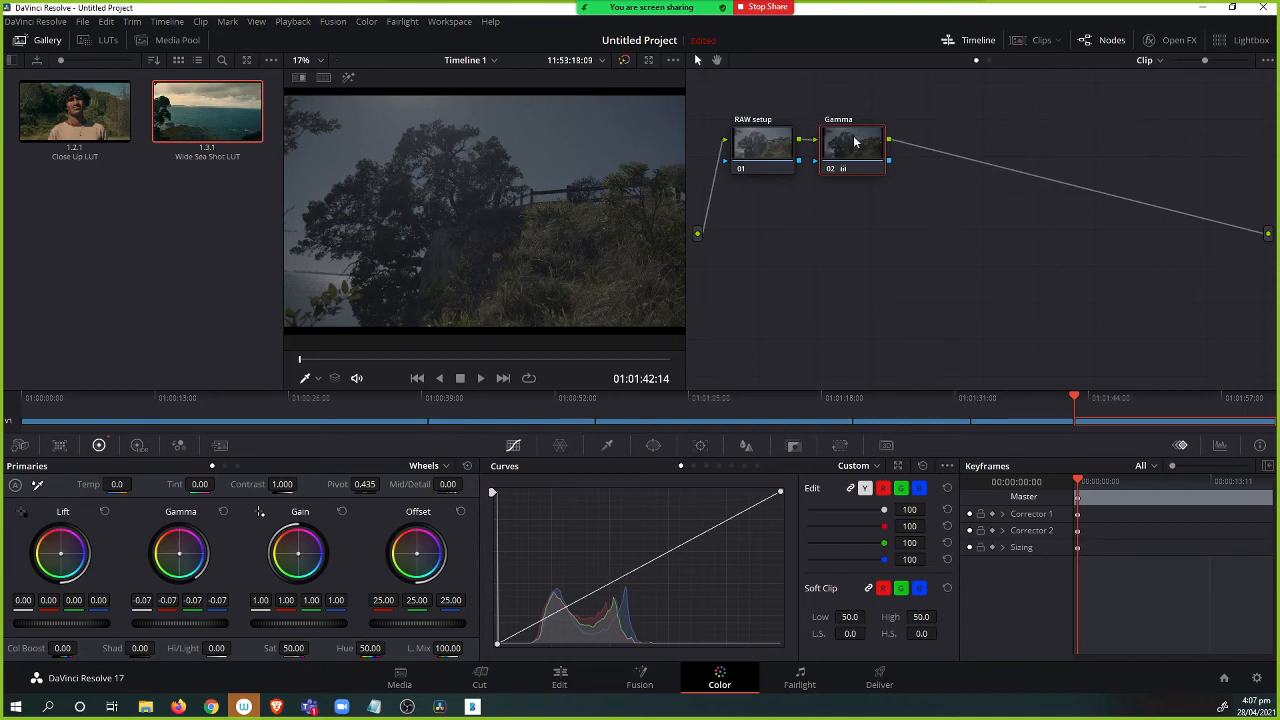
Add a serial node after Gamma and label it "Contrast".
{"action": "key", "text": "alt+s"}
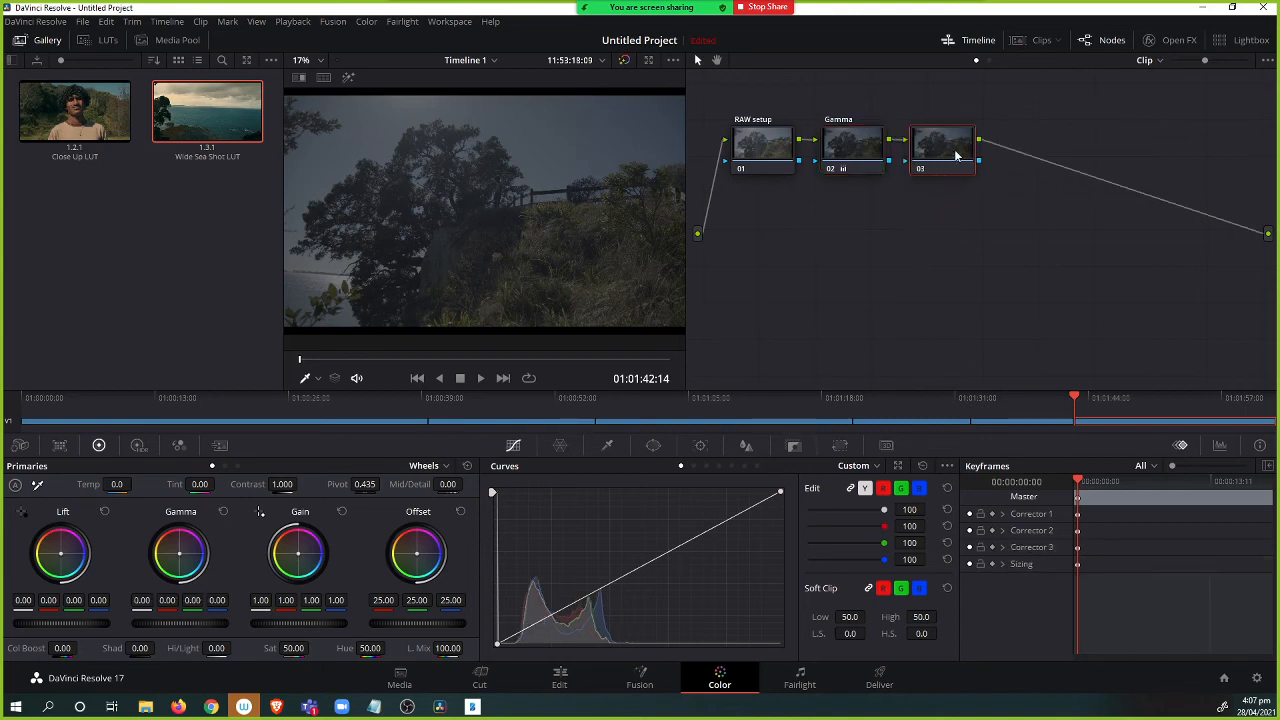
{"action": "right_click", "coordinate": [954, 154]}
{"action": "left_click", "coordinate": [976, 177]}
{"action": "type", "text": "Contrast"}
{"action": "key", "text": "Return"}
Raise the Contrast node's contrast to 1.154.
{"action": "left_click_drag", "start_coordinate": [282, 484], "coordinate": [300, 484]}
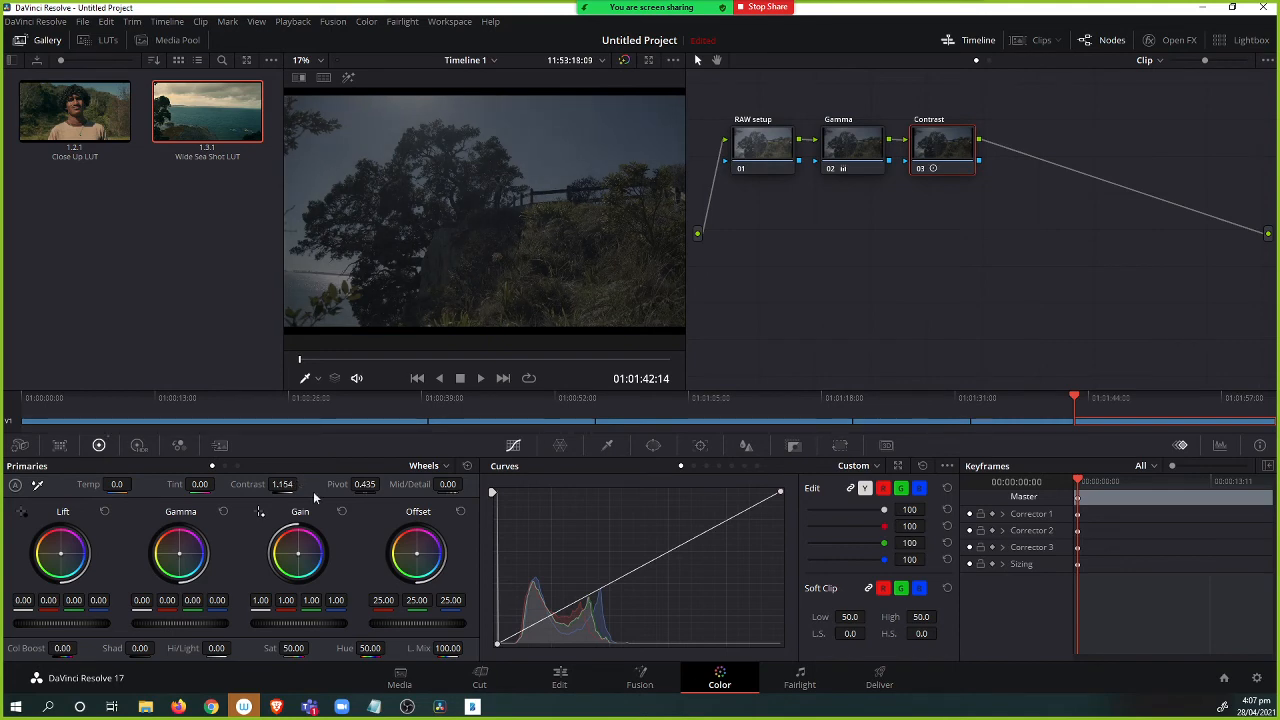
{"action": "left_click_drag", "start_coordinate": [957, 148], "coordinate": [955, 145]}
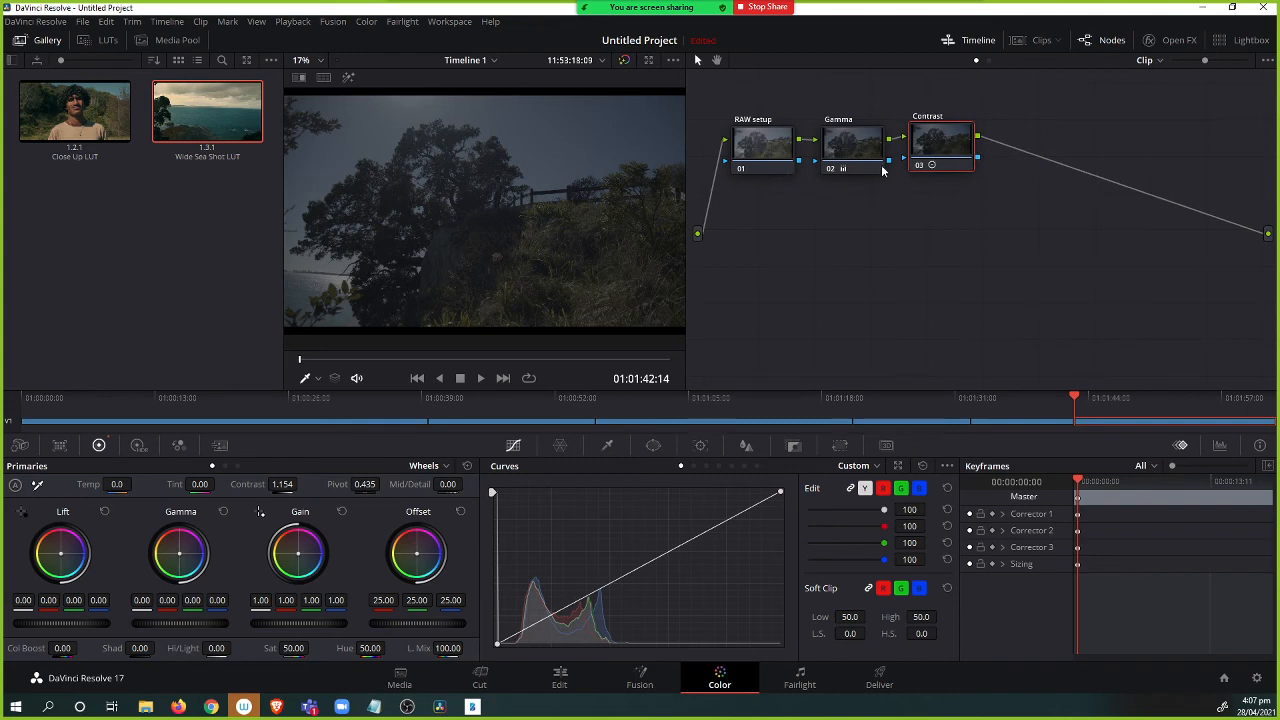
{"action": "left_click_drag", "start_coordinate": [945, 150], "coordinate": [944, 154]}
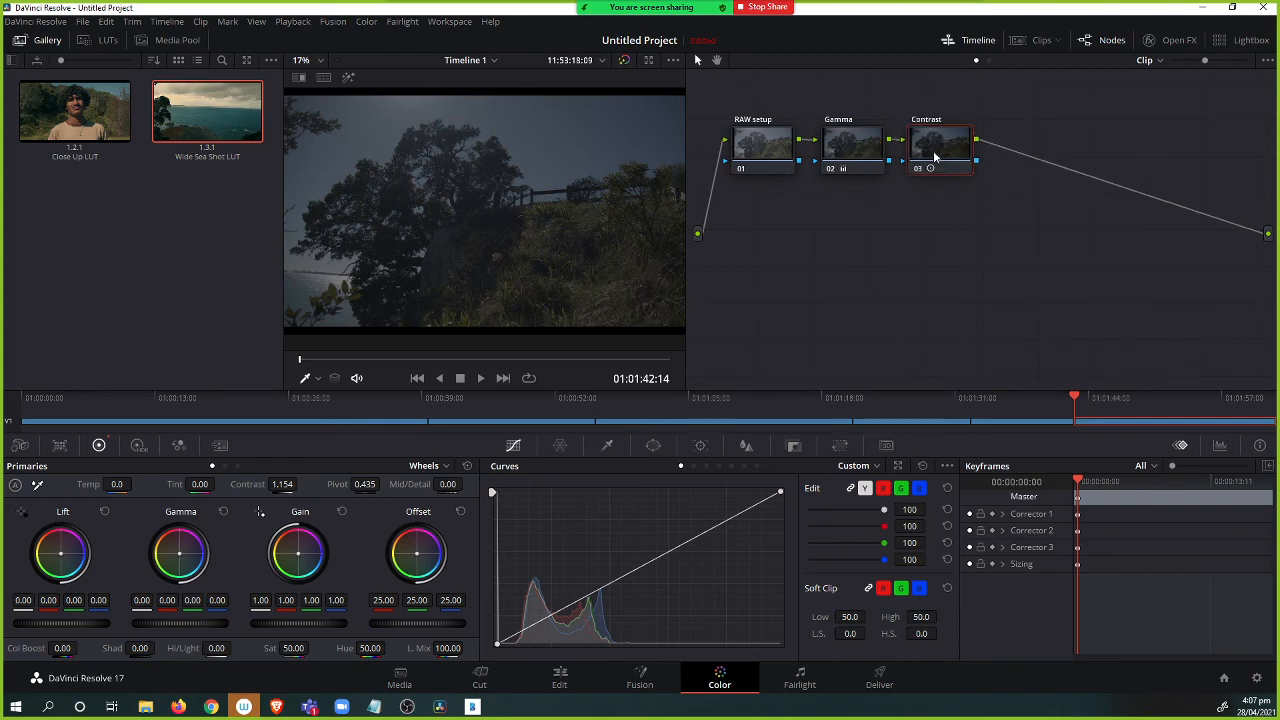
Add another serial node and label it "Saturation".
{"action": "key", "text": "alt+s"}
{"action": "right_click", "coordinate": [1029, 150]}
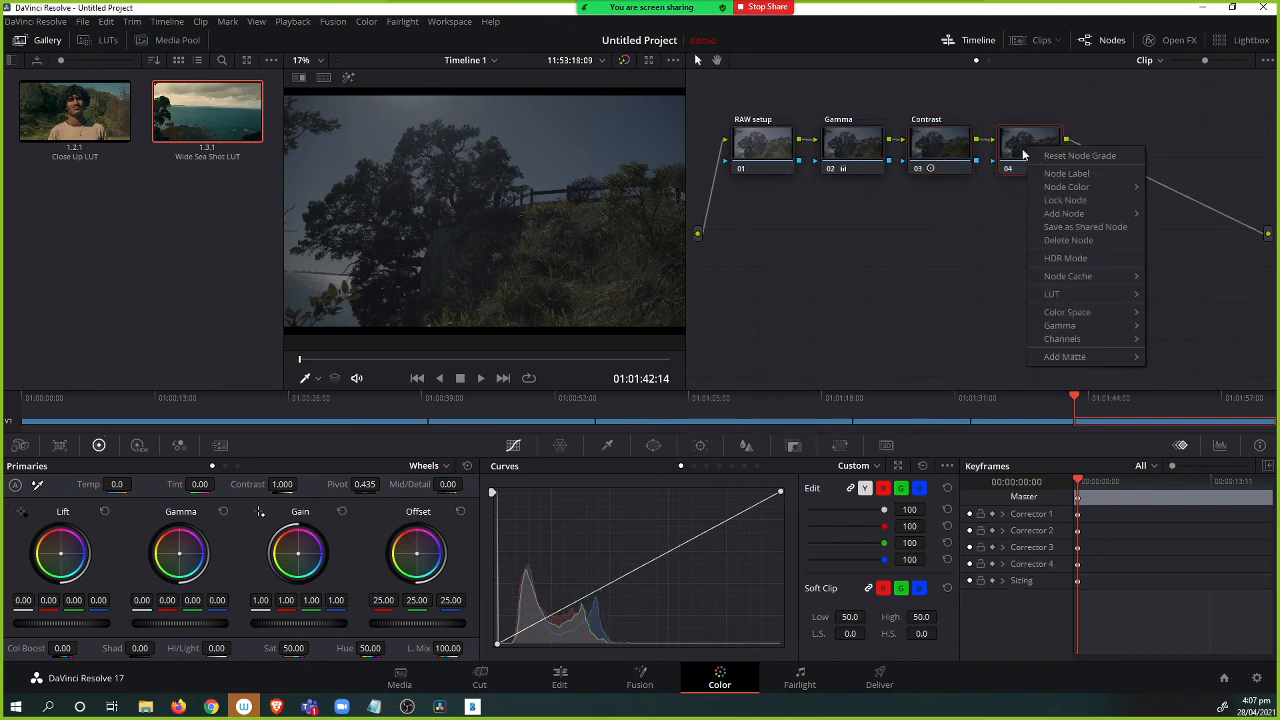
{"action": "left_click", "coordinate": [1078, 174]}
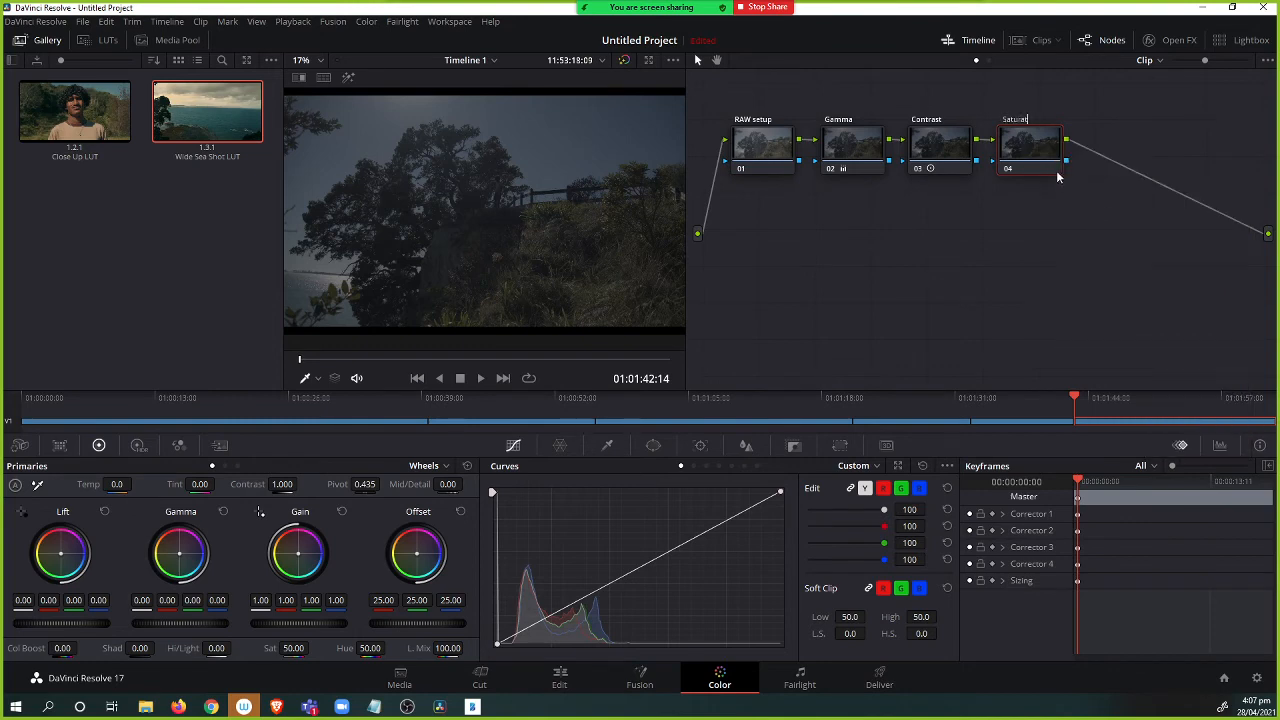
{"action": "key", "text": "Return"}
Raise the saturation on the Saturation node.
{"action": "left_click_drag", "start_coordinate": [293, 648], "coordinate": [312, 648]}
{"action": "left_click_drag", "start_coordinate": [312, 648], "coordinate": [312, 648]}
{"action": "left_click_drag", "start_coordinate": [312, 648], "coordinate": [312, 648]}
Add another serial node and label it "Sharpness".
{"action": "key", "text": "alt+s"}
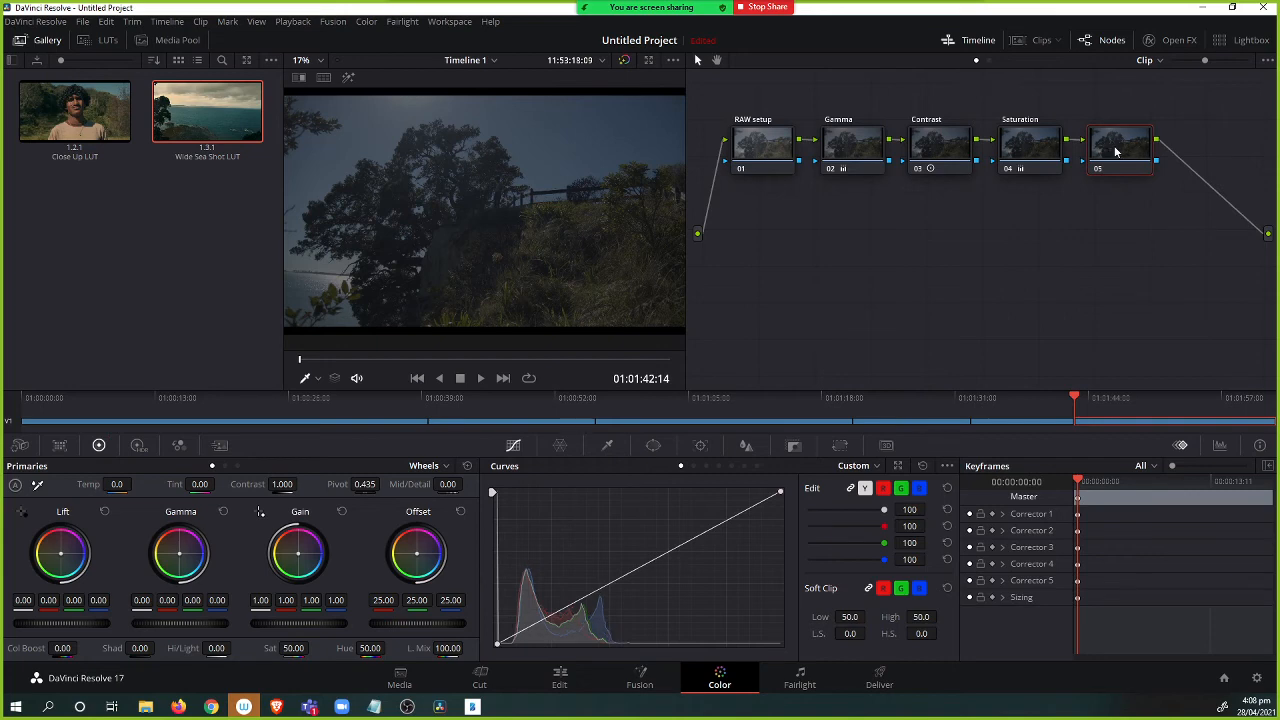
{"action": "right_click", "coordinate": [1118, 154]}
{"action": "left_click", "coordinate": [1151, 181]}
{"action": "type", "text": "Sharpness"}
{"action": "key", "text": "Return"}
On the Sharpness node, lower the linked blur radius to 0.42 and preview the result full screen.
{"action": "left_click", "coordinate": [746, 447]}
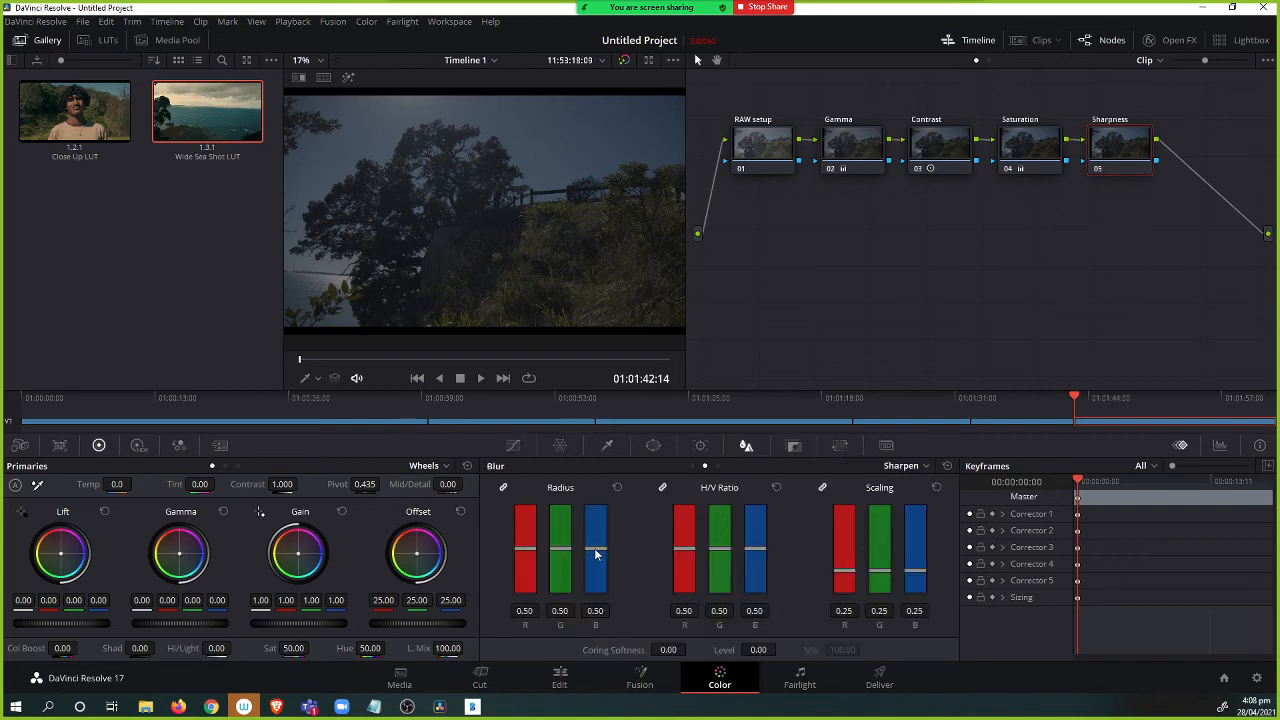
{"action": "mouse_move", "coordinate": [595, 556]}
{"action": "left_mouse_down"}
{"action": "mouse_move", "coordinate": [606, 588]}
{"action": "mouse_move", "coordinate": [602, 564]}
{"action": "left_mouse_up"}
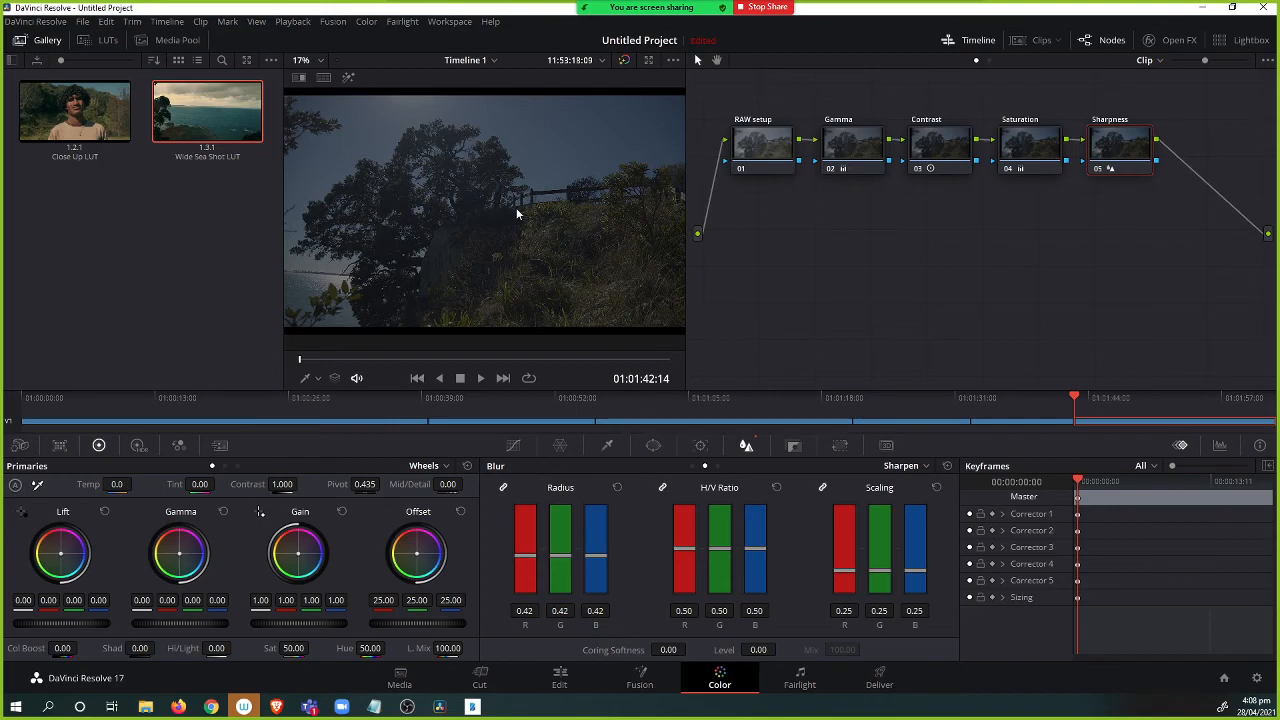
{"action": "key", "text": "ctrl+f"}
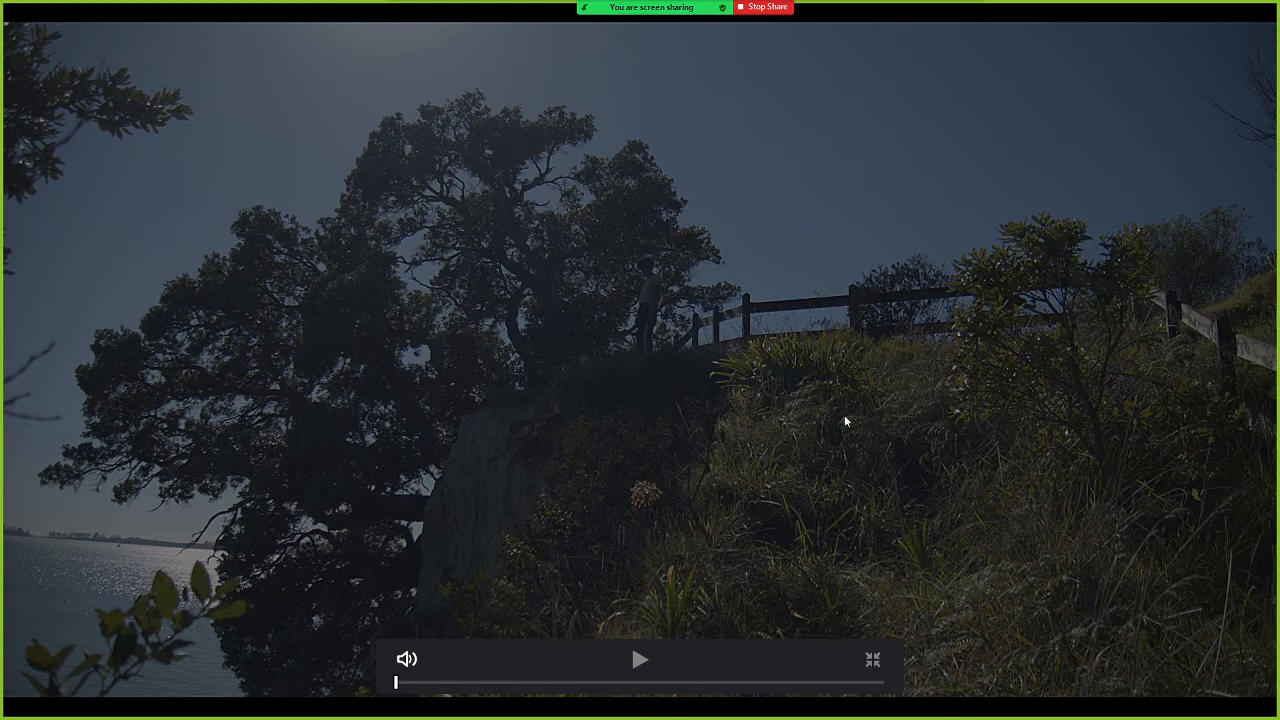
{"action": "key", "text": "Escape"}
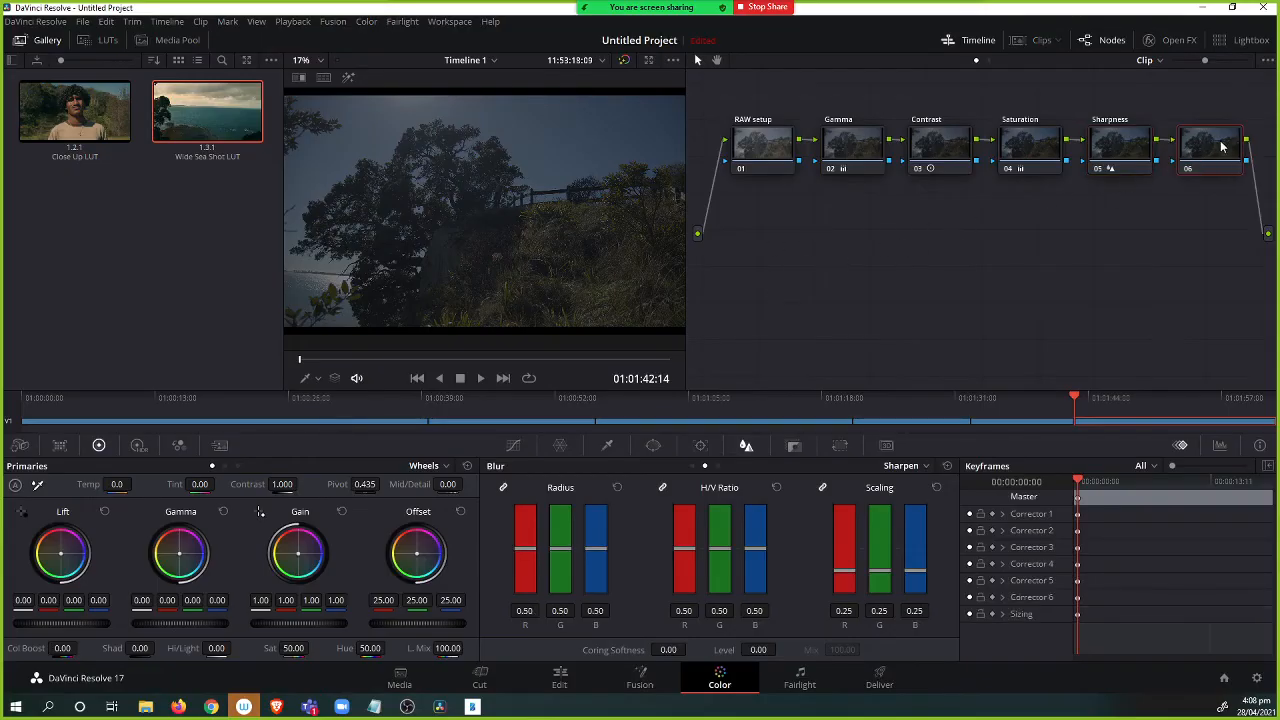
Add a sixth serial node and move it below the node chain.
{"action": "key", "text": "alt+s"}
{"action": "left_click_drag", "start_coordinate": [847, 286], "coordinate": [741, 260]}
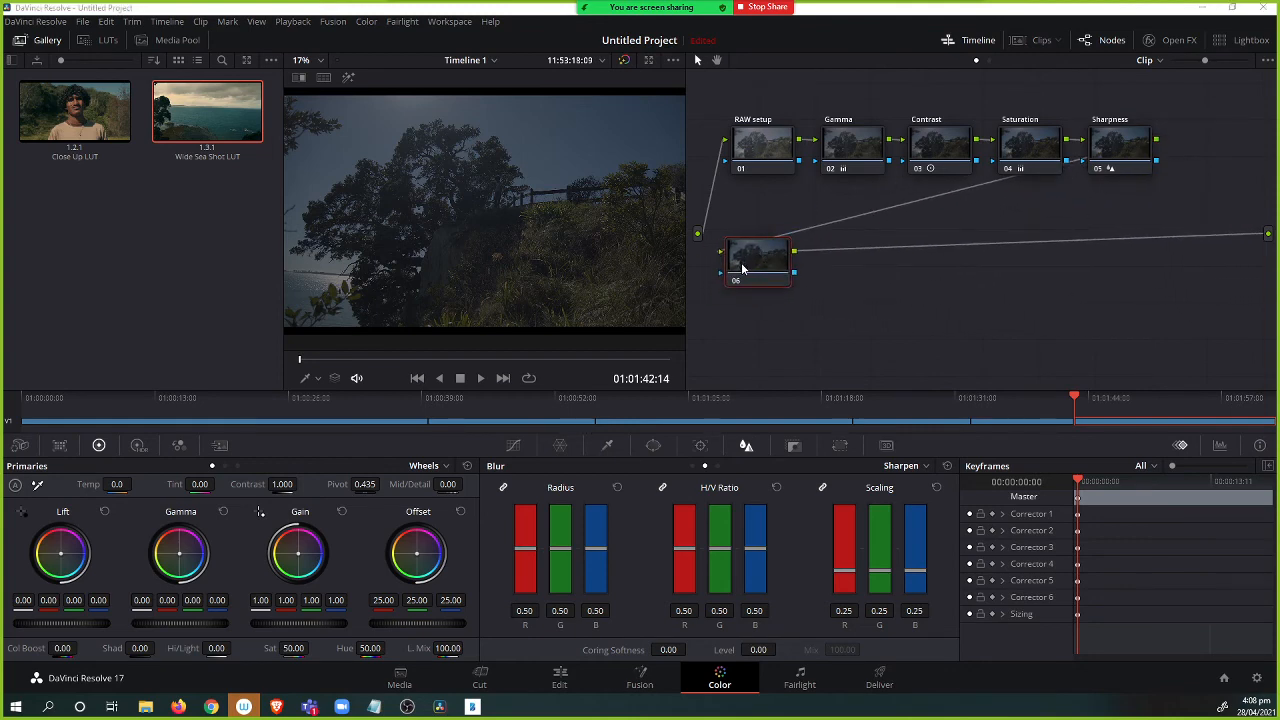
Switch to Bamboo Paper and write grading notes: "separated masked areas" and "overall".
{"action": "key", "text": "alt+Tab"}
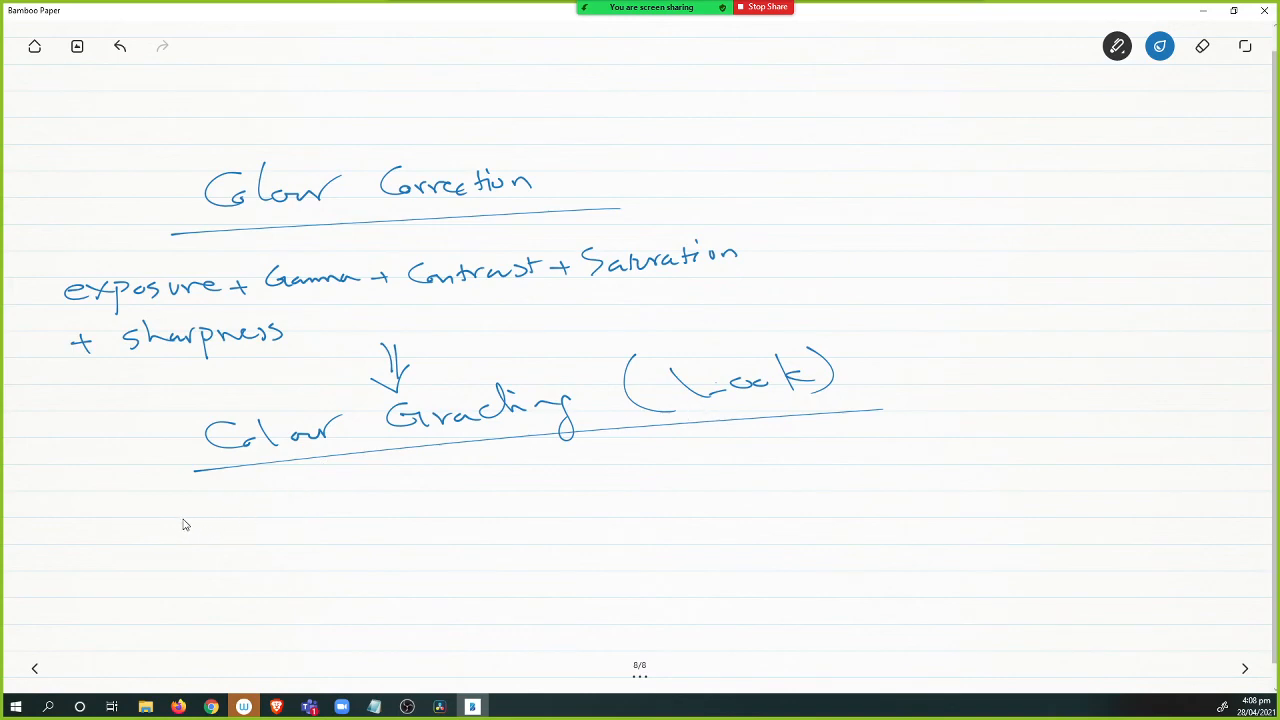
{"action": "mouse_move", "coordinate": [208, 508]}
{"action": "left_mouse_down"}
{"action": "mouse_move", "coordinate": [192, 531]}
{"action": "mouse_move", "coordinate": [240, 525]}
{"action": "left_mouse_up"}
{"action": "mouse_move", "coordinate": [244, 515]}
{"action": "left_mouse_down"}
{"action": "mouse_move", "coordinate": [257, 533]}
{"action": "mouse_move", "coordinate": [249, 522]}
{"action": "mouse_move", "coordinate": [340, 512]}
{"action": "mouse_move", "coordinate": [382, 496]}
{"action": "mouse_move", "coordinate": [390, 475]}
{"action": "mouse_move", "coordinate": [480, 500]}
{"action": "mouse_move", "coordinate": [560, 478]}
{"action": "mouse_move", "coordinate": [596, 492]}
{"action": "mouse_move", "coordinate": [695, 466]}
{"action": "mouse_move", "coordinate": [713, 479]}
{"action": "mouse_move", "coordinate": [822, 458]}
{"action": "left_mouse_up"}
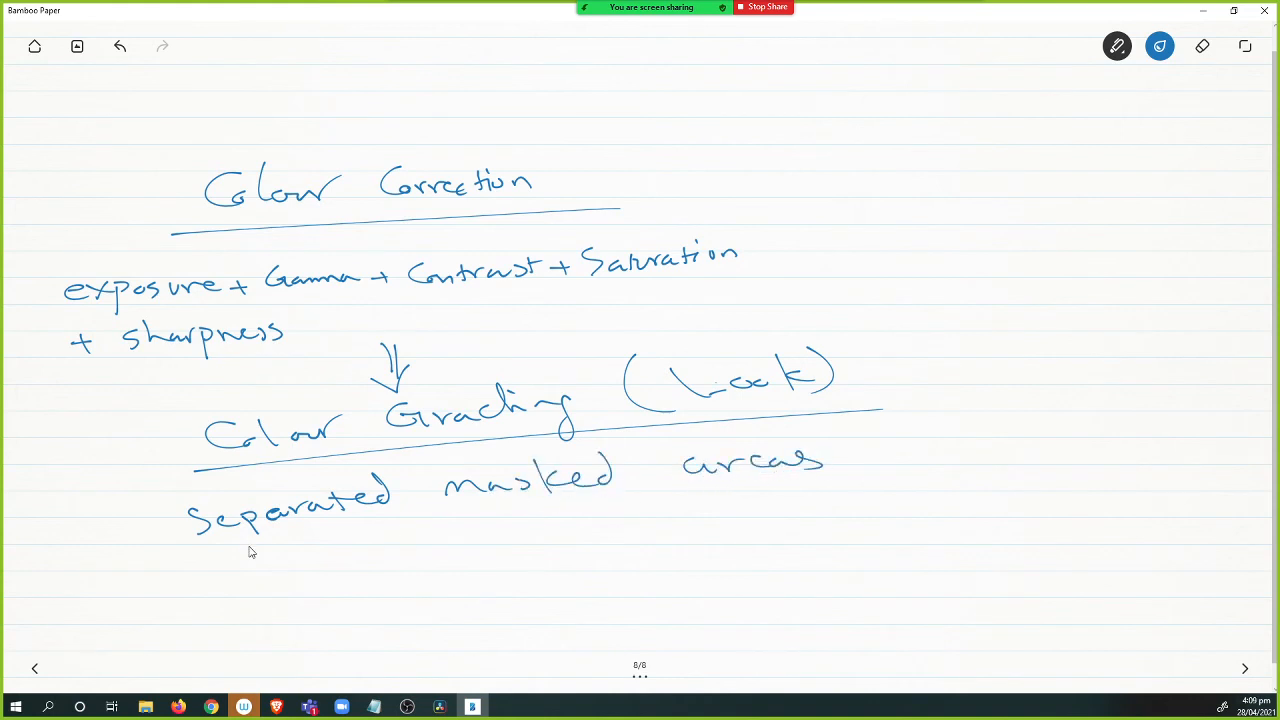
{"action": "left_click_drag", "start_coordinate": [184, 537], "coordinate": [159, 540]}
{"action": "left_click_drag", "start_coordinate": [181, 593], "coordinate": [203, 590]}
{"action": "mouse_move", "coordinate": [252, 585]}
{"action": "left_mouse_down"}
{"action": "mouse_move", "coordinate": [337, 568]}
{"action": "mouse_move", "coordinate": [357, 579]}
{"action": "mouse_move", "coordinate": [397, 576]}
{"action": "left_mouse_up"}
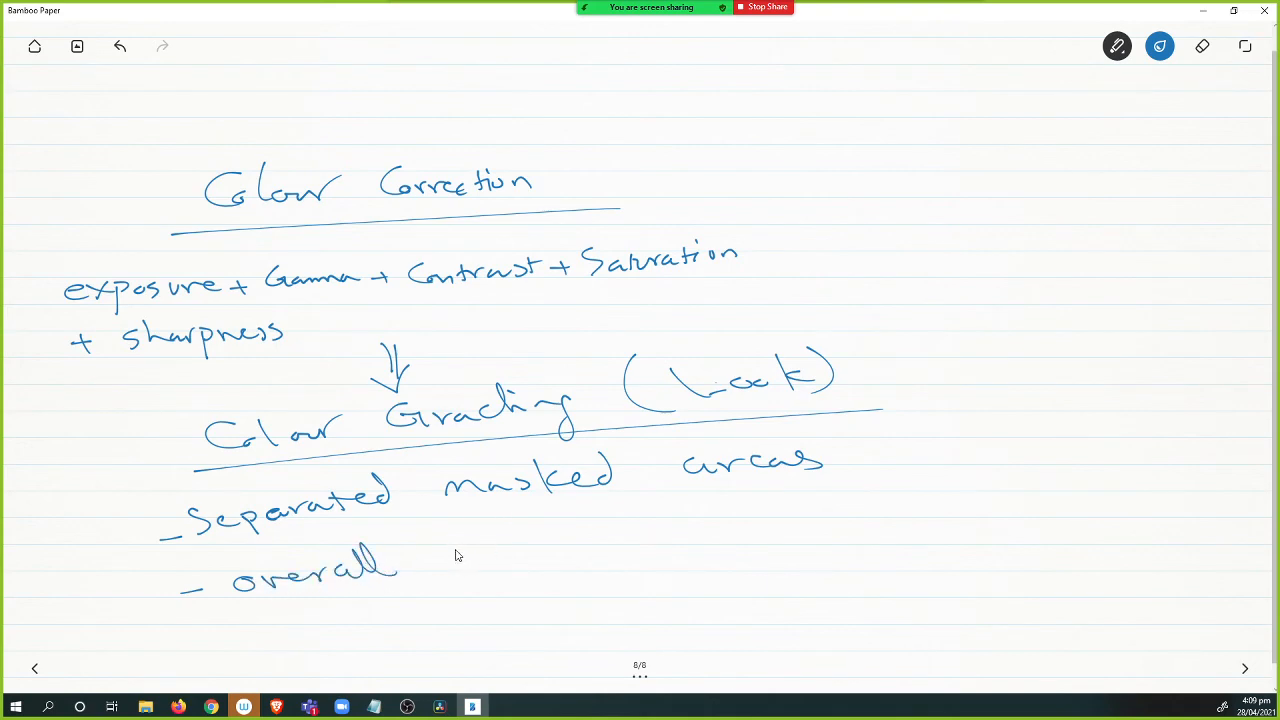
{"action": "mouse_move", "coordinate": [432, 535]}
{"action": "left_mouse_down"}
{"action": "mouse_move", "coordinate": [462, 560]}
{"action": "mouse_move", "coordinate": [641, 524]}
{"action": "mouse_move", "coordinate": [608, 570]}
{"action": "left_mouse_up"}
{"action": "mouse_move", "coordinate": [712, 492]}
{"action": "left_mouse_down"}
{"action": "mouse_move", "coordinate": [708, 526]}
{"action": "mouse_move", "coordinate": [830, 506]}
{"action": "mouse_move", "coordinate": [848, 490]}
{"action": "mouse_move", "coordinate": [1002, 479]}
{"action": "mouse_move", "coordinate": [1017, 459]}
{"action": "mouse_move", "coordinate": [1026, 494]}
{"action": "left_mouse_up"}
{"action": "left_click_drag", "start_coordinate": [487, 581], "coordinate": [490, 588]}
{"action": "left_click_drag", "start_coordinate": [505, 597], "coordinate": [517, 625]}
Return to DaVinci Resolve and set node 06's Gain to R 1.15, G 0.97, B 0.83 and Lift to R -0.03, B 0.05.
{"action": "key", "text": "alt+Tab"}
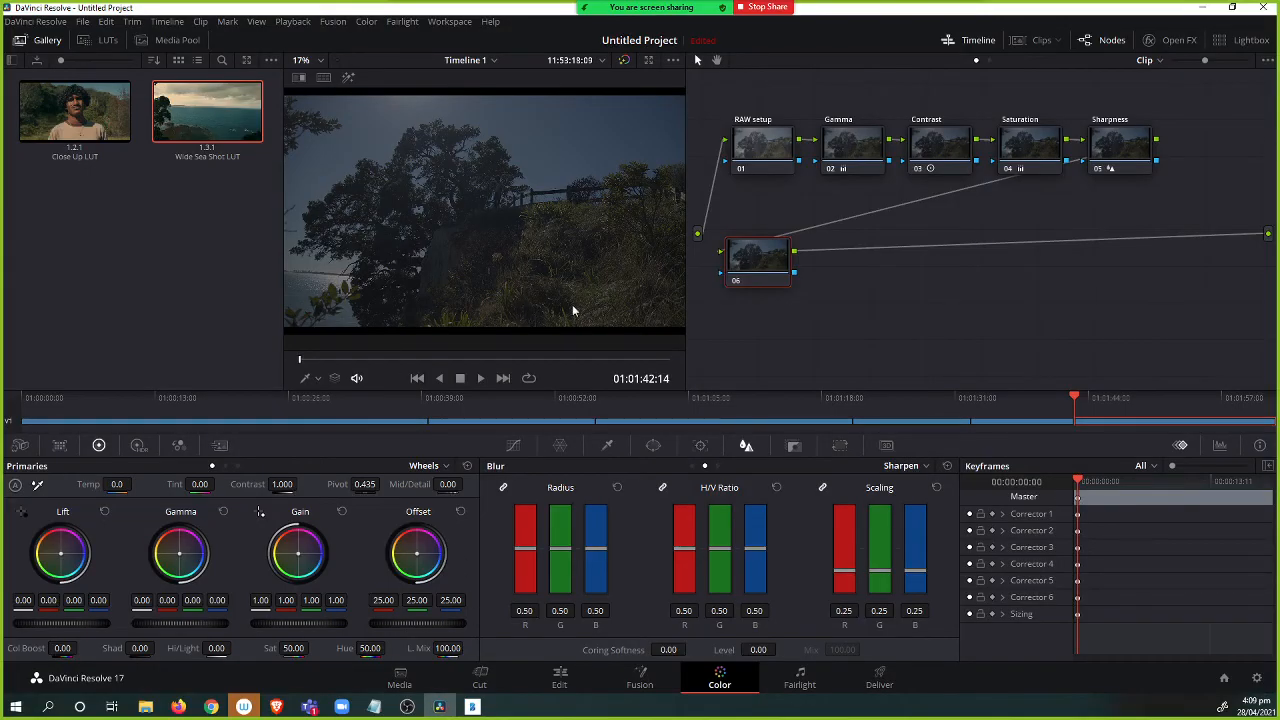
{"action": "left_click_drag", "start_coordinate": [723, 279], "coordinate": [745, 278]}
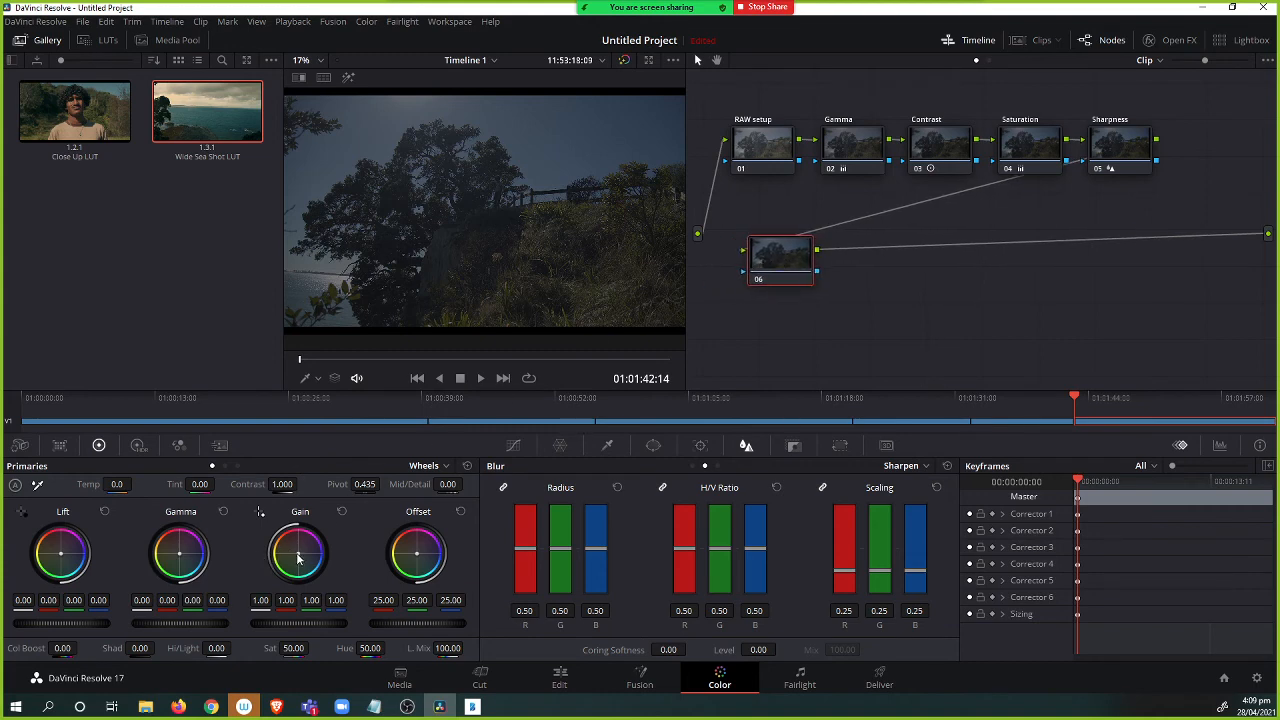
{"action": "left_click_drag", "start_coordinate": [297, 553], "coordinate": [294, 550]}
{"action": "left_click_drag", "start_coordinate": [61, 556], "coordinate": [64, 557]}
{"action": "key", "text": "p"}
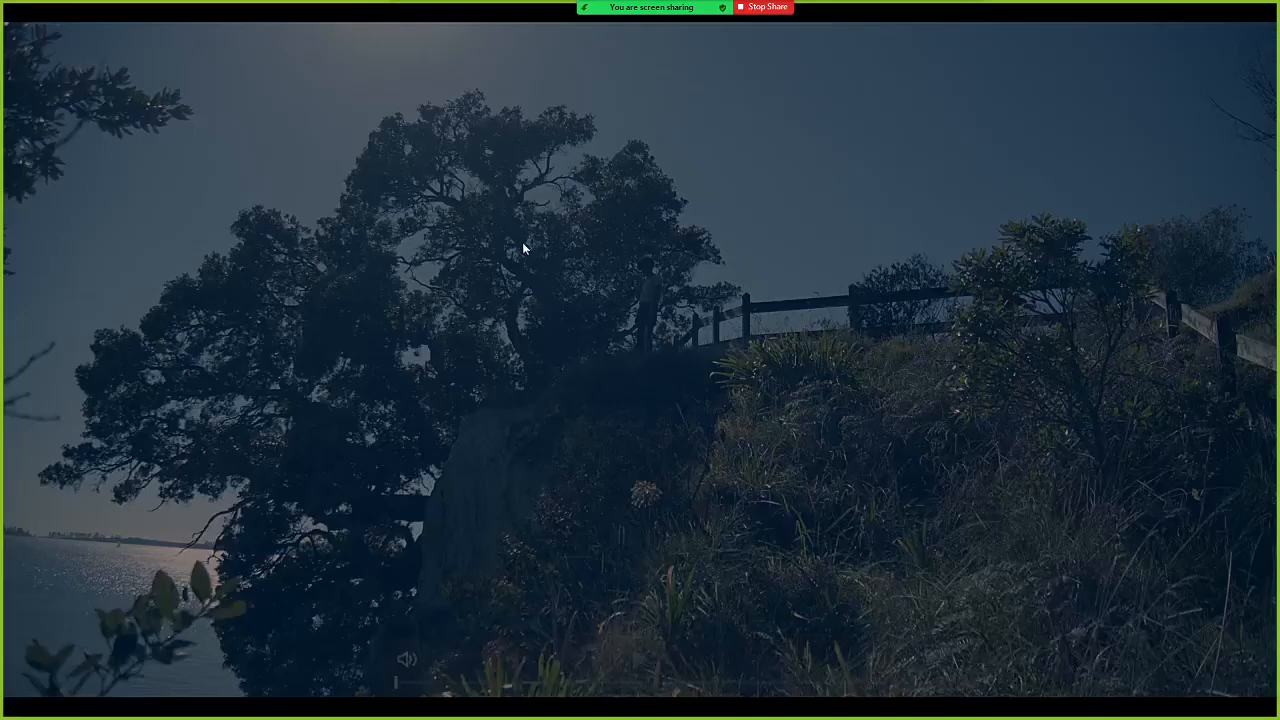
{"action": "key", "text": "Escape"}
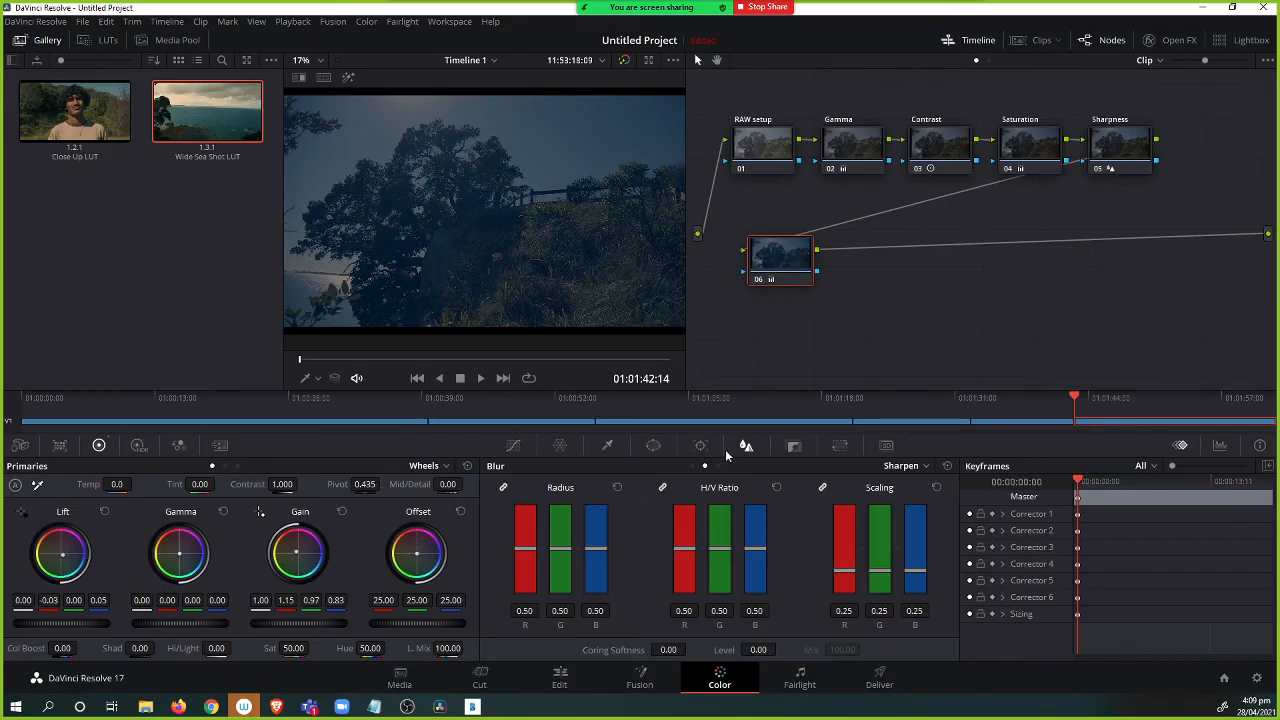
Browse the Color page palettes and their panel pages to survey the available tools.
{"action": "left_click", "coordinate": [796, 446]}
{"action": "left_click", "coordinate": [838, 448]}
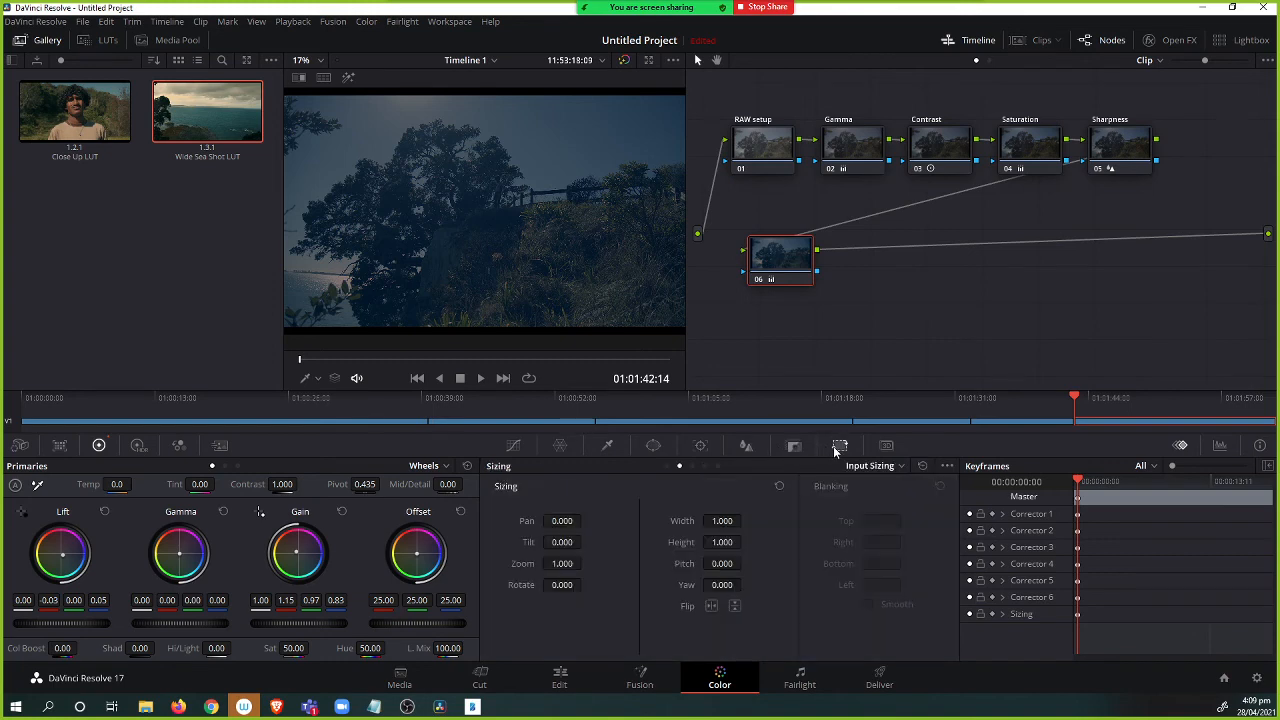
{"action": "left_click", "coordinate": [700, 446]}
{"action": "left_click", "coordinate": [653, 446]}
{"action": "left_click", "coordinate": [560, 446]}
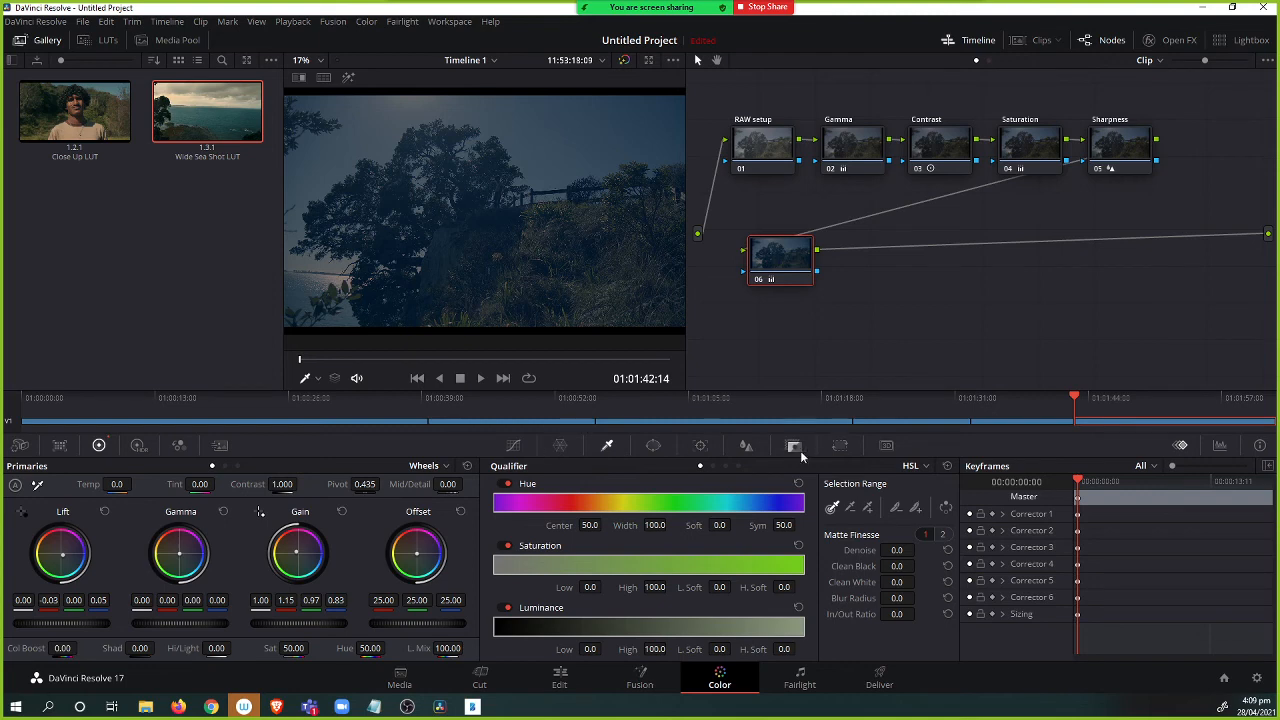
{"action": "left_click", "coordinate": [841, 449]}
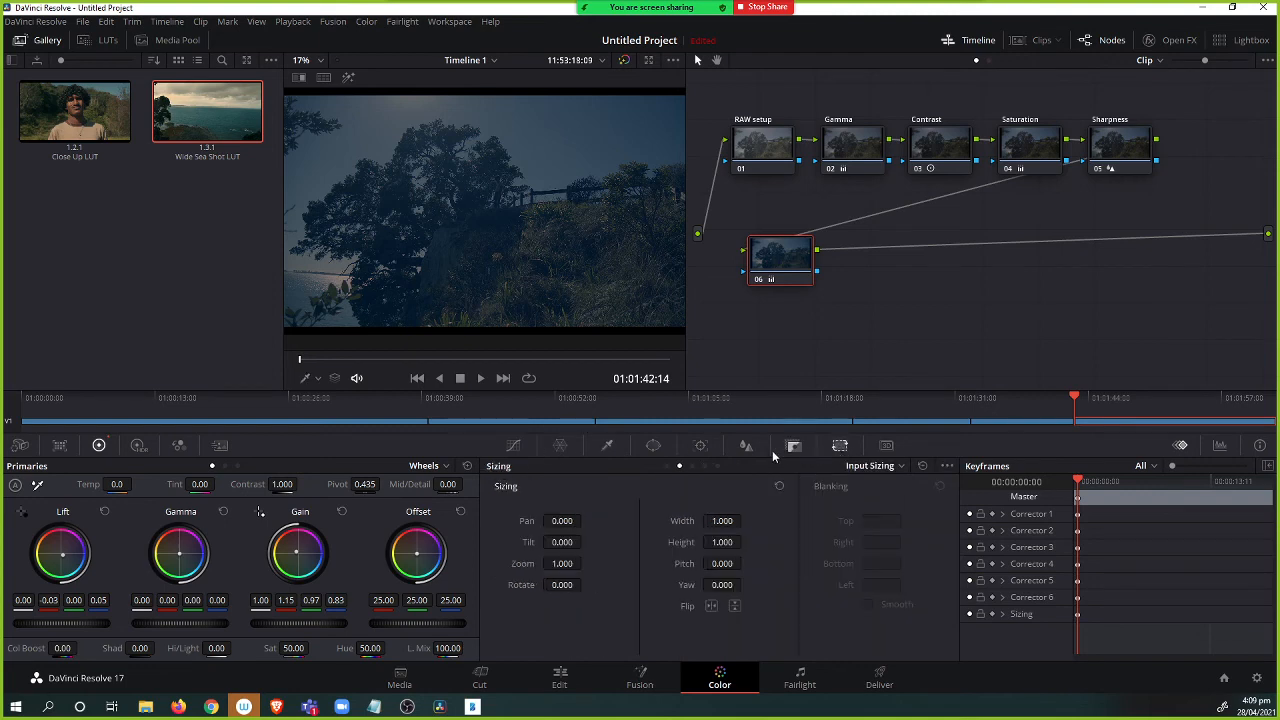
{"action": "left_click", "coordinate": [179, 445]}
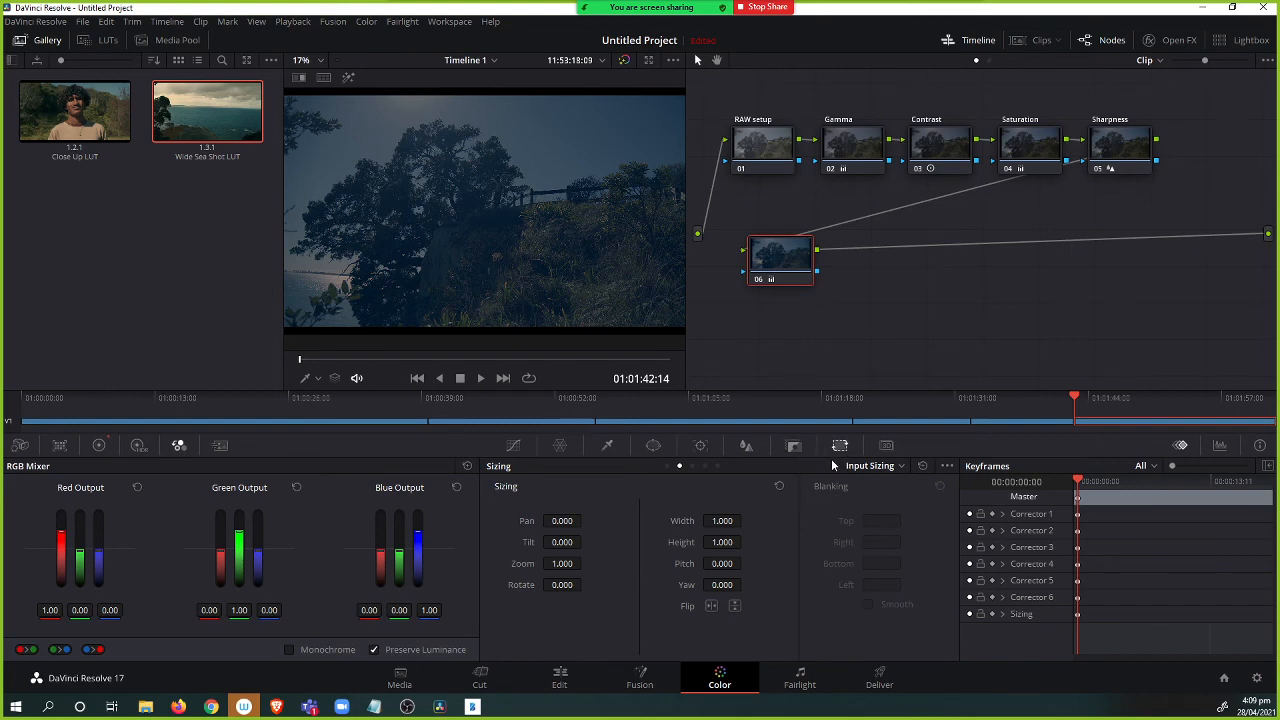
{"action": "left_click", "coordinate": [667, 466]}
{"action": "left_click", "coordinate": [692, 466]}
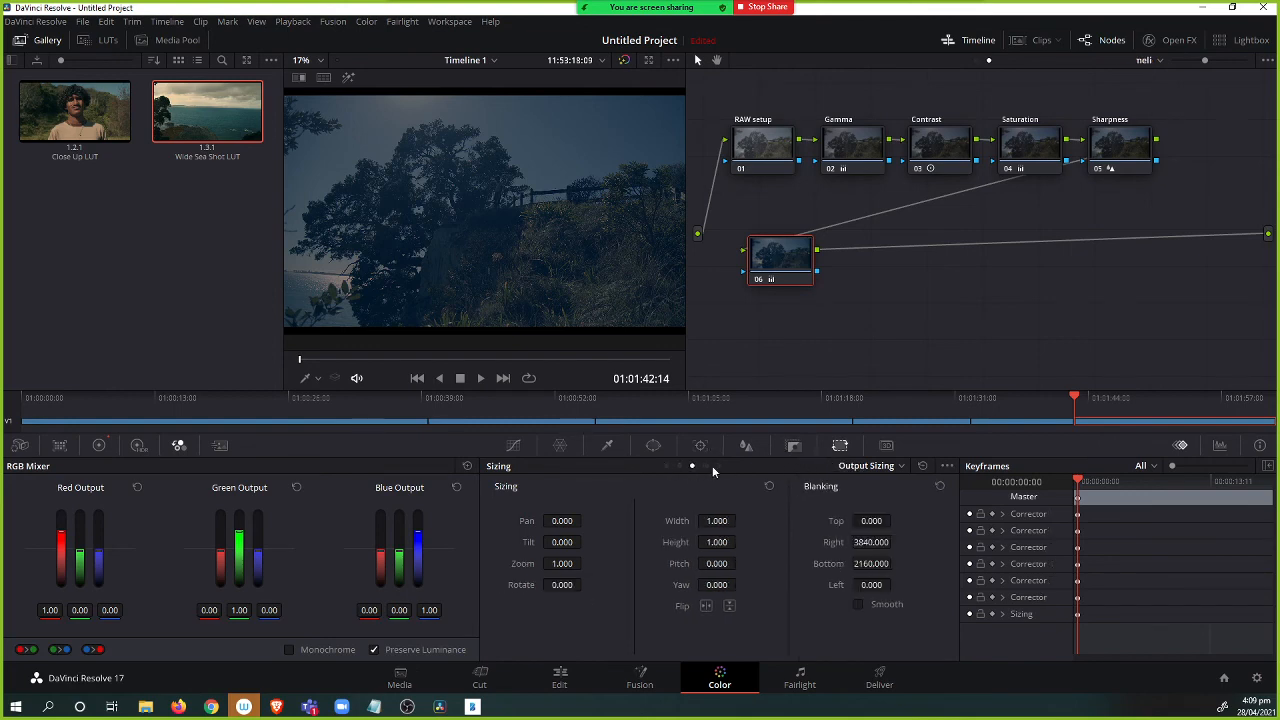
{"action": "left_click", "coordinate": [705, 466]}
{"action": "left_click", "coordinate": [717, 466]}
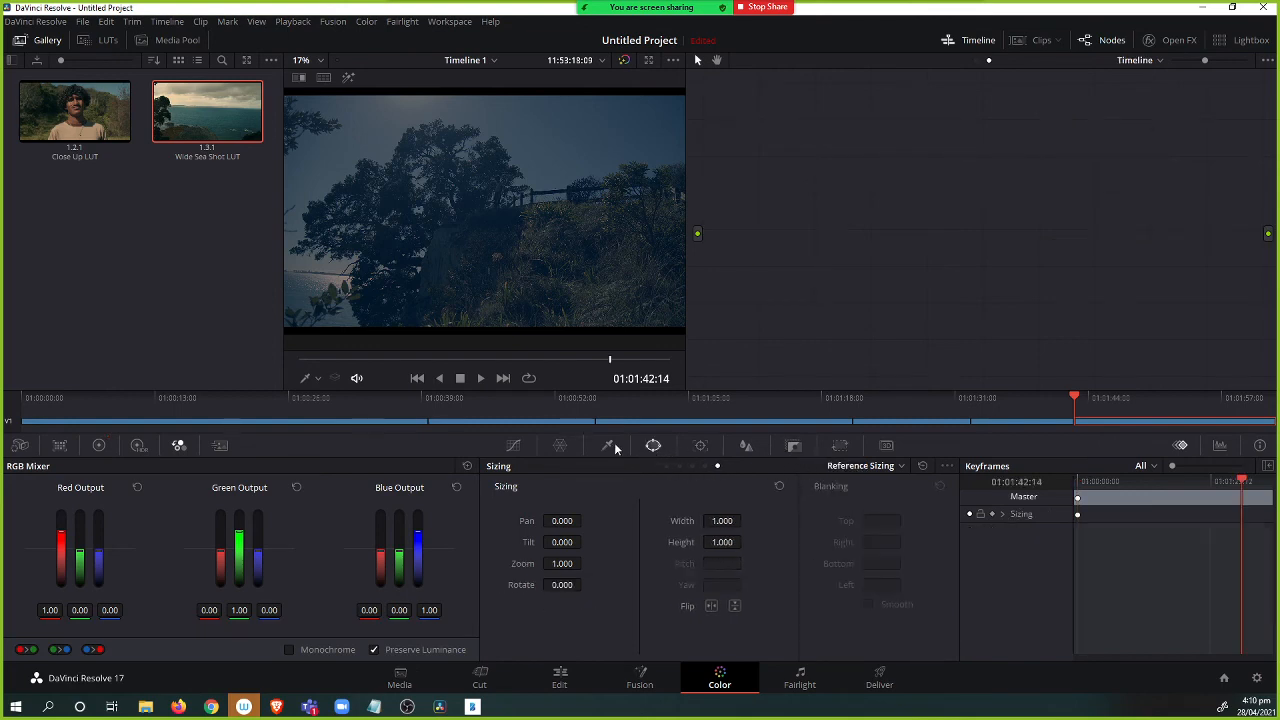
{"action": "left_click", "coordinate": [560, 446]}
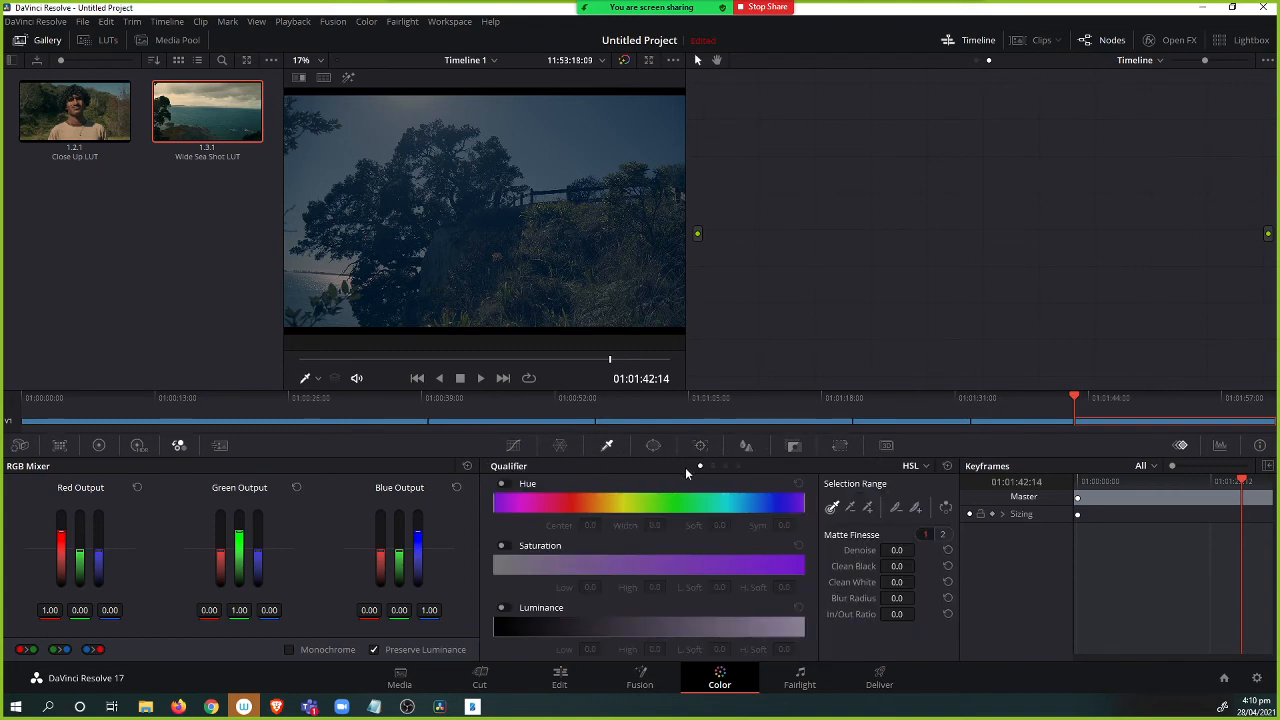
{"action": "left_click", "coordinate": [713, 466]}
{"action": "left_click", "coordinate": [725, 466]}
{"action": "left_click", "coordinate": [736, 466]}
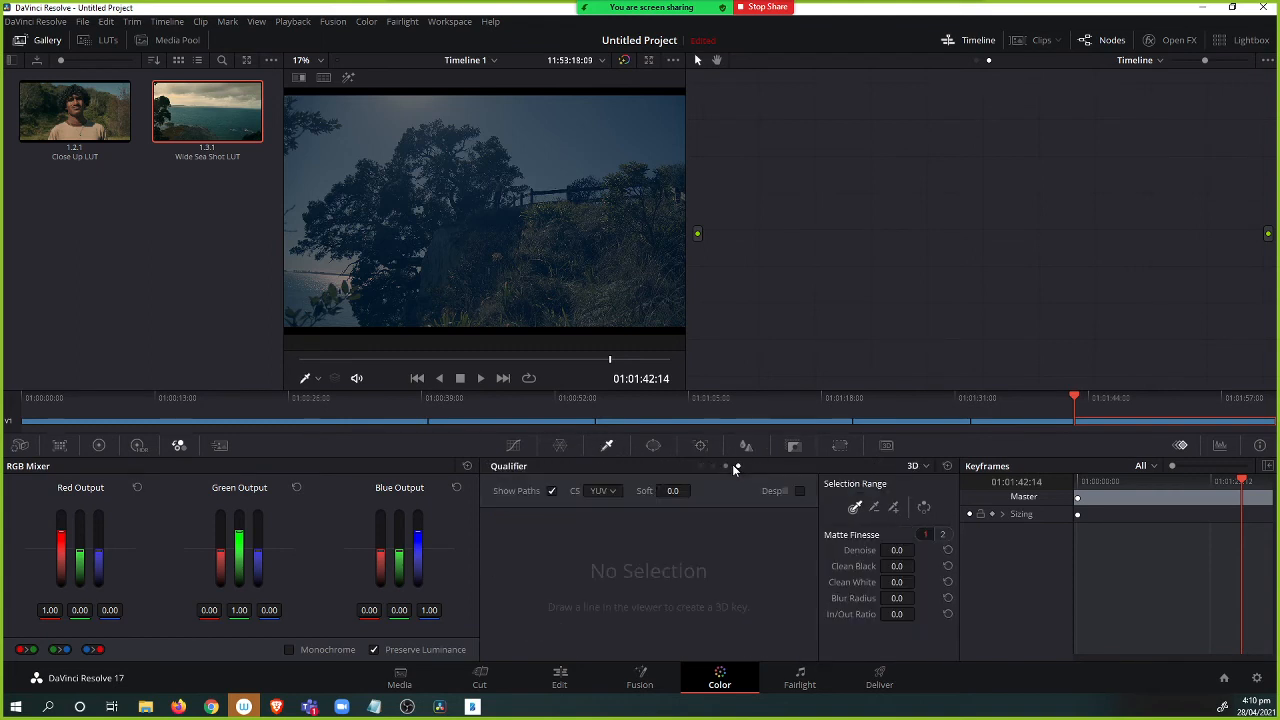
Open the Sat vs Lum curve and pull down its low-saturation end, placing a point at input 0.15, luminance 0.98.
{"action": "left_click", "coordinate": [513, 445]}
{"action": "left_click", "coordinate": [706, 466]}
{"action": "left_click", "coordinate": [719, 466]}
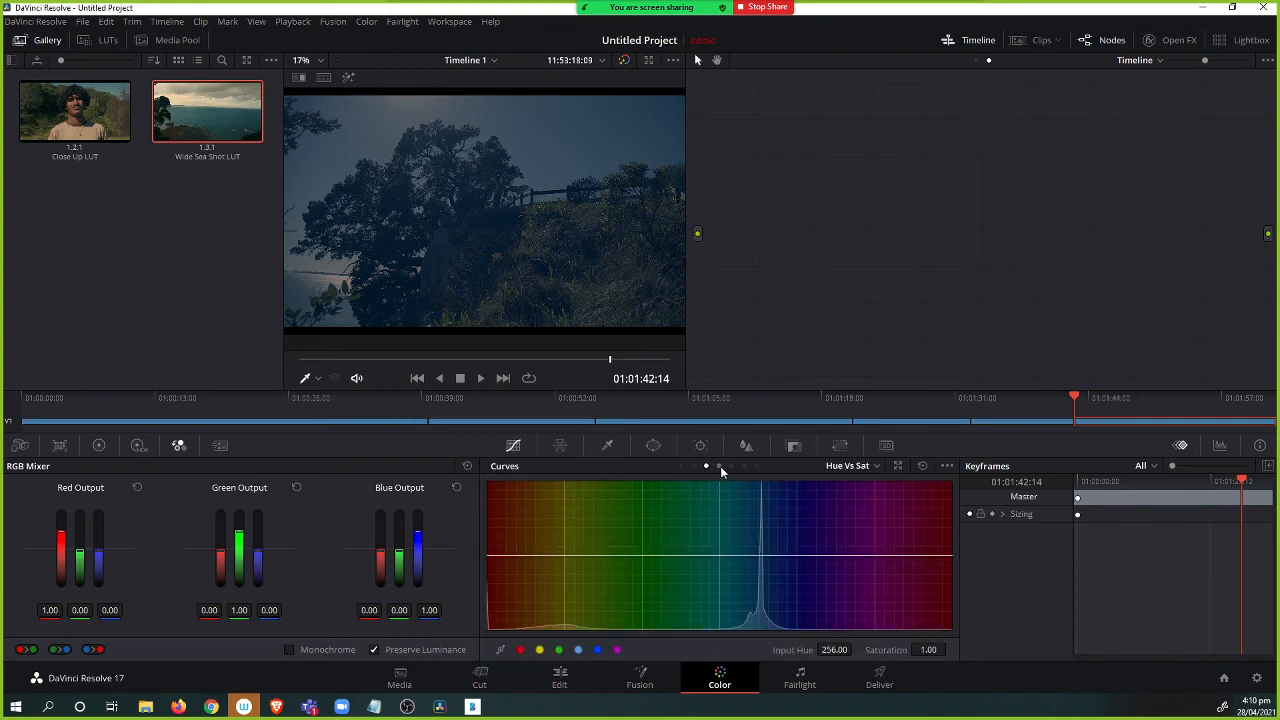
{"action": "left_click", "coordinate": [719, 466]}
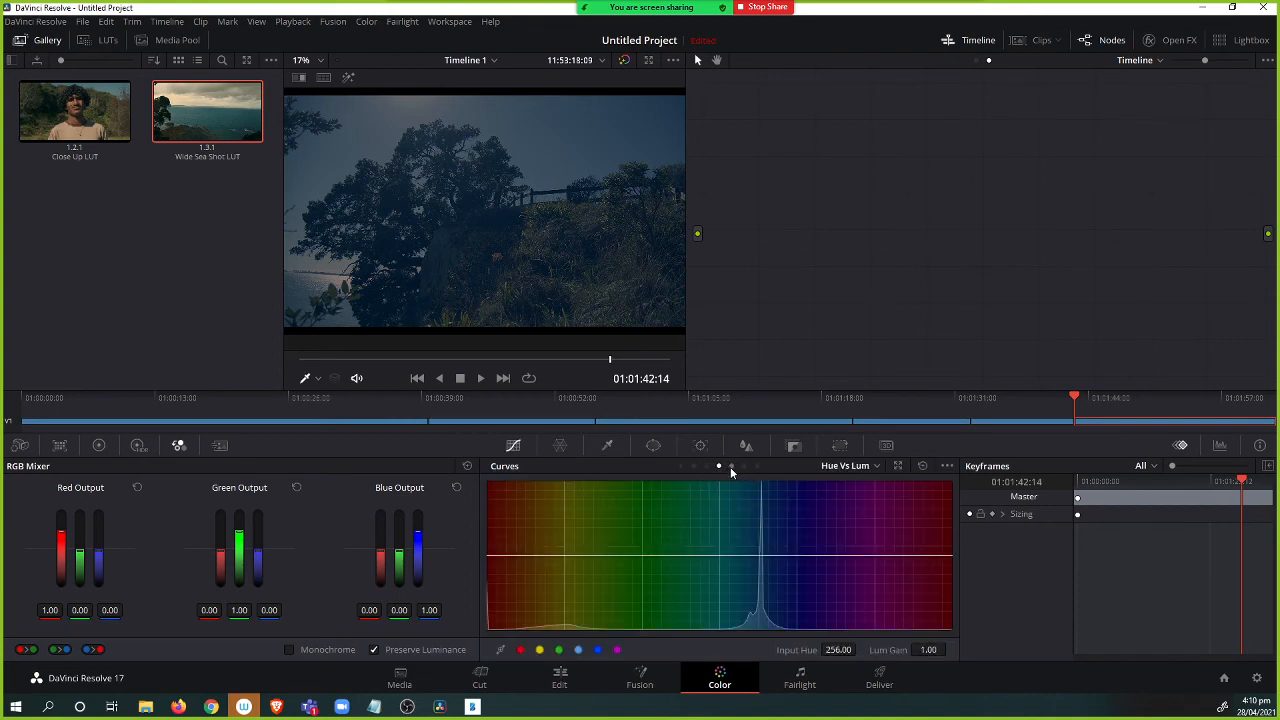
{"action": "left_click", "coordinate": [731, 466]}
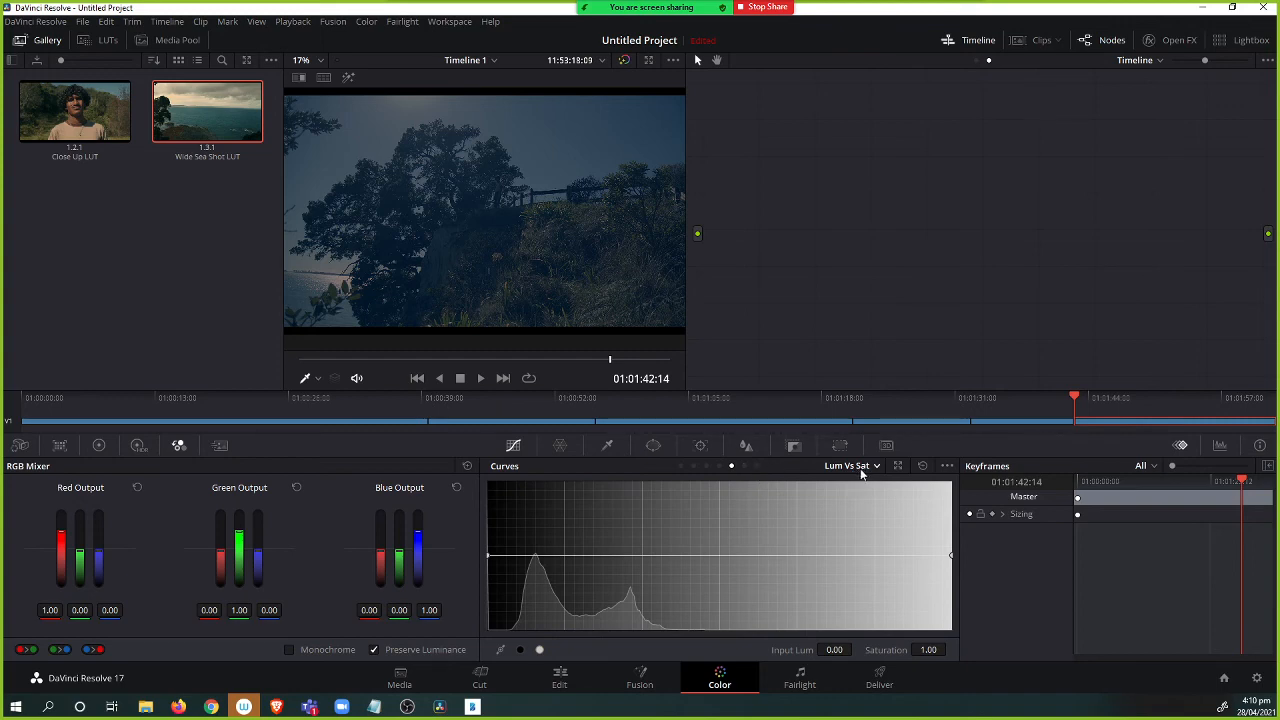
{"action": "left_click", "coordinate": [744, 466]}
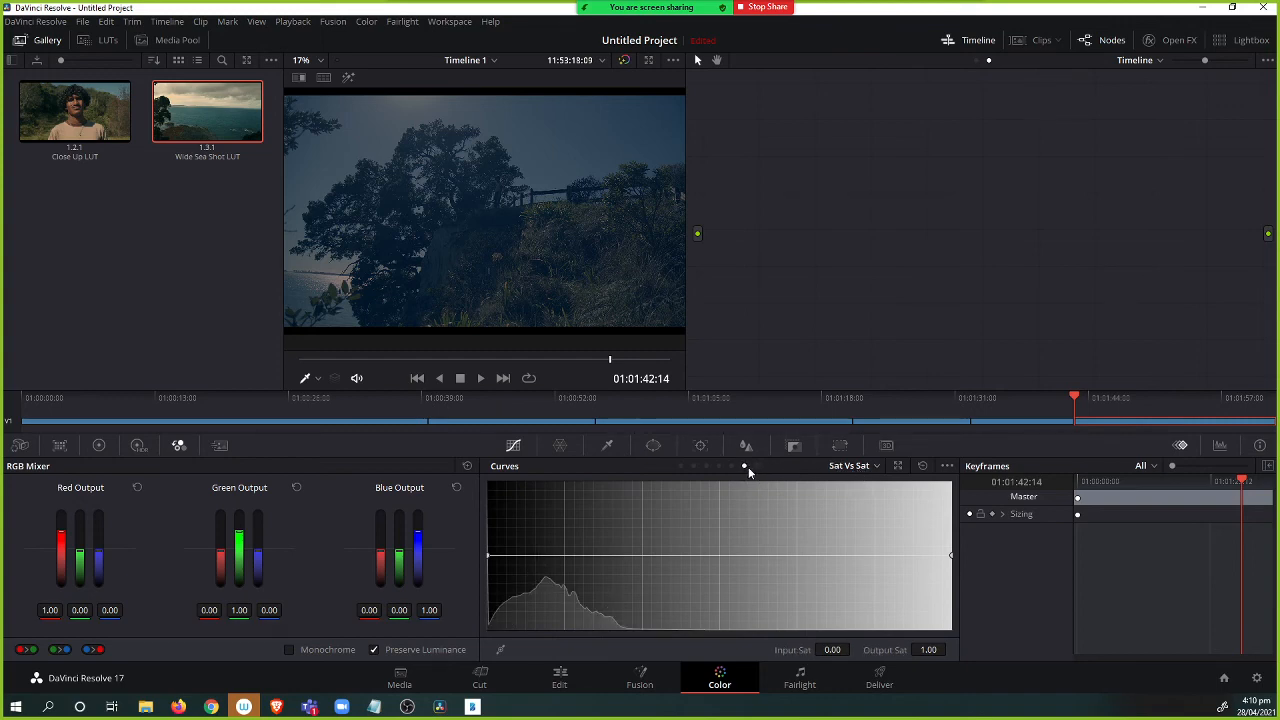
{"action": "left_click", "coordinate": [757, 466]}
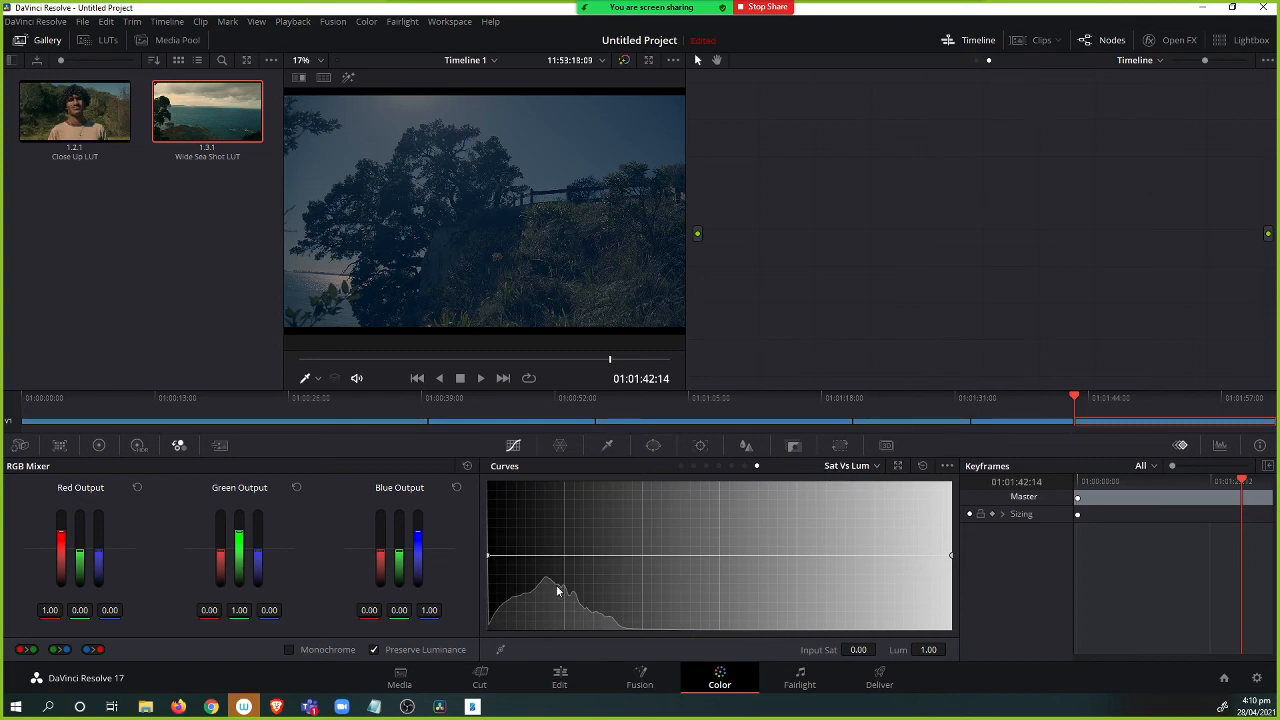
{"action": "left_click", "coordinate": [565, 557]}
{"action": "left_click", "coordinate": [489, 559]}
{"action": "left_click_drag", "start_coordinate": [489, 561], "coordinate": [508, 650]}
{"action": "left_click_drag", "start_coordinate": [564, 557], "coordinate": [628, 557]}
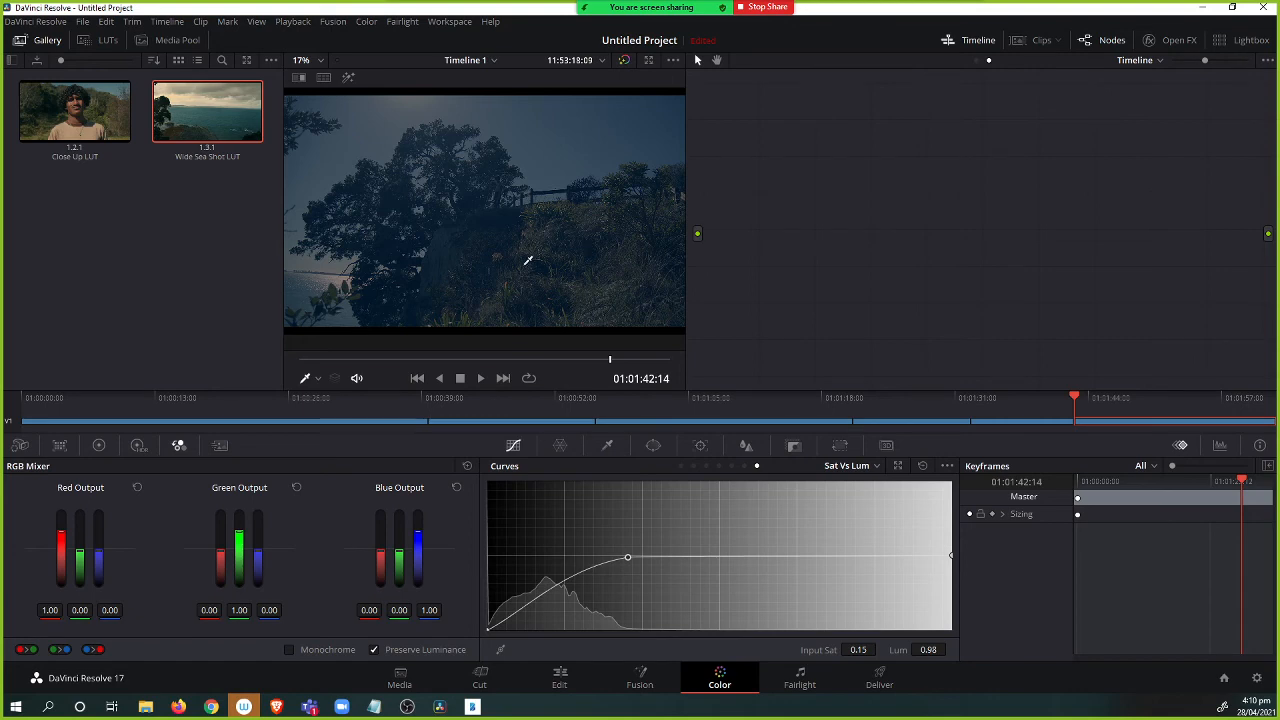
Zoom and pan the viewer to inspect the image closely.
{"action": "scroll", "coordinate": [641, 292], "scroll_direction": "up", "scroll_amount": 8}
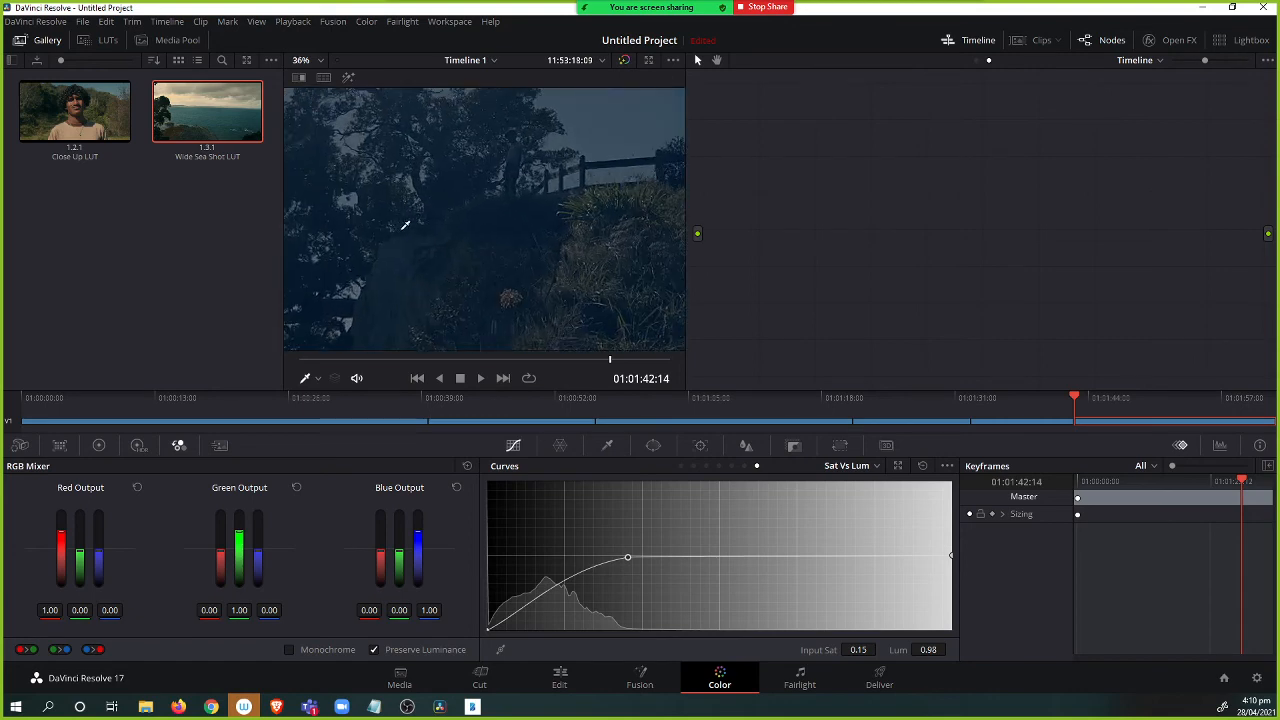
{"action": "left_click_drag", "start_coordinate": [361, 208], "coordinate": [588, 280]}
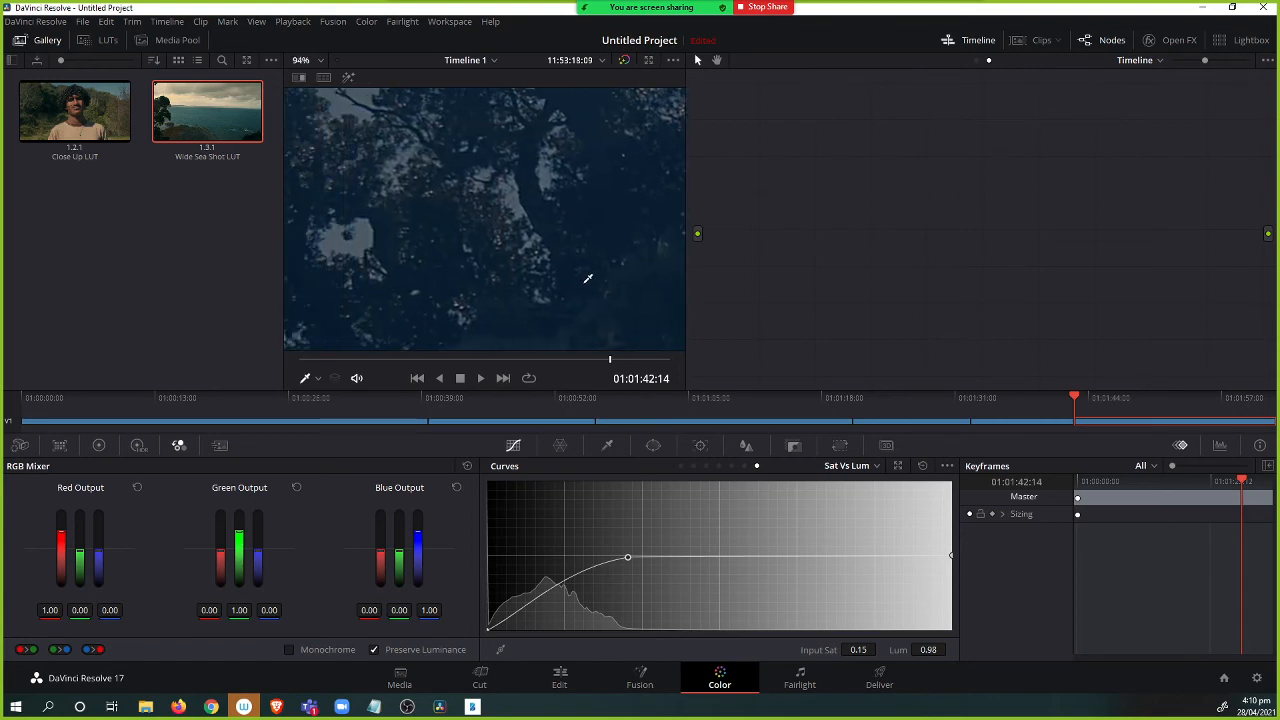
Reshape the Sat vs Lum curve, raising its zero-saturation end and pulling its control point down to around input 0.10.
{"action": "mouse_move", "coordinate": [490, 633]}
{"action": "left_mouse_down"}
{"action": "mouse_move", "coordinate": [478, 558]}
{"action": "mouse_move", "coordinate": [489, 627]}
{"action": "left_mouse_up"}
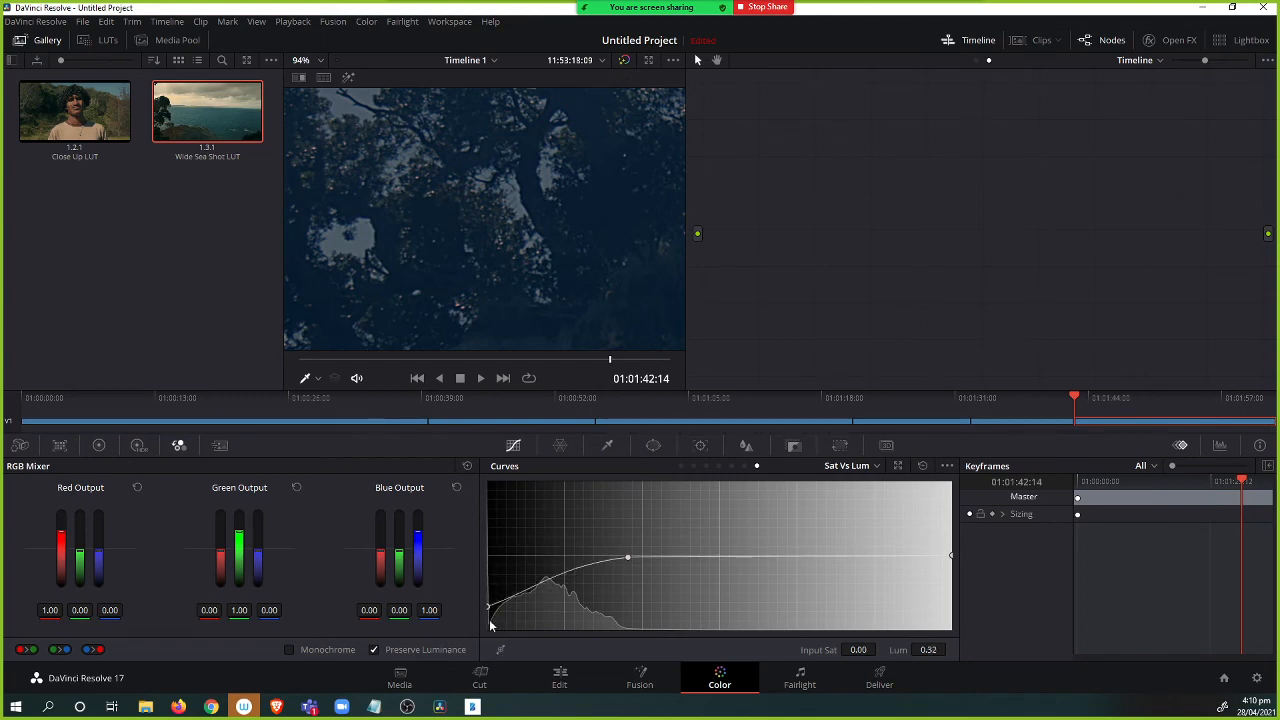
{"action": "left_click_drag", "start_coordinate": [627, 559], "coordinate": [582, 590]}
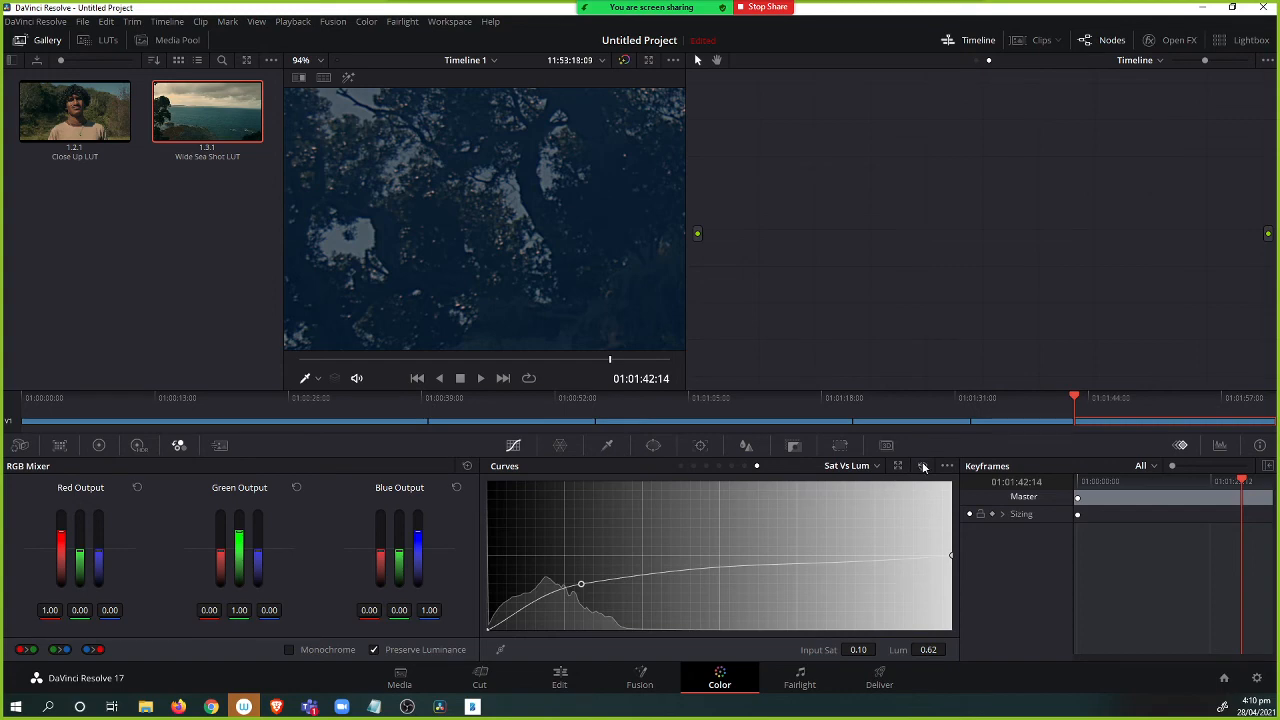
{"action": "left_click_drag", "start_coordinate": [581, 585], "coordinate": [586, 571]}
On the Lum vs Sat curve, add a control point and pull the darkest end down to desaturate the shadows.
{"action": "left_click", "coordinate": [745, 466]}
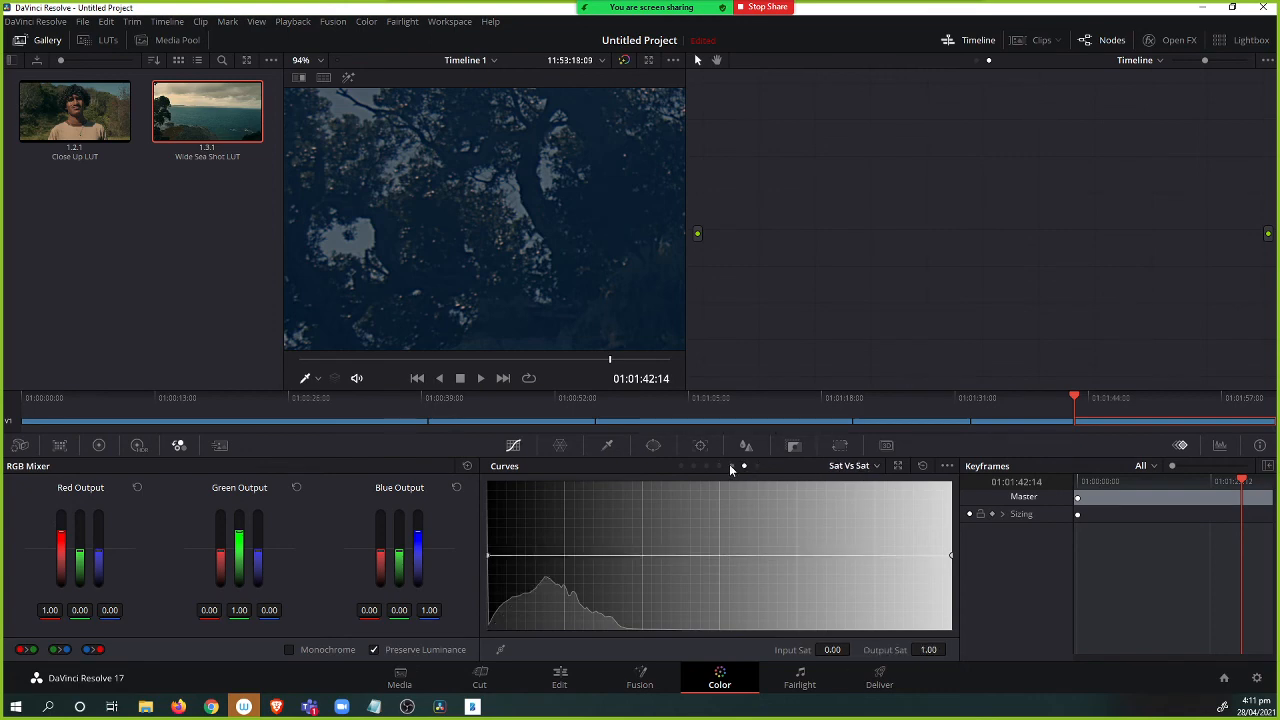
{"action": "left_click", "coordinate": [730, 466]}
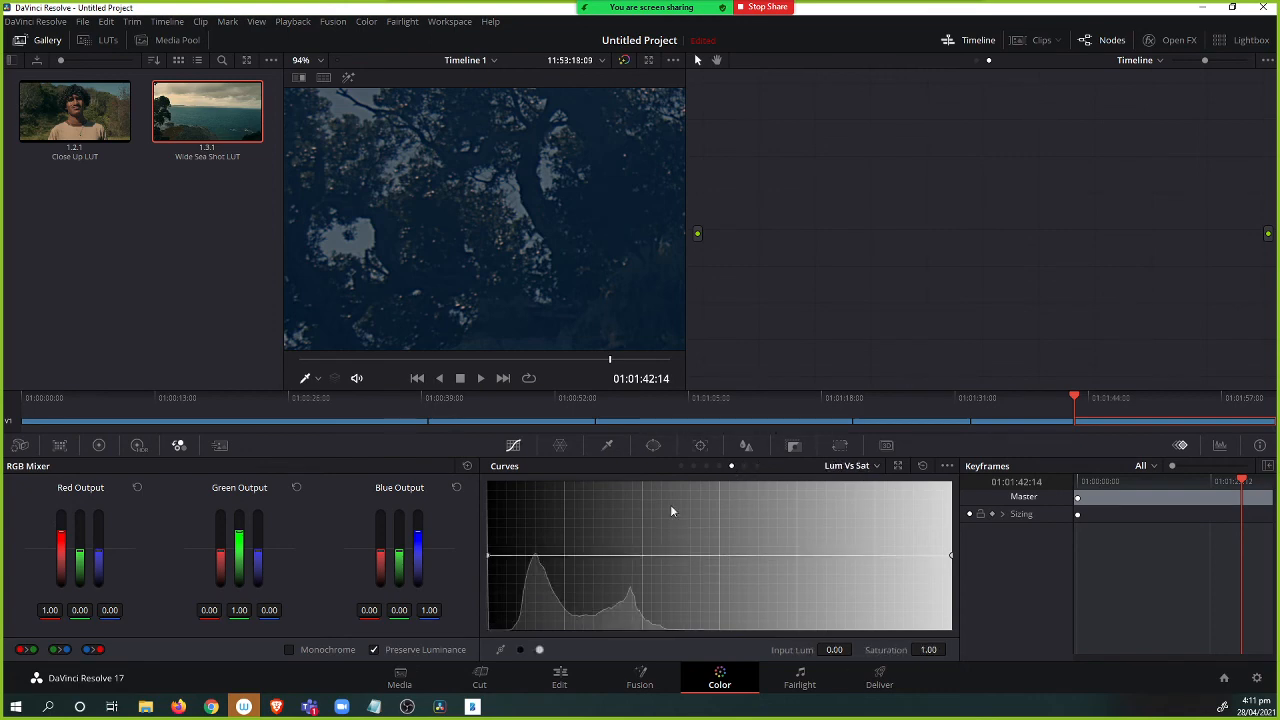
{"action": "left_click", "coordinate": [576, 555]}
{"action": "left_click_drag", "start_coordinate": [488, 555], "coordinate": [497, 645]}
{"action": "mouse_move", "coordinate": [582, 561]}
{"action": "left_mouse_down"}
{"action": "mouse_move", "coordinate": [682, 578]}
{"action": "mouse_move", "coordinate": [596, 556]}
{"action": "left_mouse_up"}
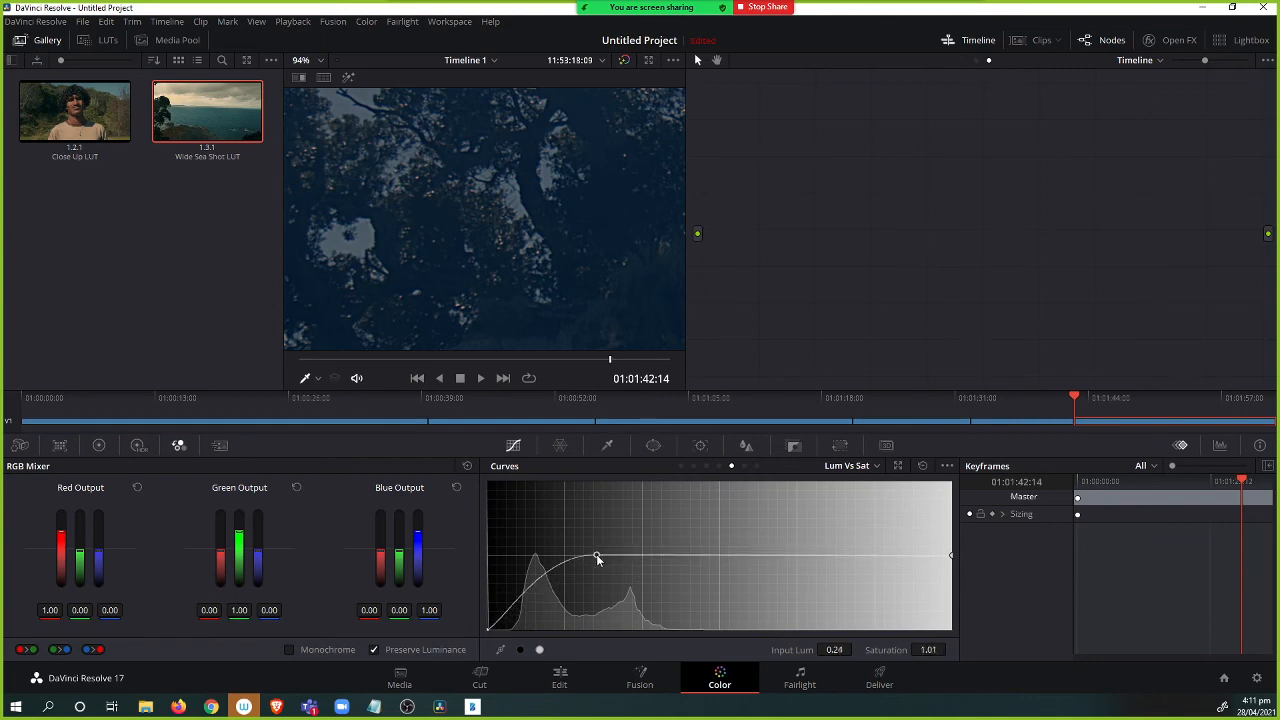
Open the Primaries panel, fit the viewer to the frame and switch the color wheels to Log mode.
{"action": "left_click", "coordinate": [682, 467]}
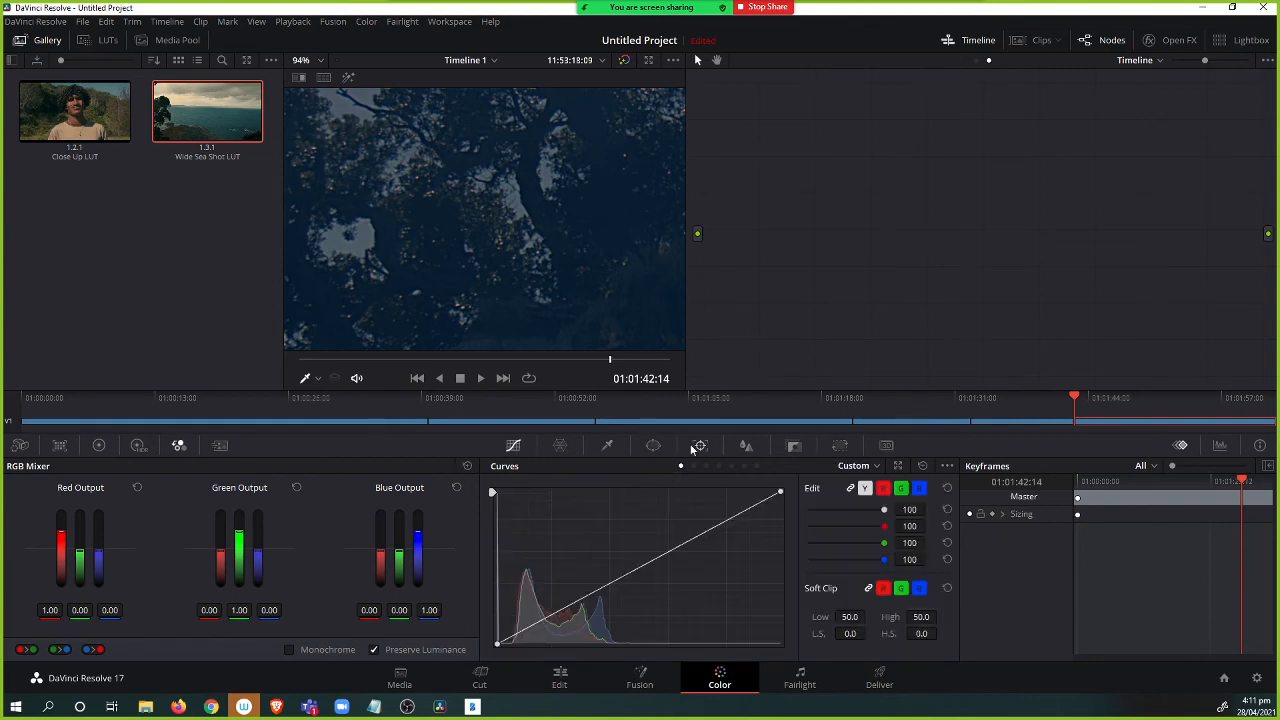
{"action": "left_click", "coordinate": [103, 446]}
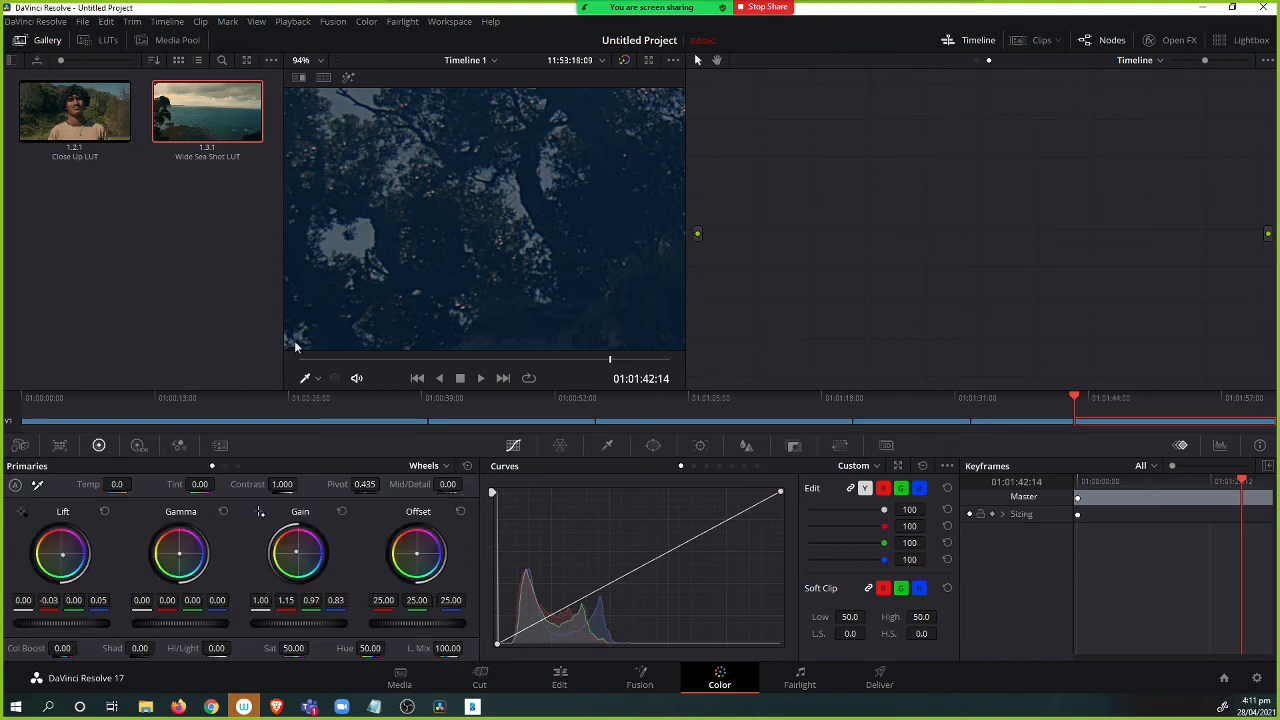
{"action": "scroll", "coordinate": [507, 224], "scroll_direction": "down", "scroll_amount": 8}
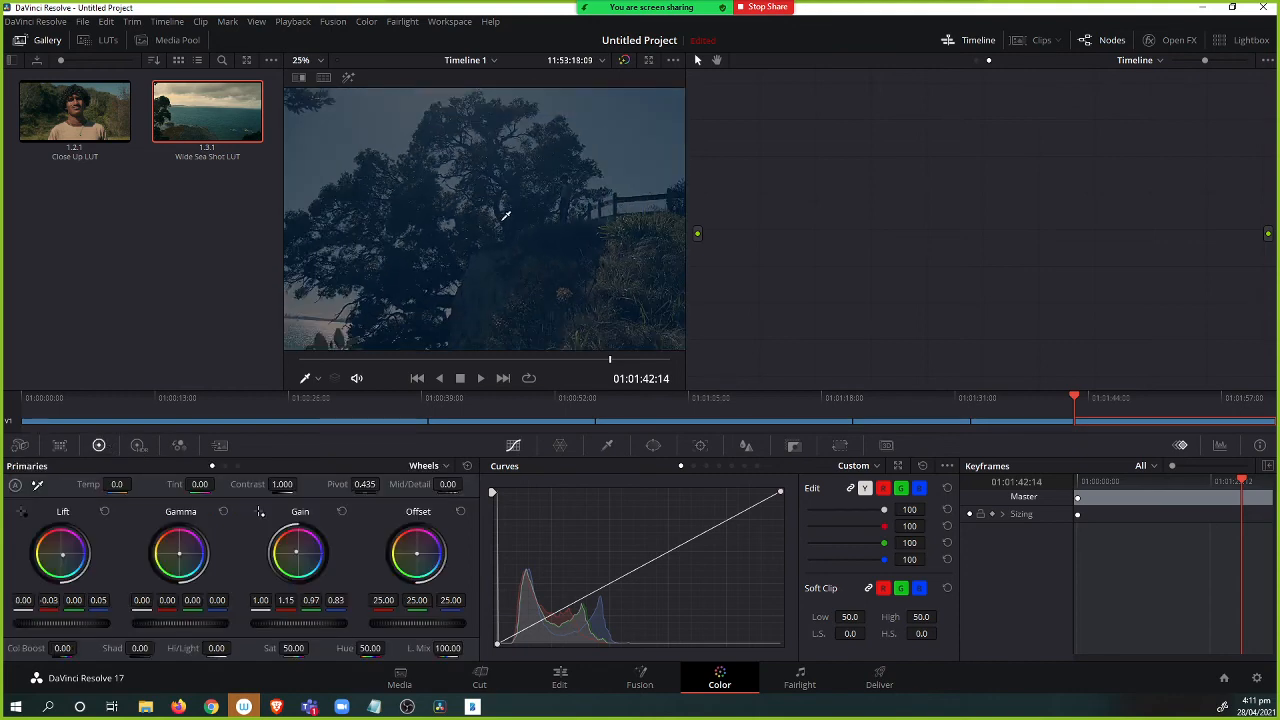
{"action": "left_click", "coordinate": [433, 466]}
{"action": "left_click", "coordinate": [436, 518]}
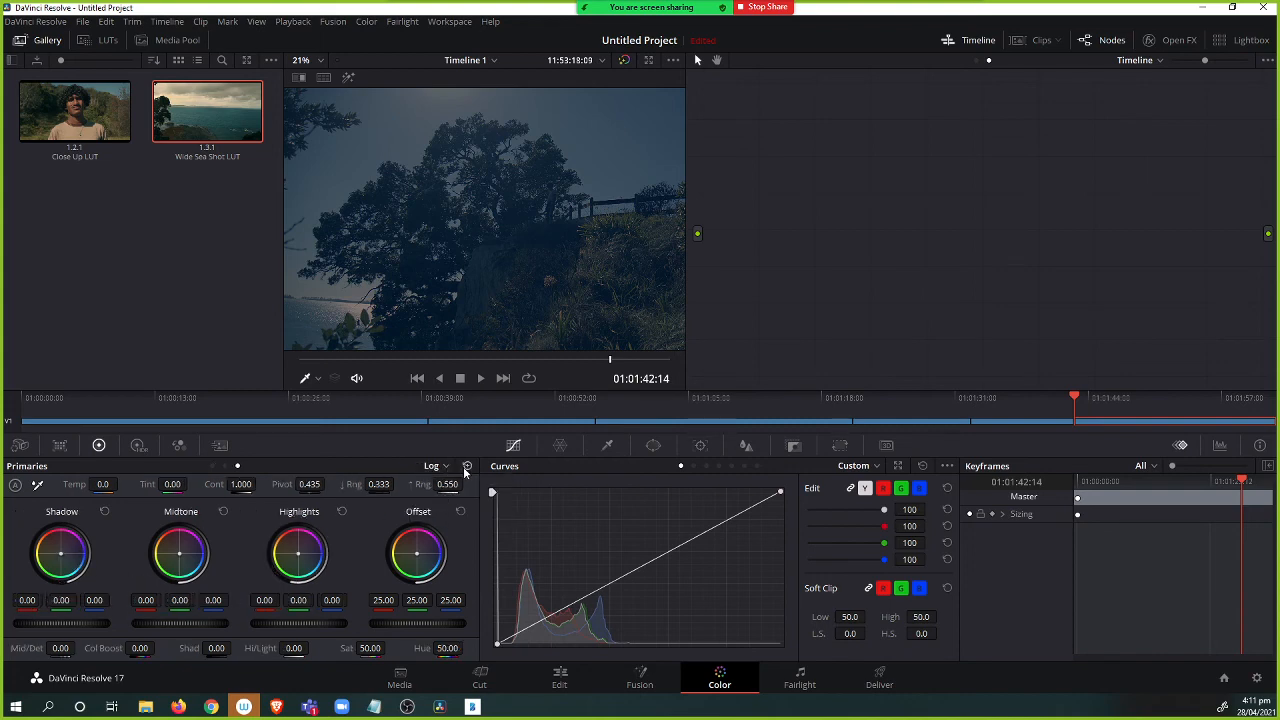
Switch the node editor from the timeline graph to the clip's node graph.
{"action": "mouse_move", "coordinate": [776, 237]}
{"action": "left_mouse_down"}
{"action": "mouse_move", "coordinate": [849, 266]}
{"action": "mouse_move", "coordinate": [867, 238]}
{"action": "mouse_move", "coordinate": [854, 220]}
{"action": "mouse_move", "coordinate": [731, 249]}
{"action": "mouse_move", "coordinate": [759, 250]}
{"action": "left_mouse_up"}
{"action": "left_click_drag", "start_coordinate": [897, 234], "coordinate": [967, 241]}
{"action": "left_click", "coordinate": [1104, 40]}
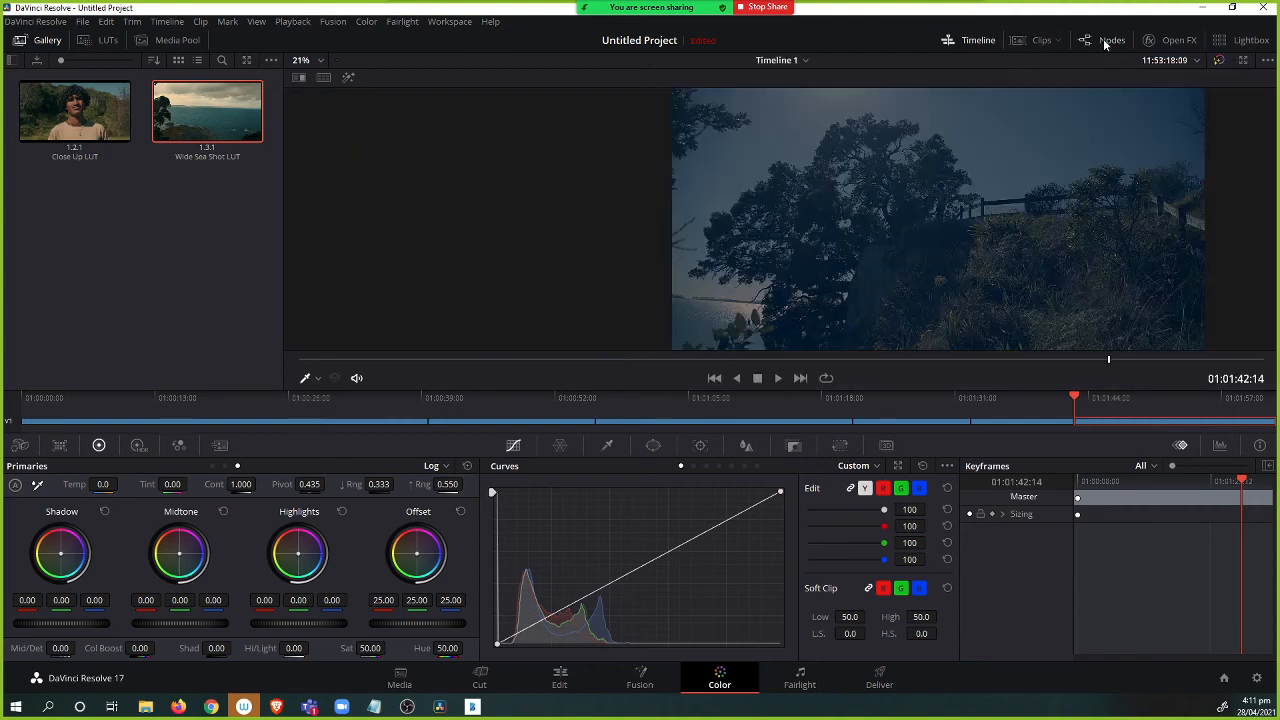
{"action": "left_click", "coordinate": [1104, 40]}
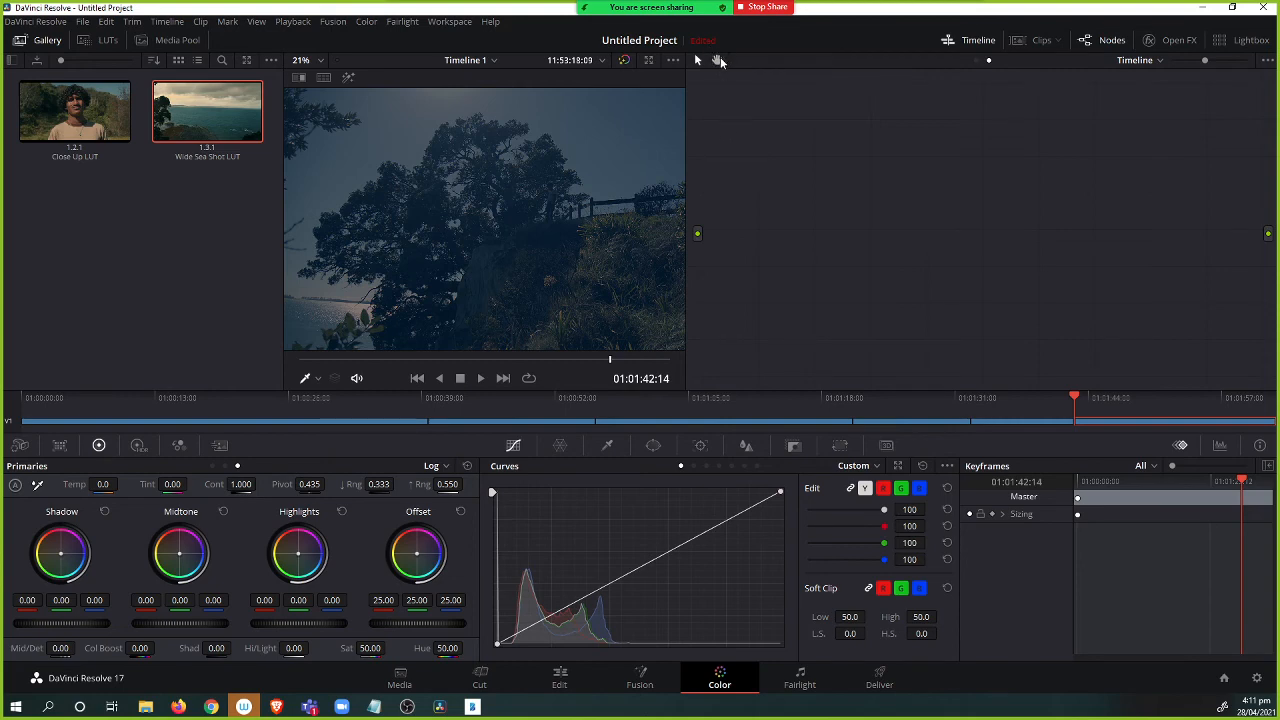
{"action": "left_click", "coordinate": [977, 60]}
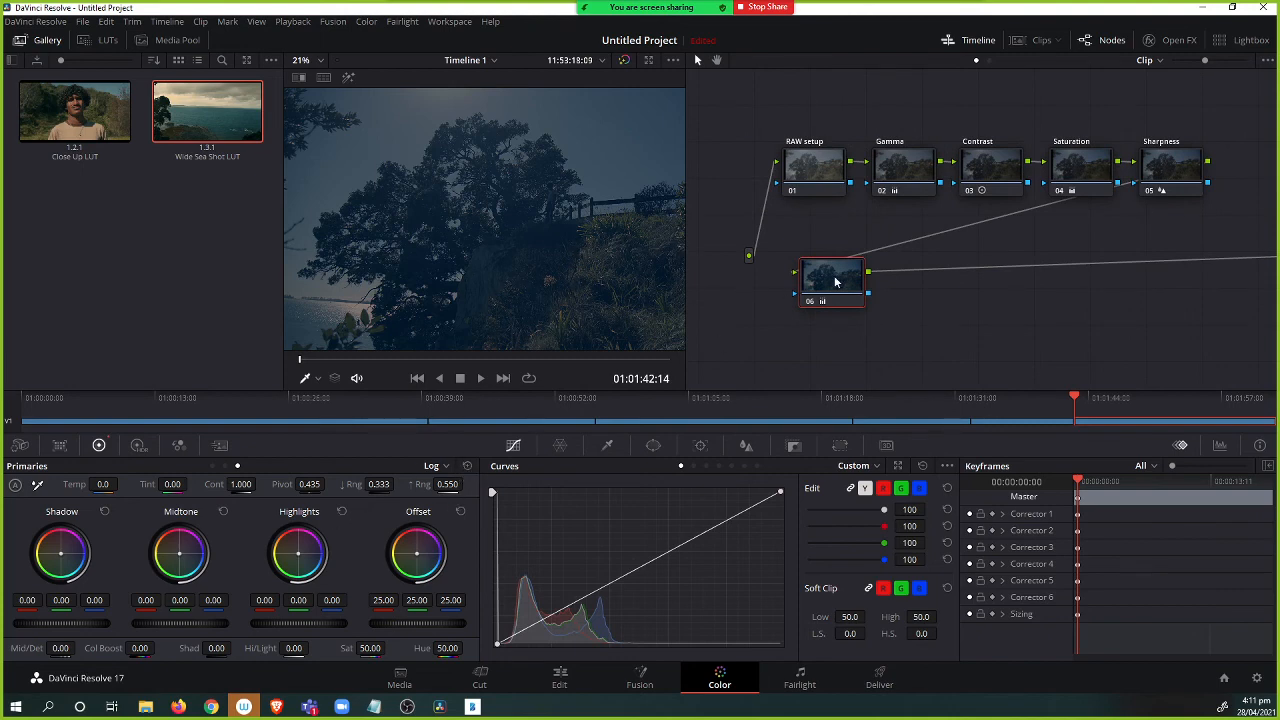
{"action": "left_click_drag", "start_coordinate": [835, 282], "coordinate": [837, 284]}
{"action": "key", "text": "Delete"}
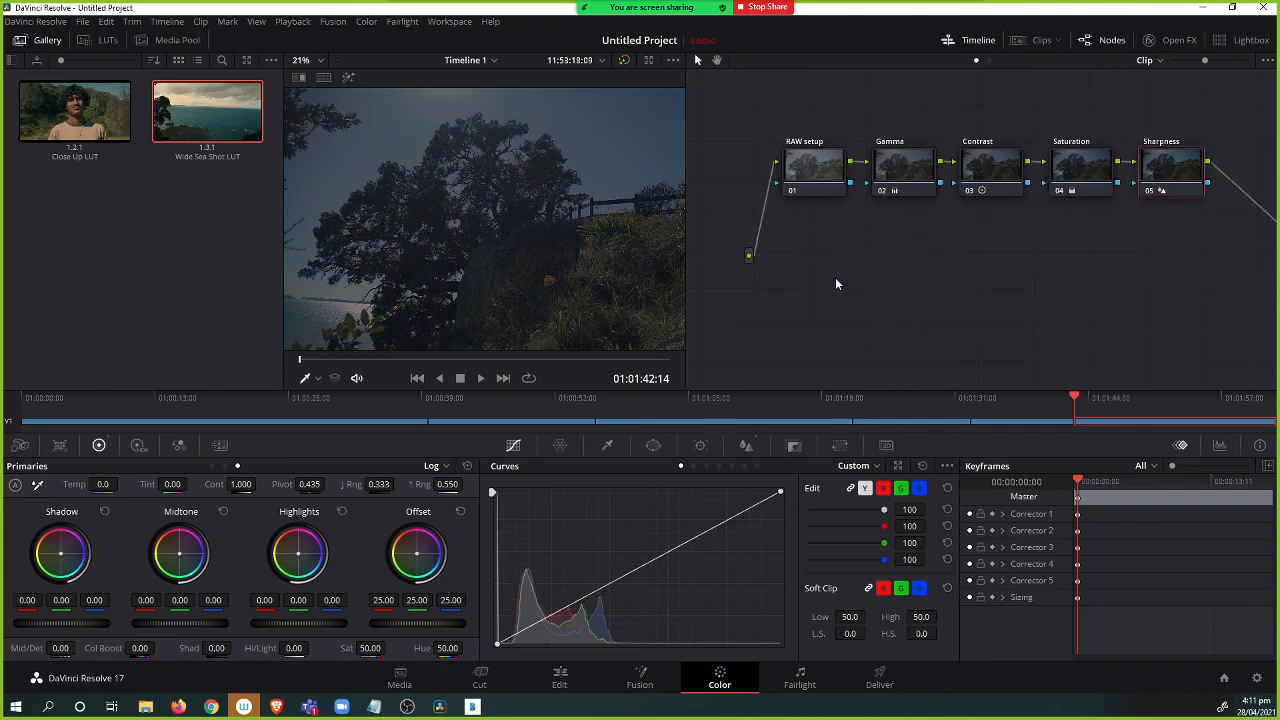
{"action": "key", "text": "ctrl+z"}
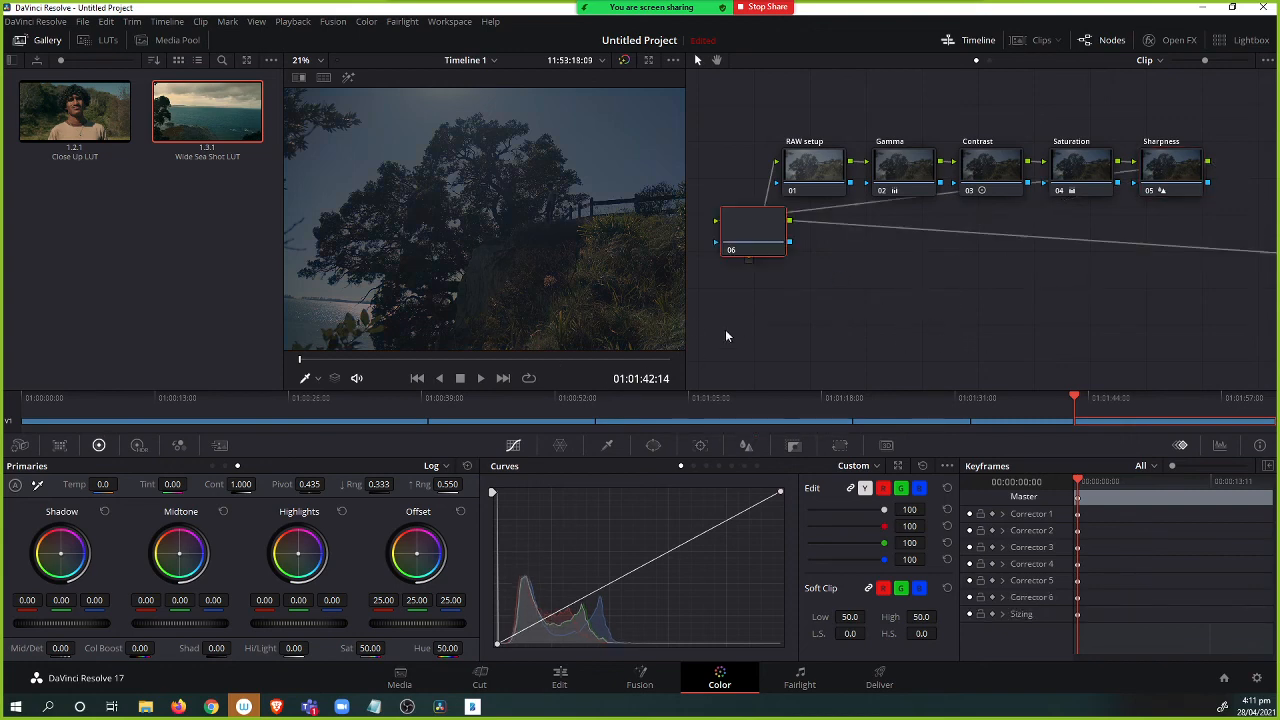
Reposition node 06 below the main chain and switch the primaries back to the standard color wheels.
{"action": "left_click_drag", "start_coordinate": [830, 317], "coordinate": [824, 311]}
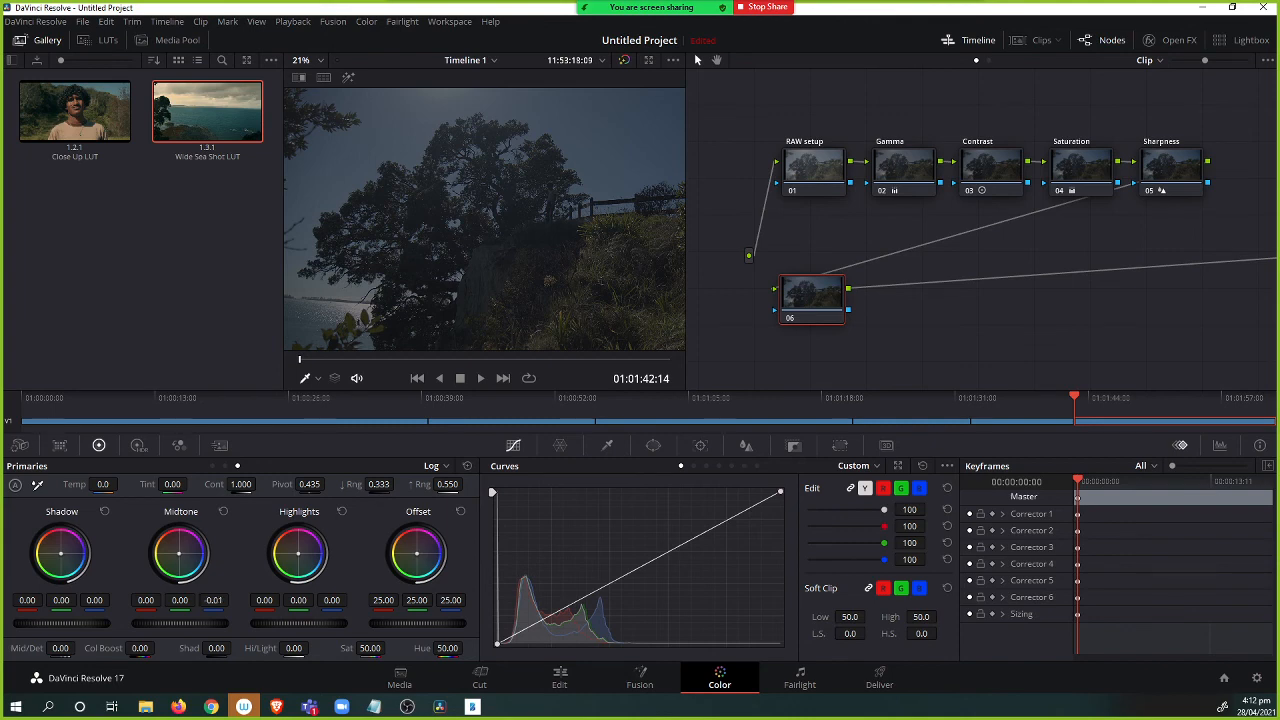
{"action": "left_click_drag", "start_coordinate": [179, 553], "coordinate": [171, 550]}
{"action": "key", "text": "ctrl+z"}
{"action": "mouse_move", "coordinate": [181, 560]}
{"action": "left_mouse_down"}
{"action": "mouse_move", "coordinate": [203, 556]}
{"action": "mouse_move", "coordinate": [172, 549]}
{"action": "left_mouse_up"}
{"action": "key", "text": "ctrl+z"}
{"action": "left_click", "coordinate": [440, 467]}
{"action": "left_click", "coordinate": [458, 487]}
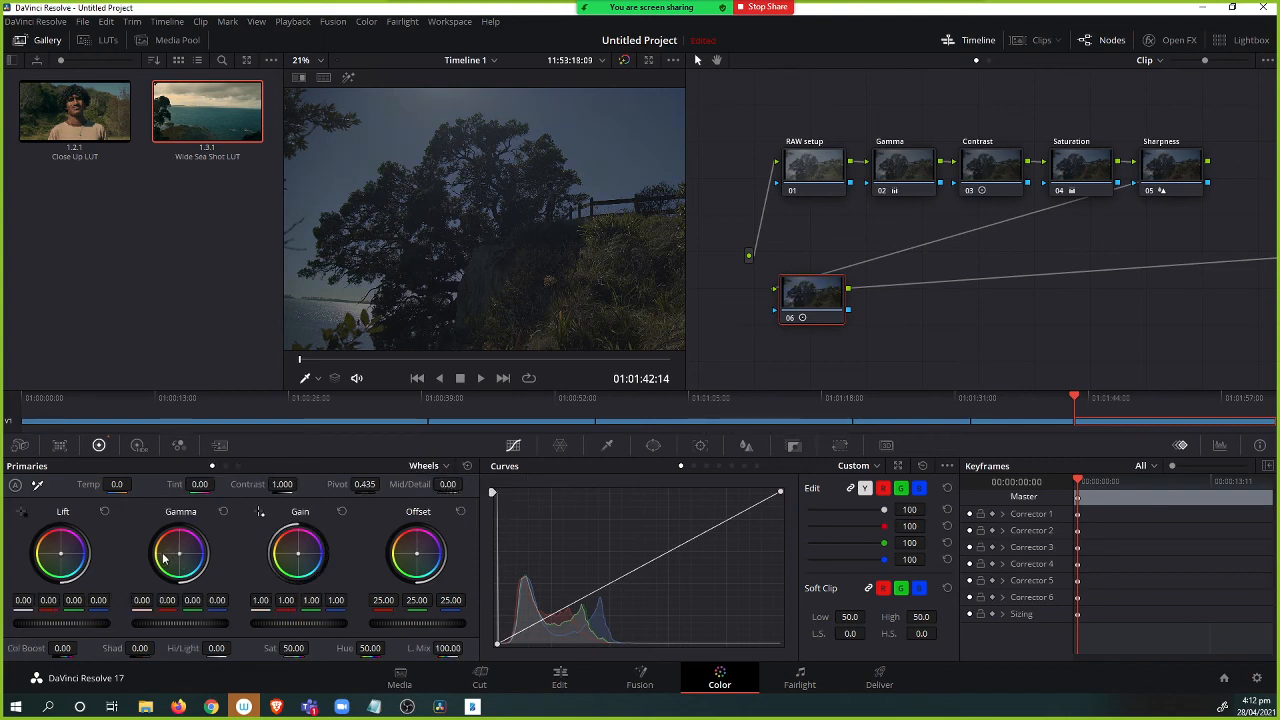
Nudge node 06's Gamma and Lift wheels slightly and set its Gain to R 0.86, G 1.02, B 1.17.
{"action": "left_click_drag", "start_coordinate": [181, 558], "coordinate": [176, 550]}
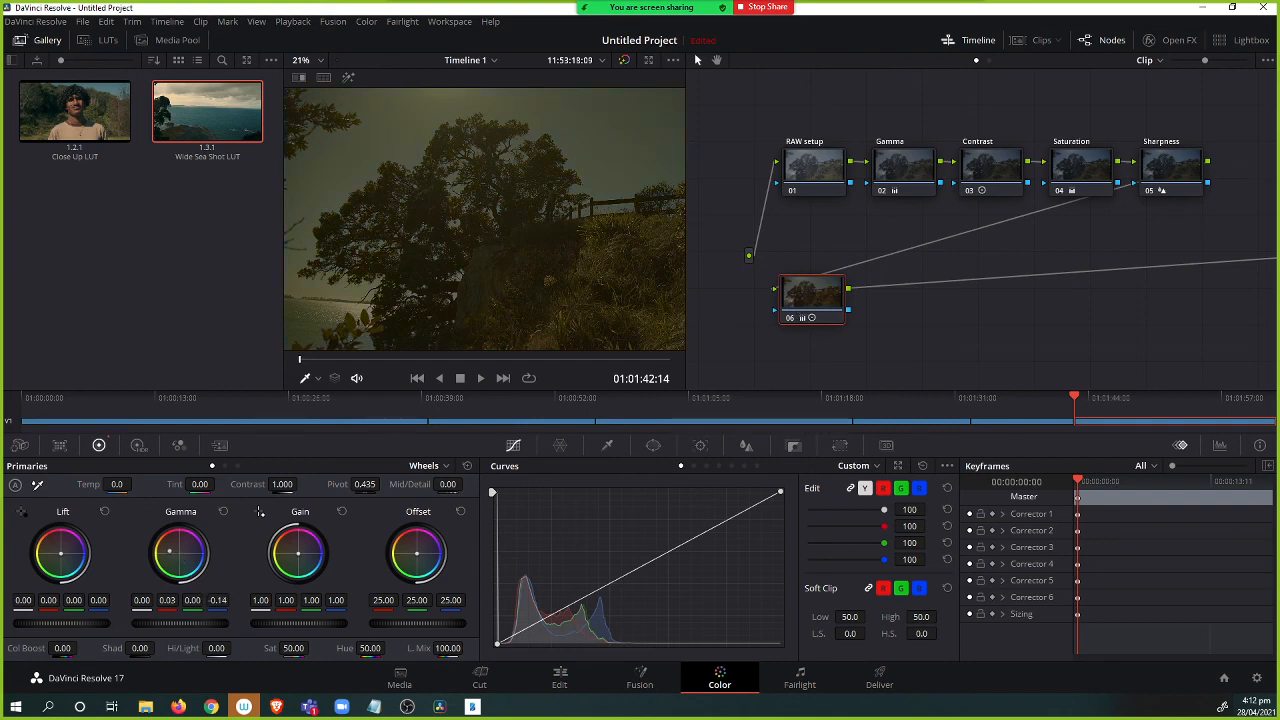
{"action": "left_click_drag", "start_coordinate": [166, 551], "coordinate": [173, 550]}
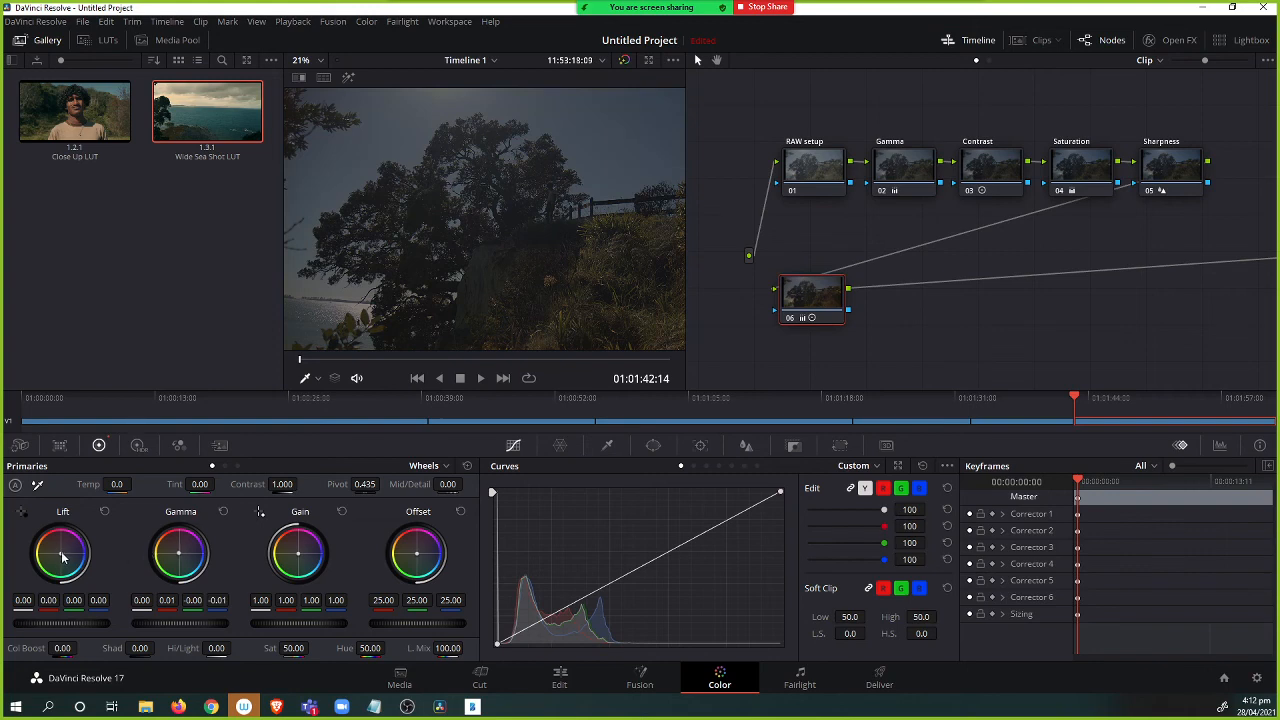
{"action": "left_click_drag", "start_coordinate": [64, 557], "coordinate": [65, 557]}
{"action": "left_click_drag", "start_coordinate": [61, 553], "coordinate": [60, 552]}
{"action": "left_click", "coordinate": [104, 511]}
{"action": "left_click_drag", "start_coordinate": [62, 555], "coordinate": [60, 552]}
{"action": "left_click_drag", "start_coordinate": [300, 560], "coordinate": [301, 560]}
{"action": "left_click_drag", "start_coordinate": [300, 553], "coordinate": [302, 556]}
Label node 06 as Overall Harmony.
{"action": "right_click", "coordinate": [817, 290]}
{"action": "left_click", "coordinate": [845, 315]}
{"action": "type", "text": "Overall Harmo"}
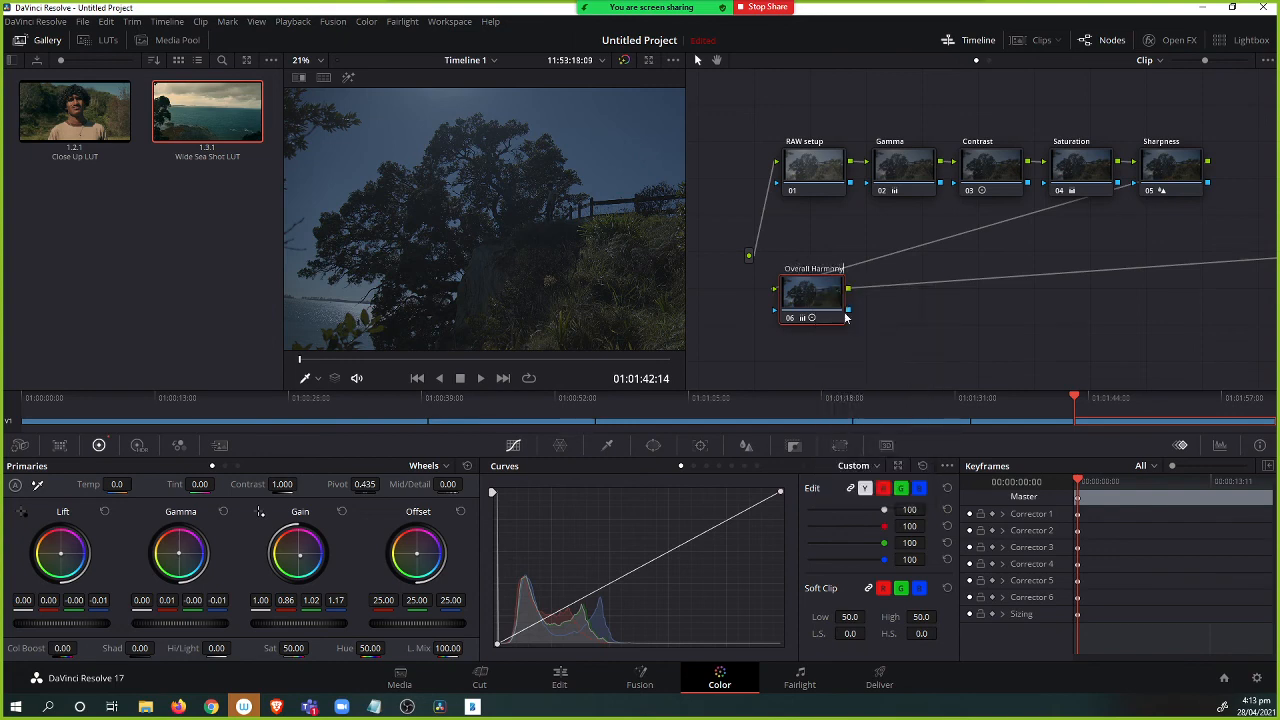
{"action": "type", "text": "ny"}
{"action": "key", "text": "Return"}
{"action": "left_click_drag", "start_coordinate": [821, 300], "coordinate": [829, 286]}
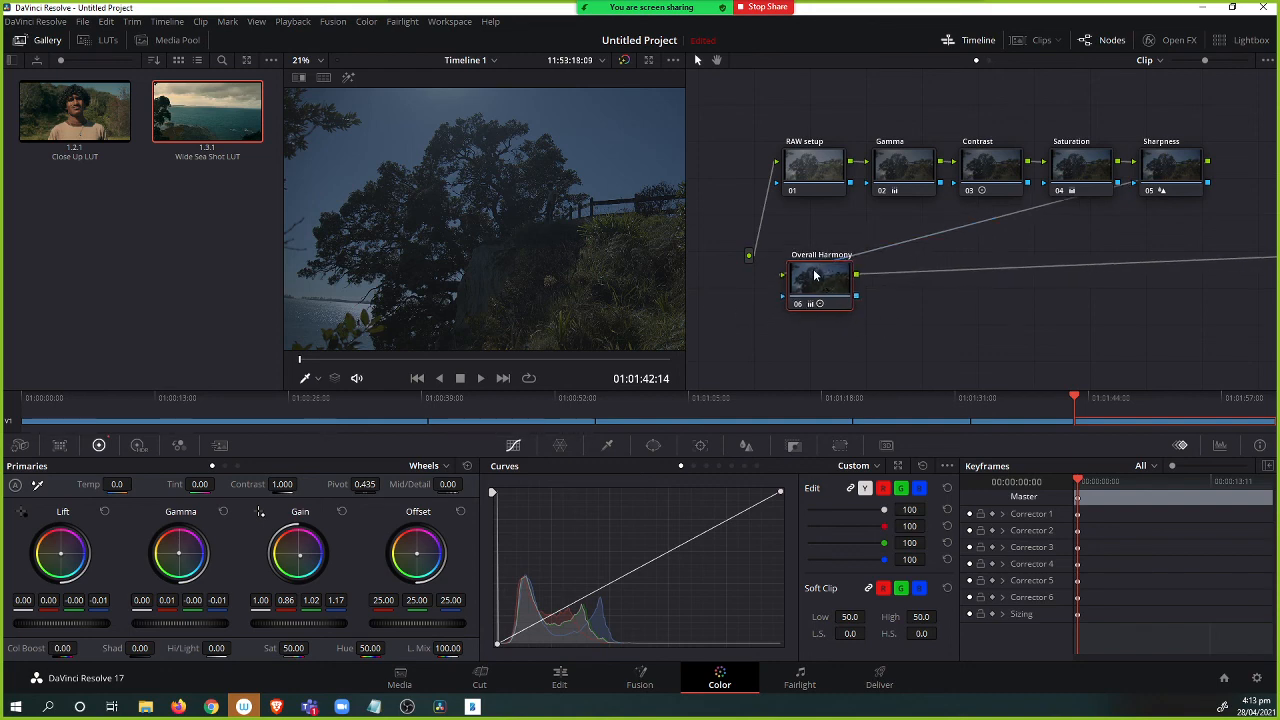
Add a serial node 07 after Overall Harmony and label it Sky.
{"action": "key", "text": "alt+s"}
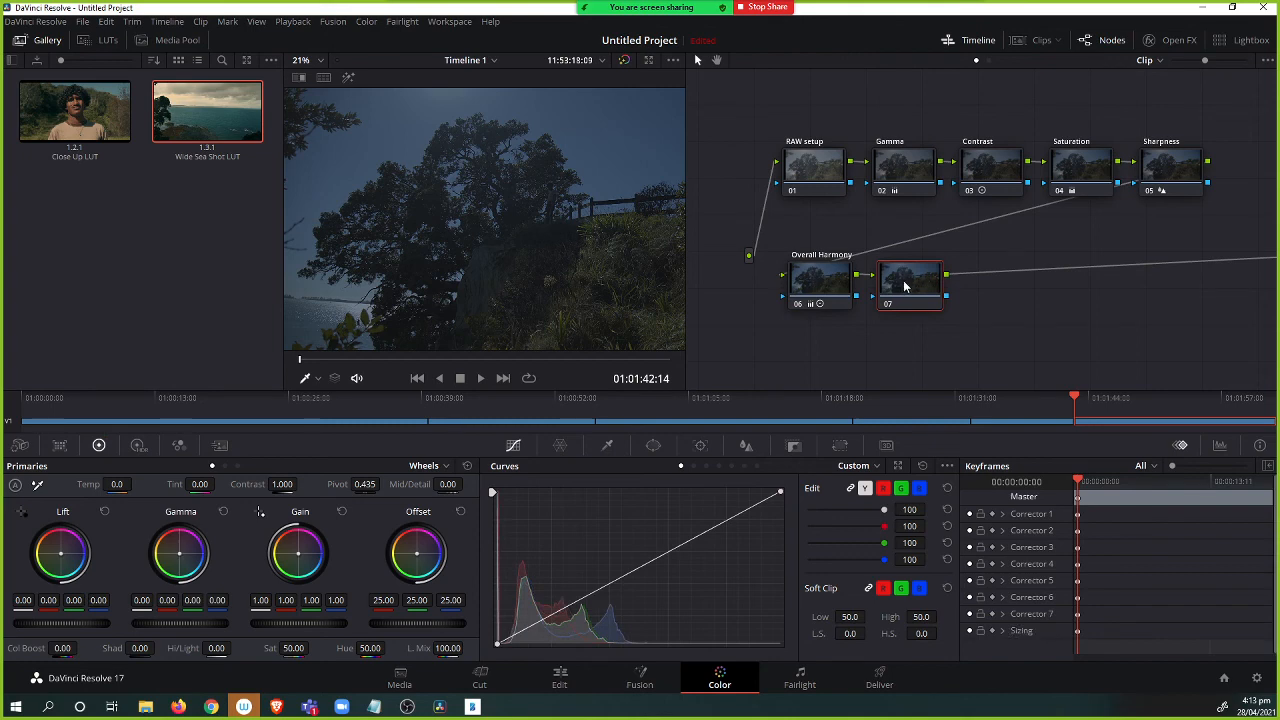
{"action": "right_click", "coordinate": [922, 285]}
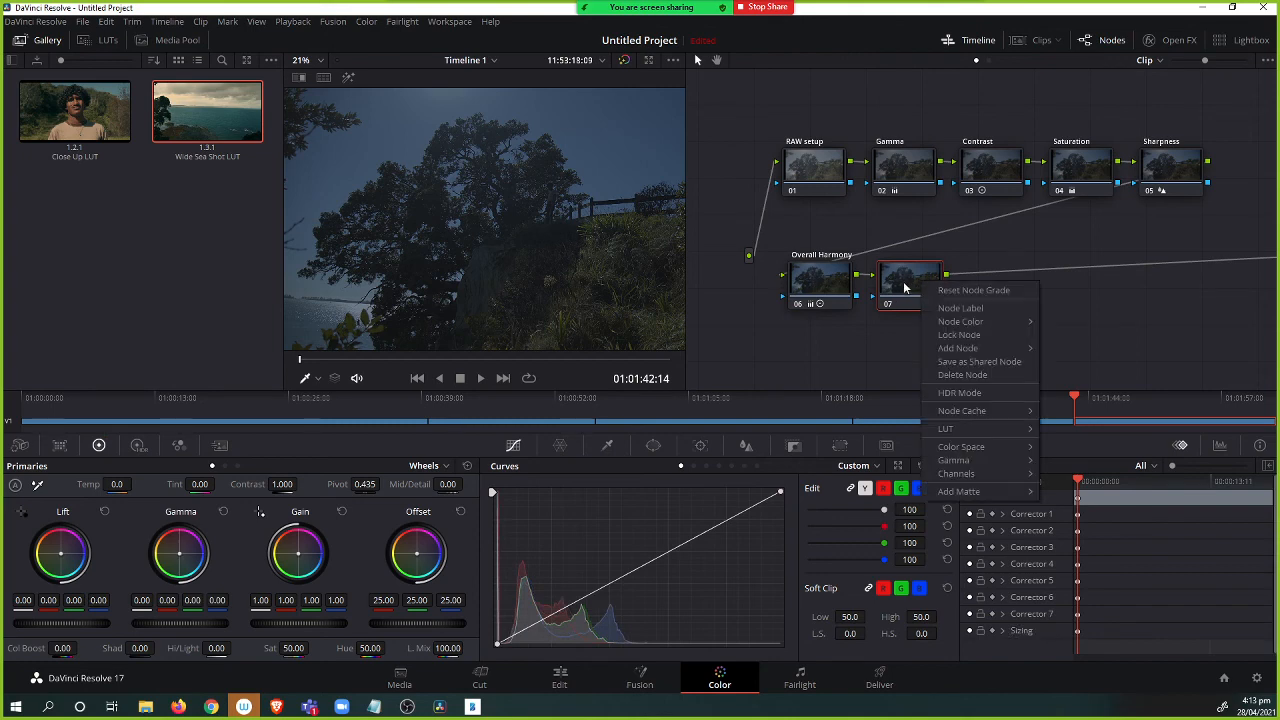
{"action": "left_click", "coordinate": [955, 309]}
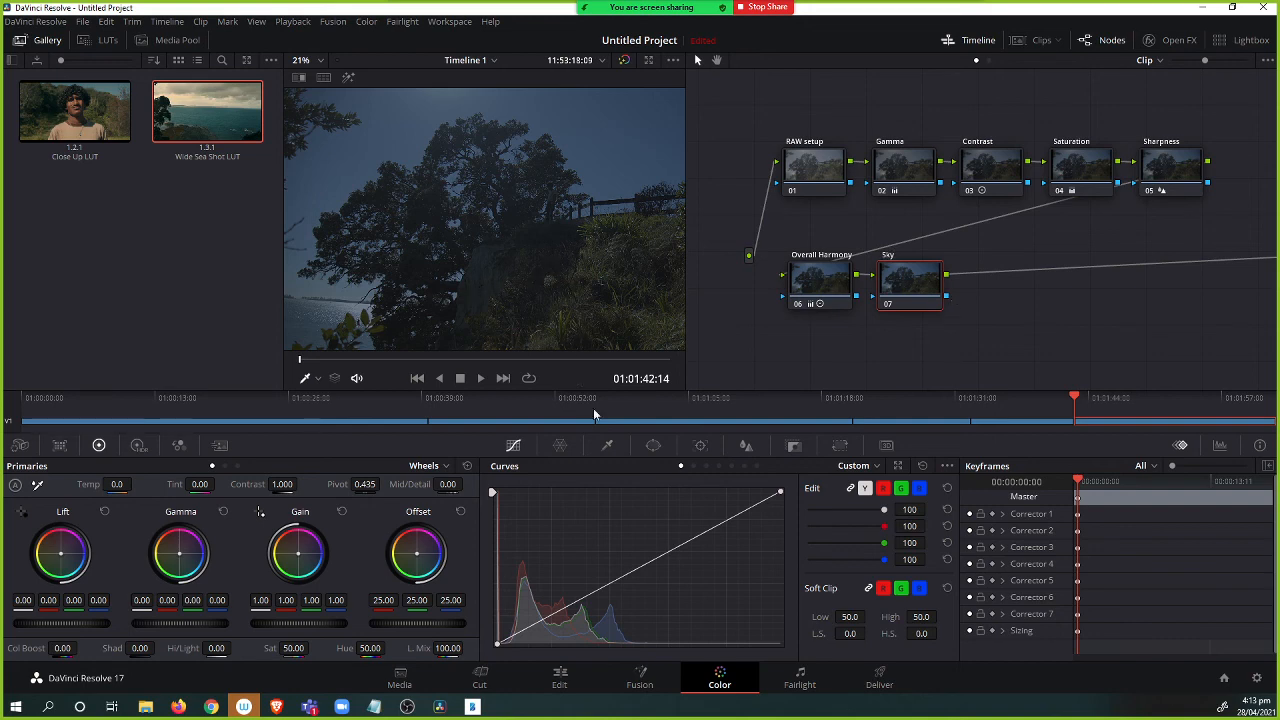
Isolate the sky in node 07 with the HSL qualifier, refining saturation and luminance ranges while viewing the highlight.
{"action": "left_click", "coordinate": [607, 445]}
{"action": "left_click", "coordinate": [456, 124]}
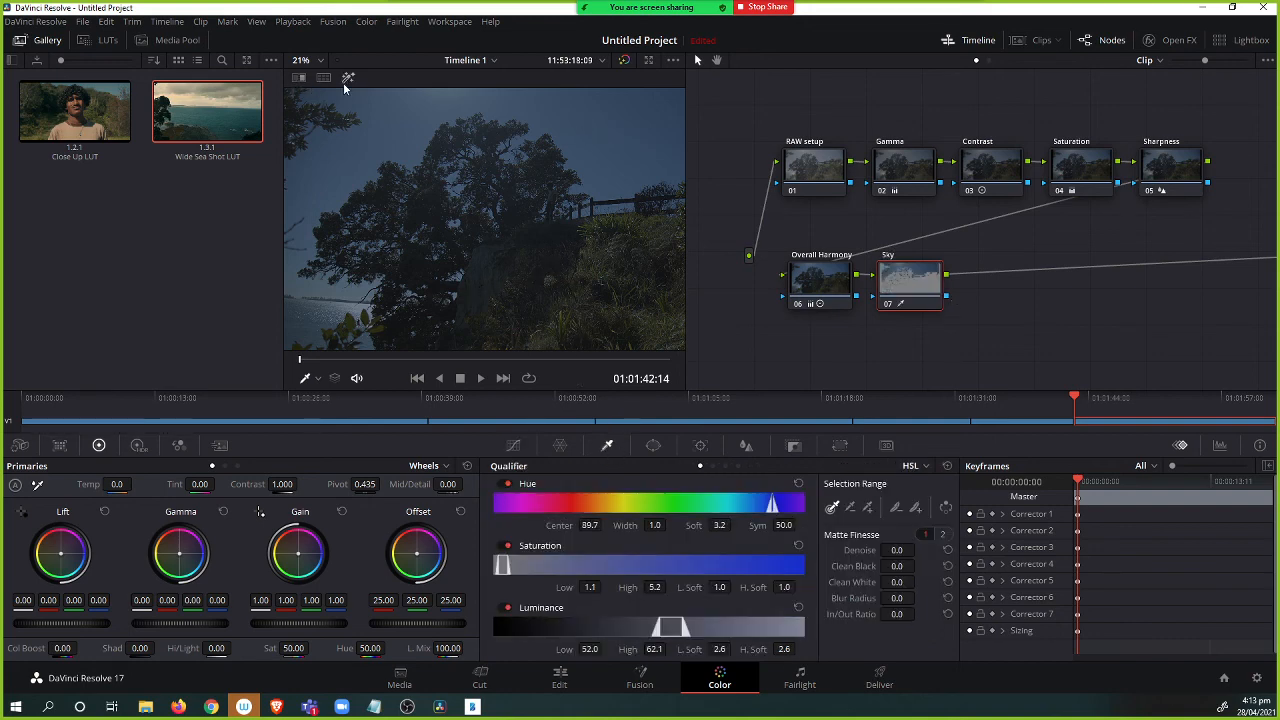
{"action": "left_click", "coordinate": [348, 78]}
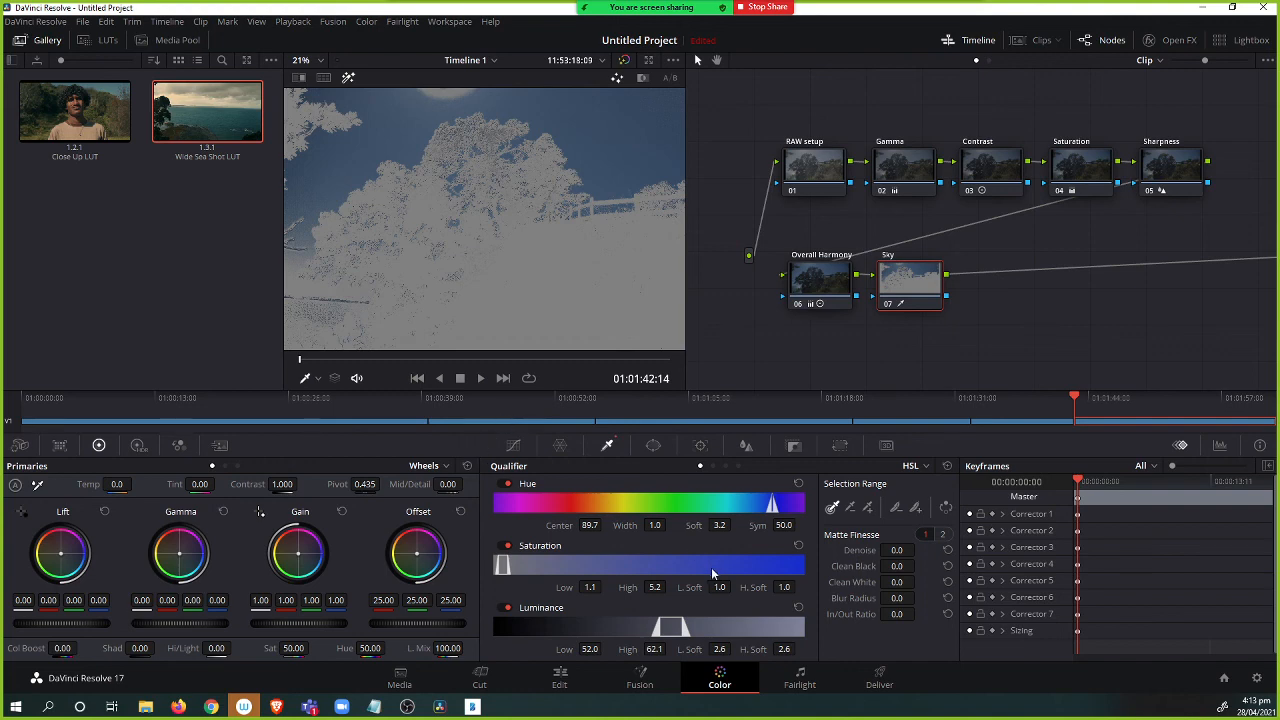
{"action": "mouse_move", "coordinate": [508, 566]}
{"action": "left_mouse_down"}
{"action": "mouse_move", "coordinate": [536, 566]}
{"action": "mouse_move", "coordinate": [494, 571]}
{"action": "mouse_move", "coordinate": [512, 577]}
{"action": "left_mouse_up"}
{"action": "mouse_move", "coordinate": [672, 628]}
{"action": "left_mouse_down"}
{"action": "mouse_move", "coordinate": [660, 628]}
{"action": "mouse_move", "coordinate": [674, 628]}
{"action": "left_mouse_up"}
{"action": "left_click", "coordinate": [348, 77]}
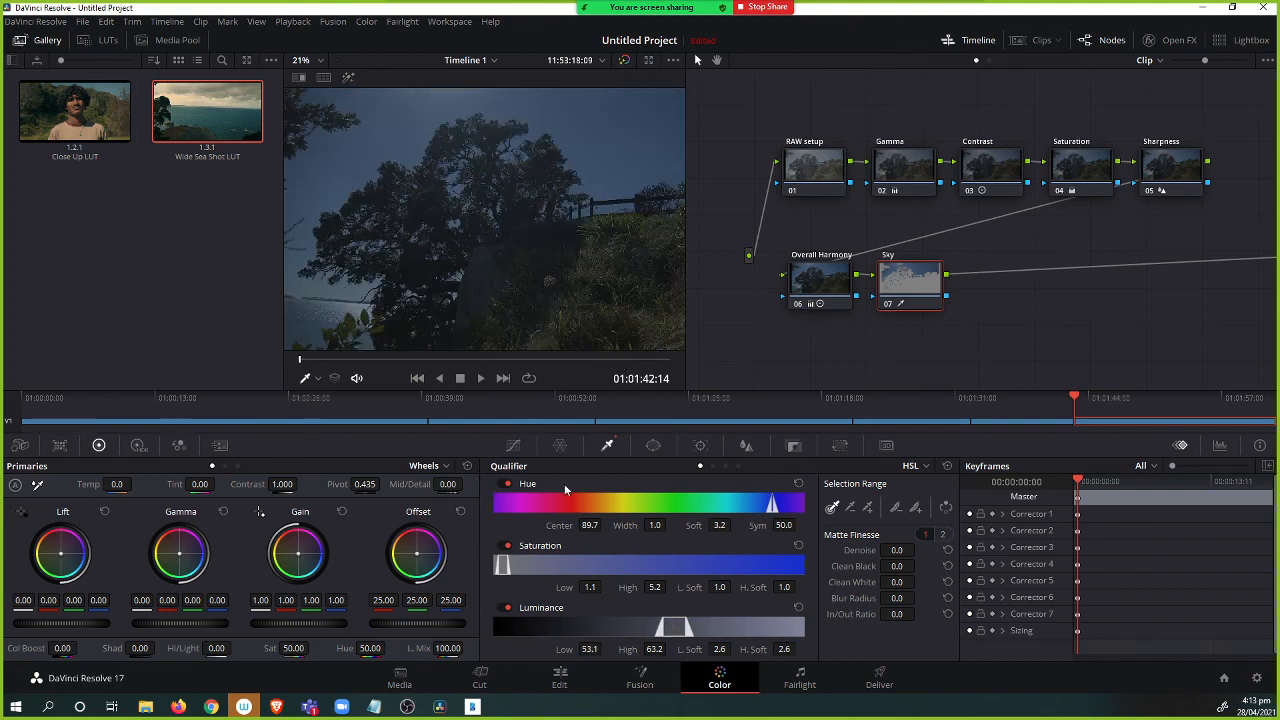
Grade the sky: Blur Radius 69.9, Offset R 22.61, G 24.33, B 27.49, Saturation 75.80 and Gamma 0.03.
{"action": "left_click_drag", "start_coordinate": [897, 598], "coordinate": [924, 597]}
{"action": "mouse_move", "coordinate": [181, 554]}
{"action": "left_mouse_down"}
{"action": "mouse_move", "coordinate": [172, 537]}
{"action": "mouse_move", "coordinate": [203, 548]}
{"action": "mouse_move", "coordinate": [166, 548]}
{"action": "left_mouse_up"}
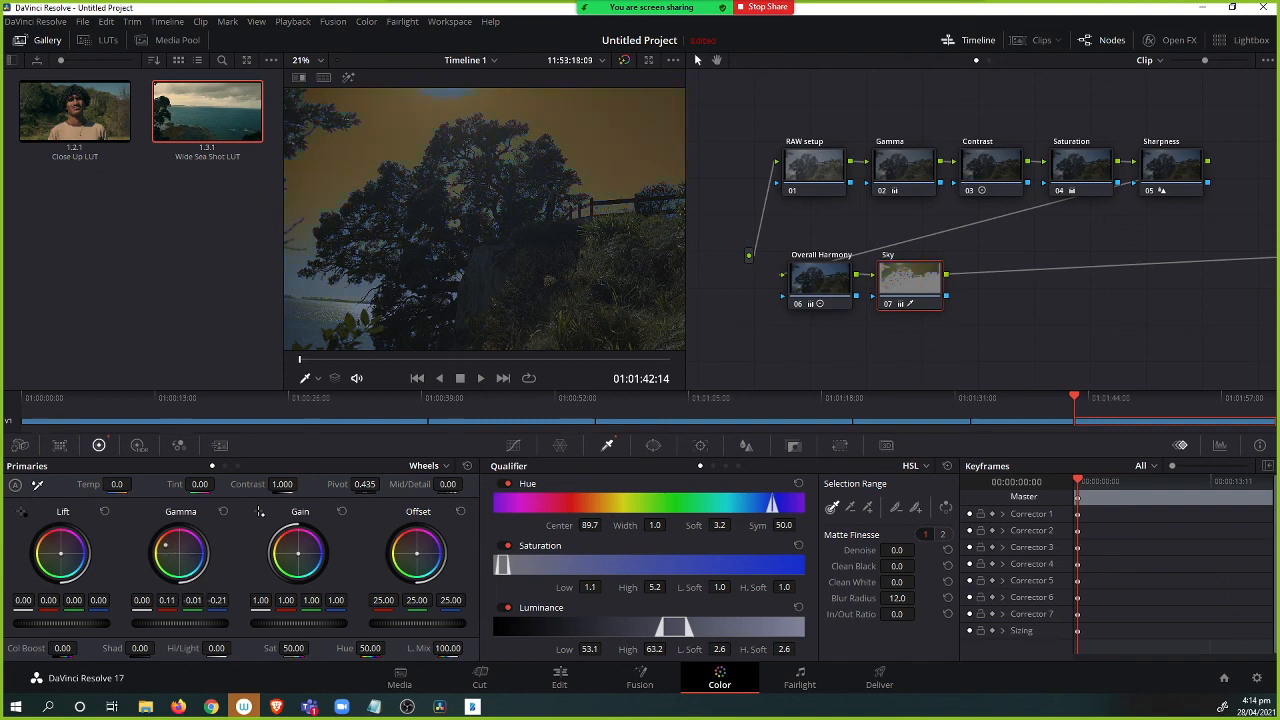
{"action": "key", "text": "ctrl+z"}
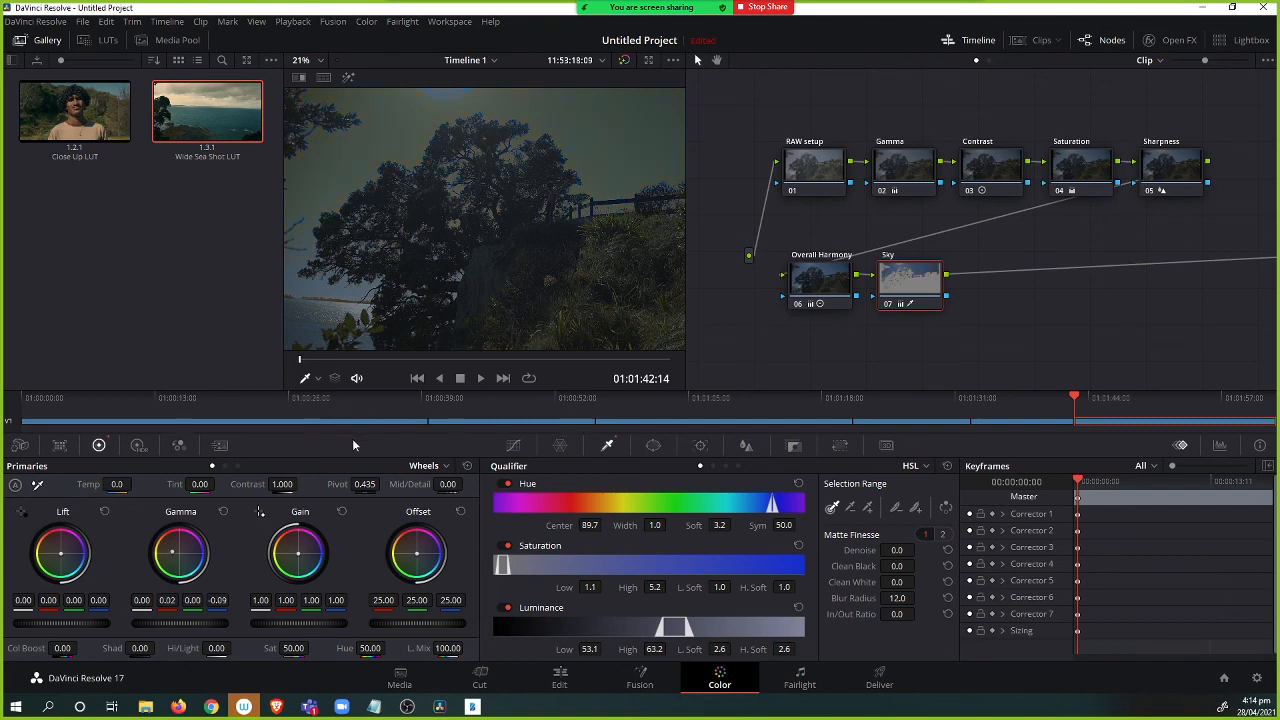
{"action": "left_click", "coordinate": [223, 511]}
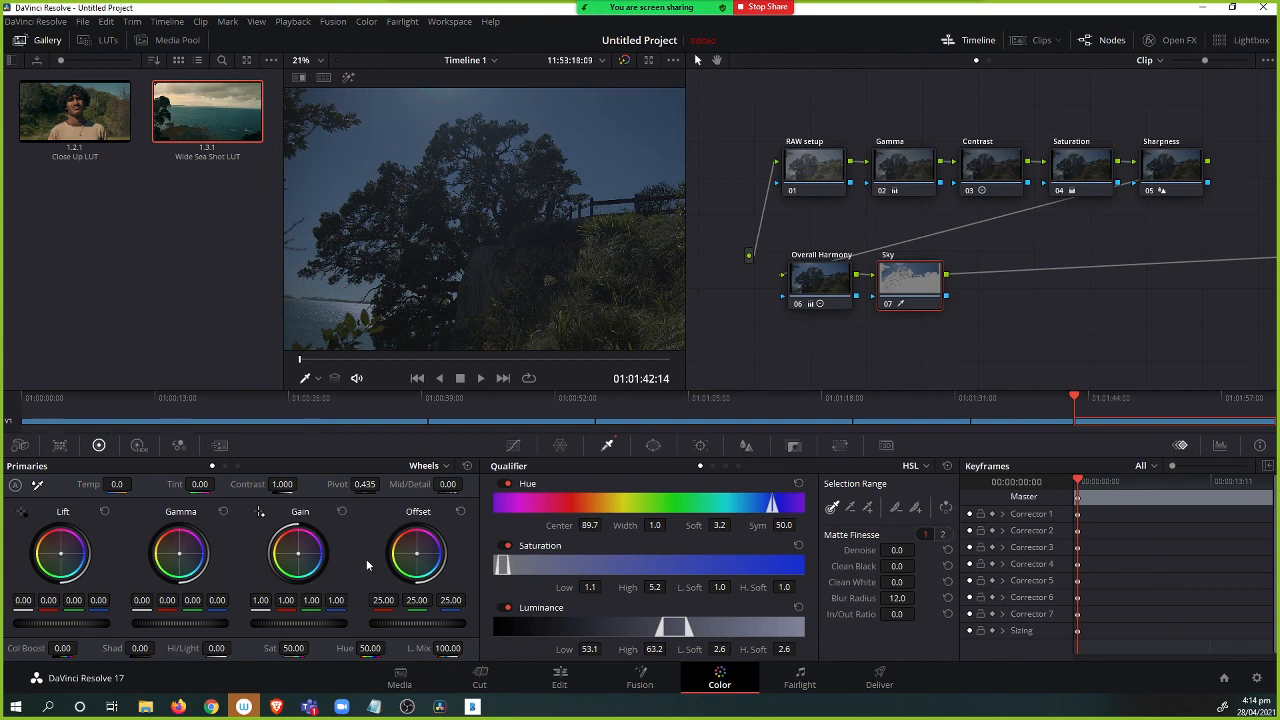
{"action": "mouse_move", "coordinate": [417, 553]}
{"action": "left_mouse_down"}
{"action": "mouse_move", "coordinate": [395, 546]}
{"action": "mouse_move", "coordinate": [420, 556]}
{"action": "left_mouse_up"}
{"action": "left_click_drag", "start_coordinate": [408, 547], "coordinate": [396, 538]}
{"action": "left_click_drag", "start_coordinate": [291, 648], "coordinate": [303, 648]}
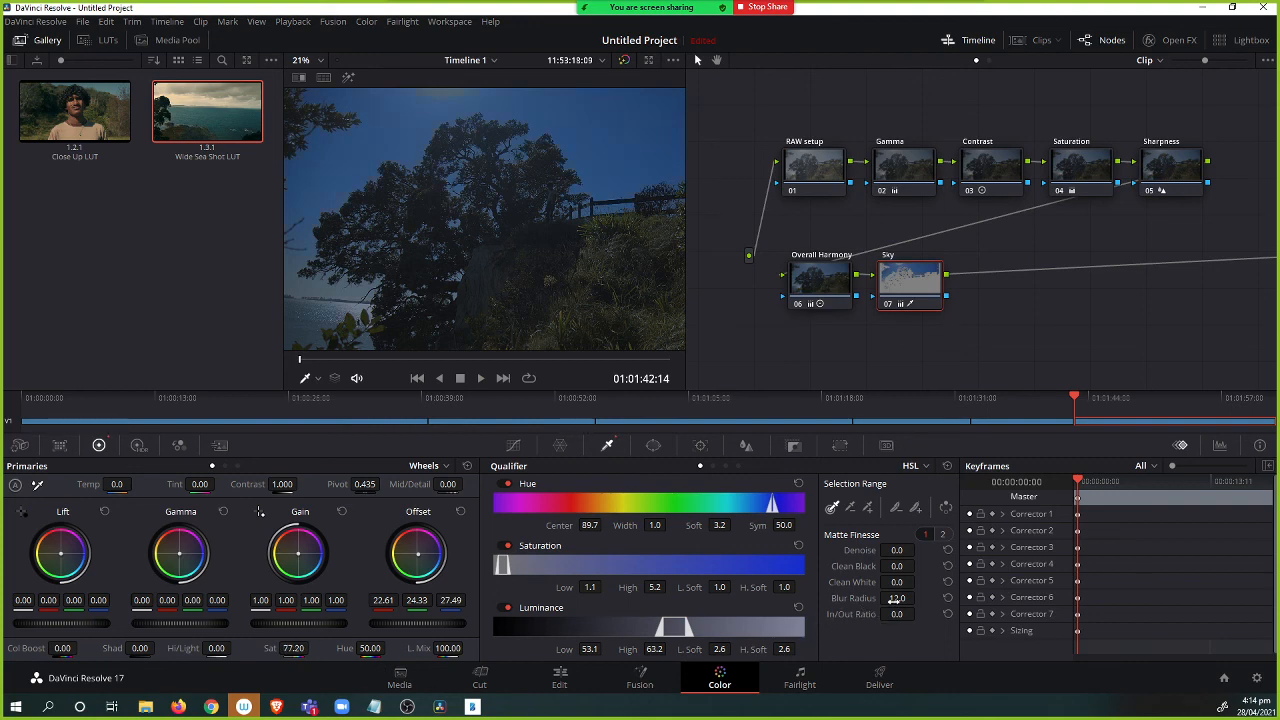
{"action": "left_click_drag", "start_coordinate": [897, 598], "coordinate": [918, 598]}
{"action": "left_click_drag", "start_coordinate": [180, 623], "coordinate": [186, 623]}
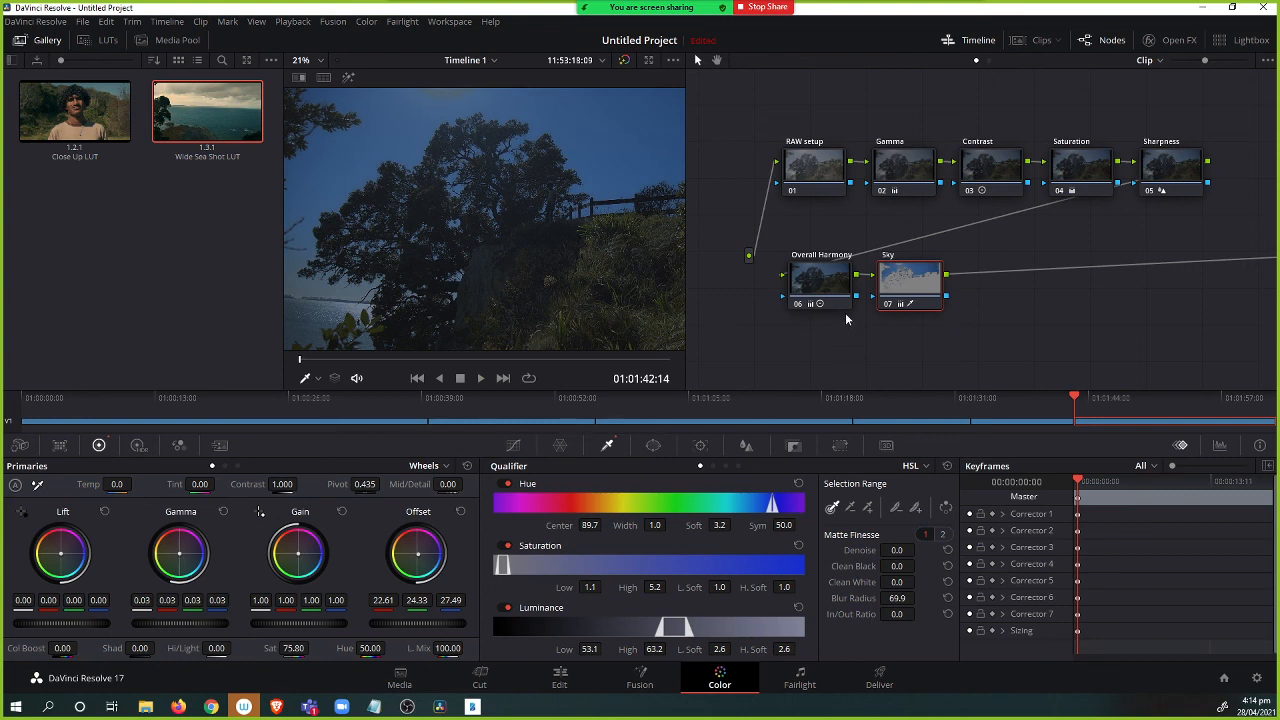
View the graded frame full screen and return.
{"action": "left_click_drag", "start_coordinate": [904, 278], "coordinate": [906, 276]}
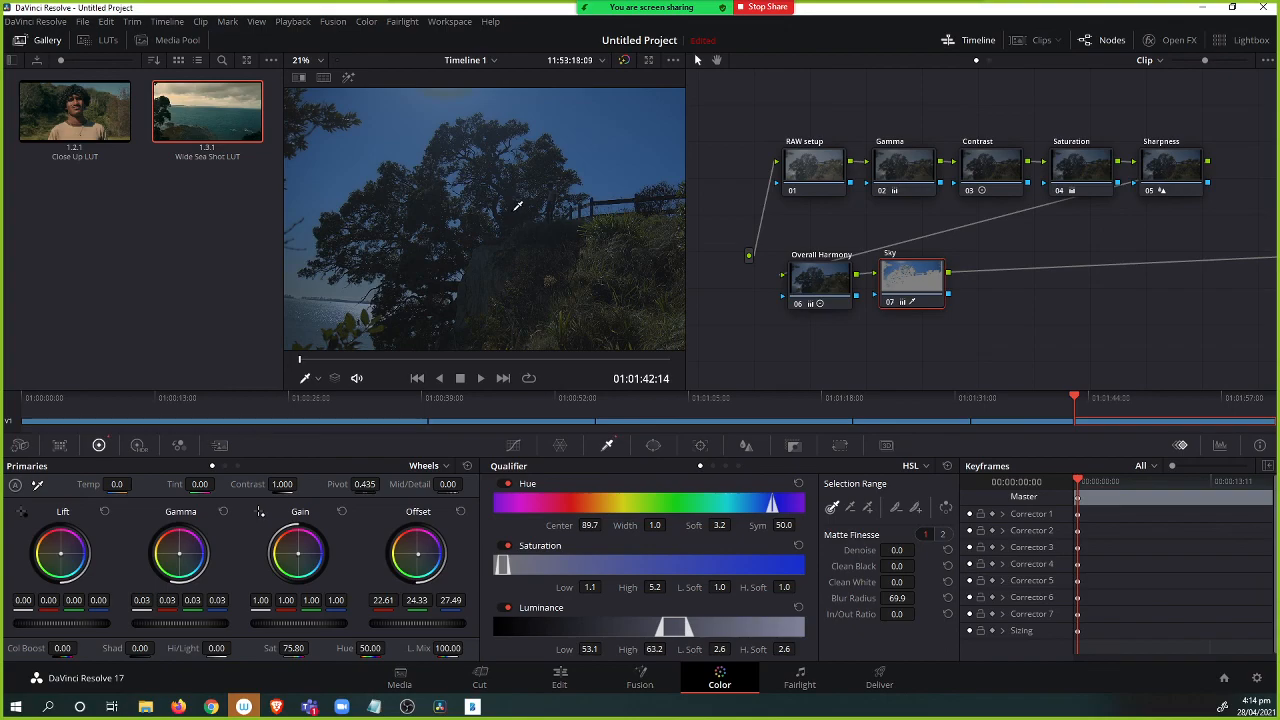
{"action": "key", "text": "ctrl+f"}
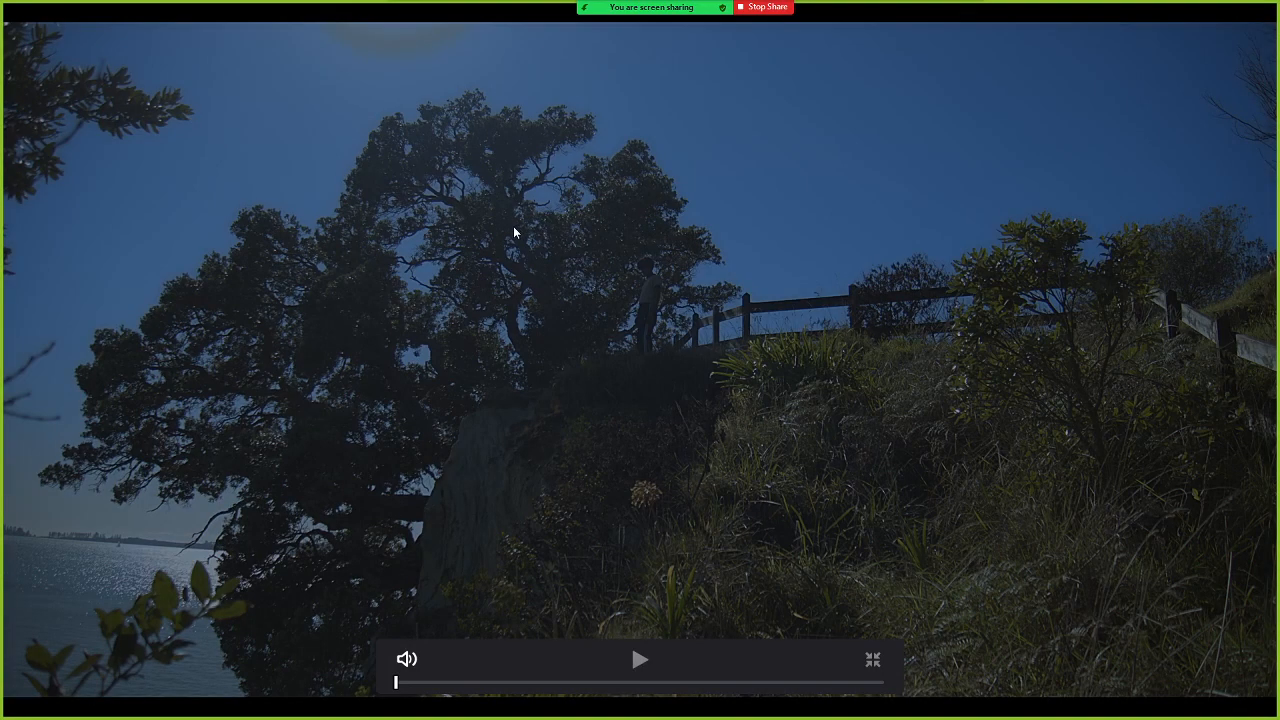
{"action": "key", "text": "ctrl+f"}
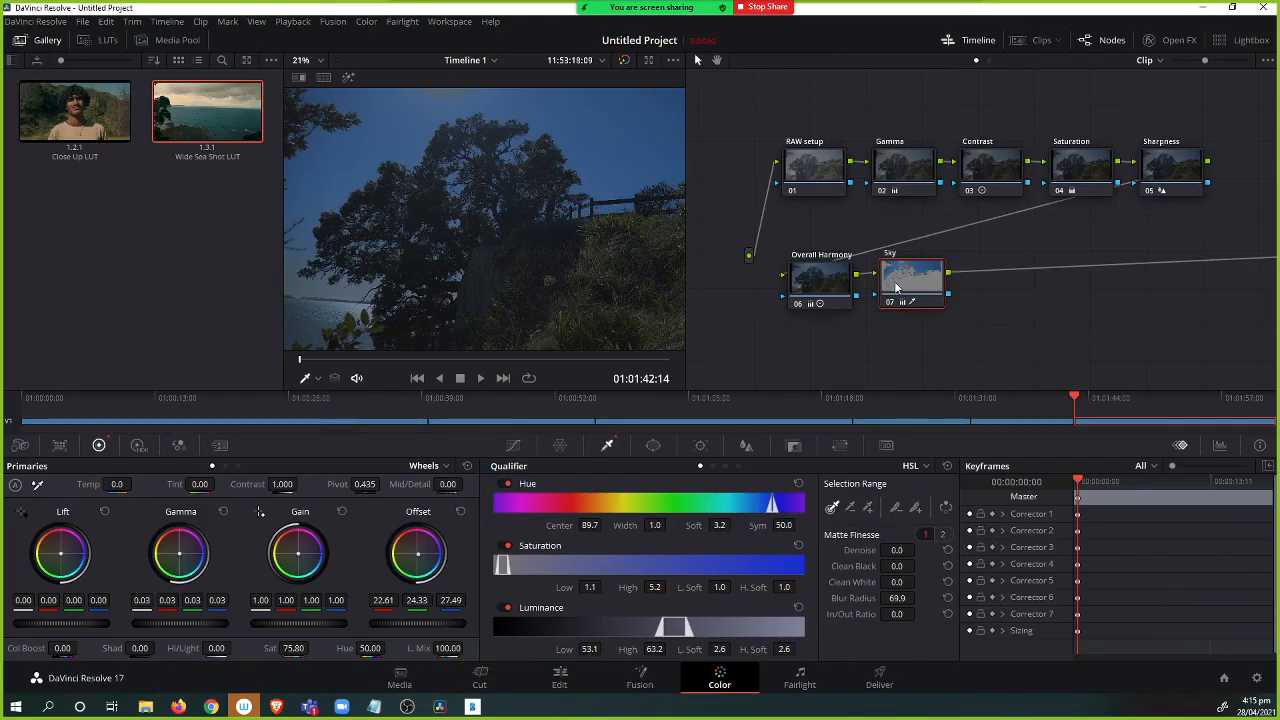
Add a serial node 08 after Sky and label it Sea.
{"action": "left_click_drag", "start_coordinate": [918, 283], "coordinate": [916, 281]}
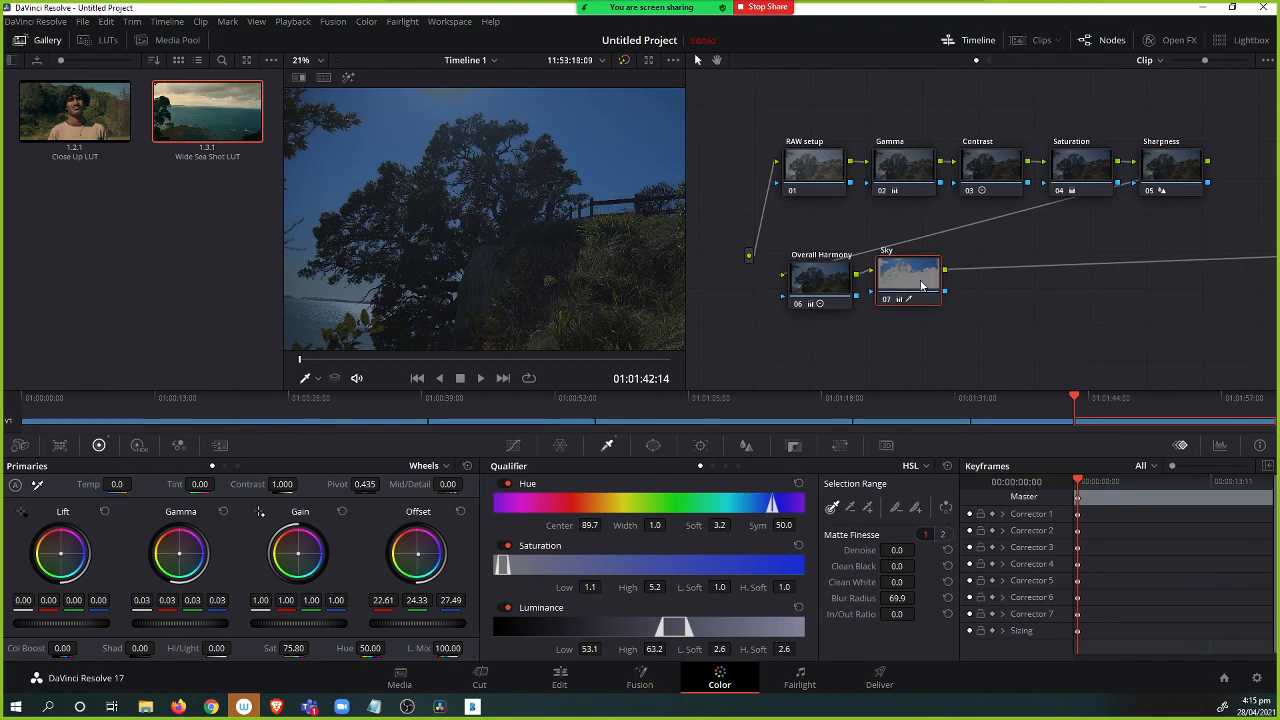
{"action": "key", "text": "alt+s"}
{"action": "right_click", "coordinate": [996, 287]}
{"action": "key", "text": "Escape"}
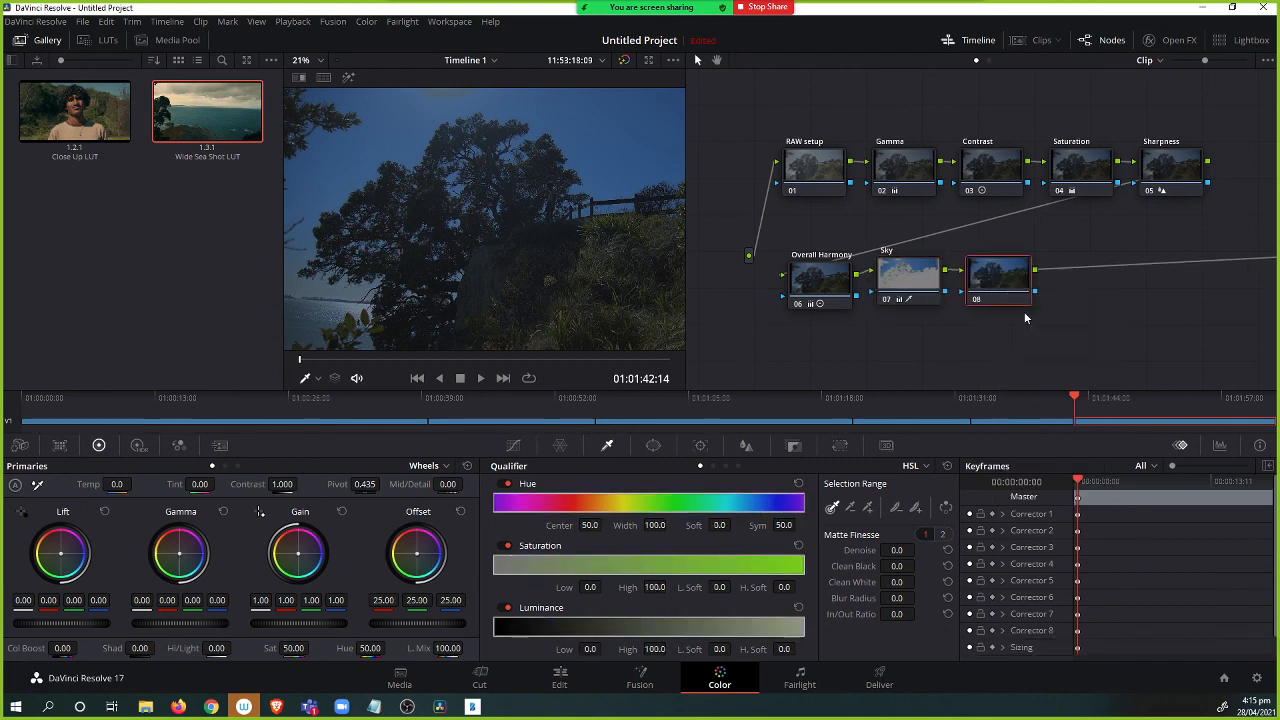
{"action": "type", "text": "Sea"}
Select the sea in node 08 with the HSL qualifier, viewing the highlight and refining the luminance range and softness with the picker tools.
{"action": "left_click", "coordinate": [312, 318]}
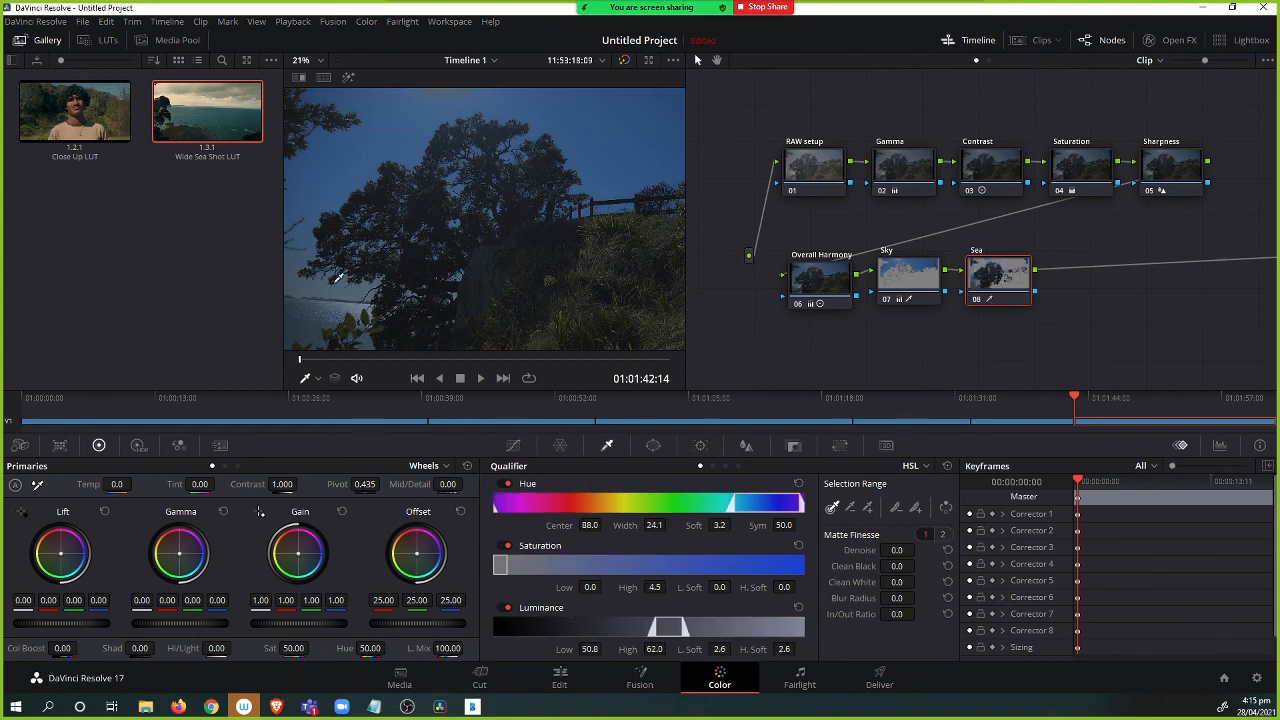
{"action": "left_click", "coordinate": [350, 78]}
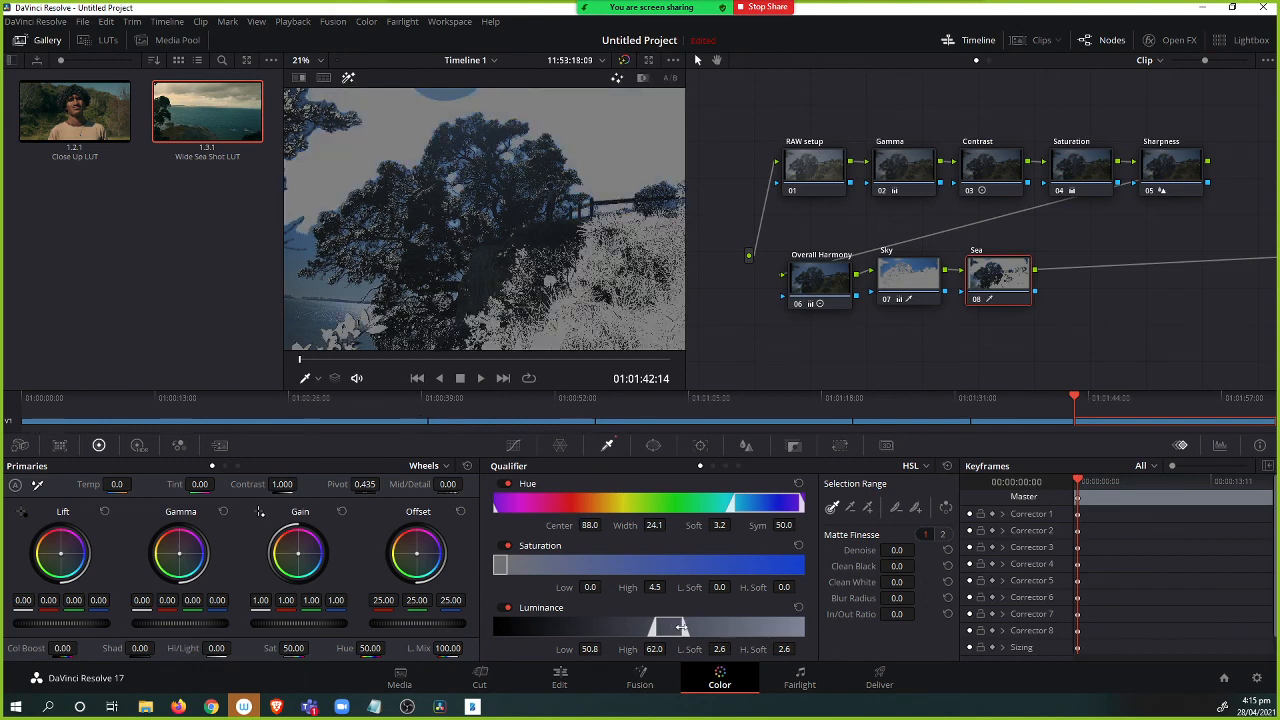
{"action": "left_click_drag", "start_coordinate": [673, 627], "coordinate": [663, 628]}
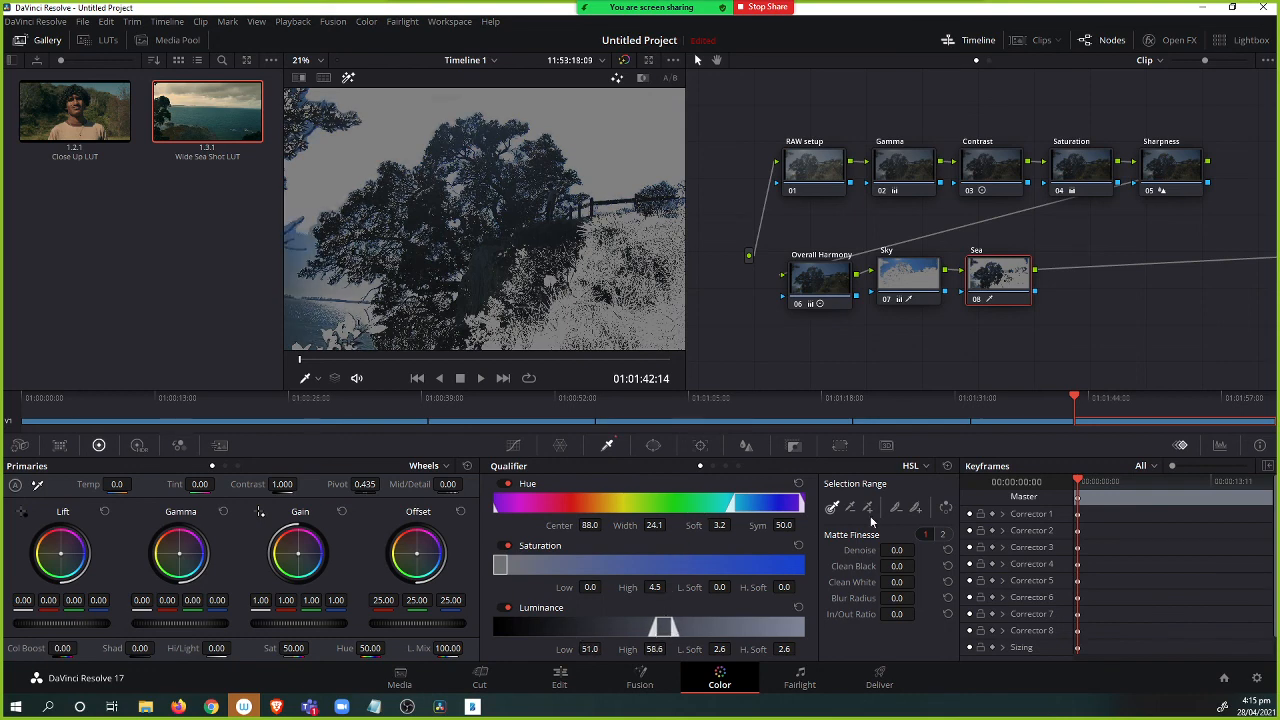
{"action": "left_click", "coordinate": [896, 508]}
{"action": "left_click_drag", "start_coordinate": [522, 186], "coordinate": [305, 120]}
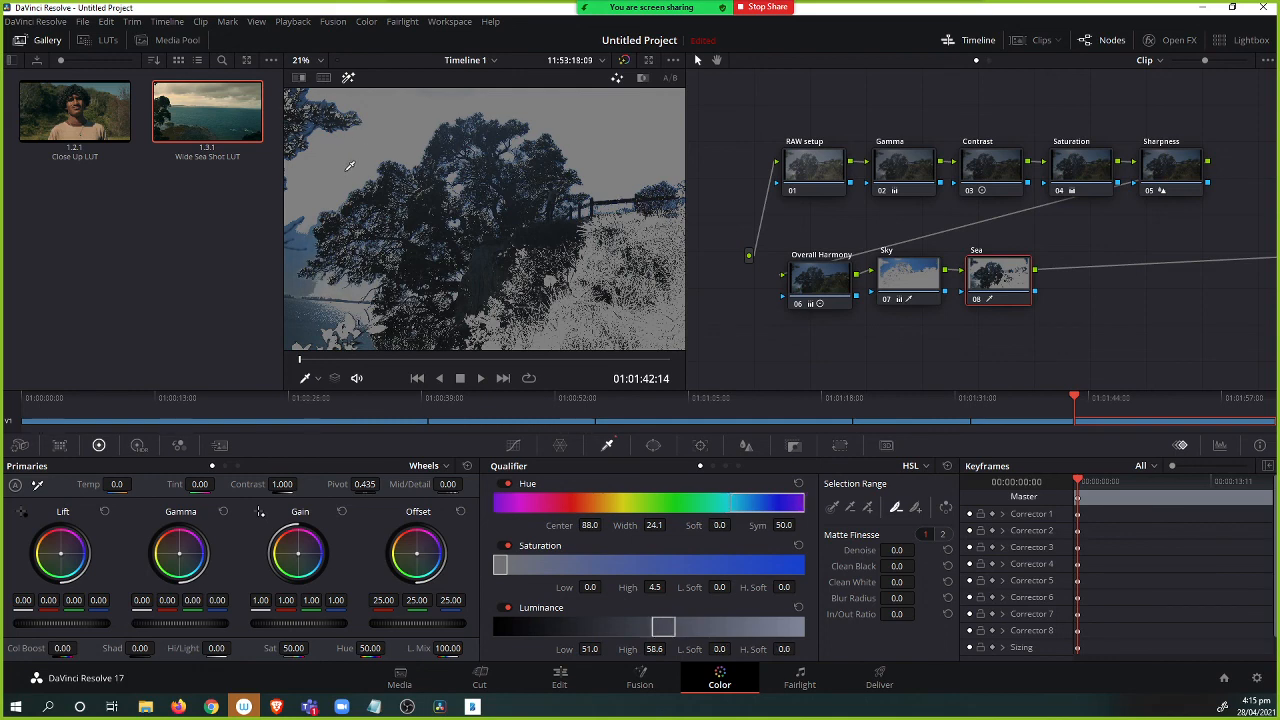
{"action": "left_click", "coordinate": [915, 507]}
{"action": "left_click", "coordinate": [352, 306]}
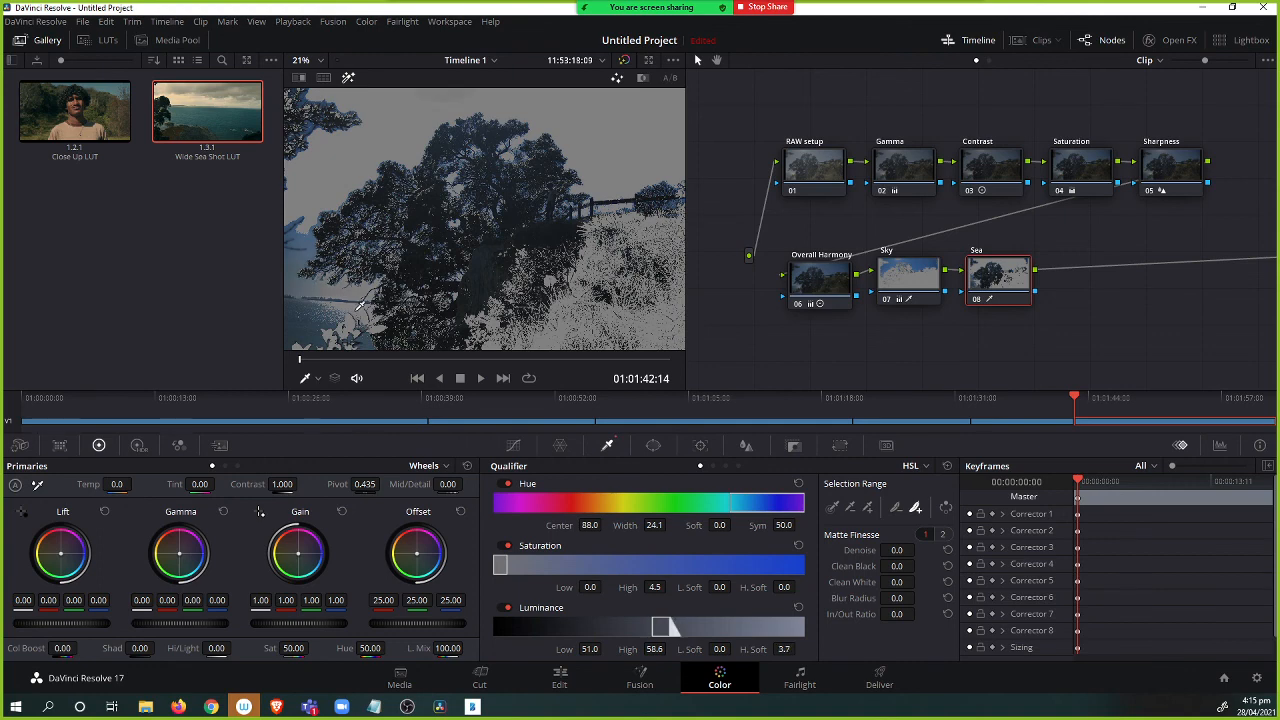
{"action": "left_click", "coordinate": [357, 306]}
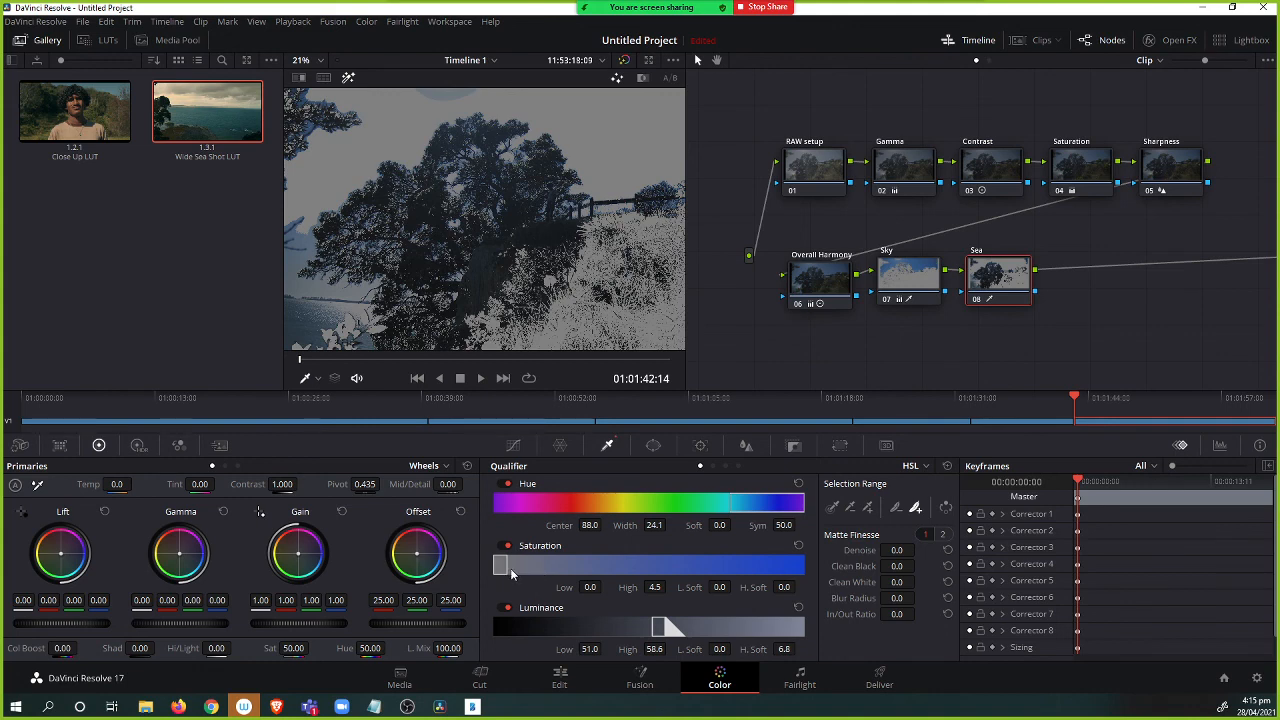
Set the qualifier's saturation range to 1.3–5.8 and the Blur Radius to 23.4.
{"action": "left_click_drag", "start_coordinate": [500, 568], "coordinate": [496, 572]}
{"action": "left_click_drag", "start_coordinate": [501, 571], "coordinate": [504, 569]}
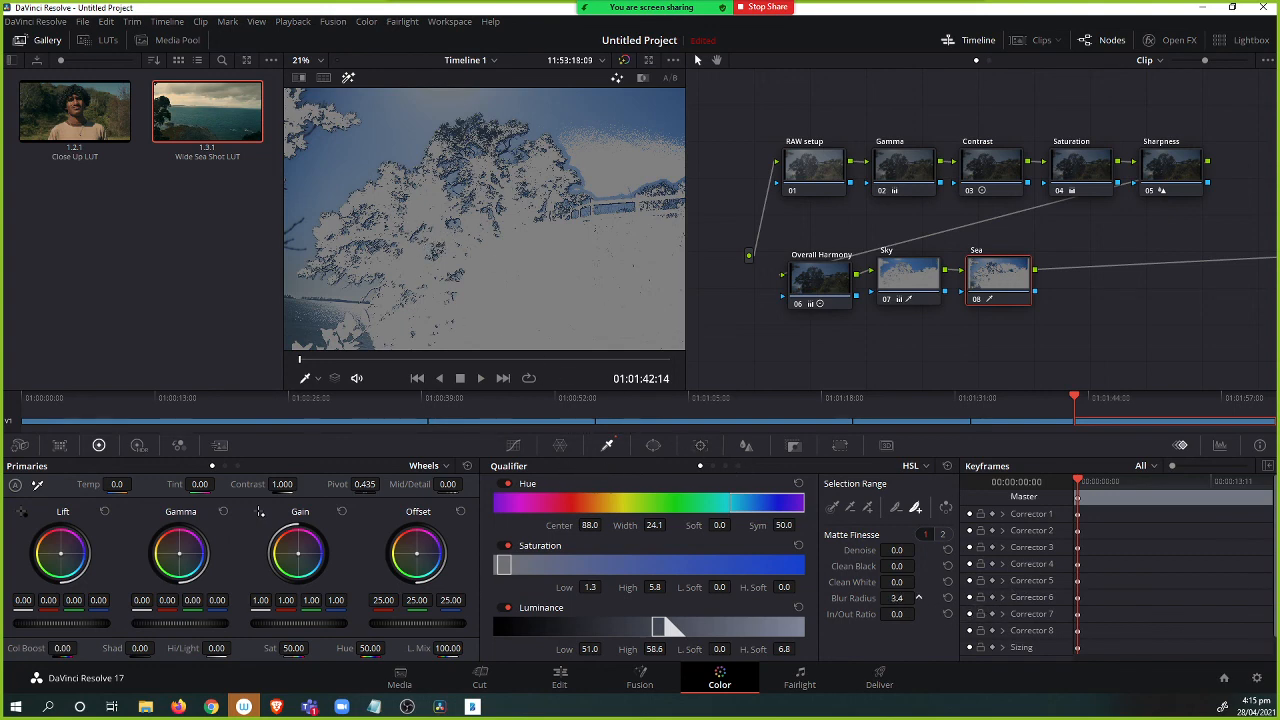
{"action": "left_click_drag", "start_coordinate": [918, 597], "coordinate": [918, 597]}
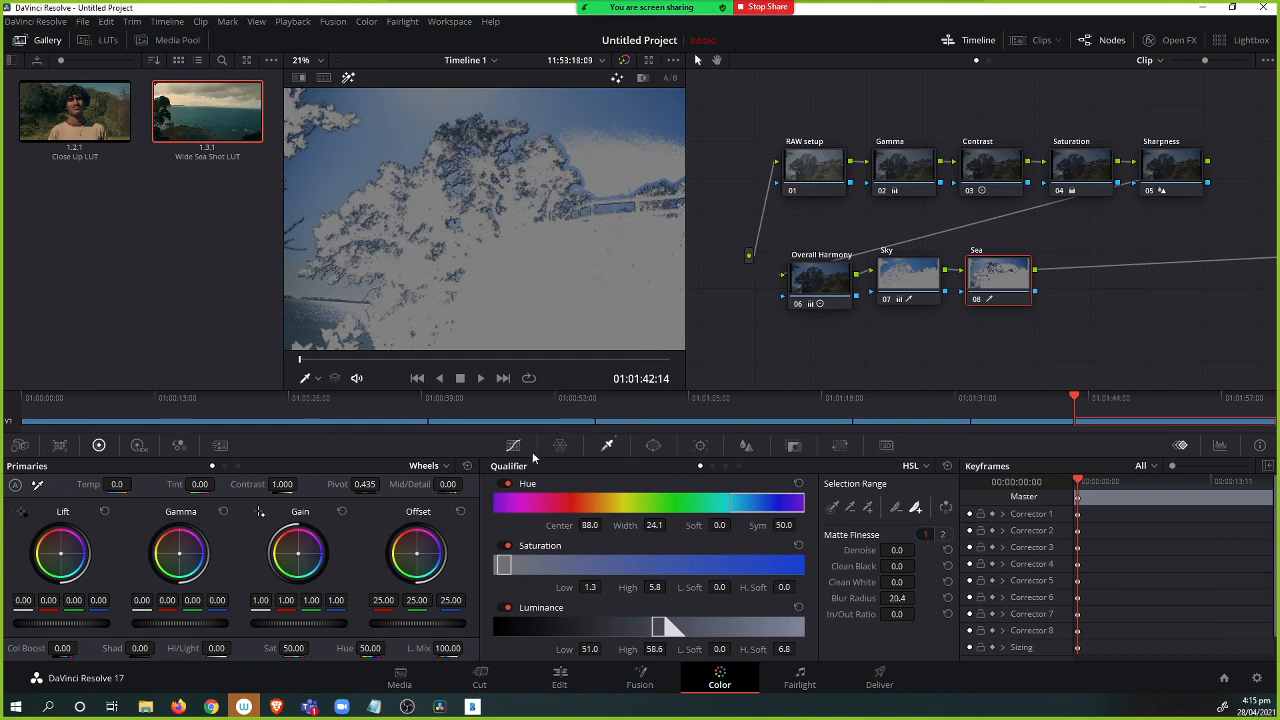
Add a rectangular window to node 08, reshaping and softening it around the sea in the lower-left corner.
{"action": "left_click", "coordinate": [653, 445]}
{"action": "left_click", "coordinate": [510, 515]}
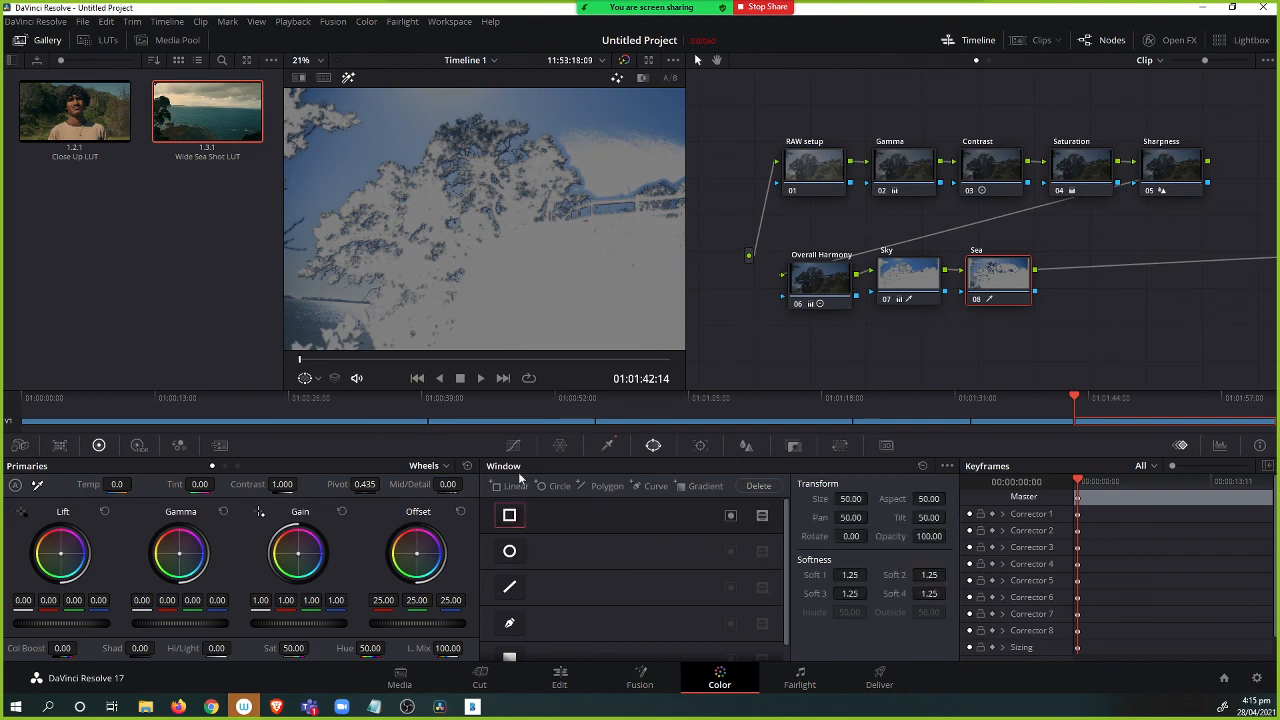
{"action": "left_click_drag", "start_coordinate": [488, 234], "coordinate": [265, 322]}
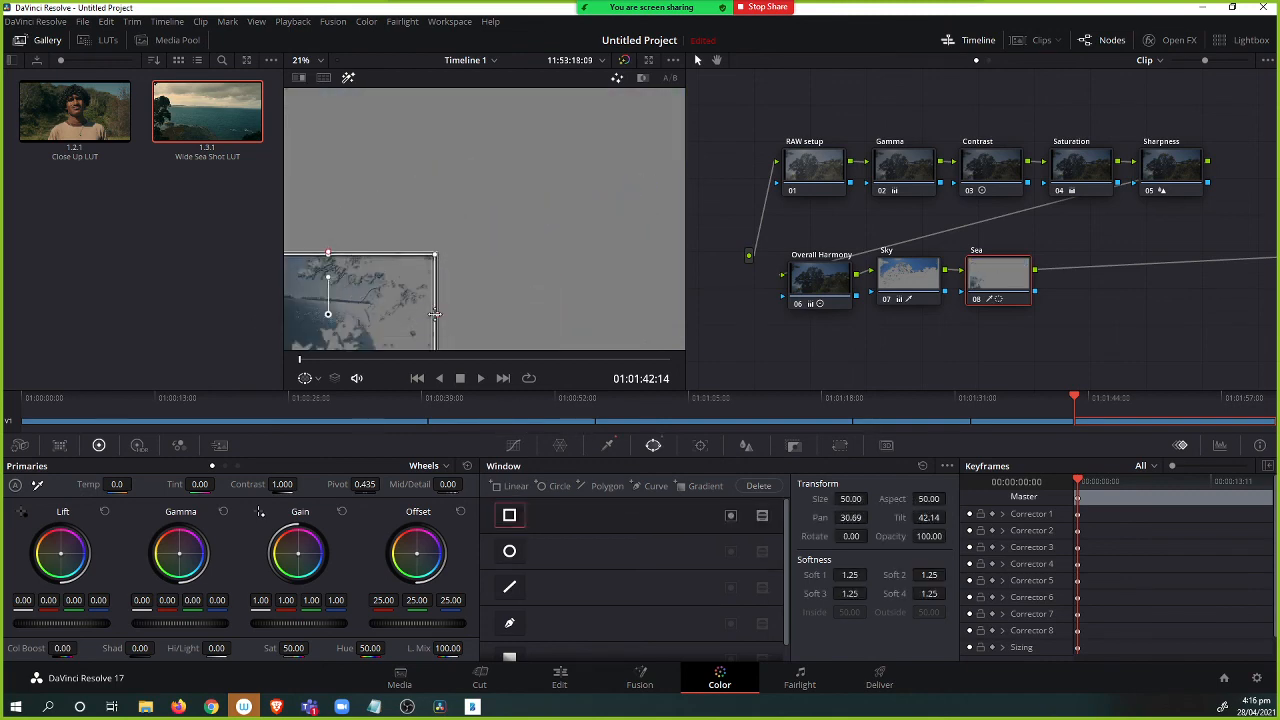
{"action": "mouse_move", "coordinate": [438, 318]}
{"action": "left_mouse_down"}
{"action": "mouse_move", "coordinate": [379, 318]}
{"action": "mouse_move", "coordinate": [436, 318]}
{"action": "left_mouse_up"}
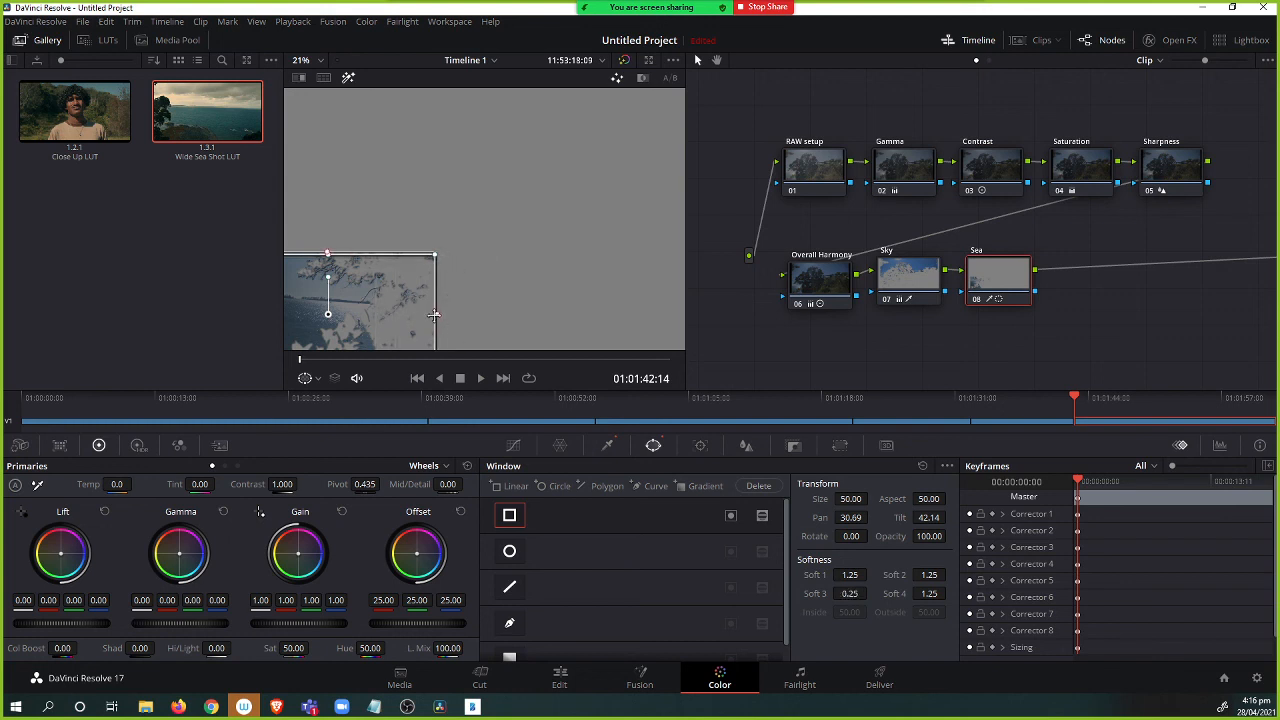
{"action": "left_click_drag", "start_coordinate": [441, 259], "coordinate": [347, 257]}
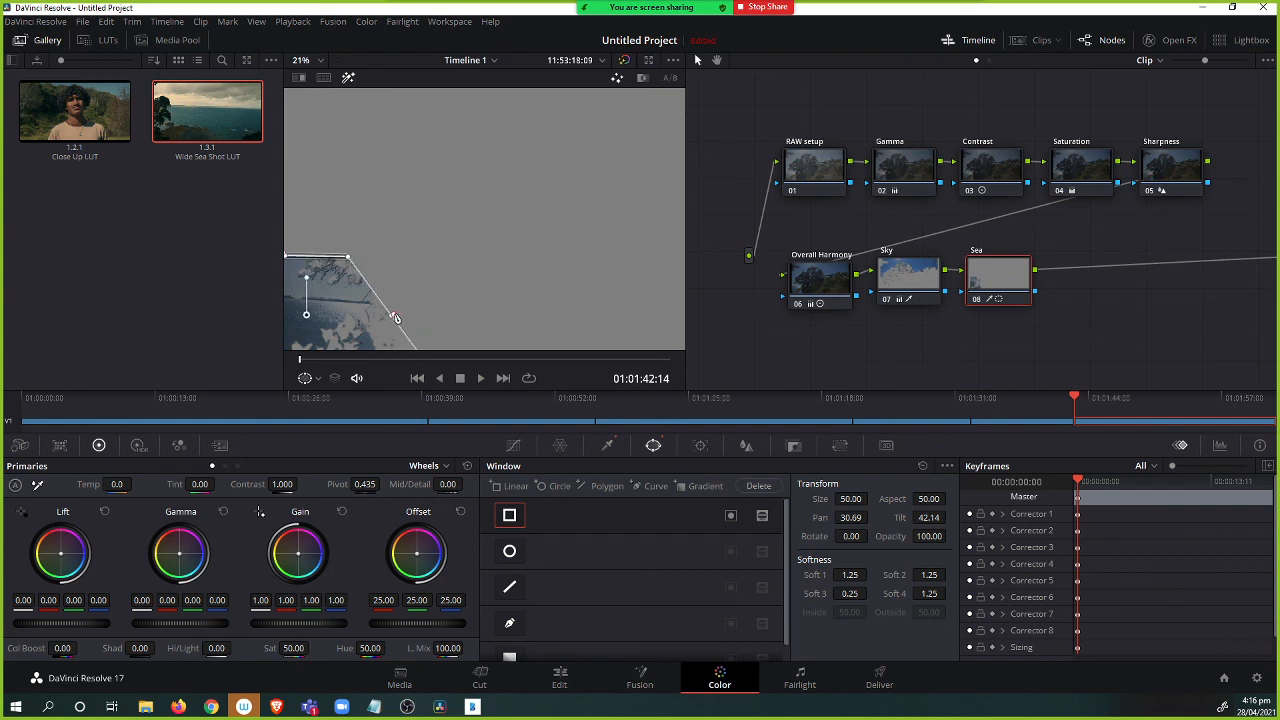
{"action": "left_click_drag", "start_coordinate": [395, 318], "coordinate": [428, 298]}
{"action": "left_click_drag", "start_coordinate": [306, 258], "coordinate": [308, 239]}
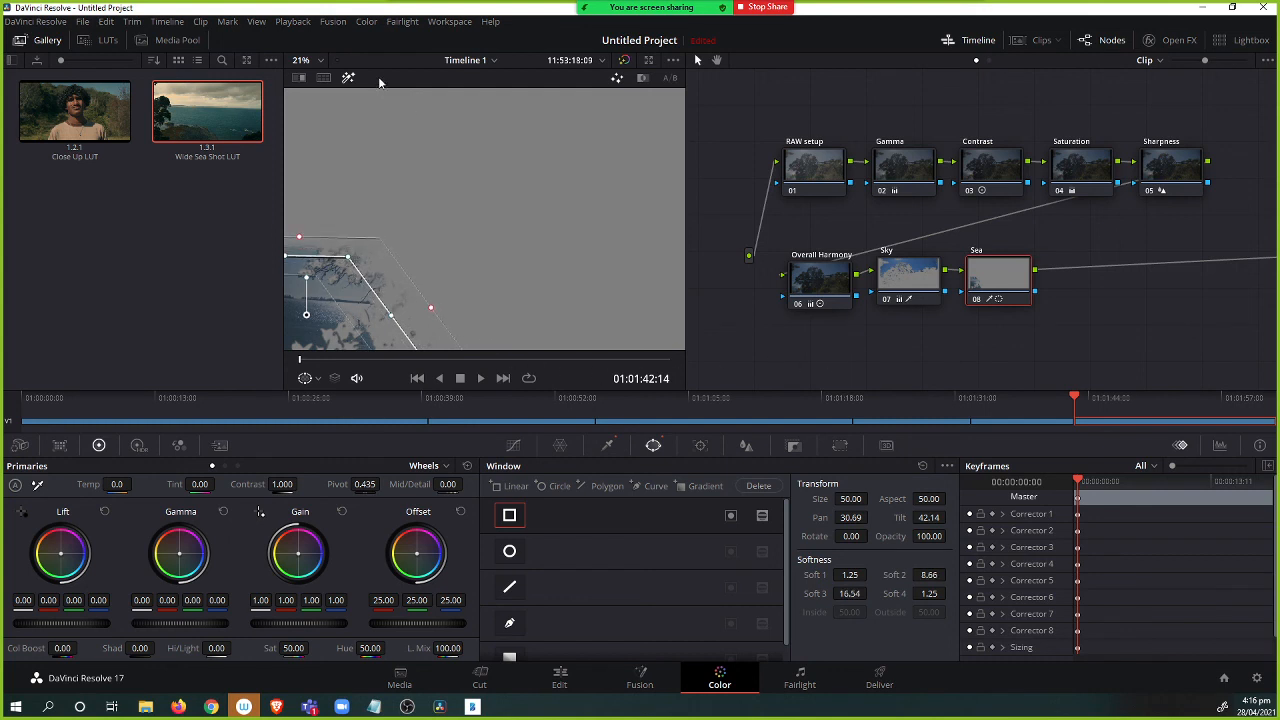
Grade the sea with Gamma R -0.07, G 0.02, B -0.03 and Sat 36.80, then nudge the window's position.
{"action": "left_click", "coordinate": [348, 77]}
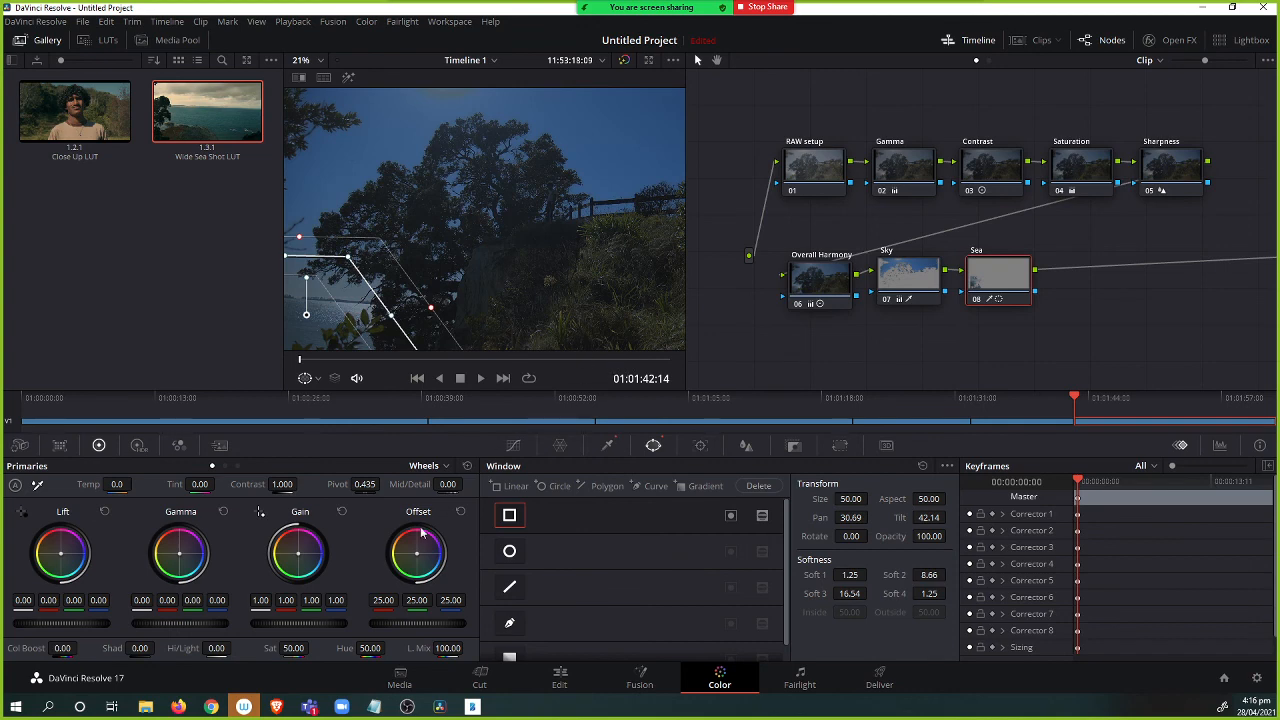
{"action": "left_click_drag", "start_coordinate": [182, 556], "coordinate": [180, 562]}
{"action": "left_click_drag", "start_coordinate": [306, 263], "coordinate": [373, 302]}
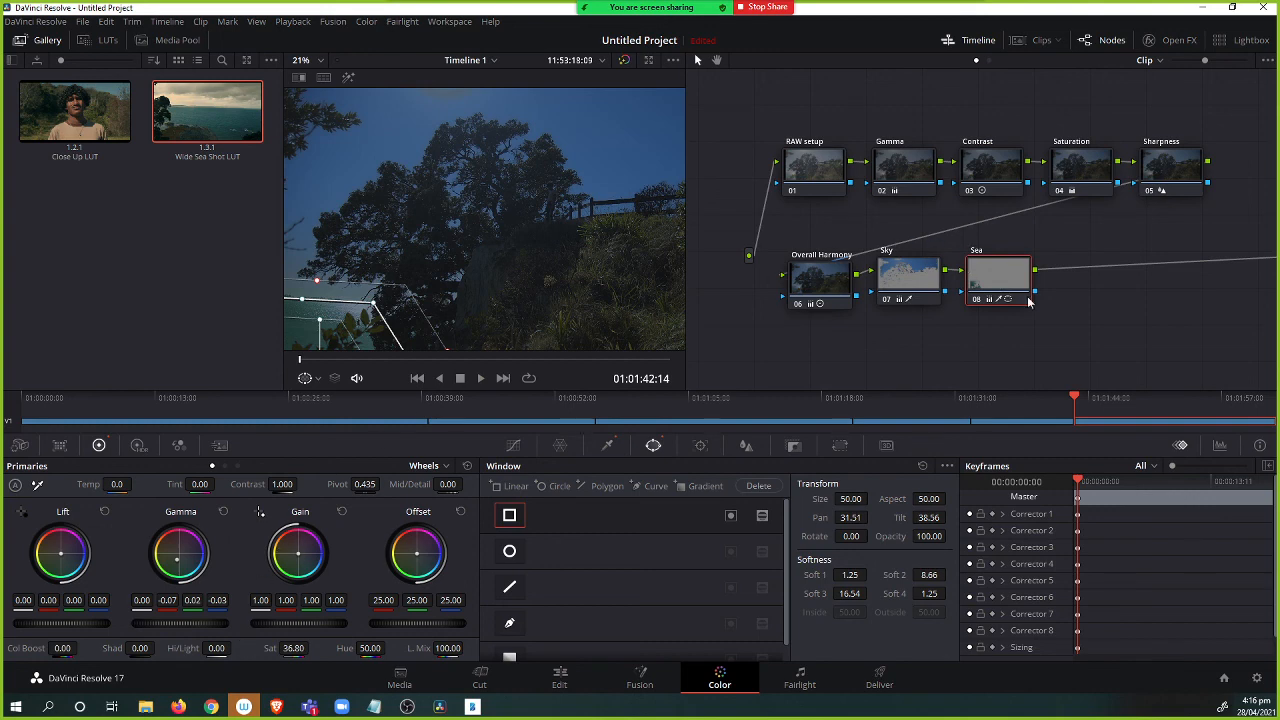
Compare the frame with all grades bypassed and then re-enabled.
{"action": "left_click_drag", "start_coordinate": [1046, 301], "coordinate": [1031, 309]}
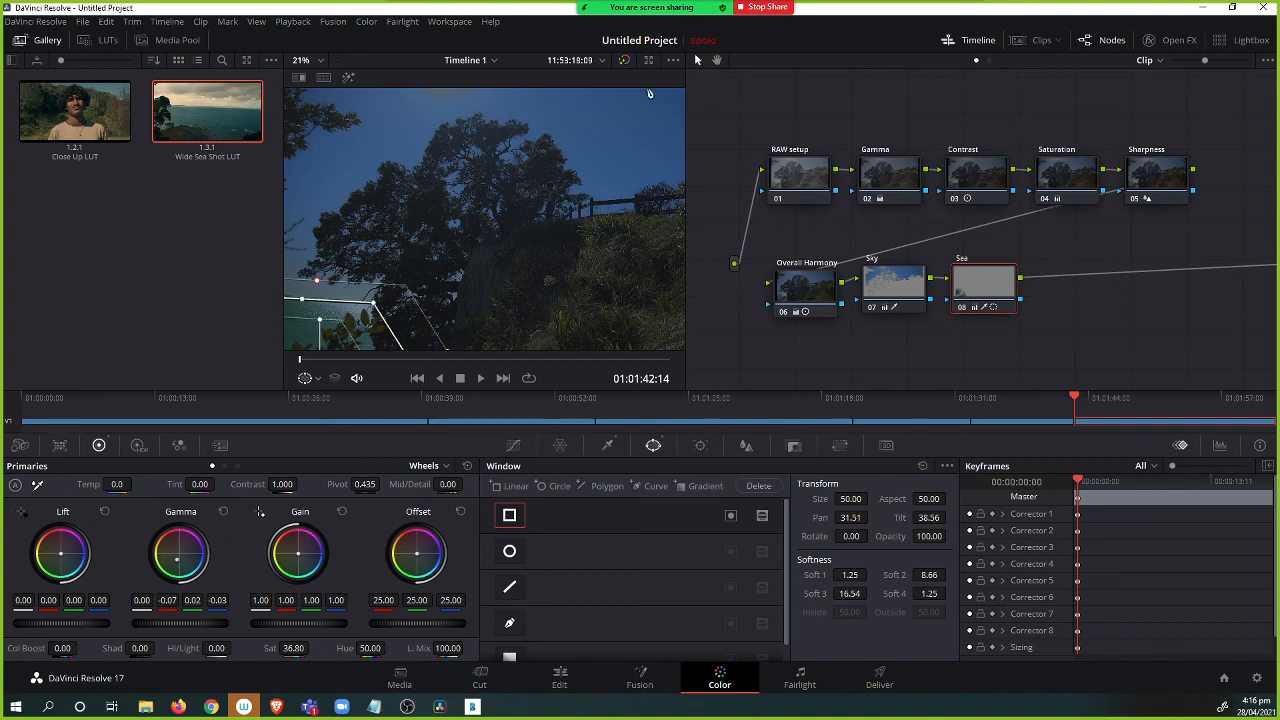
{"action": "left_click", "coordinate": [625, 60]}
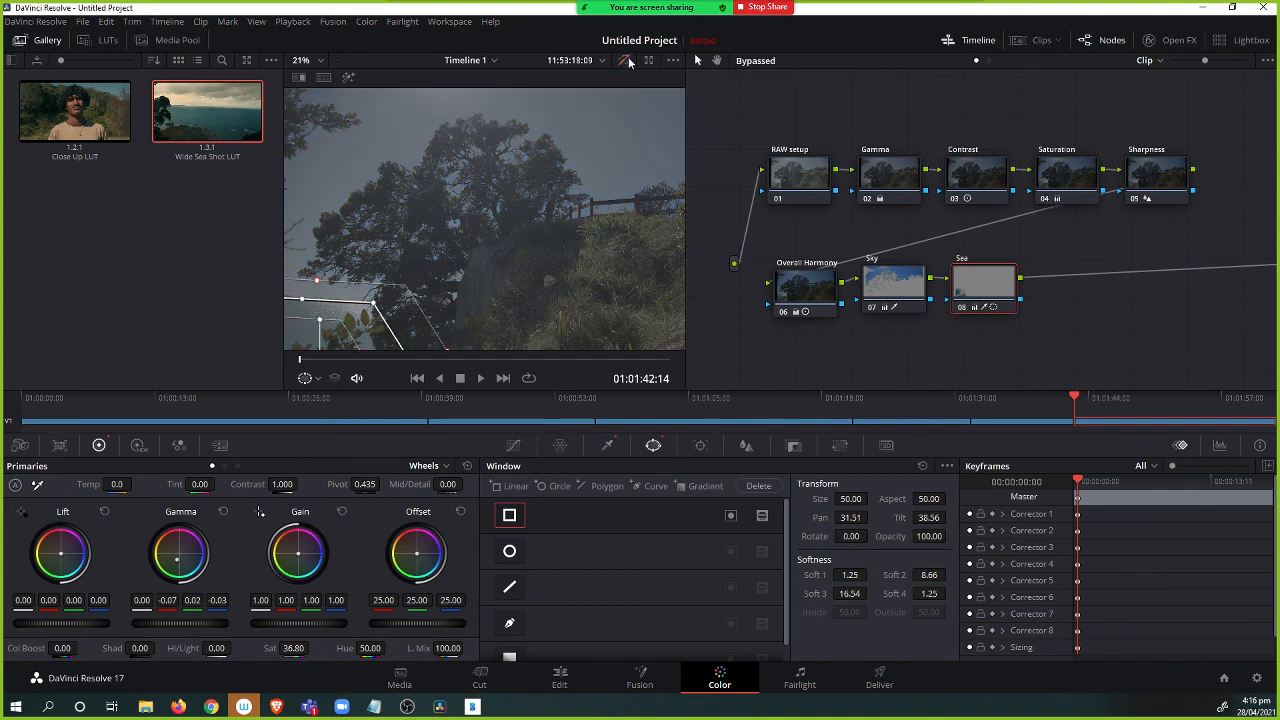
{"action": "left_click", "coordinate": [626, 59]}
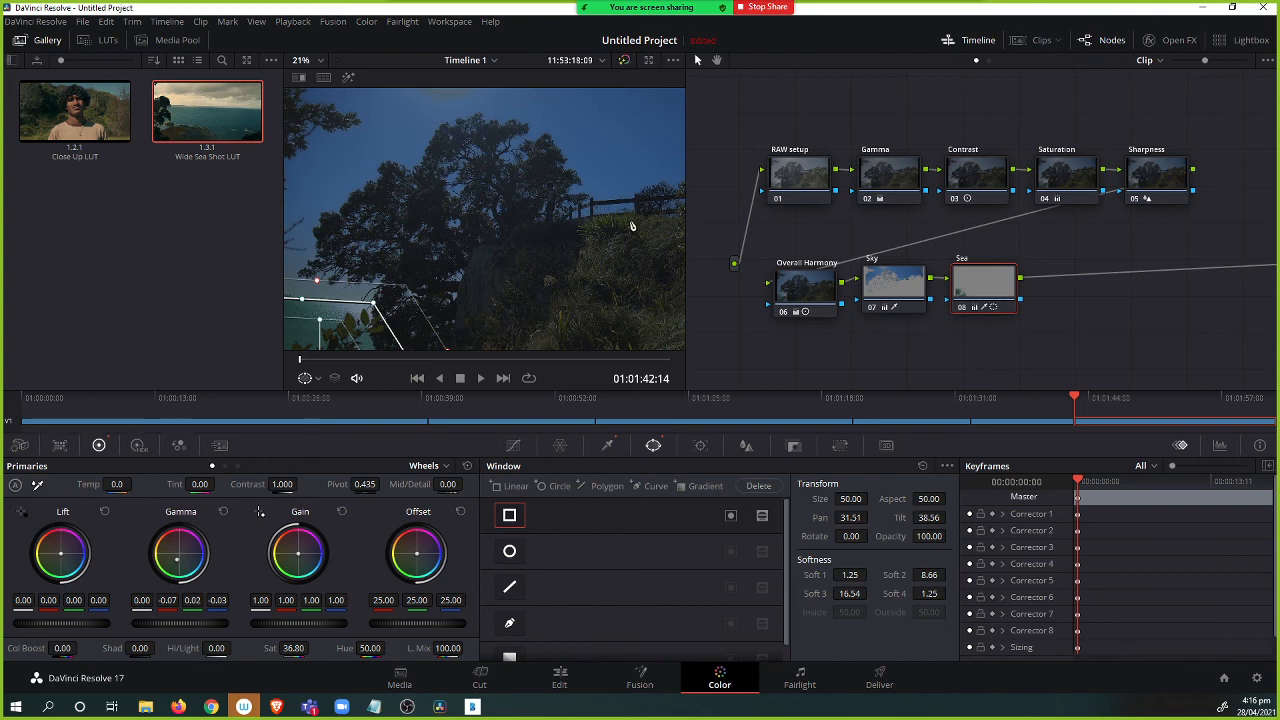
Grab a still of the graded frame into the gallery and open its Change Label option.
{"action": "right_click", "coordinate": [535, 181]}
{"action": "left_click", "coordinate": [570, 191]}
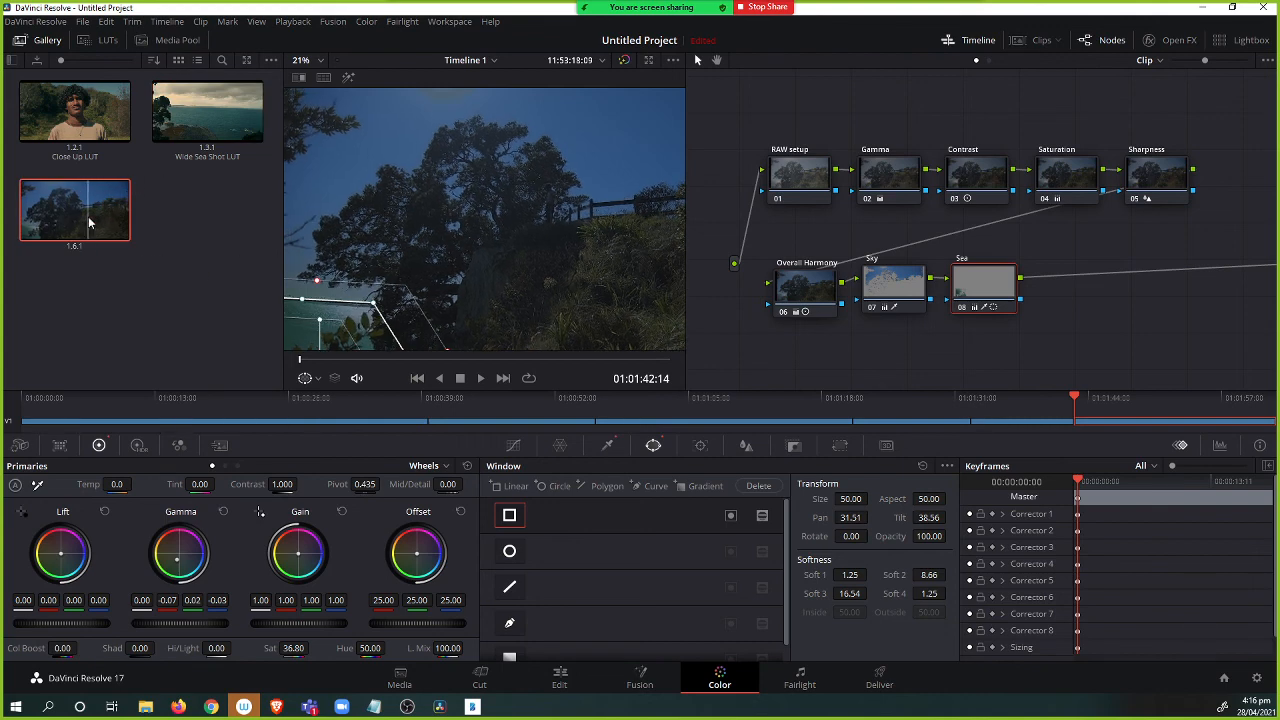
{"action": "right_click", "coordinate": [88, 217]}
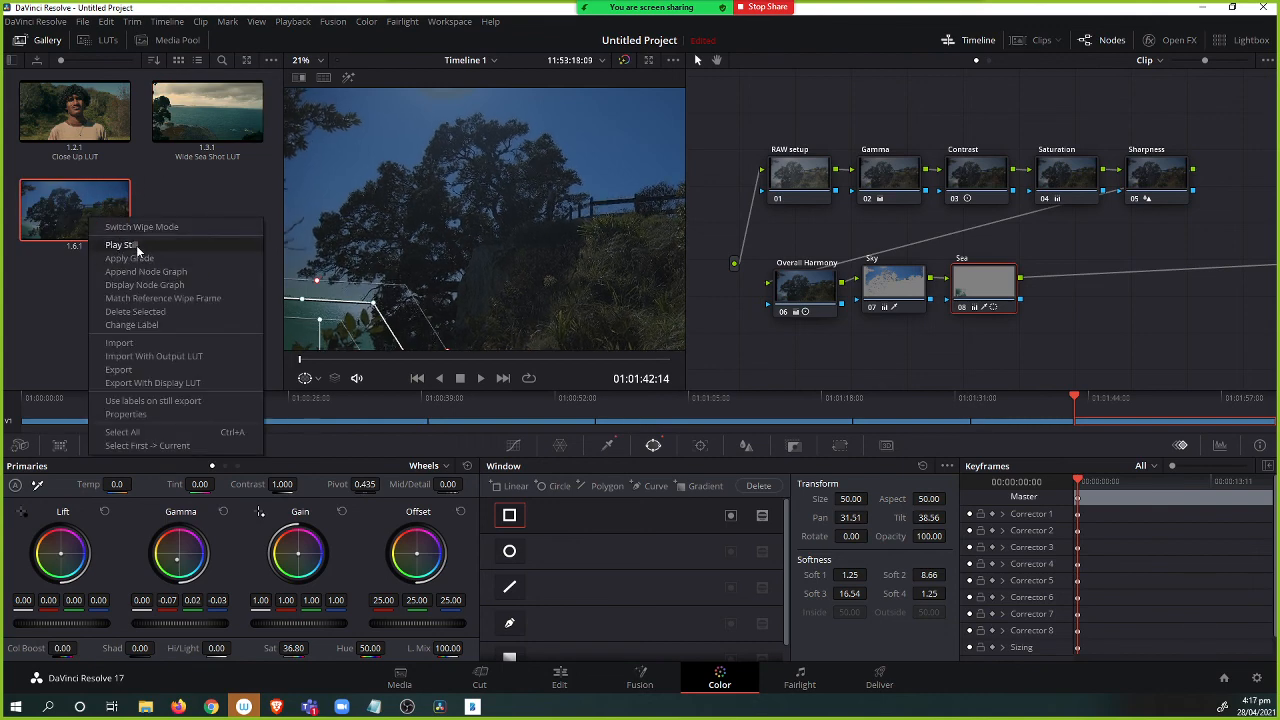
{"action": "left_click", "coordinate": [156, 326]}
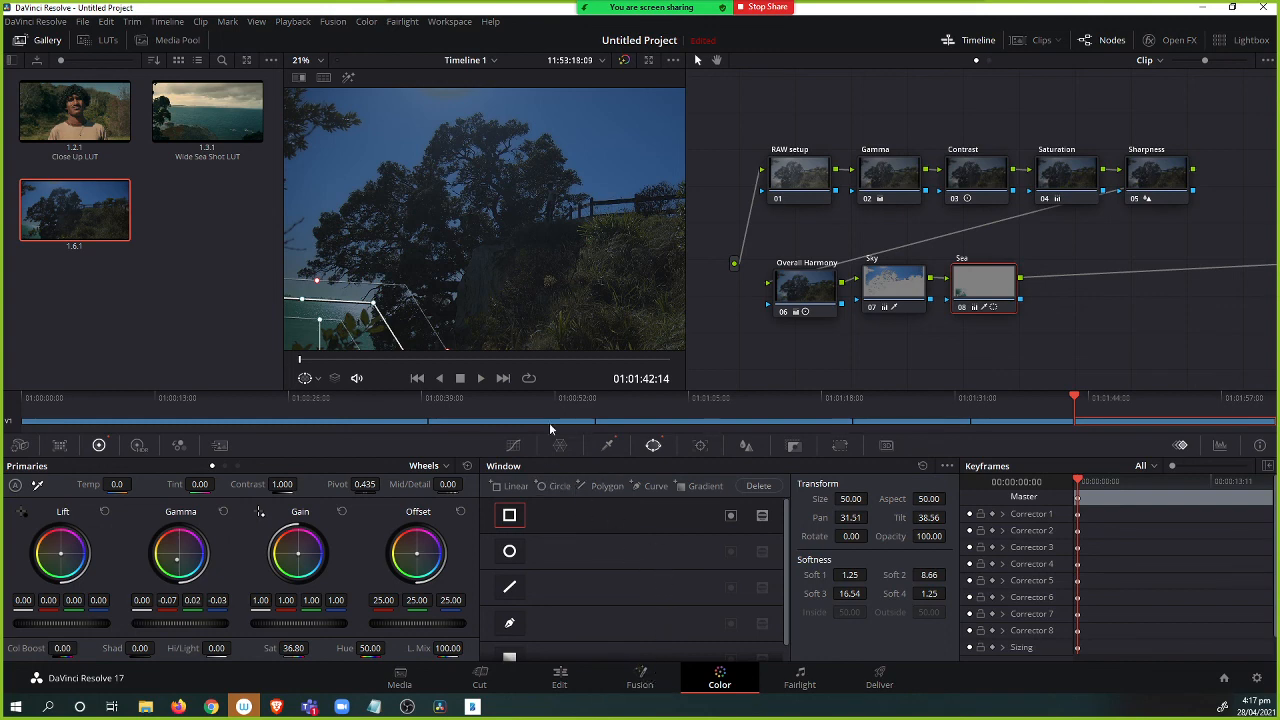
Display the timeline clip thumbnails.
{"action": "left_click", "coordinate": [1018, 40]}
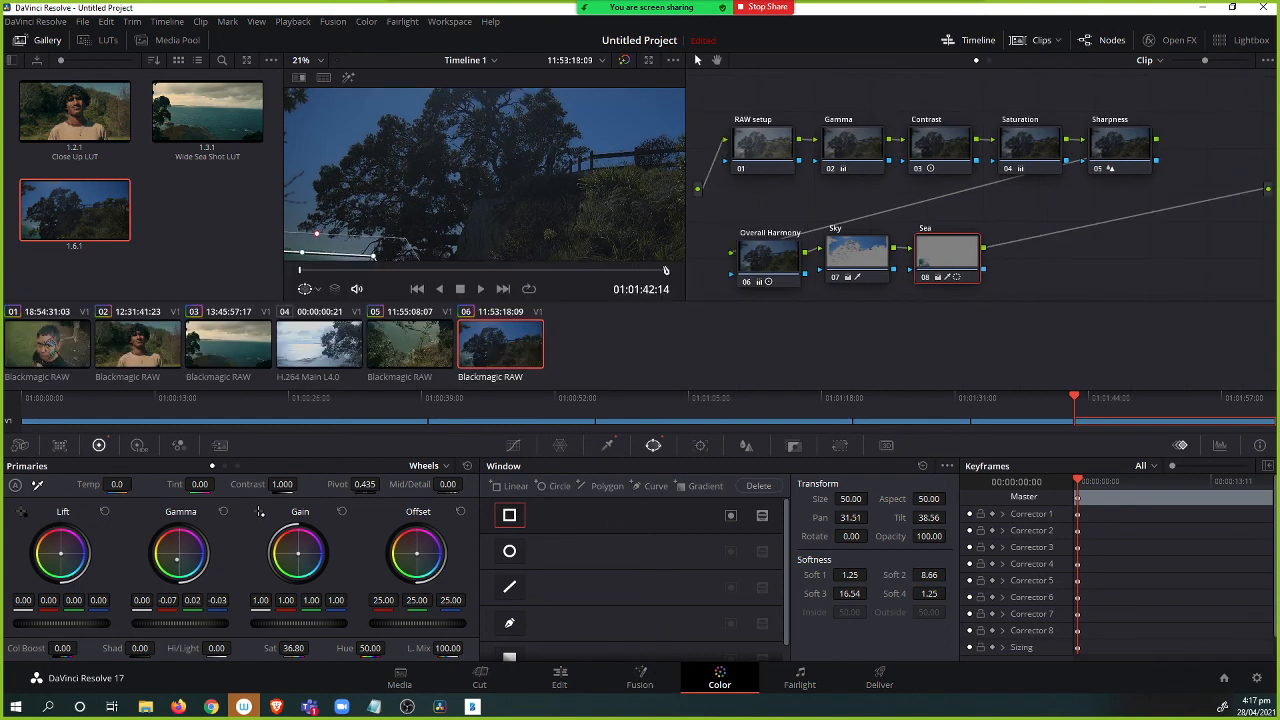